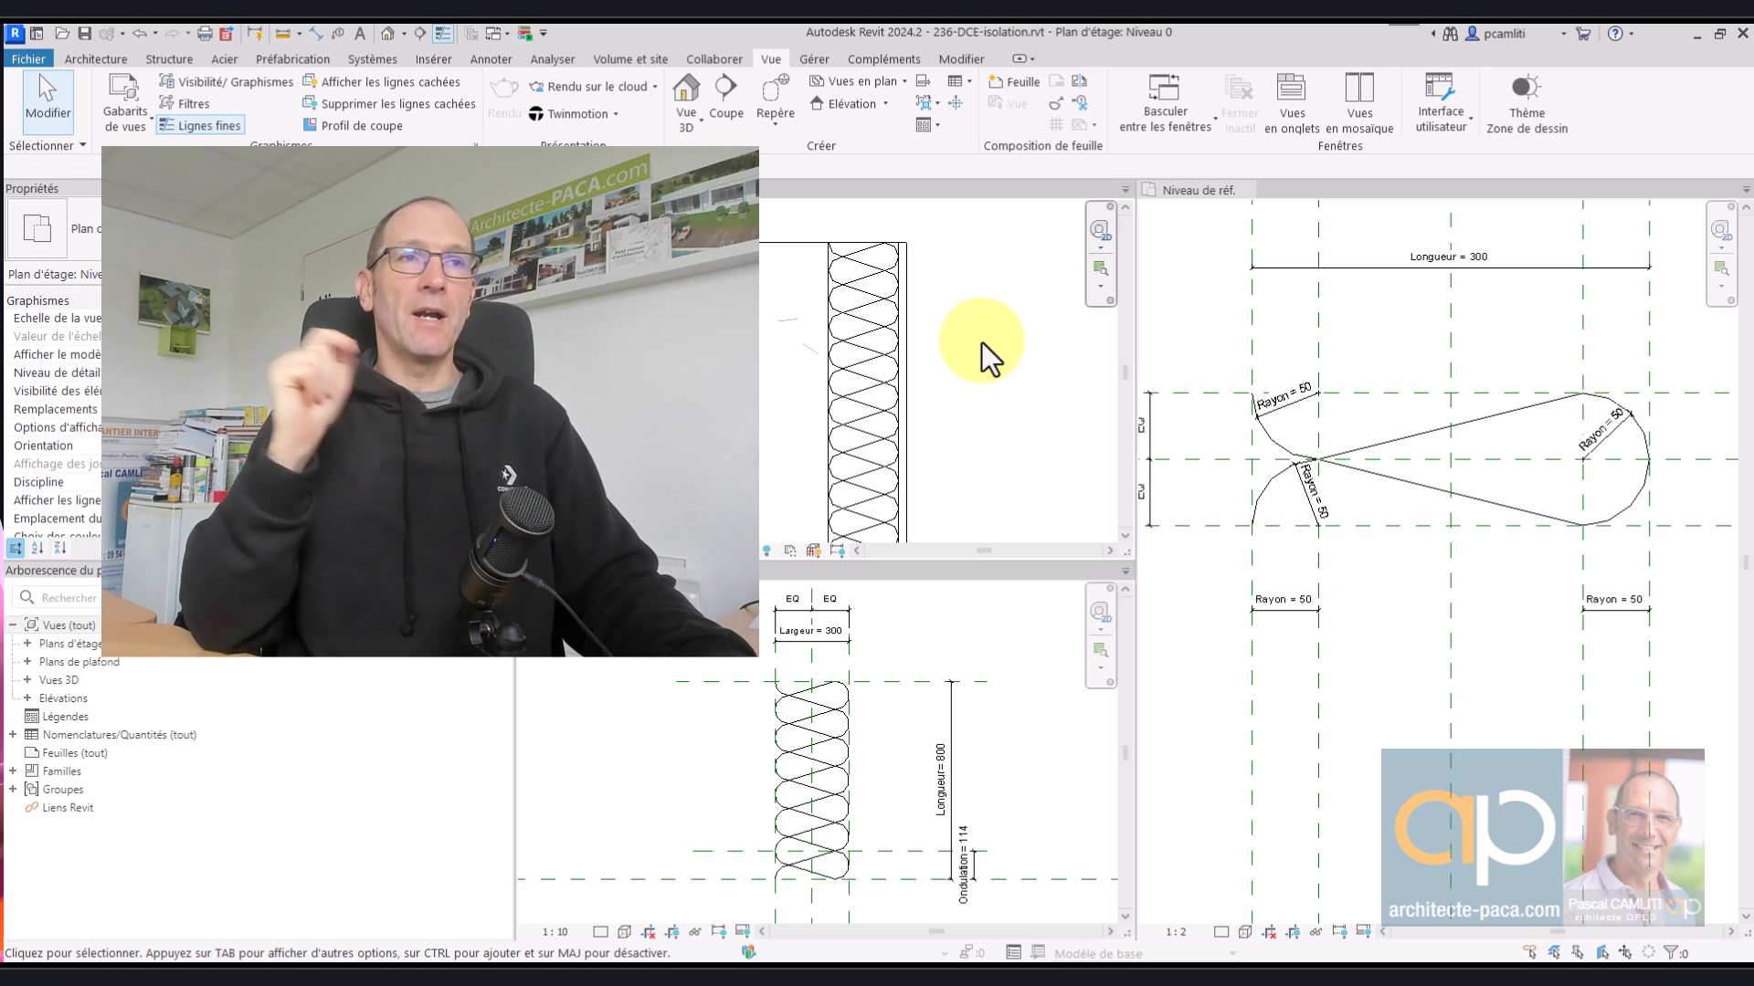
# - Set the Niveau 0 plan's scale to 1:50 and arrange the open views as tabs instead of tiles
pyautogui.click(968, 324)
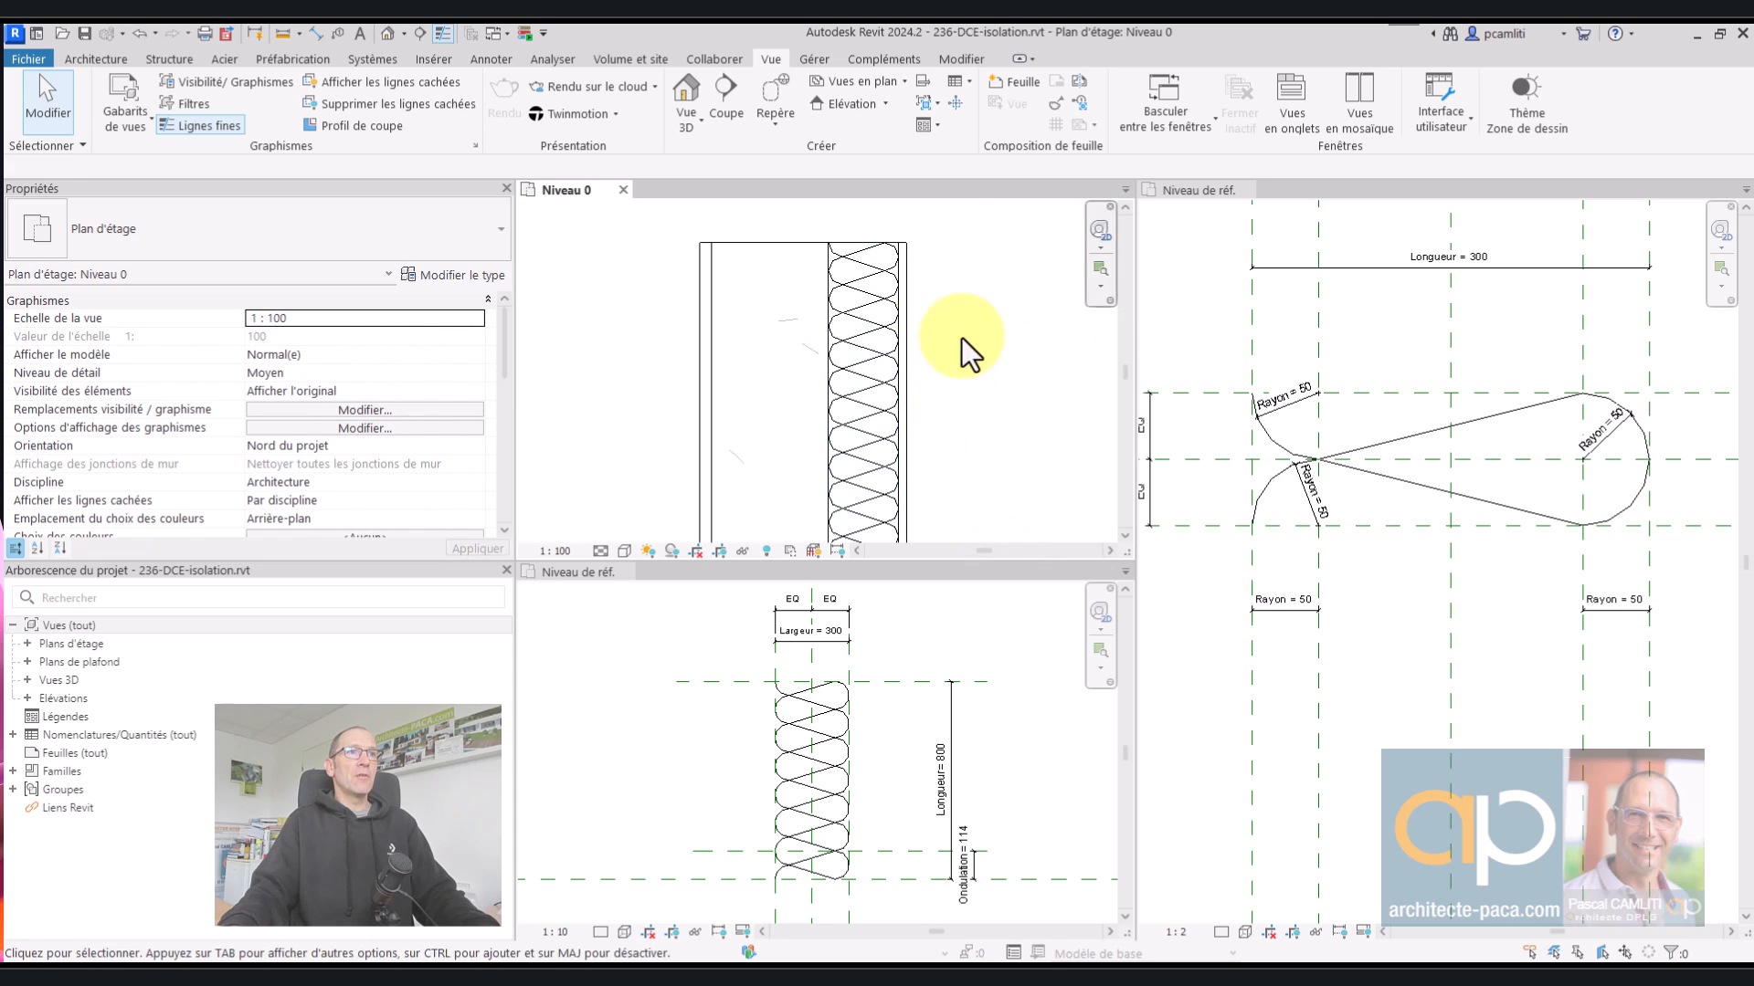
pyautogui.scroll(-2, 954, 370)
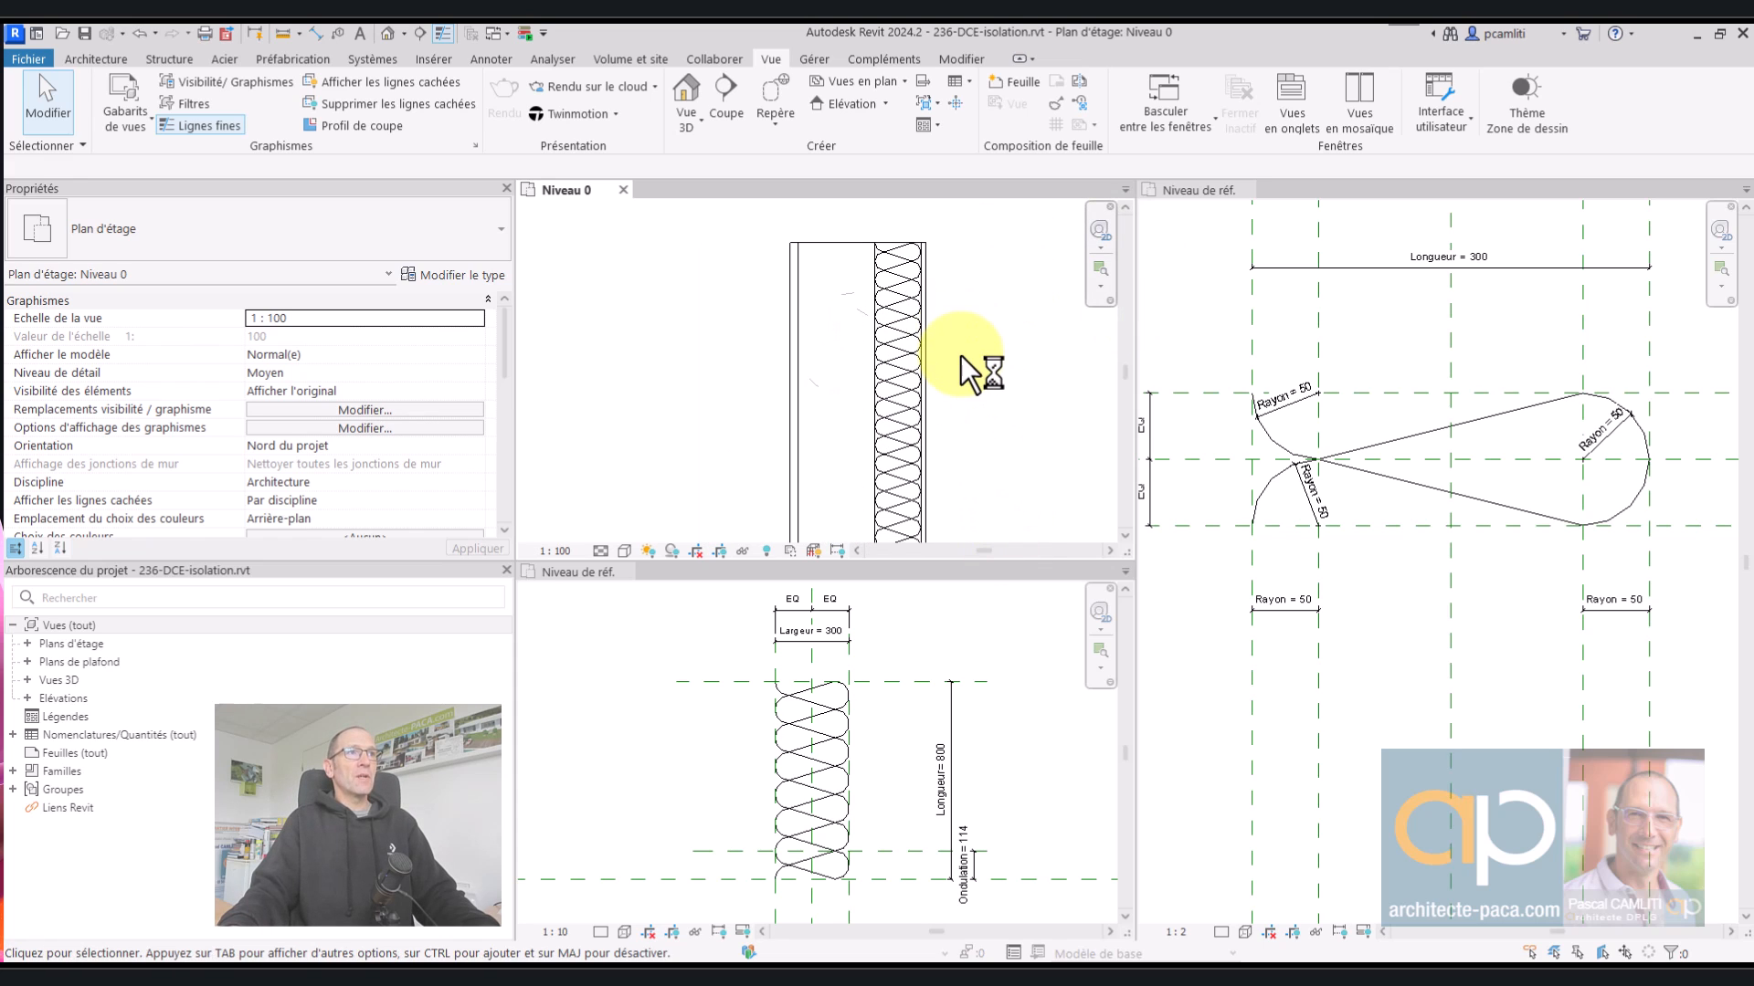
pyautogui.click(577, 550)
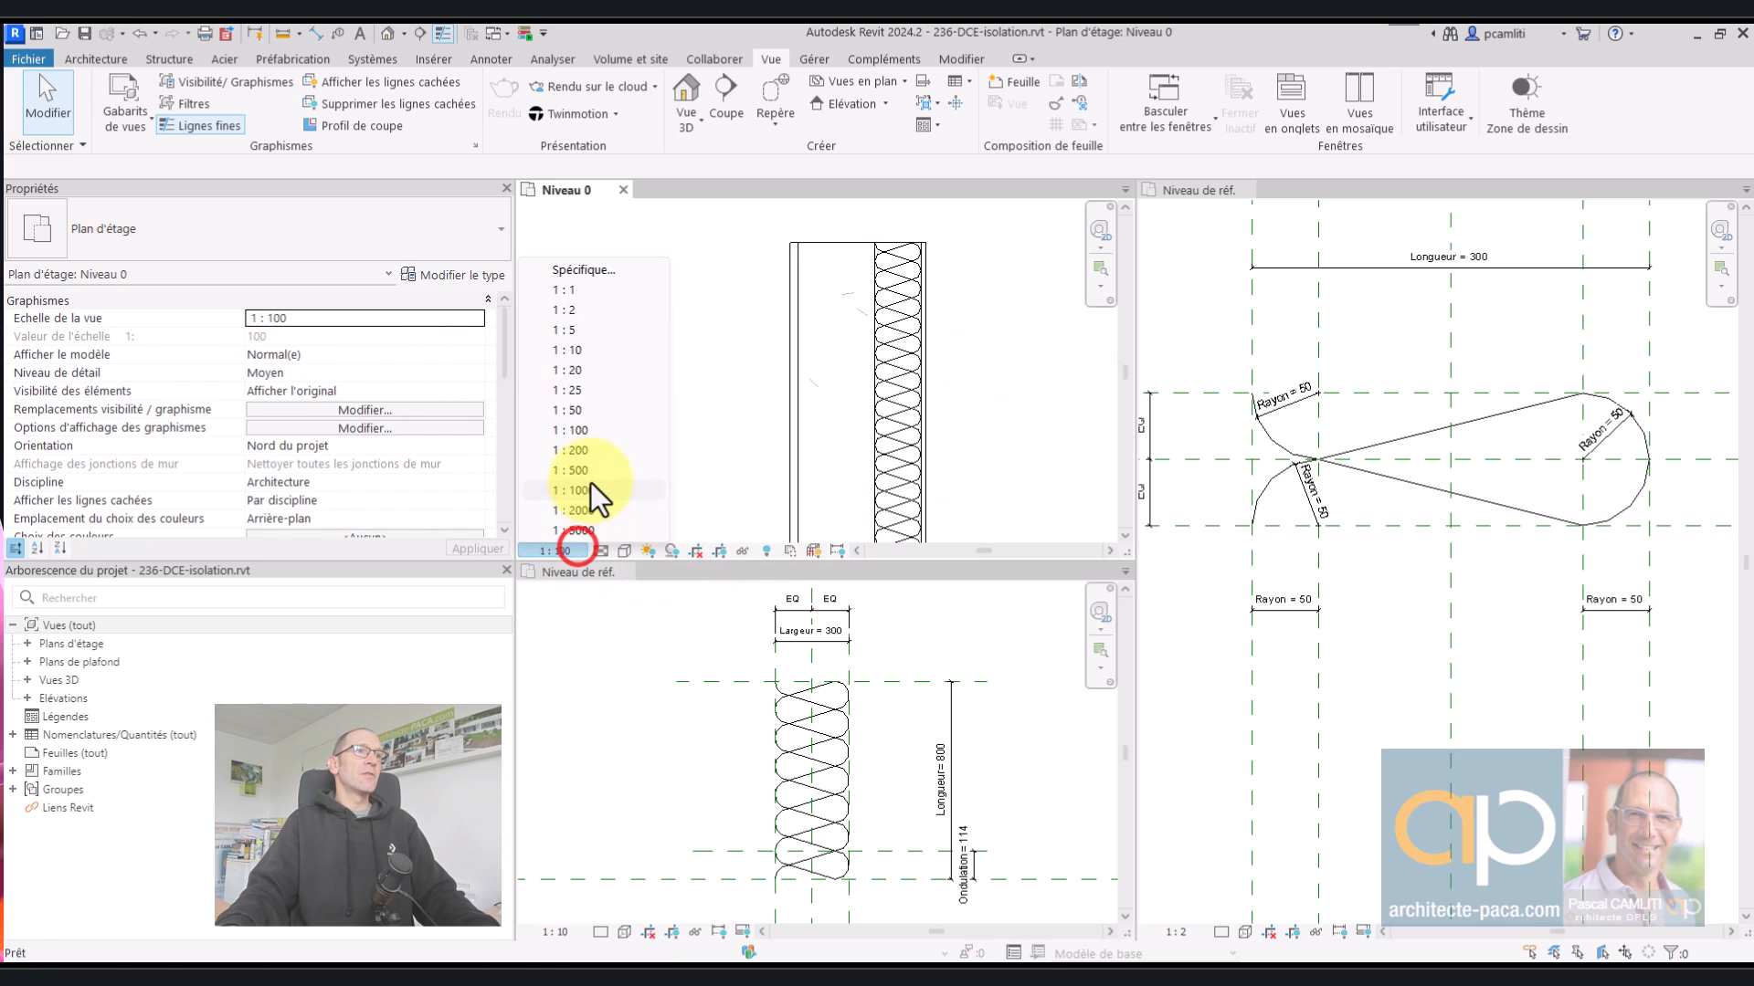
pyautogui.click(594, 411)
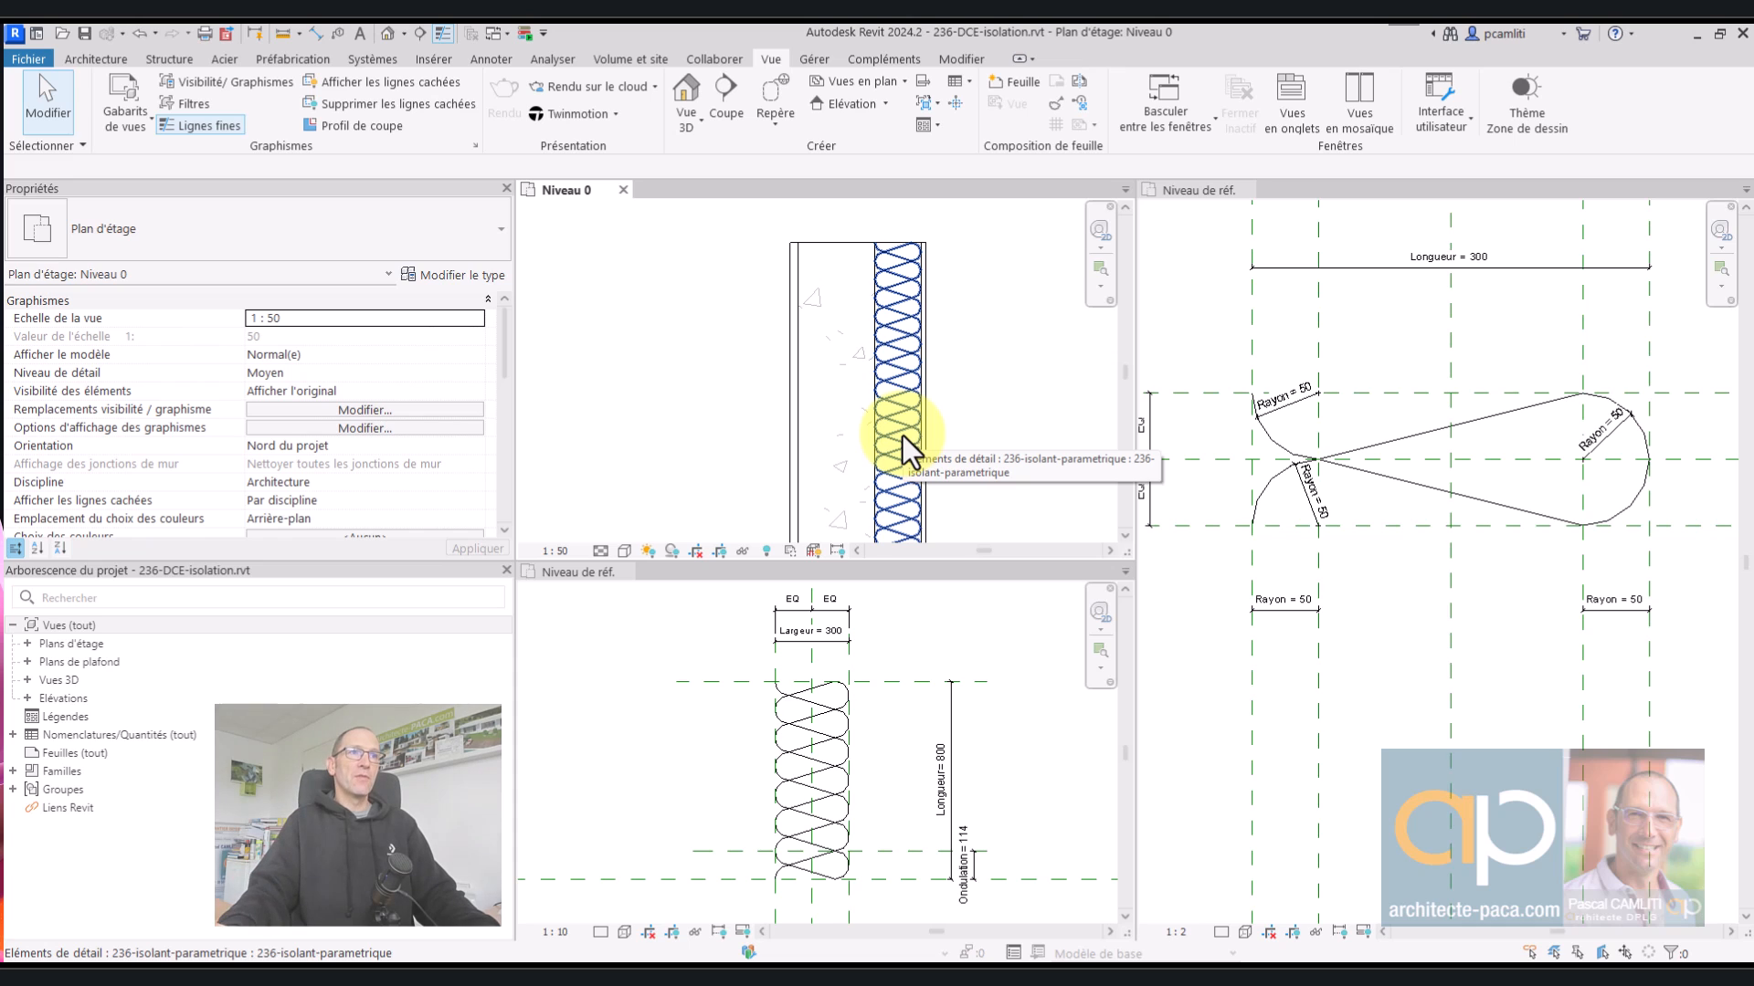
pyautogui.moveTo(970, 403); pyautogui.dragTo(932, 377, button='middle')
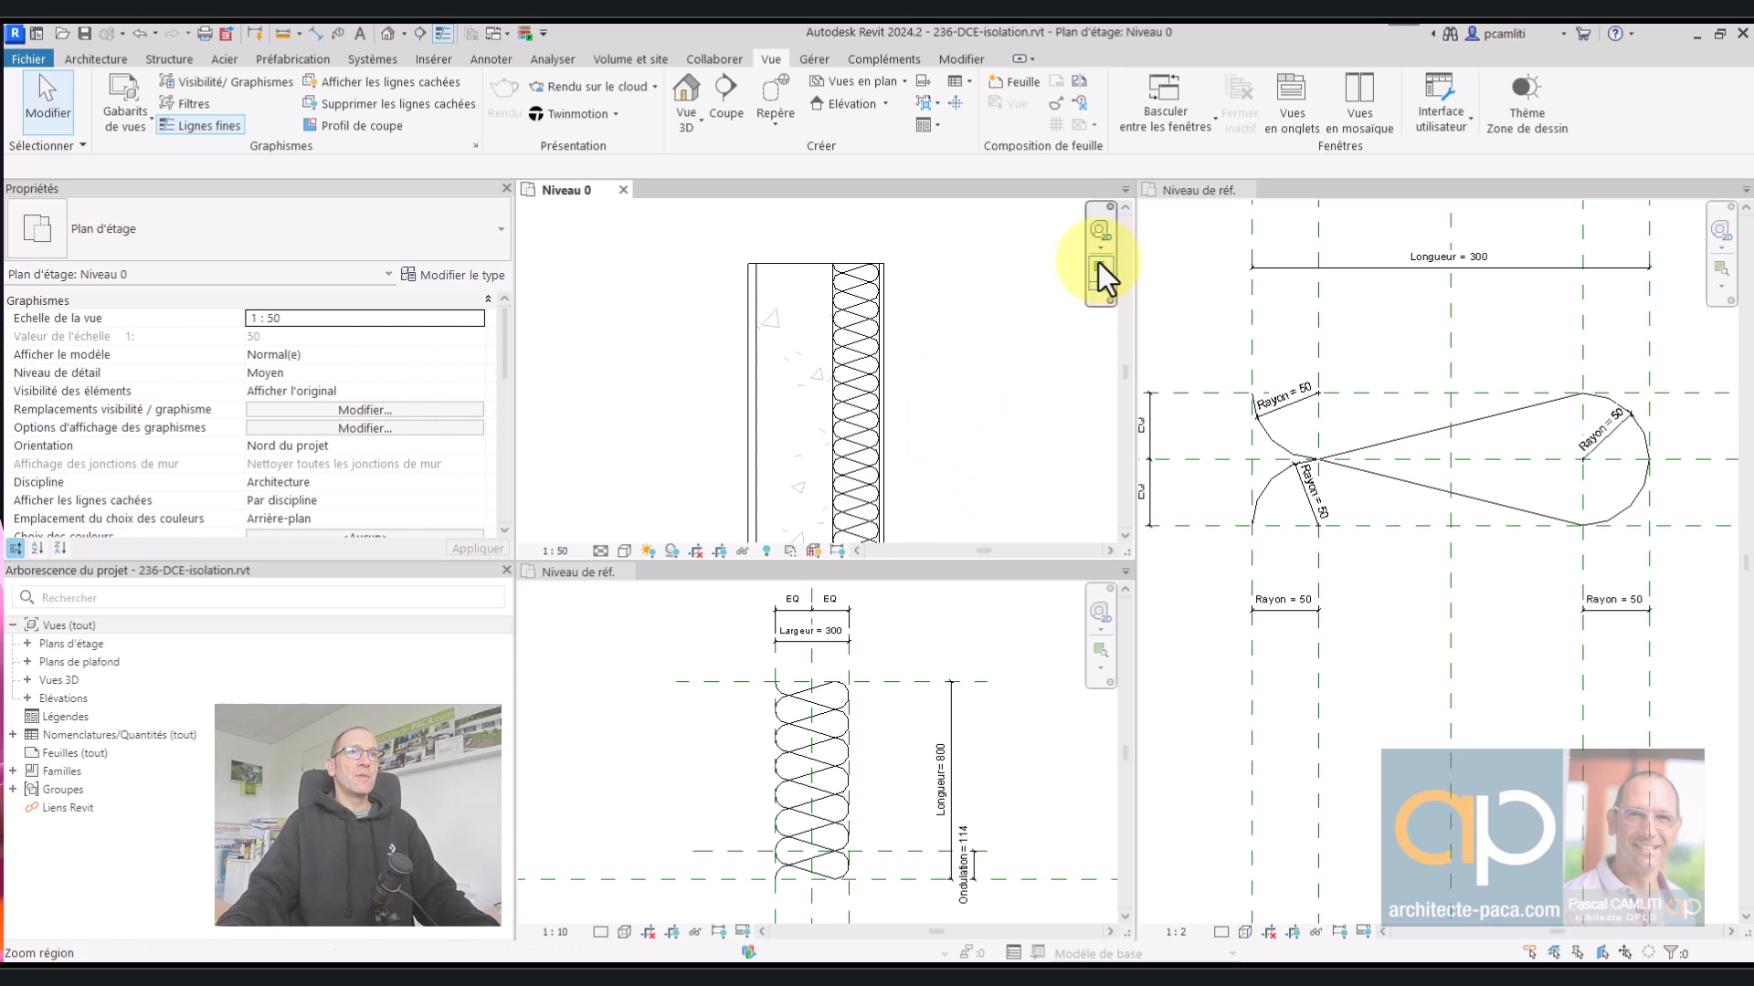
pyautogui.click(1372, 97)
pyautogui.click(1289, 97)
# - Examine the loops of the parametric insulation within the wall layers in the Niveau 0 plan
pyautogui.moveTo(1021, 519); pyautogui.dragTo(1140, 556, button='middle')
pyautogui.scroll(2, 1022, 366)
pyautogui.moveTo(1022, 365); pyautogui.dragTo(1084, 458, button='middle')
pyautogui.scroll(1, 1050, 421)
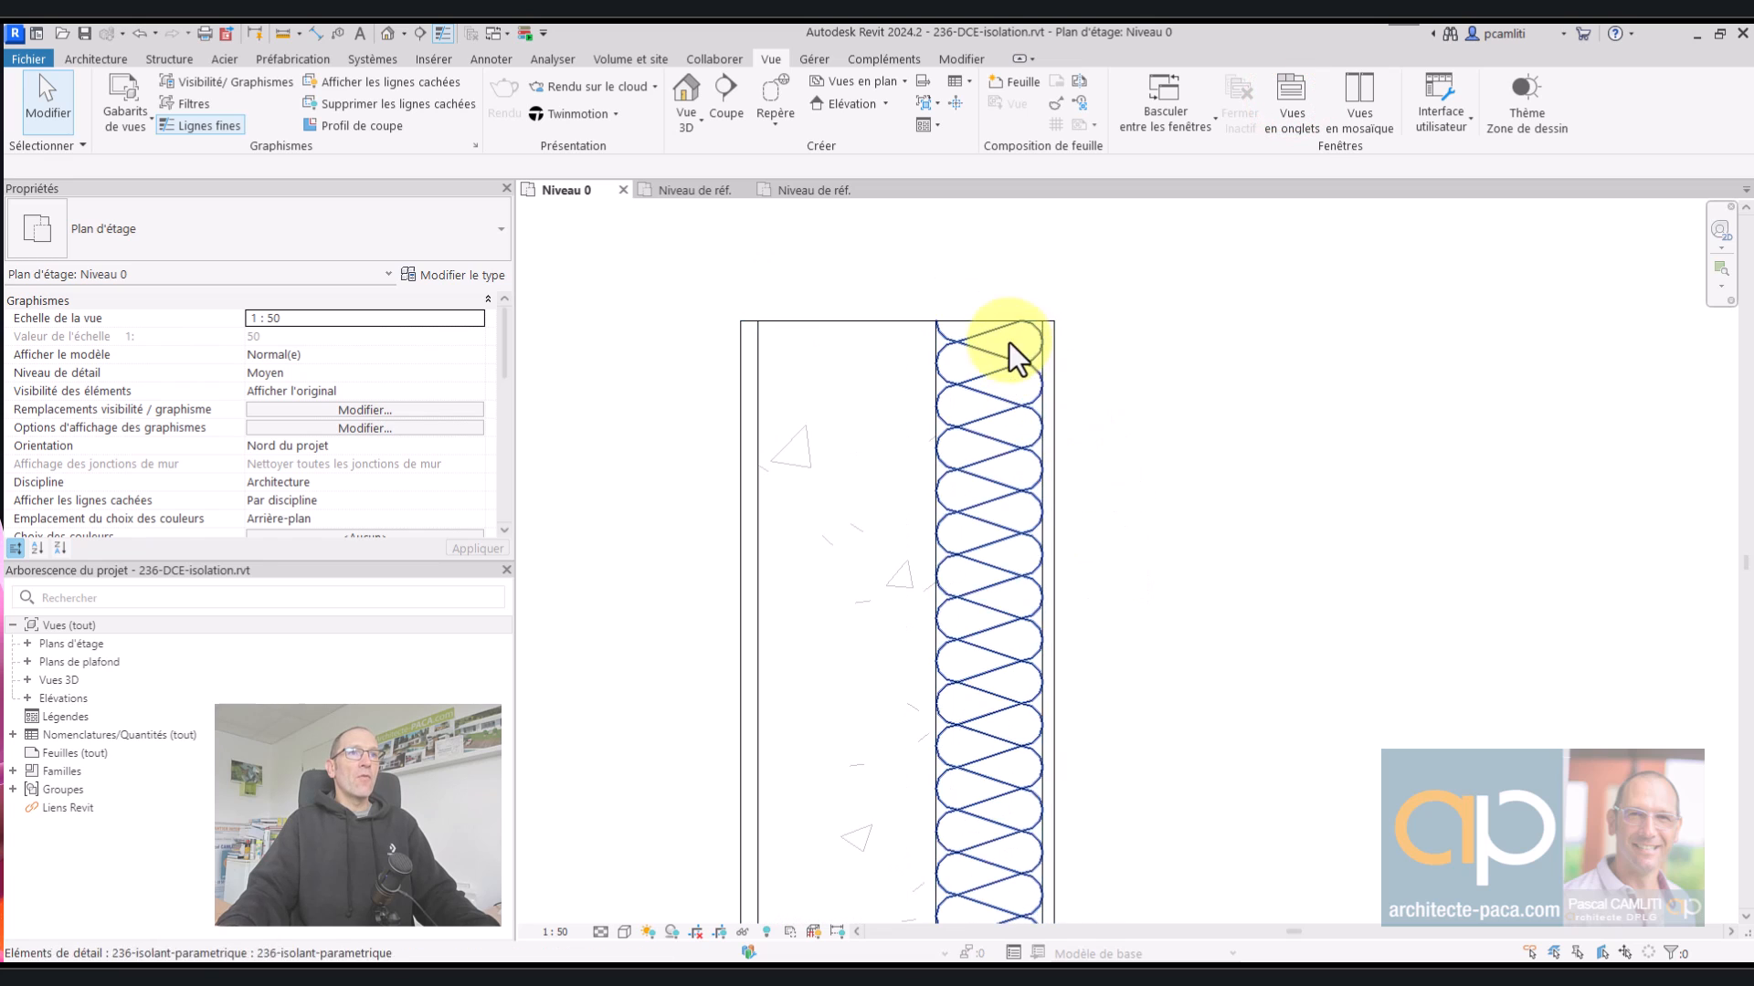
pyautogui.scroll(-1, 1178, 493)
pyautogui.scroll(-1, 1181, 524)
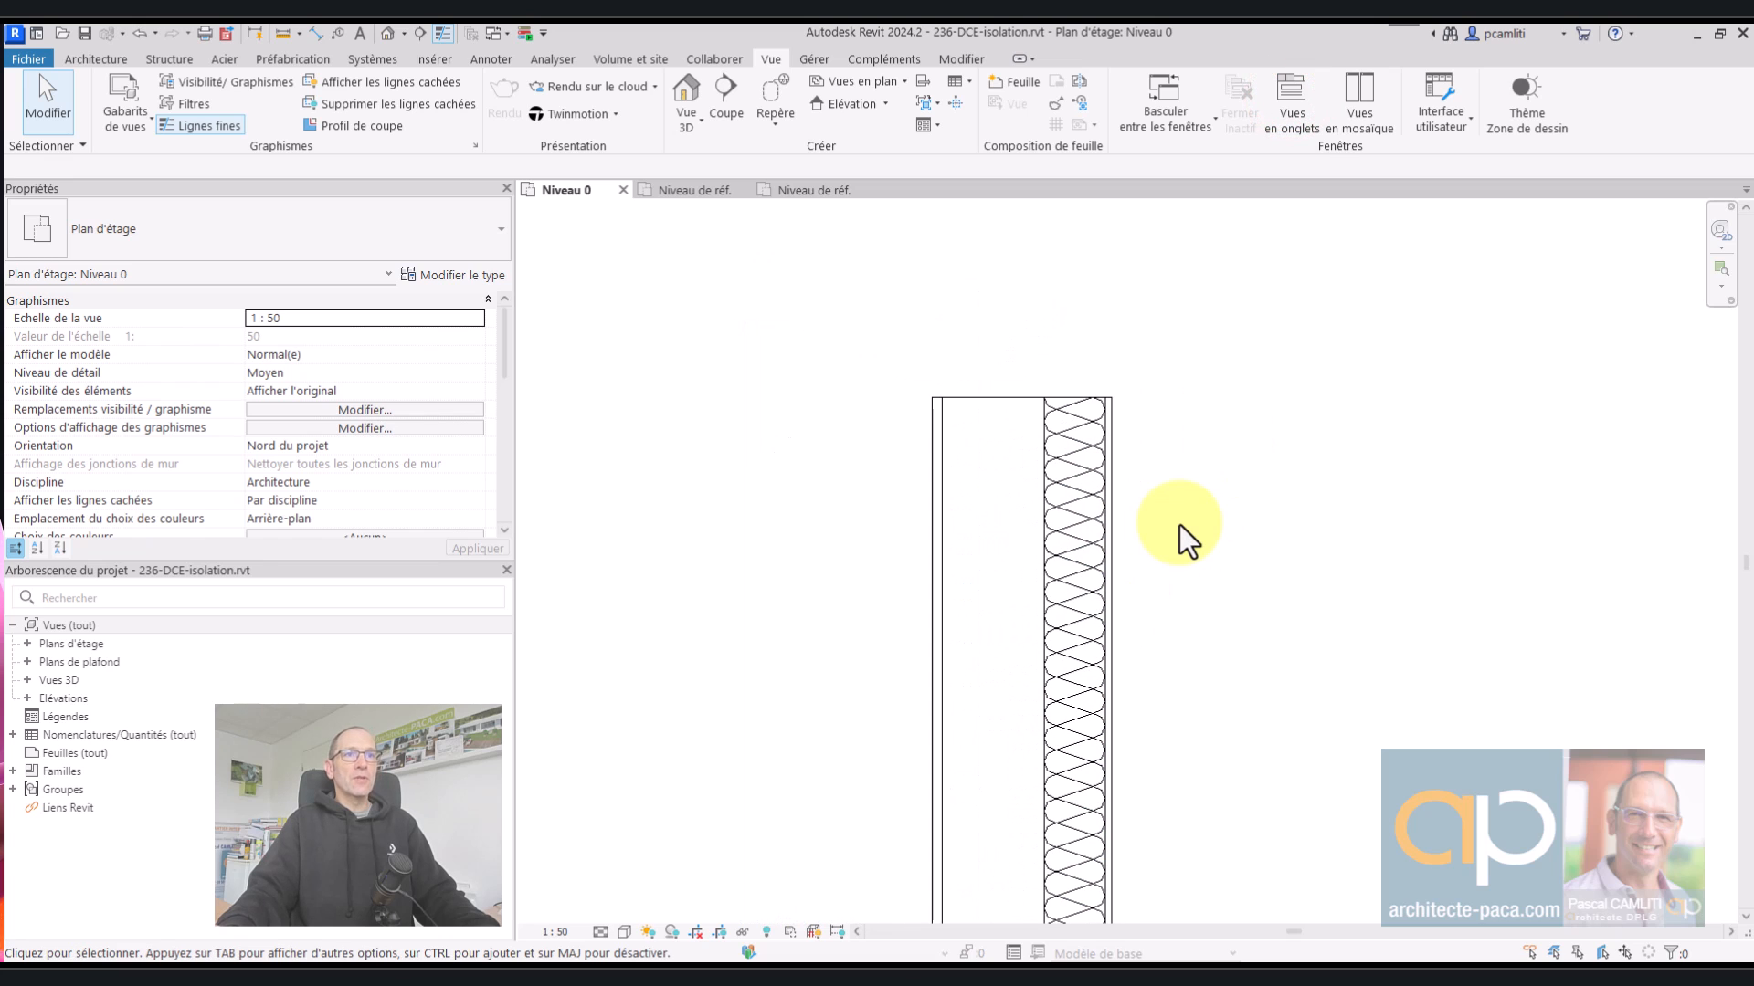
pyautogui.scroll(1, 1094, 430)
pyautogui.scroll(-2, 1050, 374)
pyautogui.scroll(2, 1063, 402)
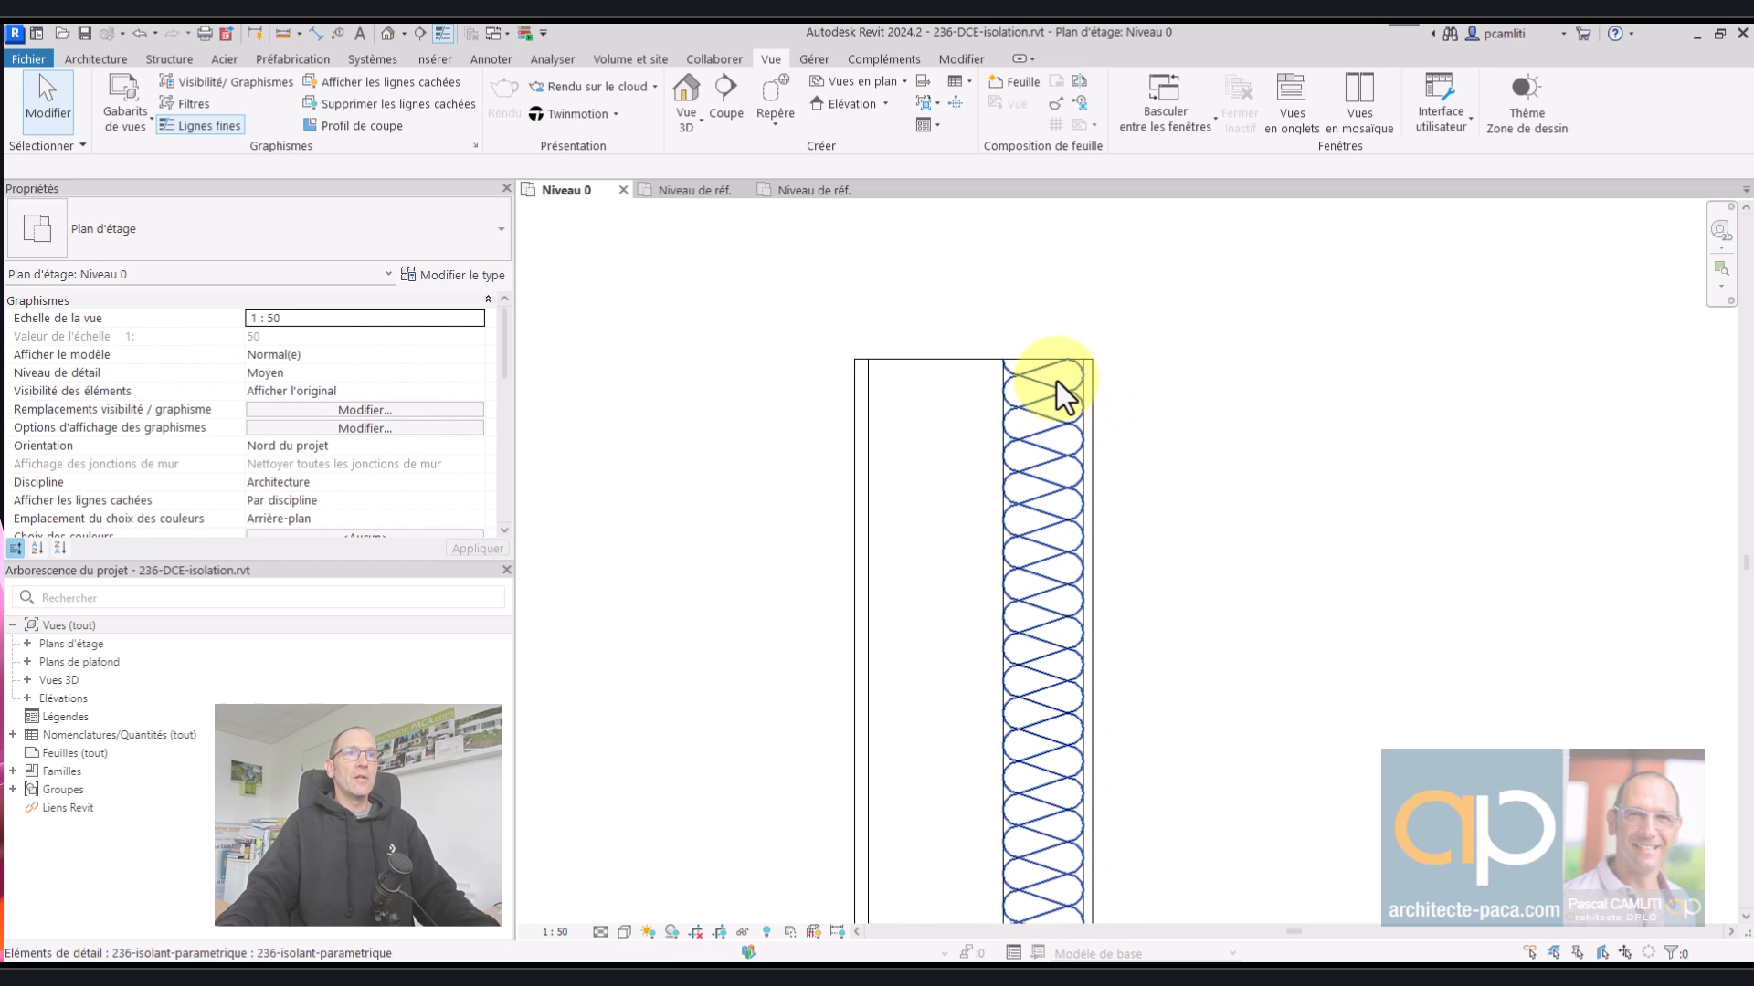
pyautogui.moveTo(1194, 423); pyautogui.dragTo(1120, 405, button='middle')
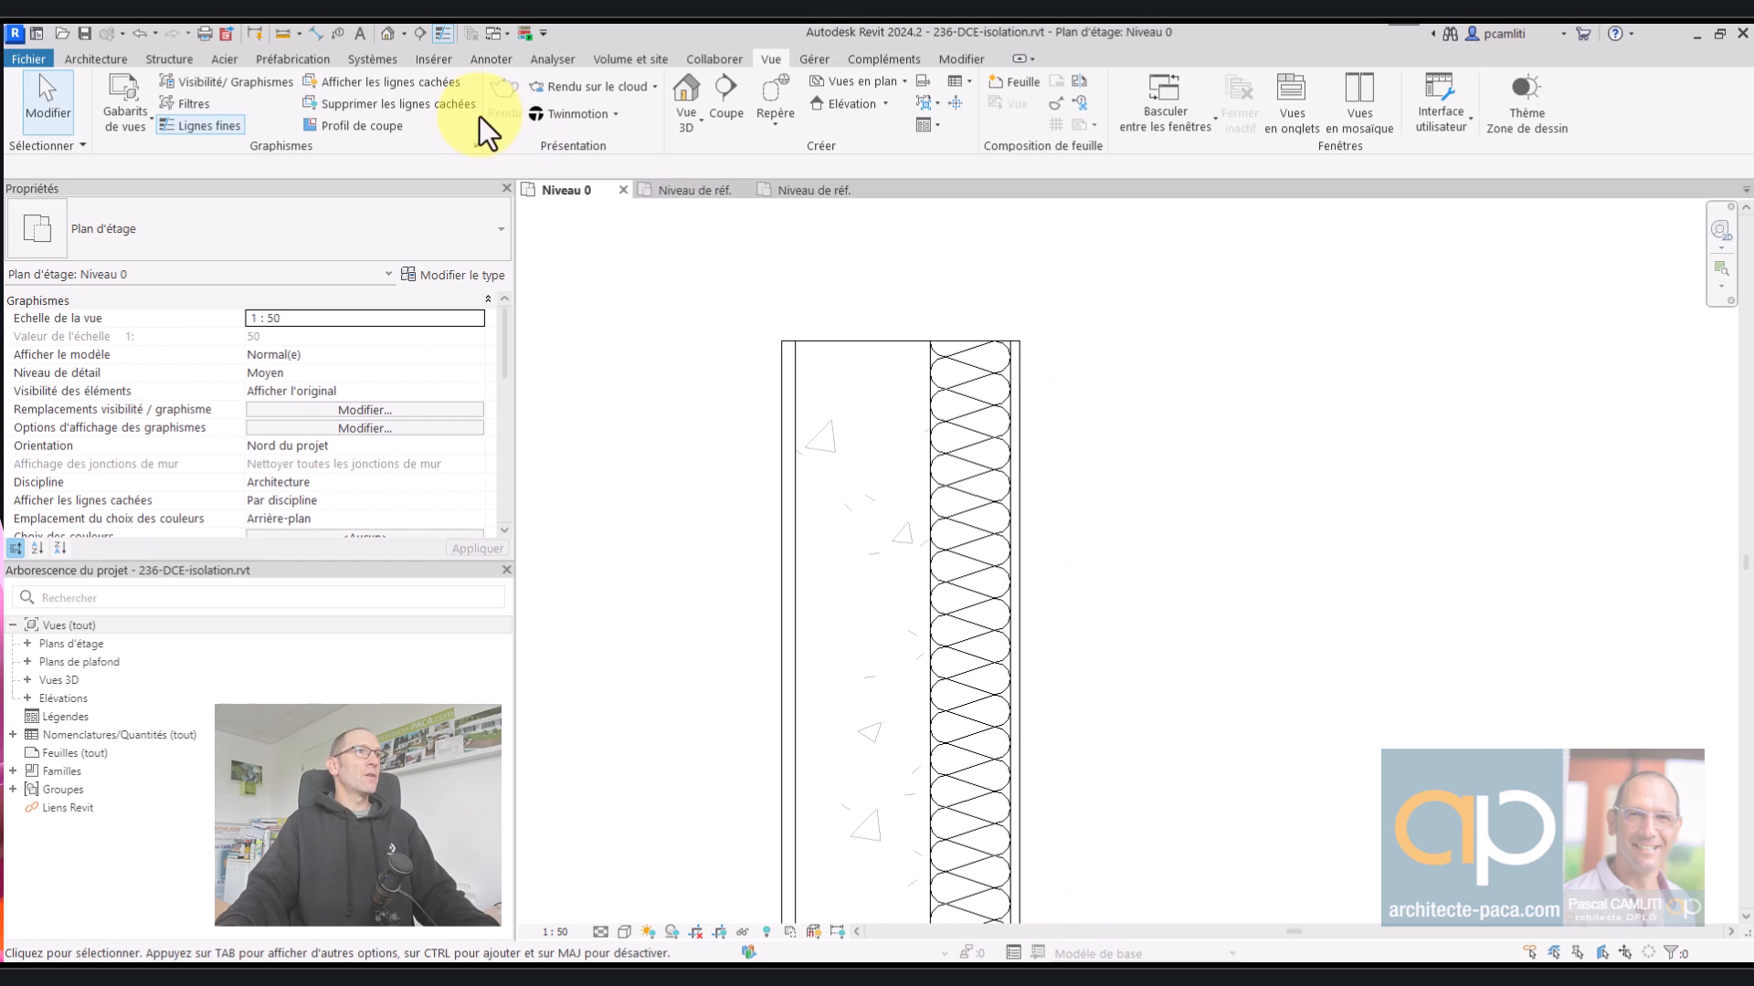
# - Draw a vertical Isolation strip about 0.48 m long beside the wall, with its upper end aligned to the wall's end
pyautogui.click(490, 58)
pyautogui.click(641, 128)
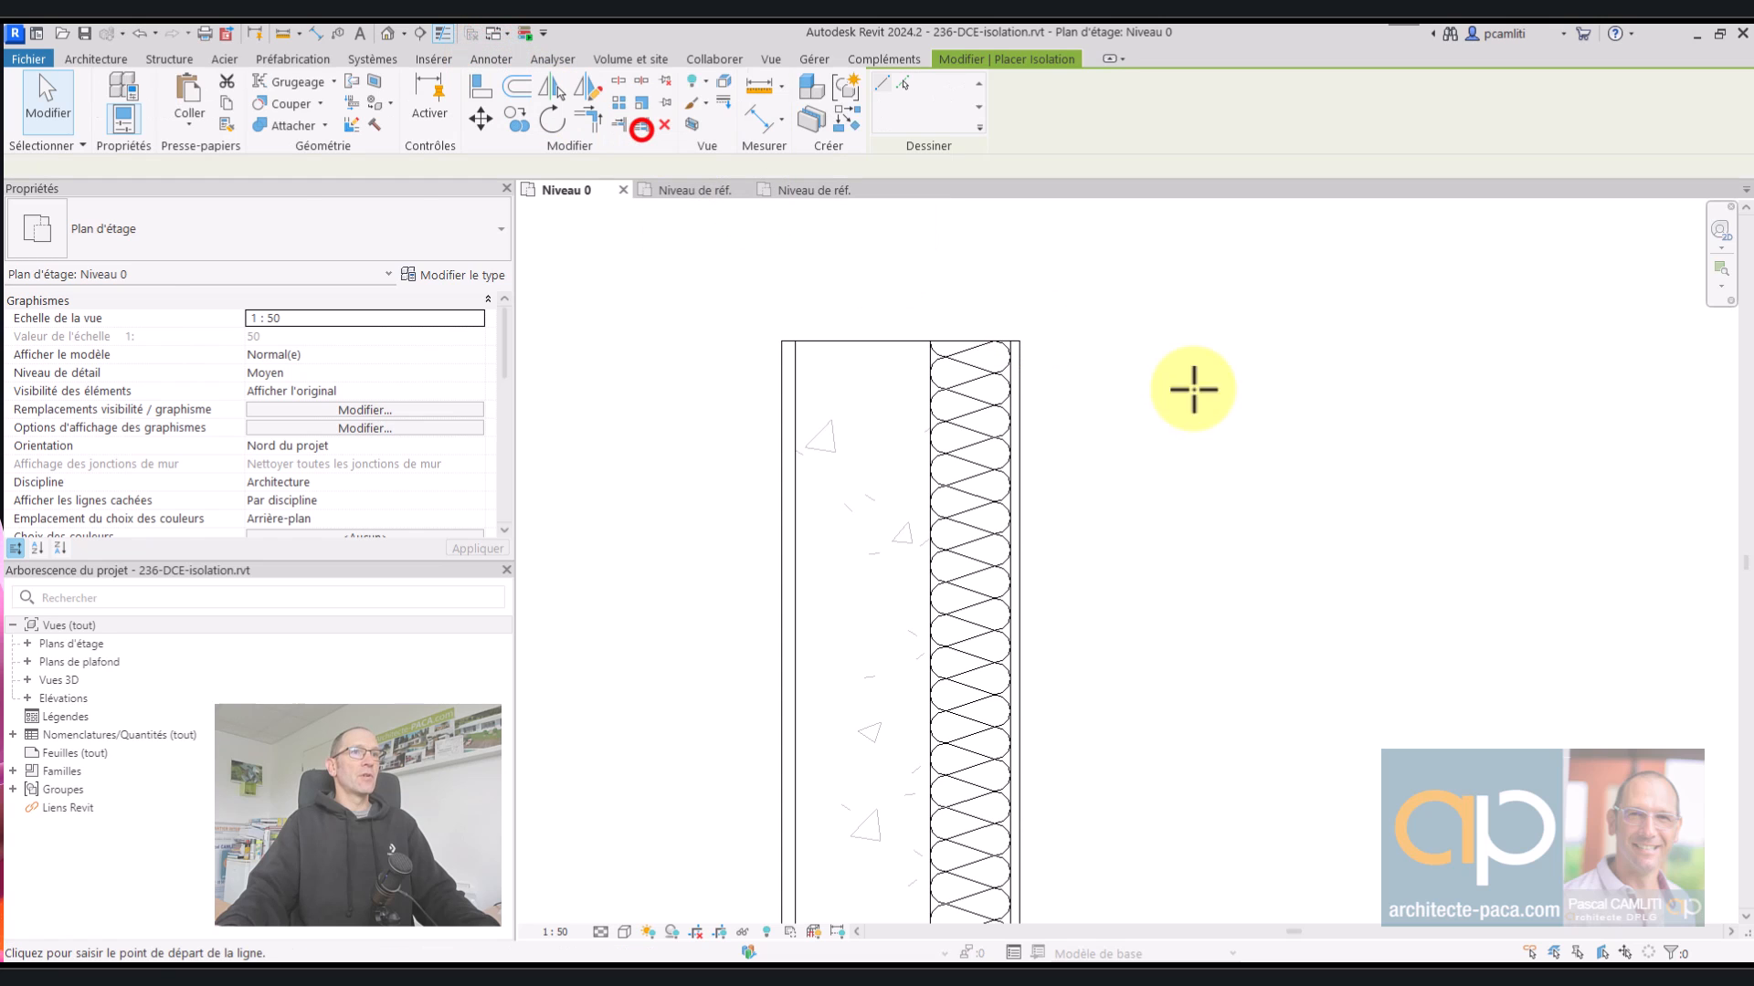
pyautogui.click(1116, 333)
pyautogui.click(1116, 662)
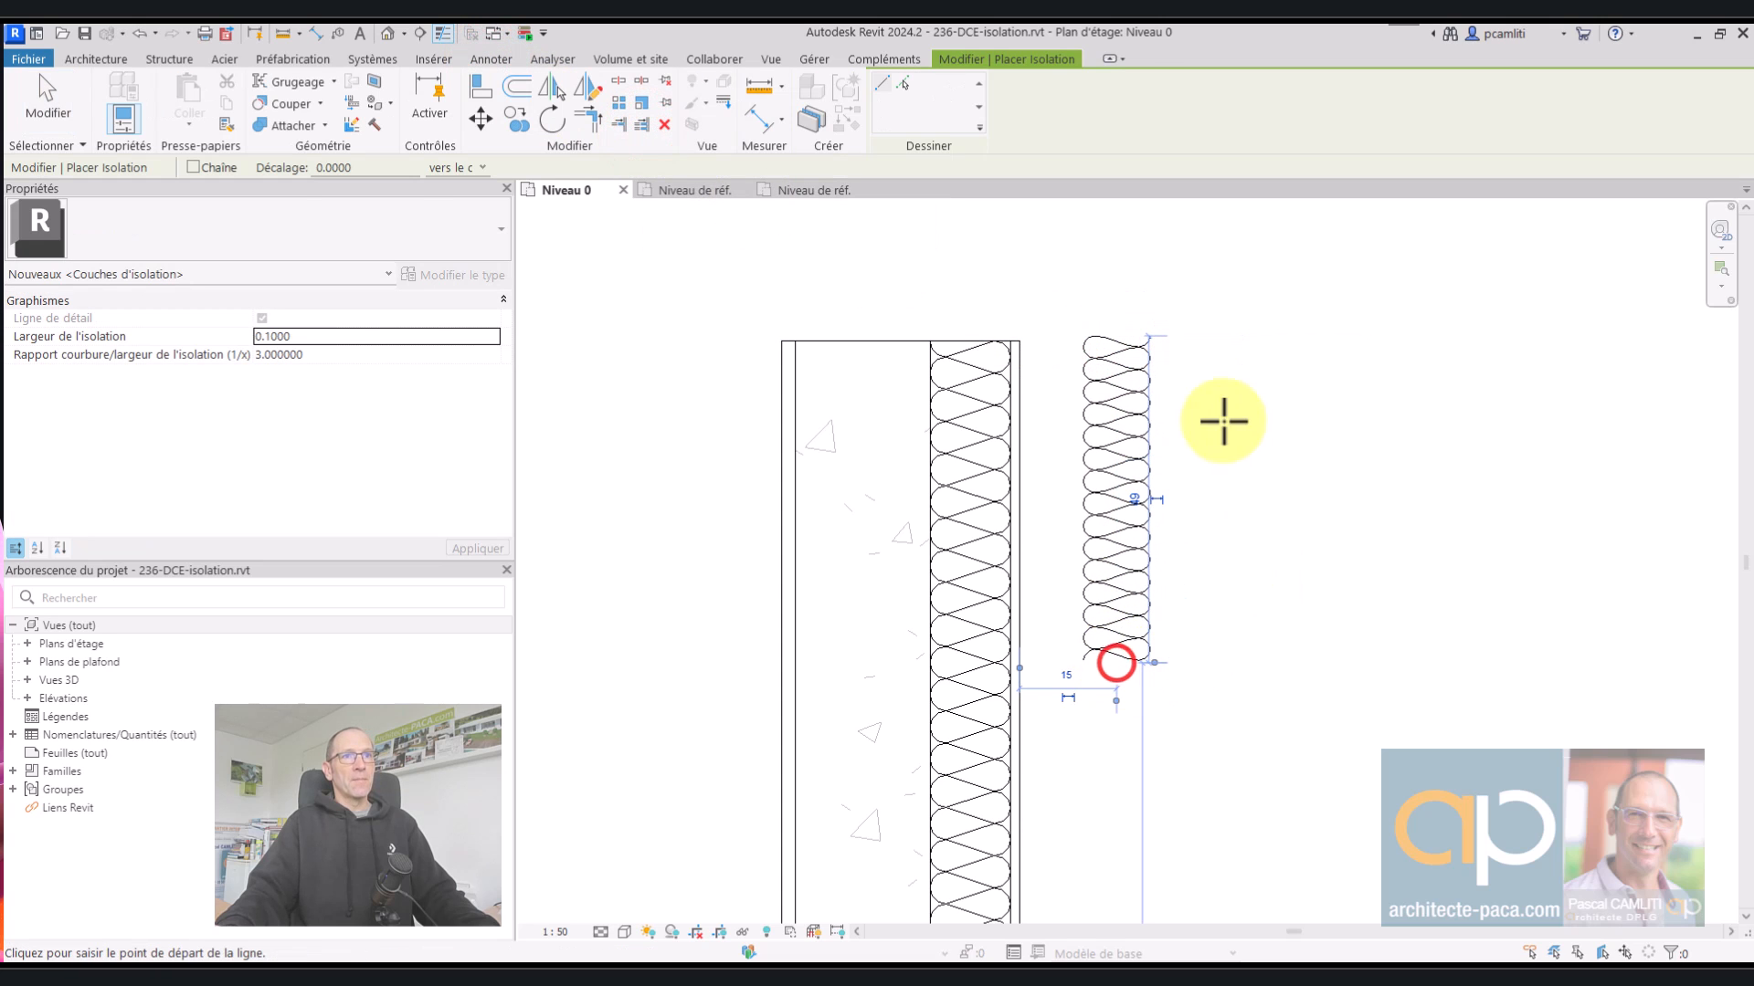
pyautogui.press('Escape')
pyautogui.press('Escape')
pyautogui.click(1114, 648)
pyautogui.scroll(2, 1103, 402)
pyautogui.moveTo(1127, 288)
pyautogui.mouseDown()
pyautogui.moveTo(1129, 332)
pyautogui.moveTo(1127, 296)
pyautogui.mouseUp()
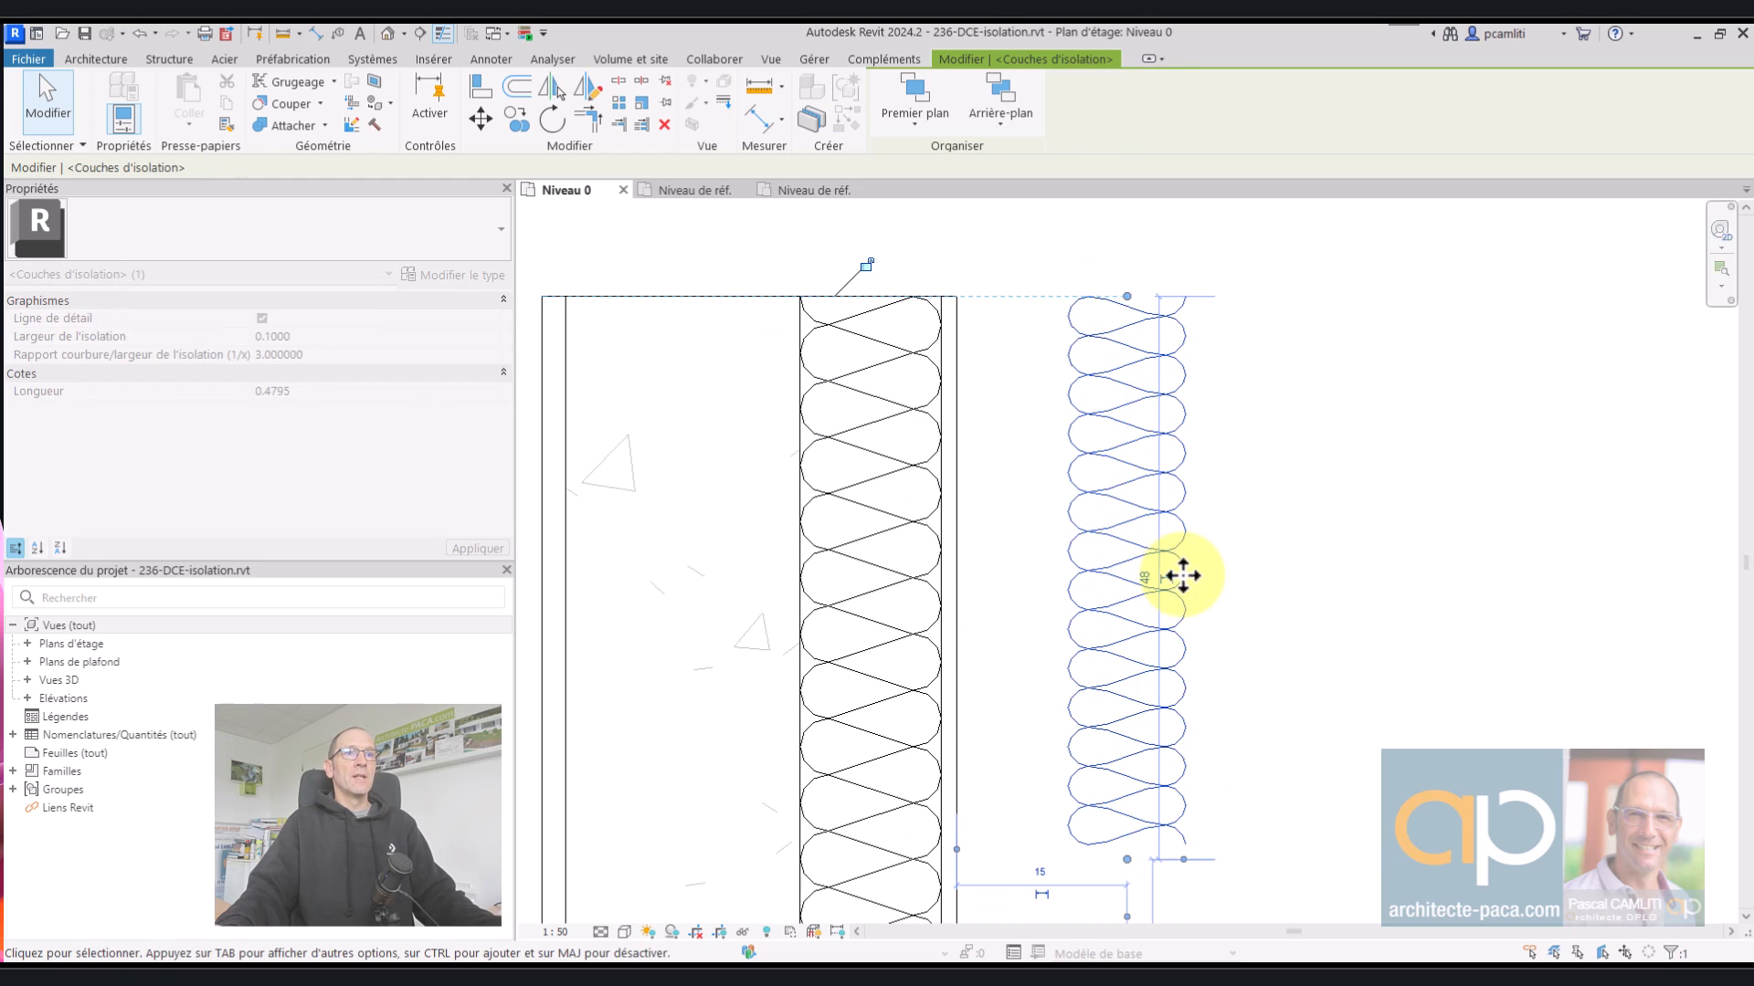
# - Examine how the loops of the standard insulation strip finish at its lower end
pyautogui.scroll(-1, 1188, 488)
pyautogui.scroll(2, 1169, 698)
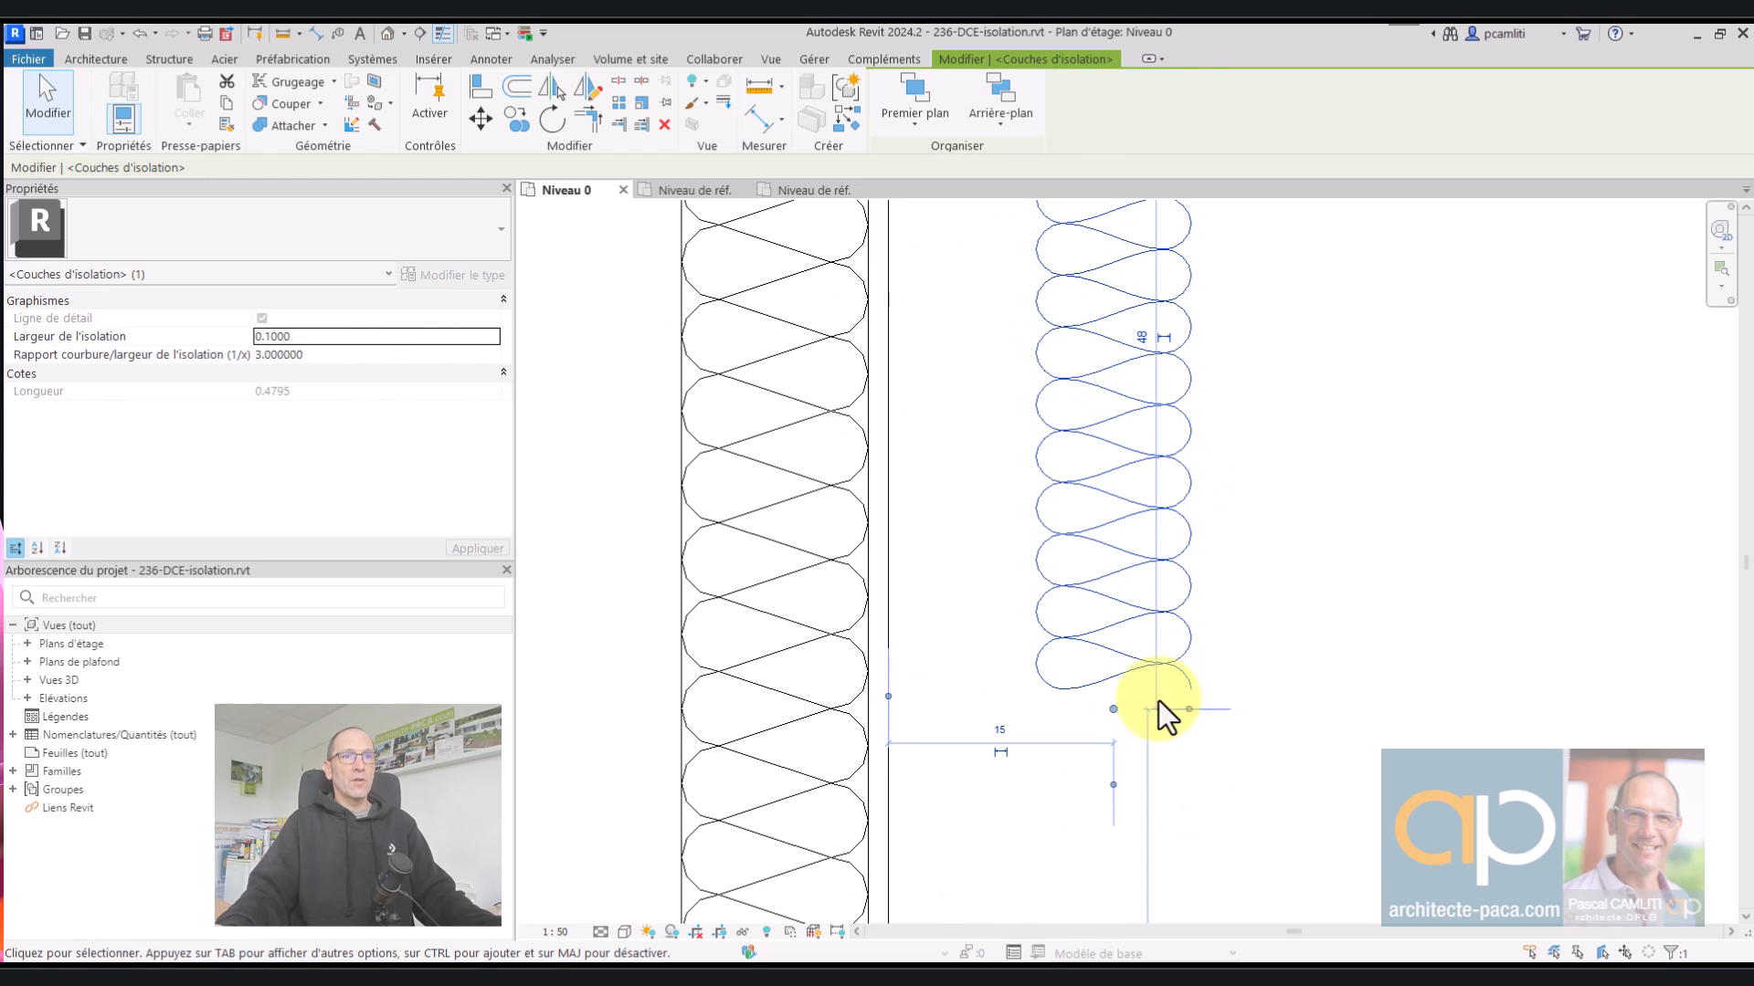
pyautogui.scroll(1, 1169, 699)
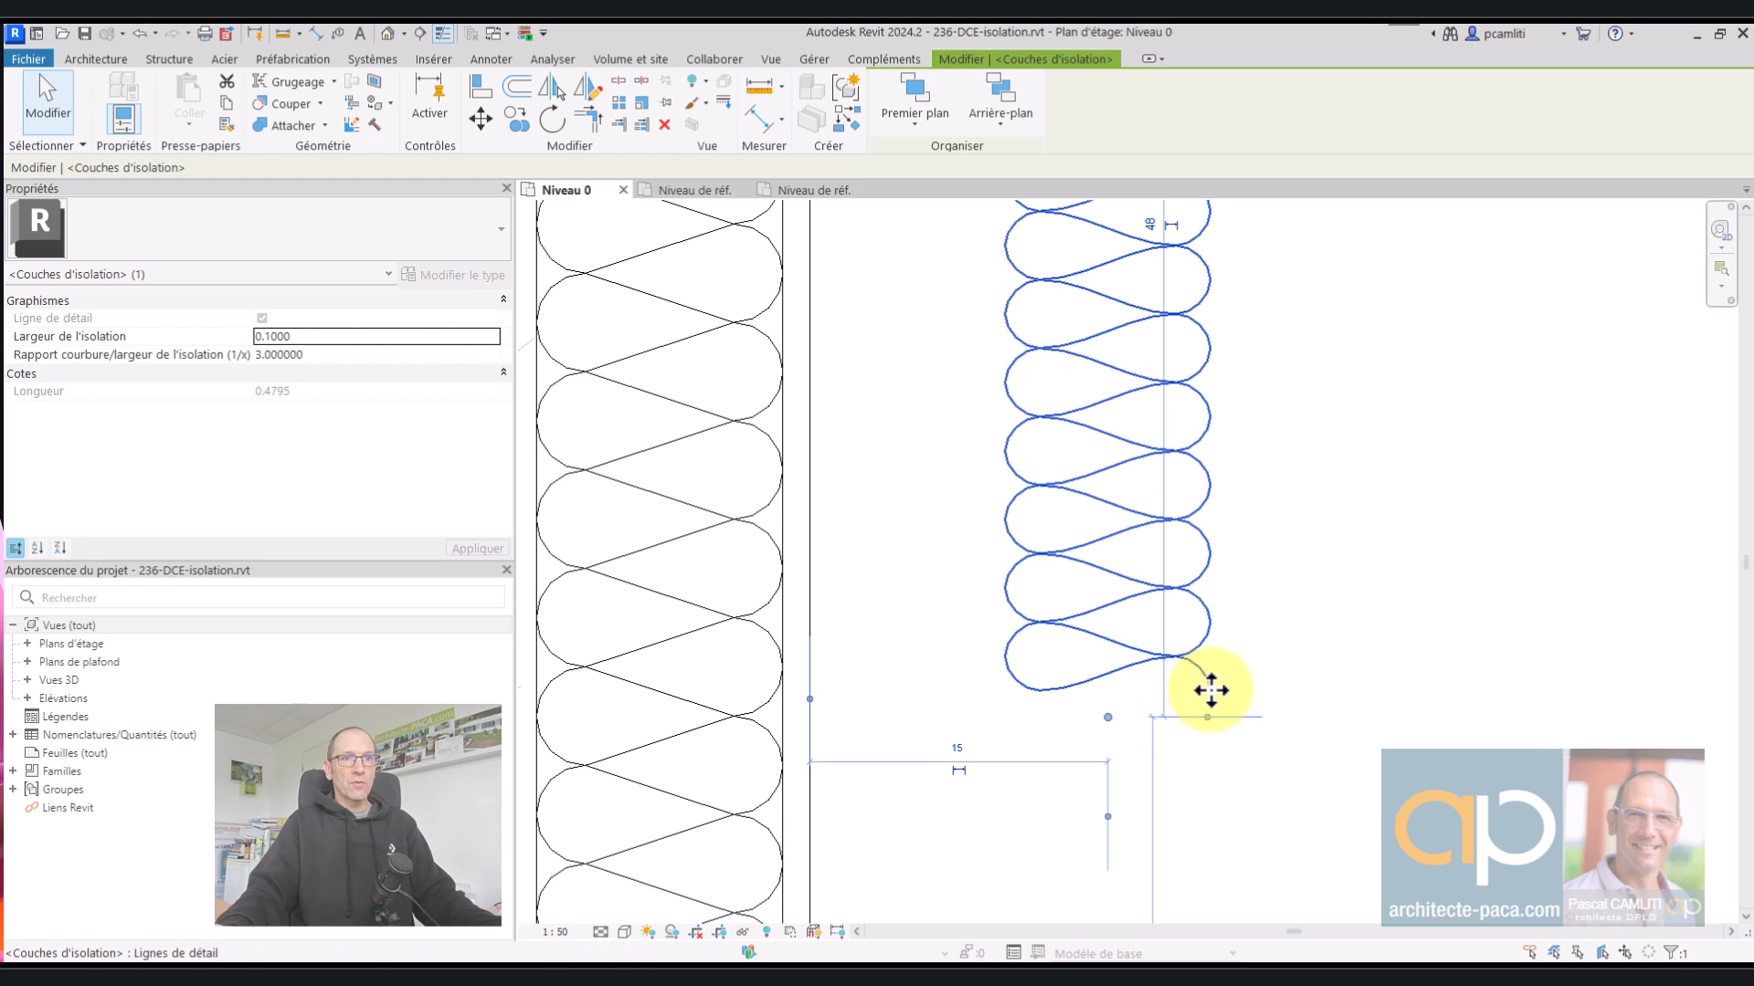
pyautogui.scroll(-2, 1239, 660)
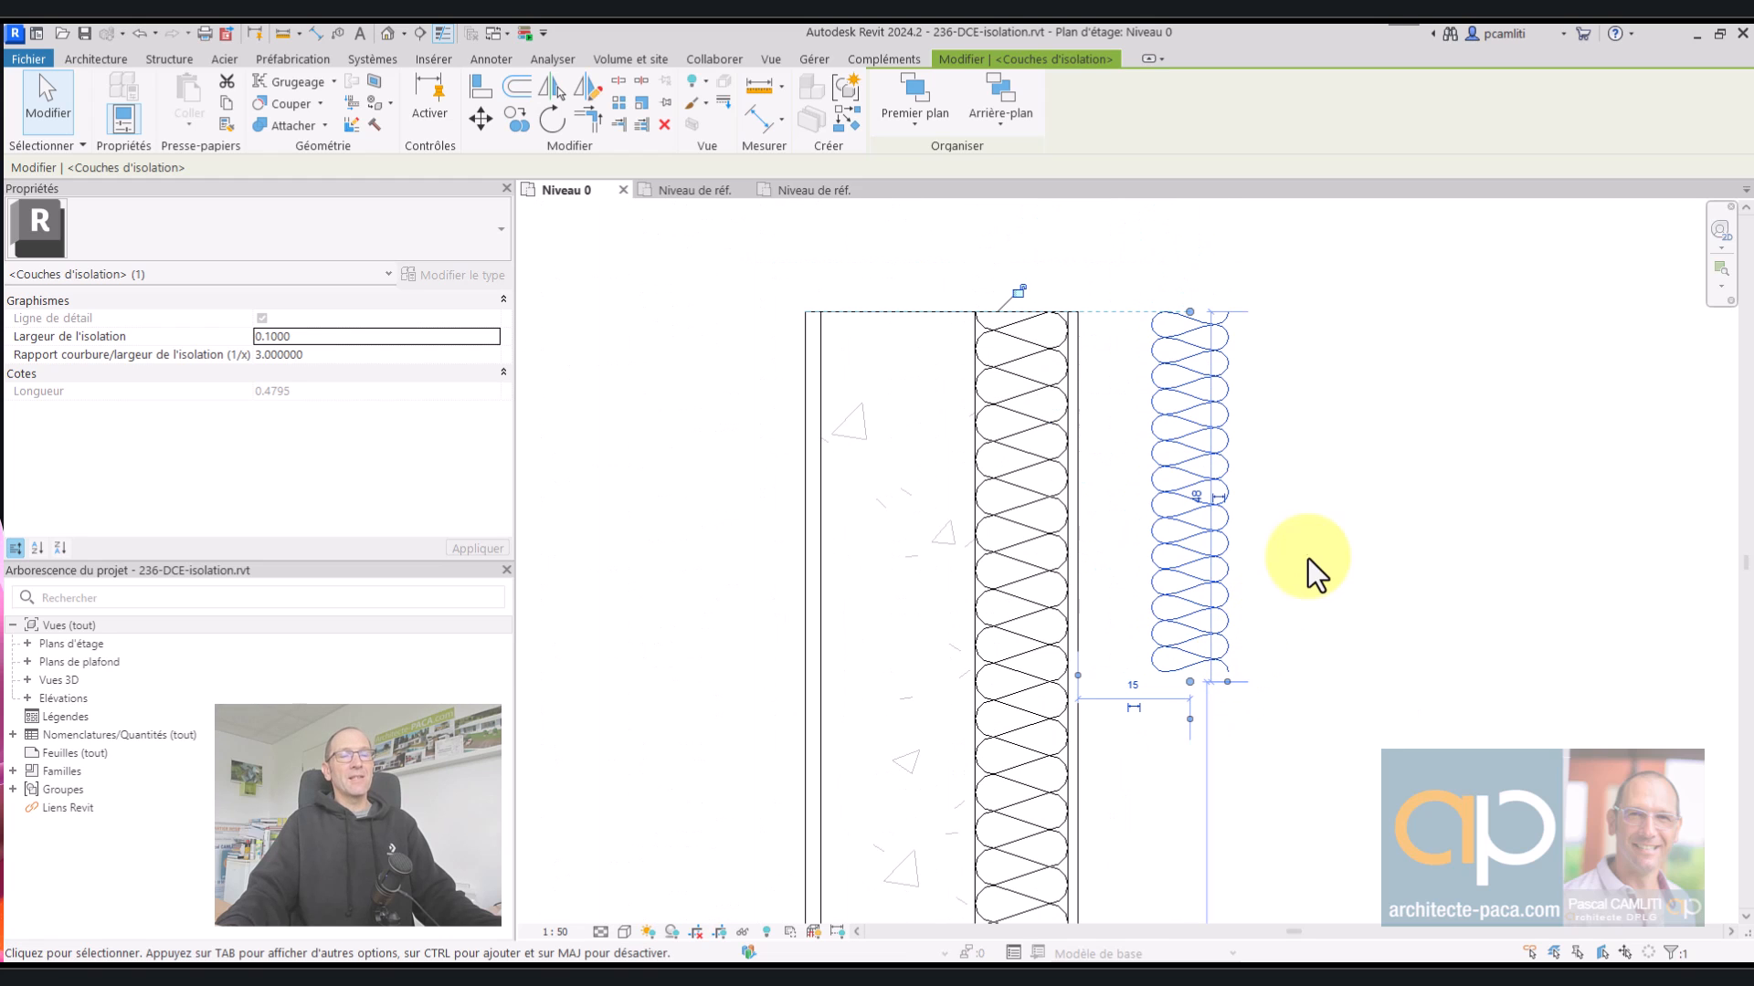
pyautogui.scroll(1, 1288, 539)
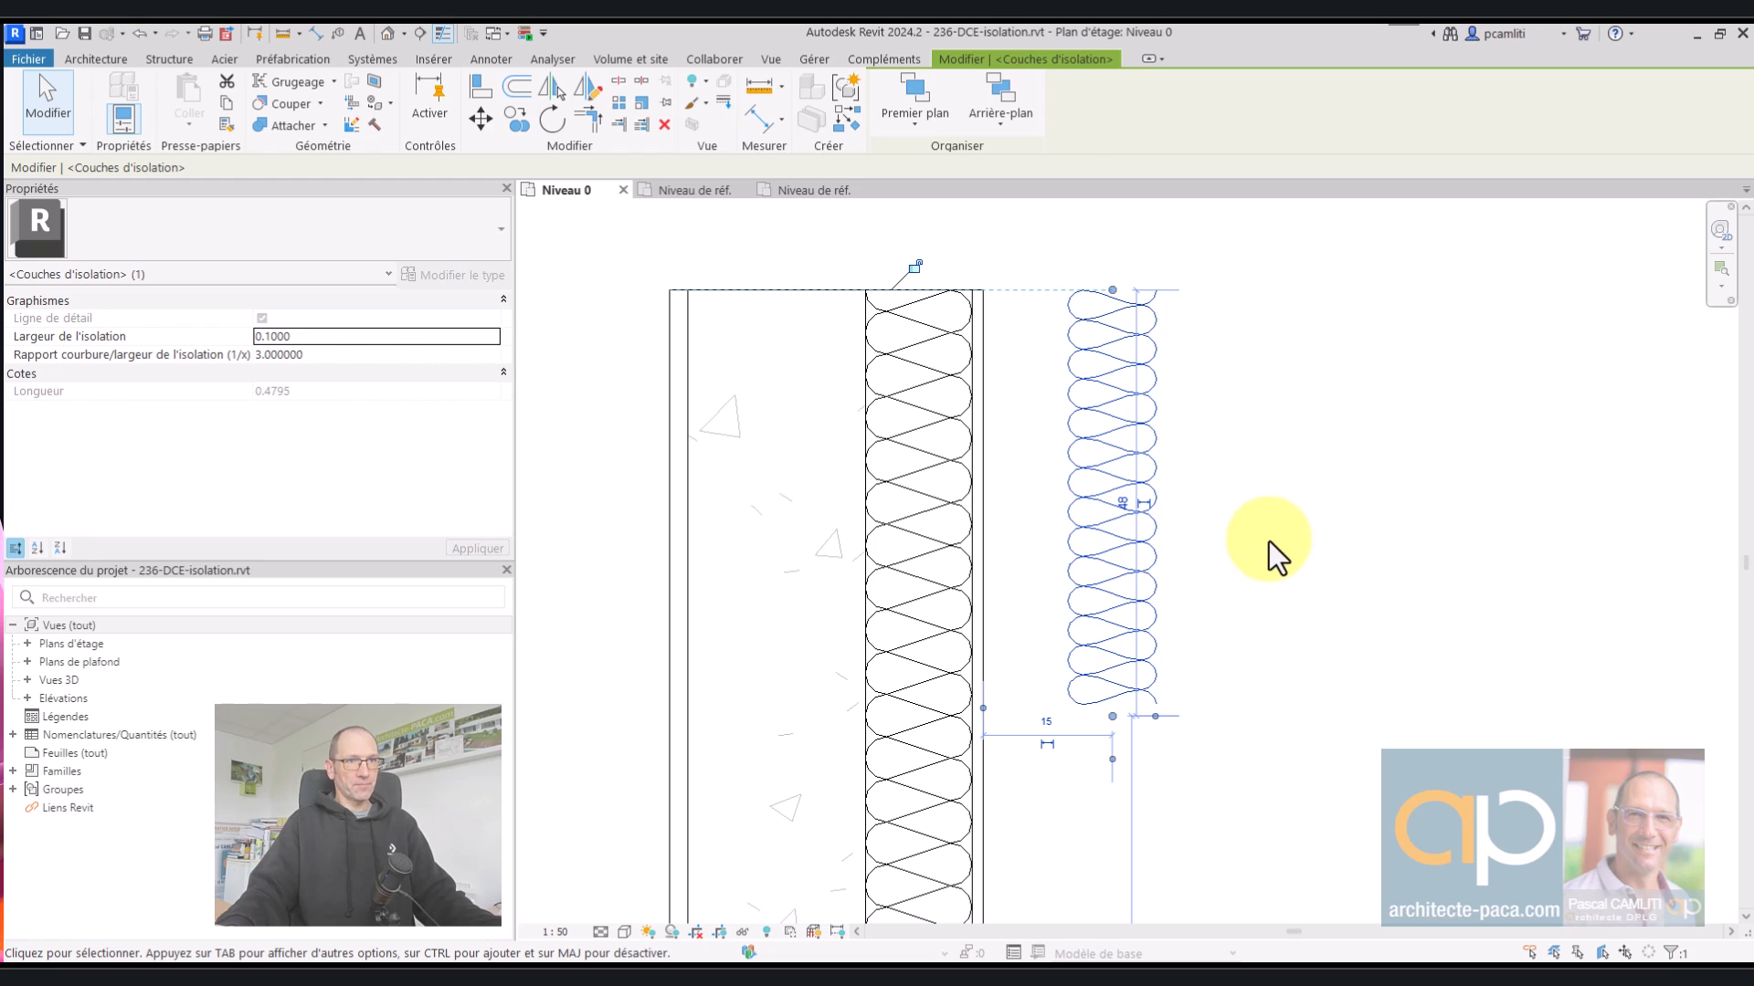
pyautogui.click(1269, 539)
# - Move the parametric insulation component out of the wall to the far side of the standard insulation strip
pyautogui.scroll(-2, 935, 425)
pyautogui.moveTo(939, 419); pyautogui.dragTo(1216, 402)
pyautogui.click(1391, 420)
pyautogui.moveTo(1399, 427); pyautogui.dragTo(1321, 421, button='middle')
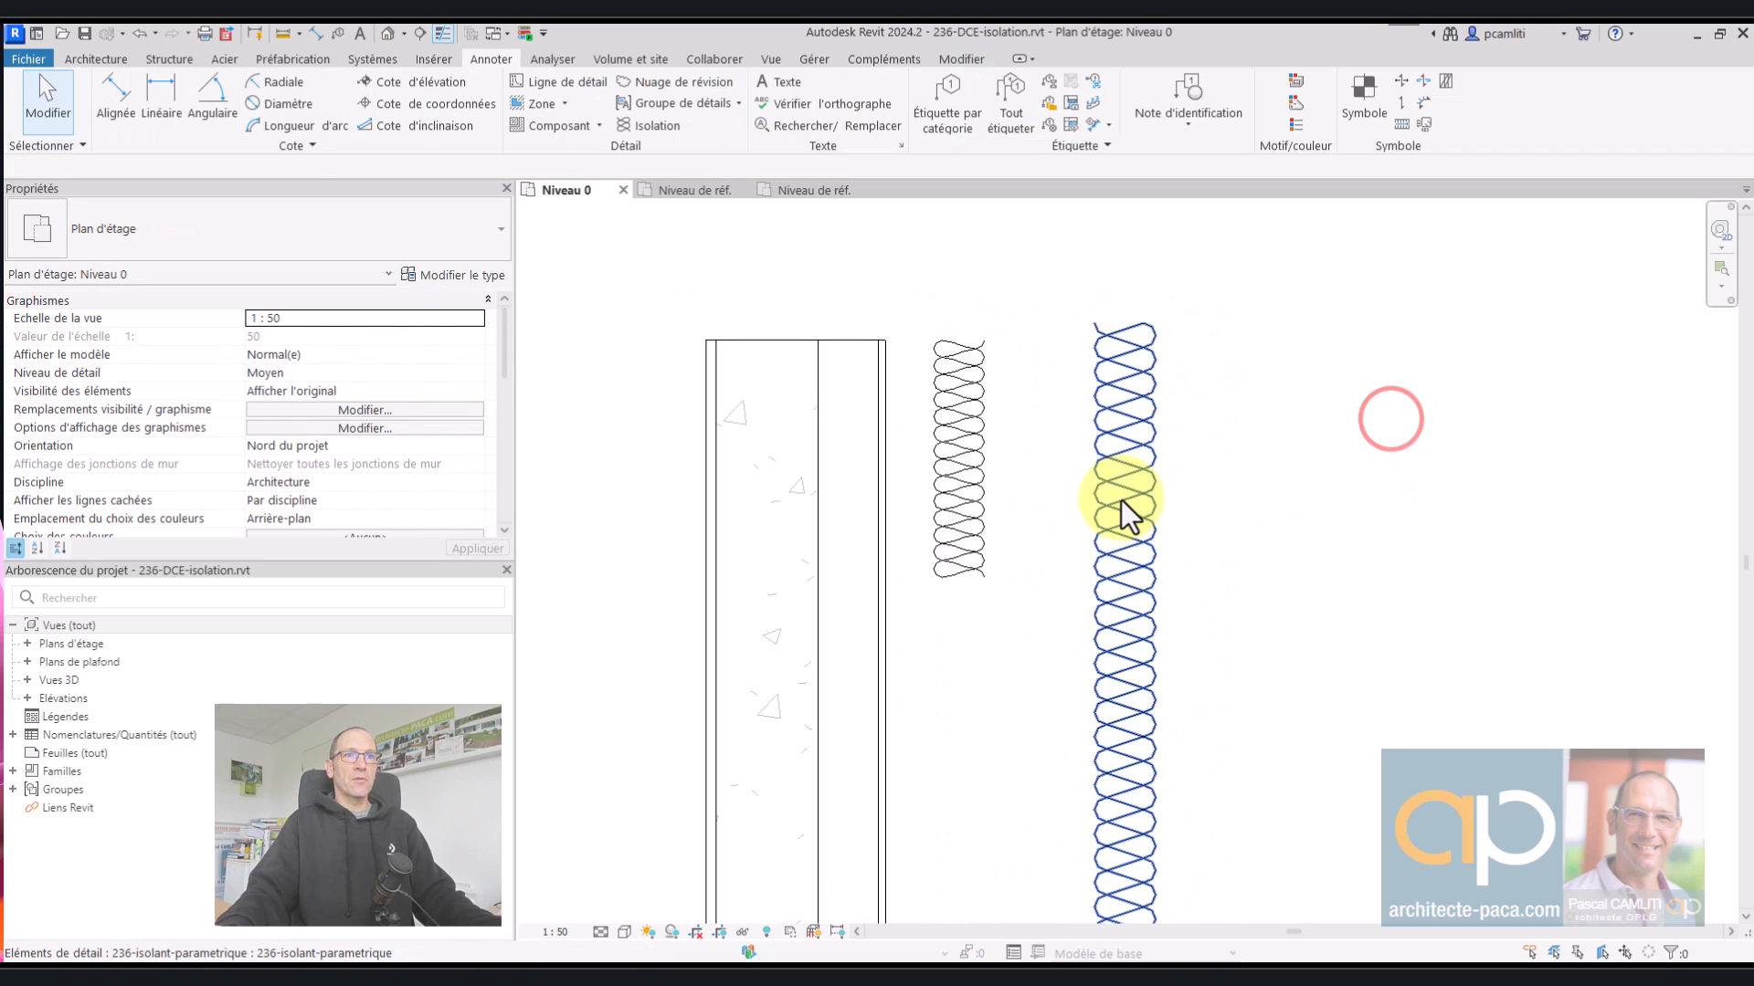
# - Shorten the parametric insulation component from its upper end, finishing at a length of about 2.94 m
pyautogui.click(1124, 498)
pyautogui.click(1124, 323)
pyautogui.moveTo(1147, 519); pyautogui.dragTo(1147, 510)
pyautogui.click(1309, 511)
pyautogui.moveTo(1322, 543); pyautogui.dragTo(1277, 424, button='middle')
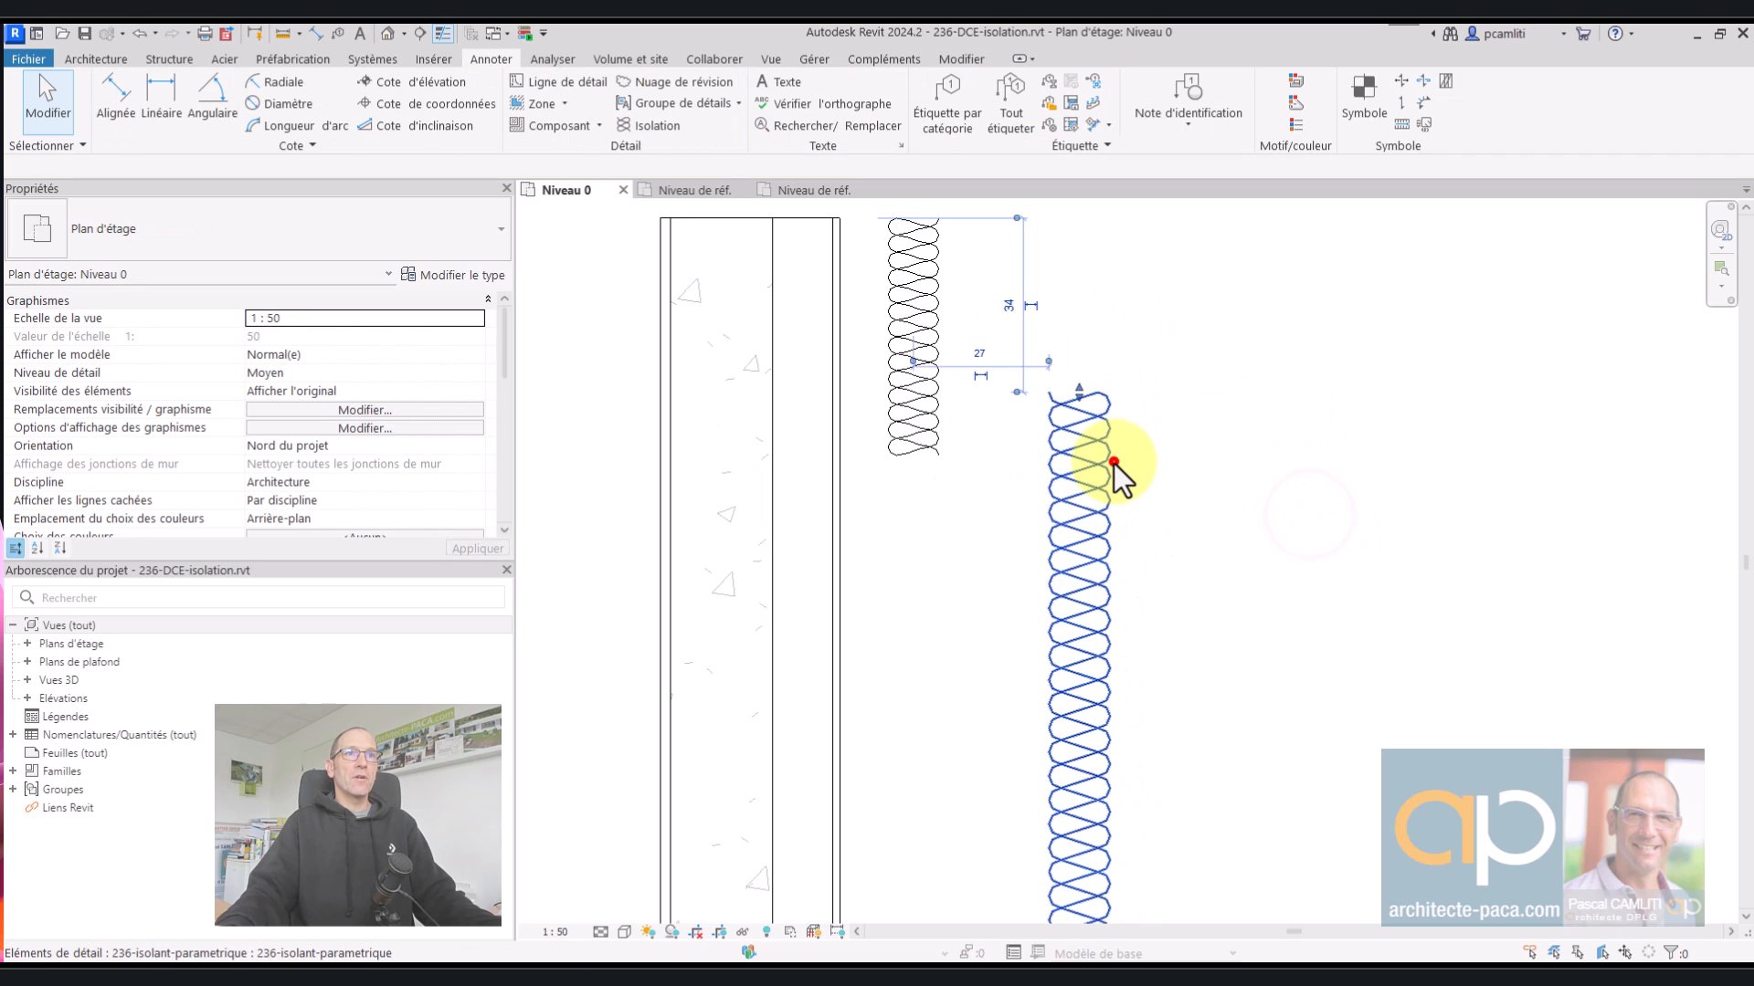
pyautogui.click(1112, 466)
pyautogui.scroll(3, 1082, 416)
pyautogui.moveTo(1078, 369); pyautogui.dragTo(1080, 323)
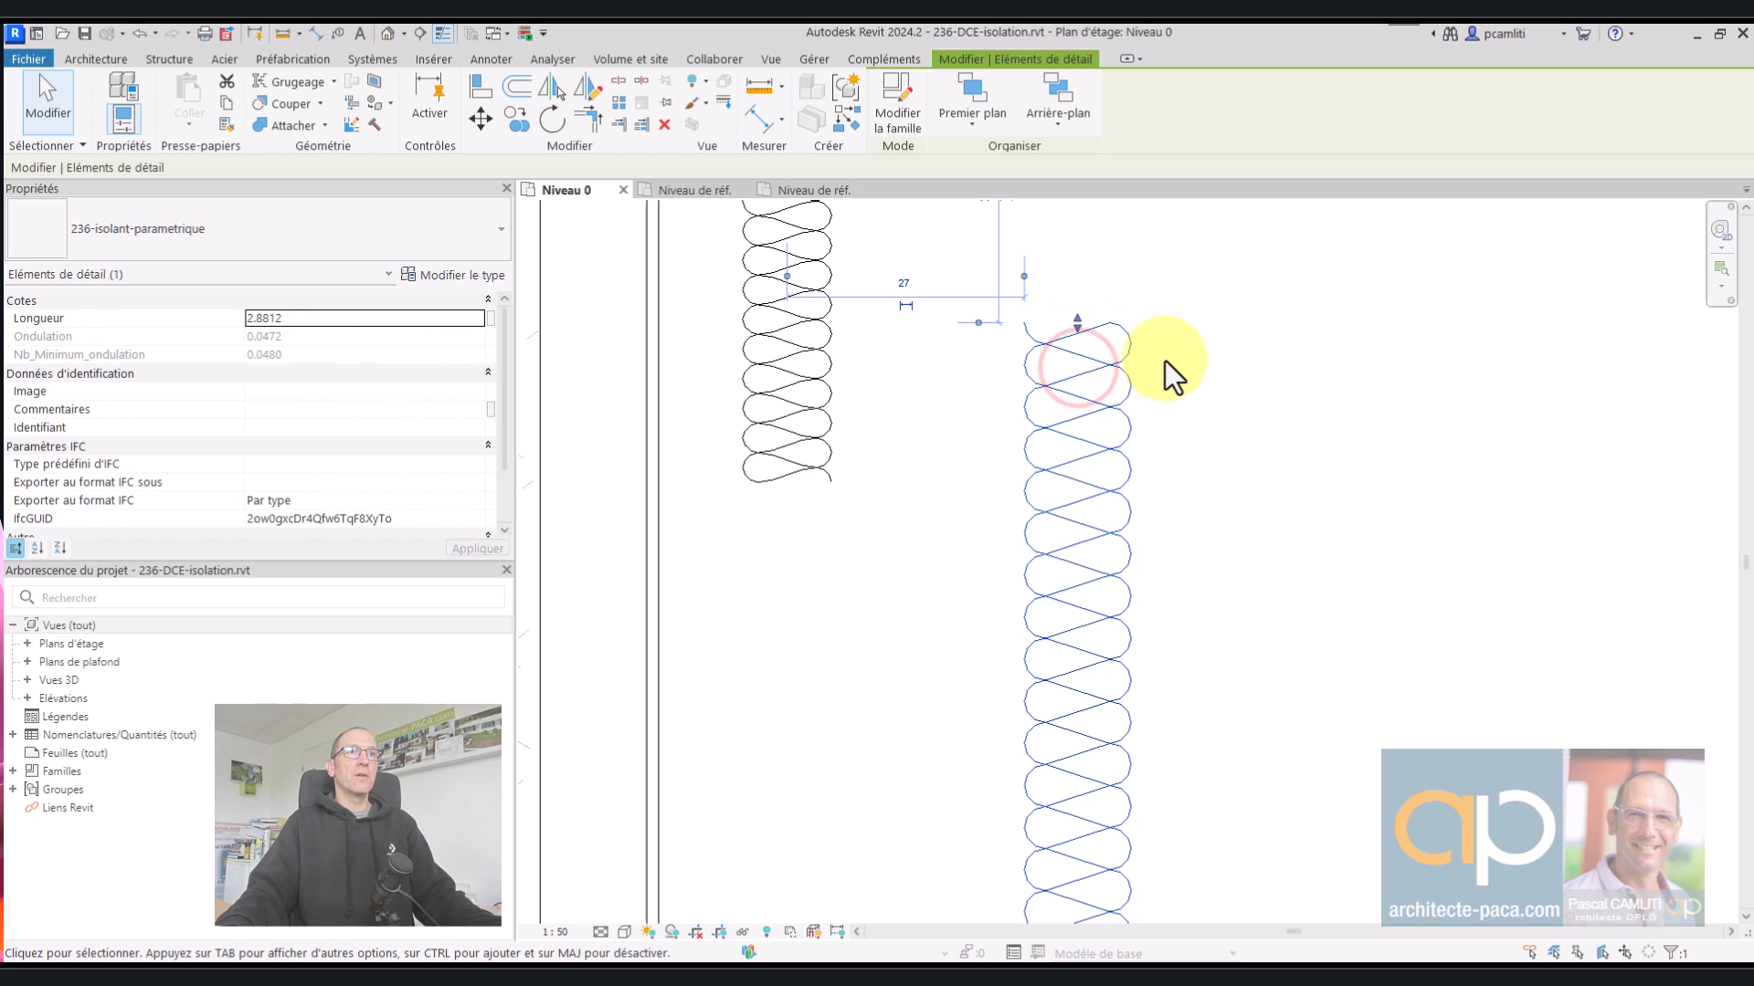
pyautogui.click(1178, 367)
pyautogui.scroll(-2, 1178, 367)
# - Check the Largeur parameter in the type properties of the 236-isolant-parametrique component
pyautogui.click(1144, 391)
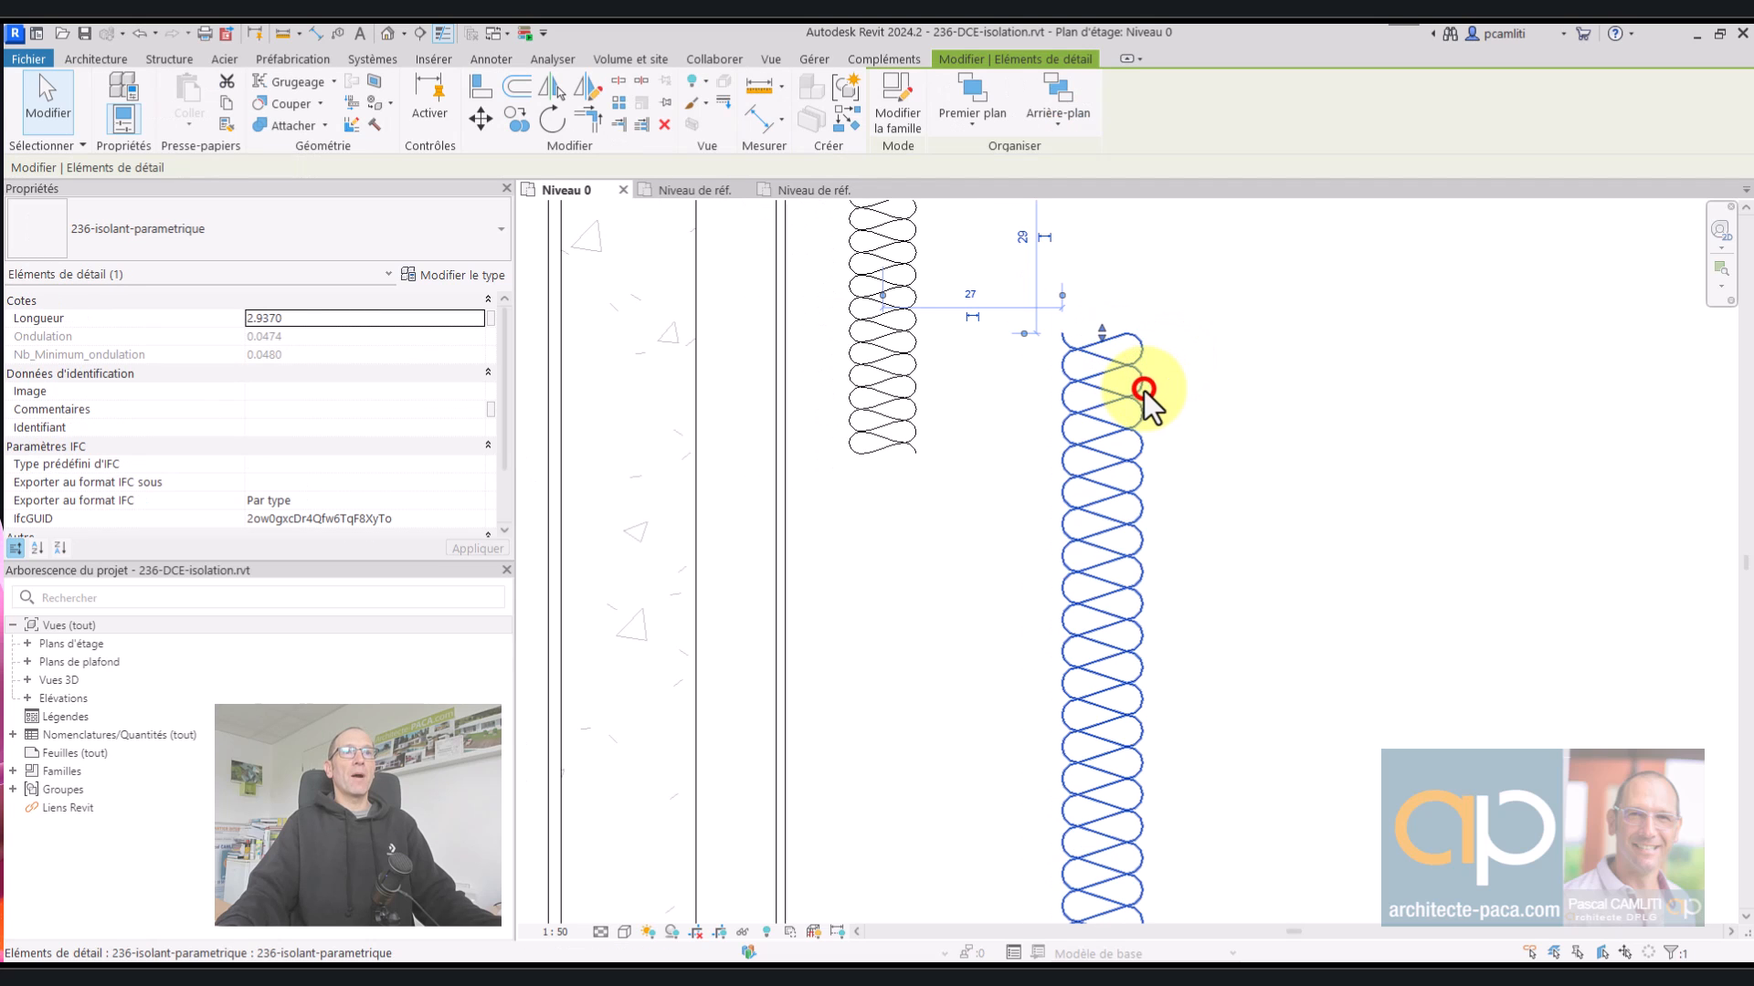
pyautogui.click(455, 274)
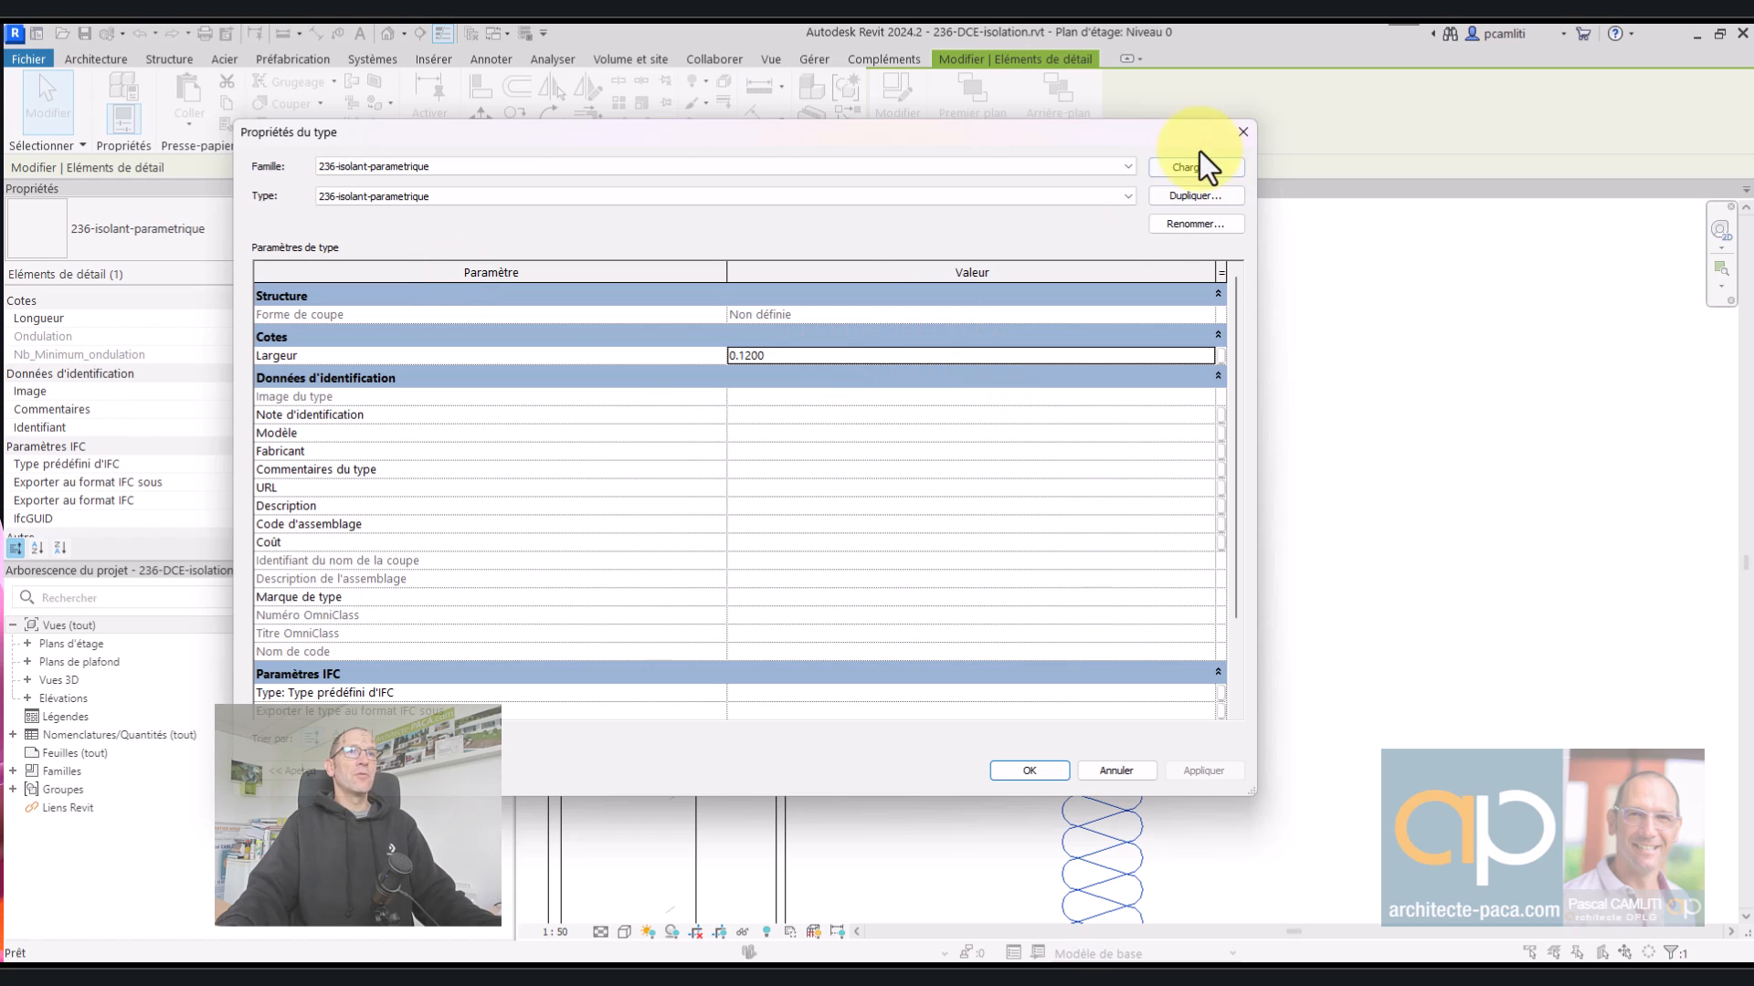
pyautogui.click(1243, 131)
pyautogui.click(1241, 405)
pyautogui.scroll(-2, 1244, 406)
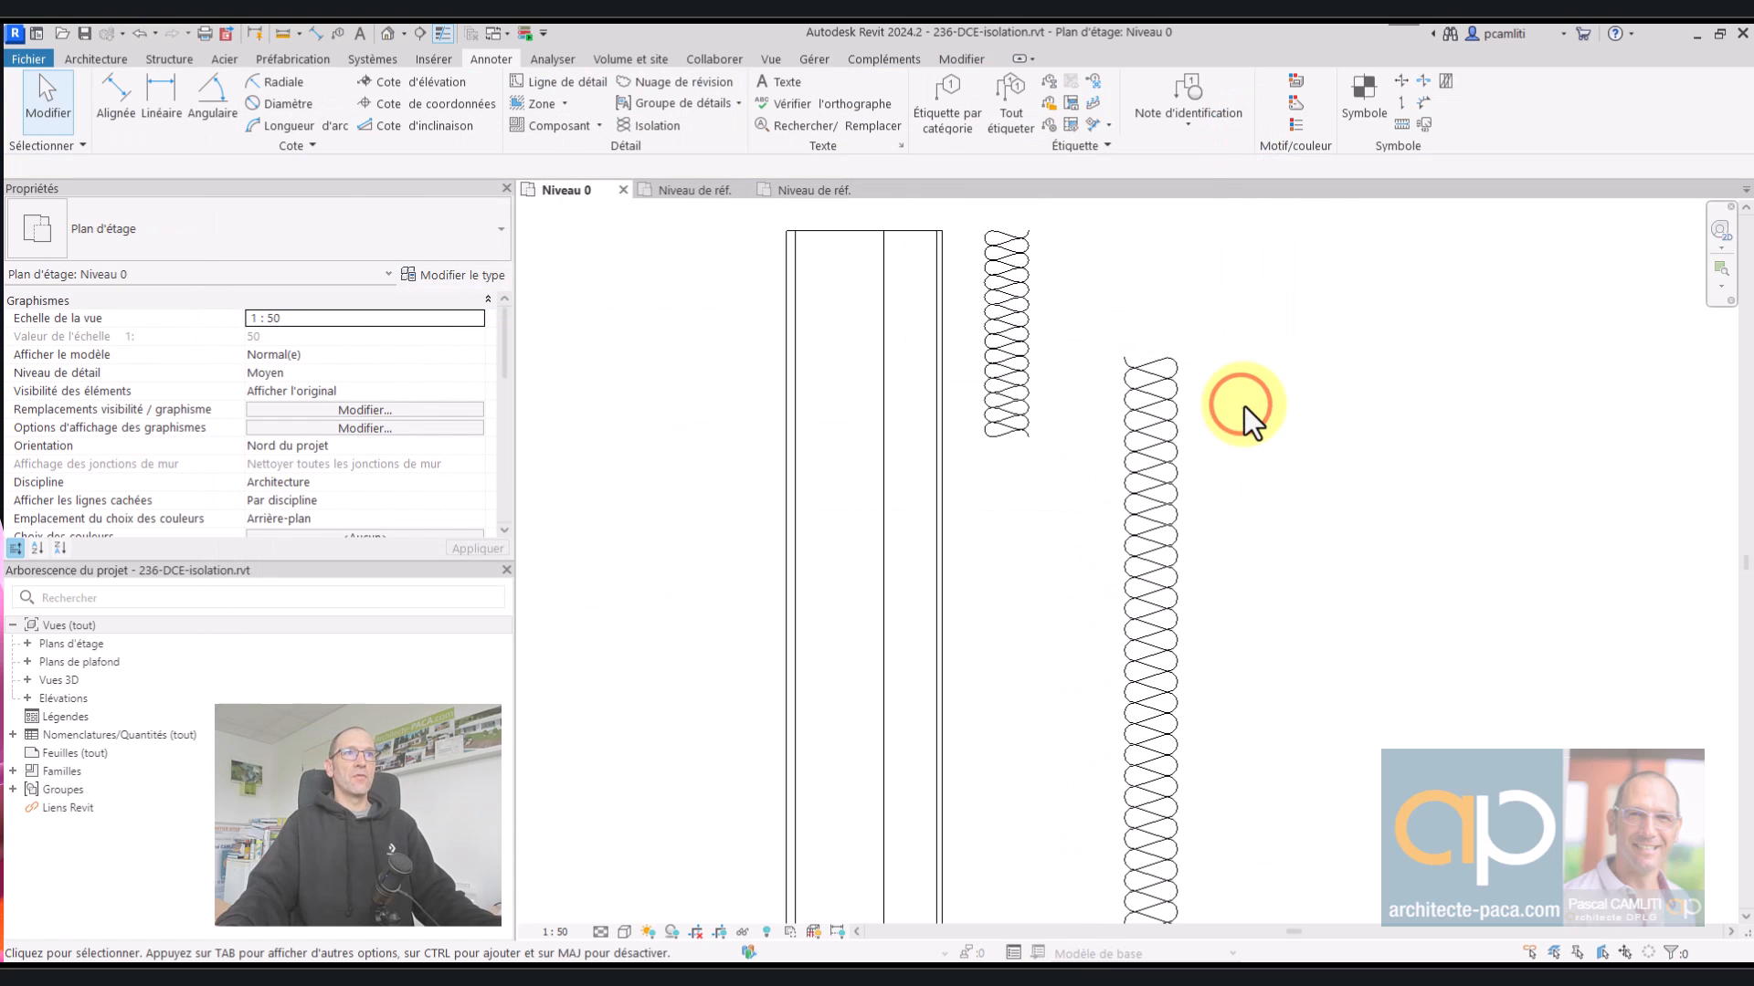
pyautogui.moveTo(1244, 405); pyautogui.dragTo(1171, 486, button='middle')
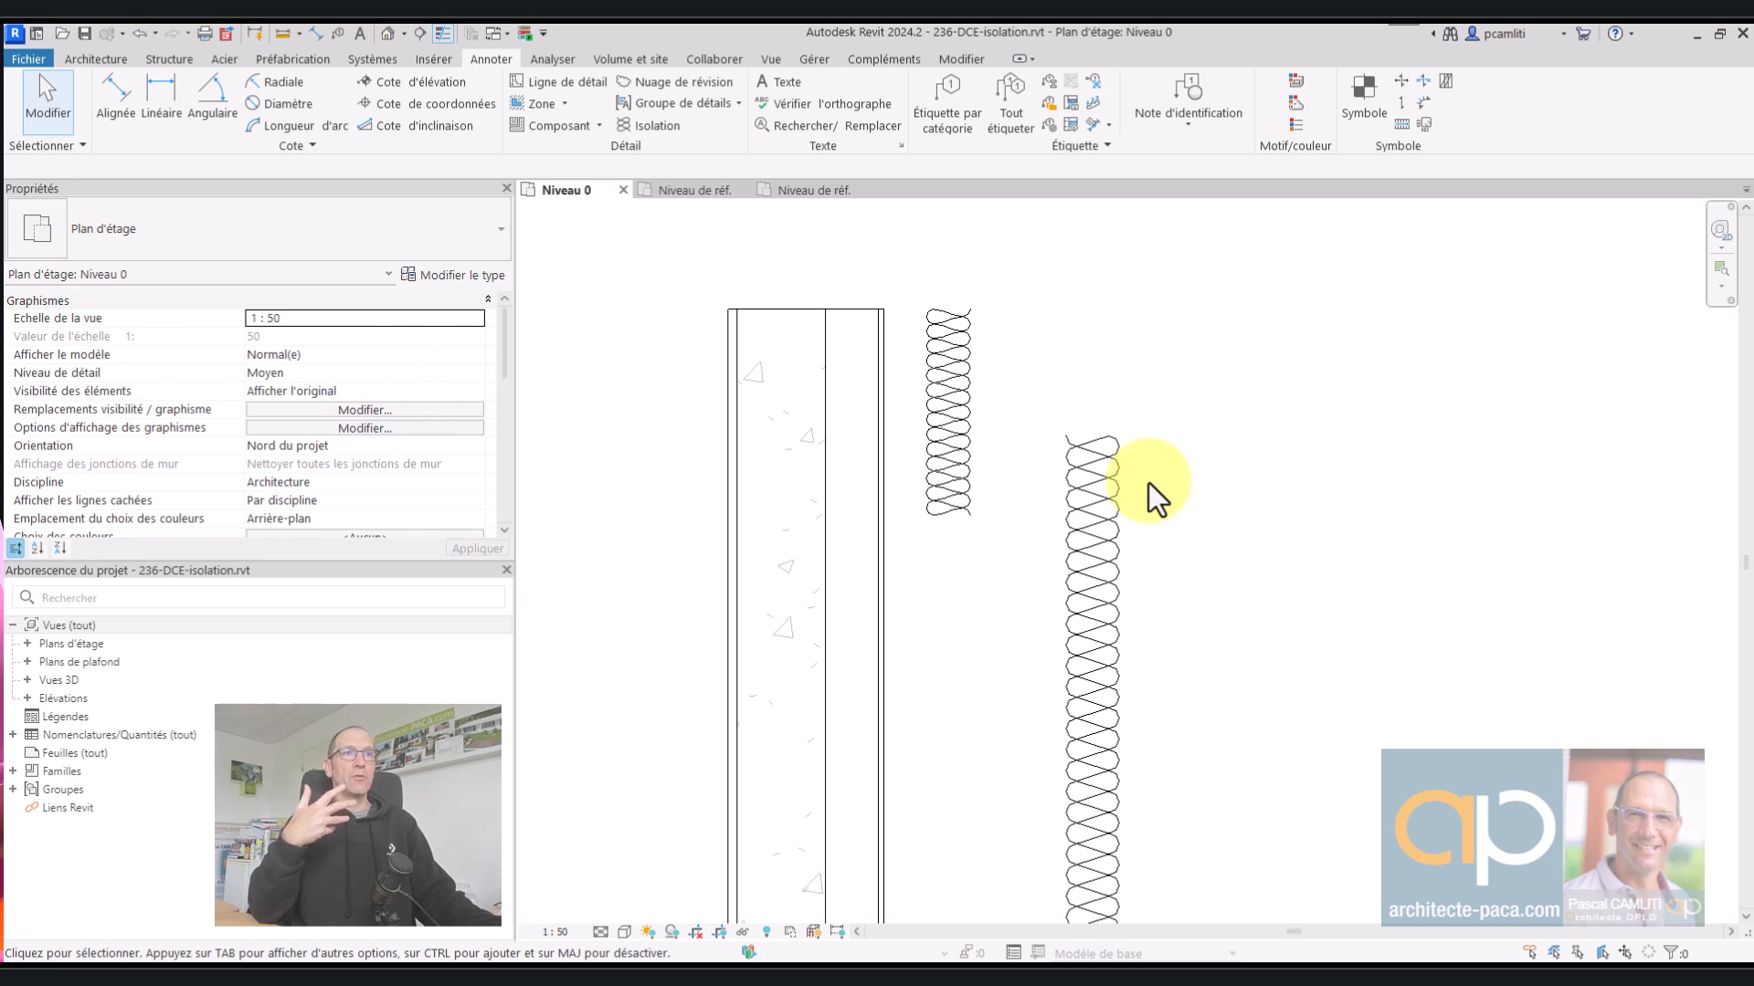
# - Examine the dimensioned loop in the 236-detail-isolation-base family and its repetition in the 236-isolant-parametrique family
pyautogui.click(711, 196)
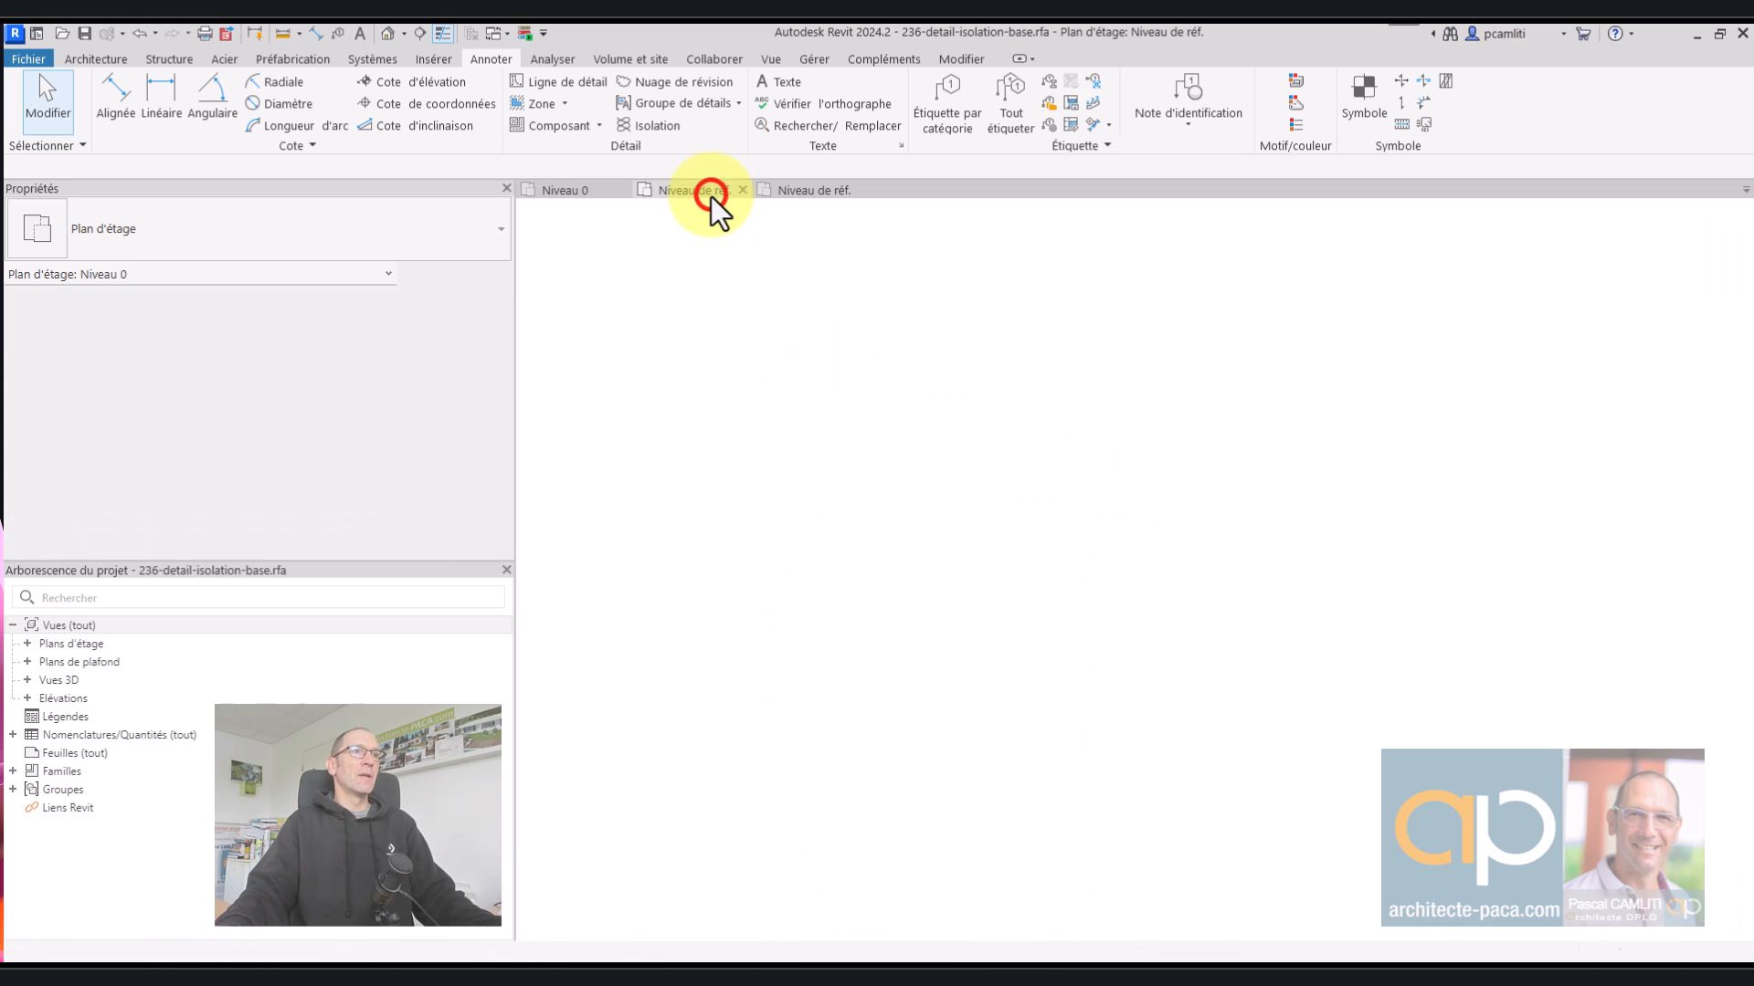
pyautogui.moveTo(1080, 601); pyautogui.dragTo(1175, 613, button='middle')
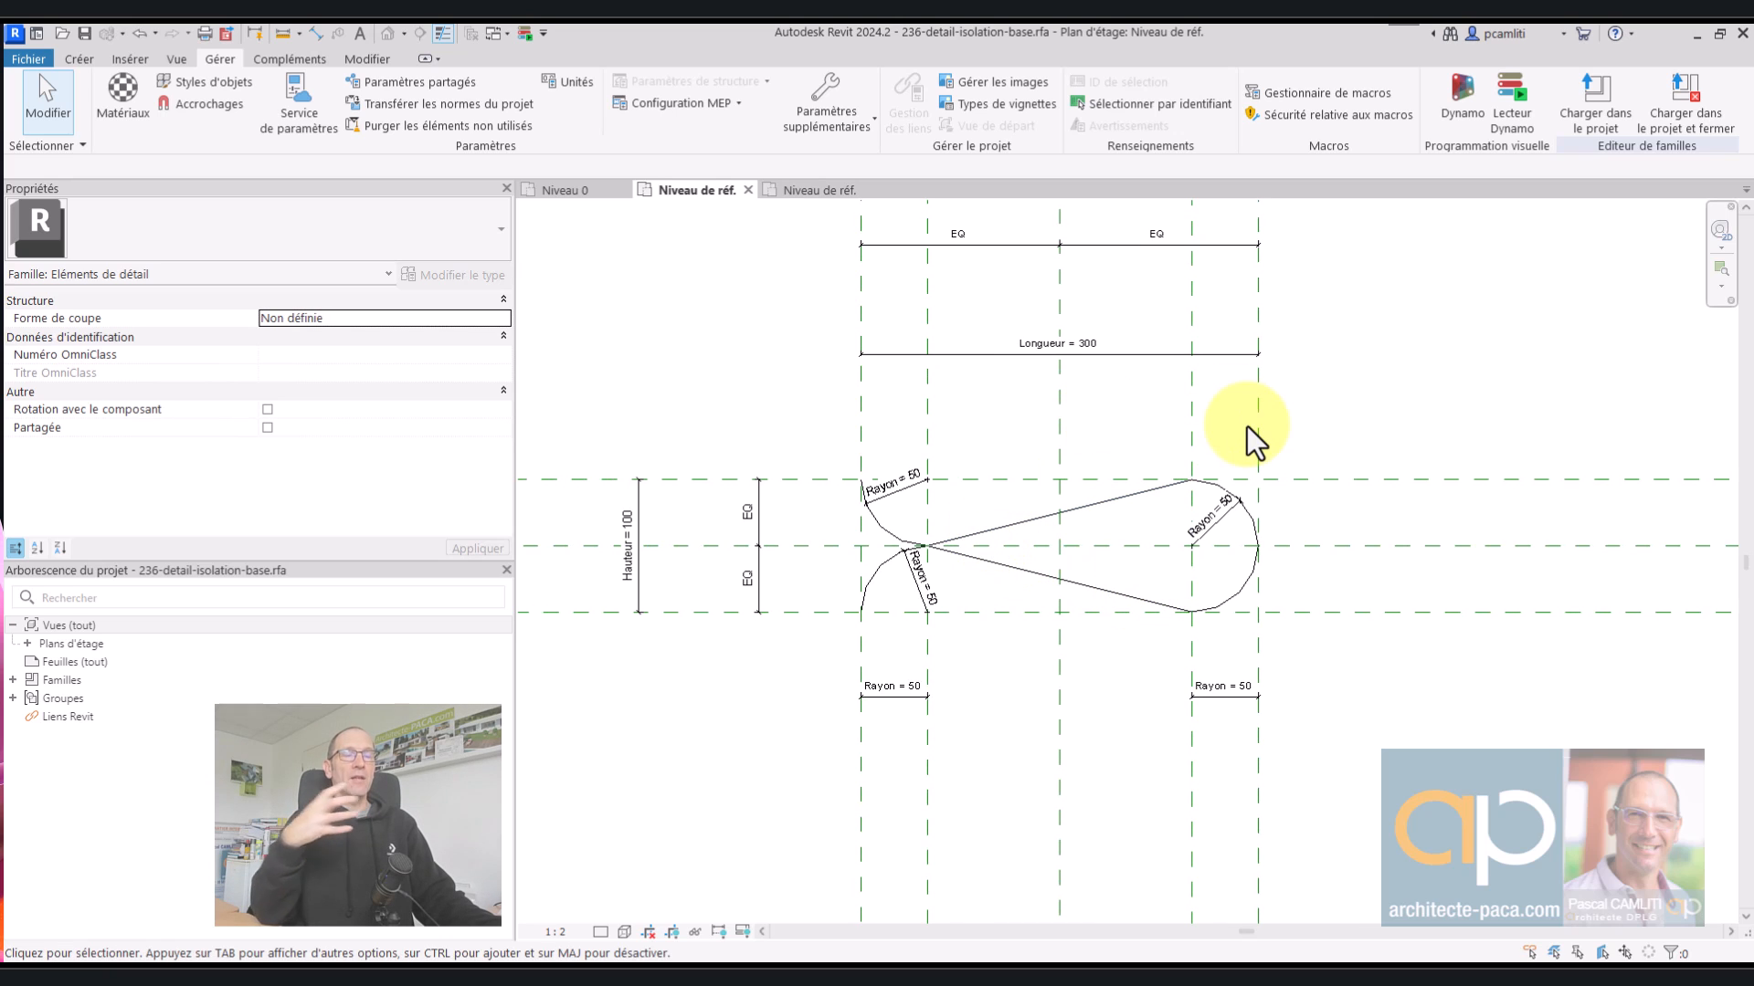
pyautogui.moveTo(1365, 457); pyautogui.dragTo(1335, 497, button='middle')
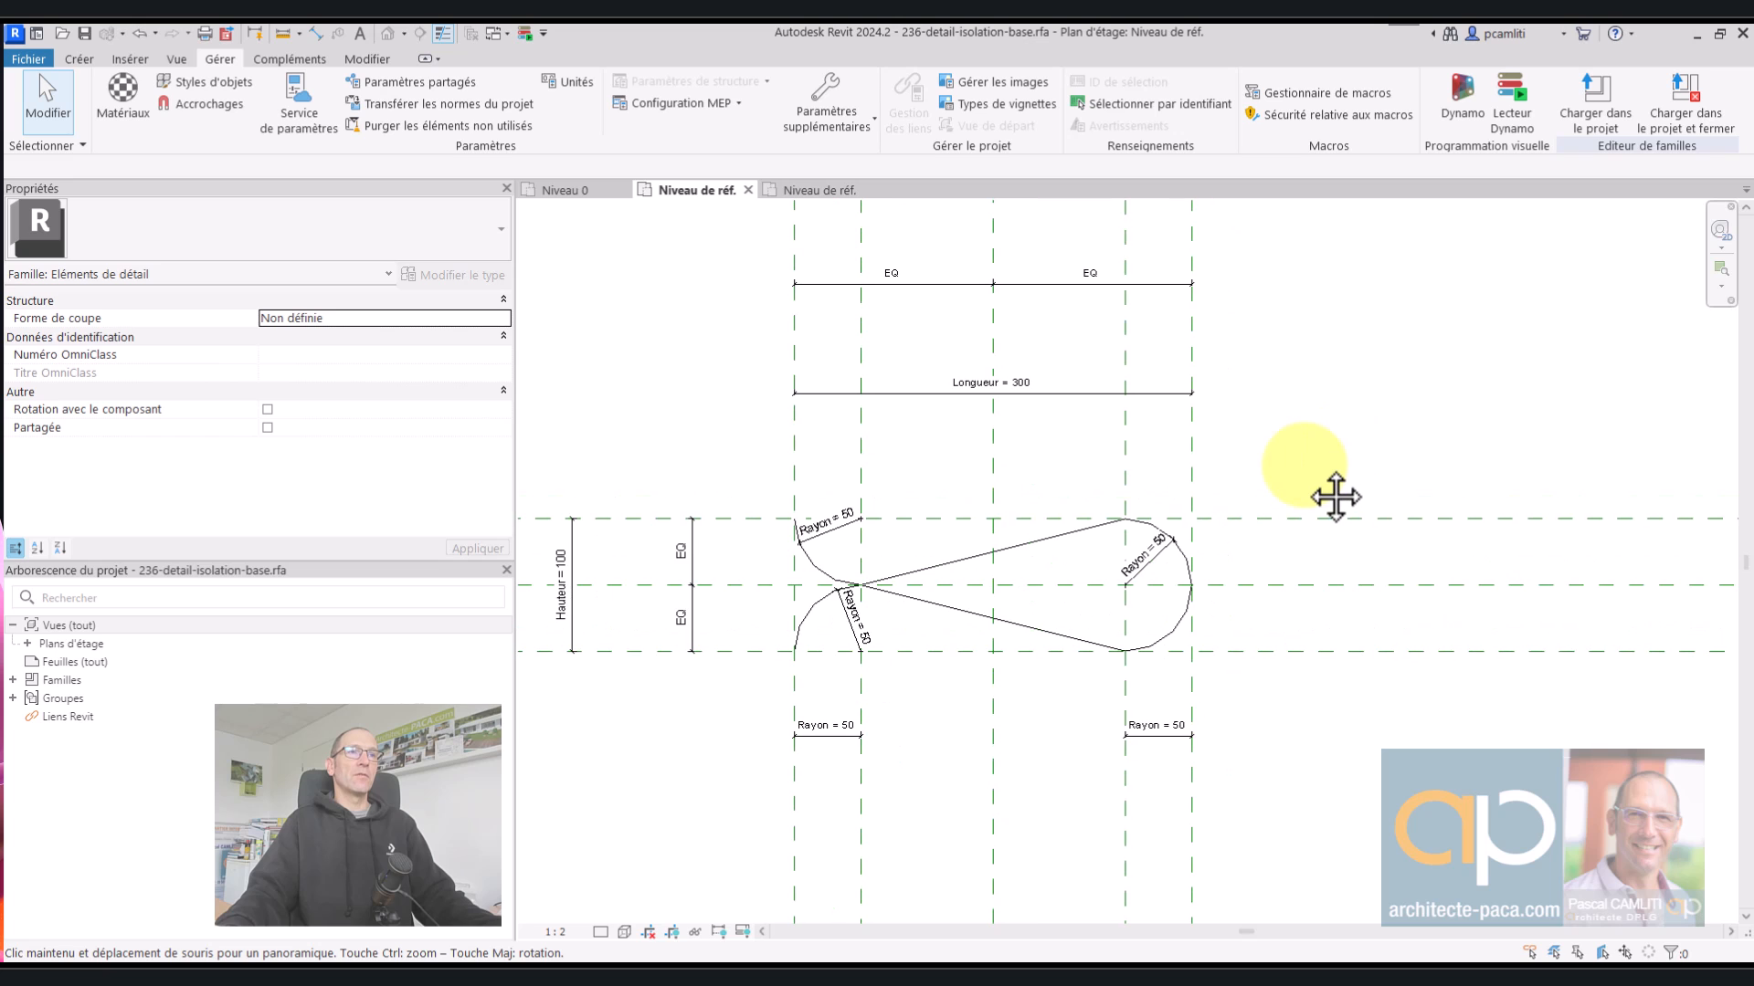
pyautogui.scroll(-1, 1346, 500)
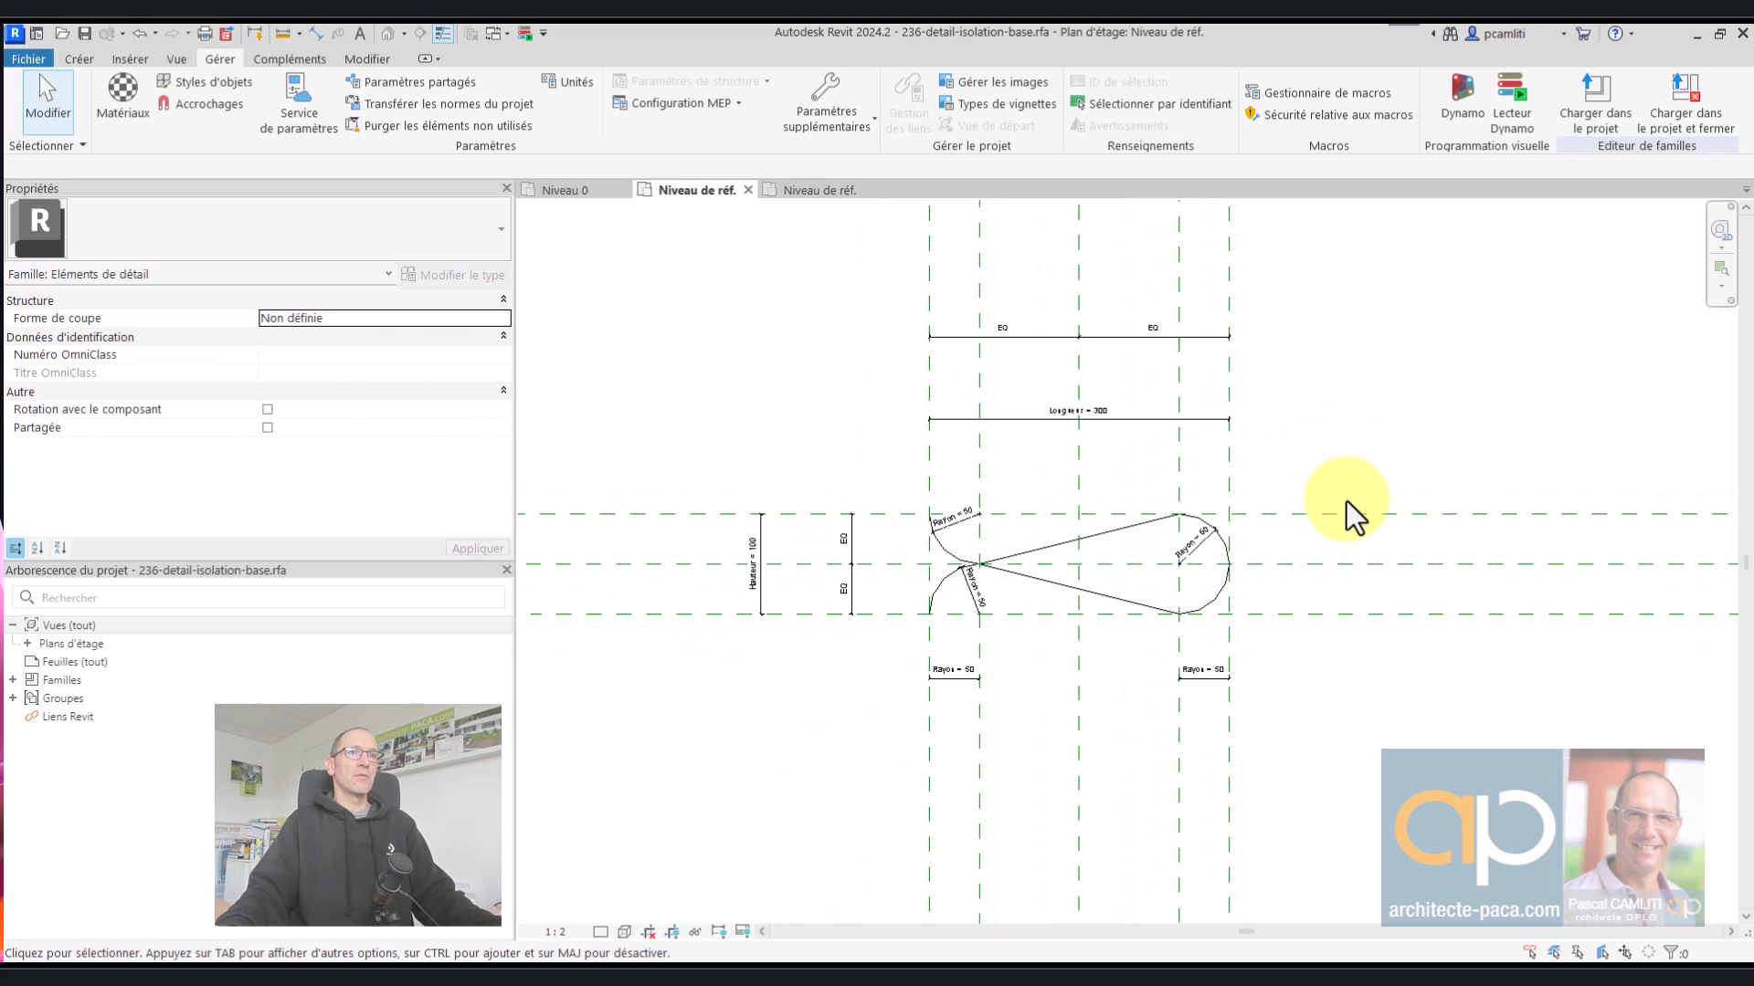
pyautogui.click(824, 190)
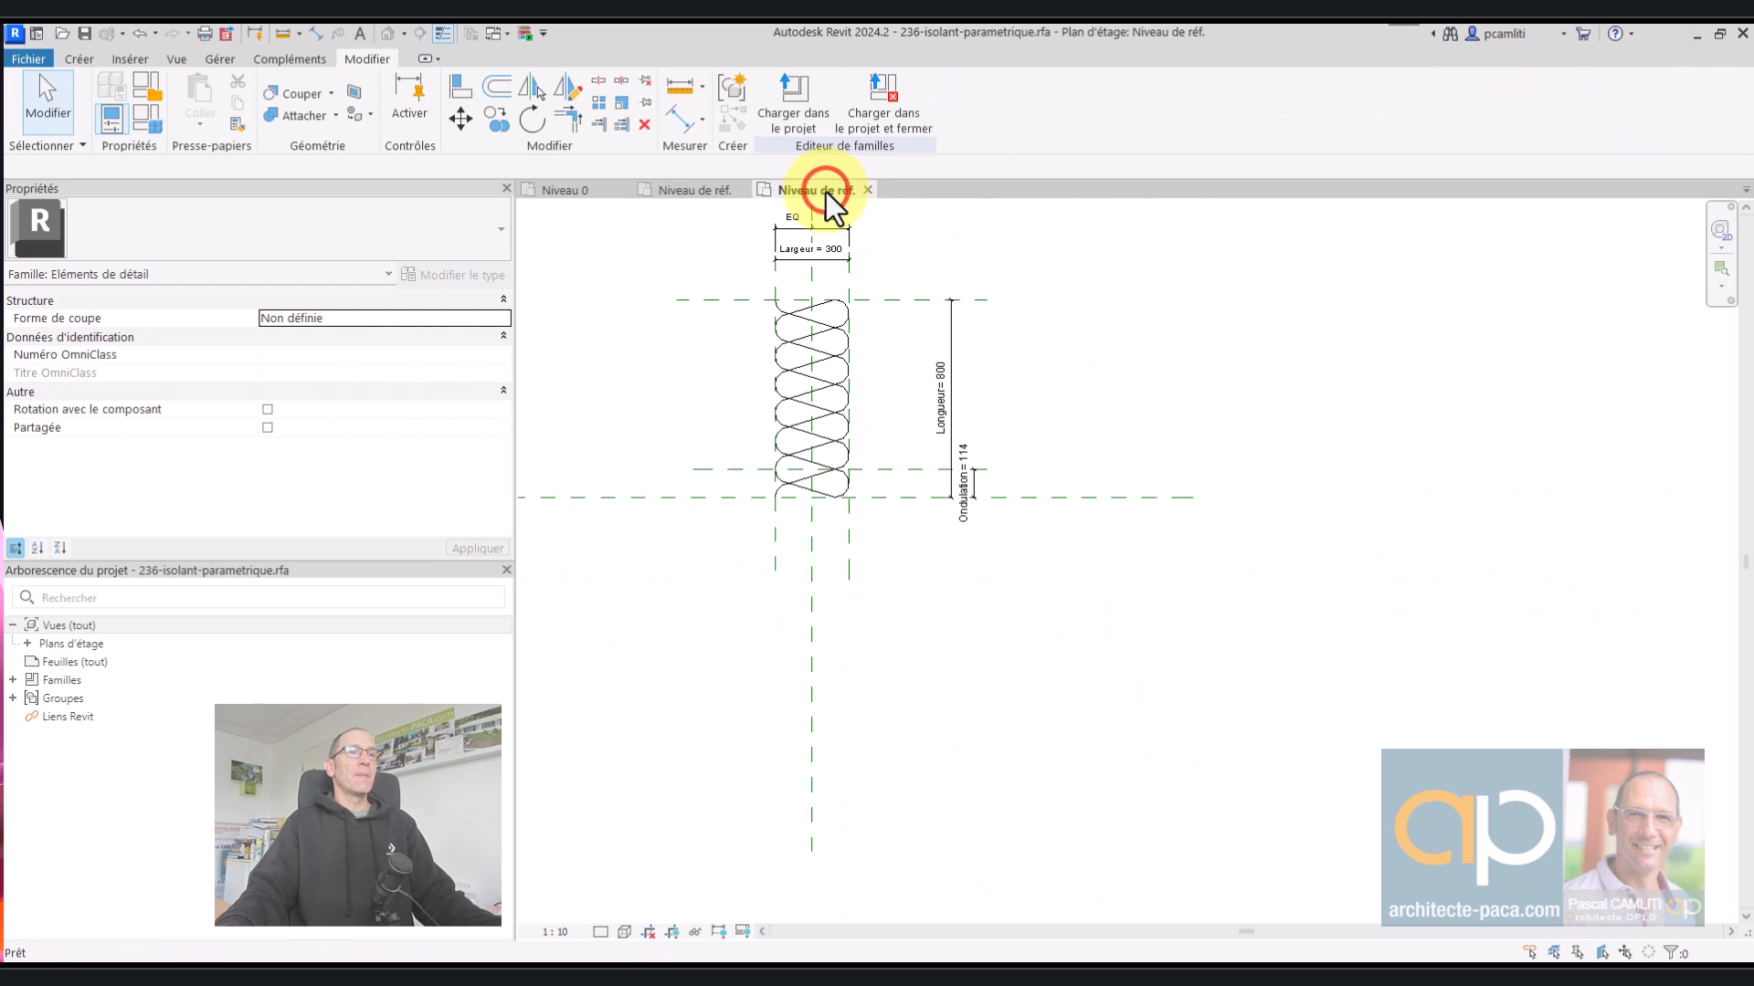
pyautogui.moveTo(958, 430); pyautogui.dragTo(1006, 521, button='middle')
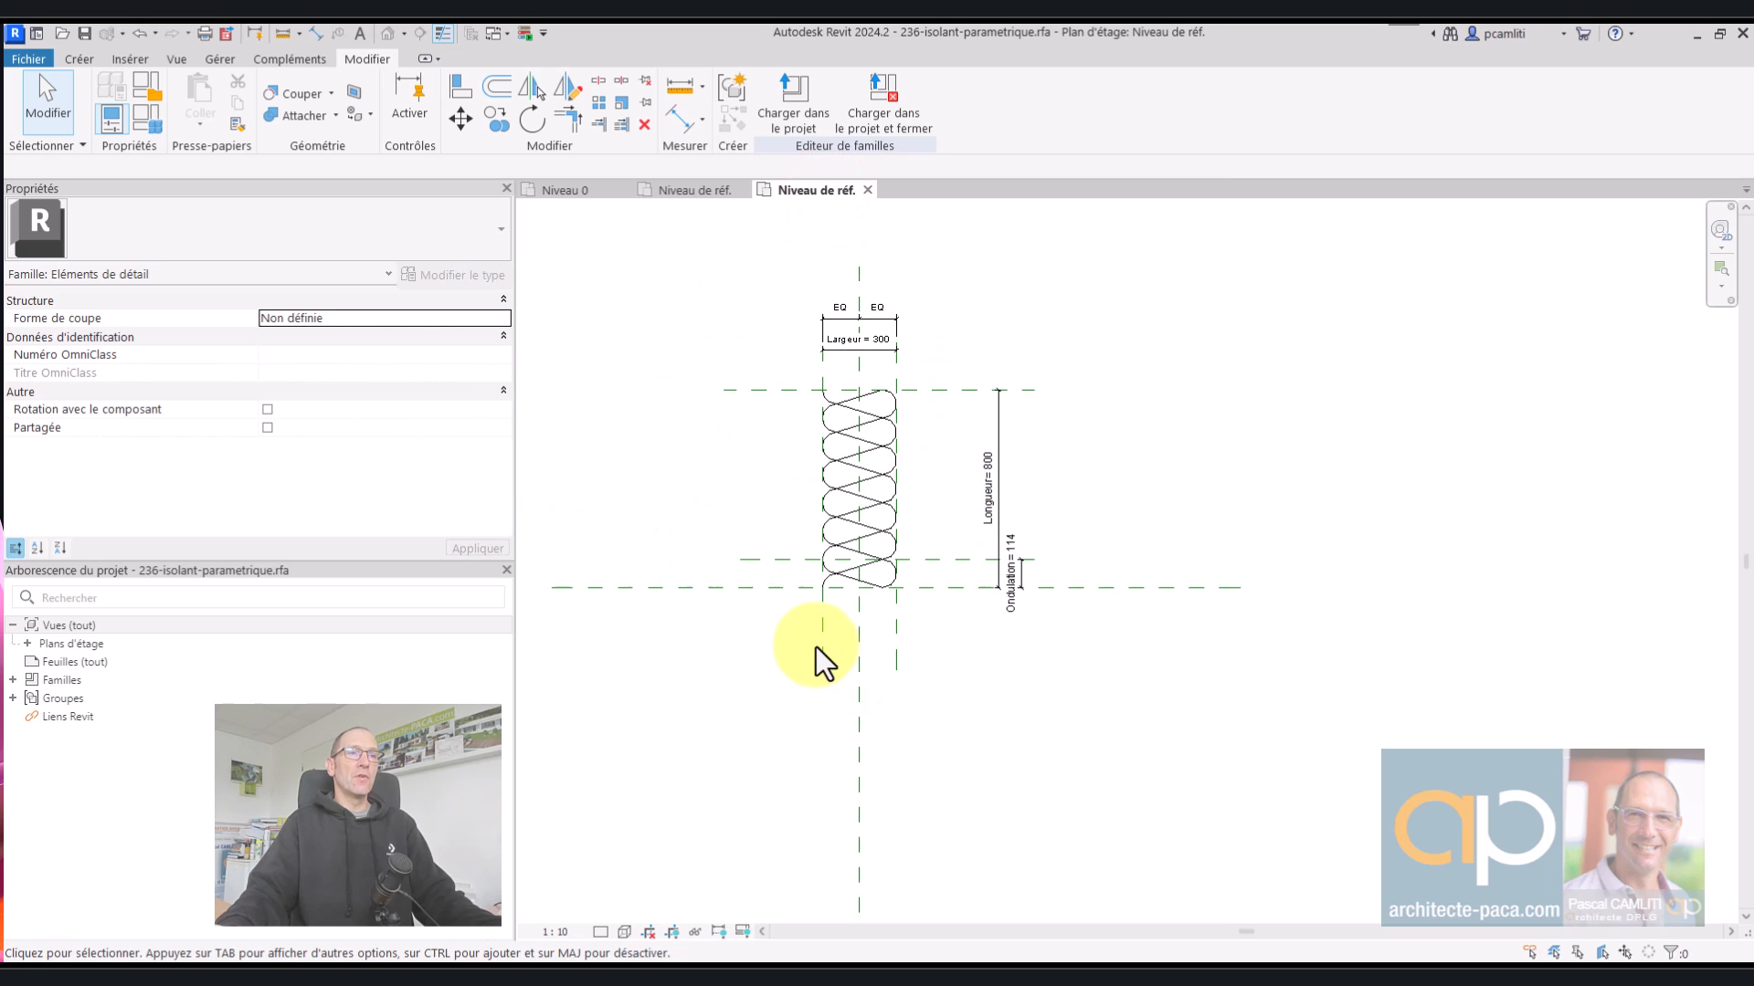
pyautogui.click(687, 190)
pyautogui.moveTo(1208, 512); pyautogui.dragTo(1154, 497, button='middle')
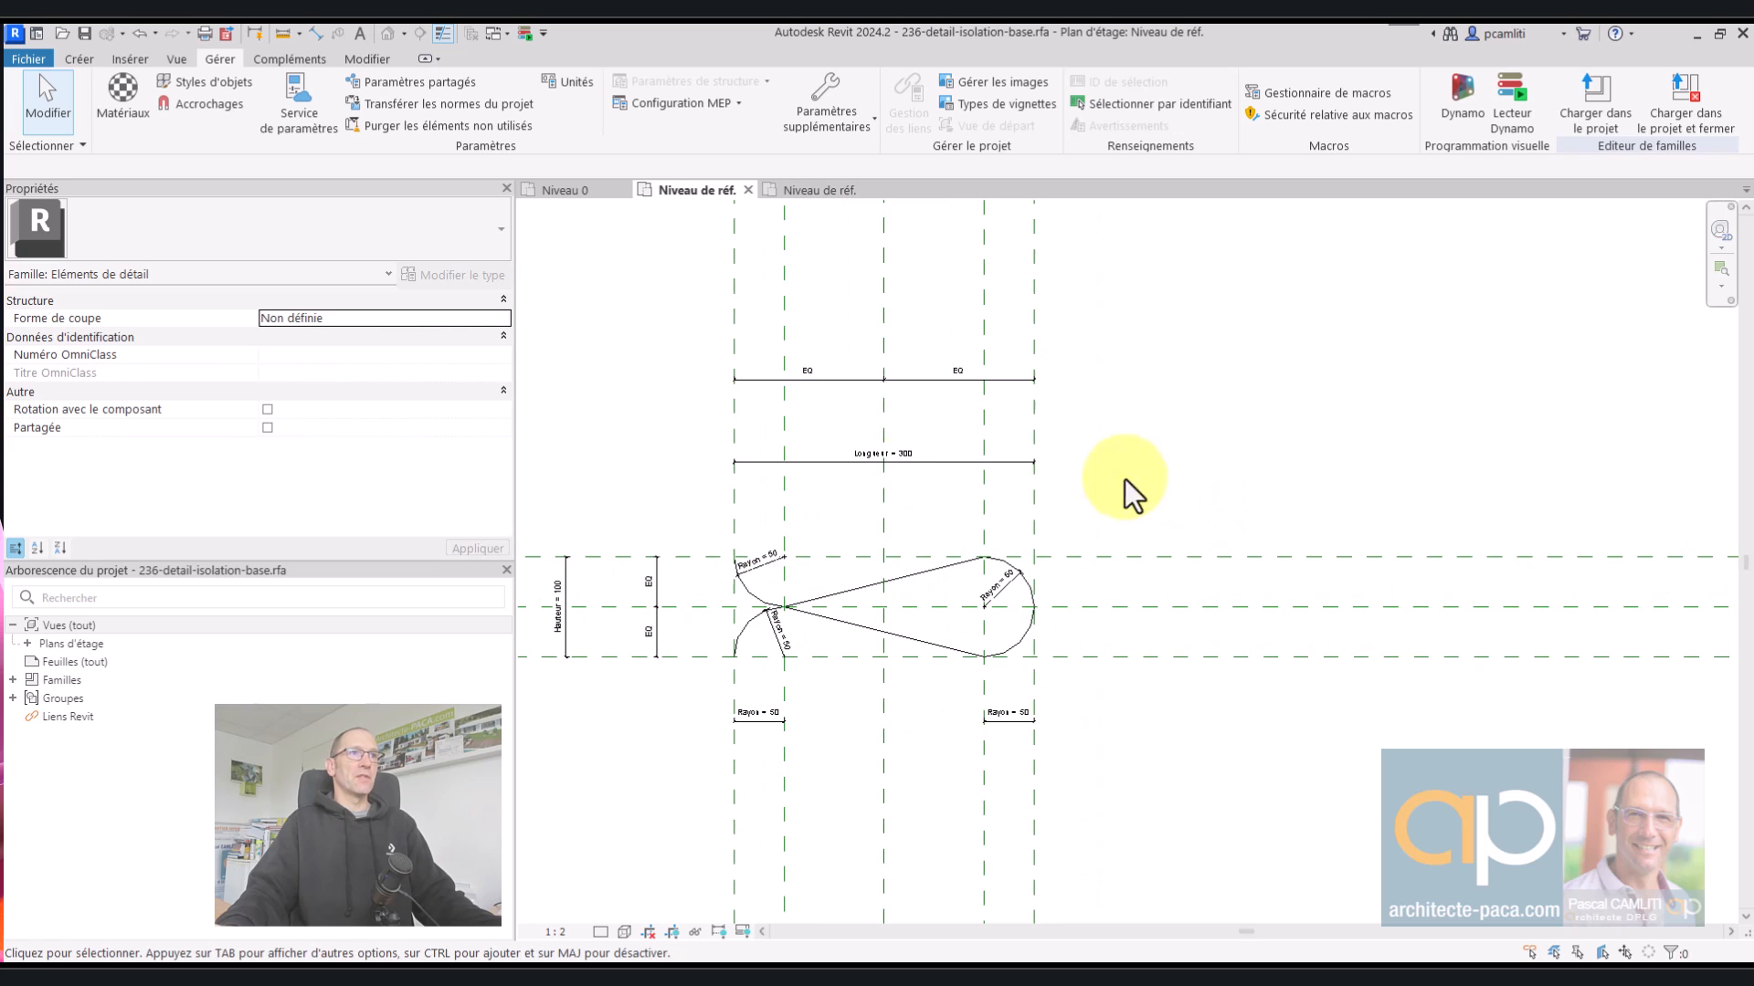
# - Create a new family from the Elément de détail métrique.rft template and return to the 236-detail-isolation-base family view
pyautogui.click(36, 60)
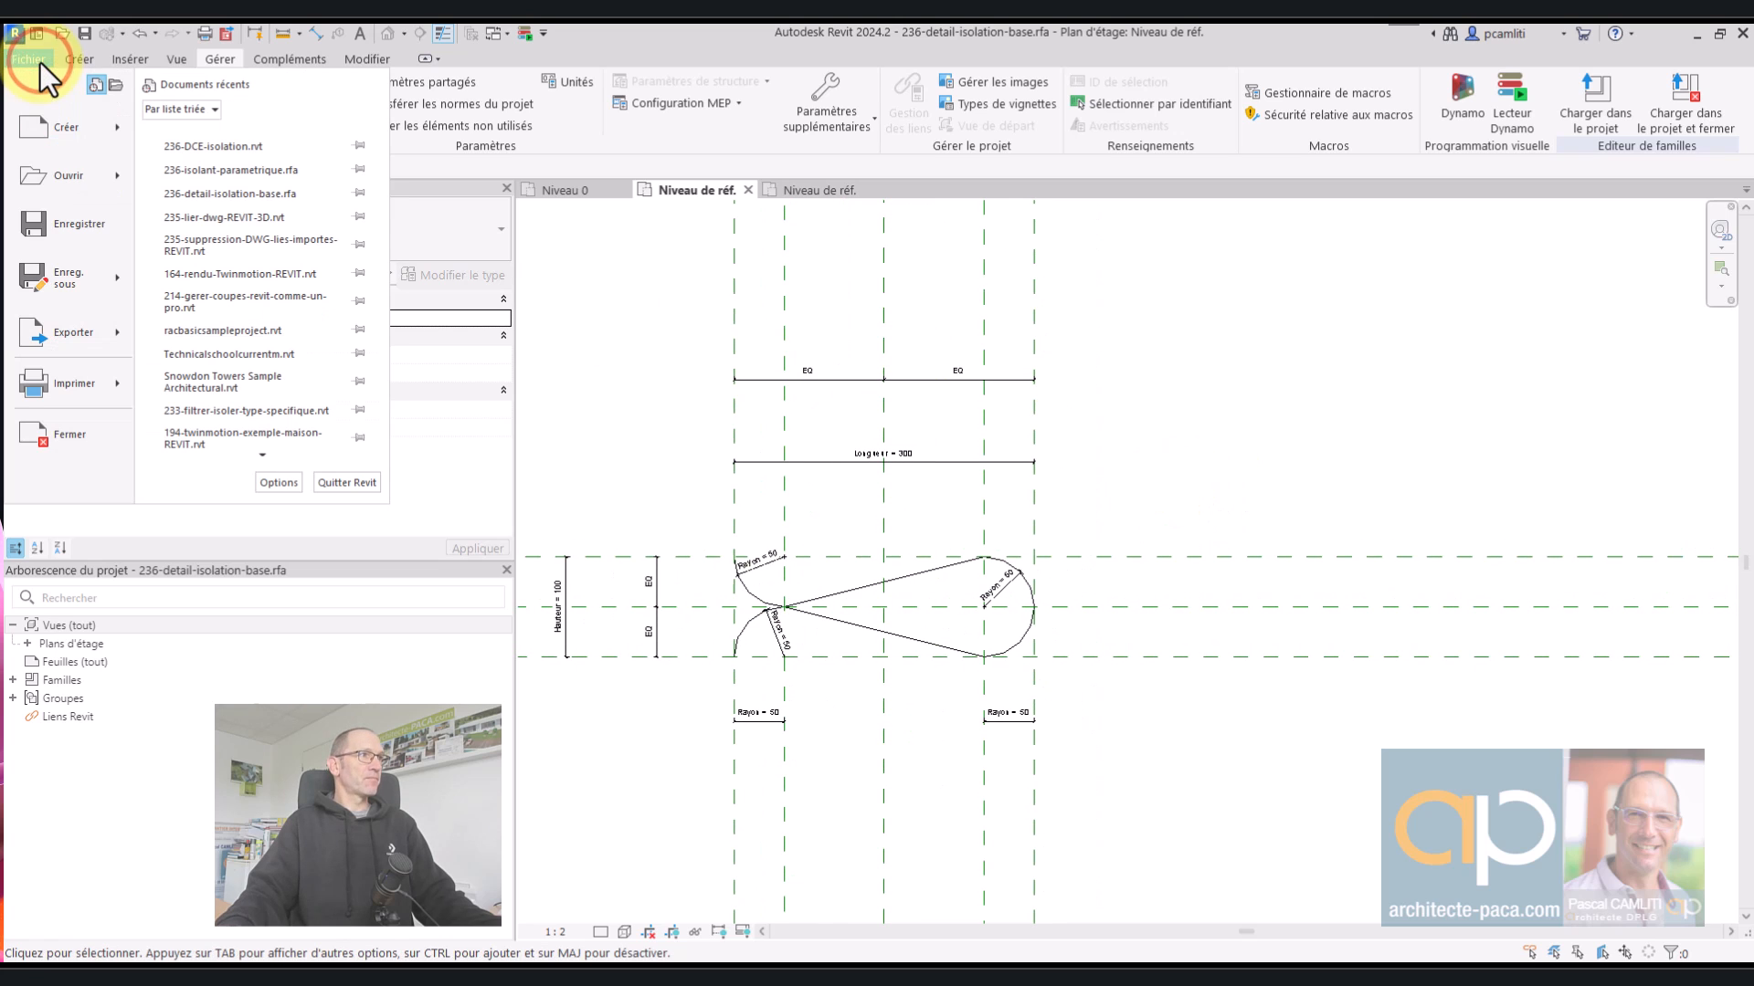
pyautogui.click(115, 129)
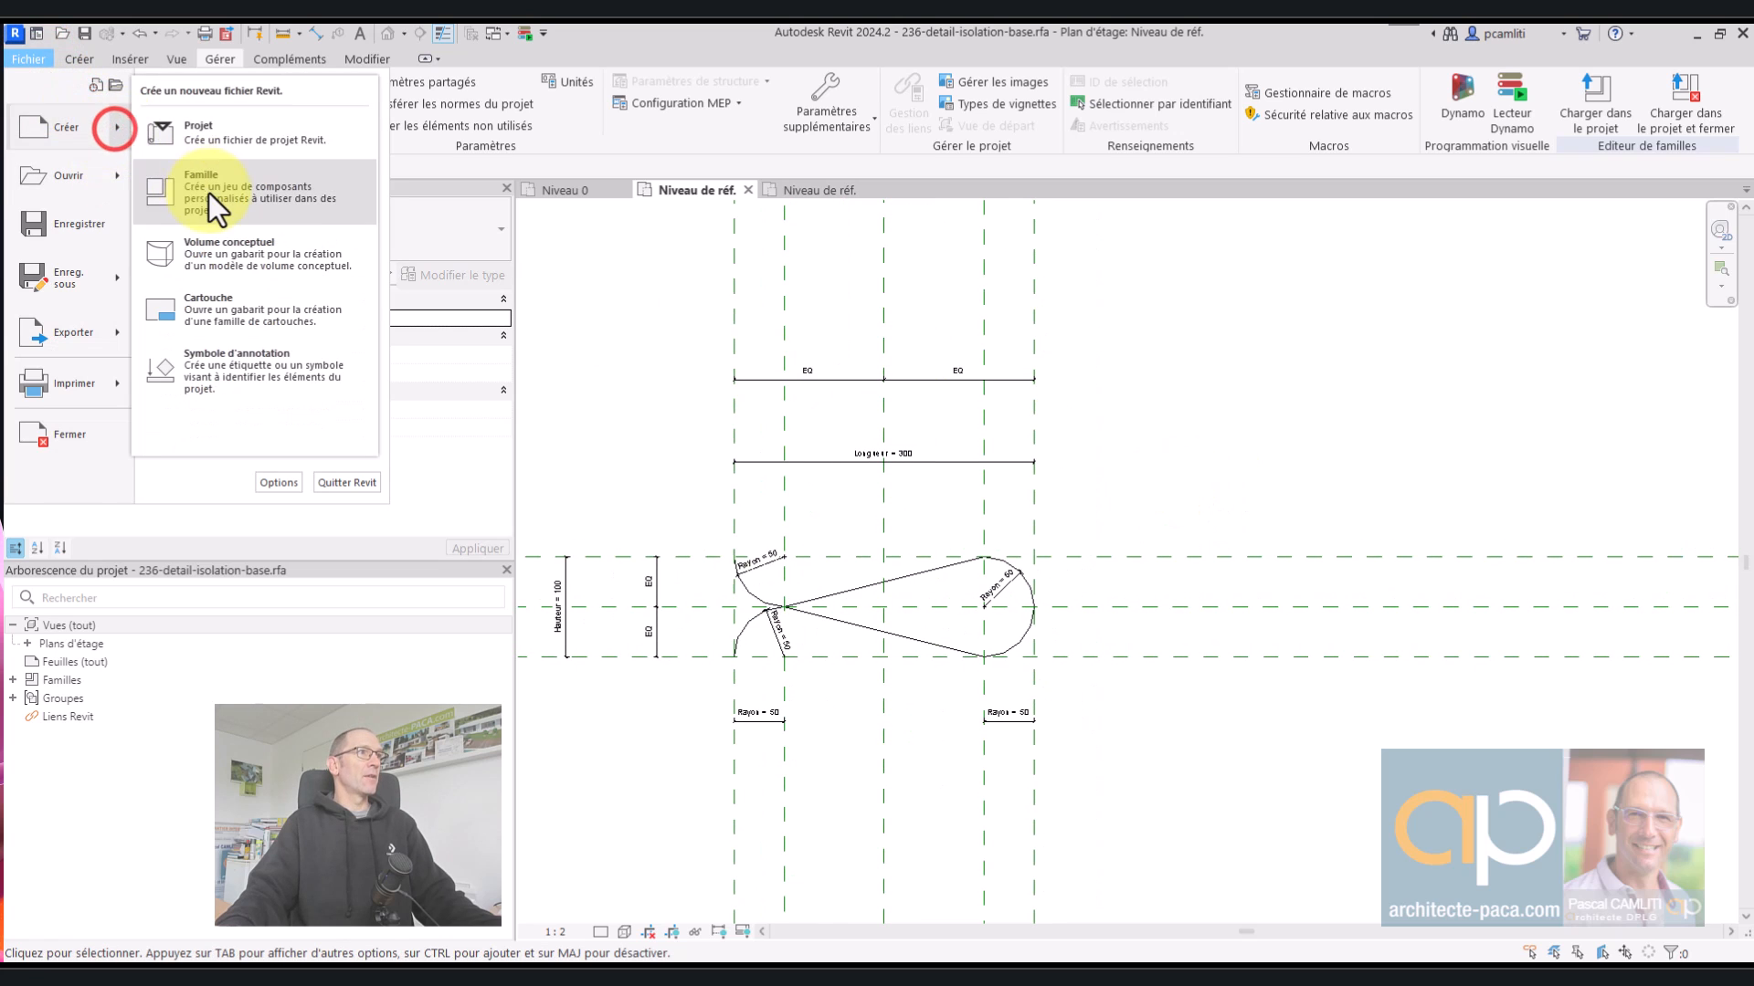
pyautogui.click(204, 189)
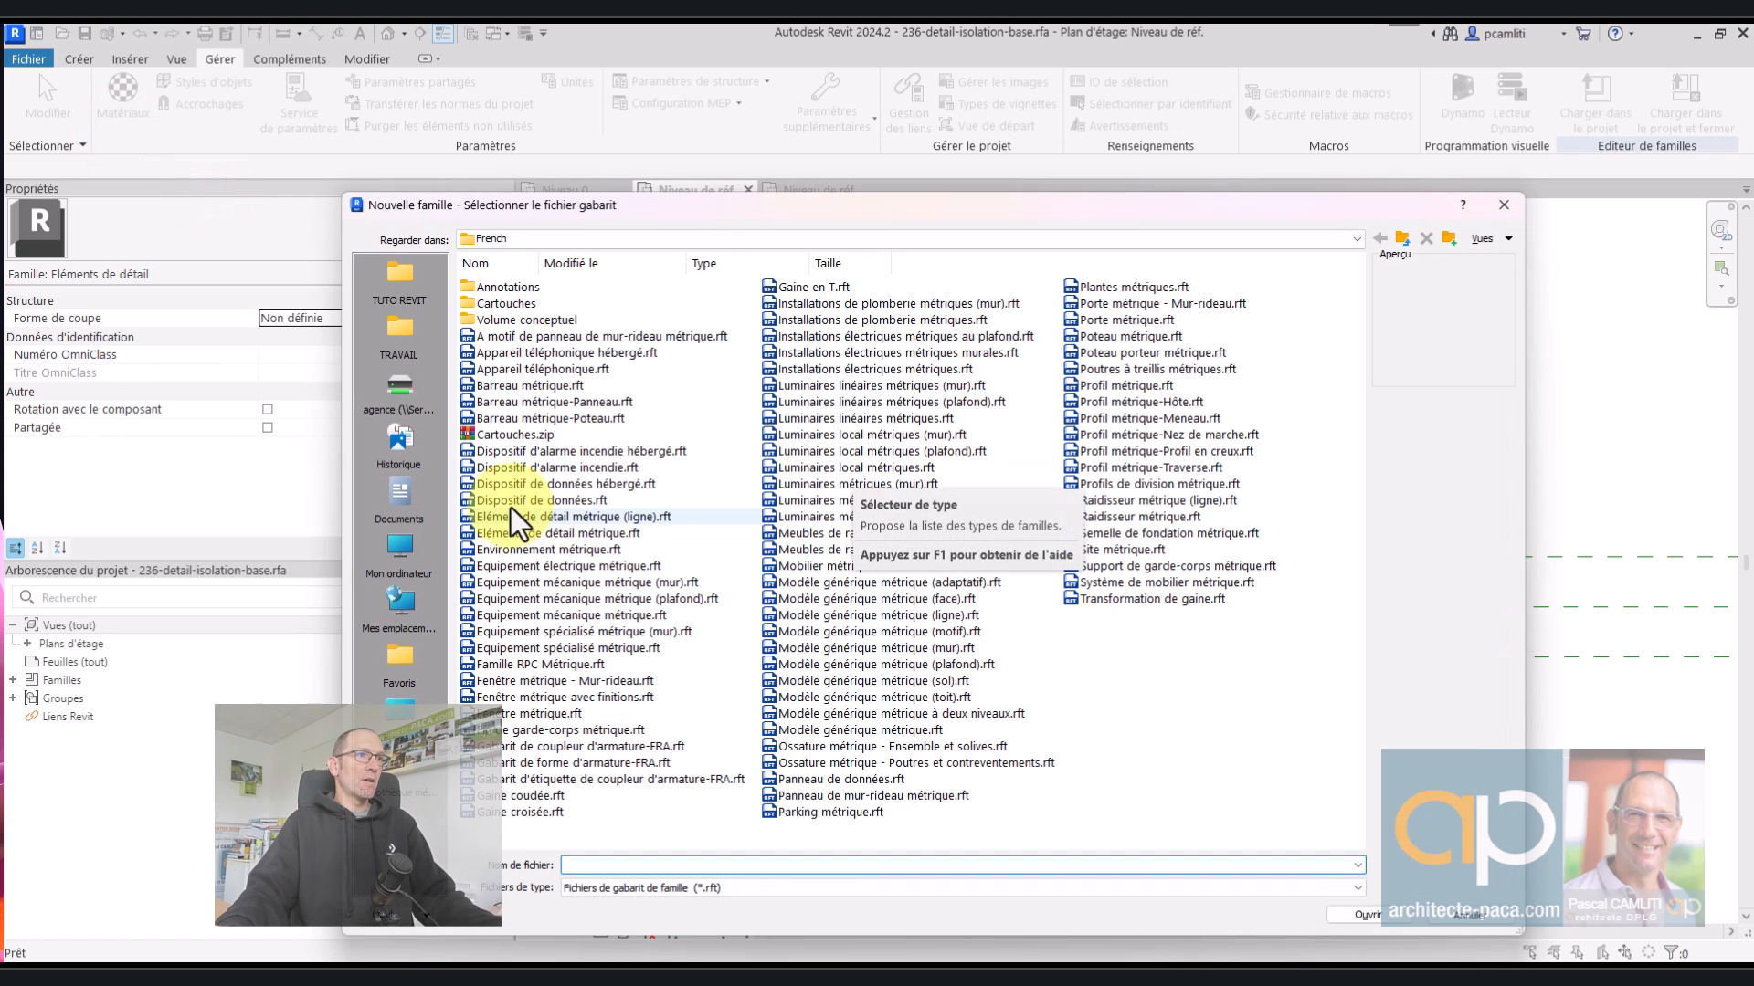
pyautogui.click(518, 533)
pyautogui.doubleClick(539, 540)
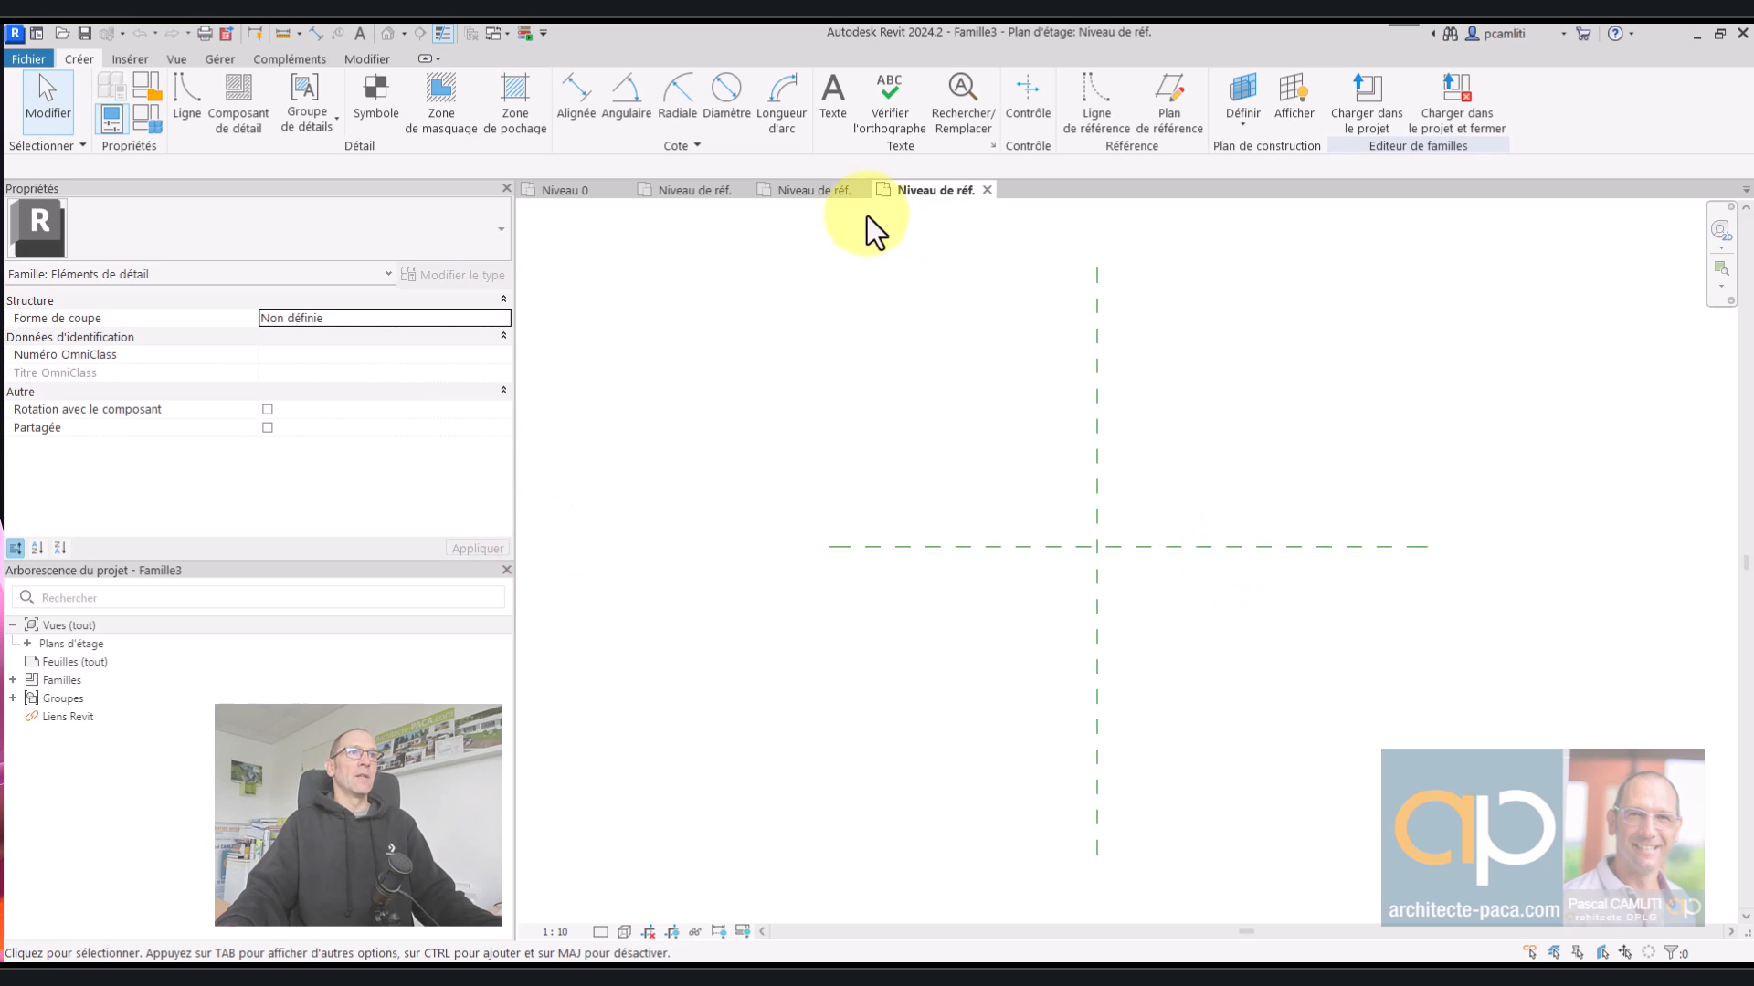
pyautogui.click(818, 193)
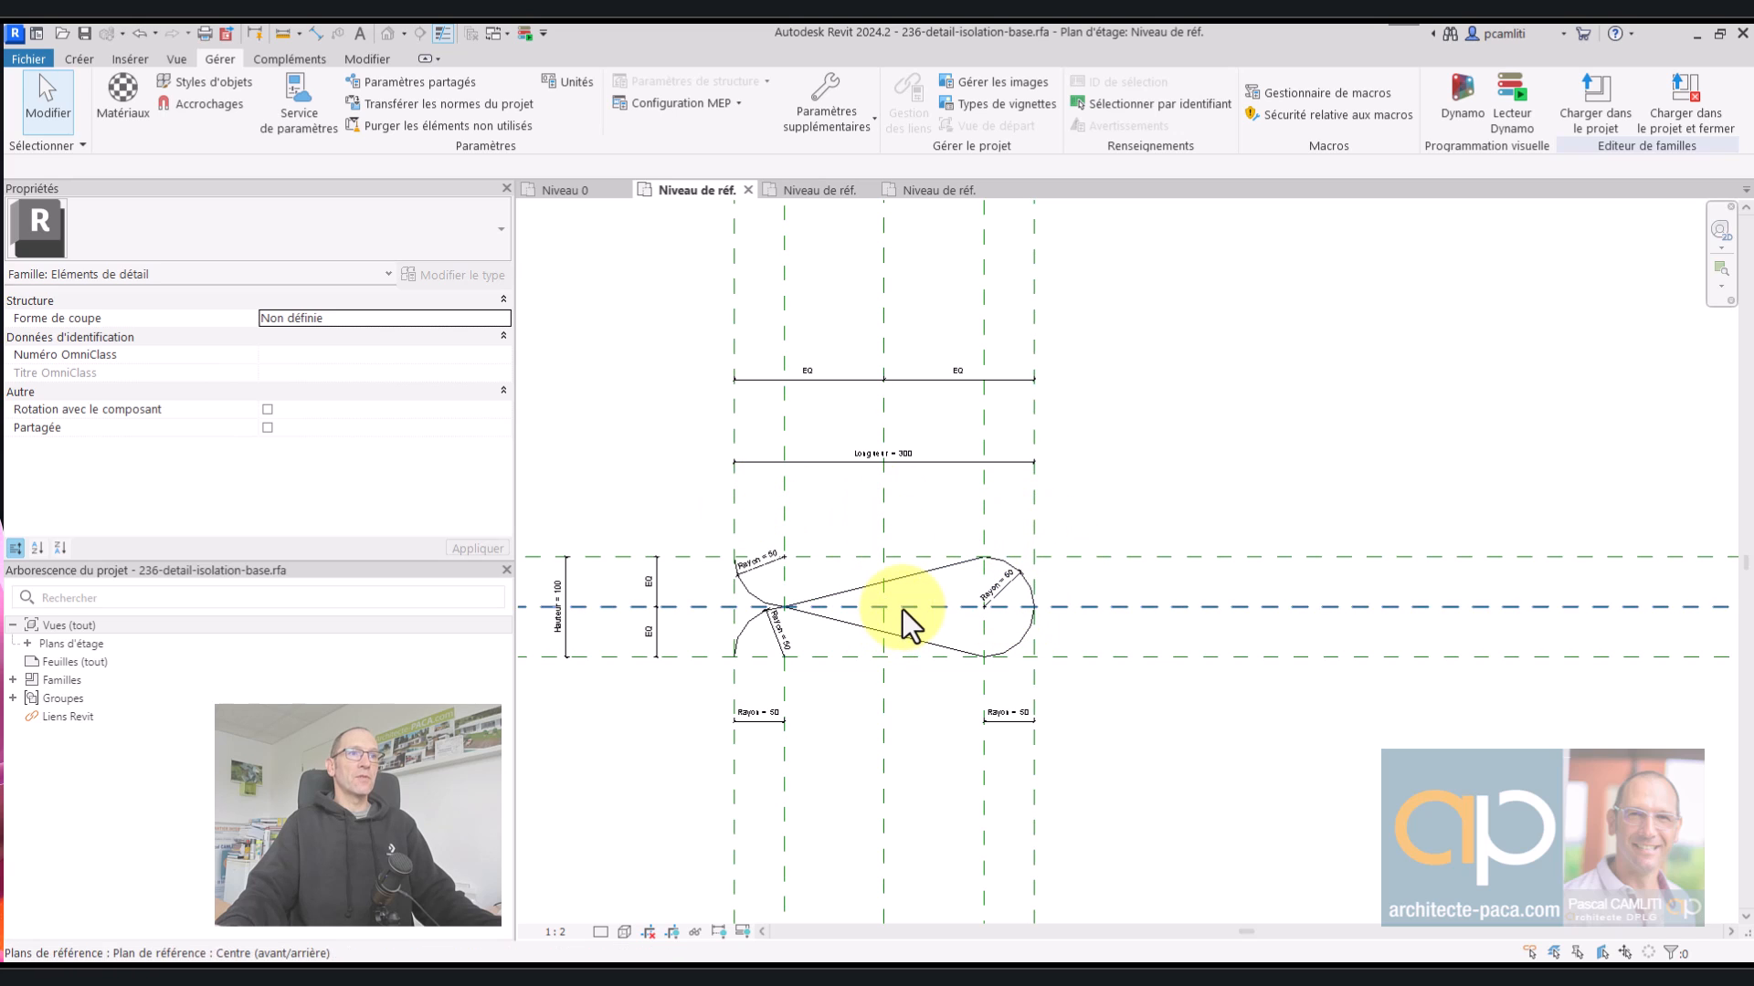
# - In the new detail item family, draw four vertical reference planes, two on each side of the vertical centre plane
pyautogui.click(958, 192)
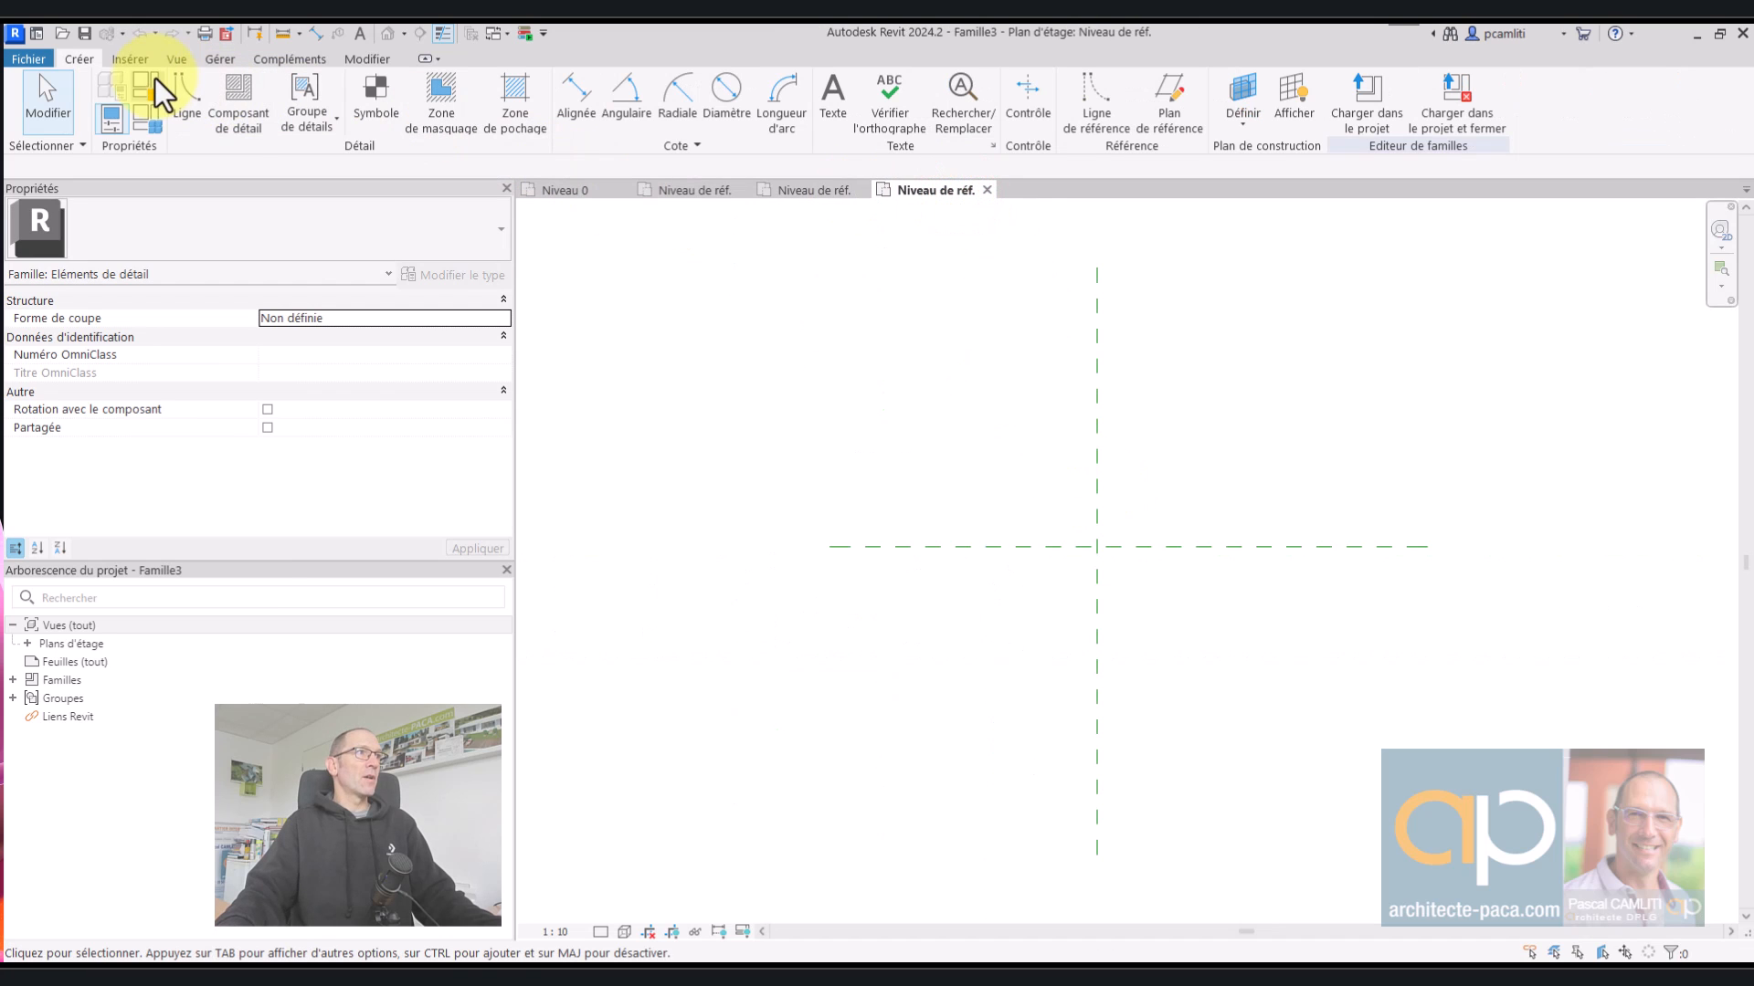
pyautogui.click(1178, 122)
pyautogui.click(1013, 423)
pyautogui.click(1016, 698)
pyautogui.click(952, 417)
pyautogui.click(953, 705)
pyautogui.click(1218, 407)
pyautogui.click(1222, 685)
pyautogui.click(1292, 397)
pyautogui.click(1293, 685)
# - Draw two horizontal reference planes, one below and one above the horizontal centre plane
pyautogui.click(874, 615)
pyautogui.click(1339, 615)
pyautogui.click(909, 504)
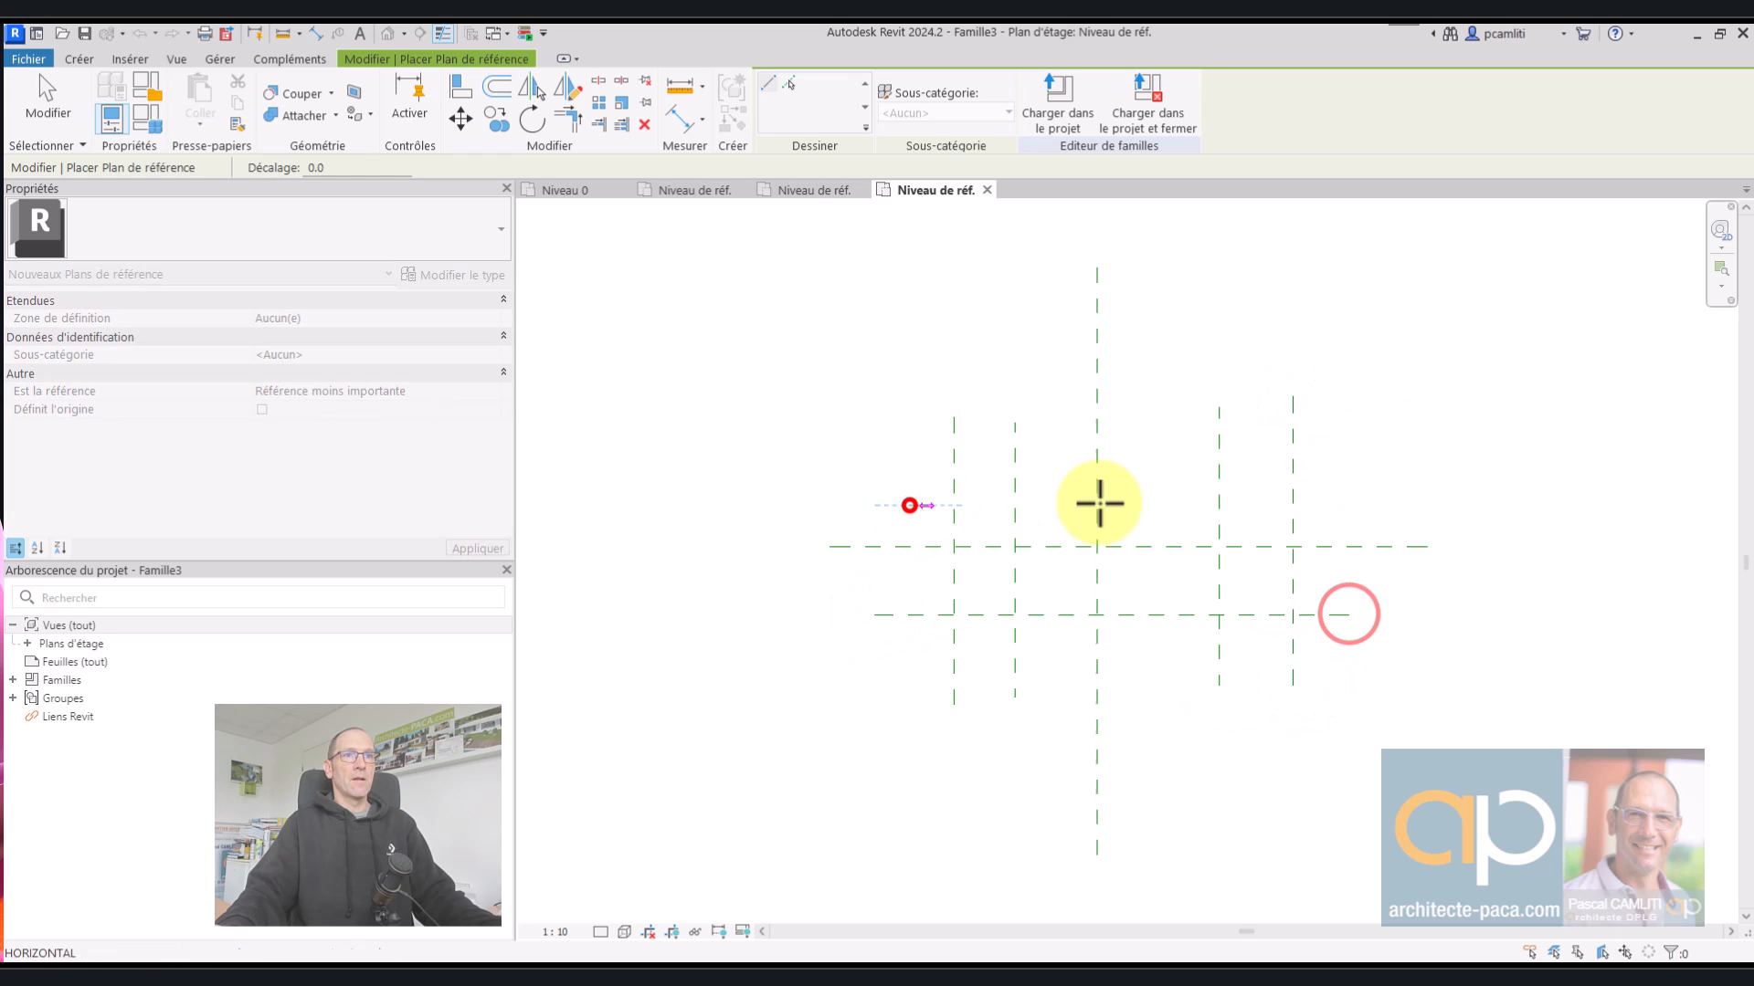
pyautogui.hotkey('ctrl', 'z')
pyautogui.click(918, 489)
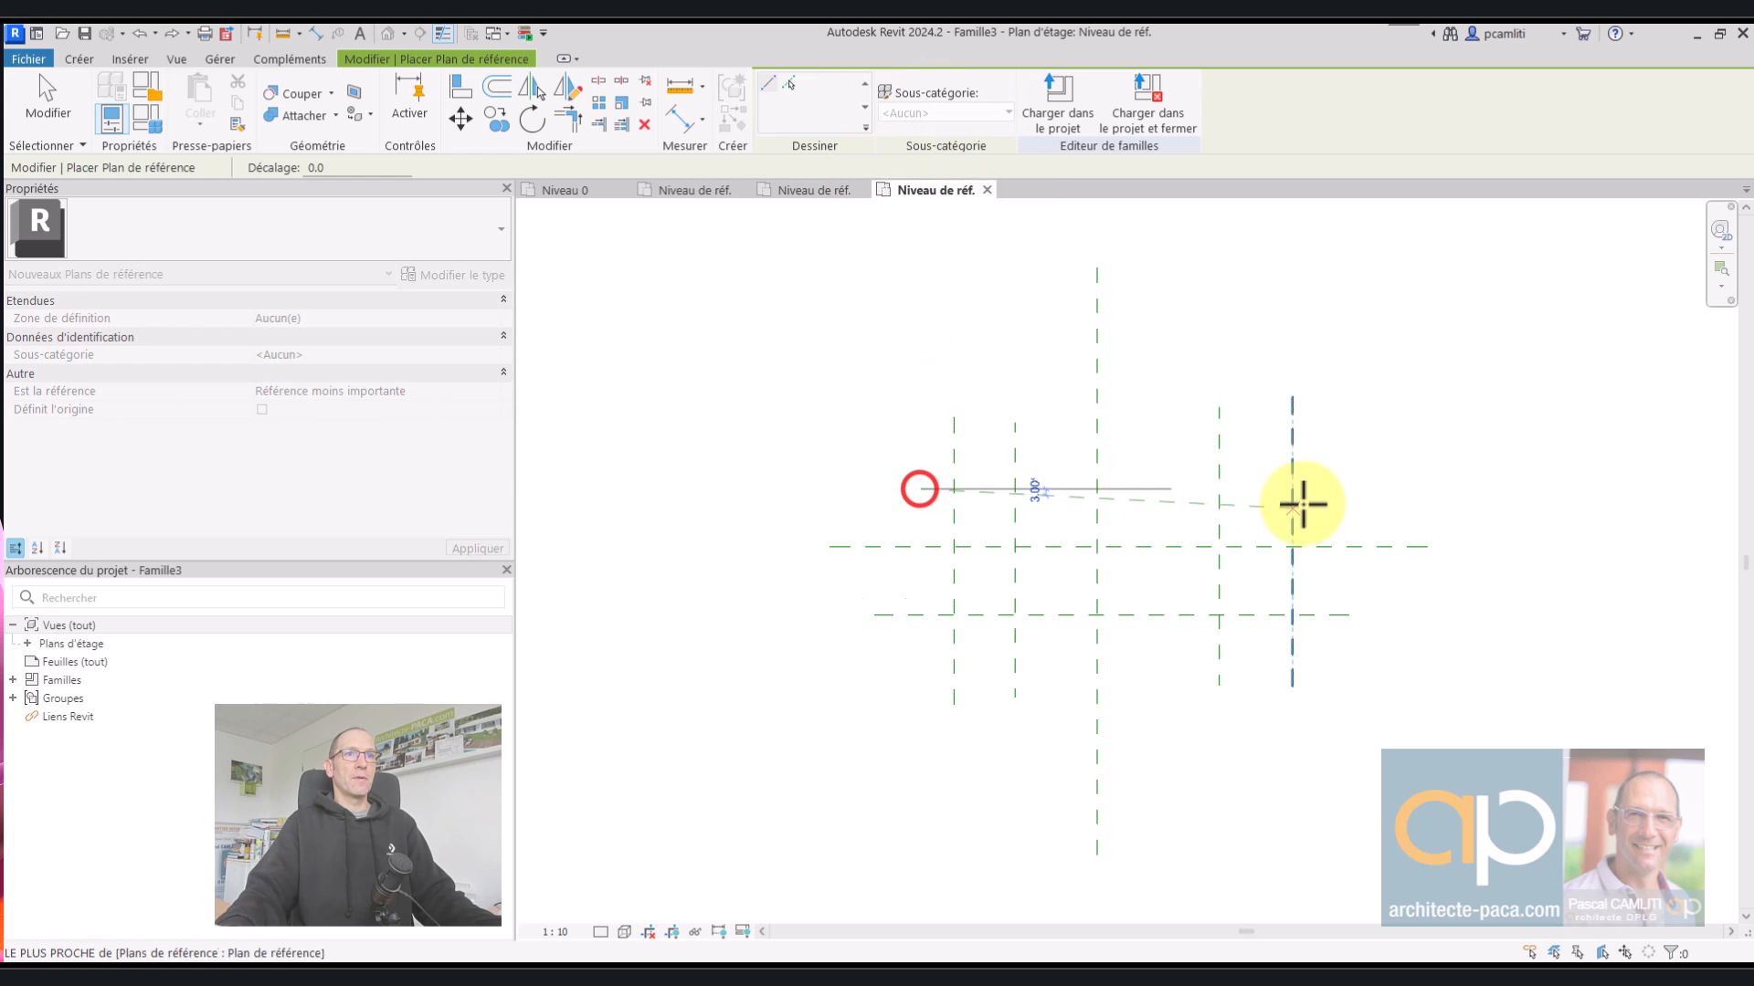
pyautogui.click(1332, 494)
pyautogui.scroll(2, 1324, 508)
# - Add an aligned dimension across the three horizontal reference planes and make its segments equal (EQ)
pyautogui.click(683, 116)
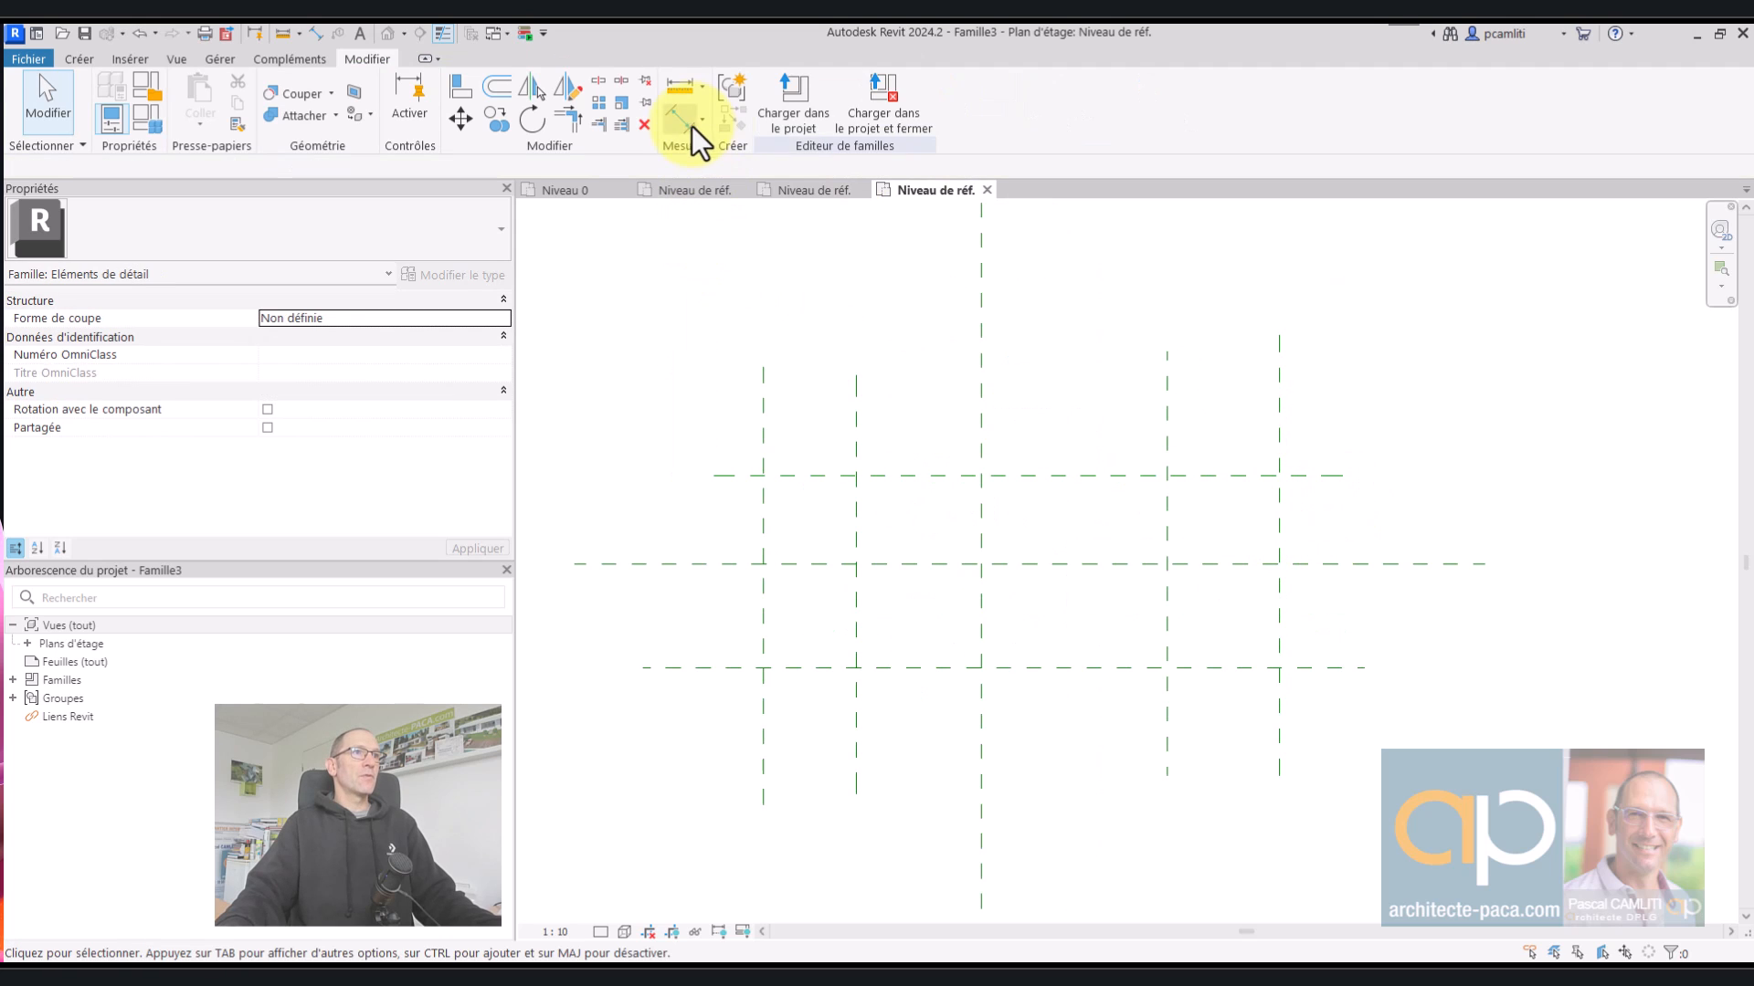
pyautogui.click(709, 564)
pyautogui.click(721, 474)
pyautogui.click(722, 668)
pyautogui.click(699, 621)
pyautogui.click(654, 563)
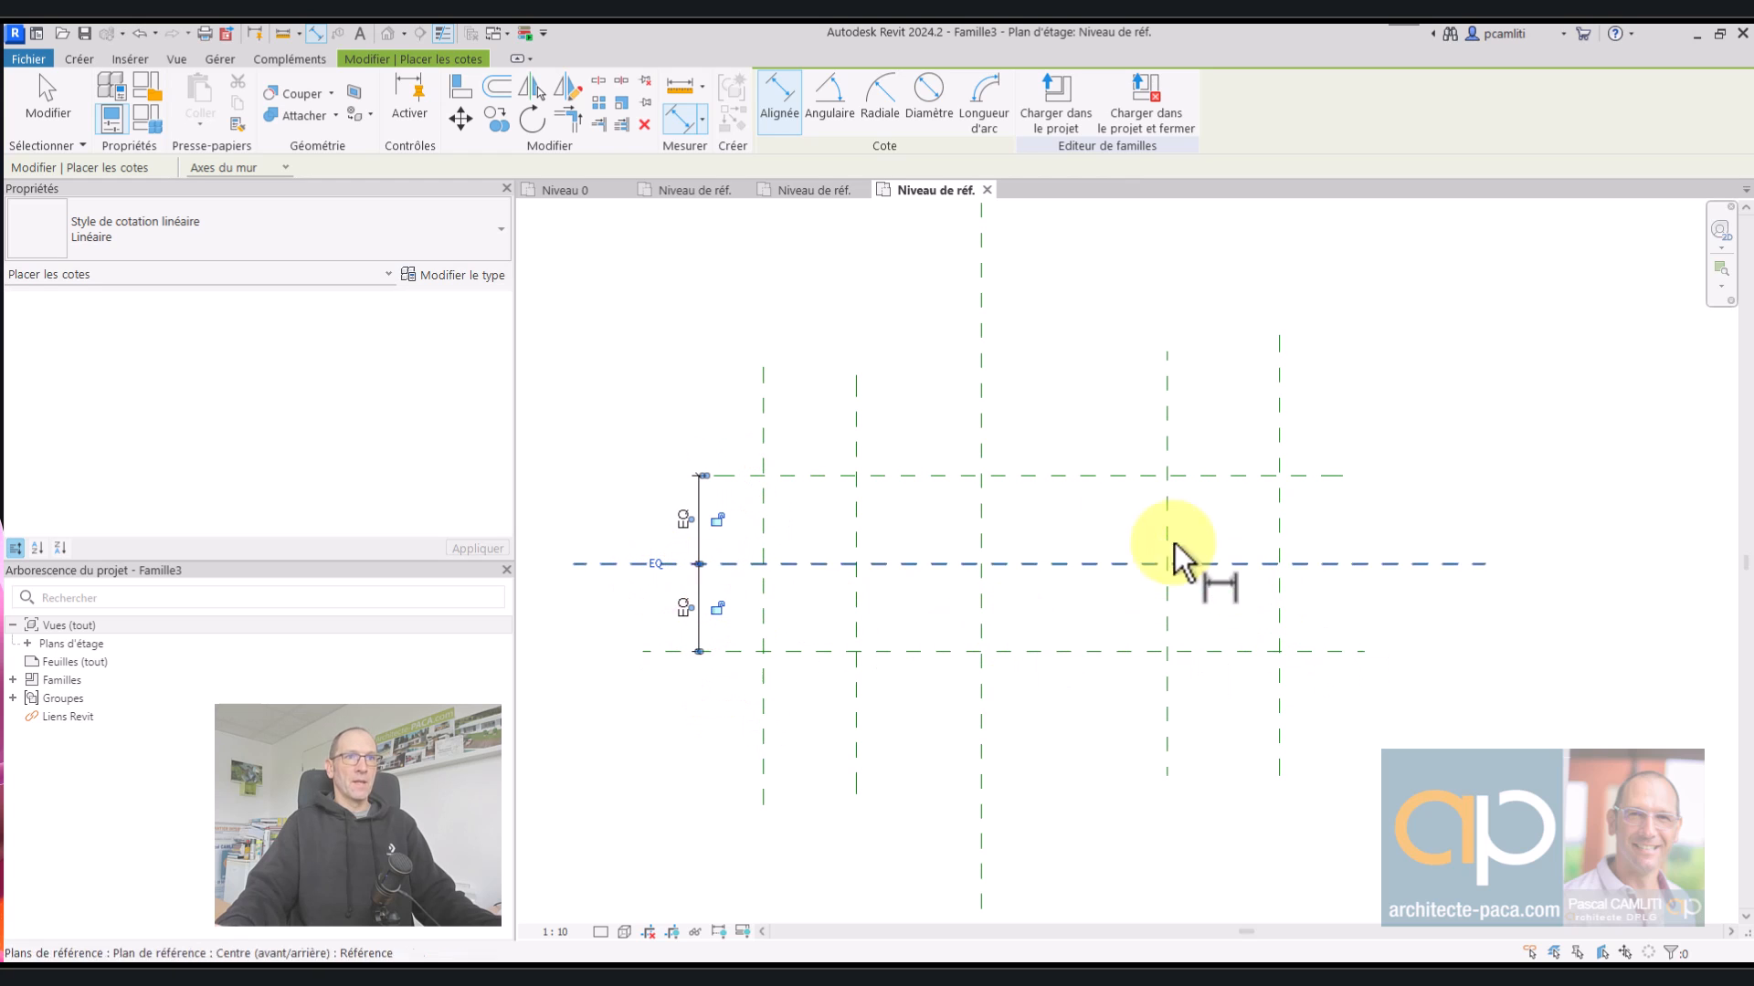
# - Add an aligned dimension across the centre and two outermost vertical planes and make its segments equal (EQ)
pyautogui.click(979, 408)
pyautogui.click(1278, 411)
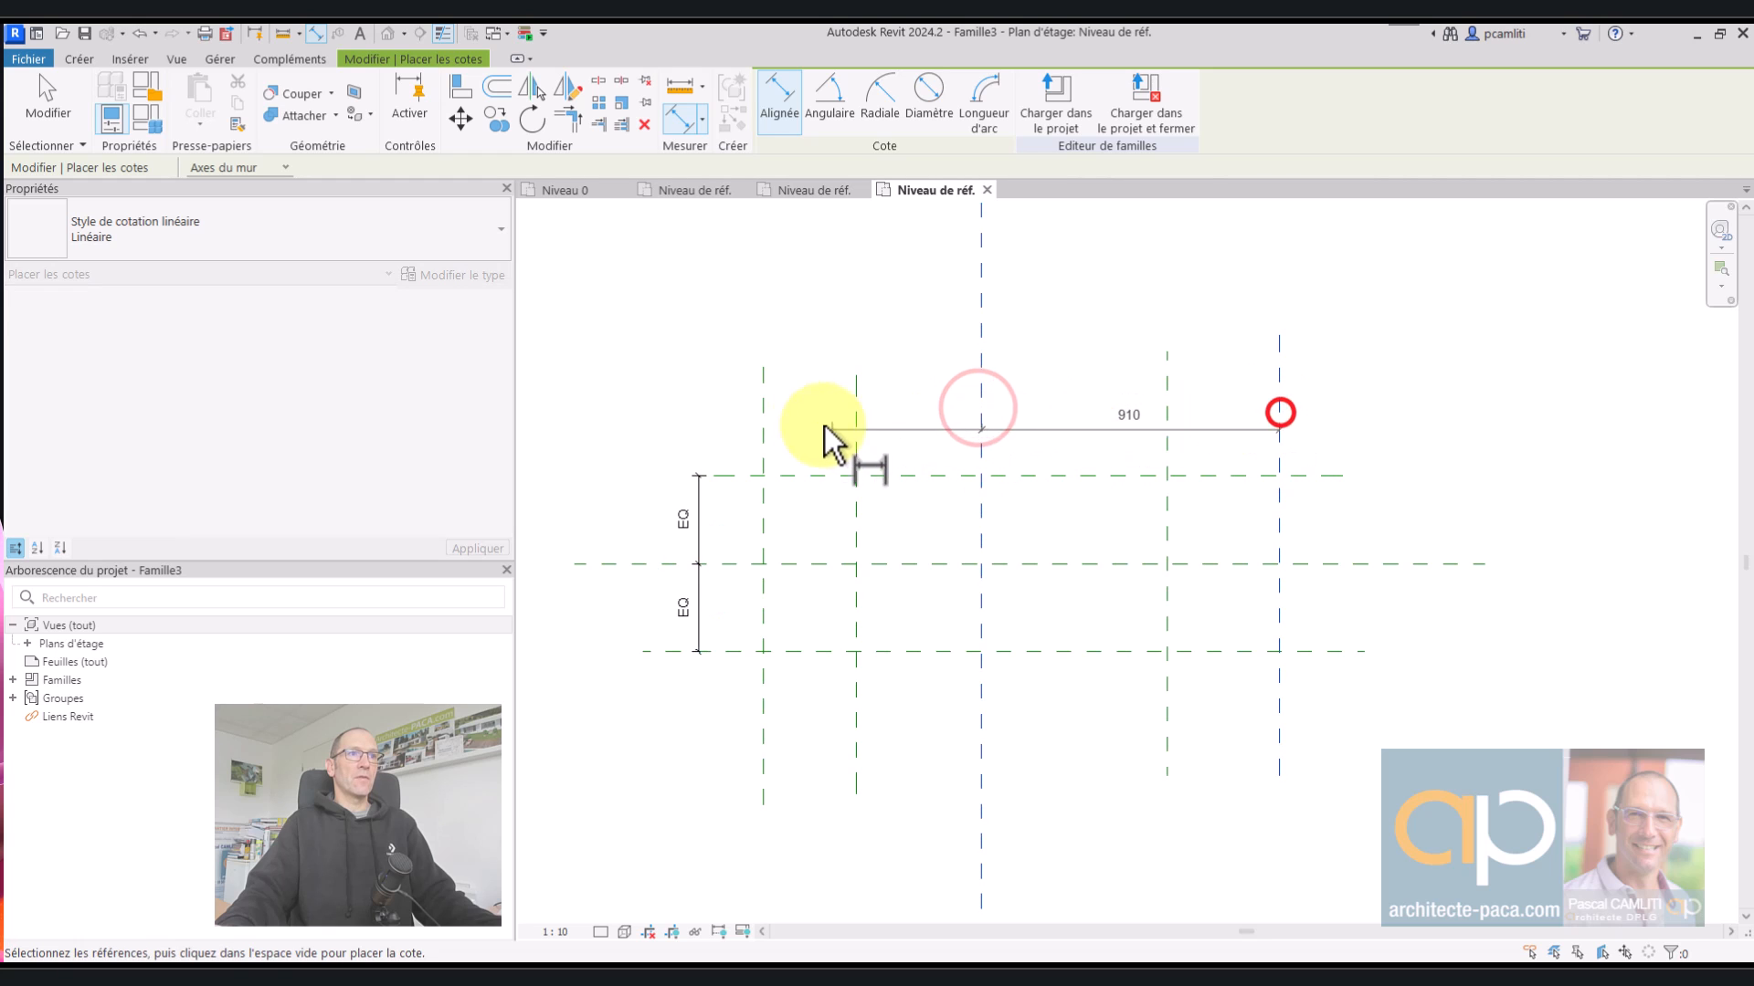
pyautogui.click(764, 417)
pyautogui.click(861, 334)
pyautogui.click(1022, 292)
pyautogui.moveTo(813, 462); pyautogui.dragTo(1003, 419, button='middle')
pyautogui.press('Escape')
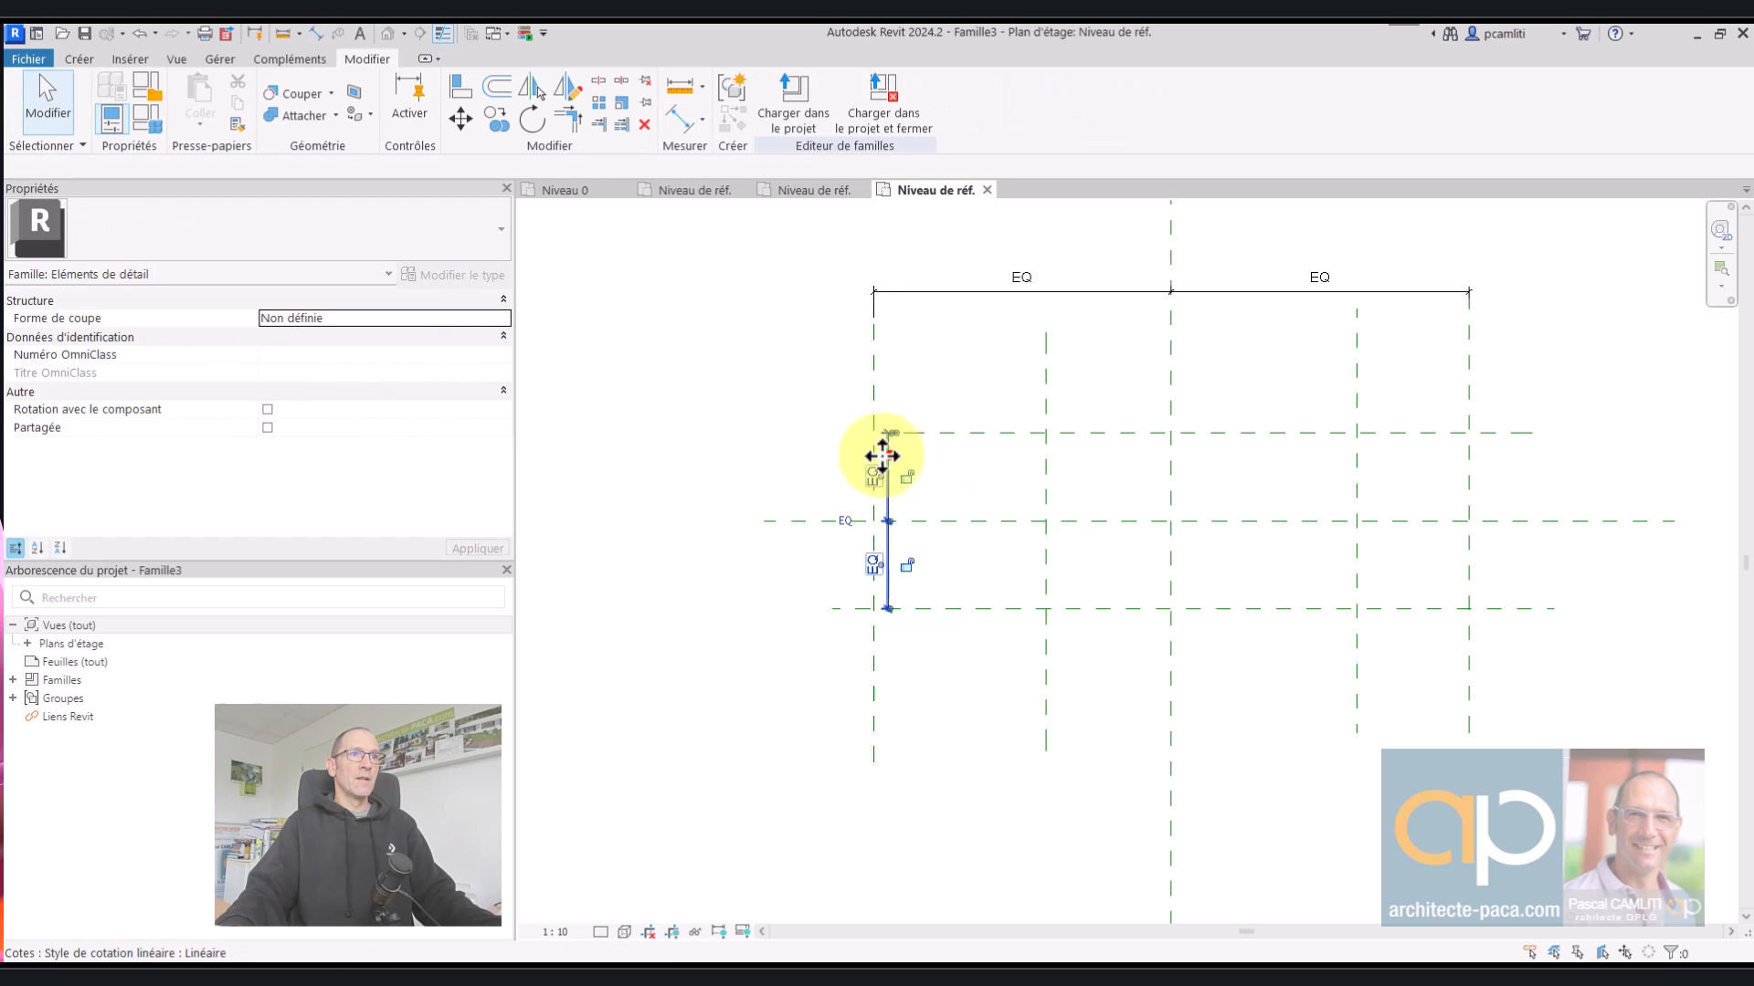
# - Move the vertical EQ dimension outside the leftmost plane and extend the upper horizontal plane's left end past that plane
pyautogui.moveTo(888, 453); pyautogui.dragTo(795, 461)
pyautogui.click(951, 434)
pyautogui.moveTo(901, 433); pyautogui.dragTo(855, 431)
pyautogui.press('Escape')
pyautogui.moveTo(994, 672); pyautogui.dragTo(970, 670, button='middle')
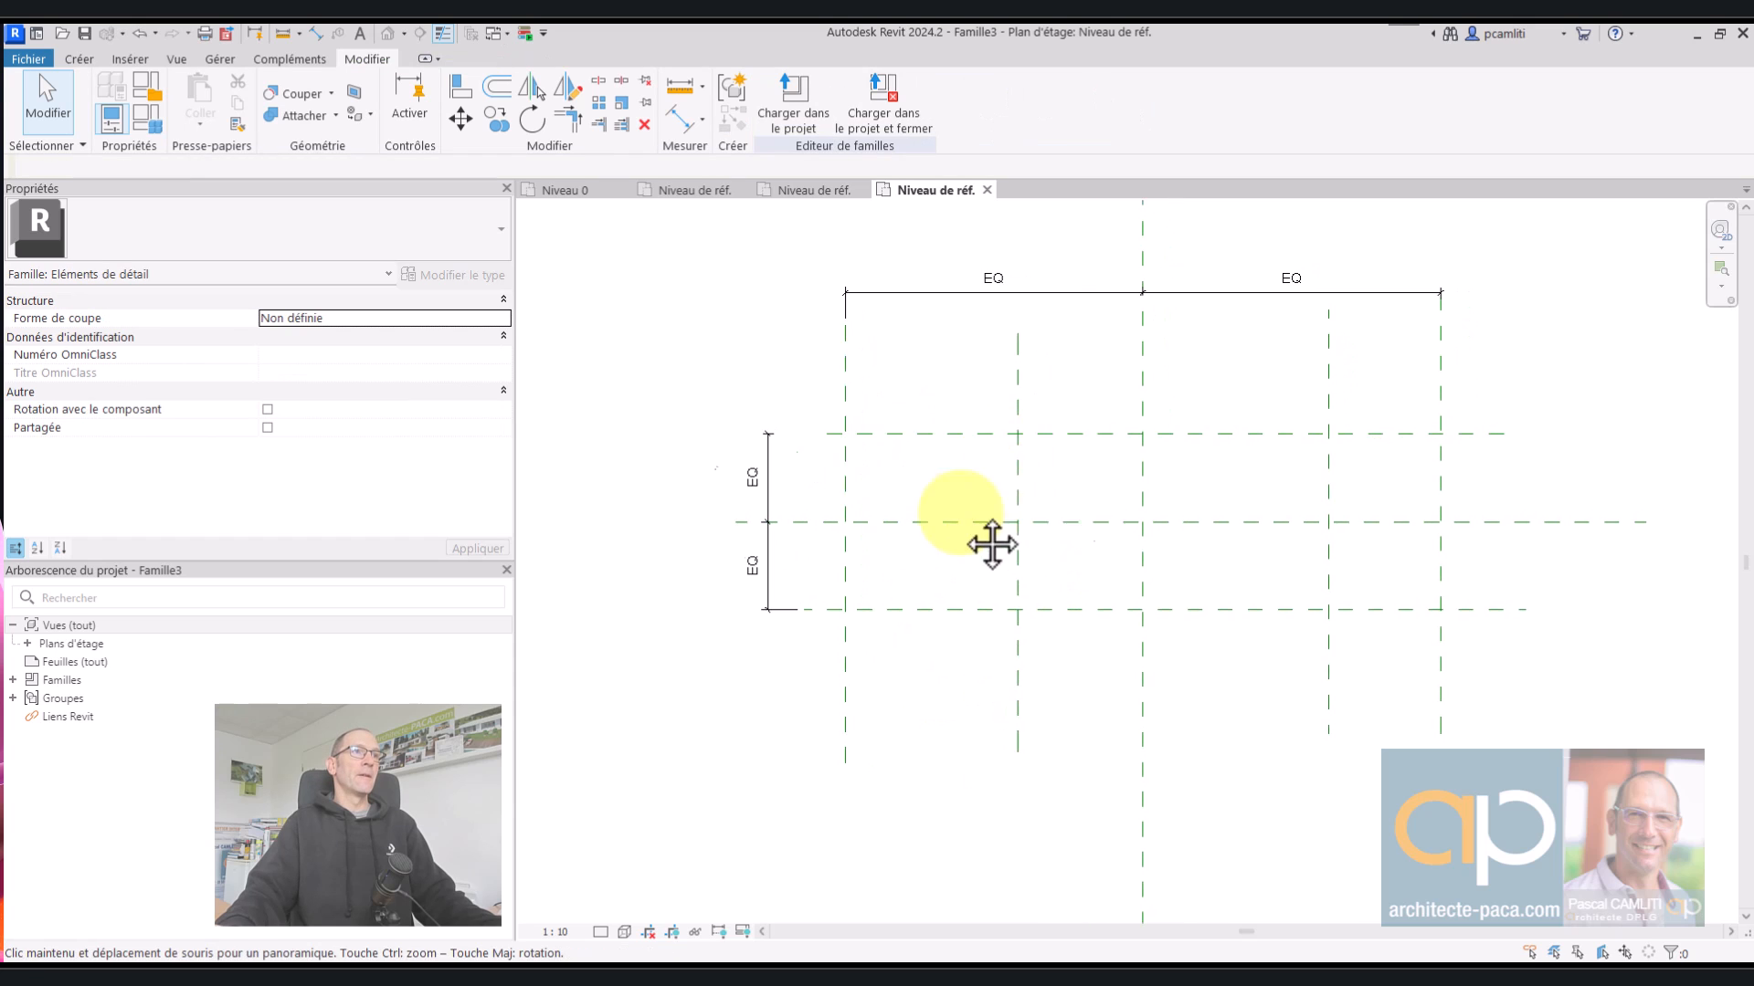
# - Dimension the gap between the outer and inner vertical reference planes on each side
pyautogui.moveTo(1026, 520); pyautogui.dragTo(919, 552, button='middle')
pyautogui.click(692, 140)
pyautogui.click(740, 434)
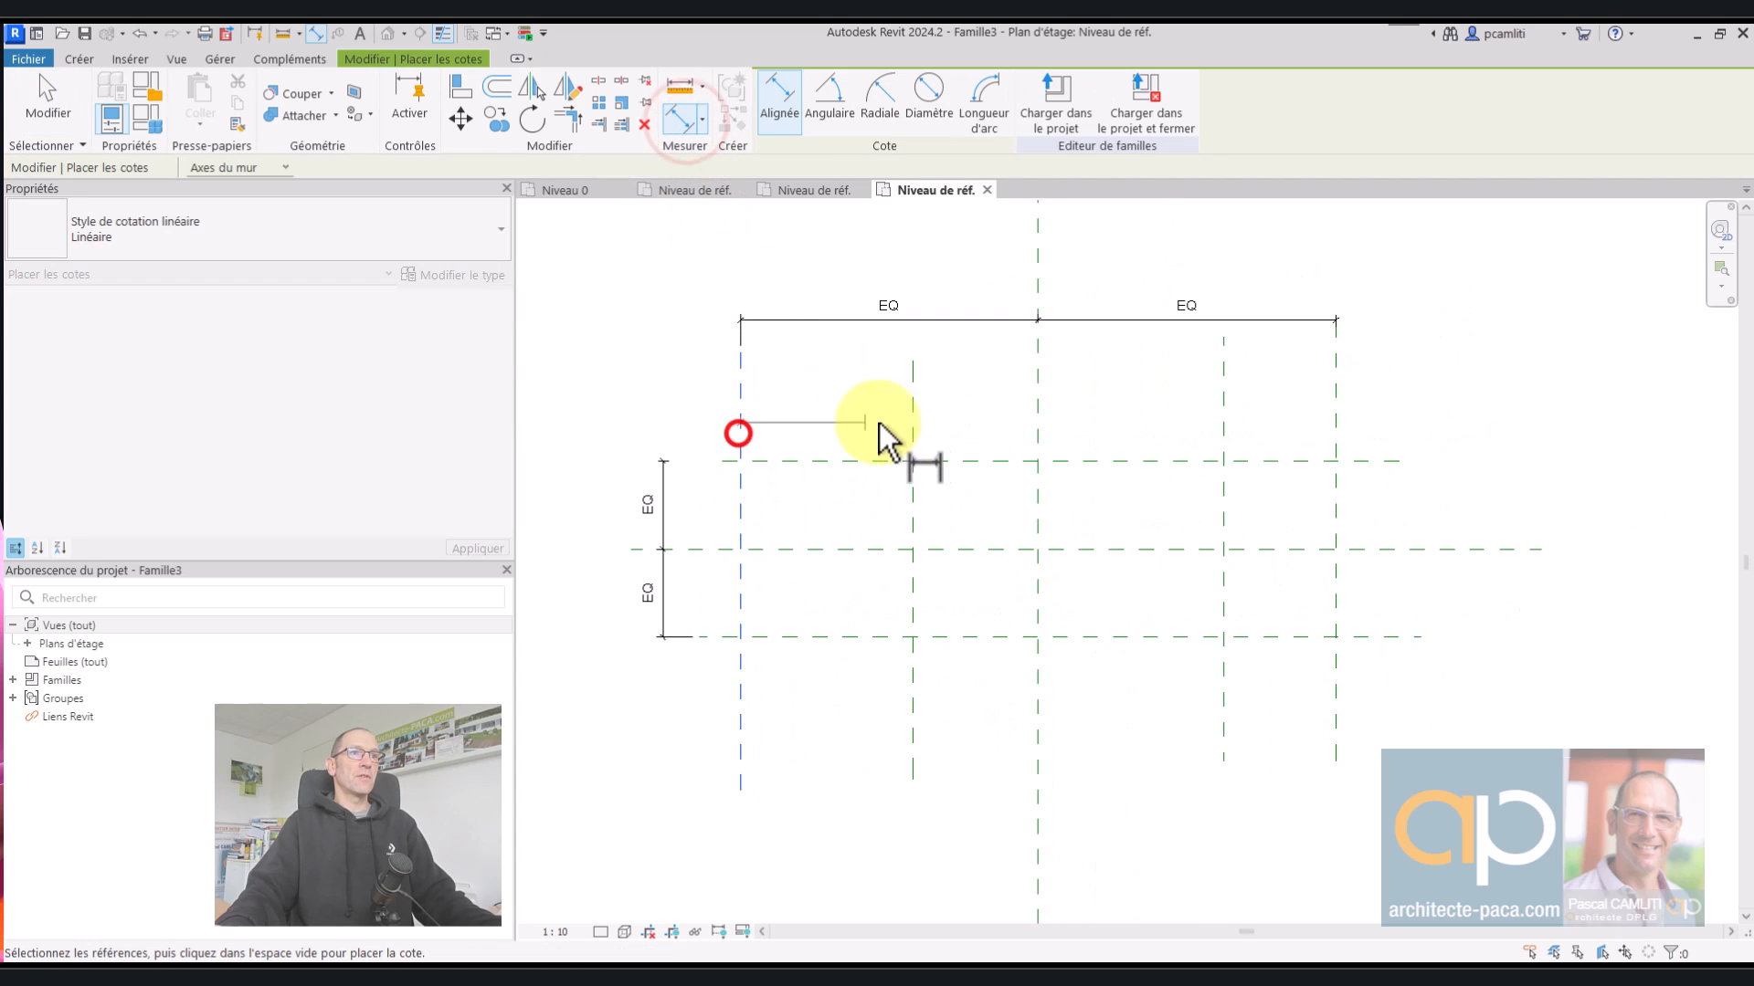
pyautogui.click(912, 422)
pyautogui.click(1338, 425)
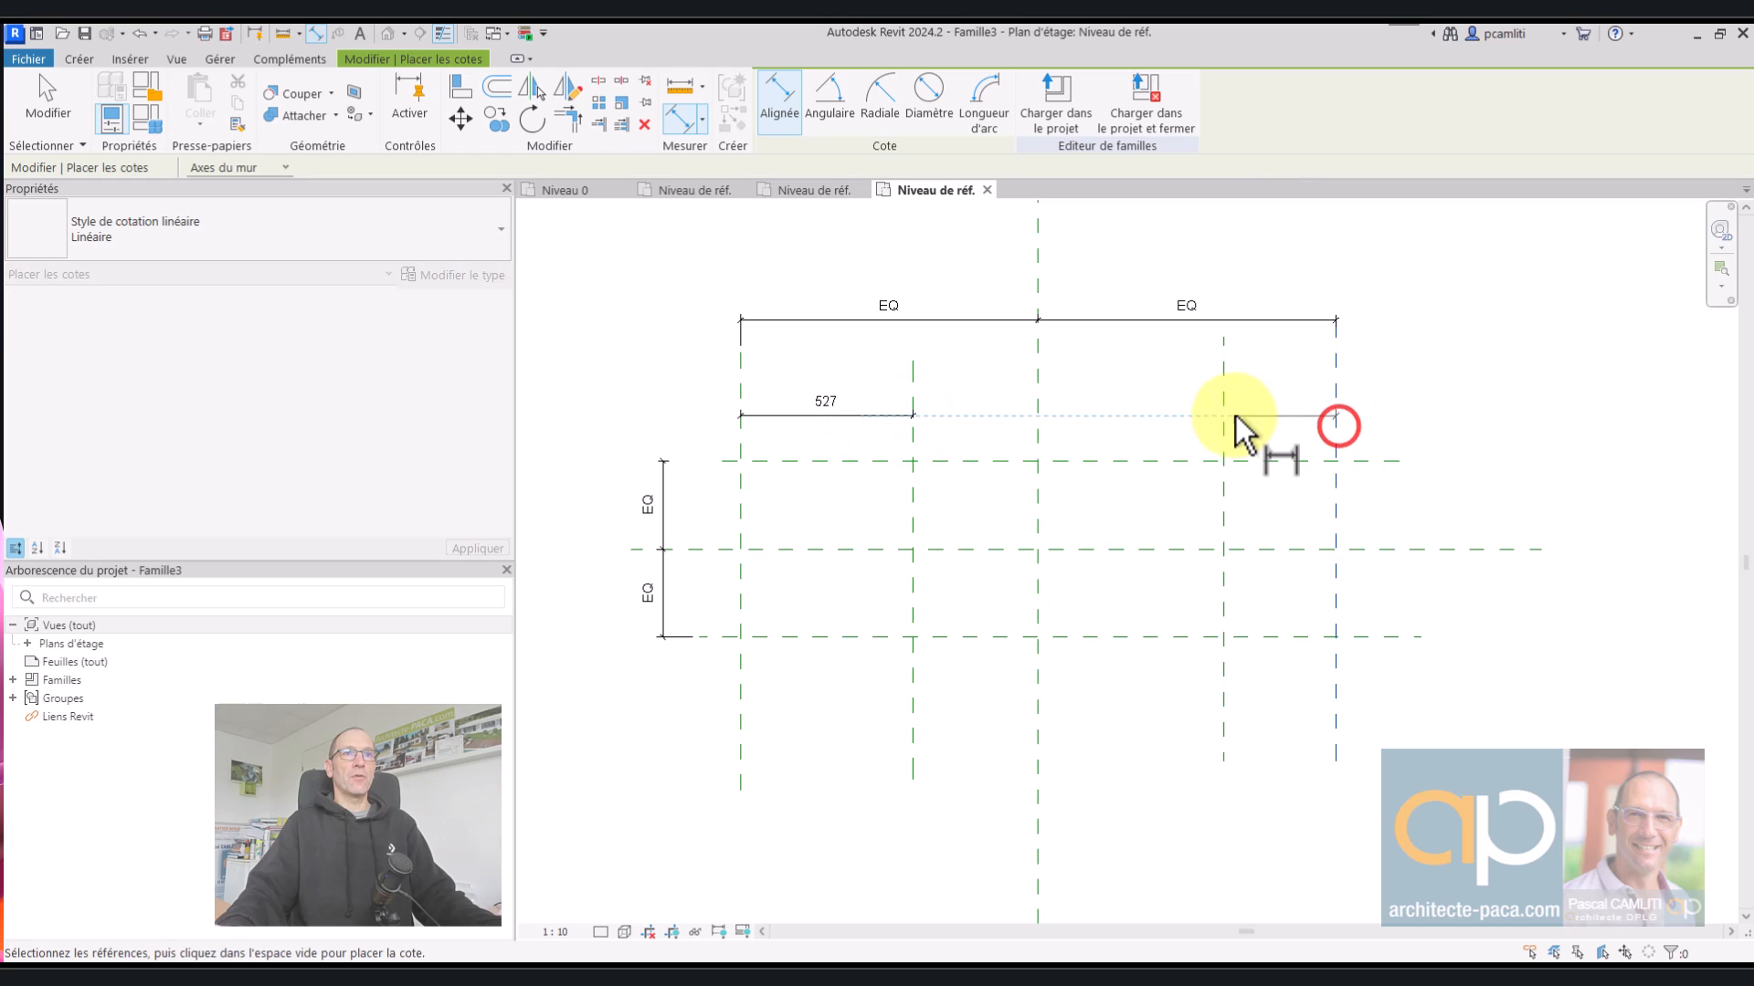
pyautogui.click(1227, 414)
pyautogui.click(1164, 411)
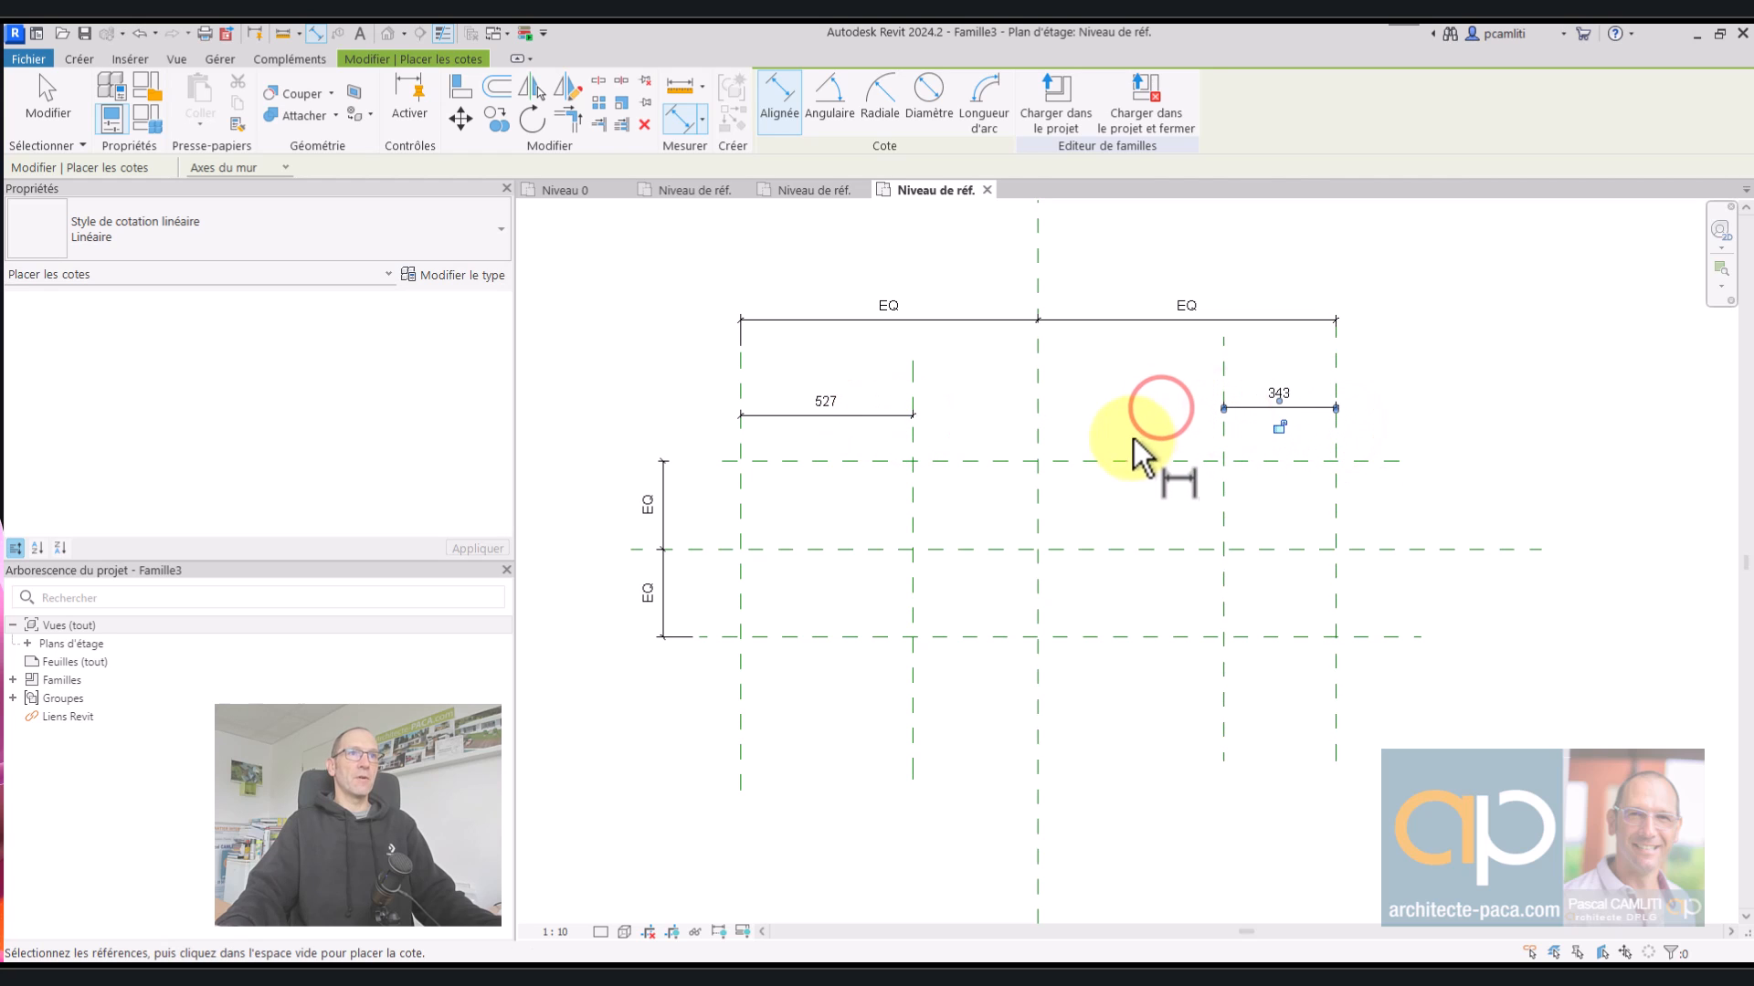
# - Dimension the overall length between the outermost vertical planes and the overall height between the outer horizontal planes
pyautogui.moveTo(1129, 431); pyautogui.dragTo(1139, 450, button='middle')
pyautogui.click(749, 454)
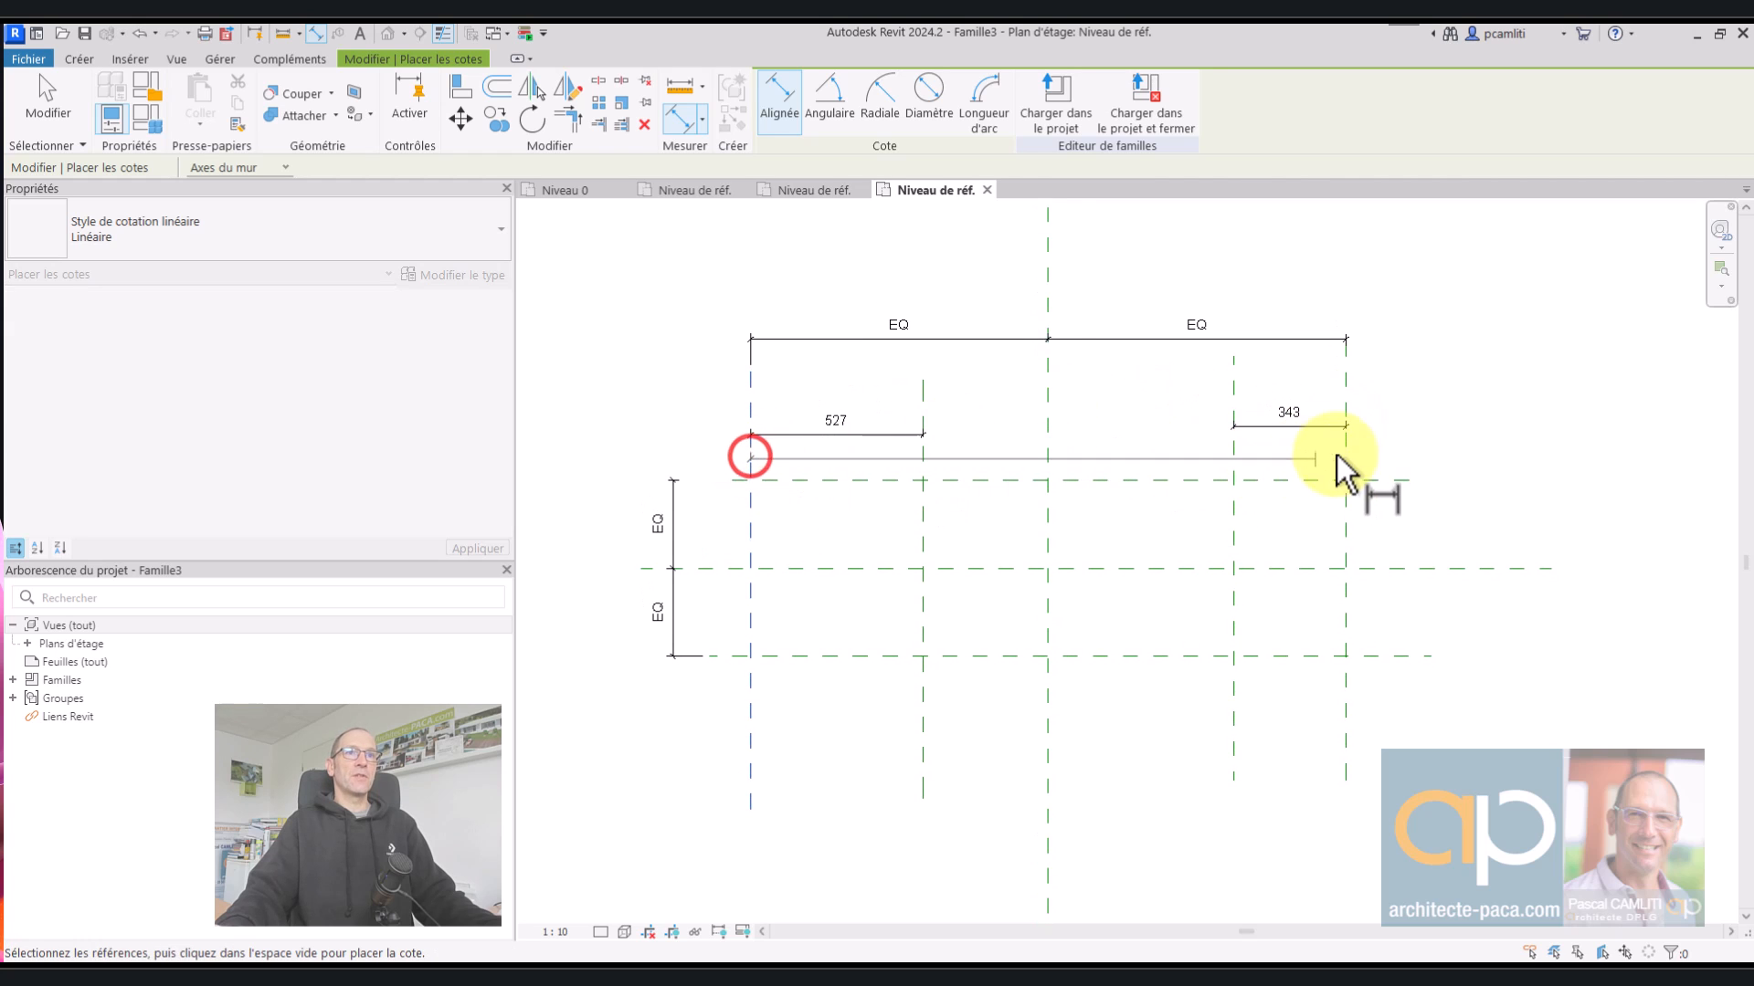
pyautogui.click(1343, 453)
pyautogui.click(1319, 279)
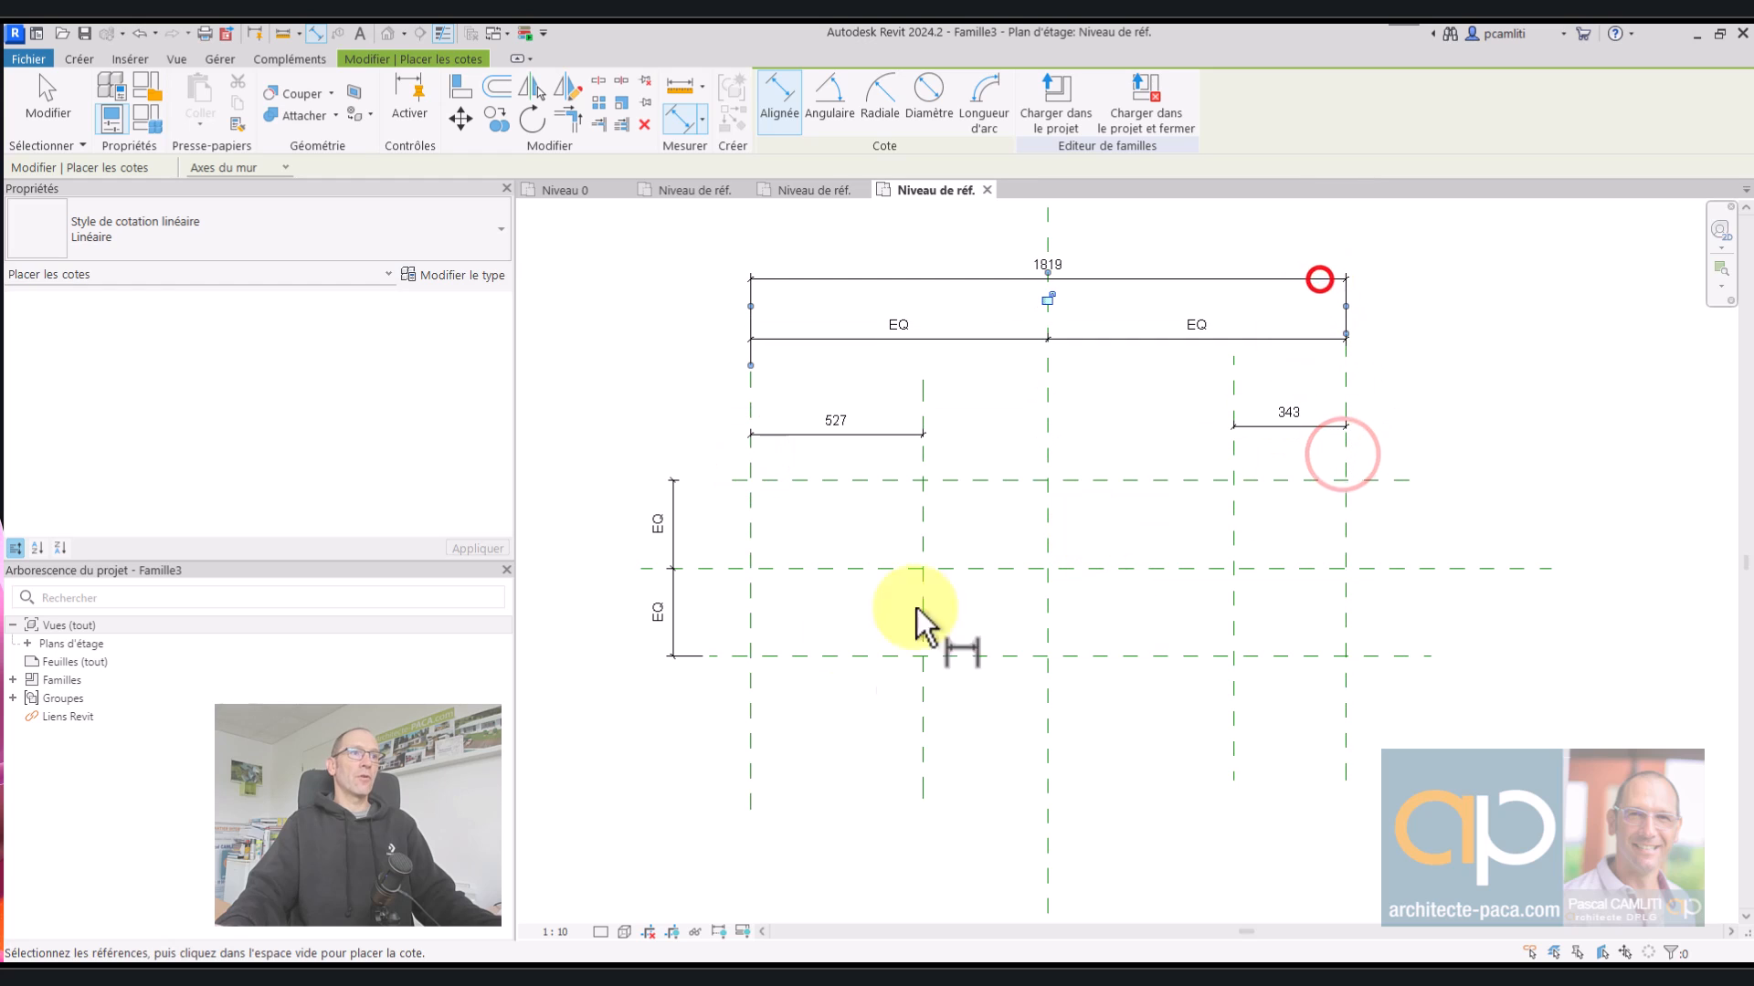
pyautogui.click(804, 654)
pyautogui.click(811, 480)
pyautogui.click(634, 501)
pyautogui.press('Escape')
pyautogui.press('Escape')
pyautogui.moveTo(857, 535); pyautogui.dragTo(1093, 568, button='middle')
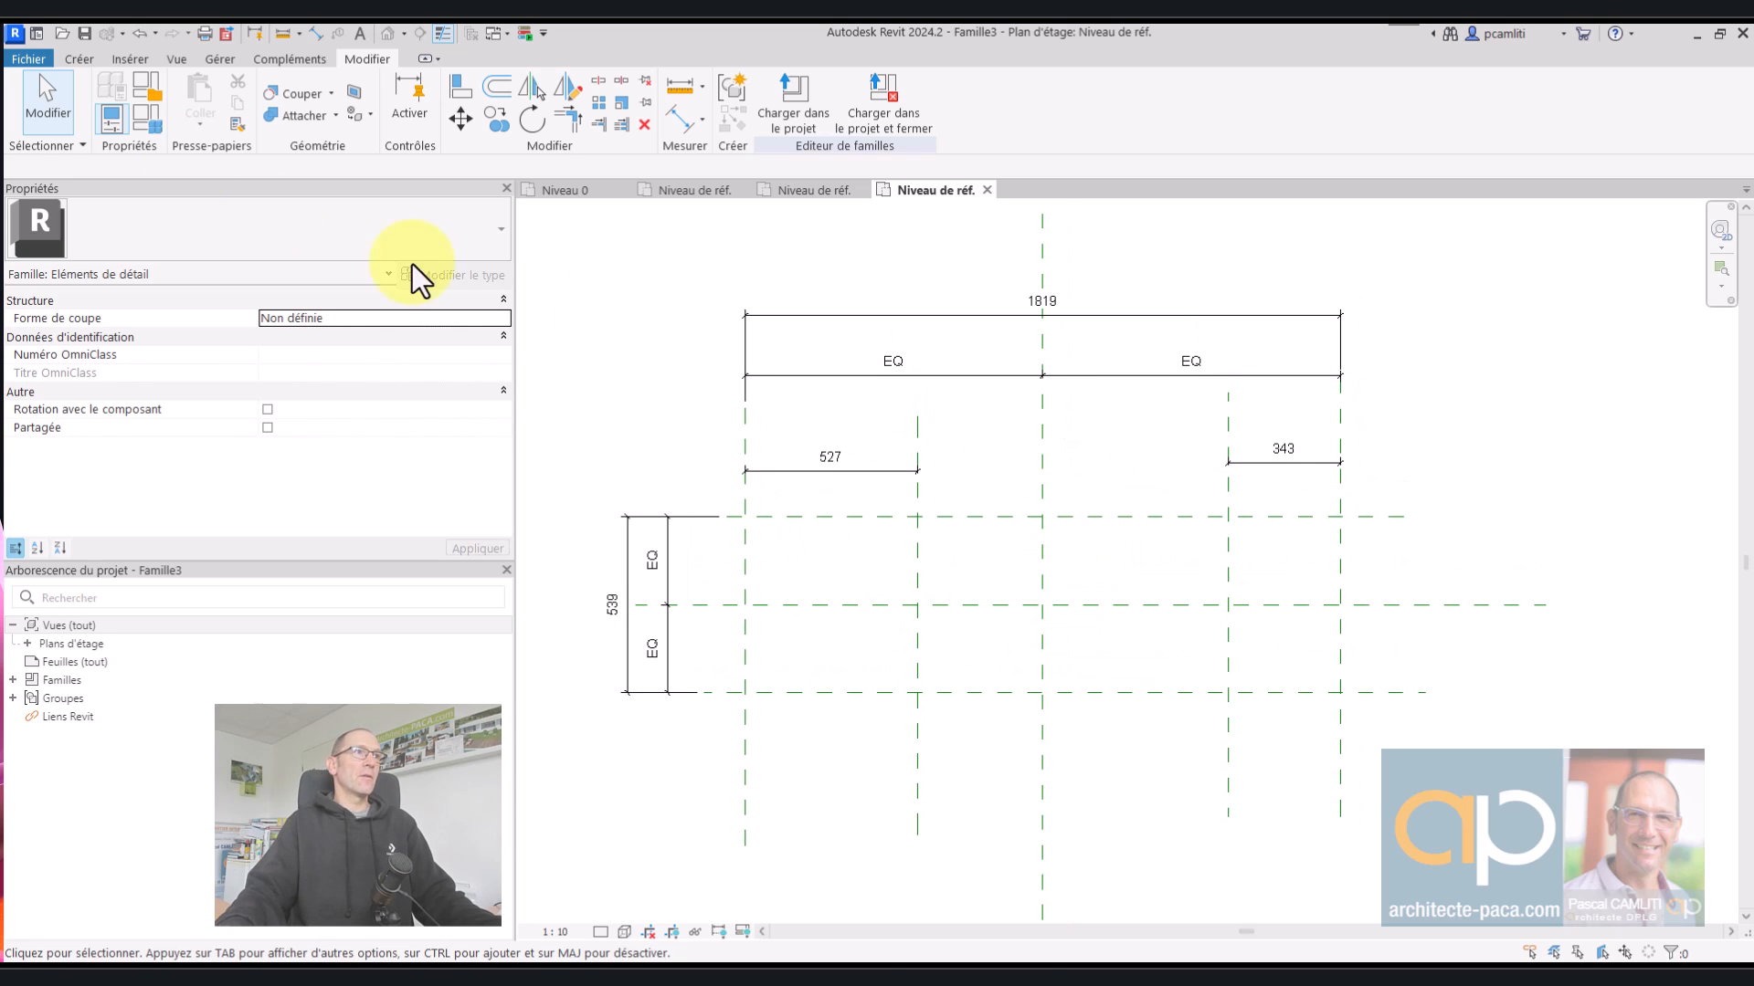
# - Save the family as 236-detail-isolation-baseV2.rfa in the 236 - Détails isolation parametrique folder
pyautogui.click(88, 35)
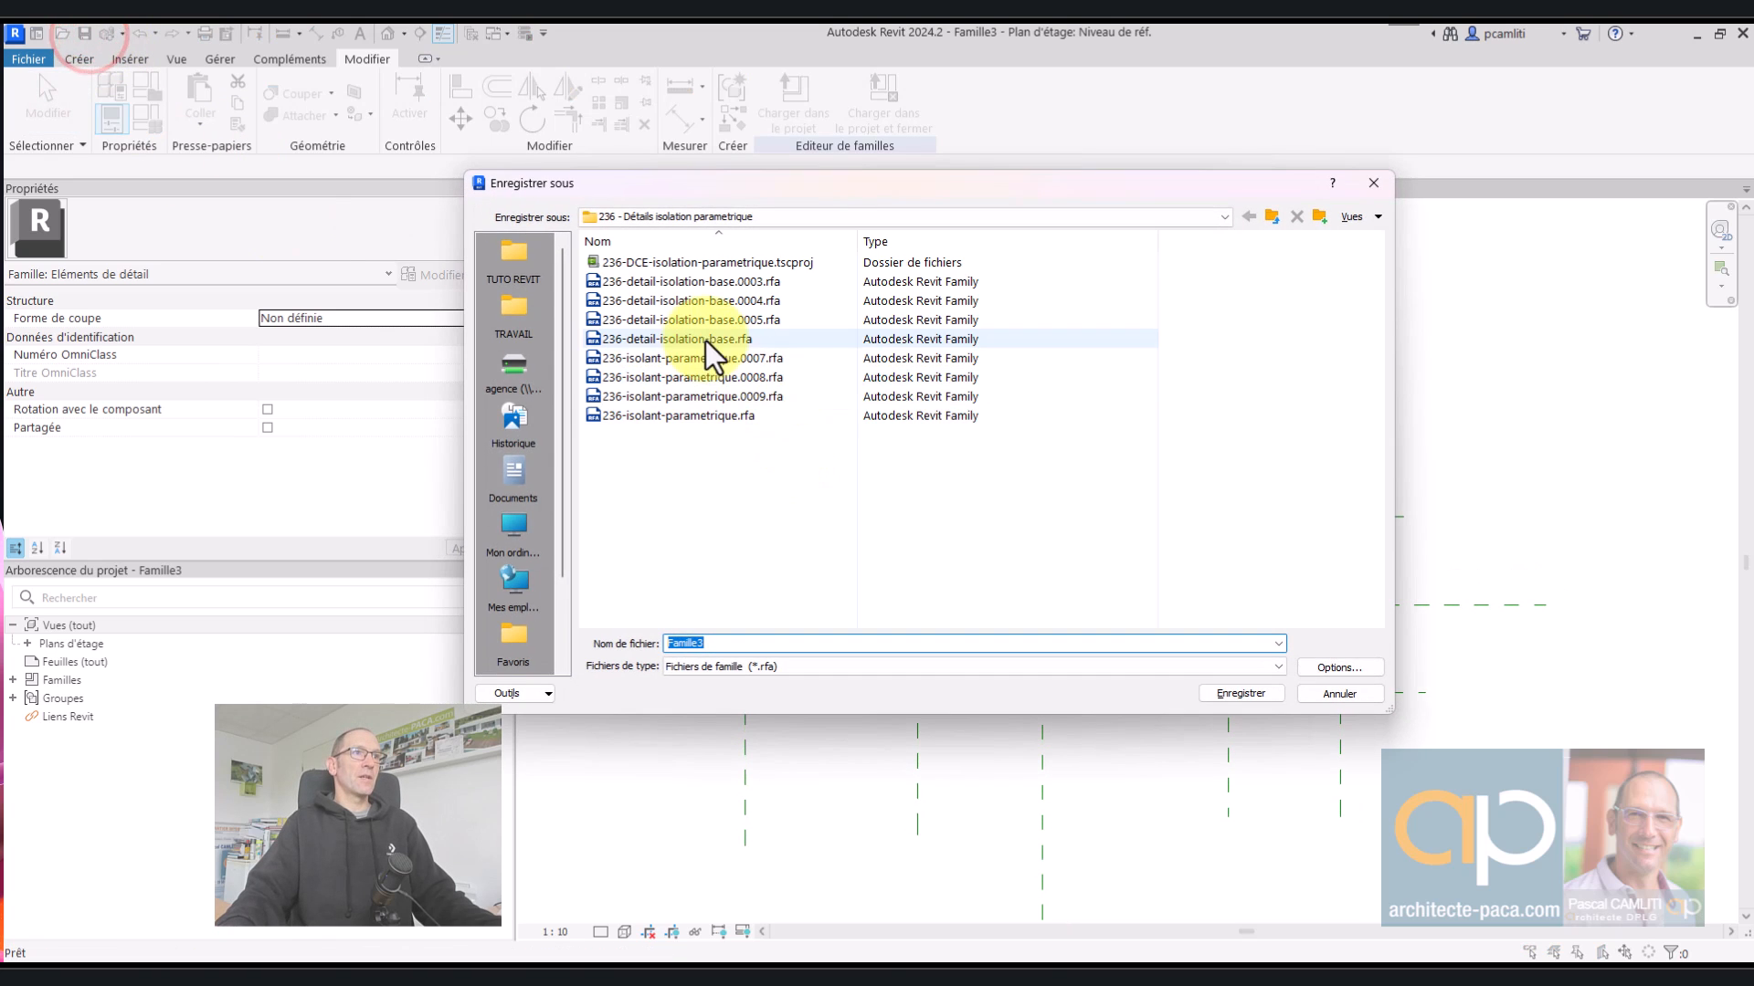
pyautogui.click(694, 339)
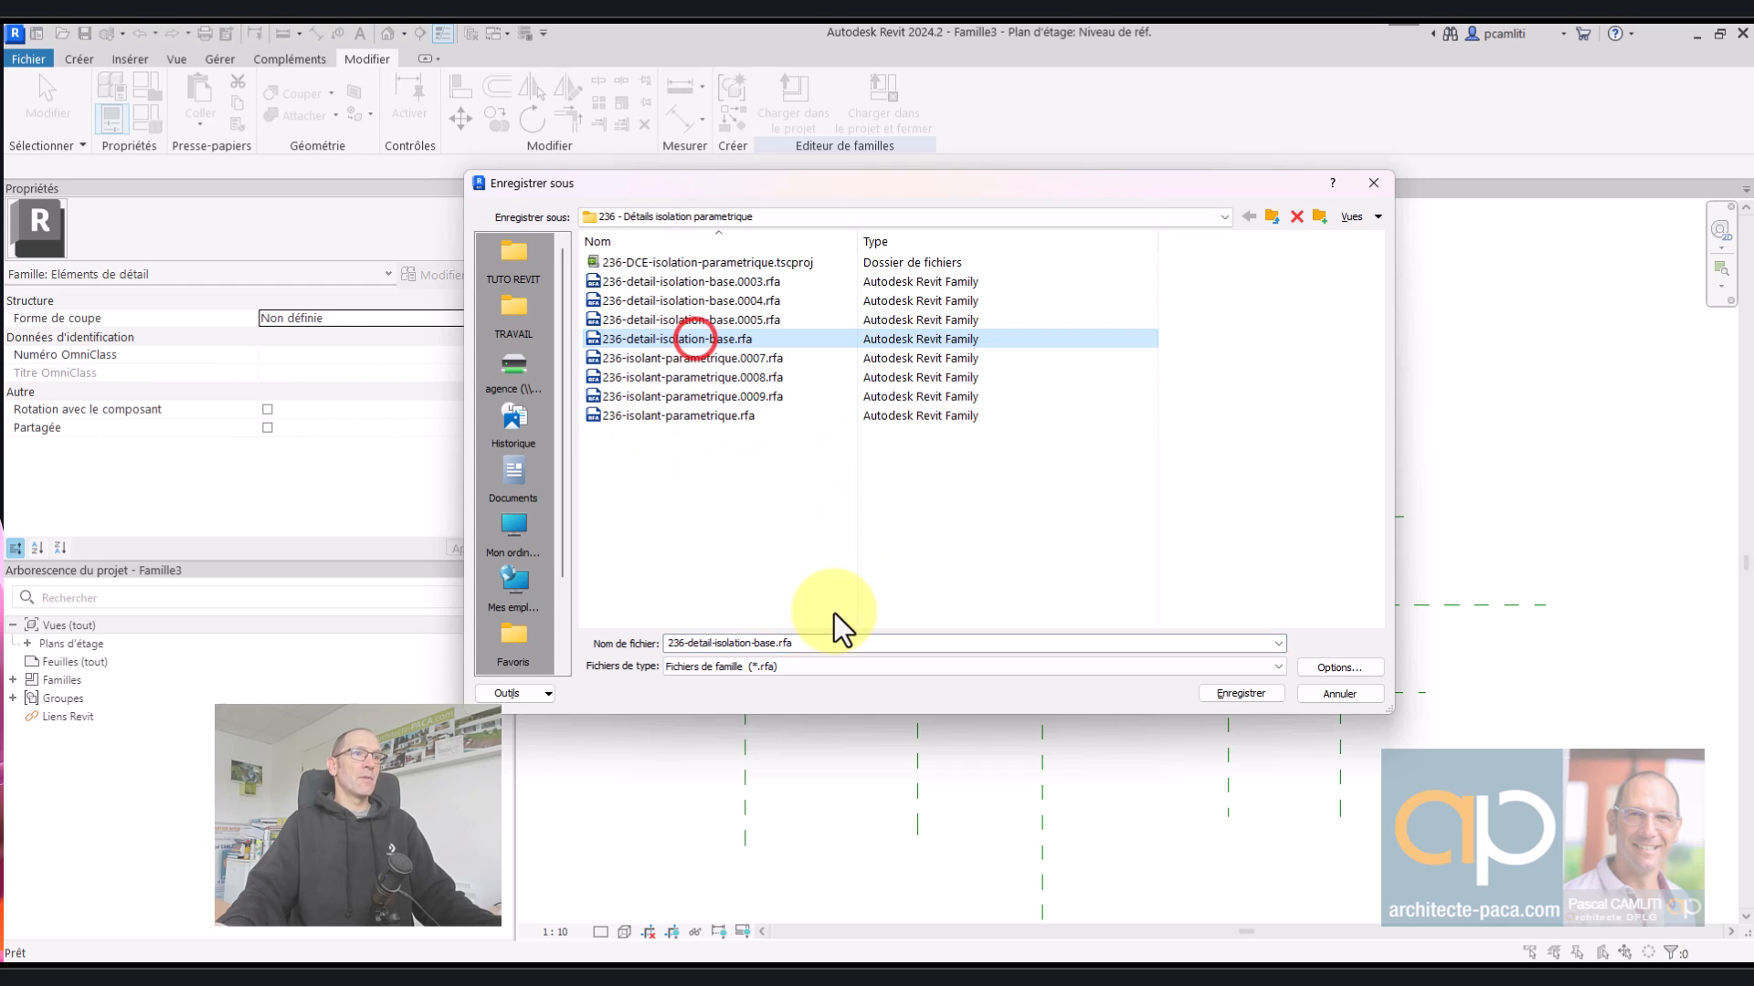
pyautogui.click(773, 643)
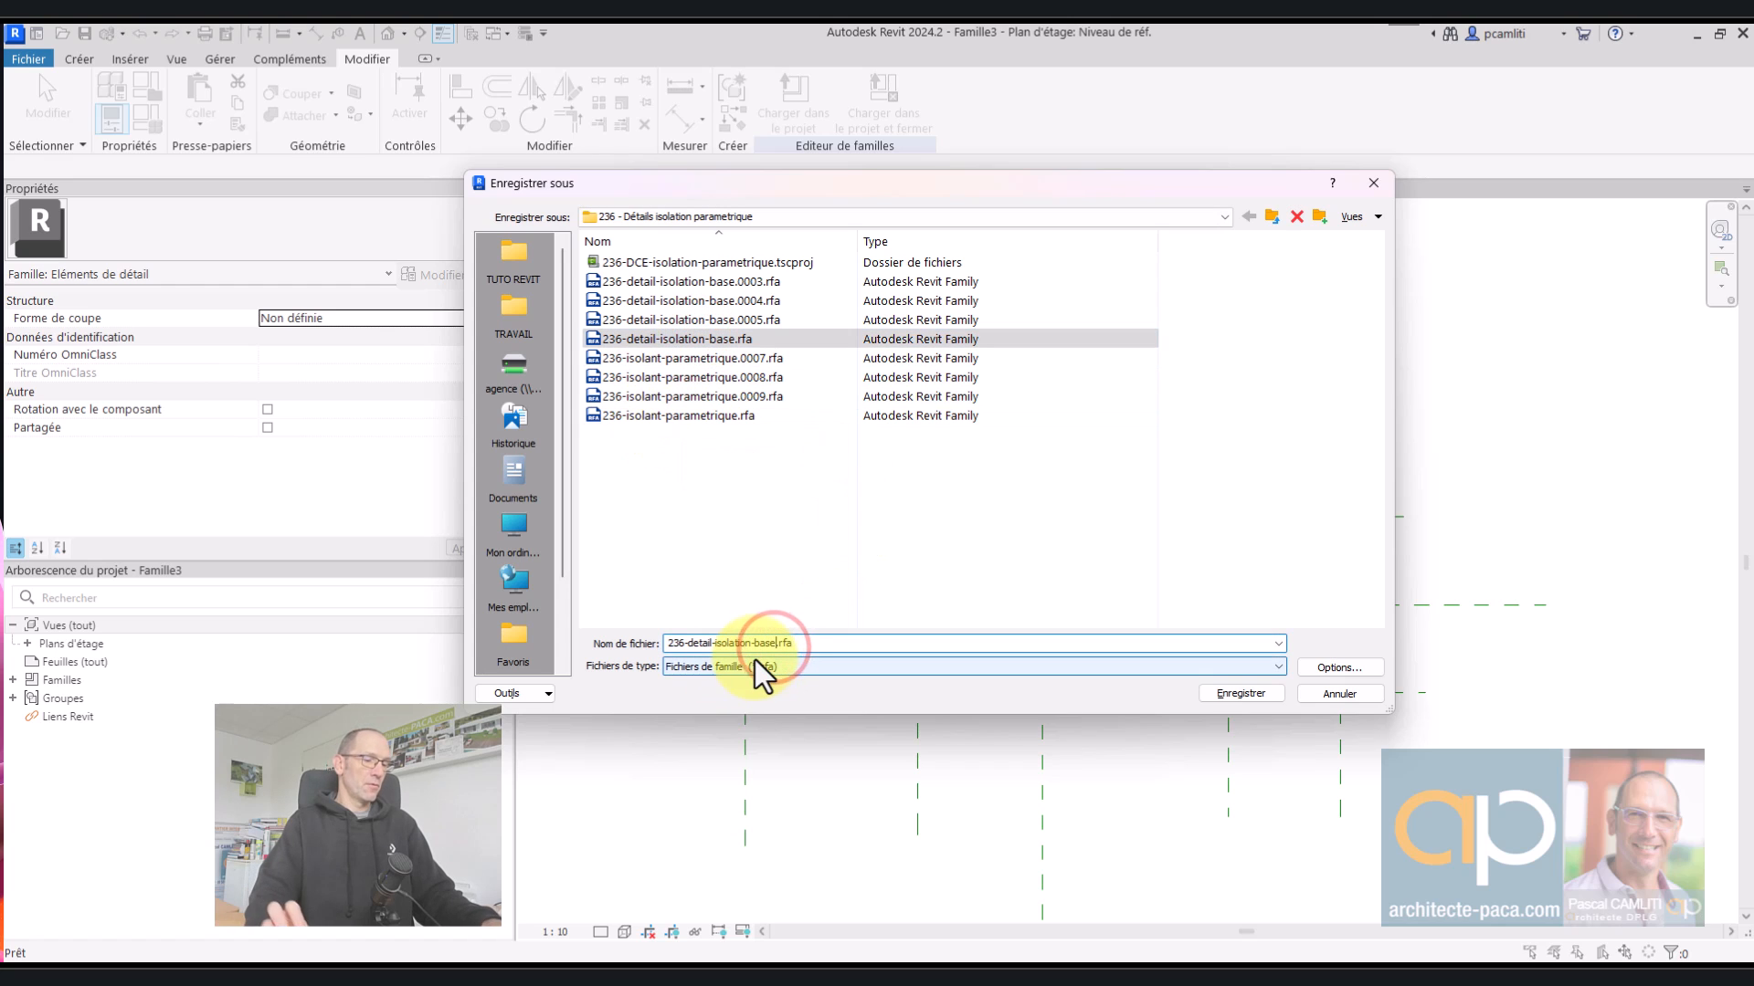
pyautogui.press('Return')
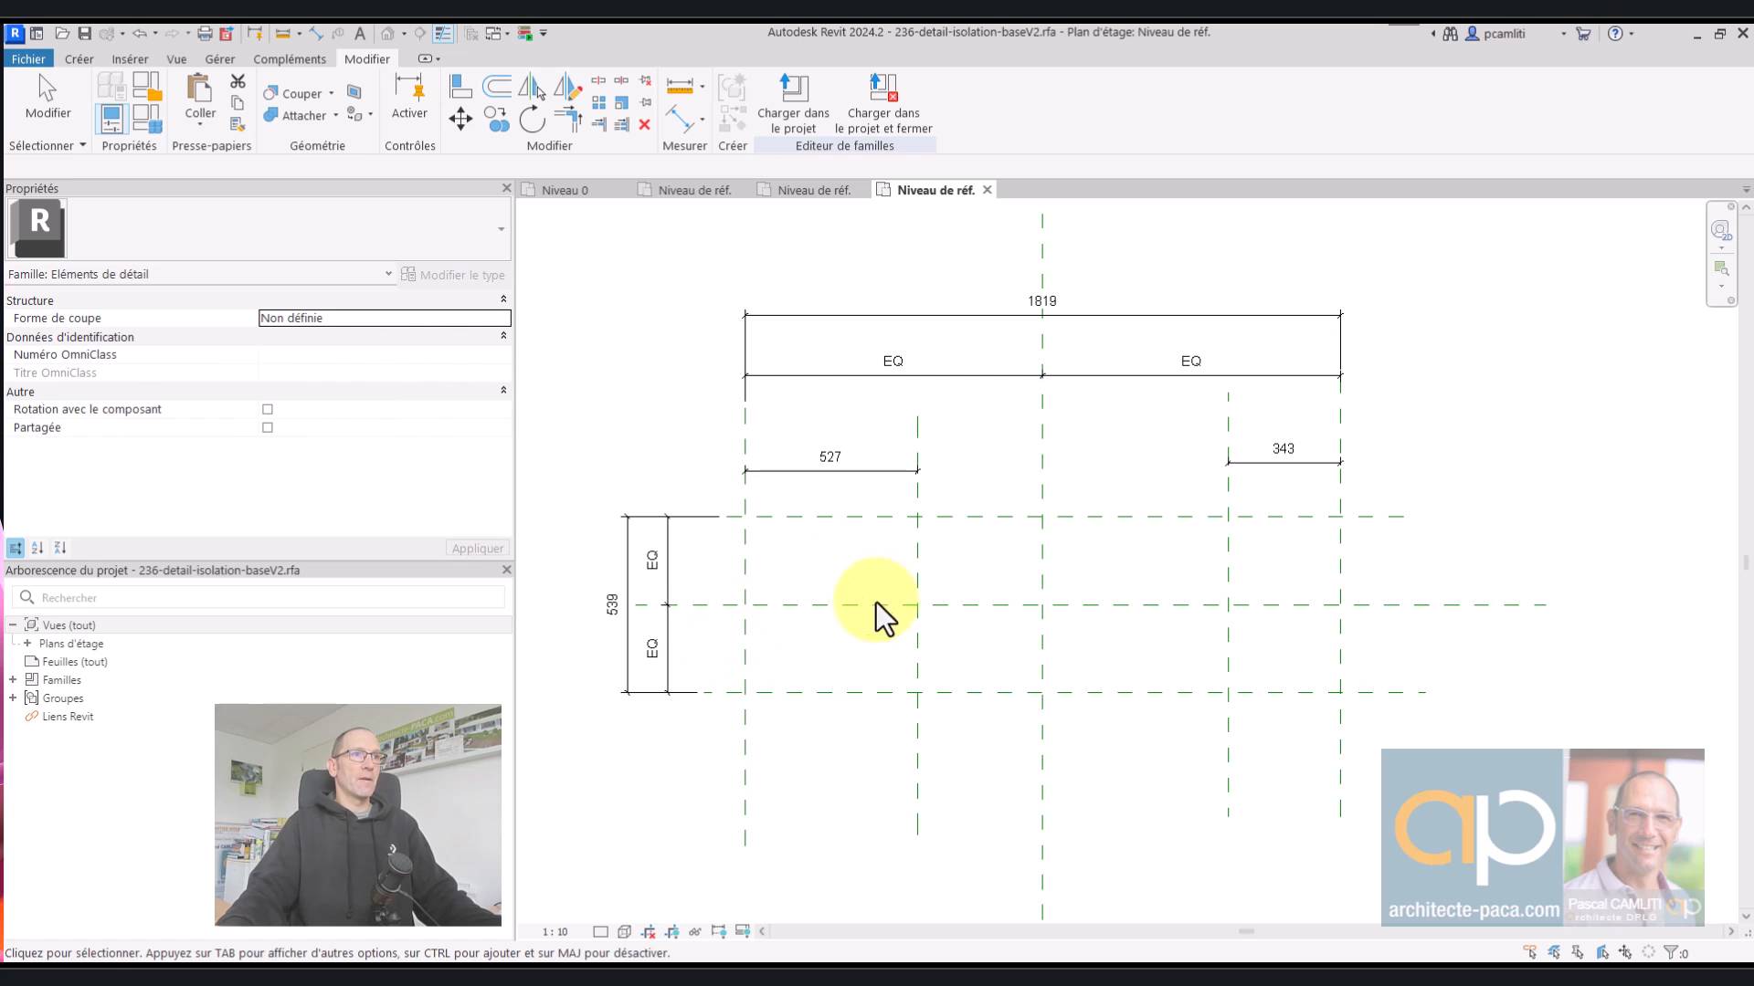
# - Label the dimension between the two left vertical planes with a new instance (Occurrence) family parameter named Rayon
pyautogui.click(880, 469)
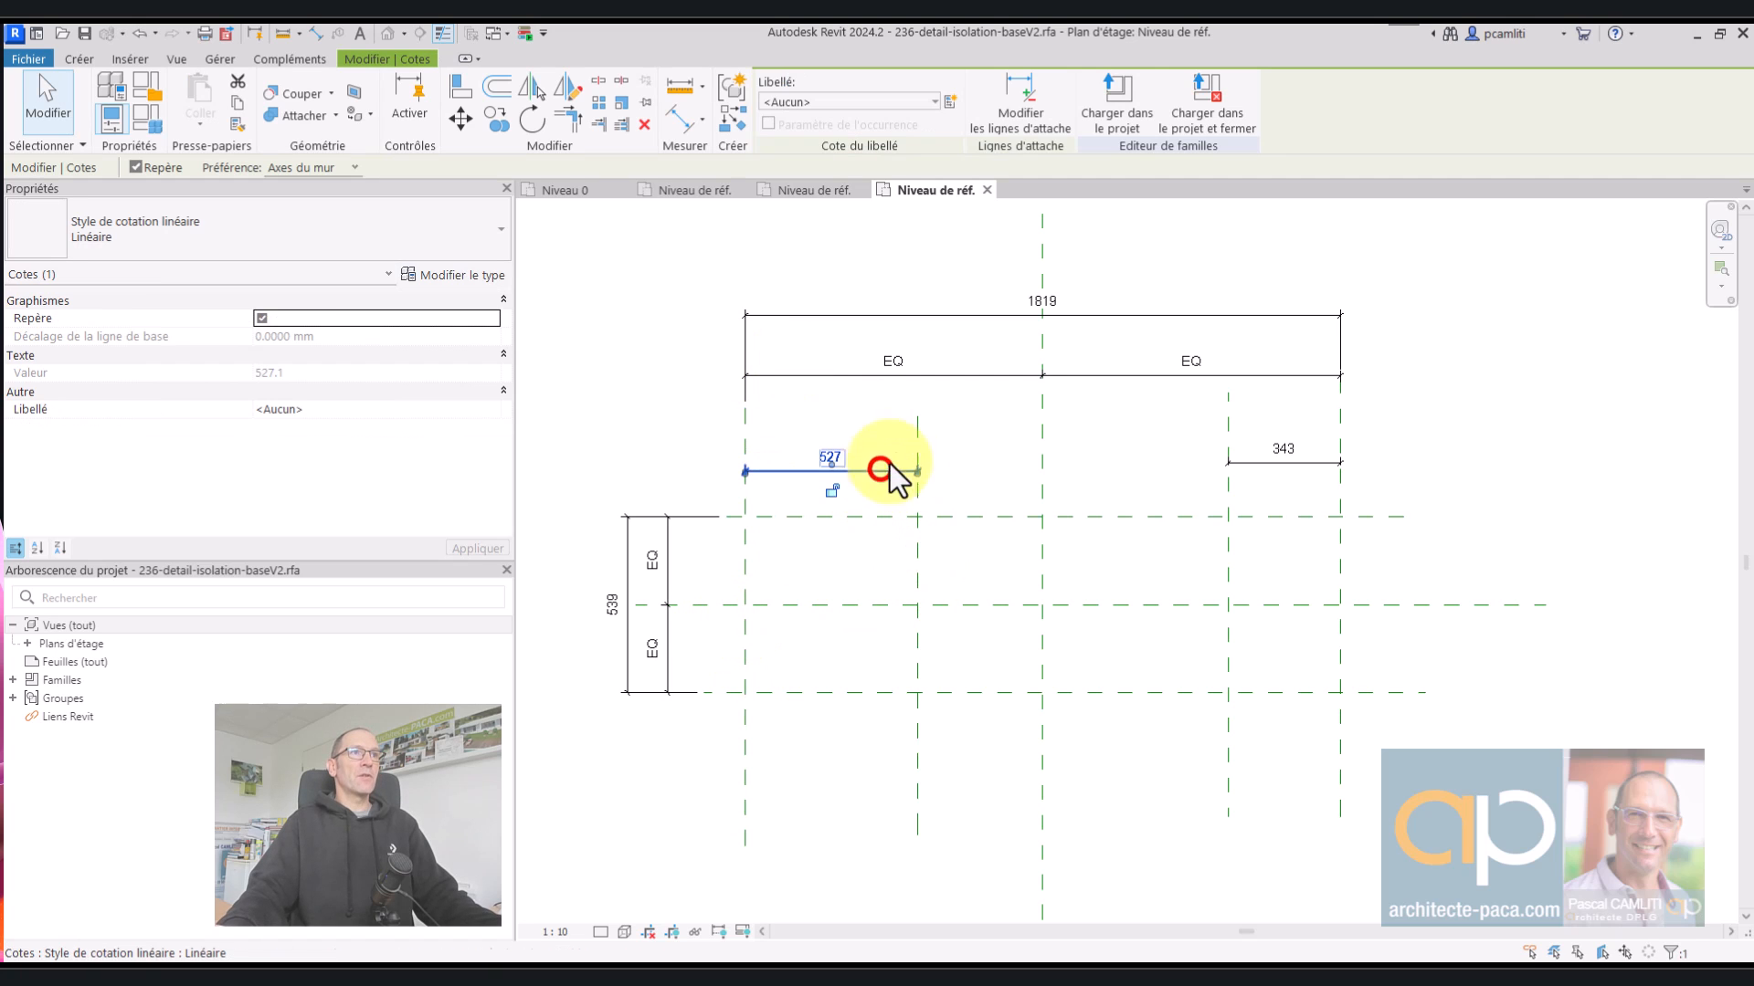
pyautogui.click(950, 99)
pyautogui.write('Rayon')
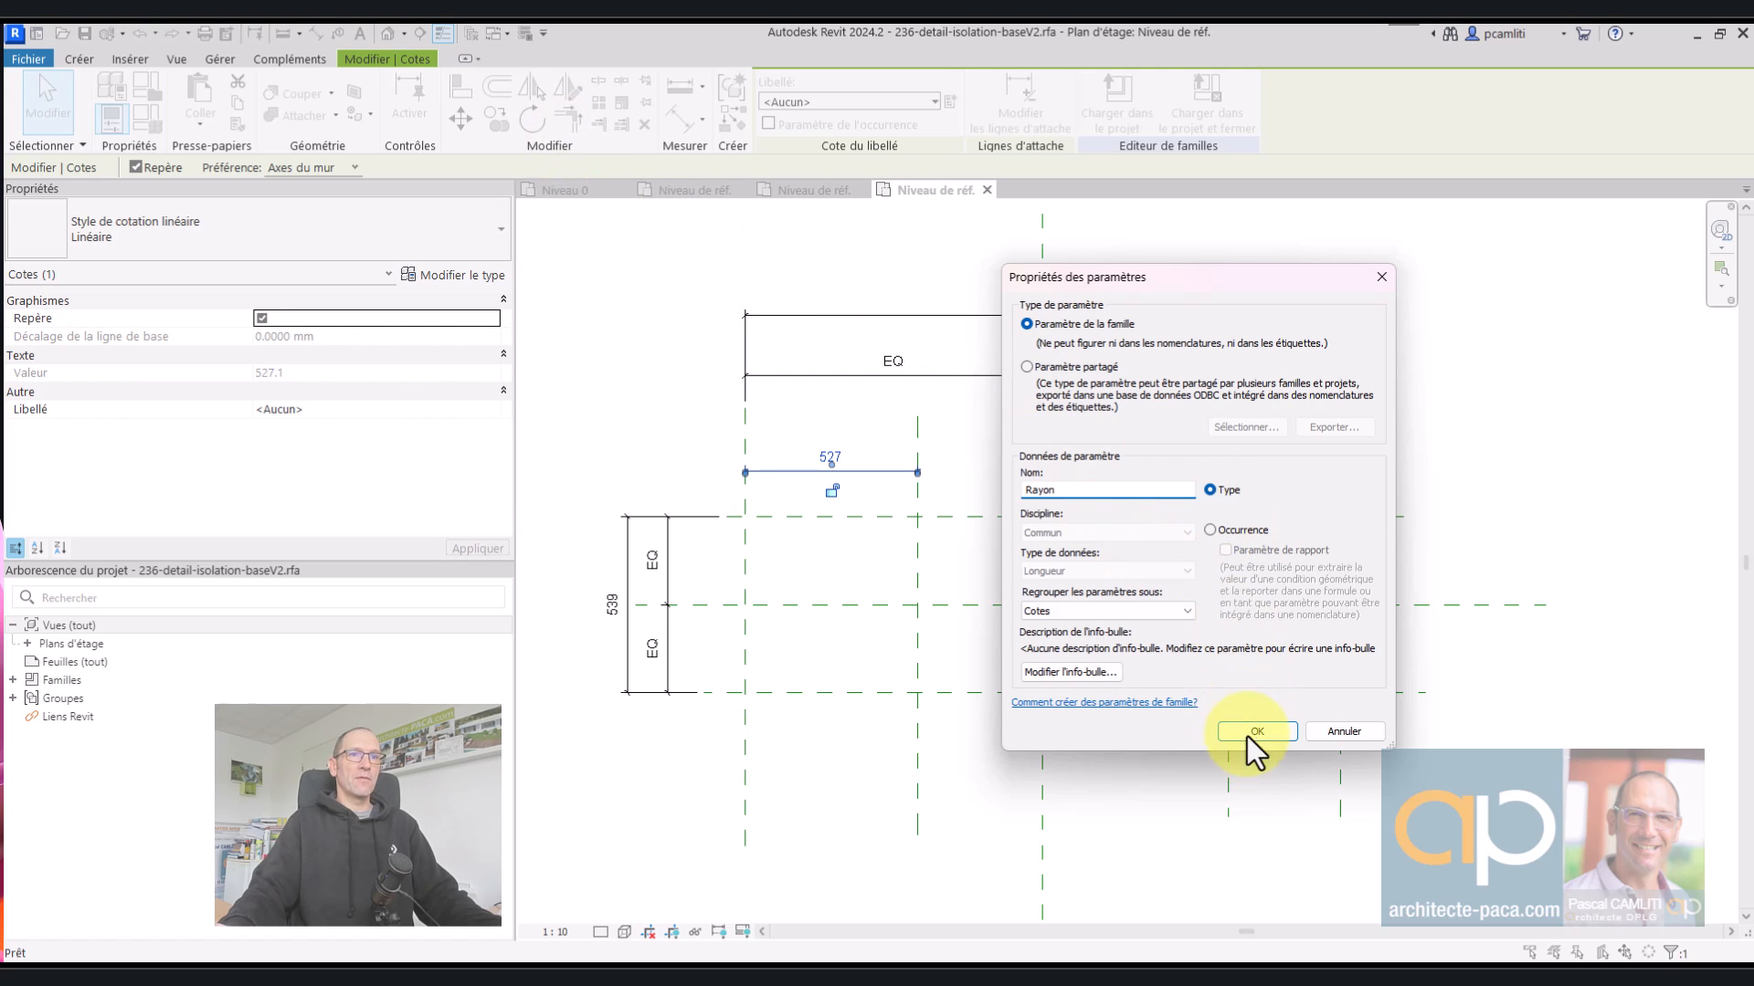
pyautogui.click(1234, 535)
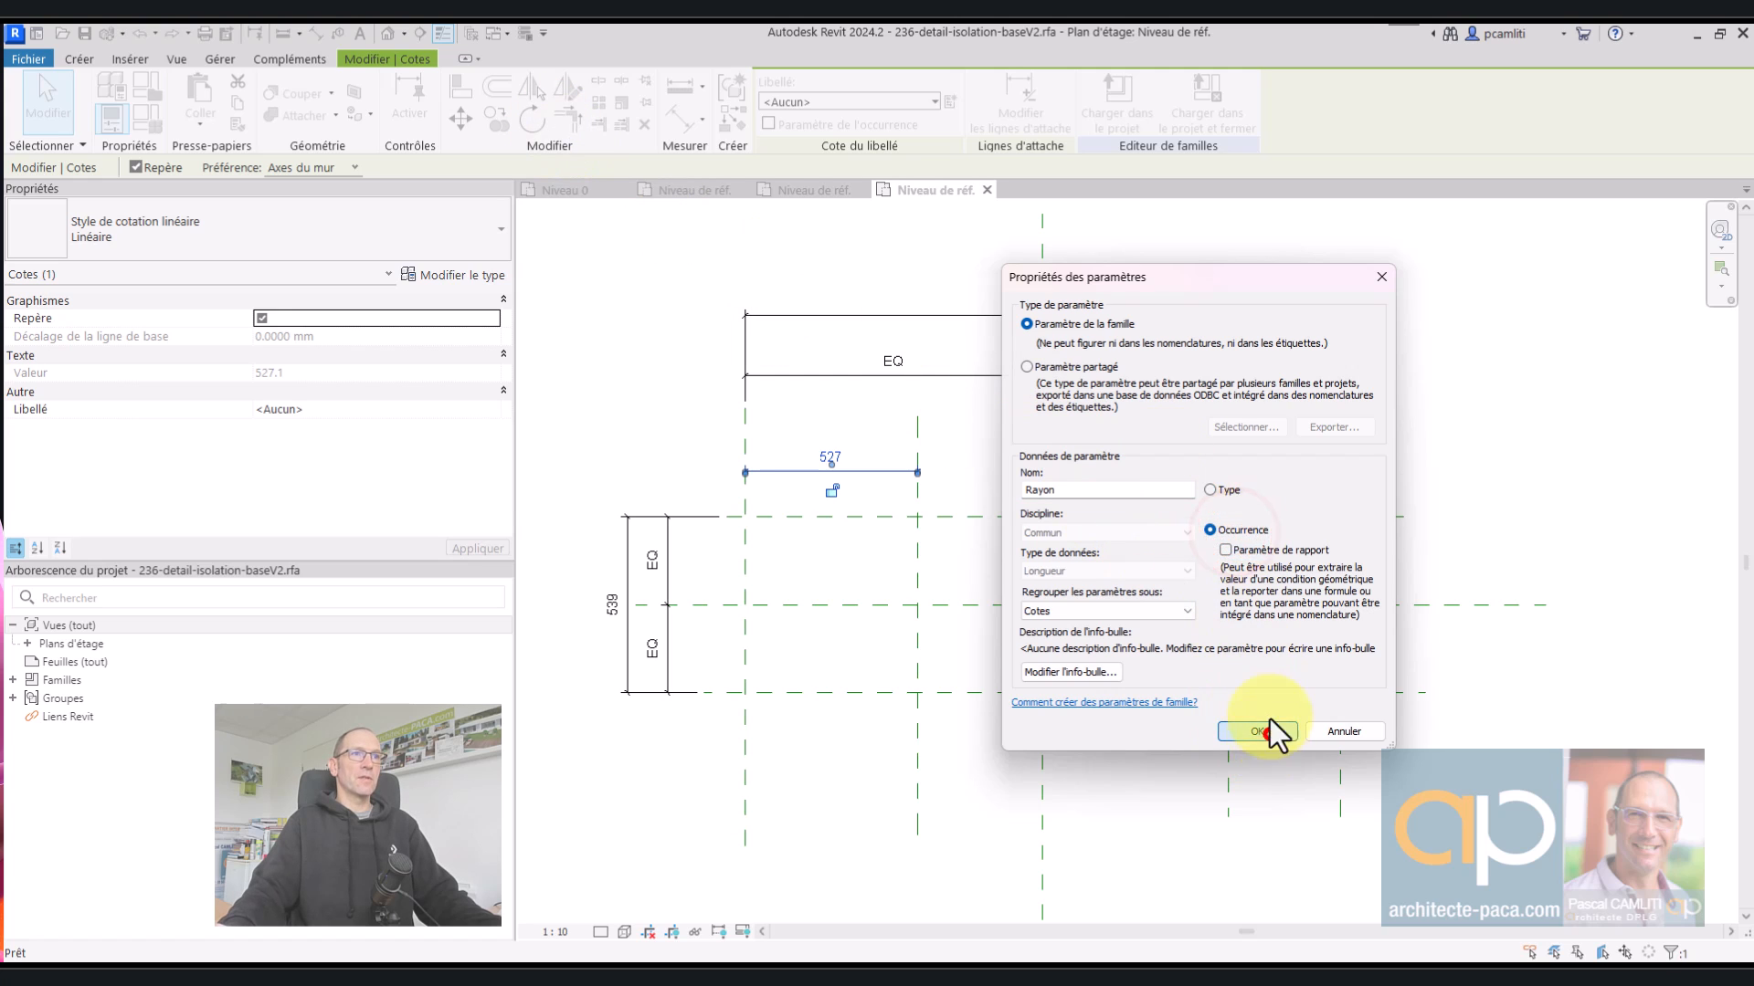
pyautogui.click(1268, 733)
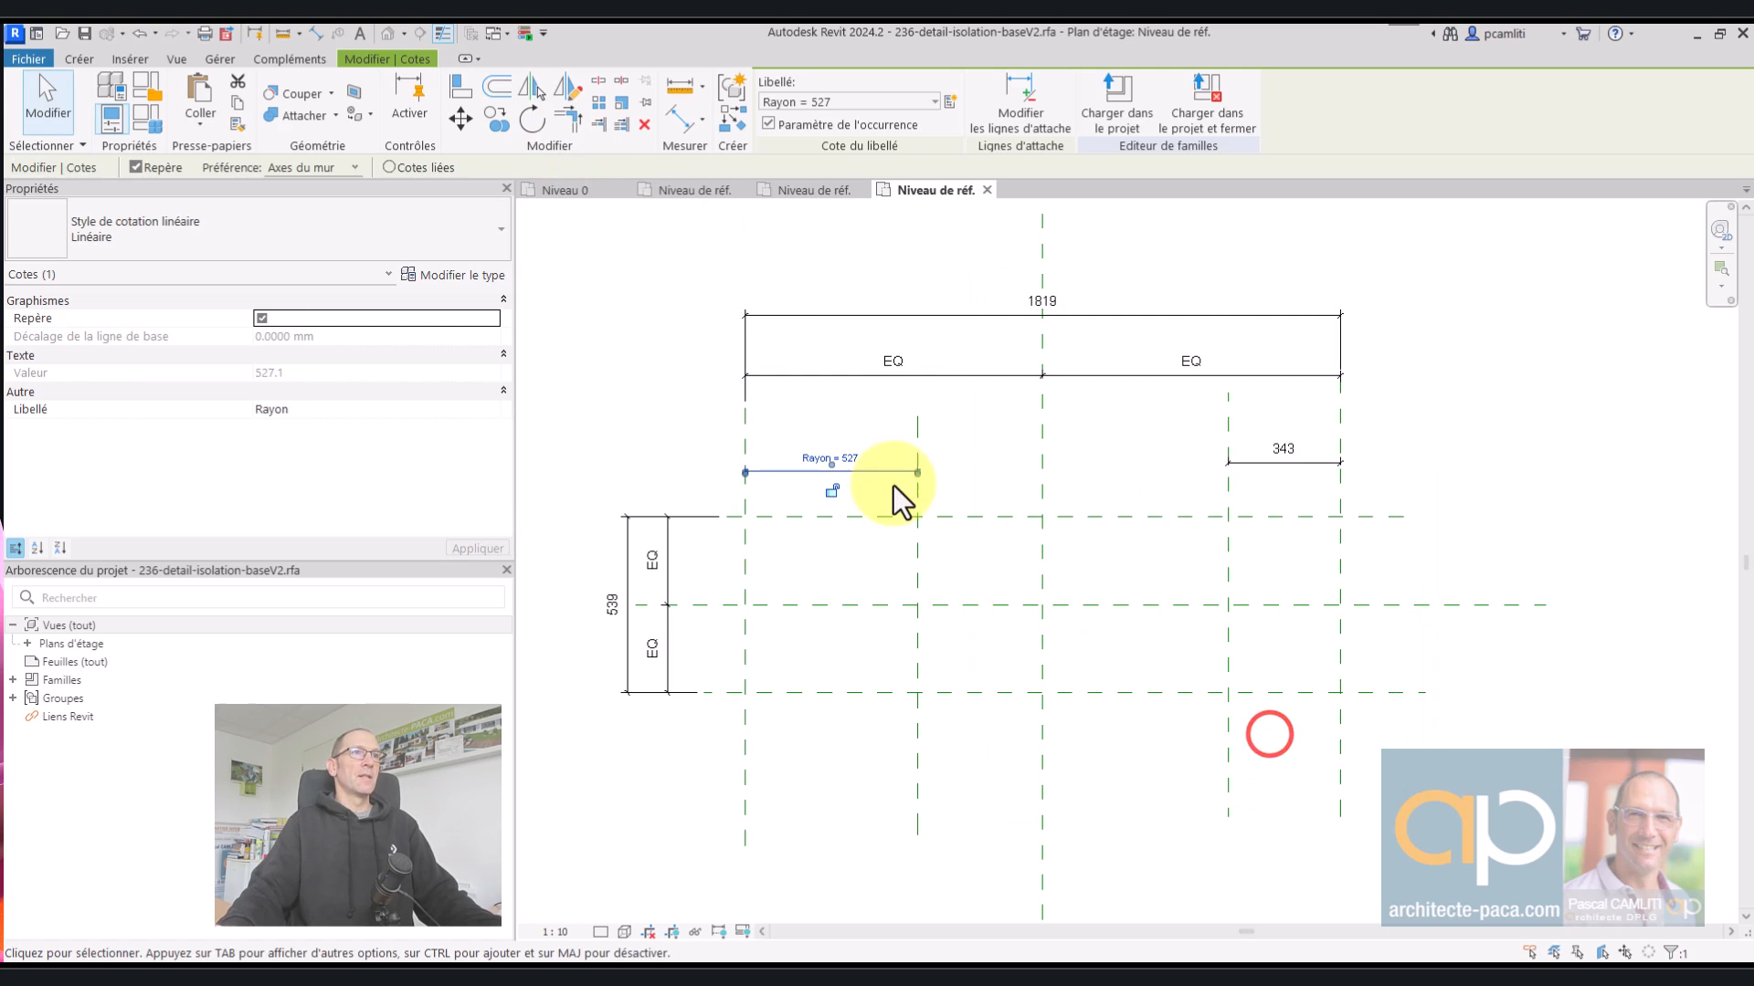
# - Check how the Rayon parameter is defined in the family types of the original 236-detail-isolation-base family
pyautogui.click(676, 192)
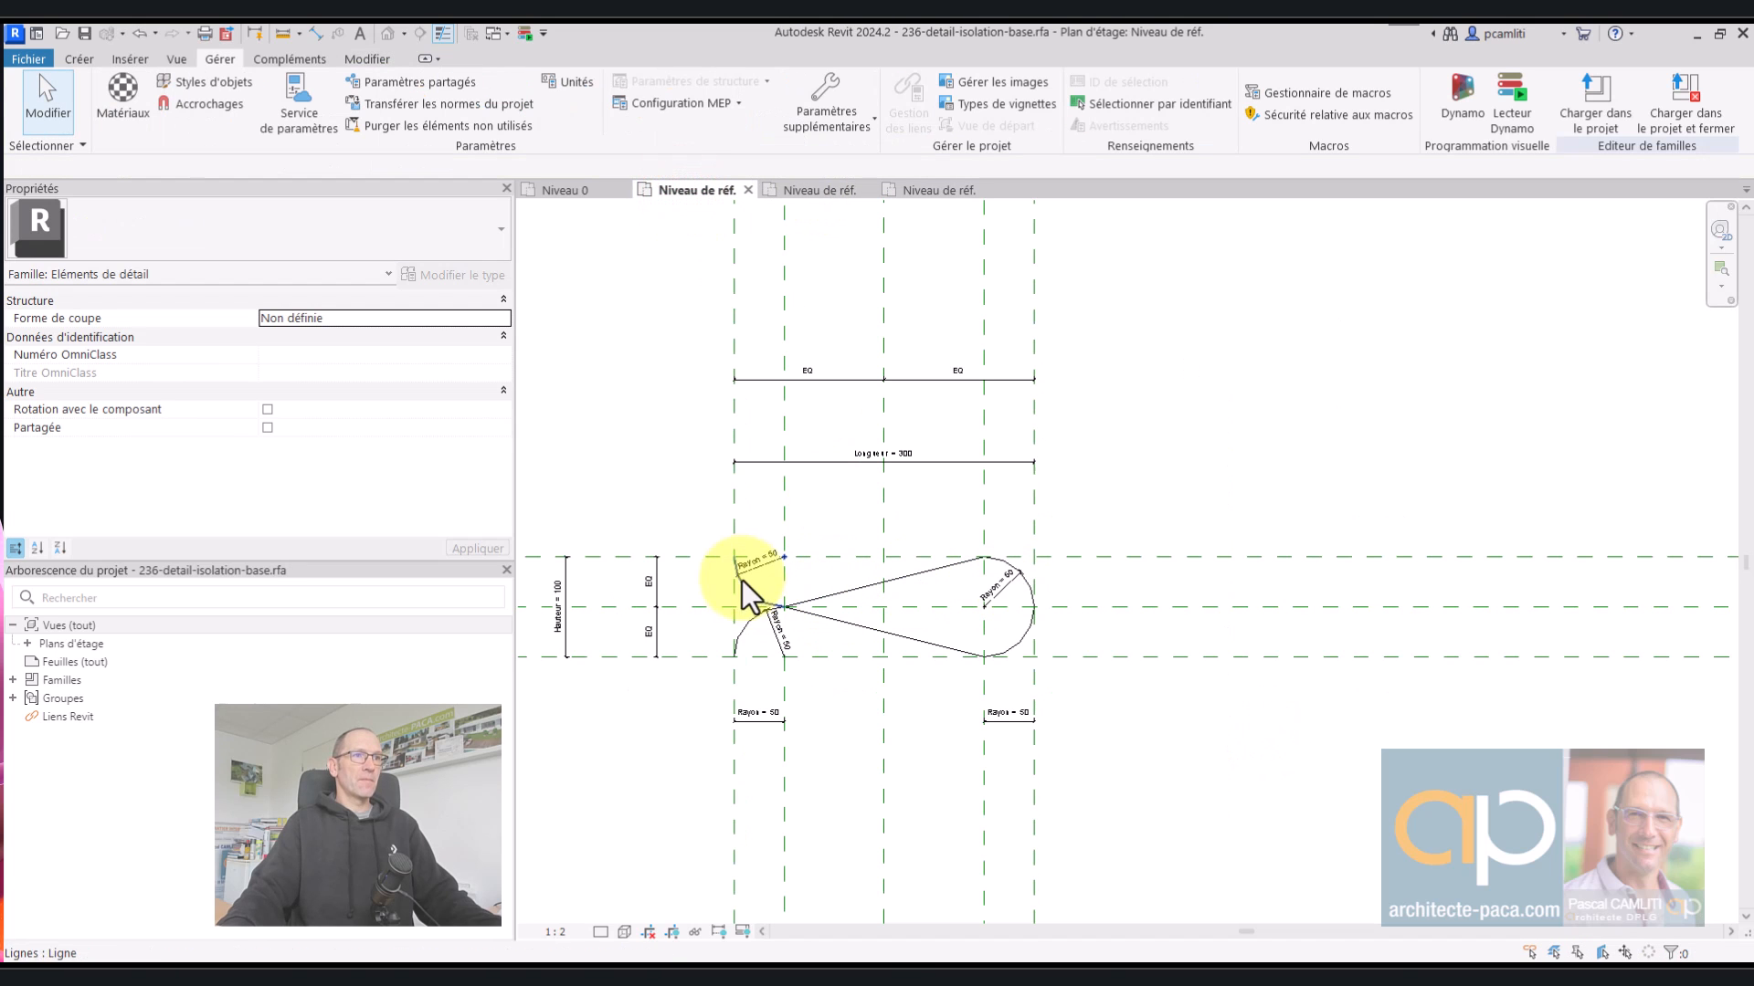
pyautogui.click(762, 573)
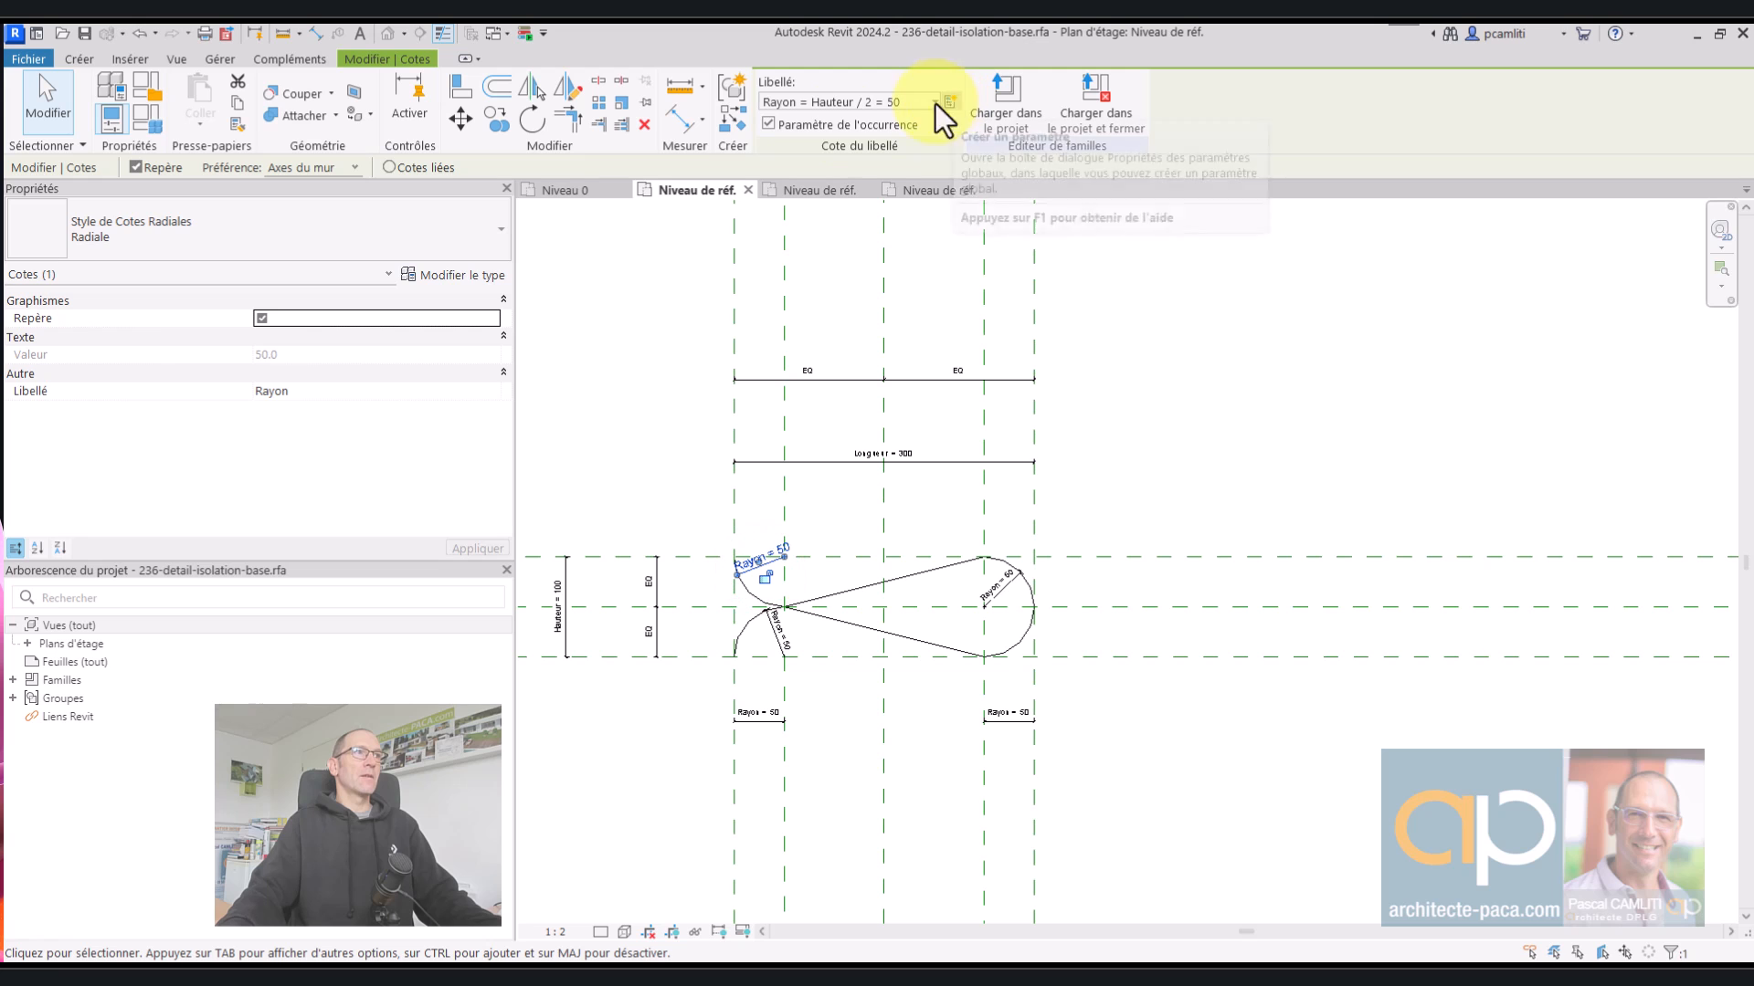
pyautogui.click(146, 117)
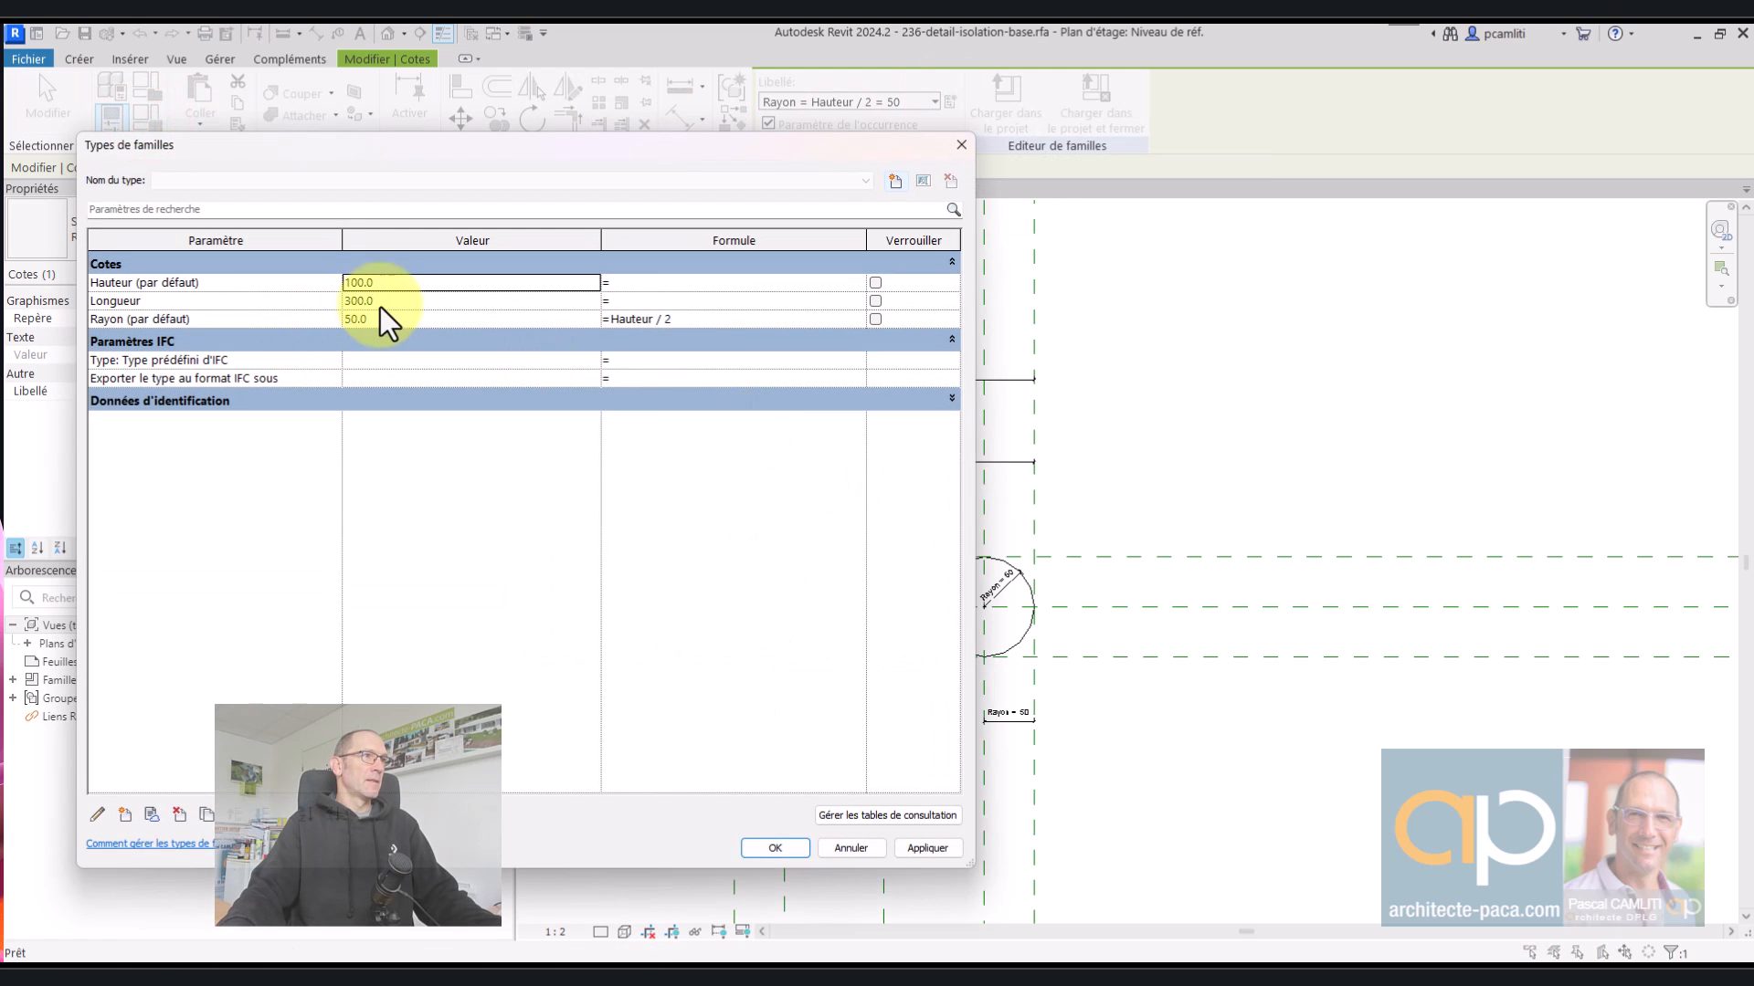
pyautogui.click(256, 320)
pyautogui.click(96, 814)
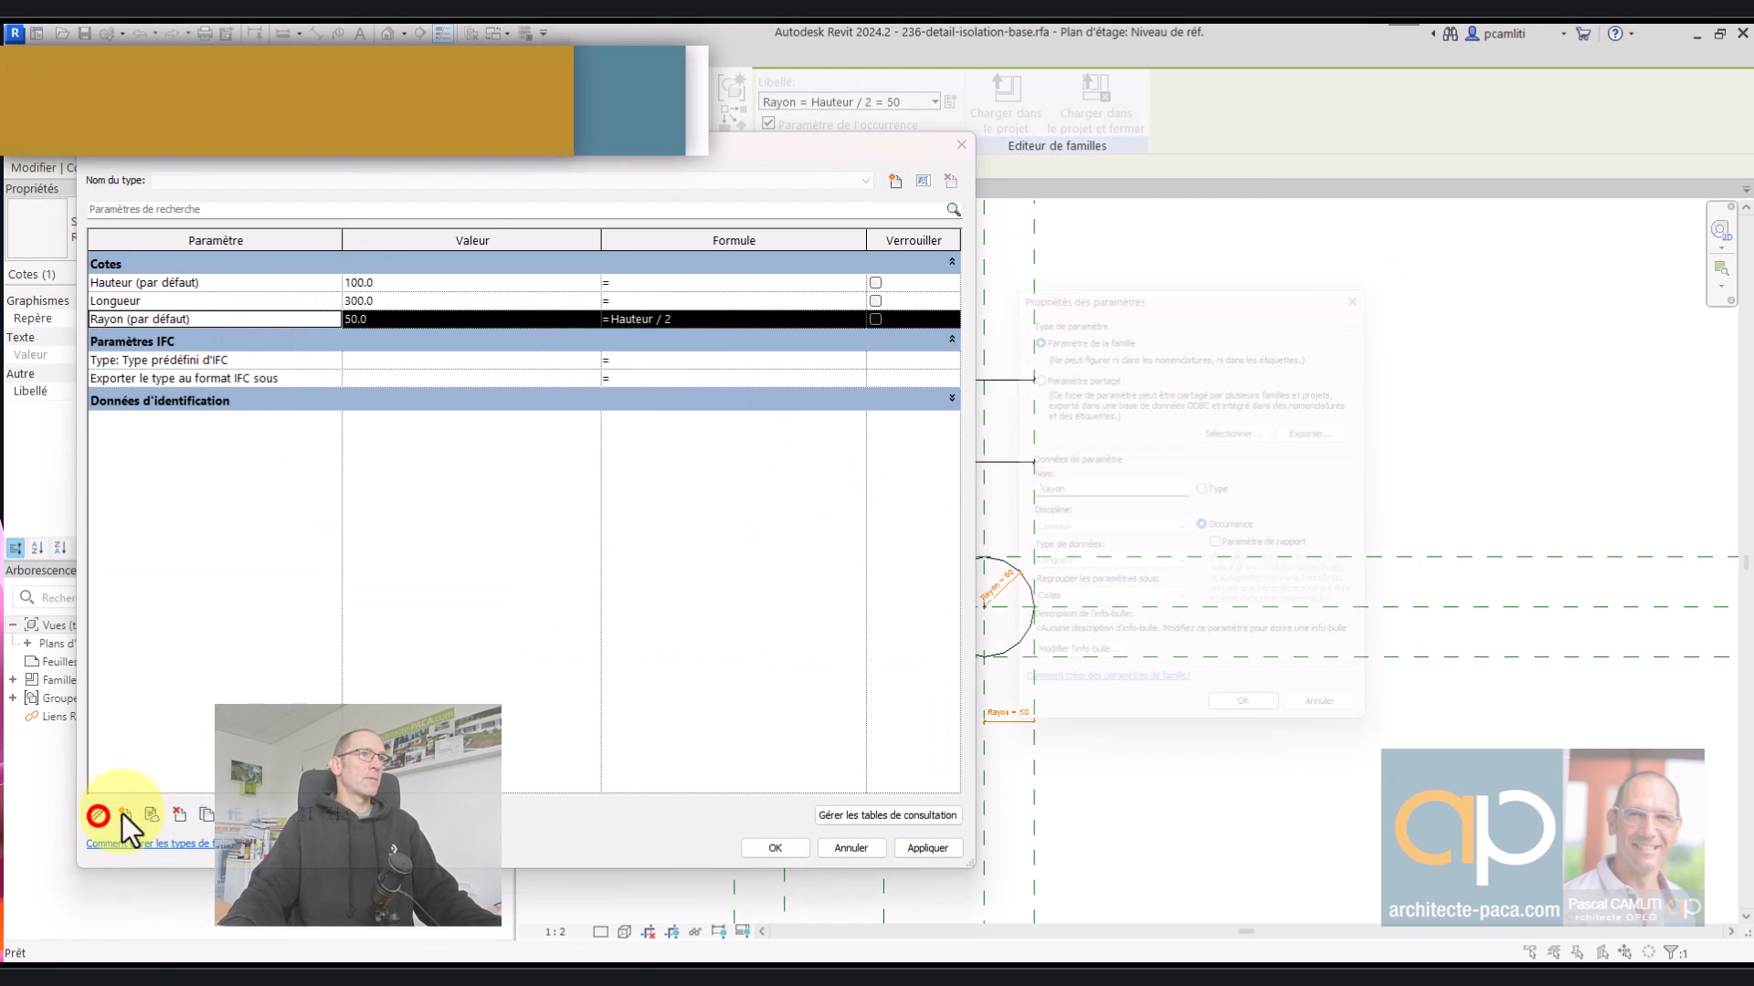
pyautogui.click(1335, 730)
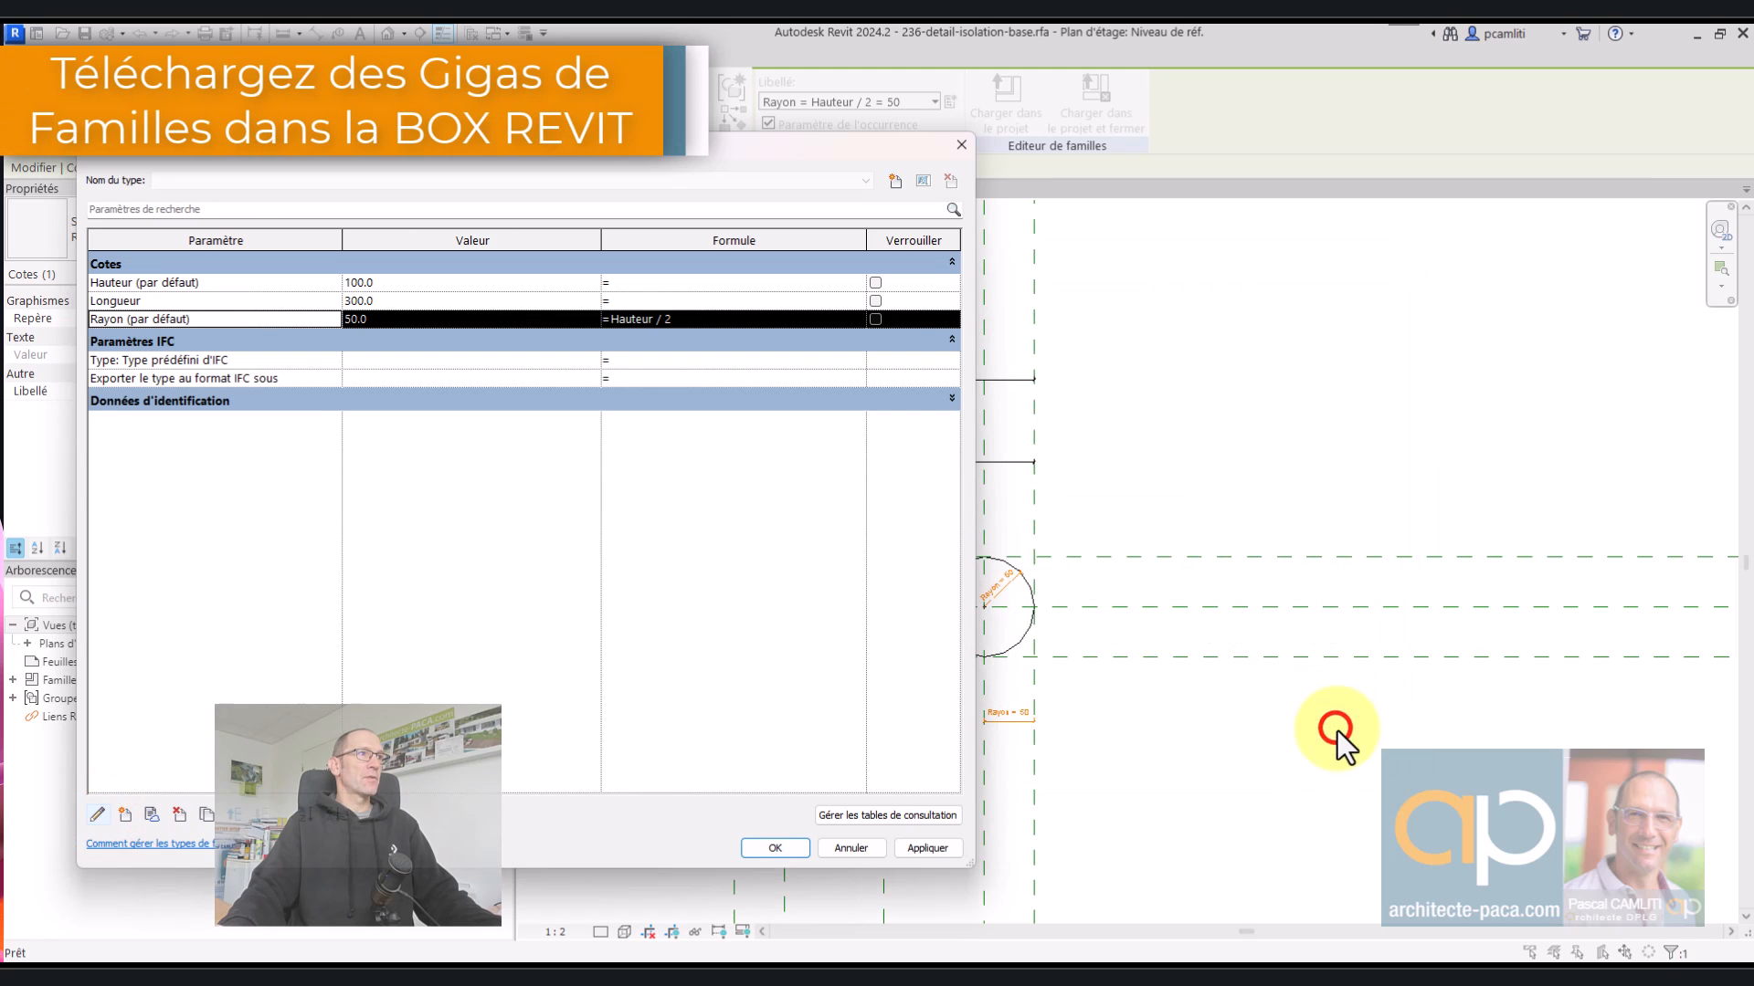
pyautogui.click(276, 284)
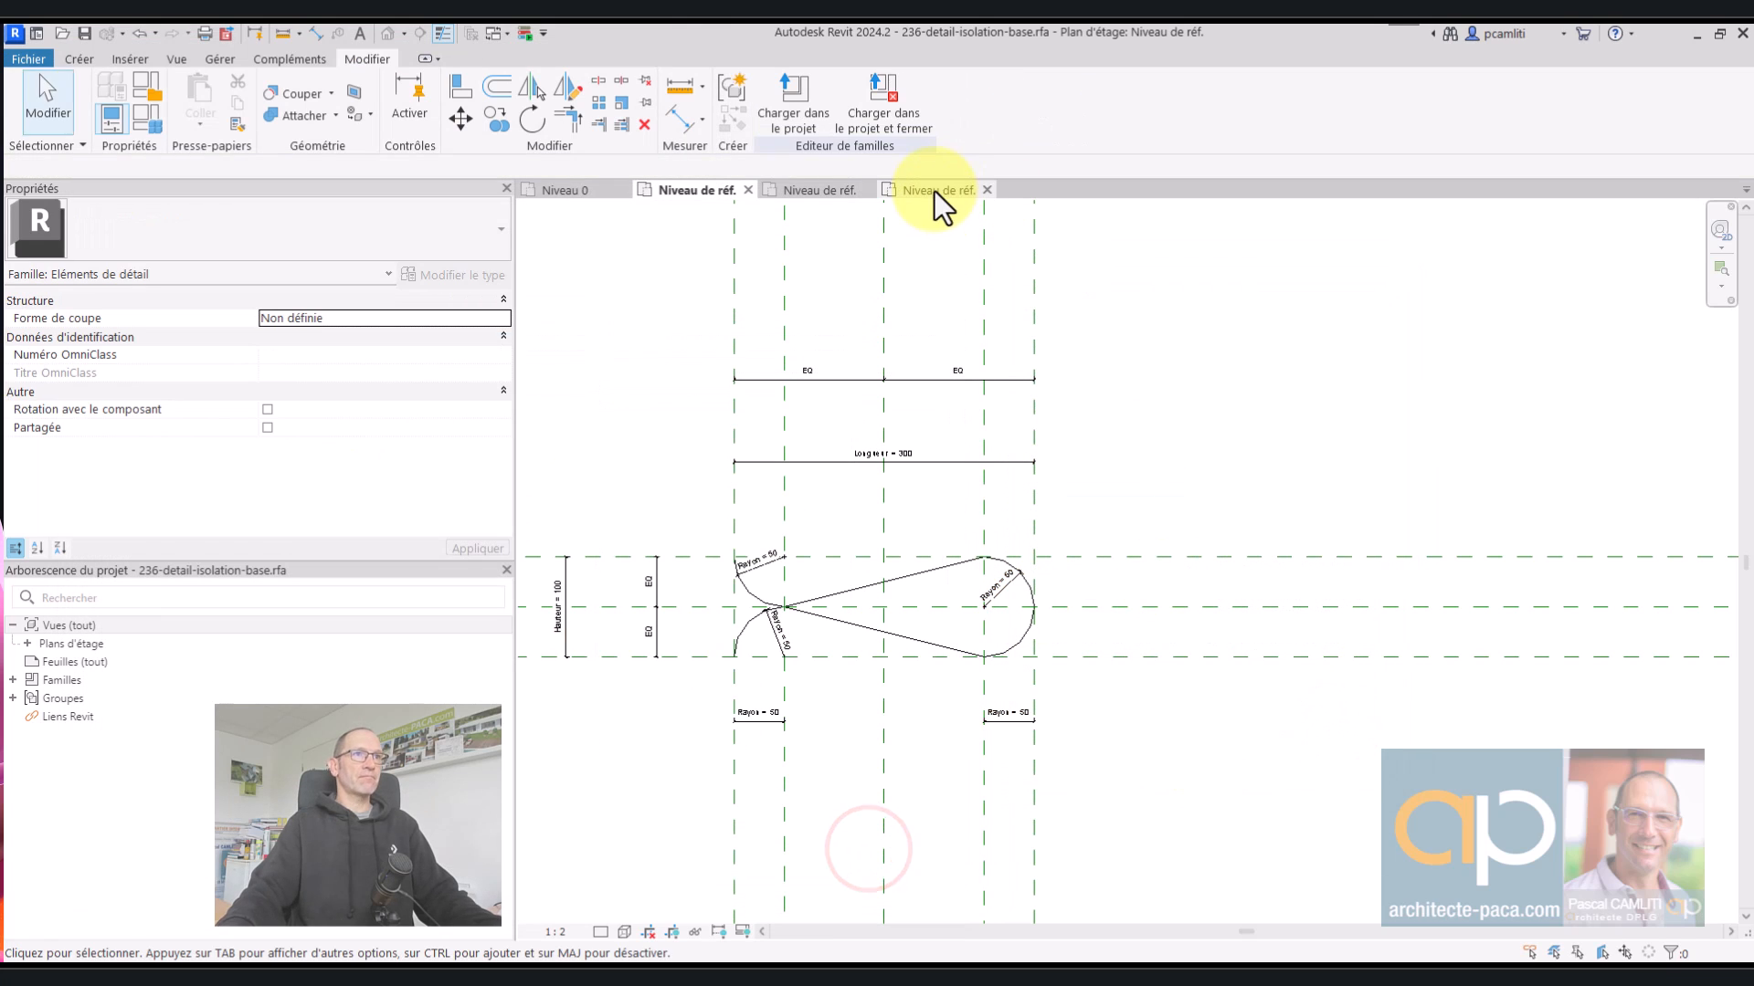
# - Return to the 236-detail-isolation-baseV2 family and set the Rayon parameter to 50 in its family types
pyautogui.click(934, 190)
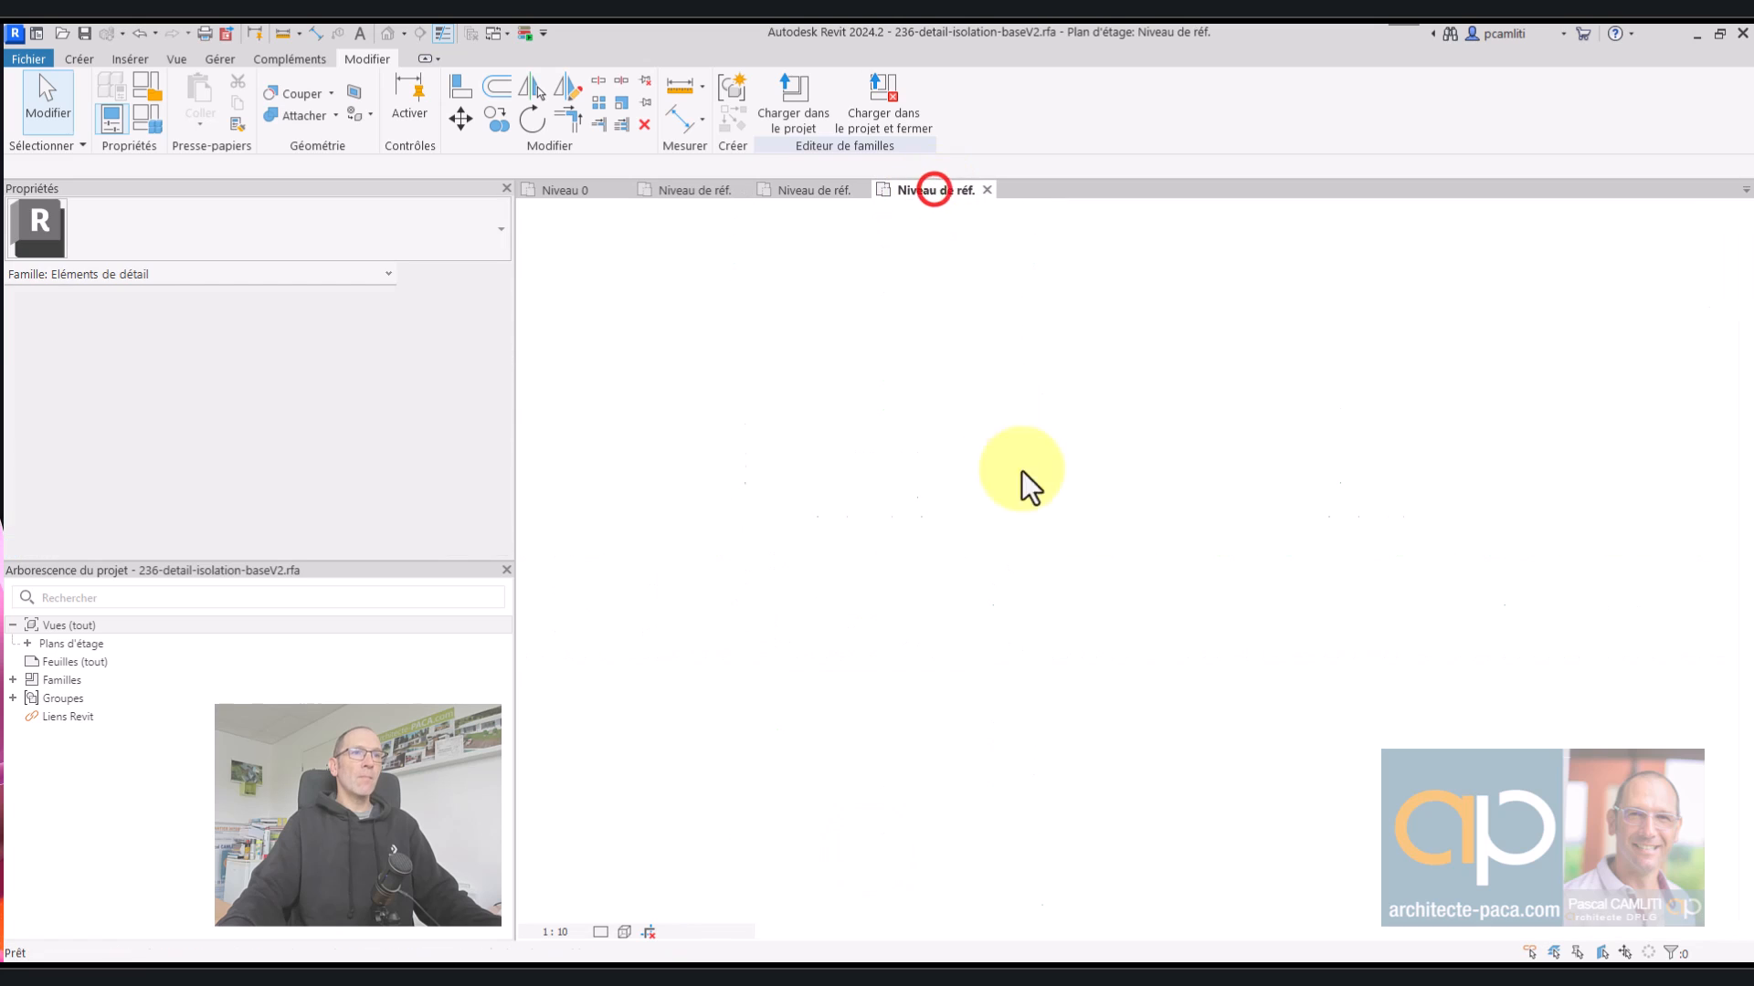
pyautogui.moveTo(996, 577); pyautogui.dragTo(1041, 572, button='middle')
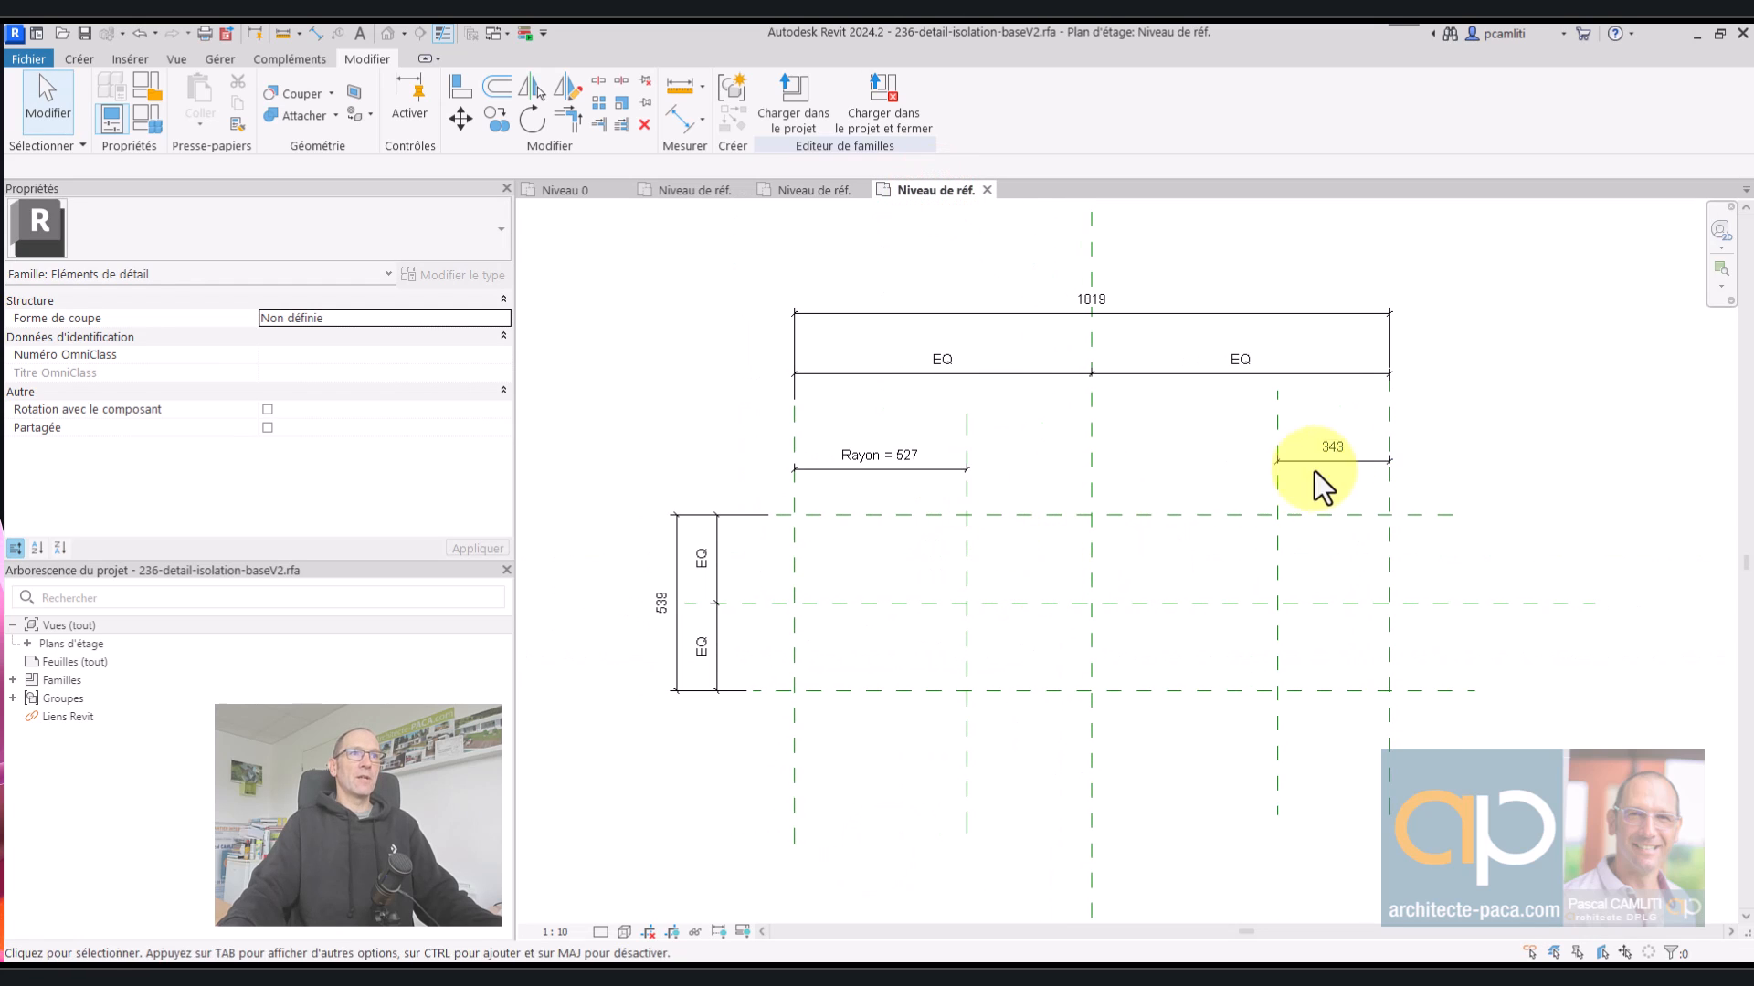
pyautogui.click(149, 126)
pyautogui.write('50')
pyautogui.press('Tab')
pyautogui.click(929, 854)
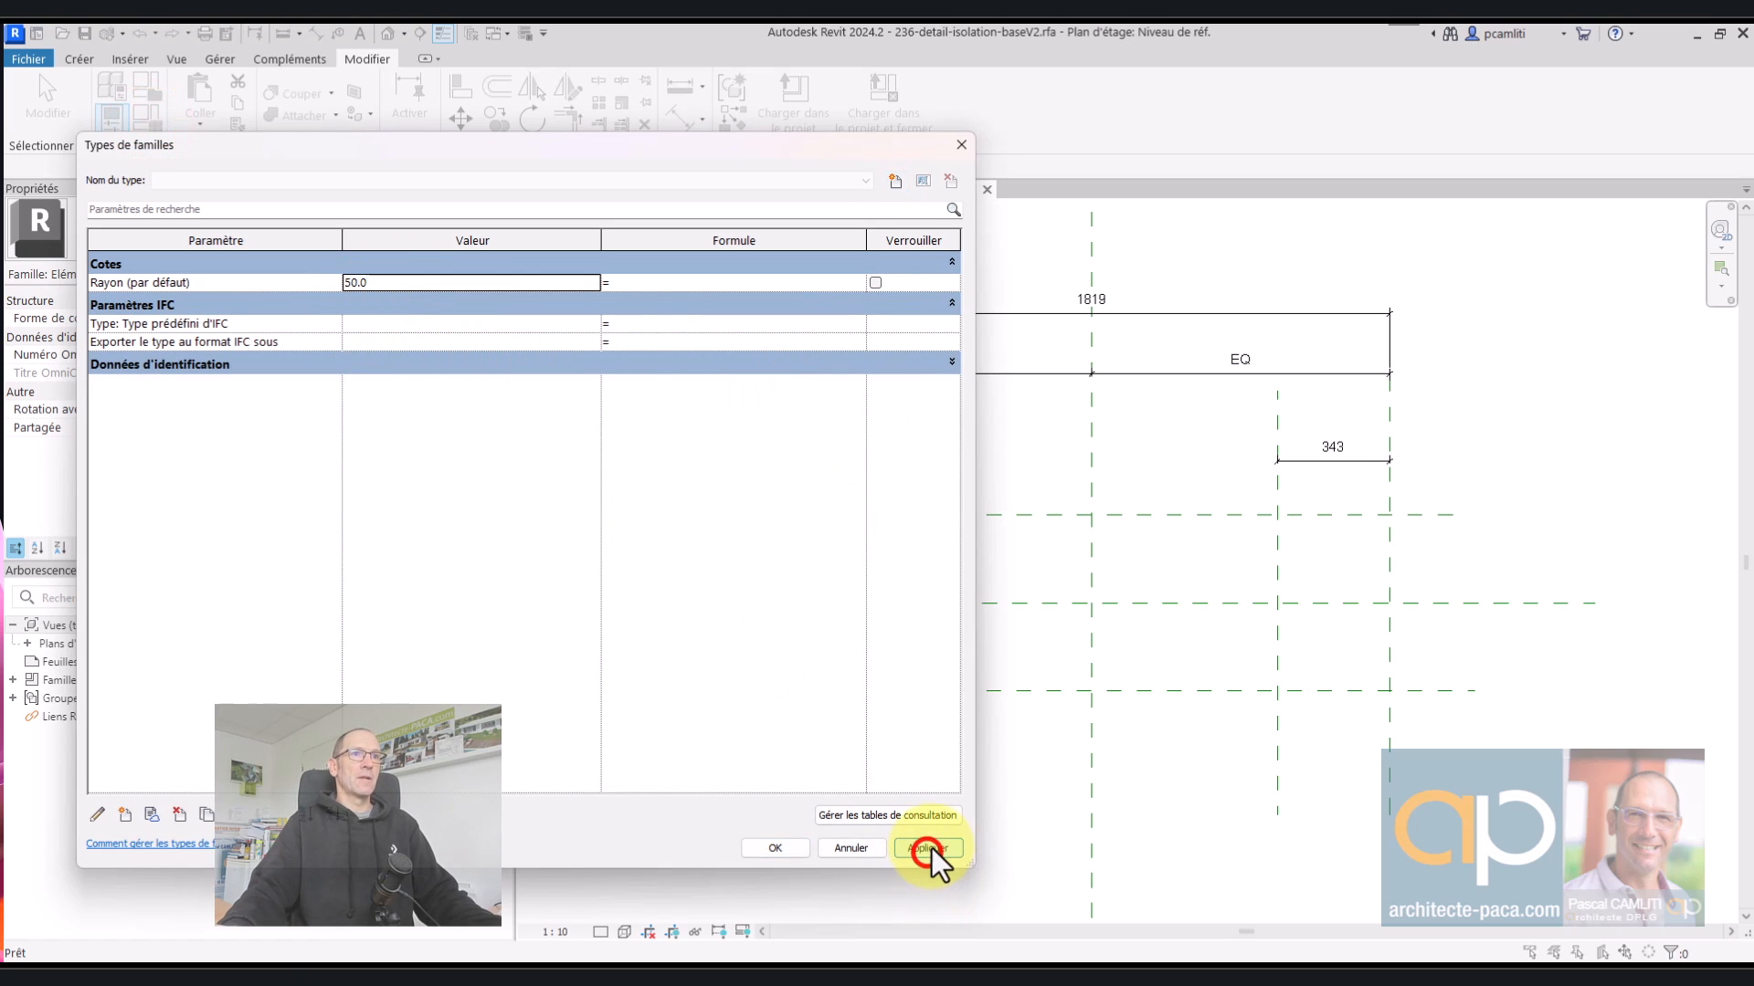
pyautogui.click(774, 848)
pyautogui.scroll(1, 820, 500)
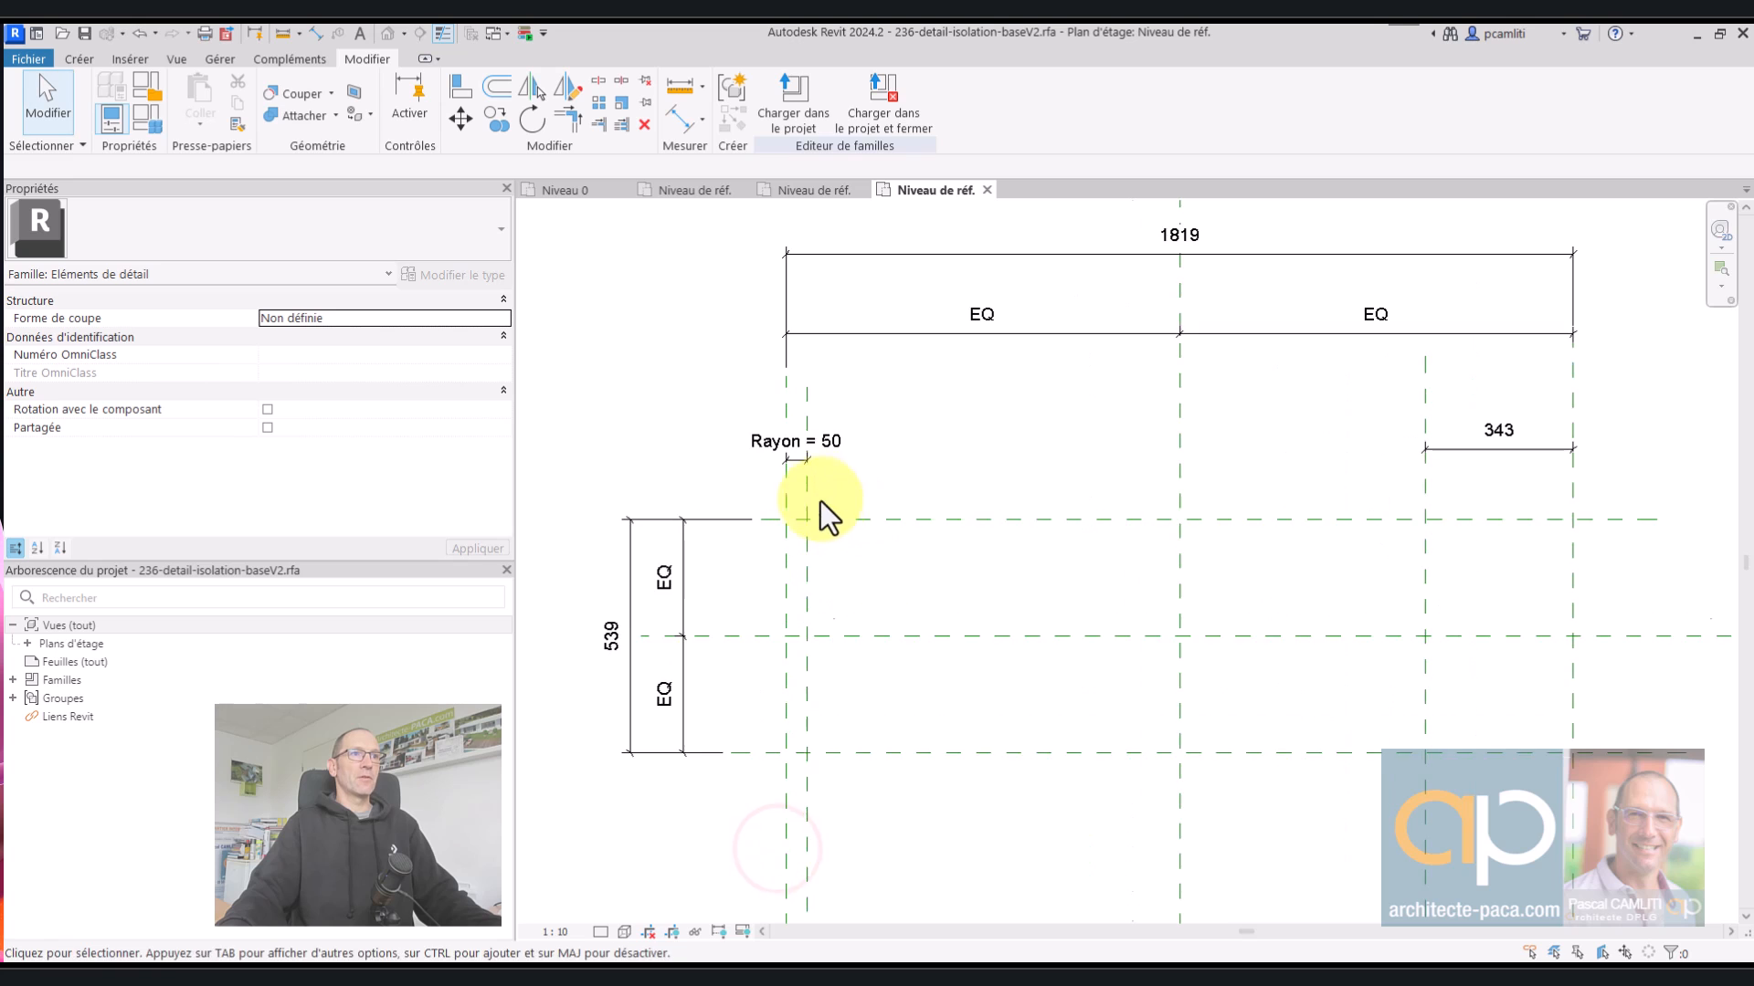
pyautogui.scroll(-1, 1185, 519)
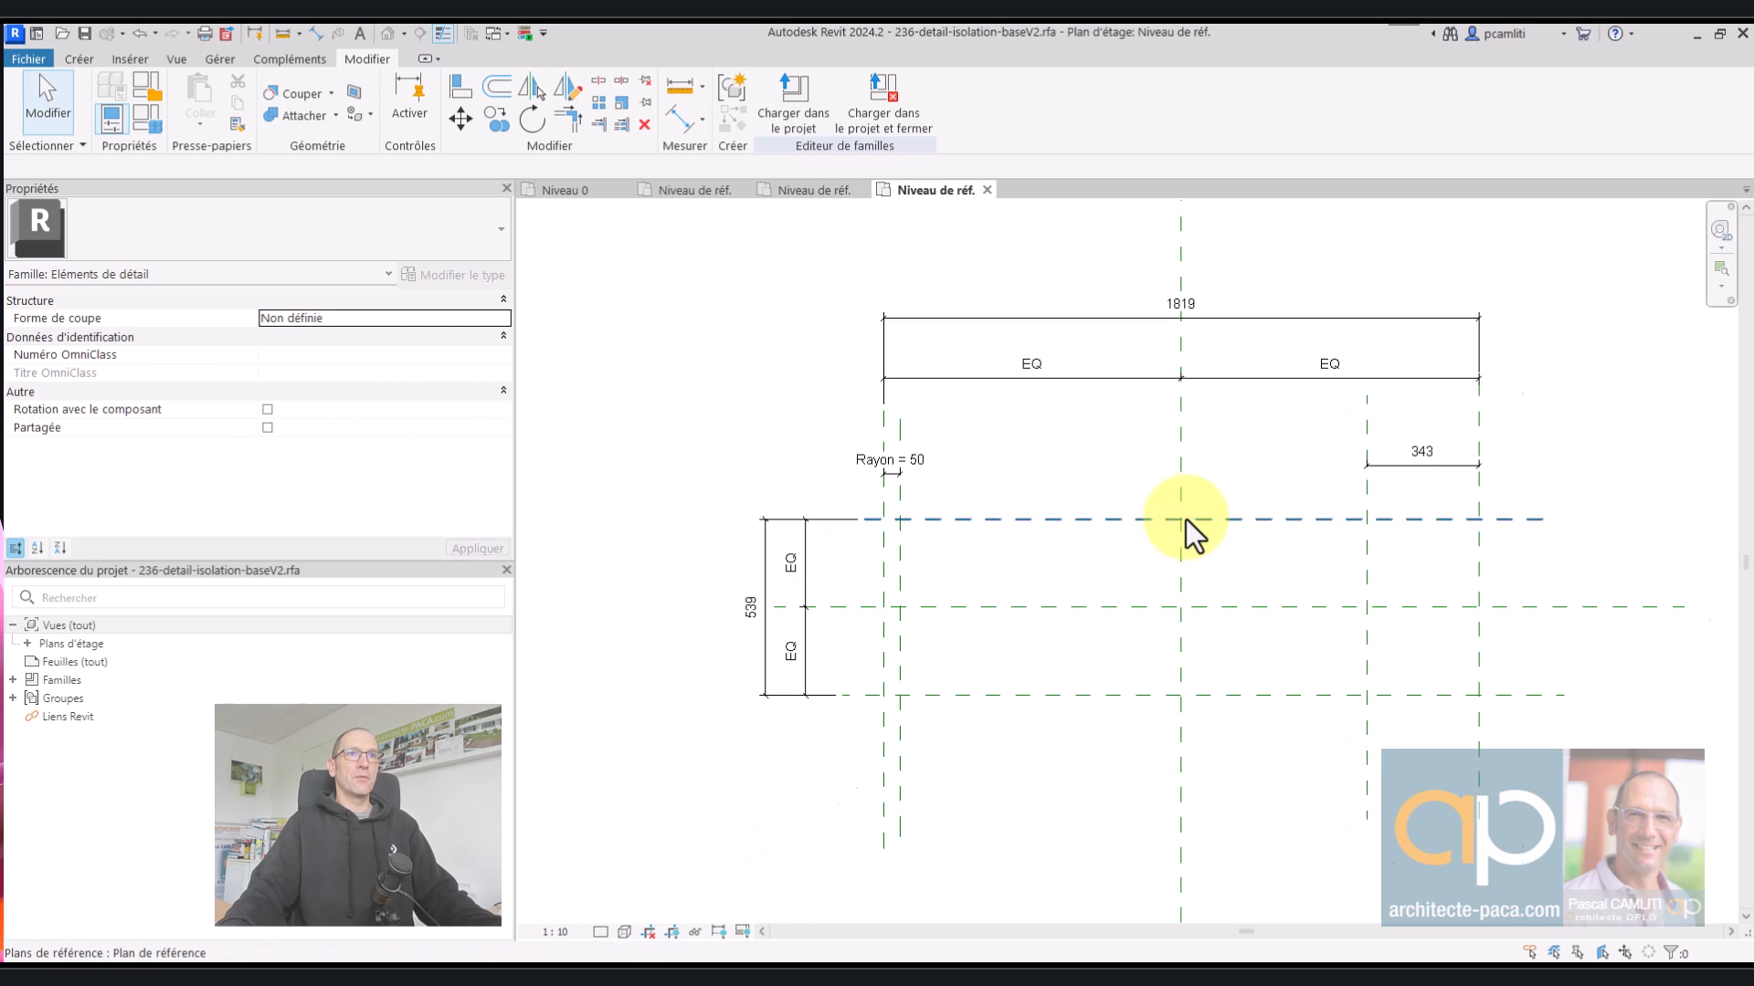
# - Assign the existing Rayon parameter as label to the dimension between the two right vertical planes
pyautogui.click(1462, 469)
pyautogui.click(851, 103)
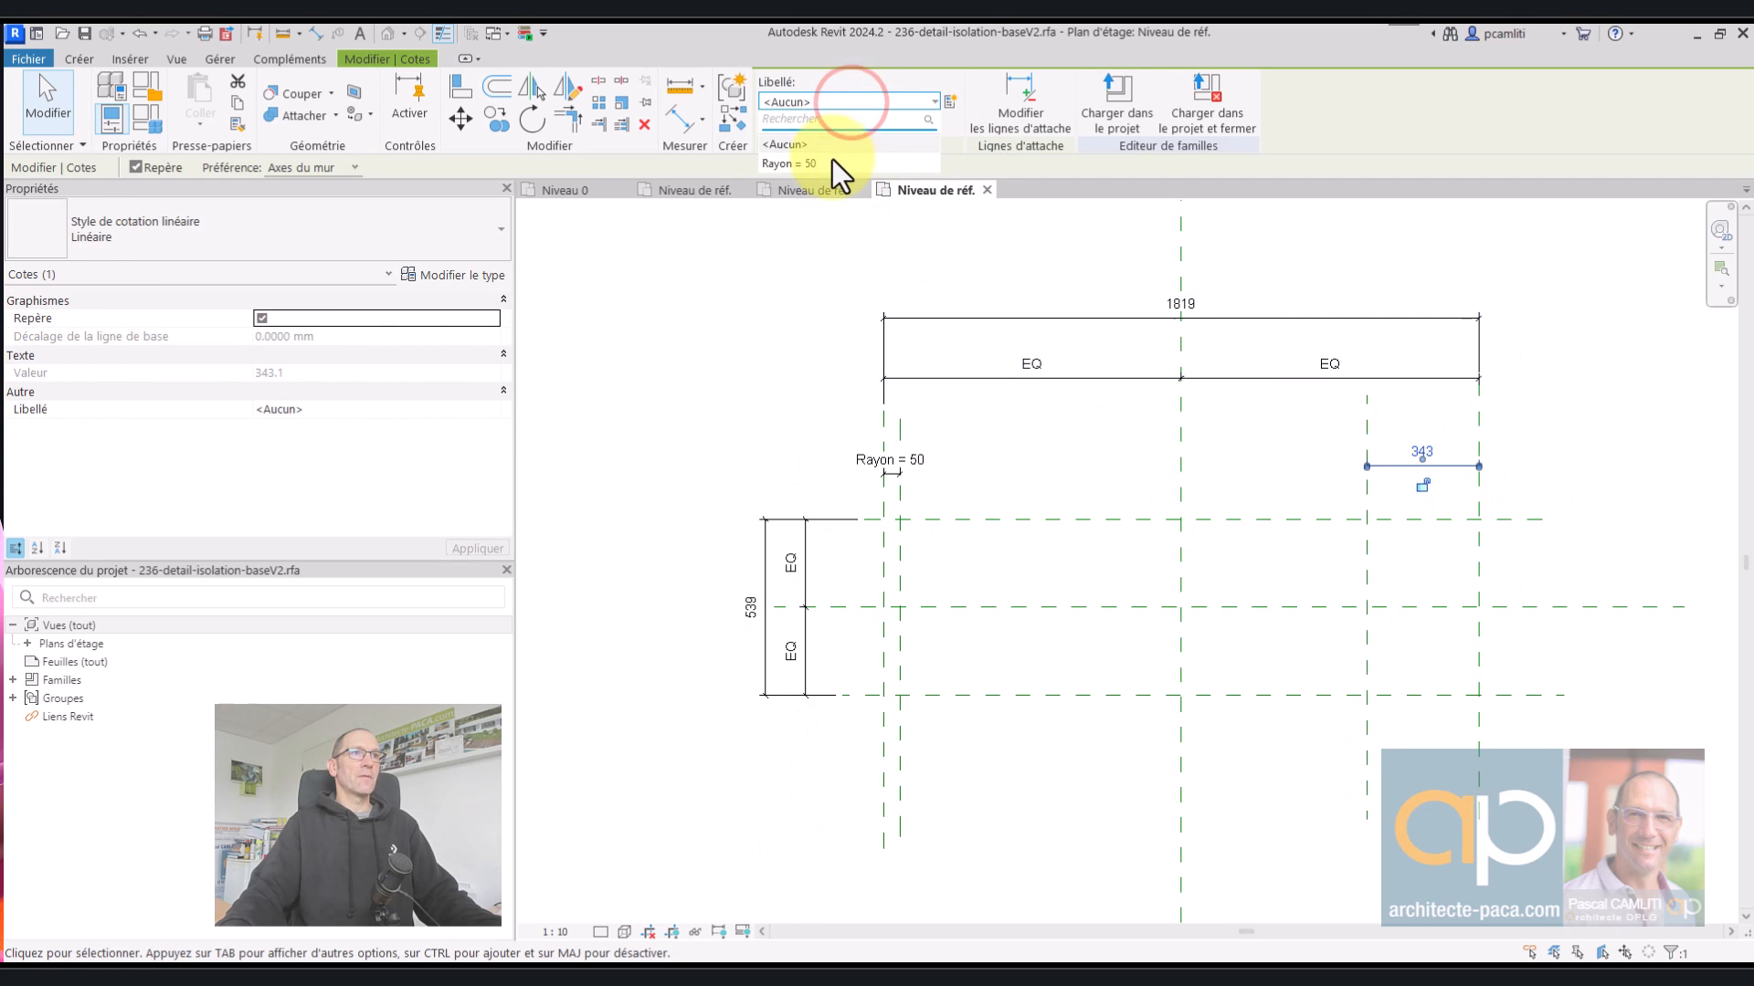
pyautogui.click(833, 160)
pyautogui.click(839, 550)
pyautogui.moveTo(838, 550); pyautogui.dragTo(763, 521, button='middle')
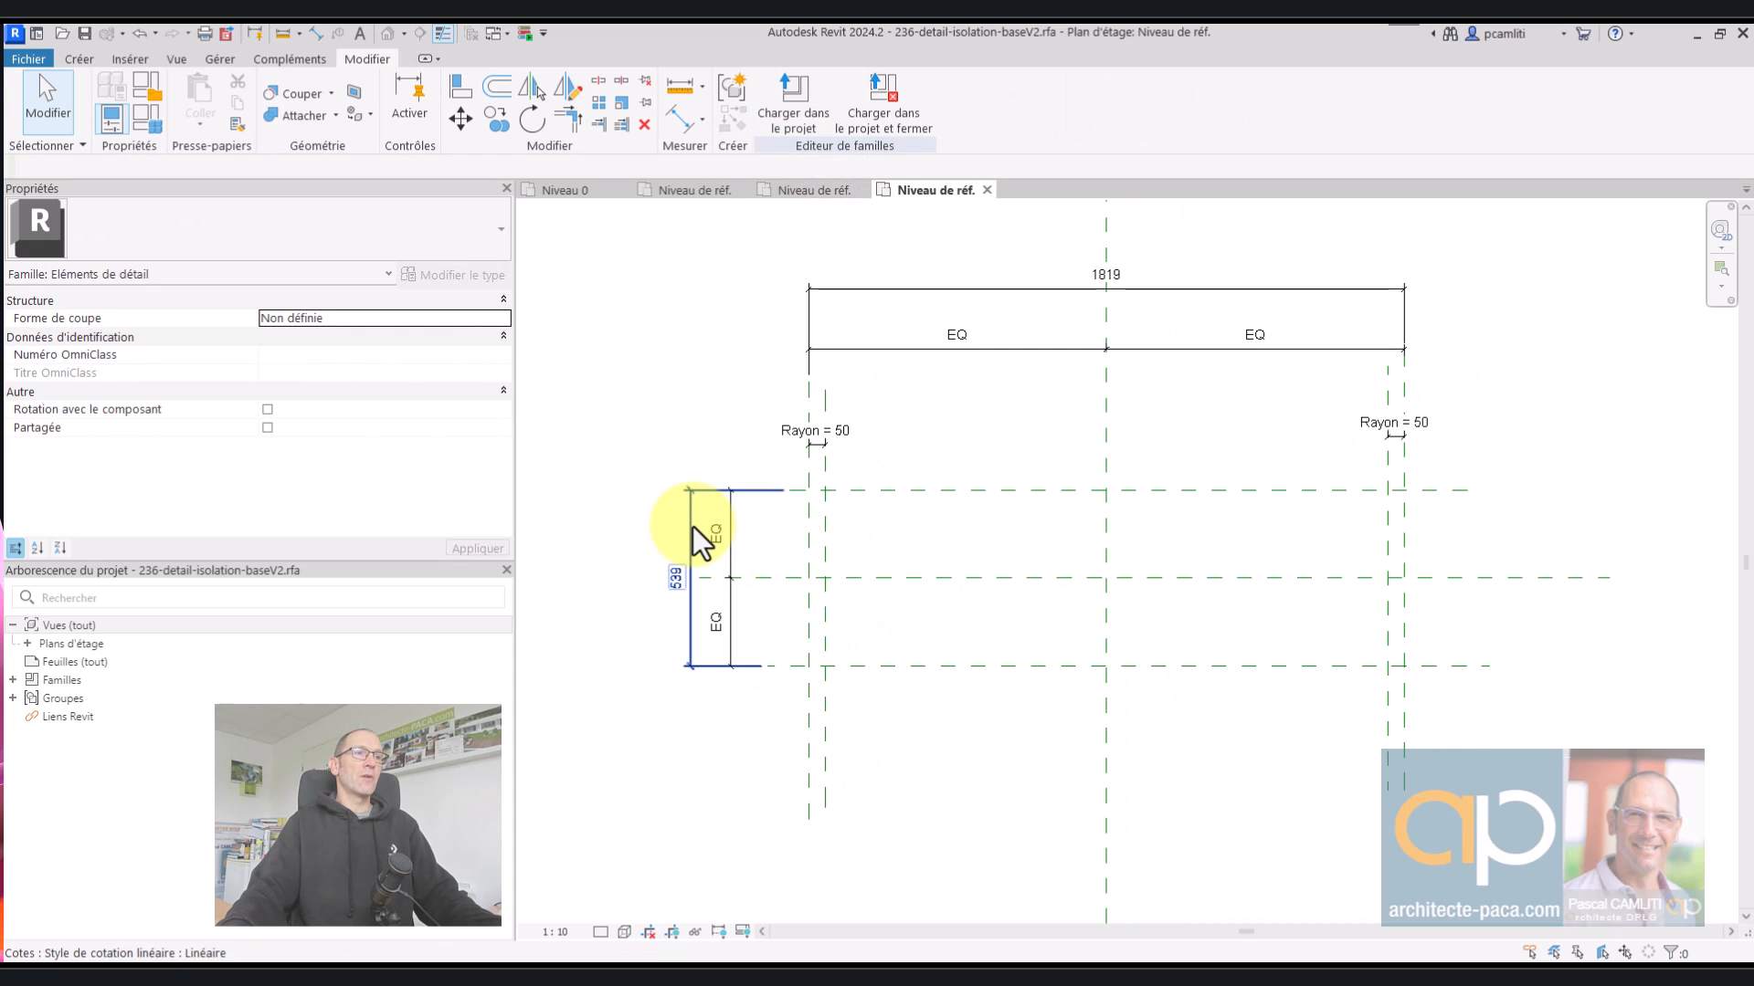
# - Label the overall vertical dimension between the outer horizontal planes with a new instance (Occurrence) family parameter named Hauteur
pyautogui.click(693, 526)
pyautogui.click(950, 101)
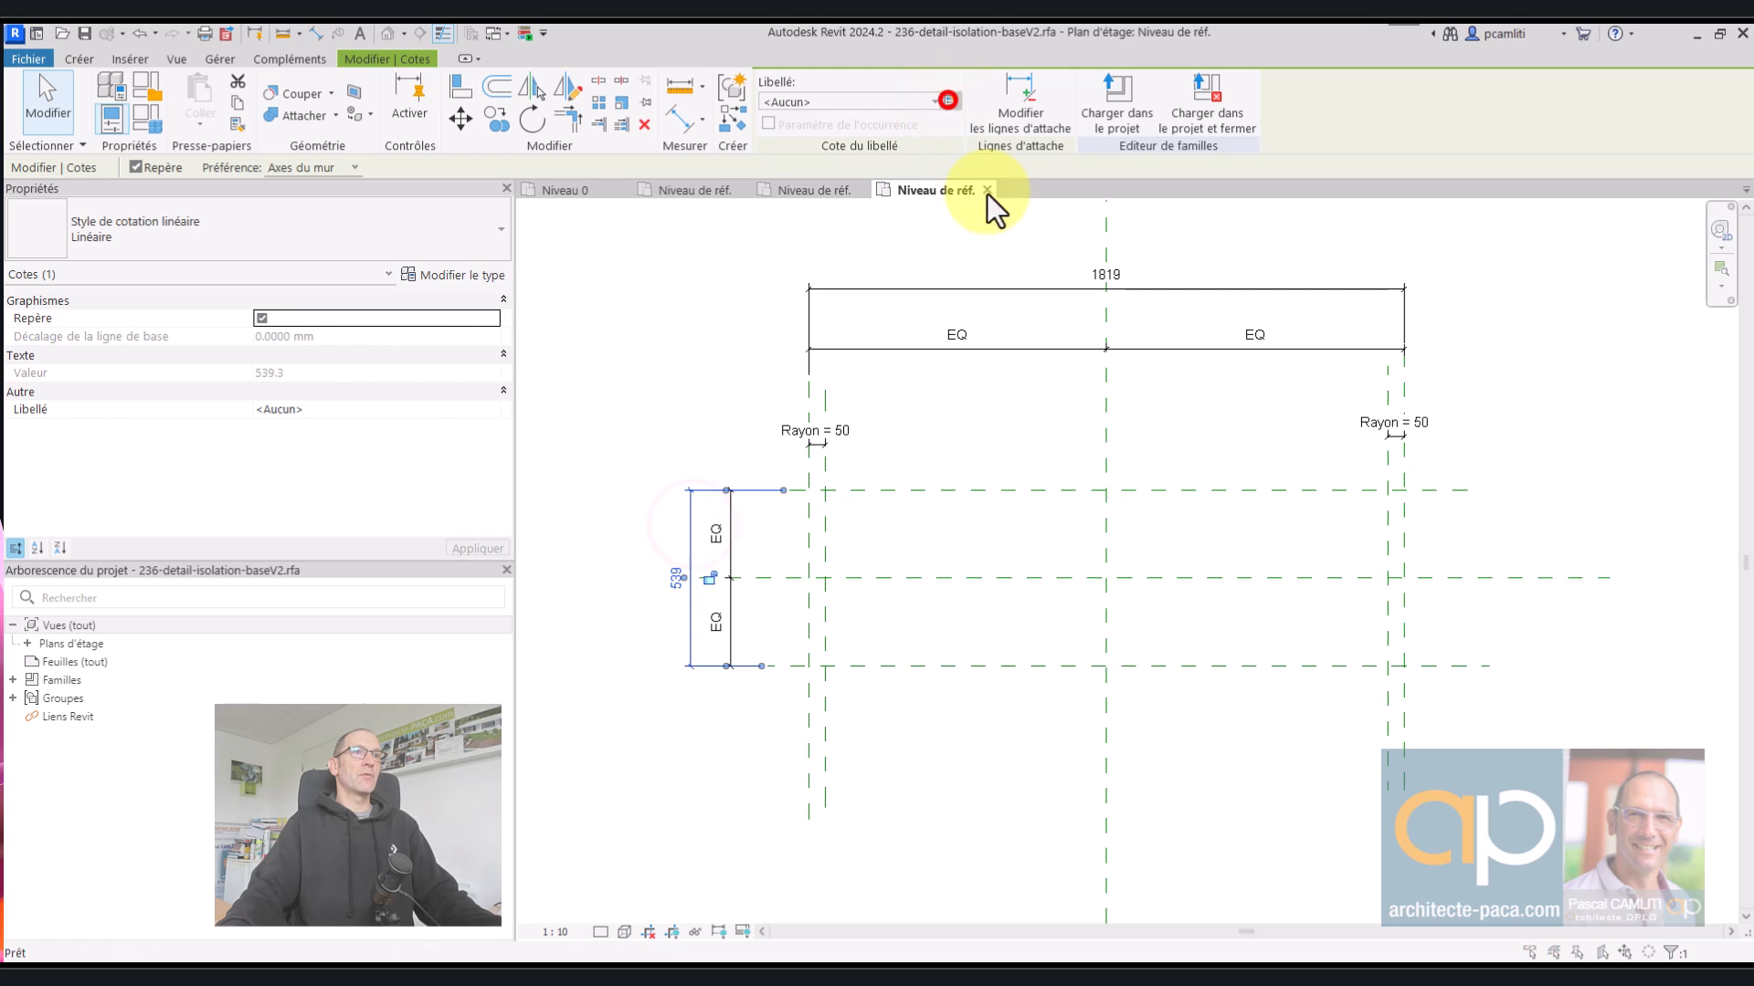
pyautogui.write('H')
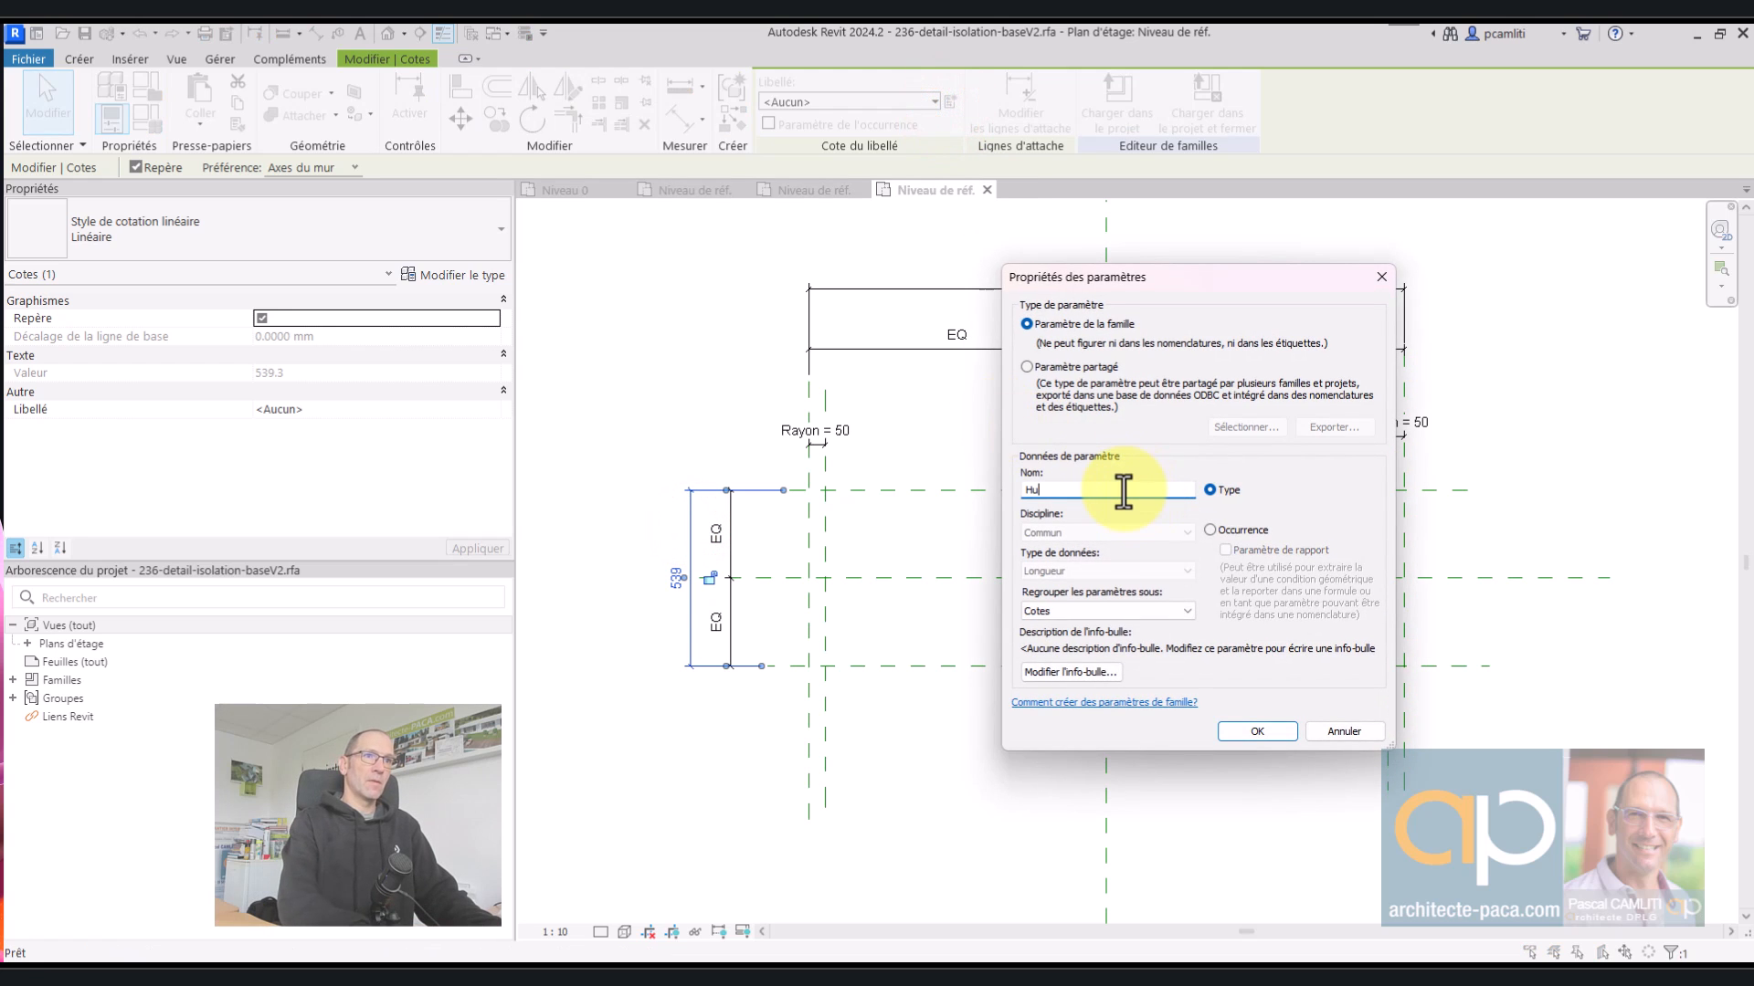
pyautogui.write('autejr')
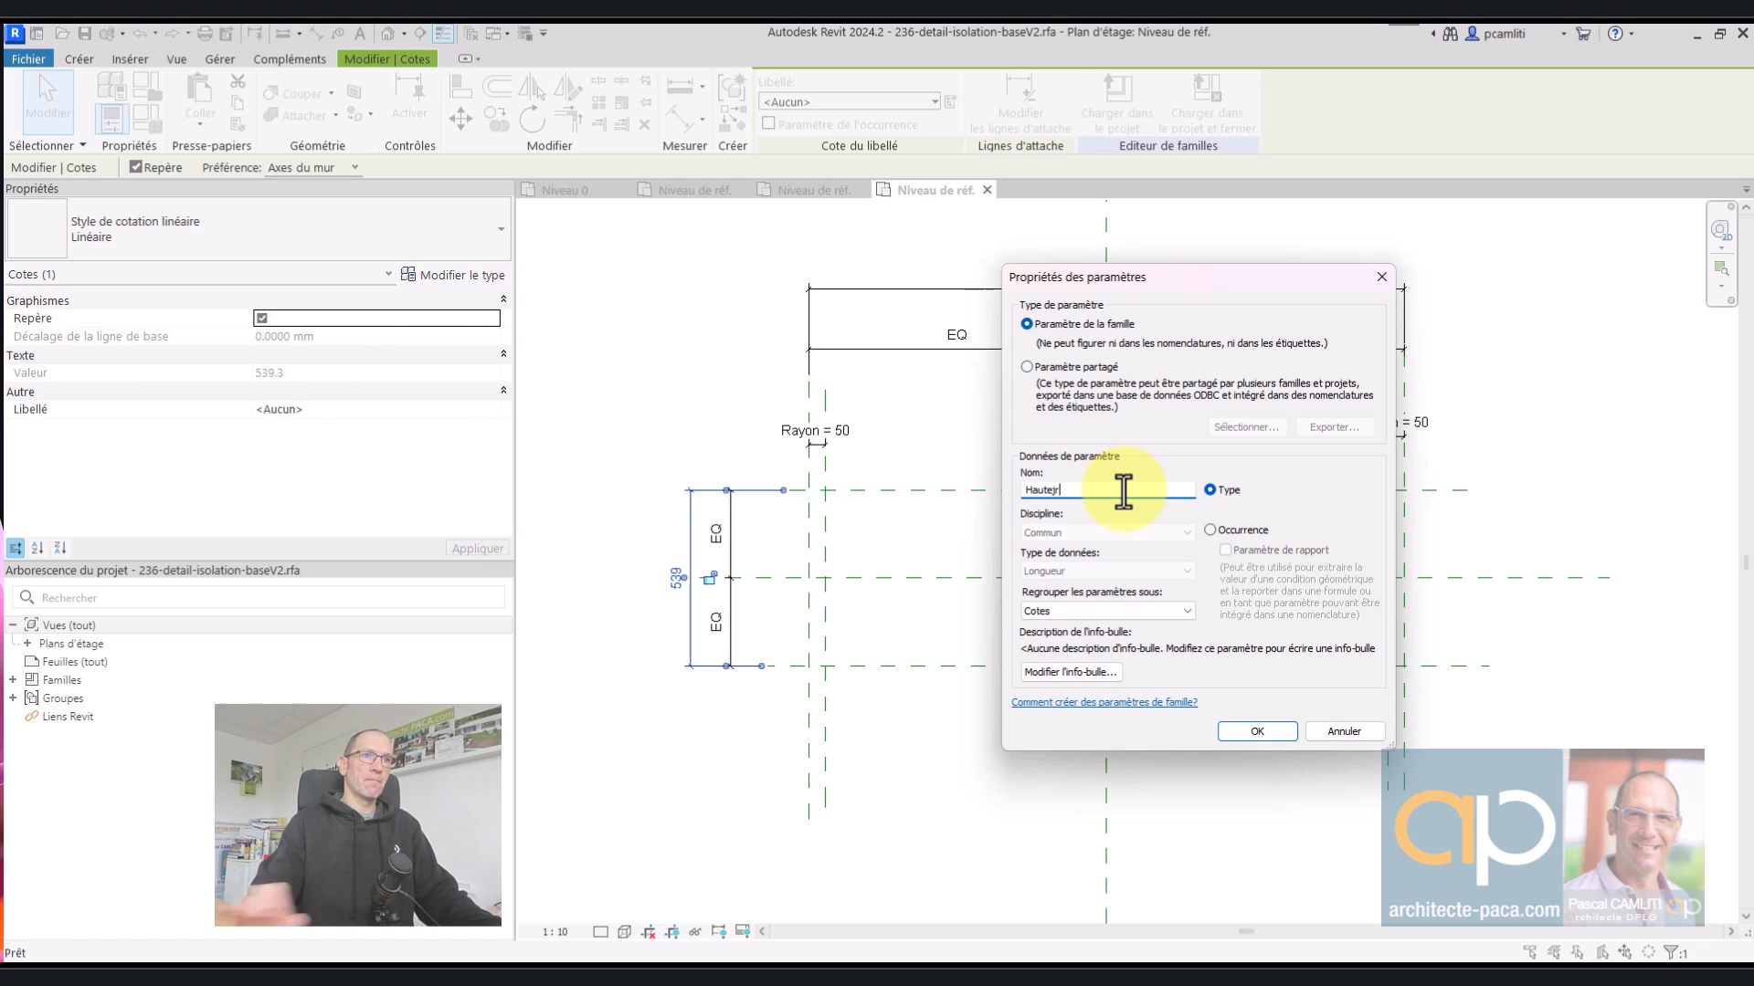
pyautogui.press('BackSpace')
pyautogui.press('BackSpace')
pyautogui.write('ur')
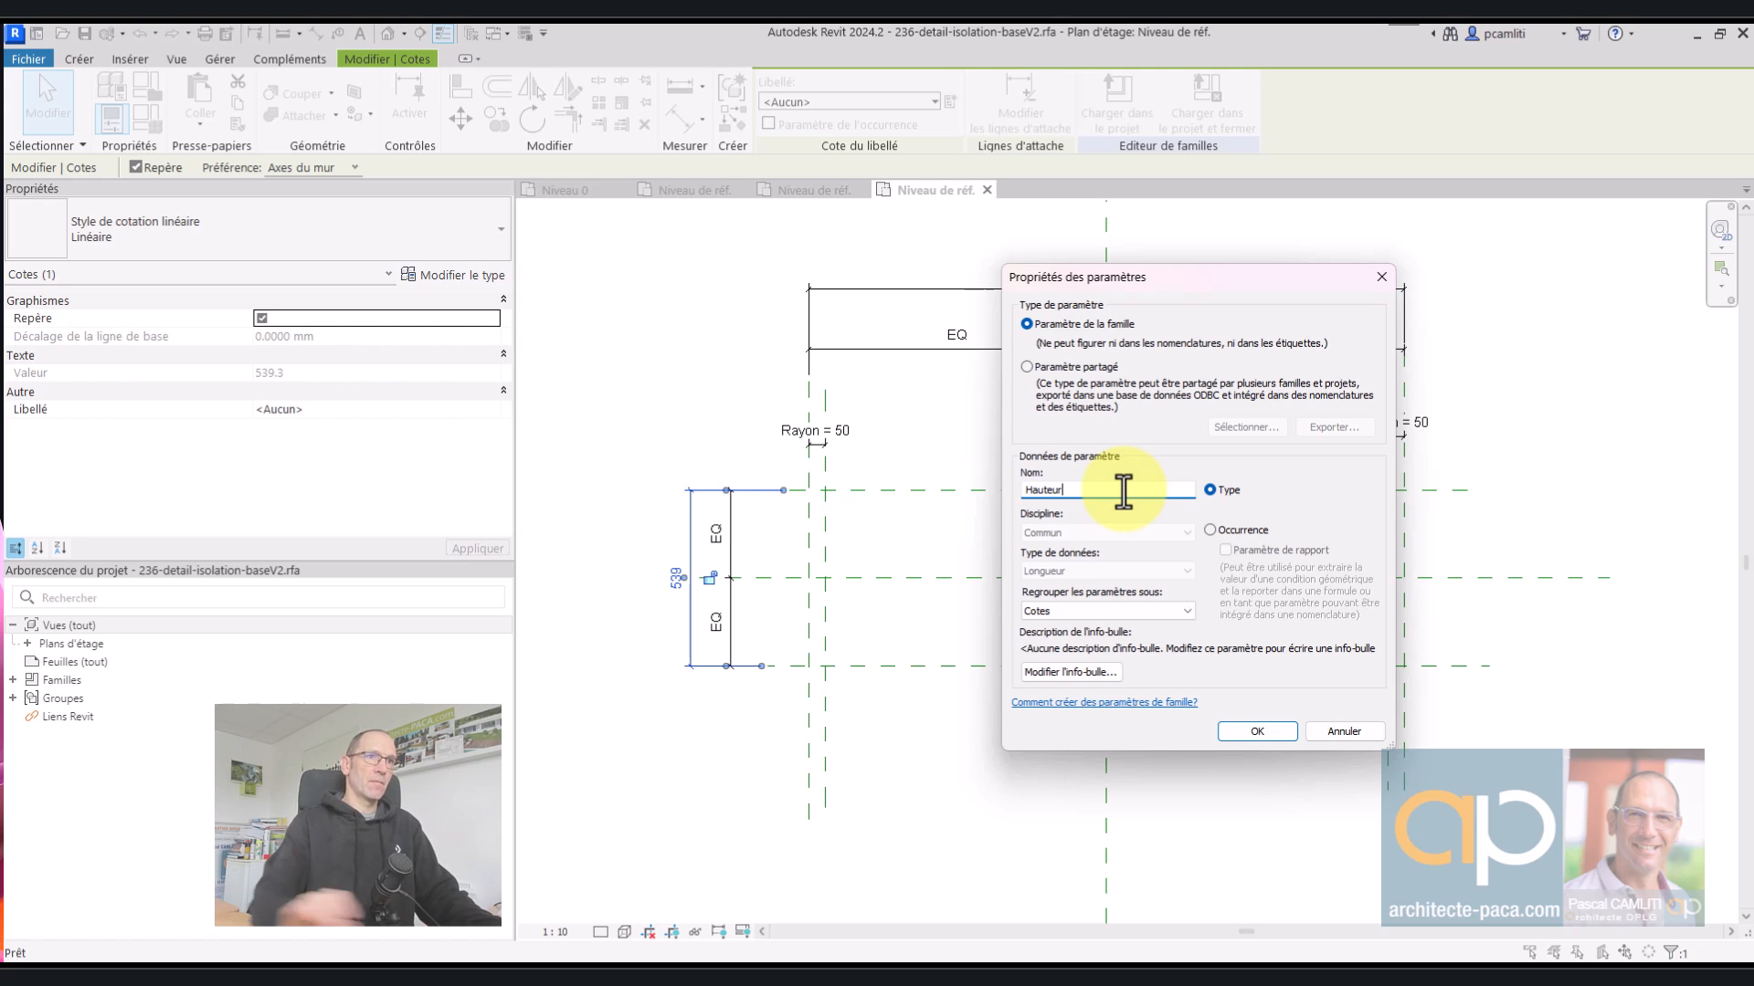
pyautogui.click(1244, 530)
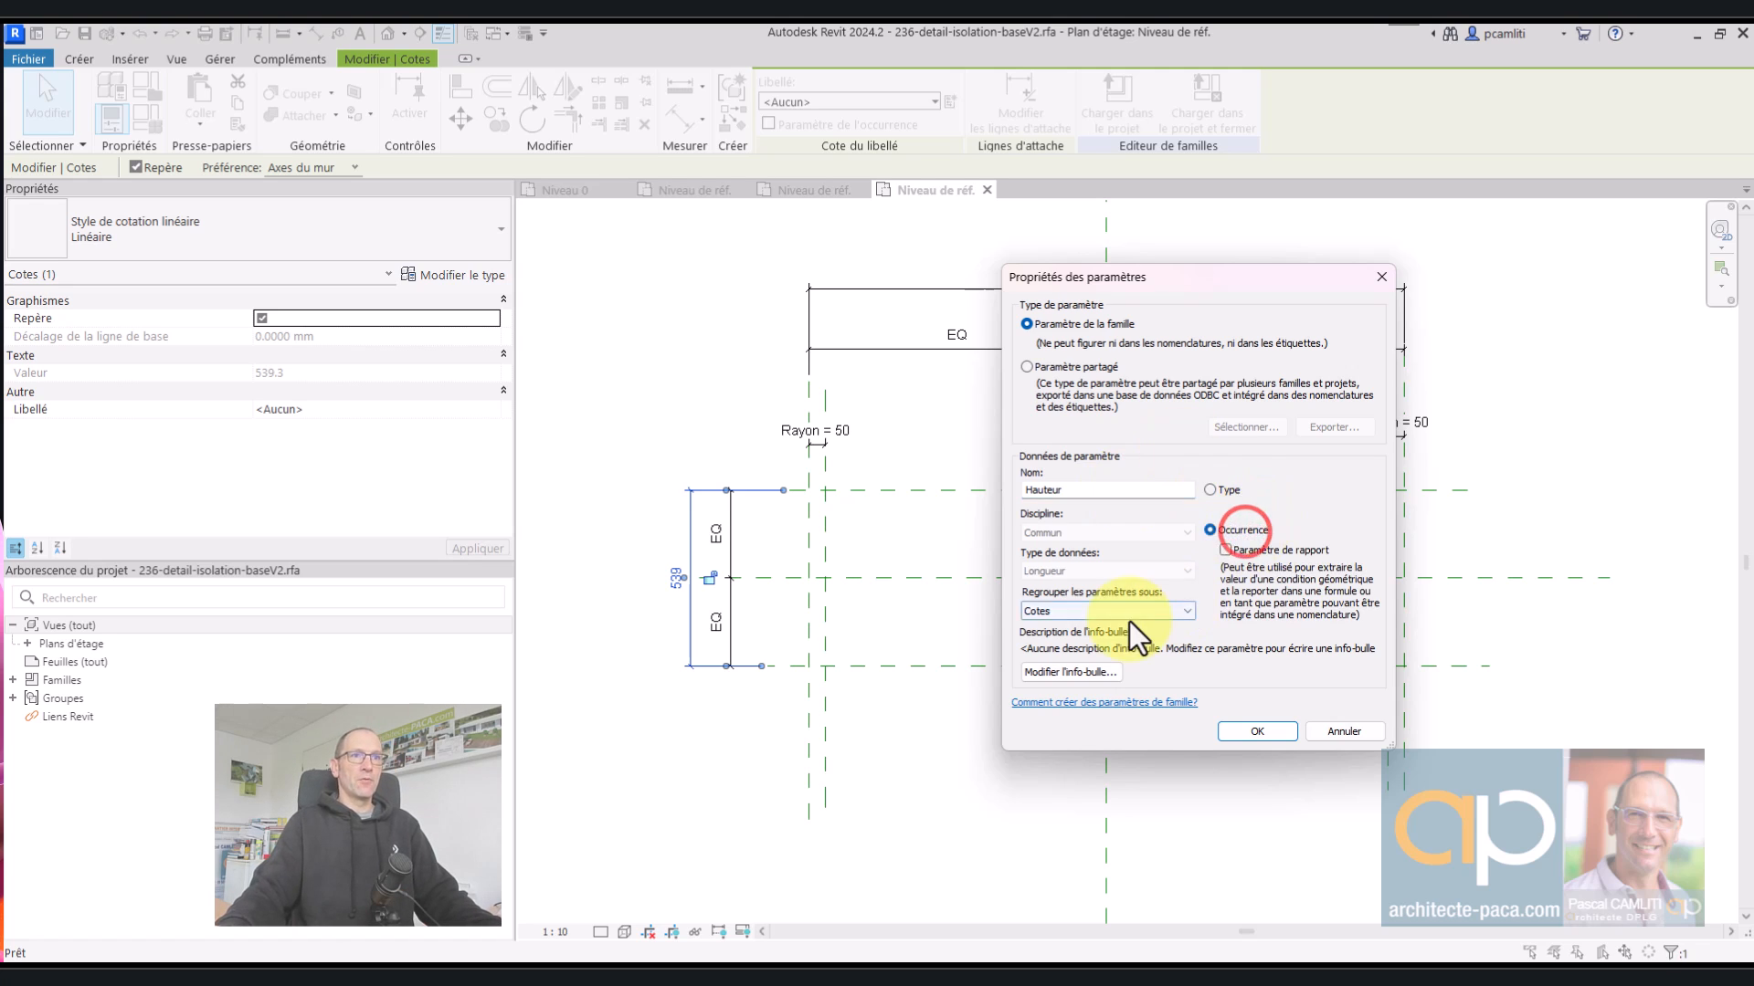
pyautogui.click(1247, 732)
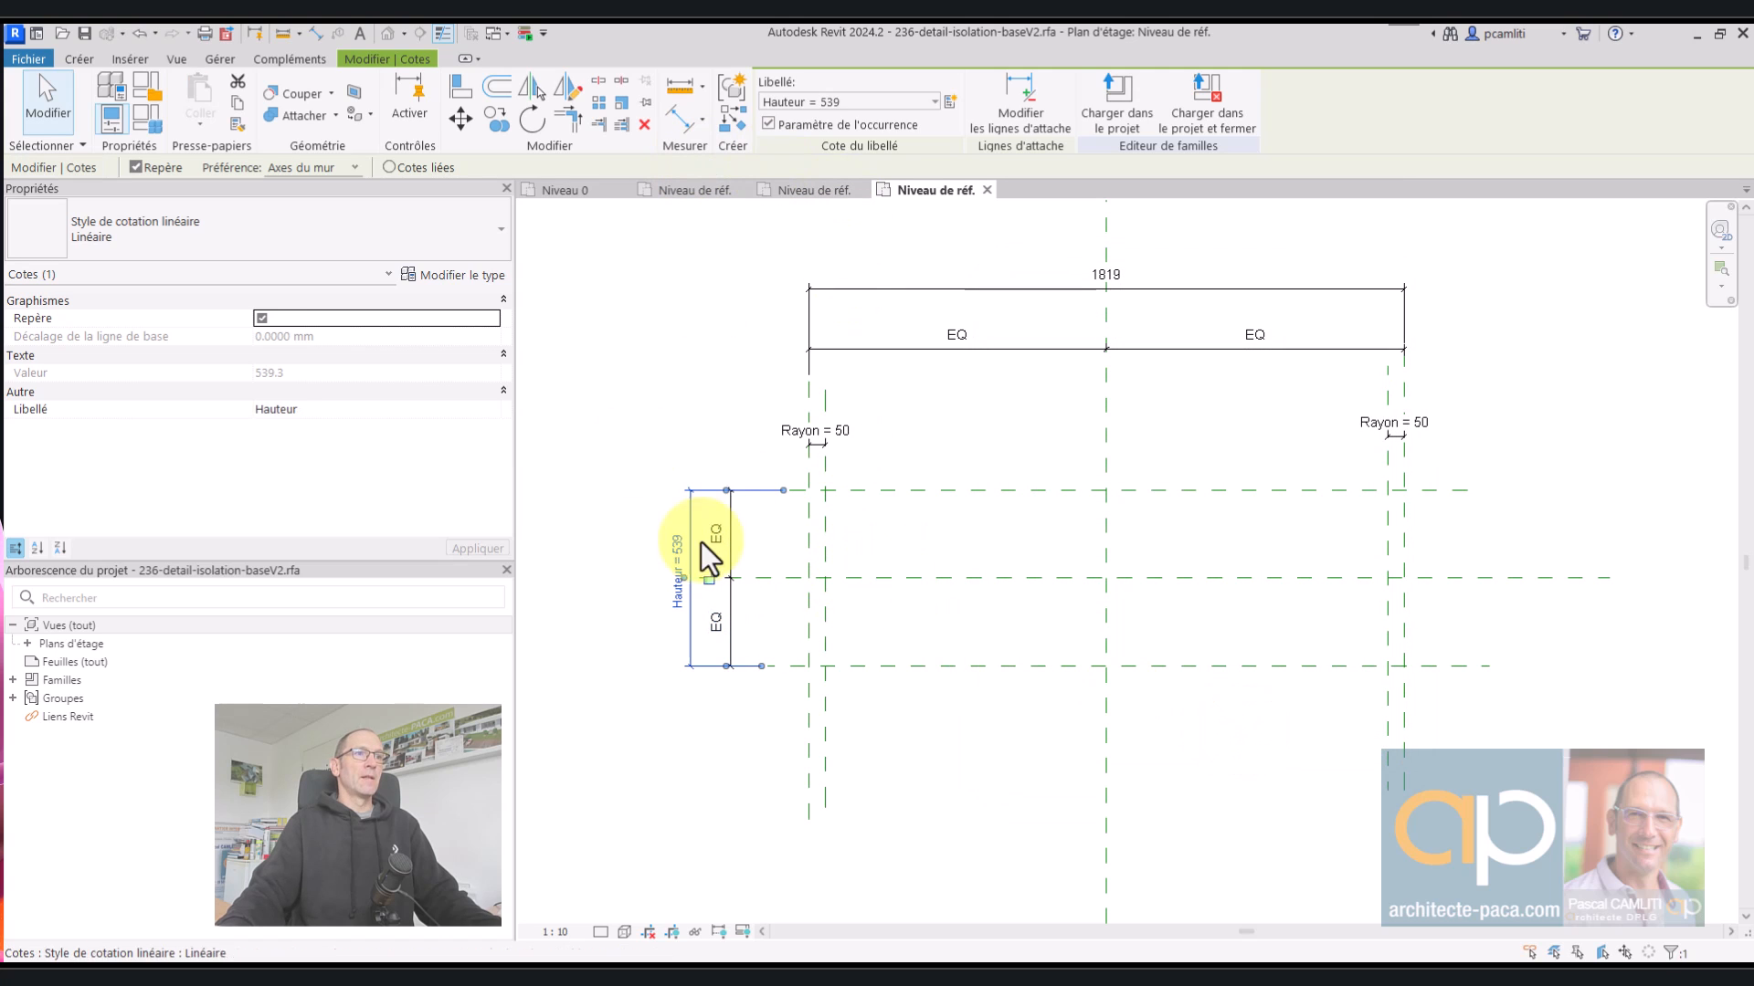
# - Set the Hauteur parameter to 100 in the family types and apply it
pyautogui.click(142, 117)
pyautogui.moveTo(973, 870); pyautogui.dragTo(695, 703)
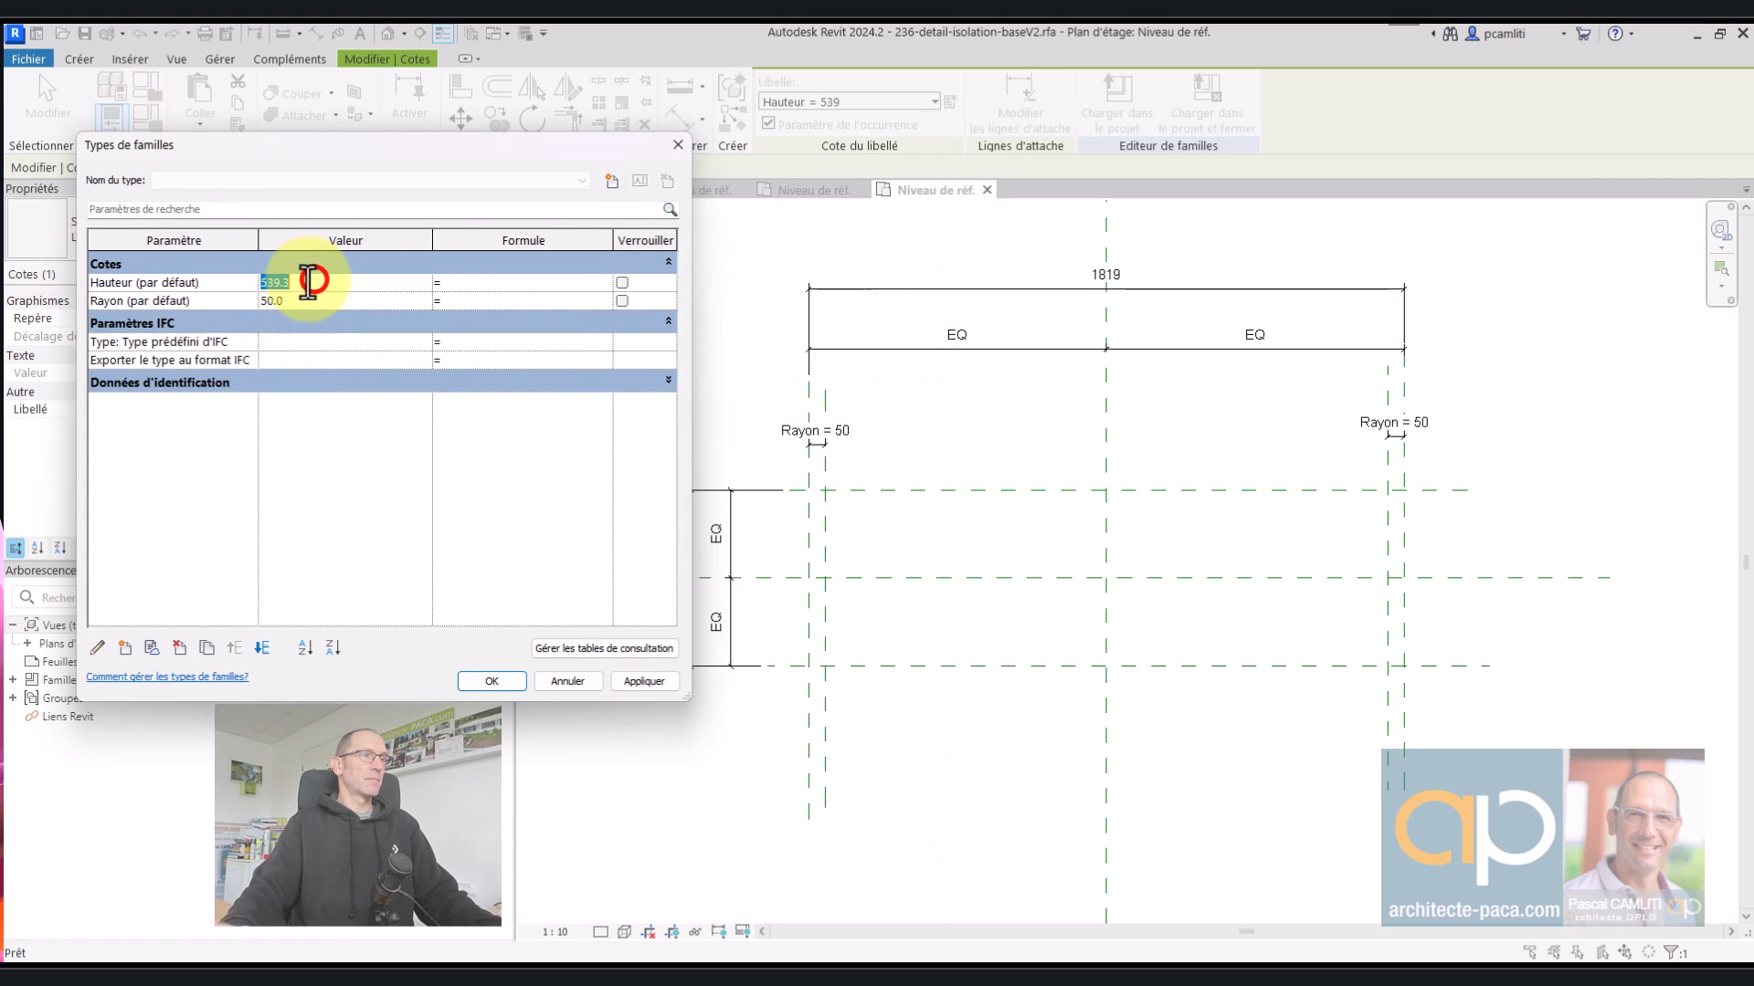
pyautogui.write('100.0')
pyautogui.click(644, 681)
pyautogui.click(492, 681)
# - Label the overall horizontal dimension between the outer vertical planes with a new type family parameter named Largeur
pyautogui.click(1191, 289)
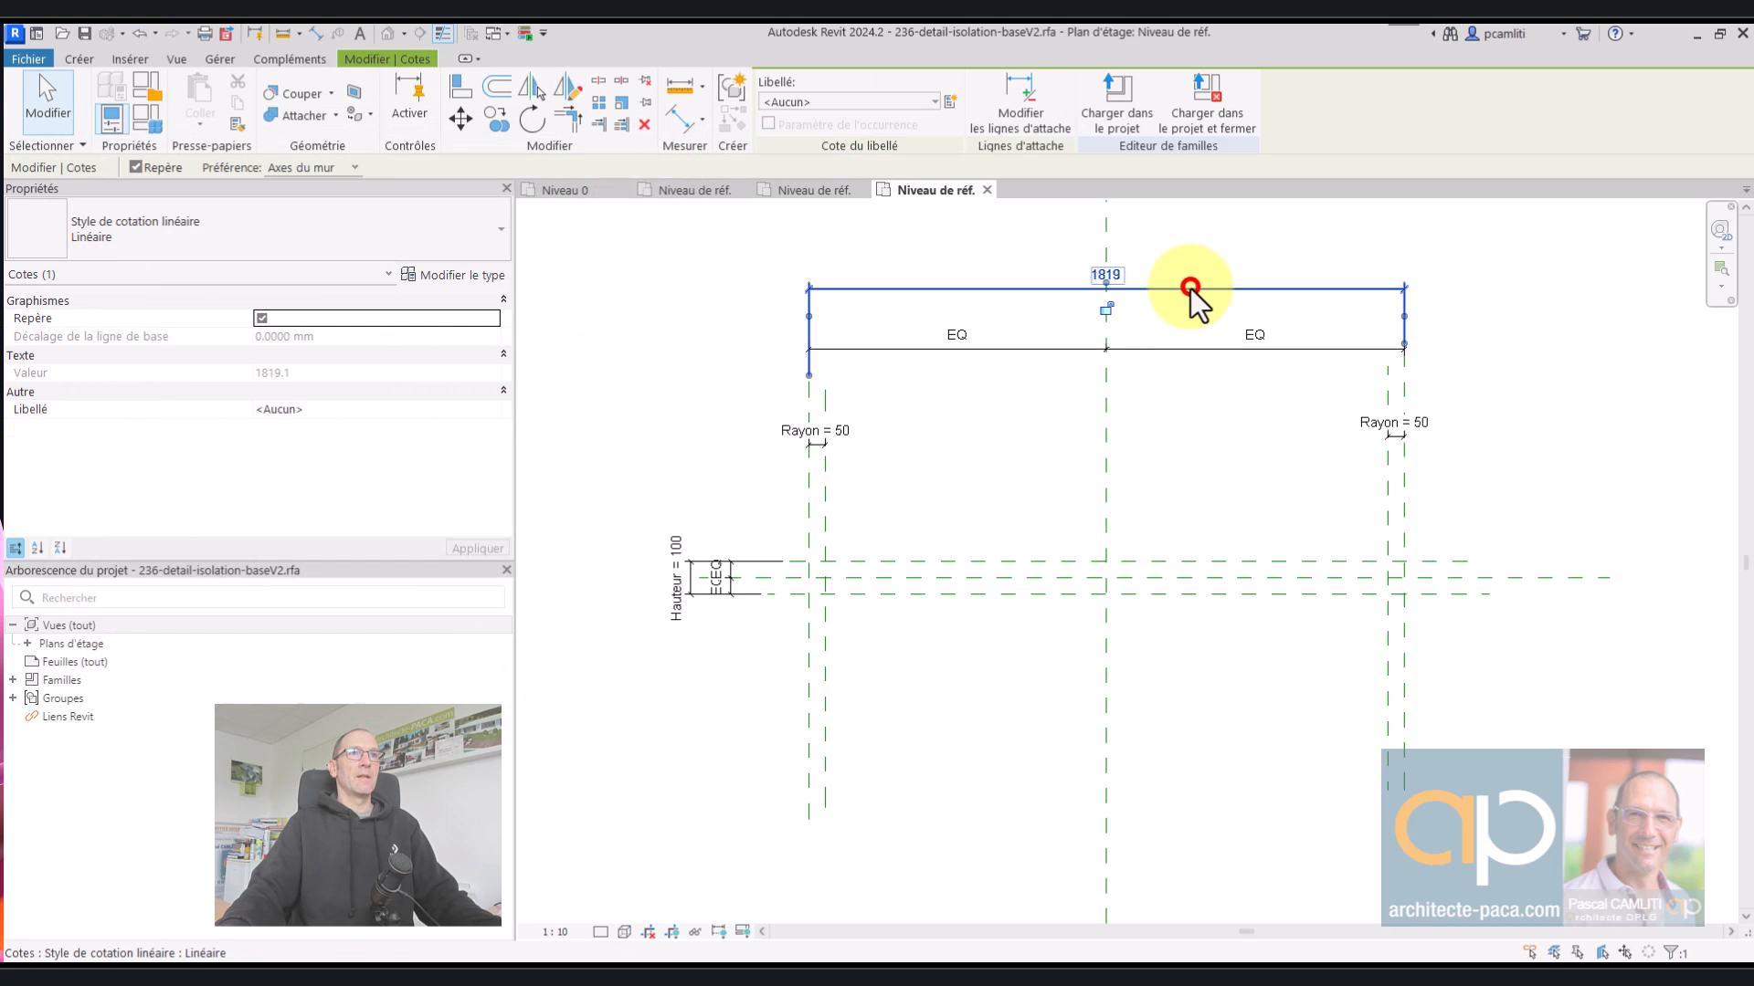
pyautogui.click(955, 97)
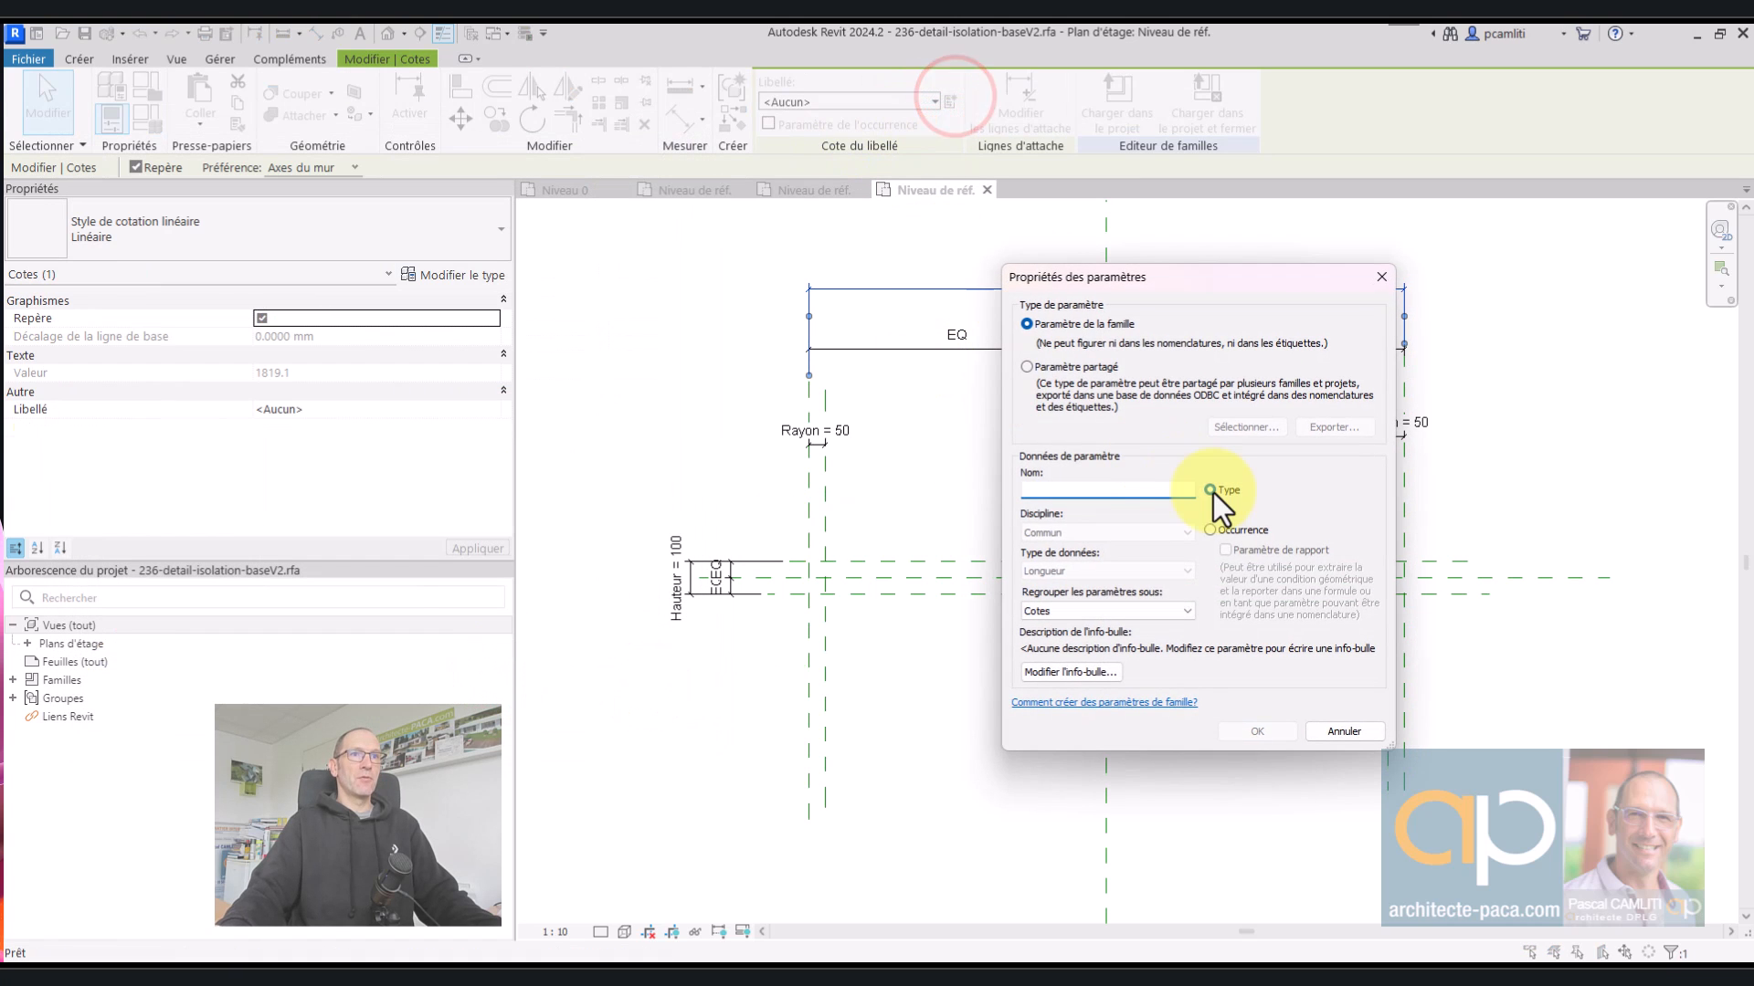
pyautogui.write('Largeur')
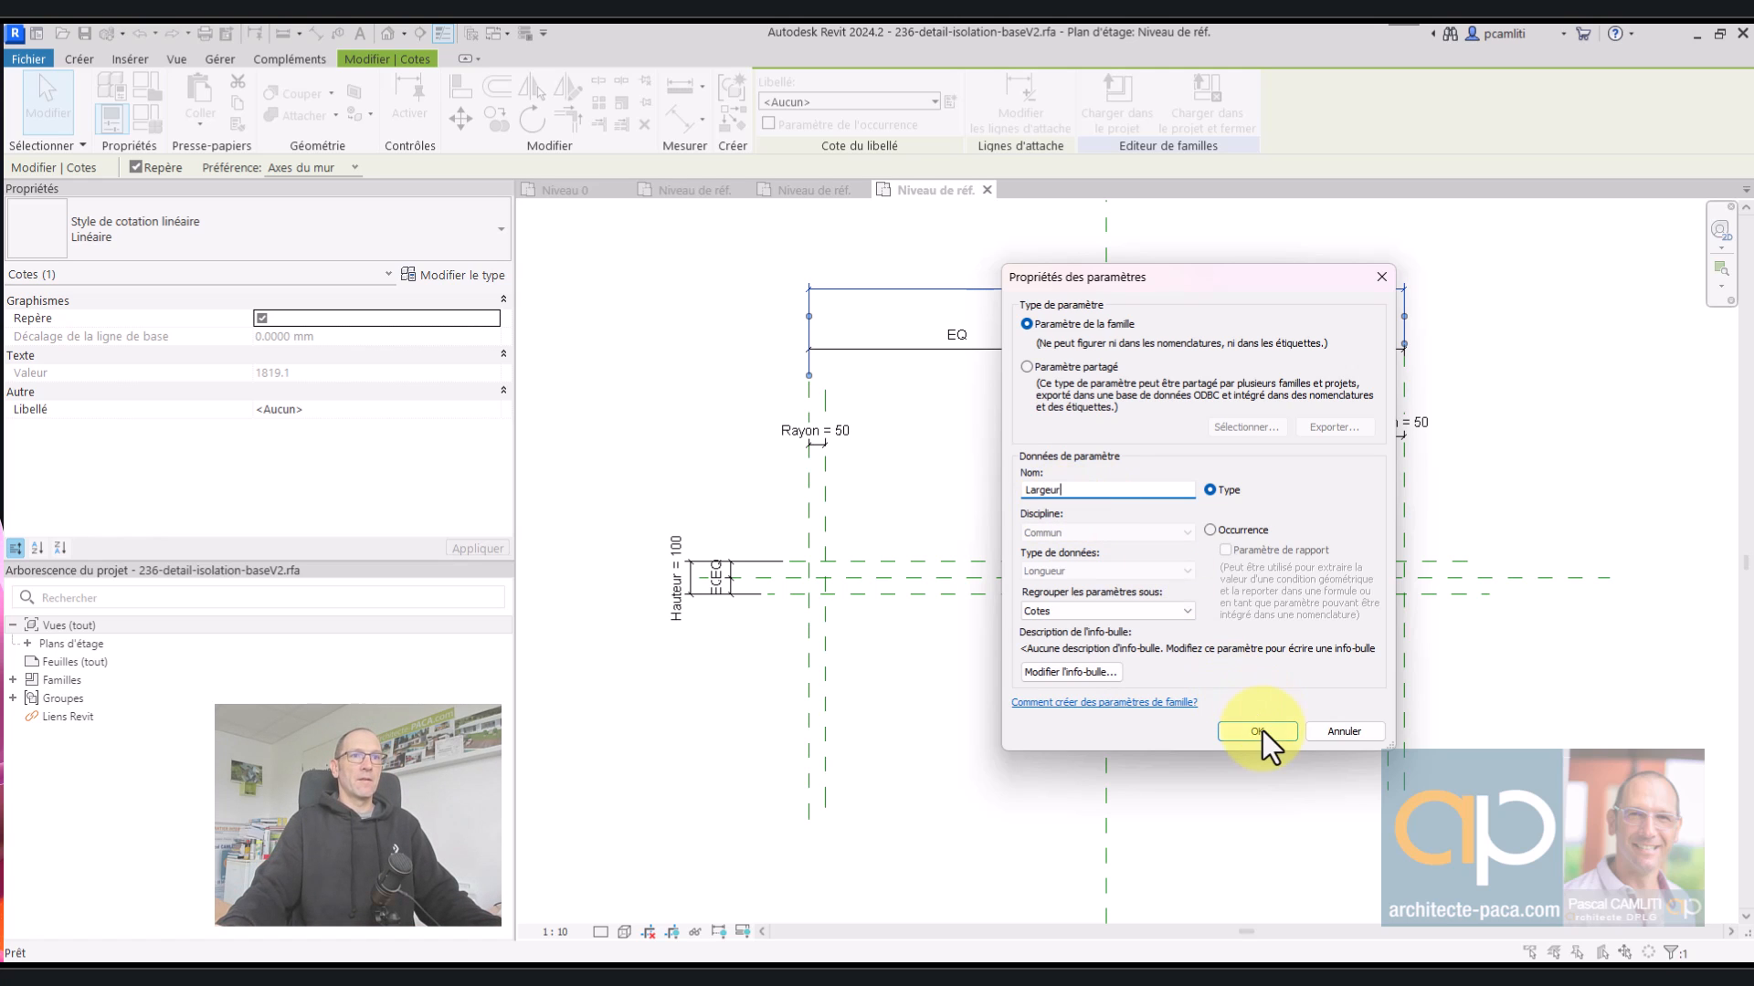
pyautogui.click(1258, 730)
# - Set the Largeur parameter to 300 in the family types and apply it
pyautogui.click(143, 117)
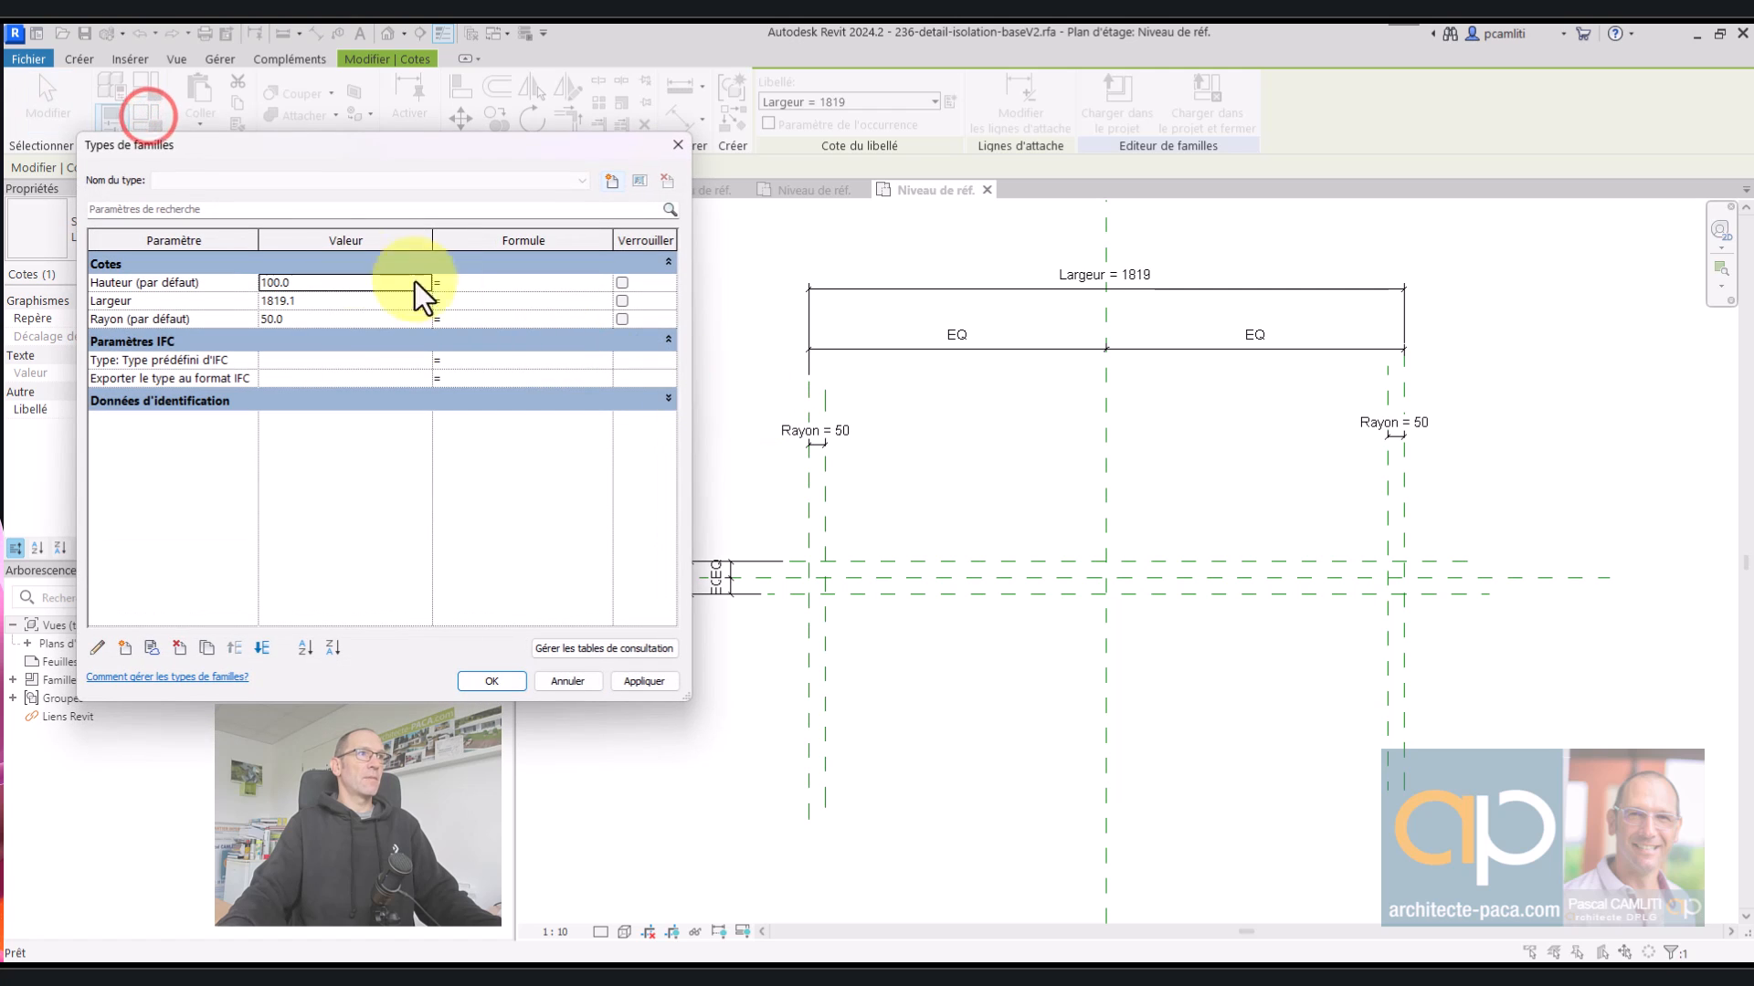
pyautogui.click(338, 299)
pyautogui.write('300')
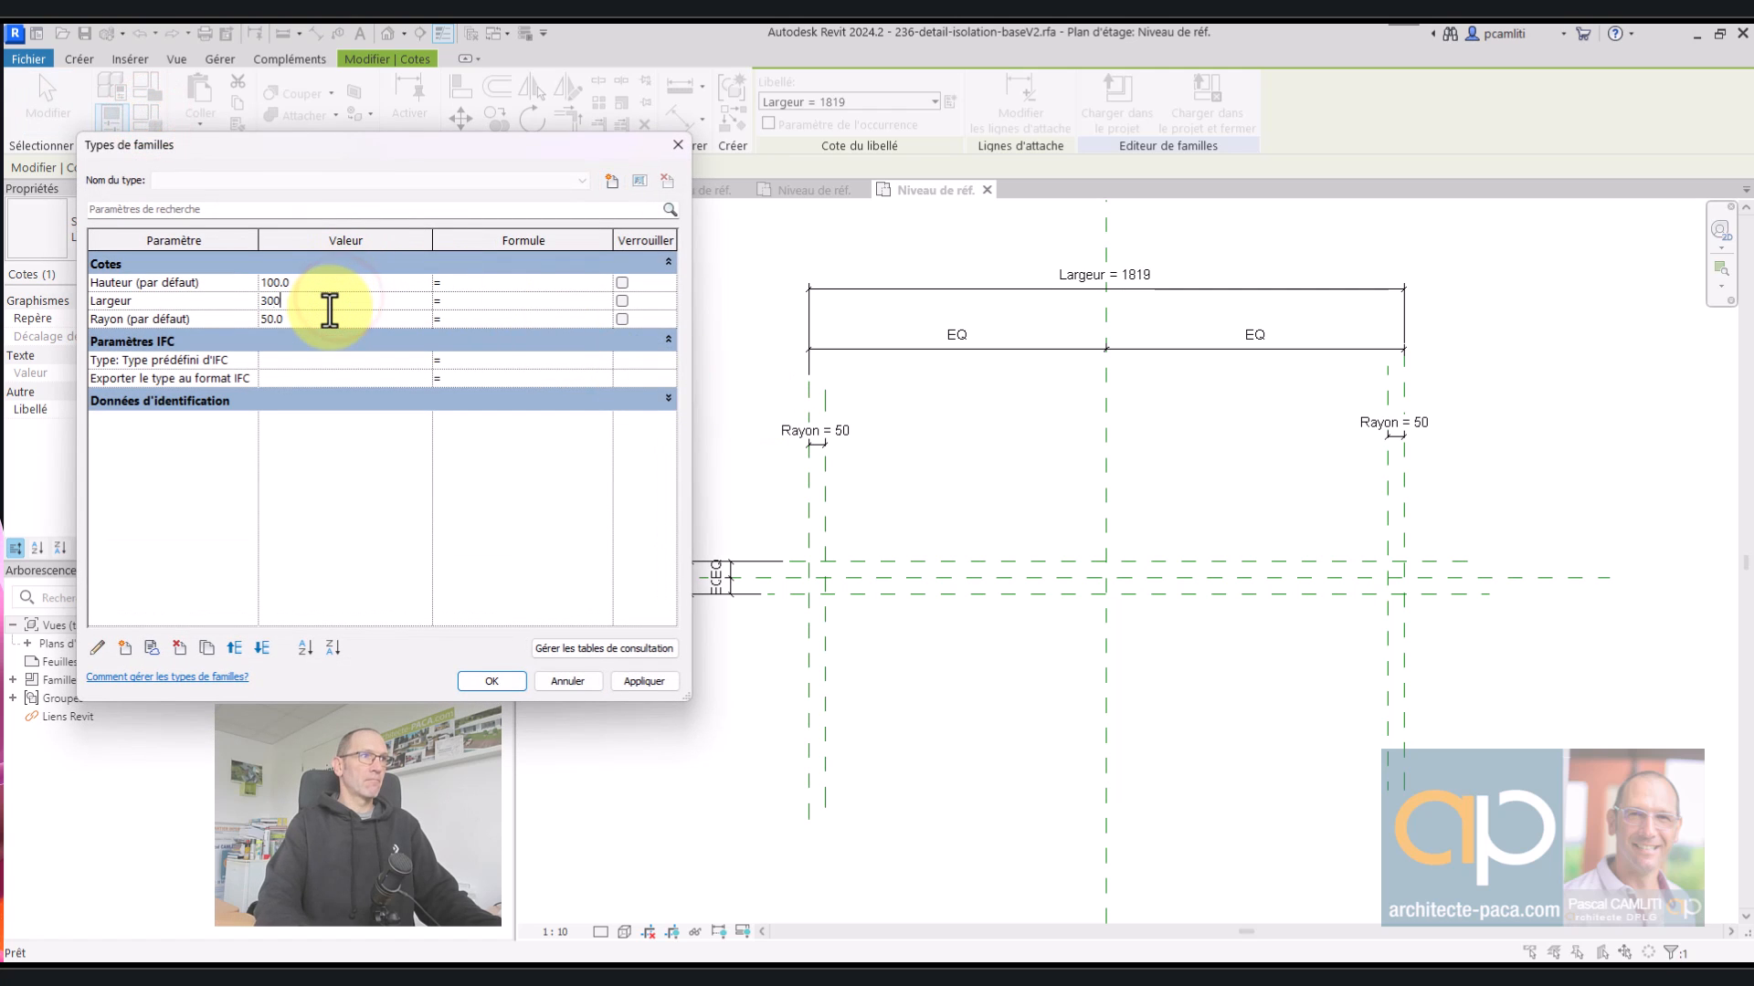
pyautogui.press('Tab')
pyautogui.click(176, 302)
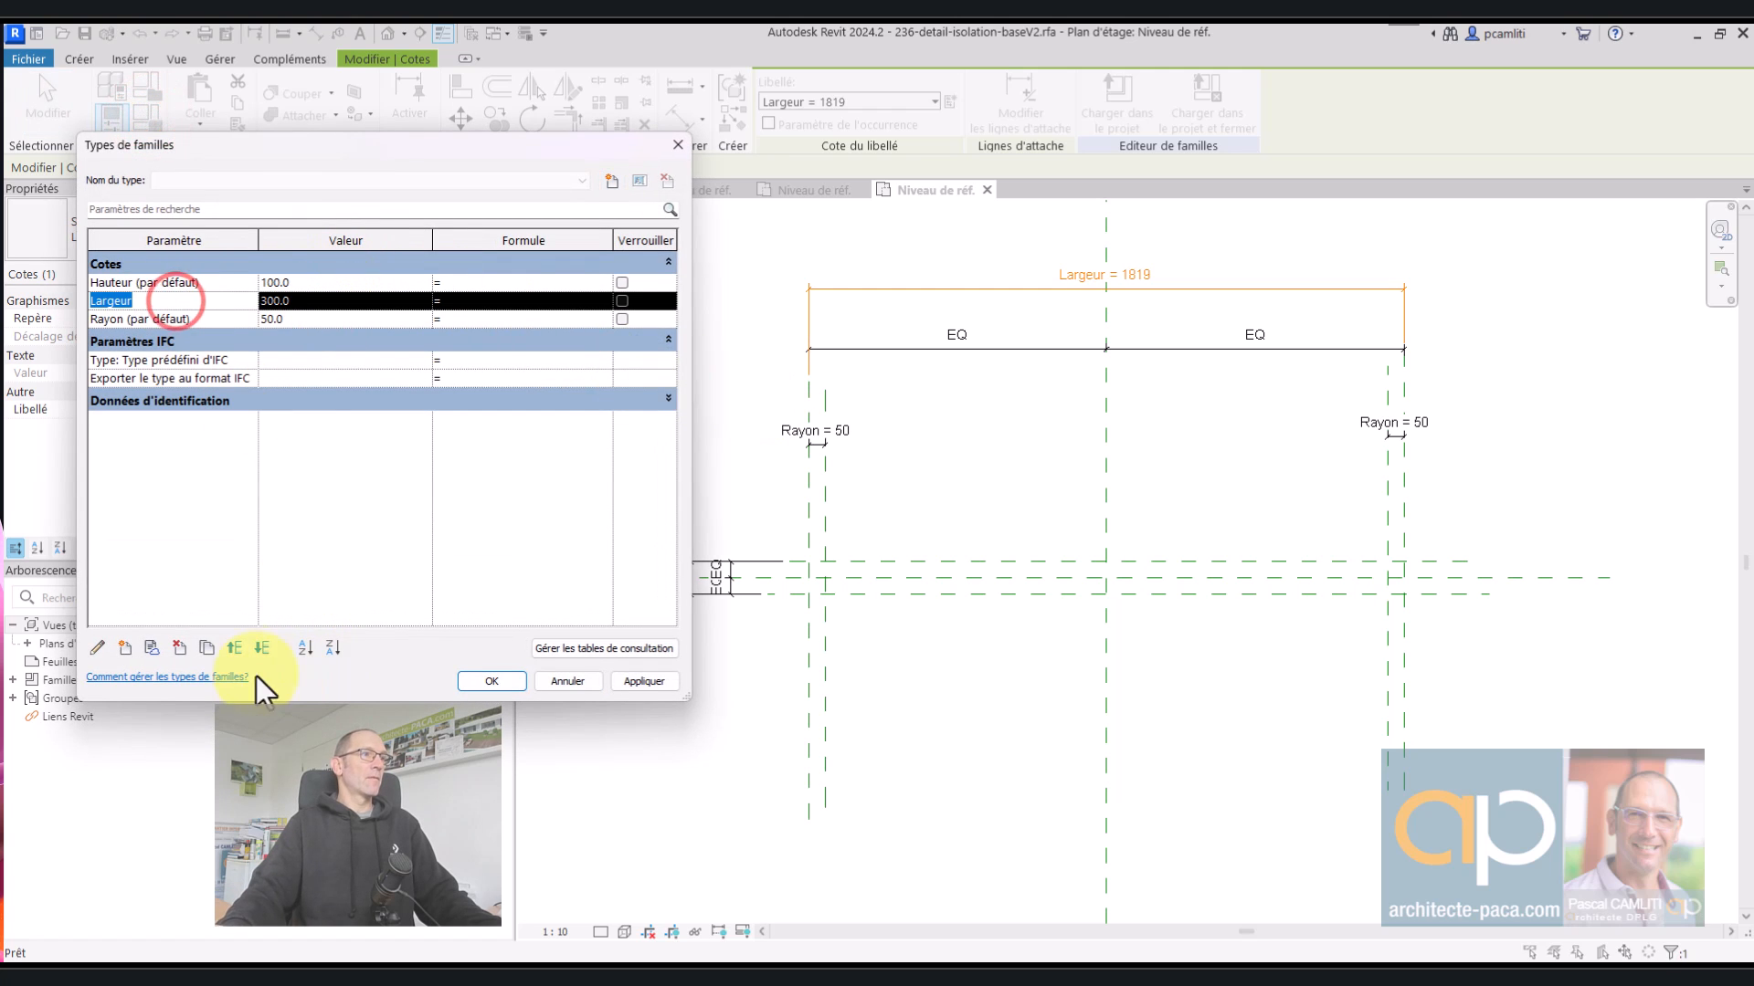
pyautogui.click(638, 682)
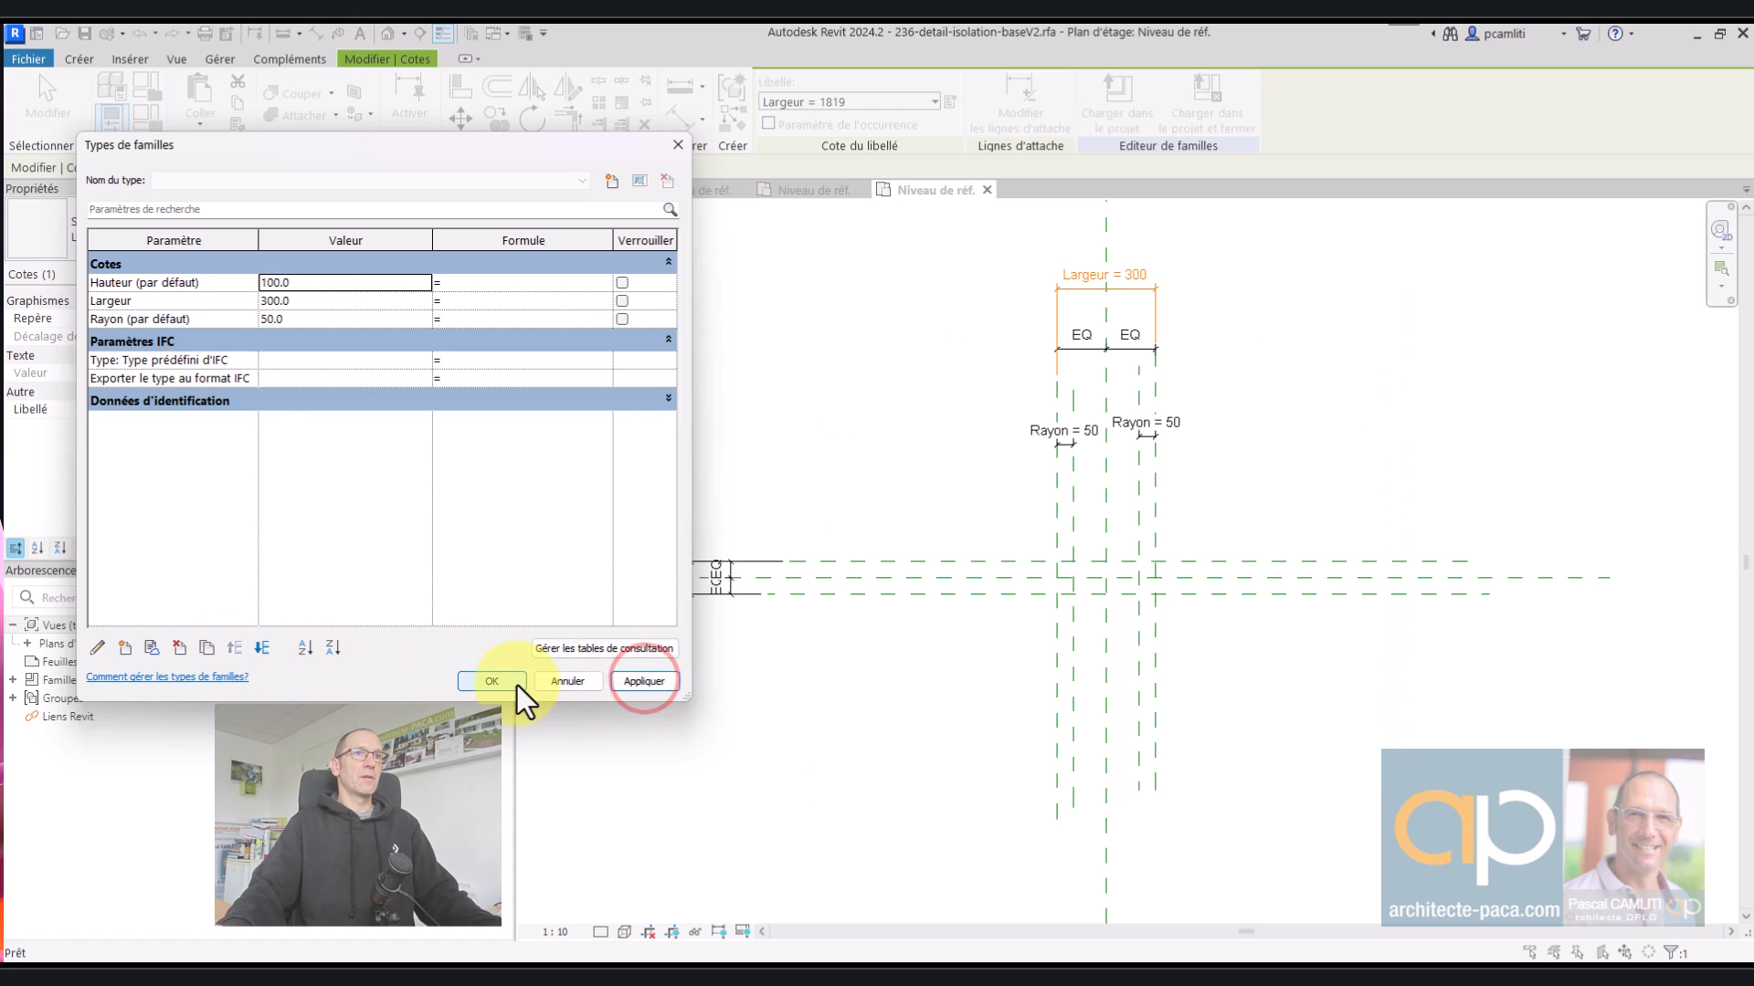
pyautogui.click(517, 685)
# - Change the view scale to 1:2
pyautogui.scroll(2, 1044, 654)
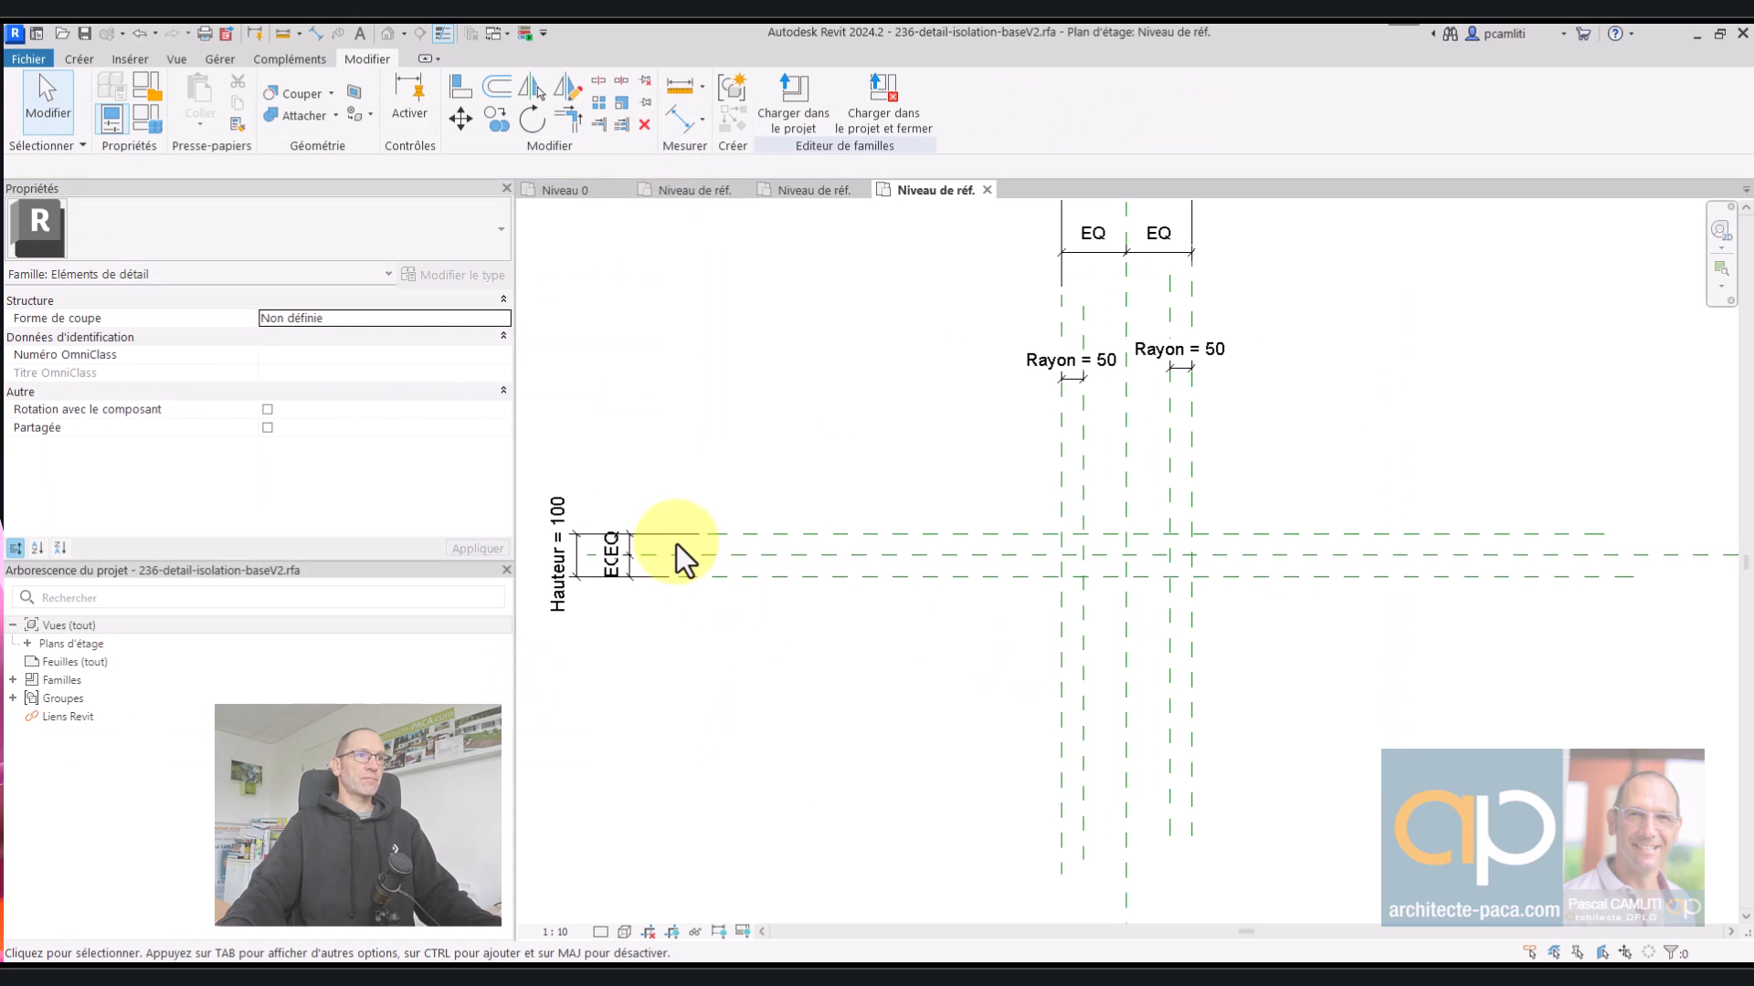
pyautogui.click(558, 929)
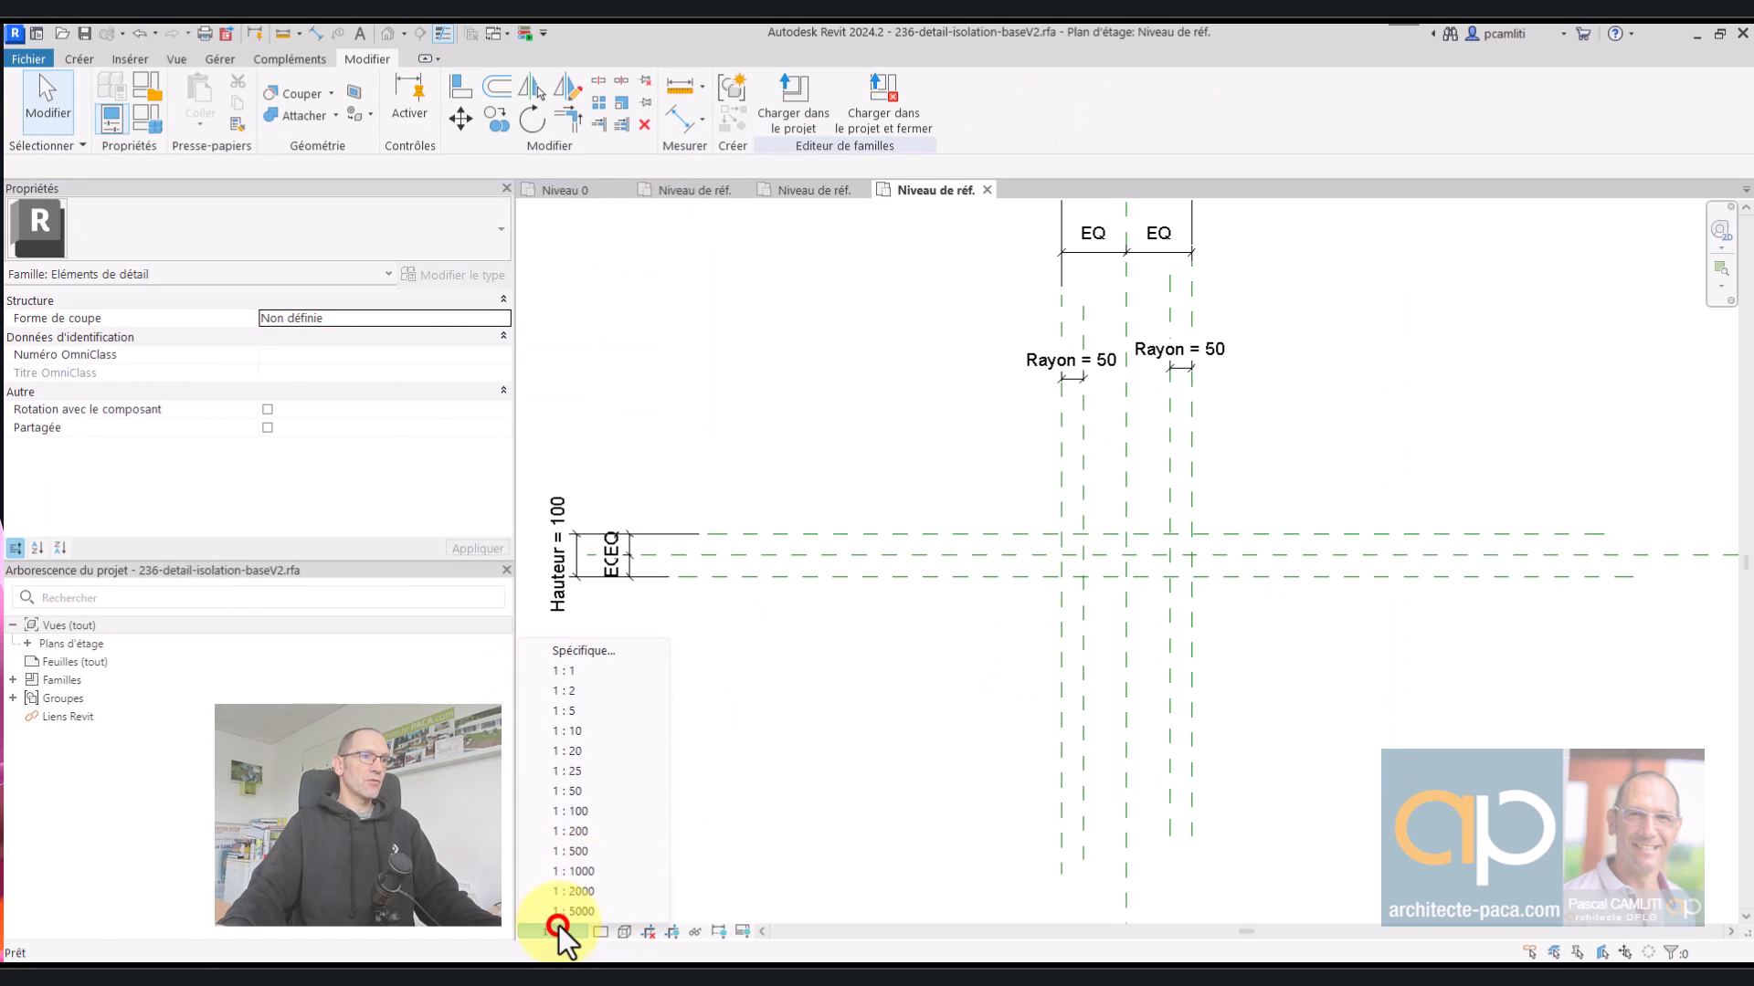
pyautogui.click(591, 698)
pyautogui.scroll(1, 662, 557)
# - Move the Hauteur, Rayon, Largeur and both EQ dimensions close to the area where the reference planes cross
pyautogui.moveTo(608, 543); pyautogui.dragTo(1129, 546)
pyautogui.moveTo(538, 540); pyautogui.dragTo(1104, 539)
pyautogui.moveTo(1296, 500); pyautogui.dragTo(1152, 614, button='middle')
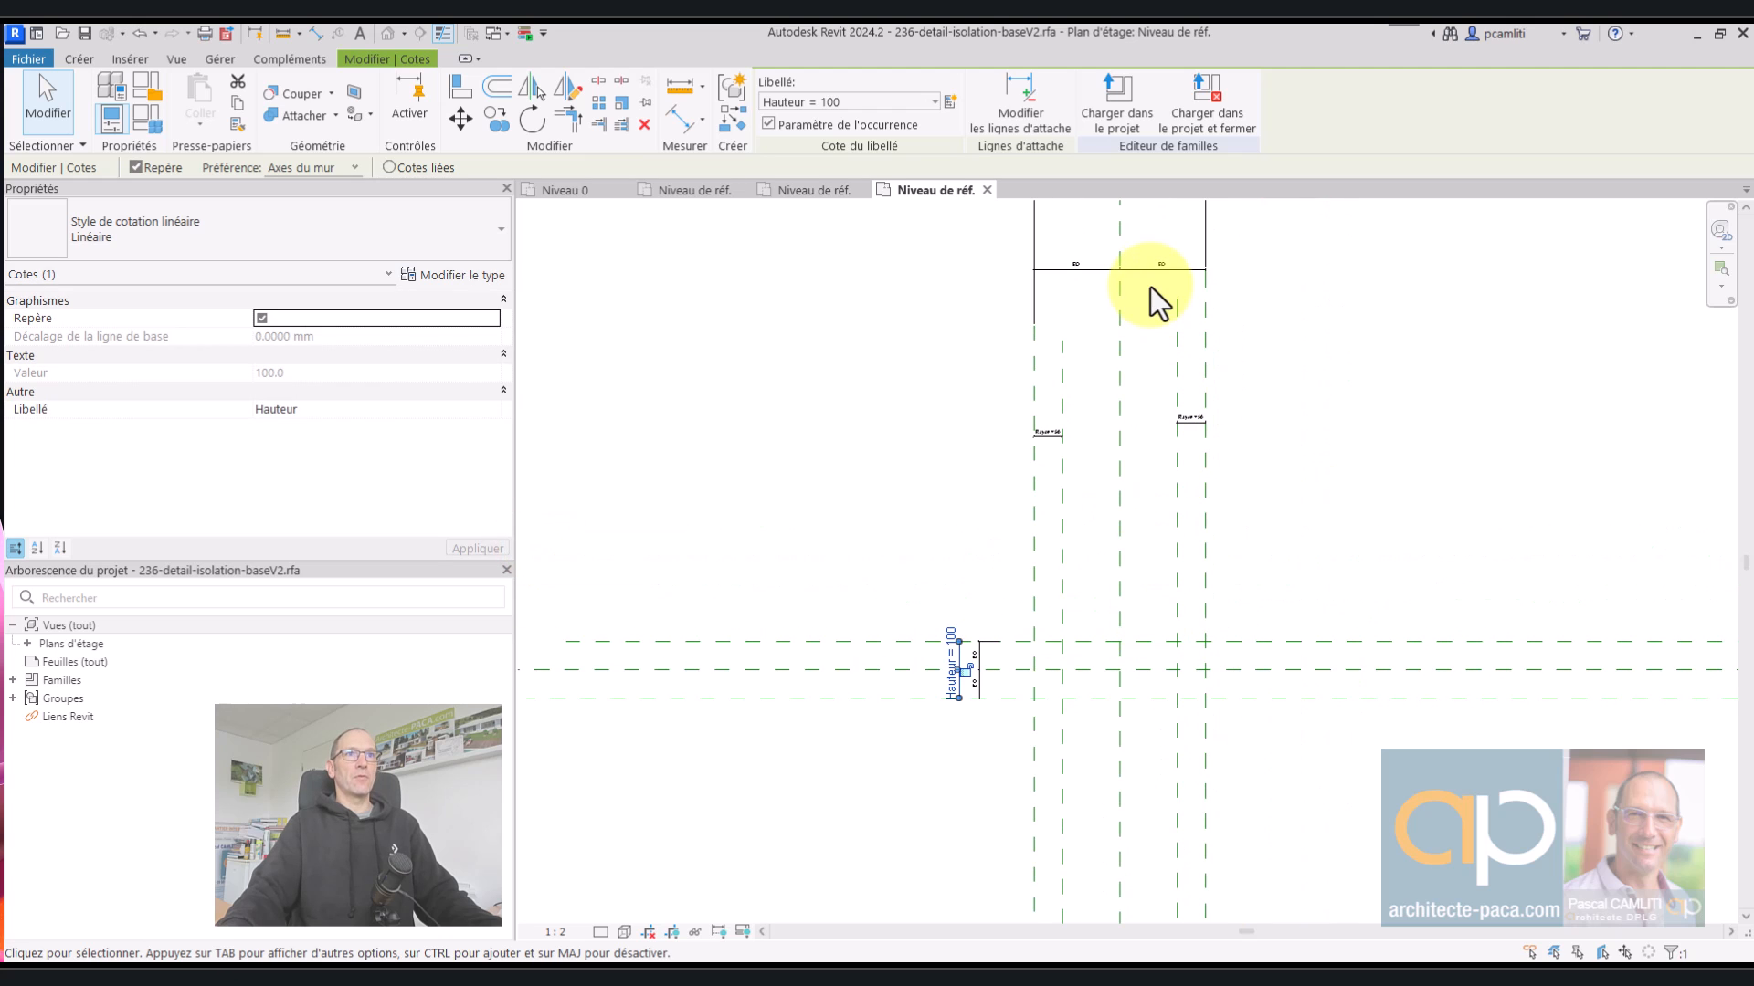
pyautogui.moveTo(1043, 436); pyautogui.dragTo(1065, 623)
pyautogui.moveTo(1196, 426); pyautogui.dragTo(1209, 629)
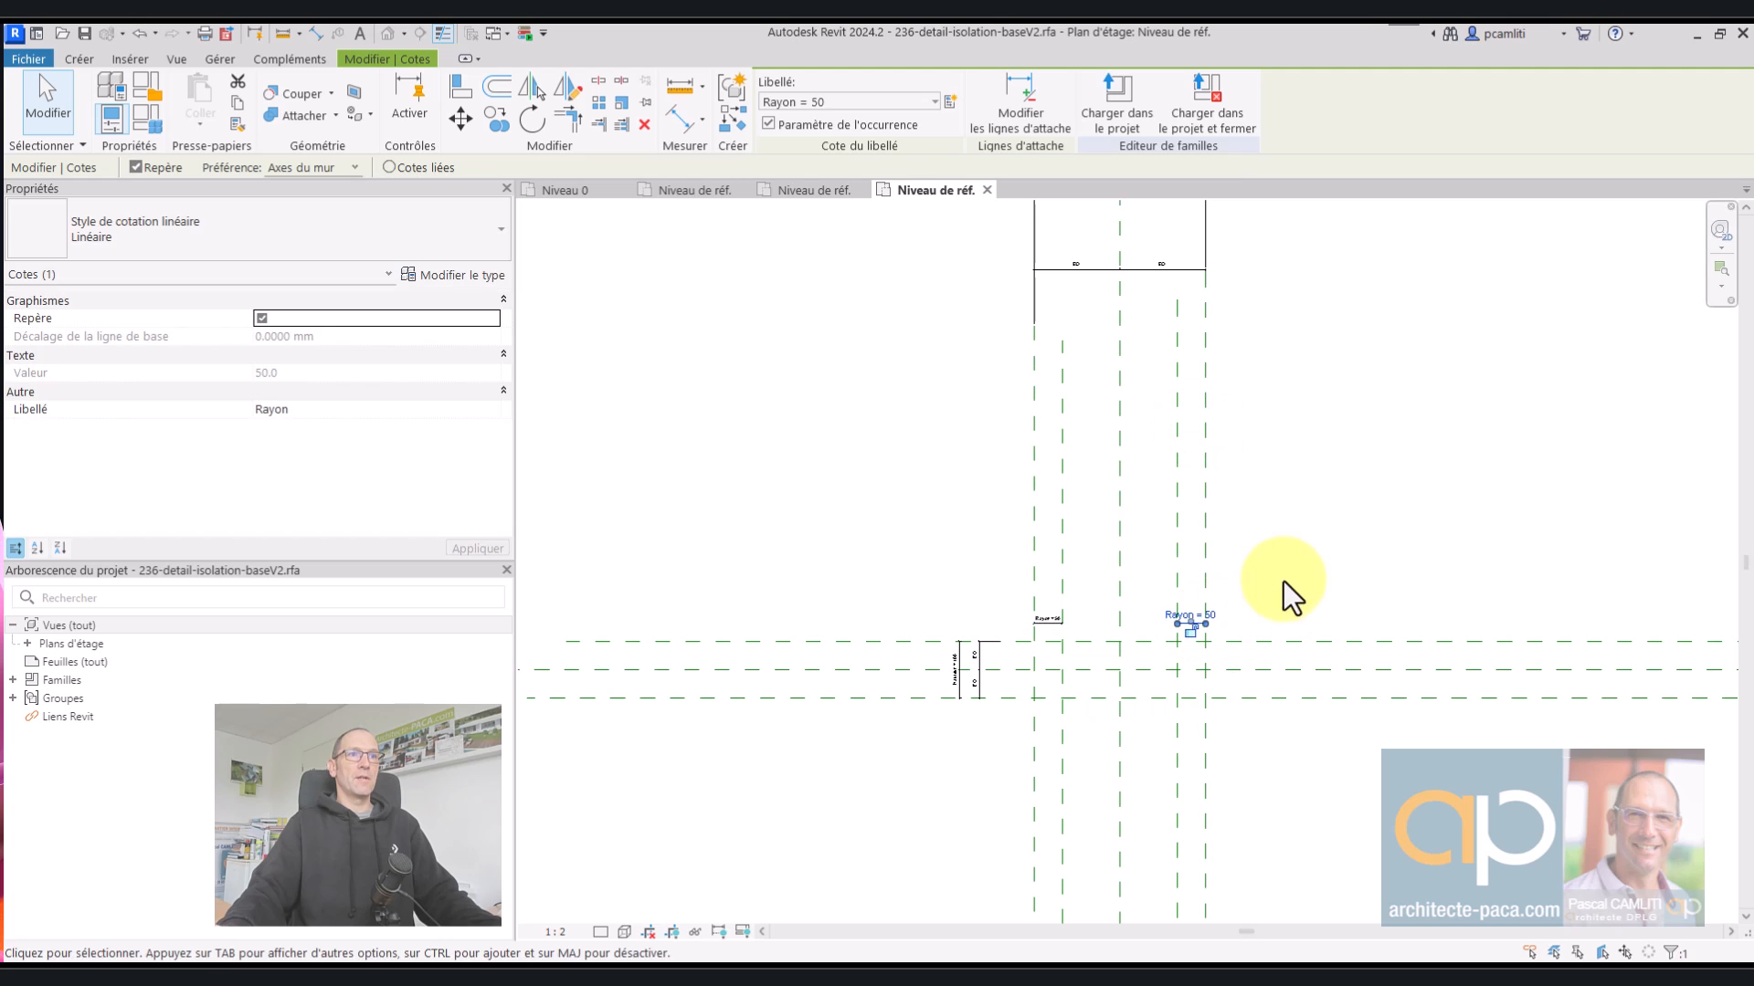
pyautogui.moveTo(1145, 276); pyautogui.dragTo(1158, 590)
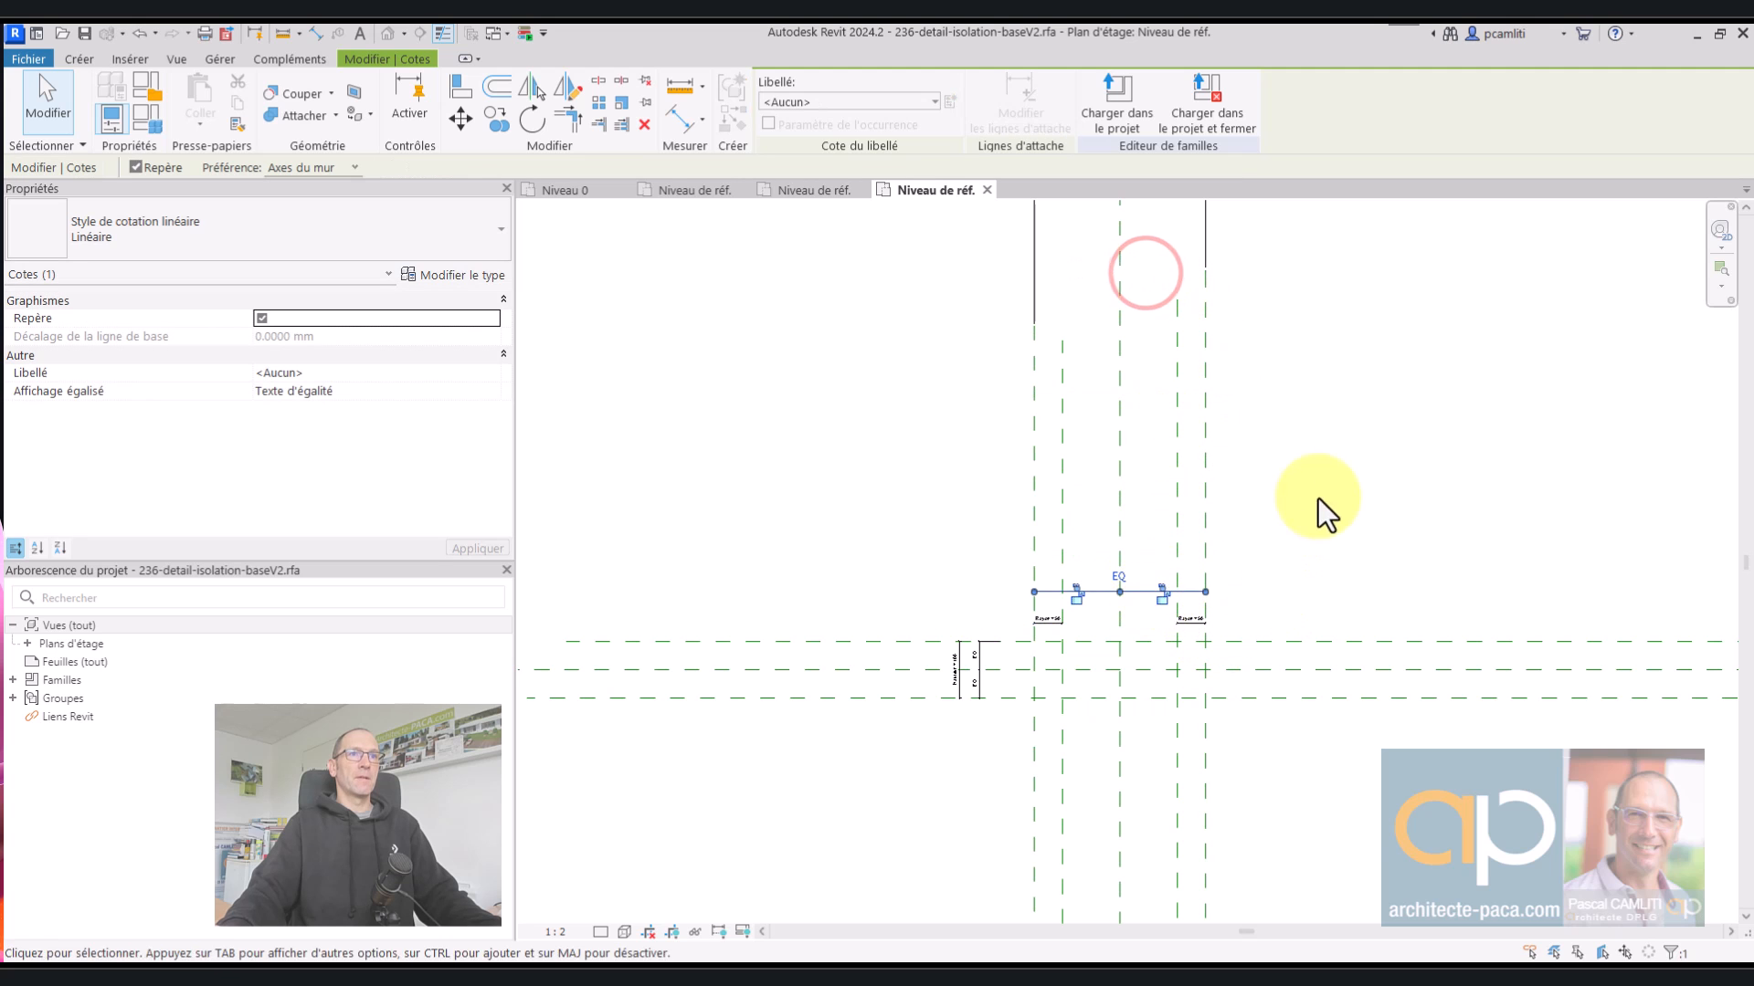
pyautogui.moveTo(1266, 523); pyautogui.dragTo(1211, 664, button='middle')
pyautogui.moveTo(1132, 309); pyautogui.dragTo(1122, 709)
pyautogui.scroll(5, 1059, 575)
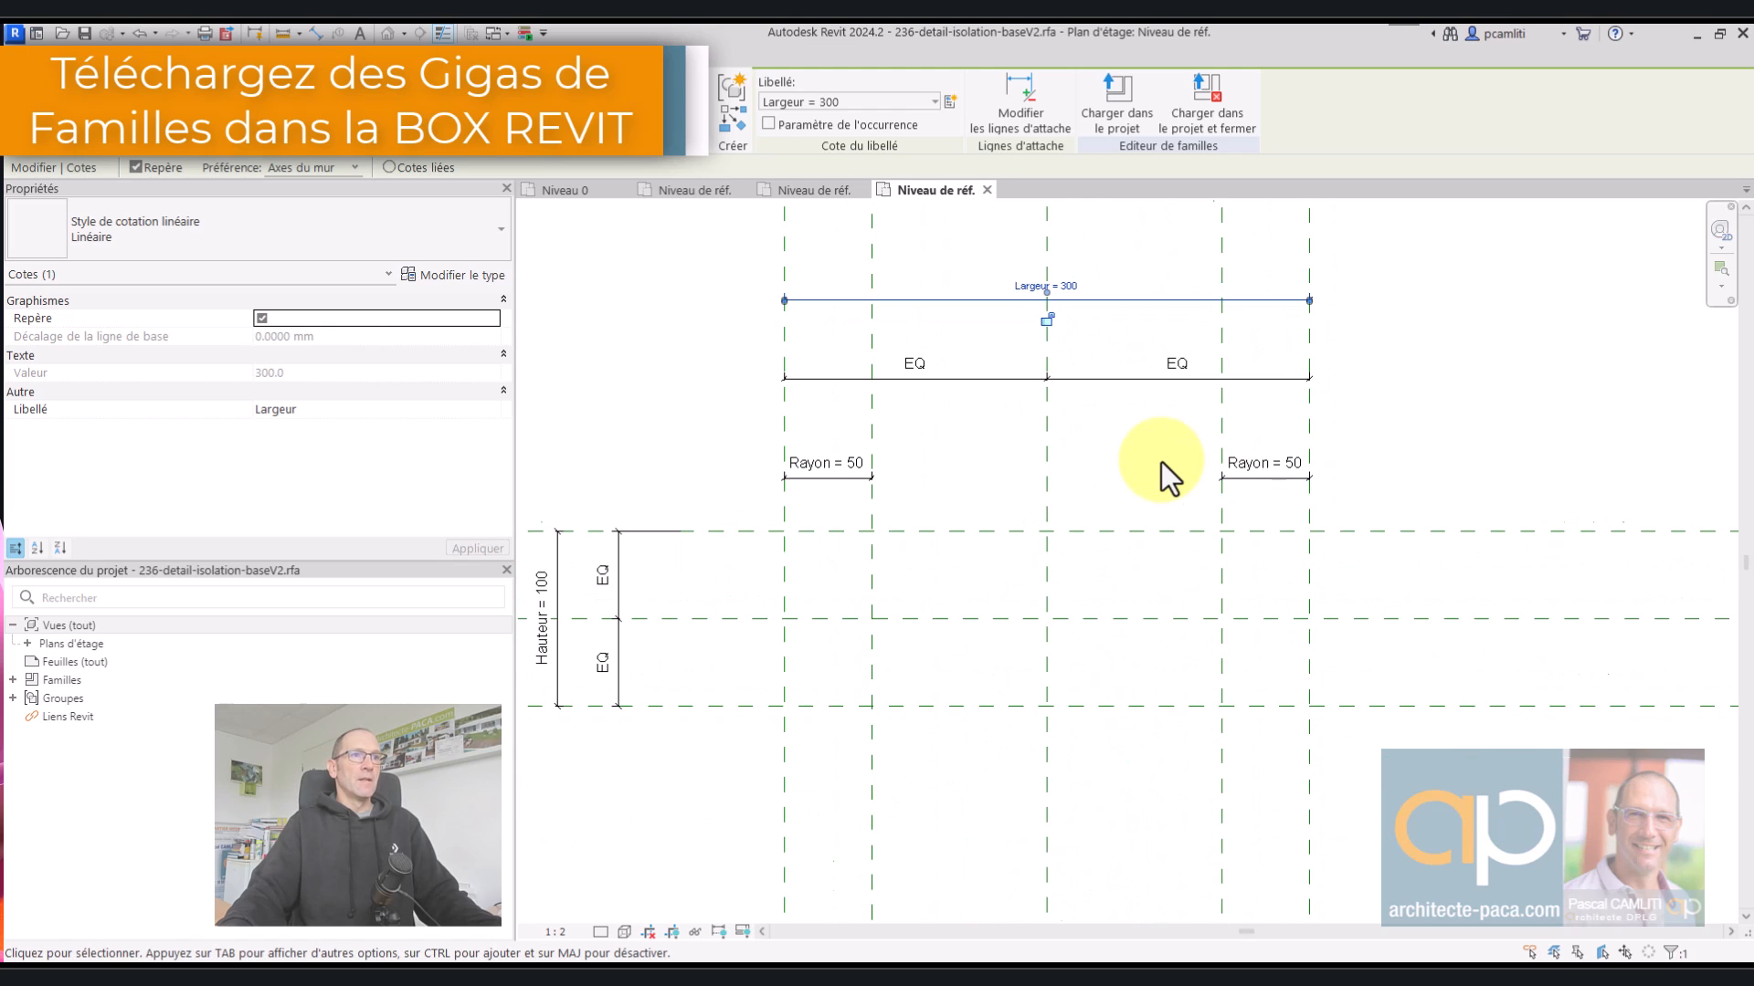
pyautogui.moveTo(1138, 469); pyautogui.dragTo(1141, 453, button='middle')
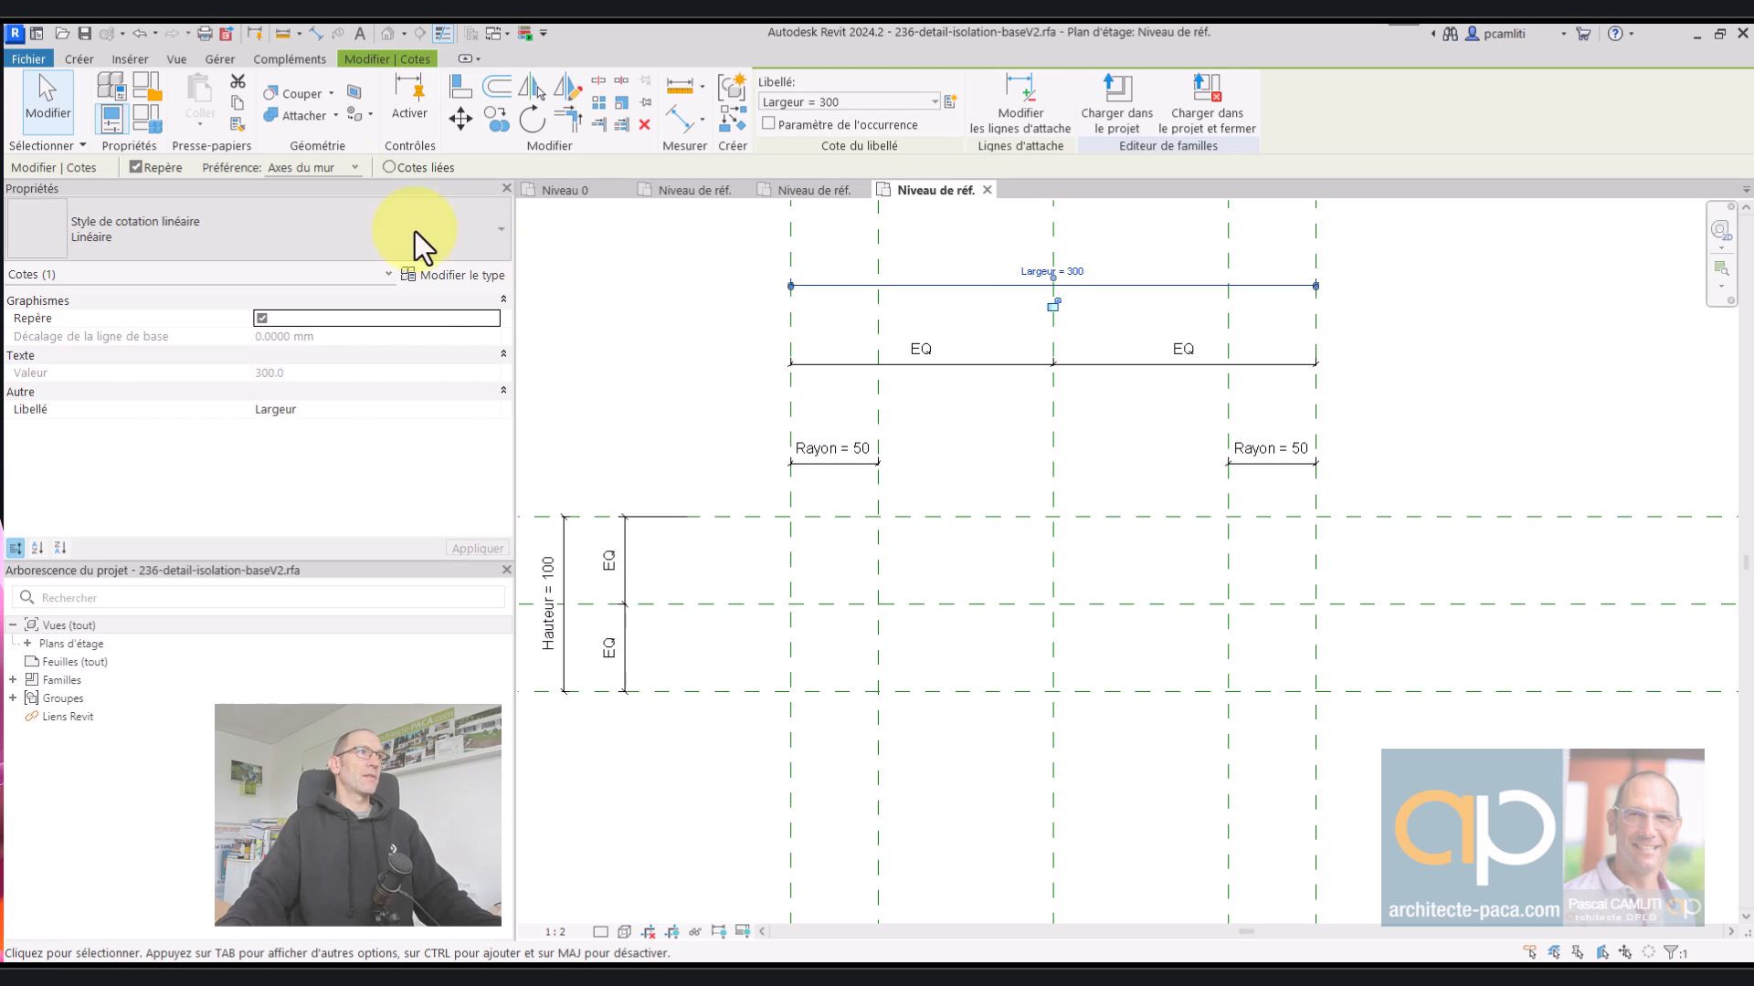
# - Draw a semicircular detail line from the upper to the lower plane on the inner right plane, bulging to the outer right plane
pyautogui.click(78, 59)
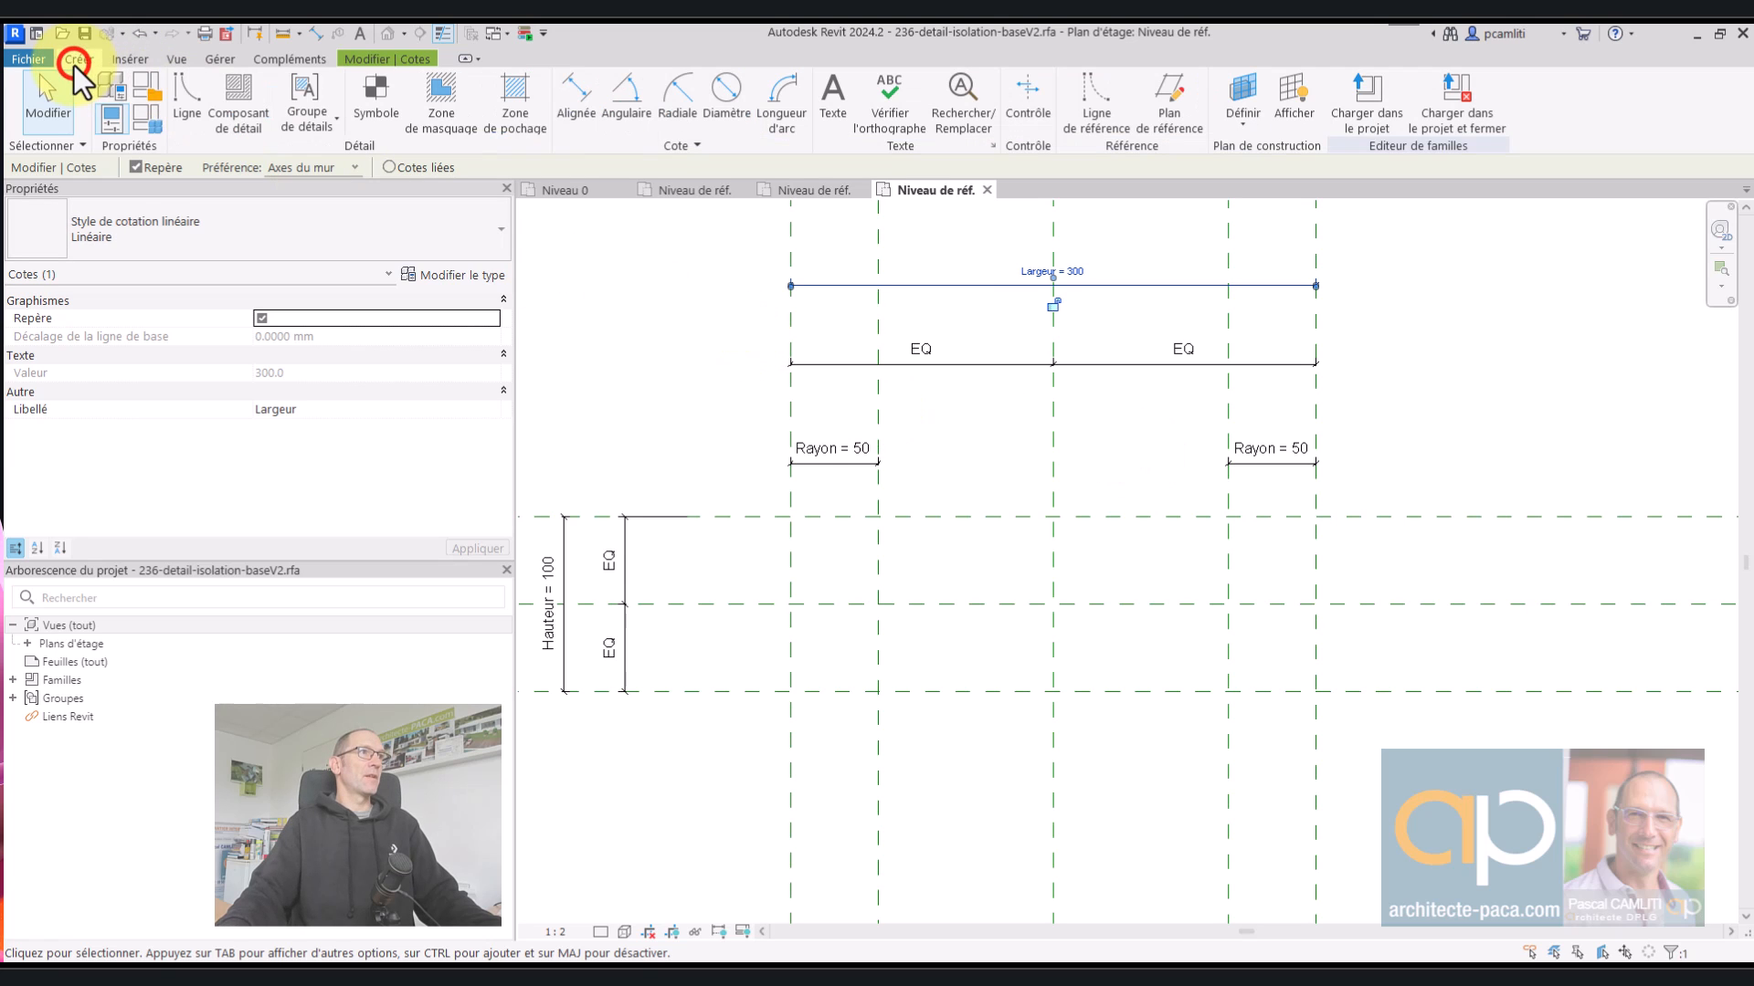
pyautogui.click(195, 92)
pyautogui.click(770, 102)
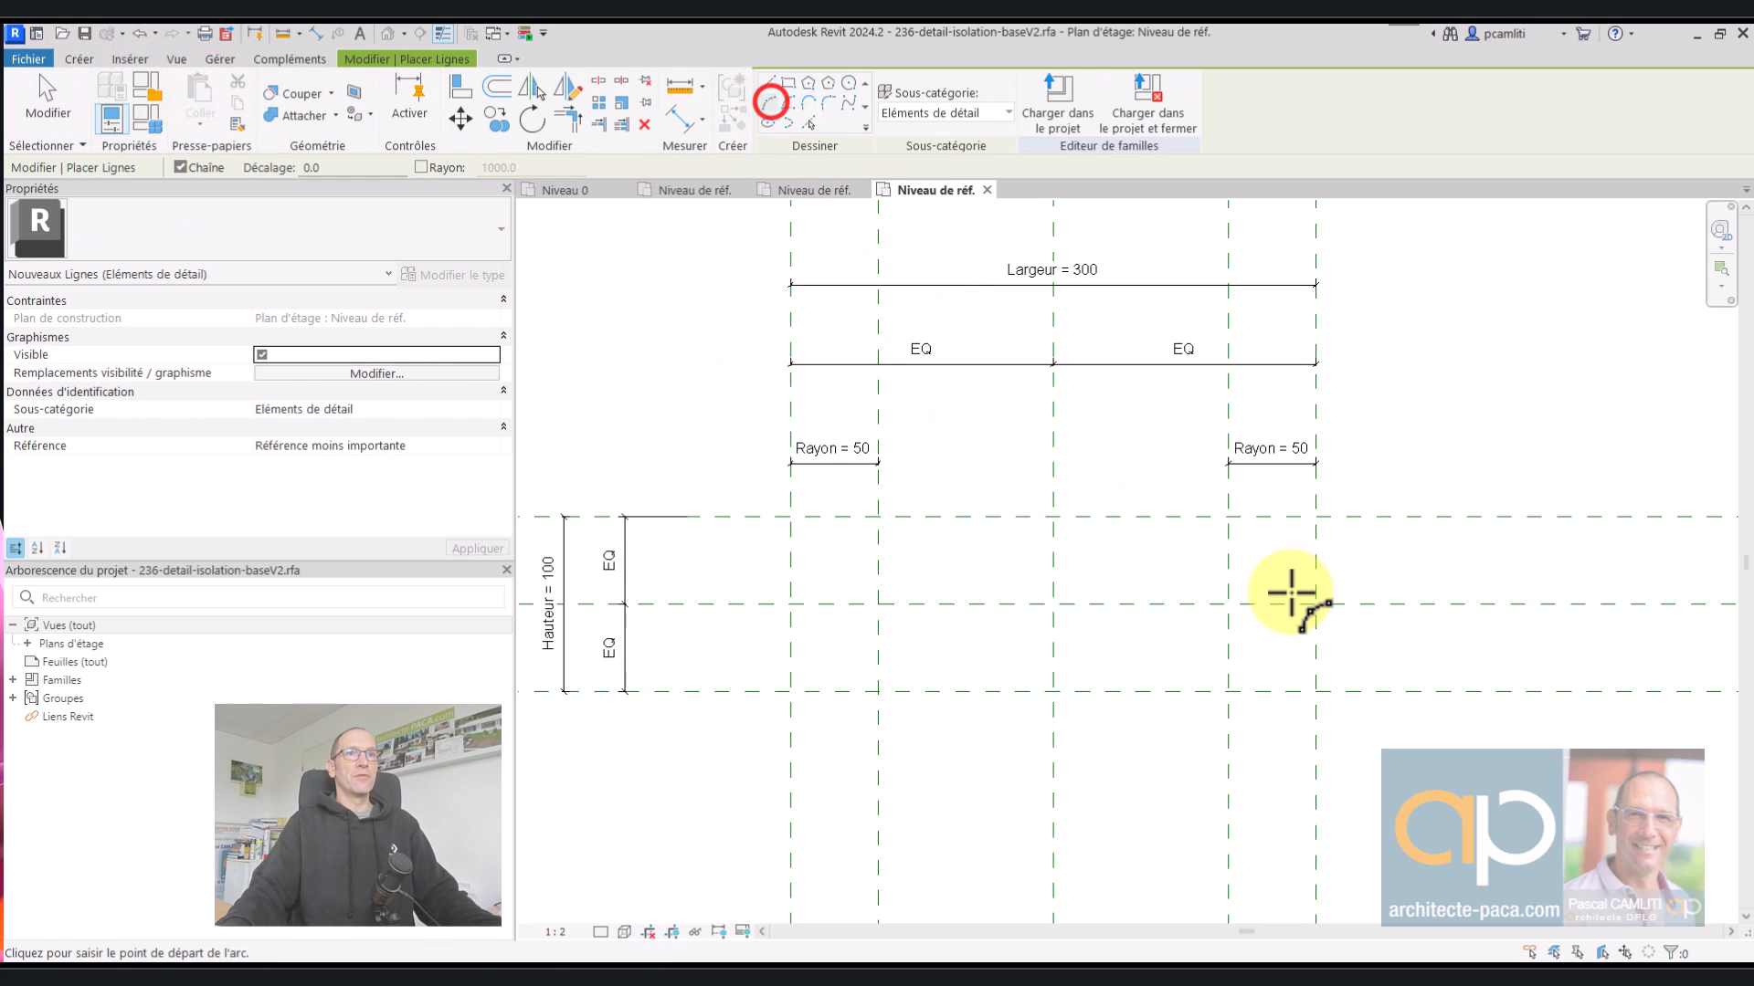
pyautogui.click(1228, 517)
pyautogui.click(1225, 693)
pyautogui.click(1315, 603)
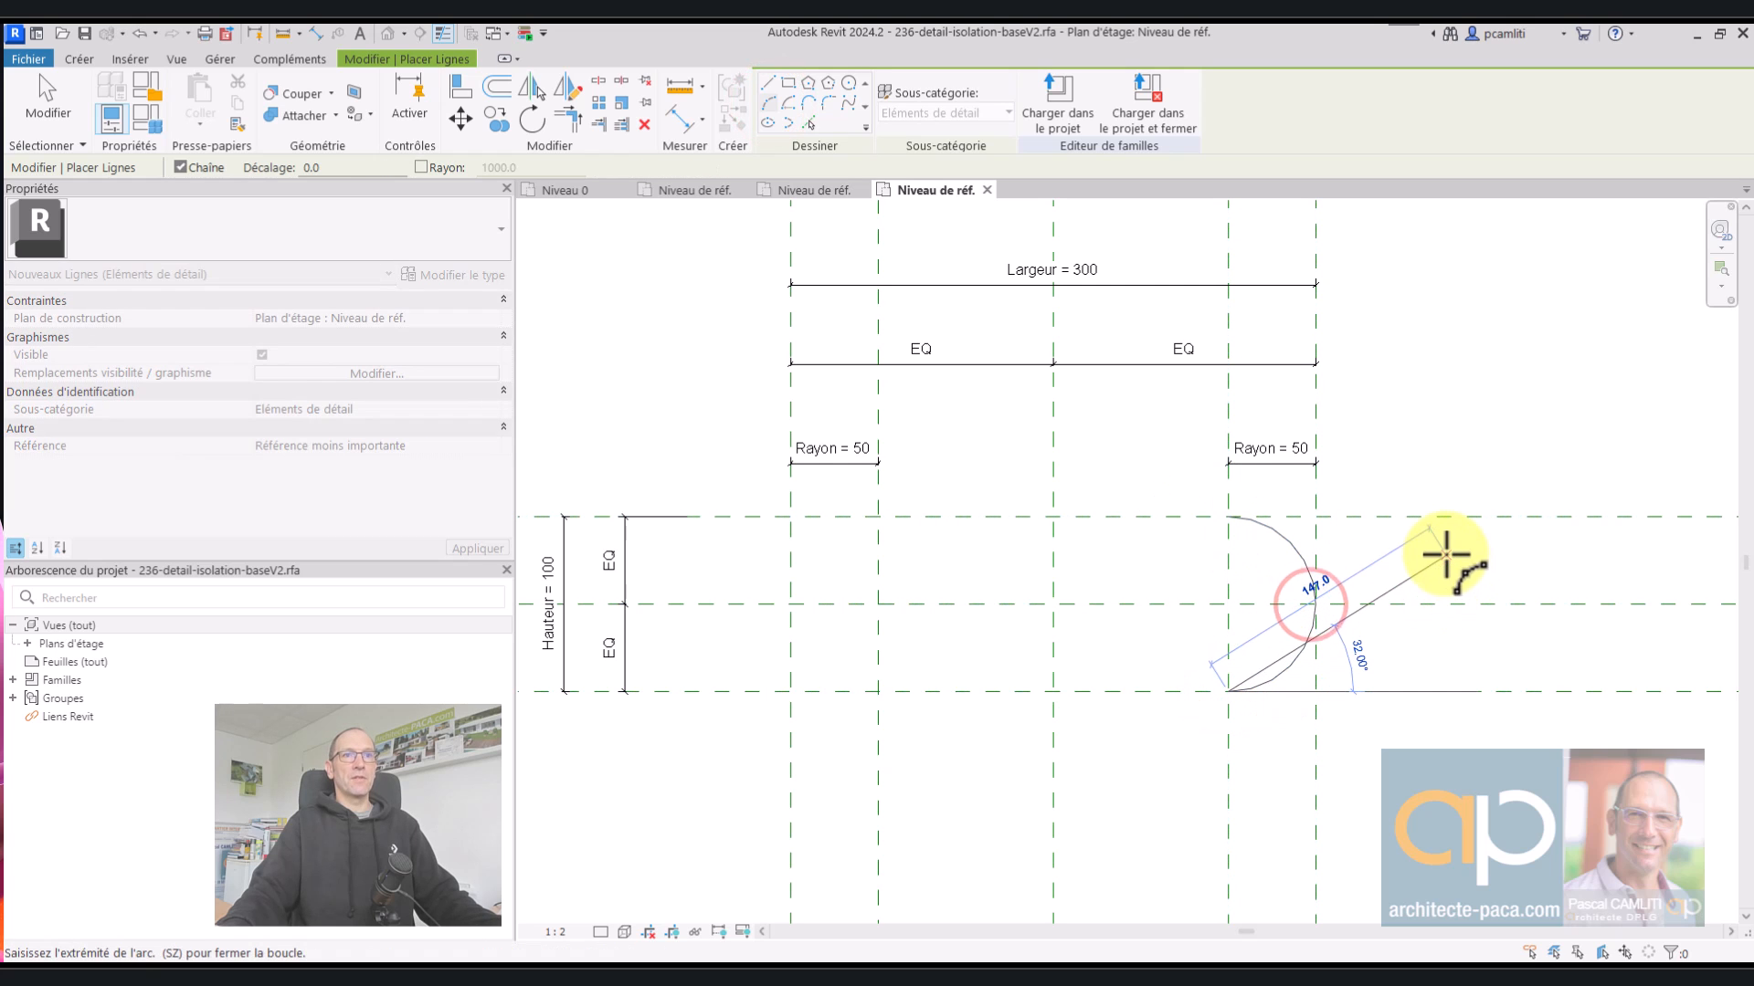
pyautogui.press('Escape')
pyautogui.press('Escape')
# - Make the centre mark of the right semicircle visible (Marque centrale visible)
pyautogui.click(1289, 544)
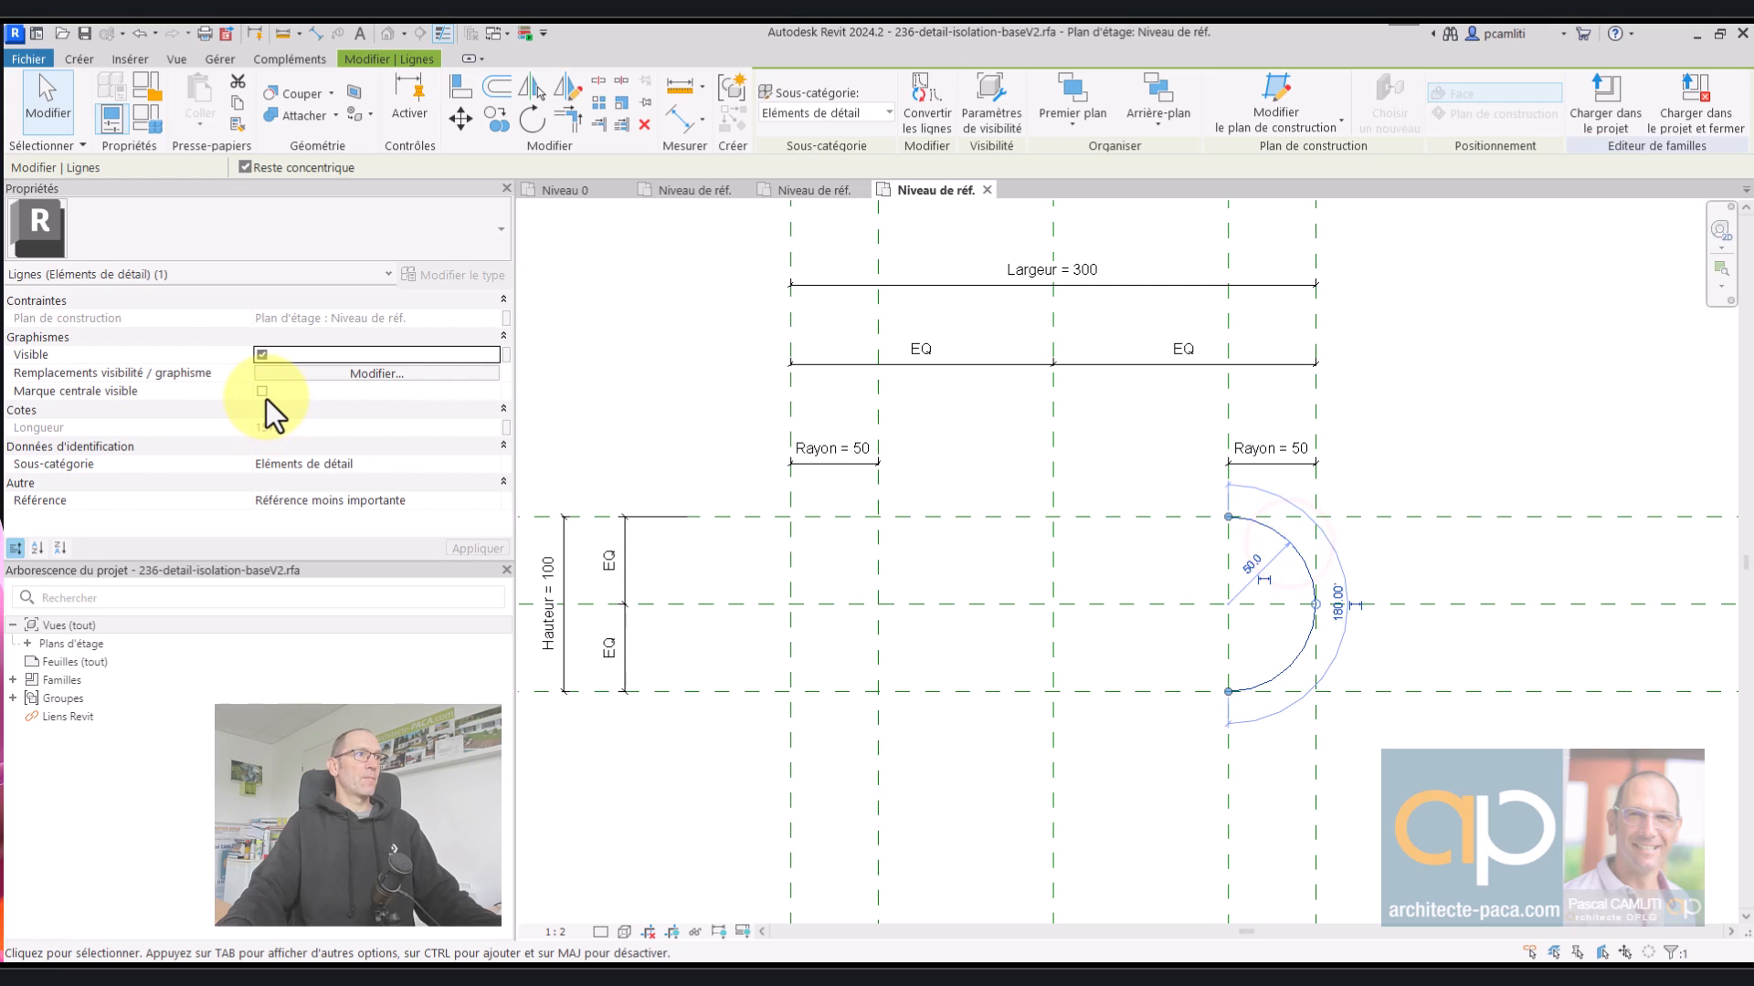
pyautogui.click(262, 392)
pyautogui.click(262, 393)
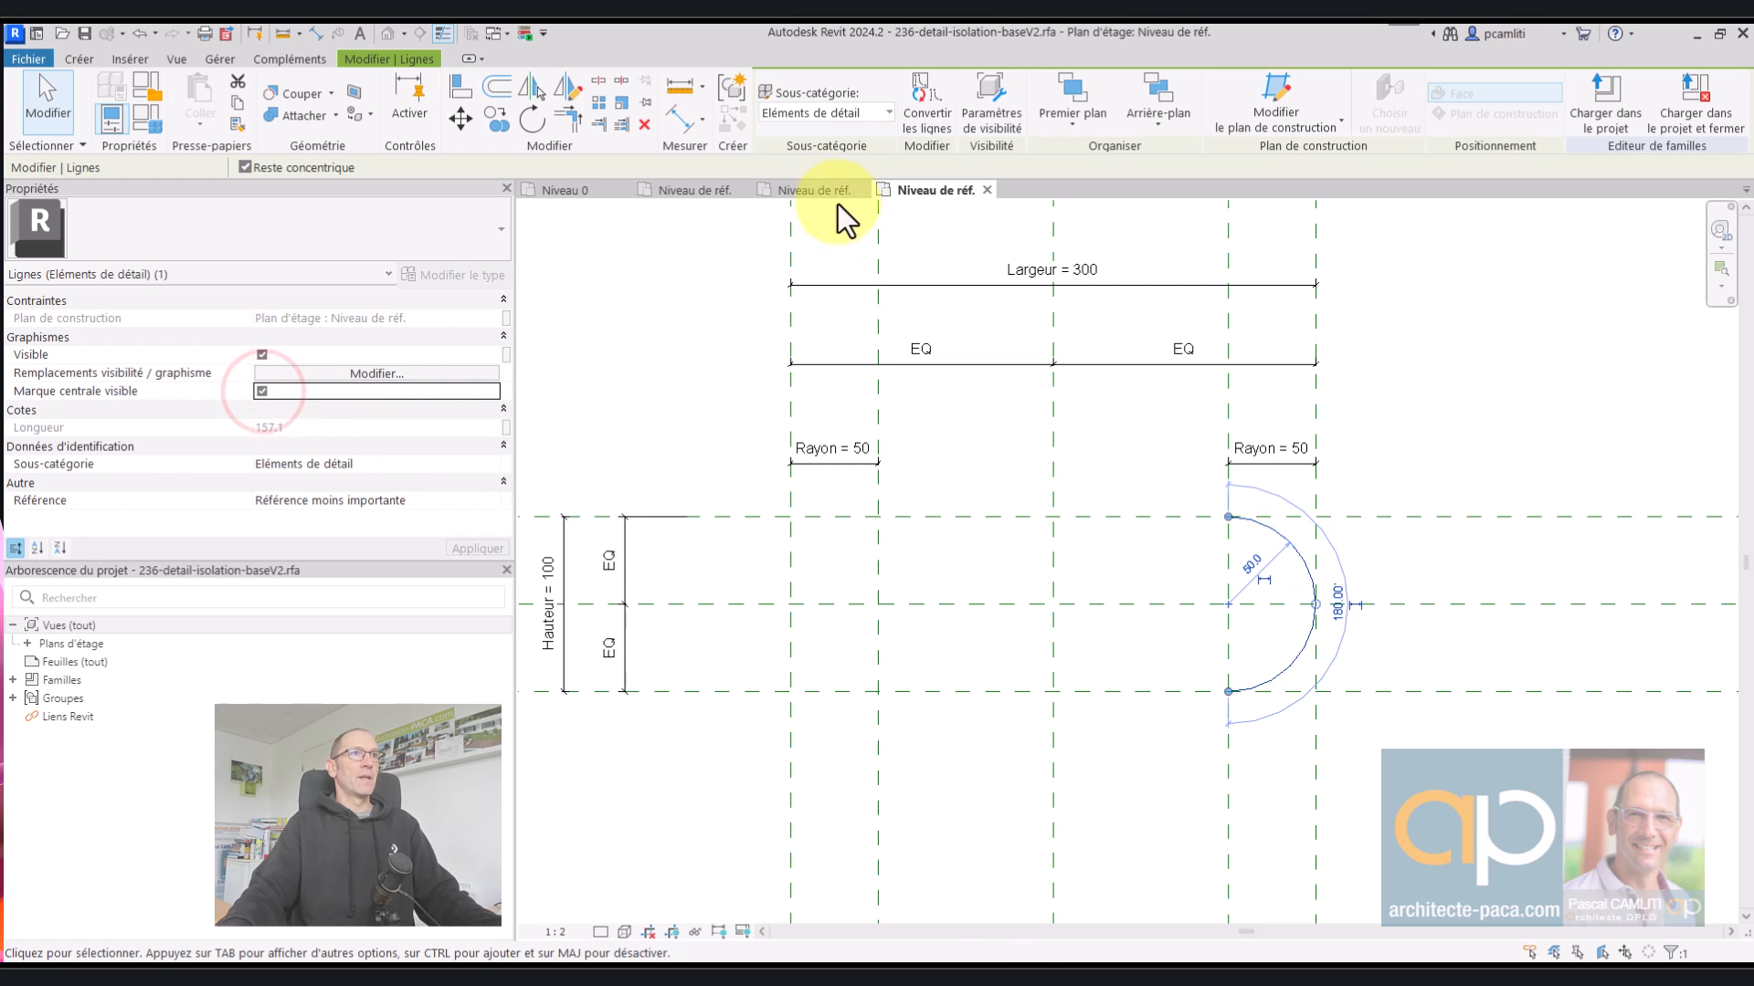
pyautogui.press('Escape')
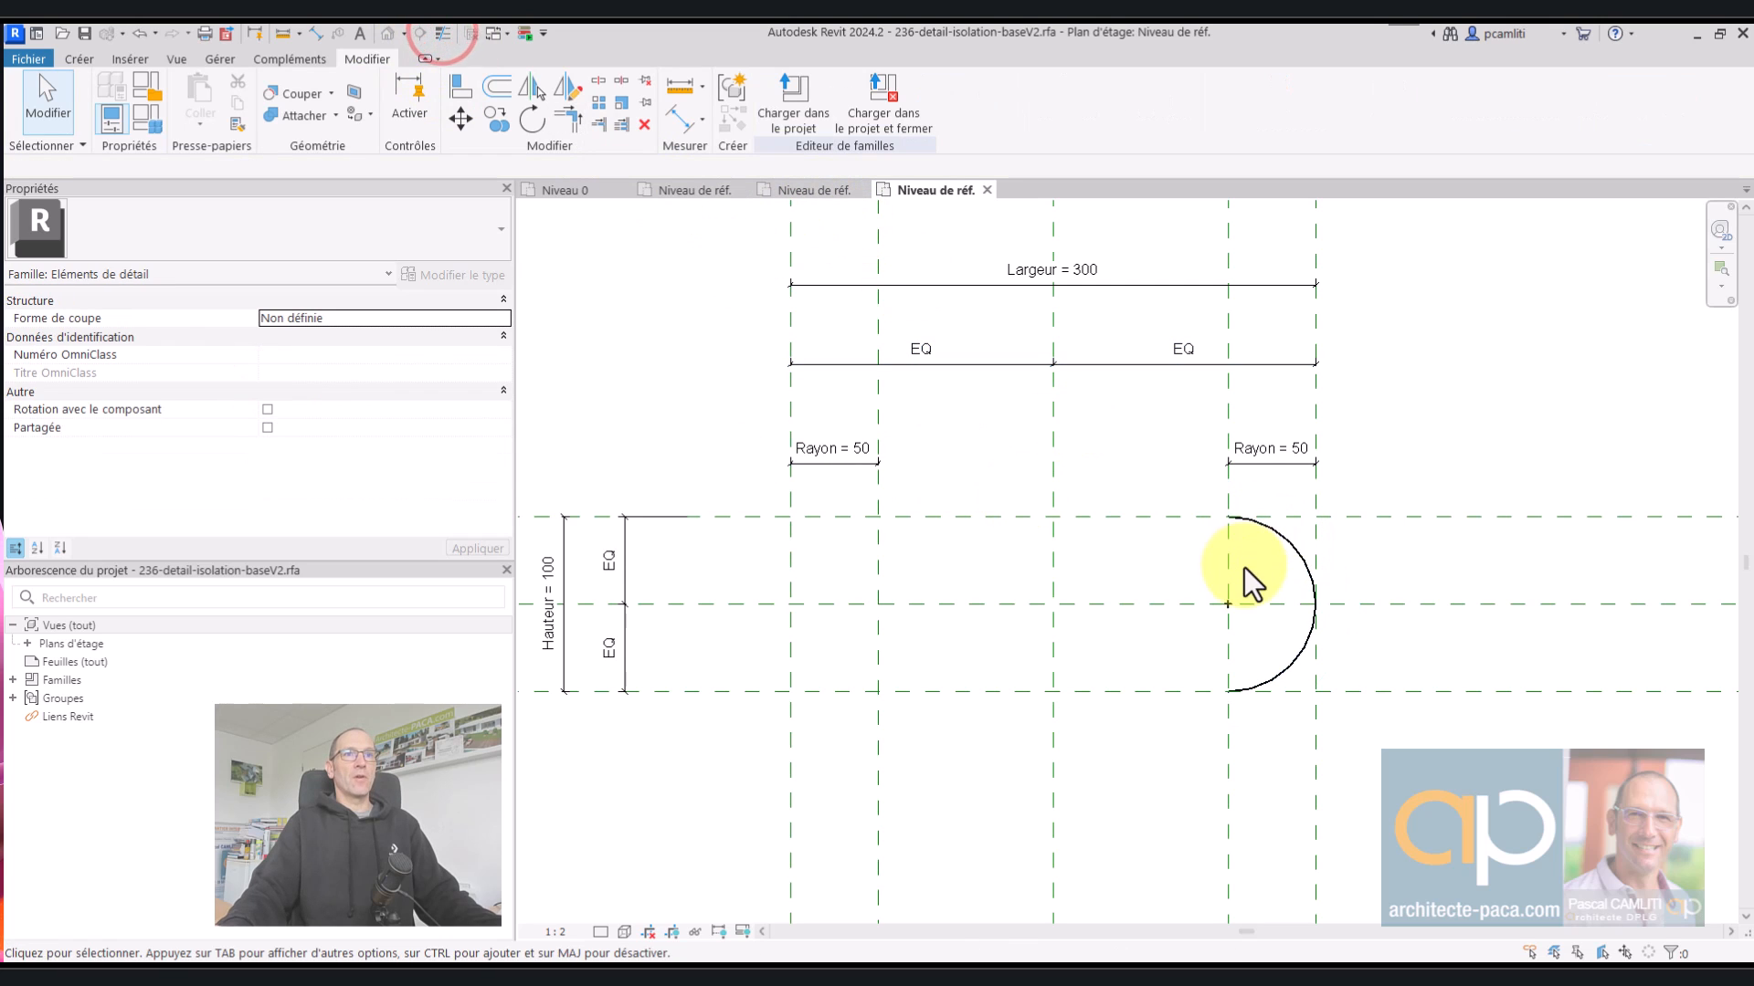
# - Align and lock the right semicircle's centre to the inner right vertical plane and the middle horizontal plane
pyautogui.click(462, 87)
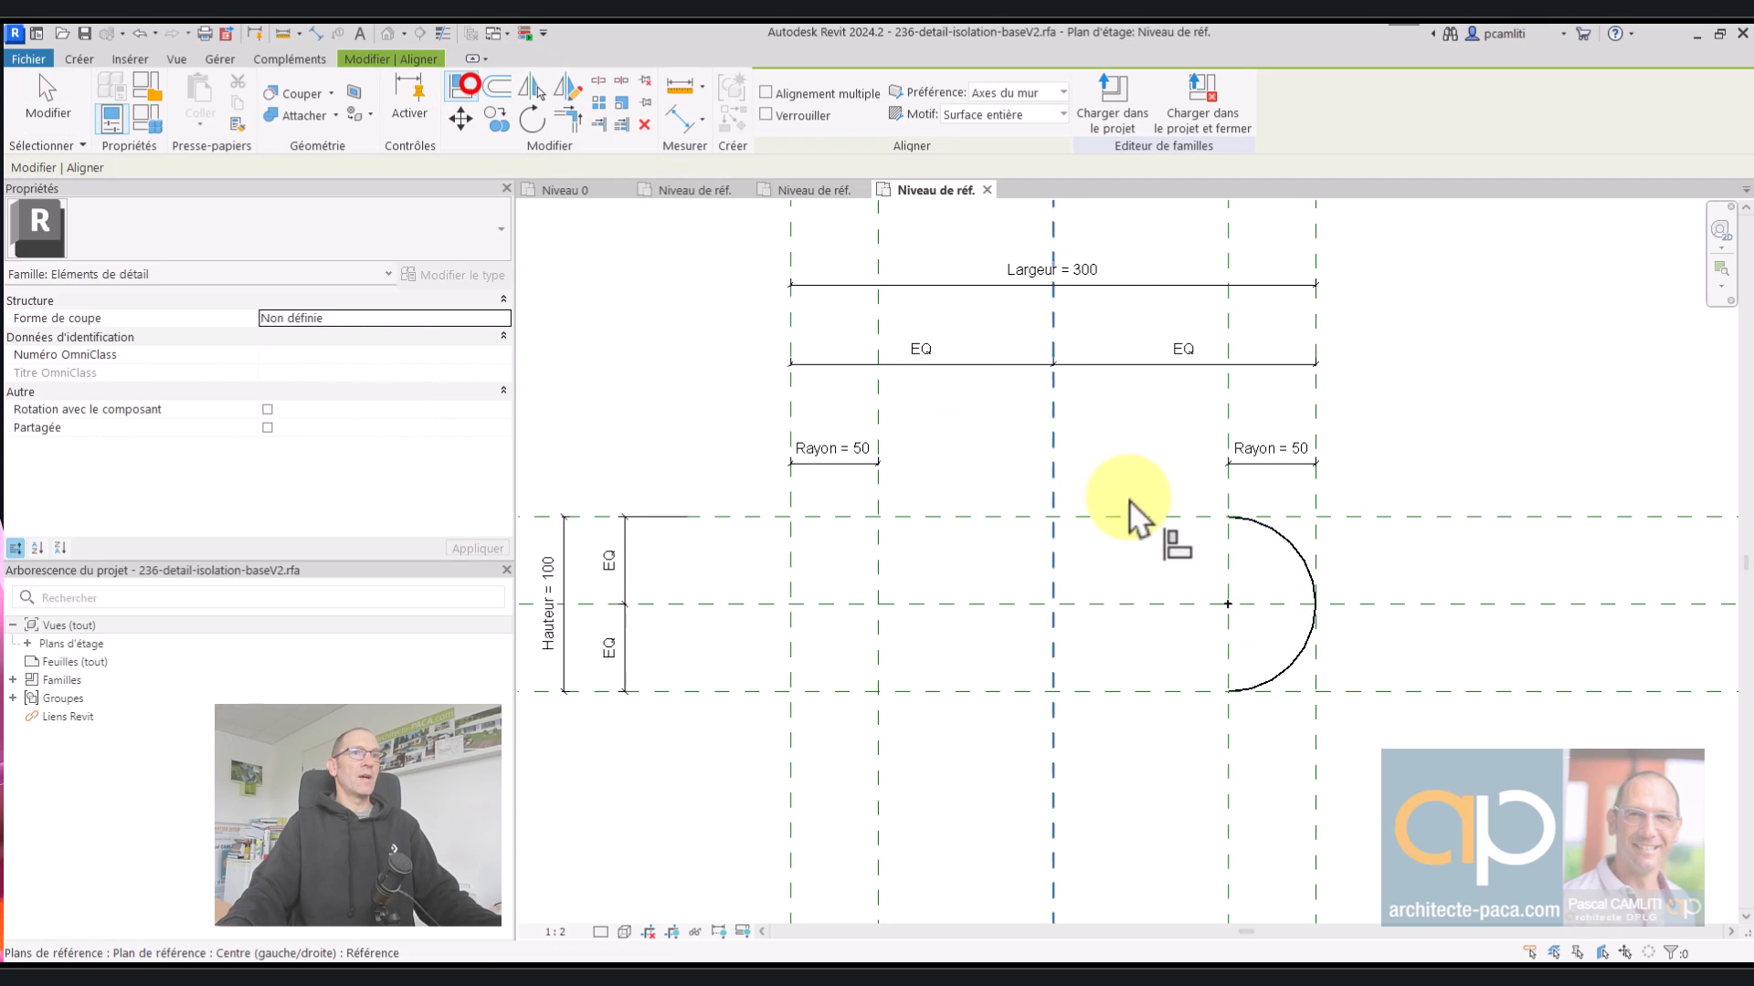
pyautogui.click(1229, 573)
pyautogui.click(1229, 605)
pyautogui.click(1258, 594)
pyautogui.click(1367, 603)
pyautogui.click(1220, 614)
pyautogui.click(1101, 637)
pyautogui.moveTo(1135, 565); pyautogui.dragTo(1153, 557, button='middle')
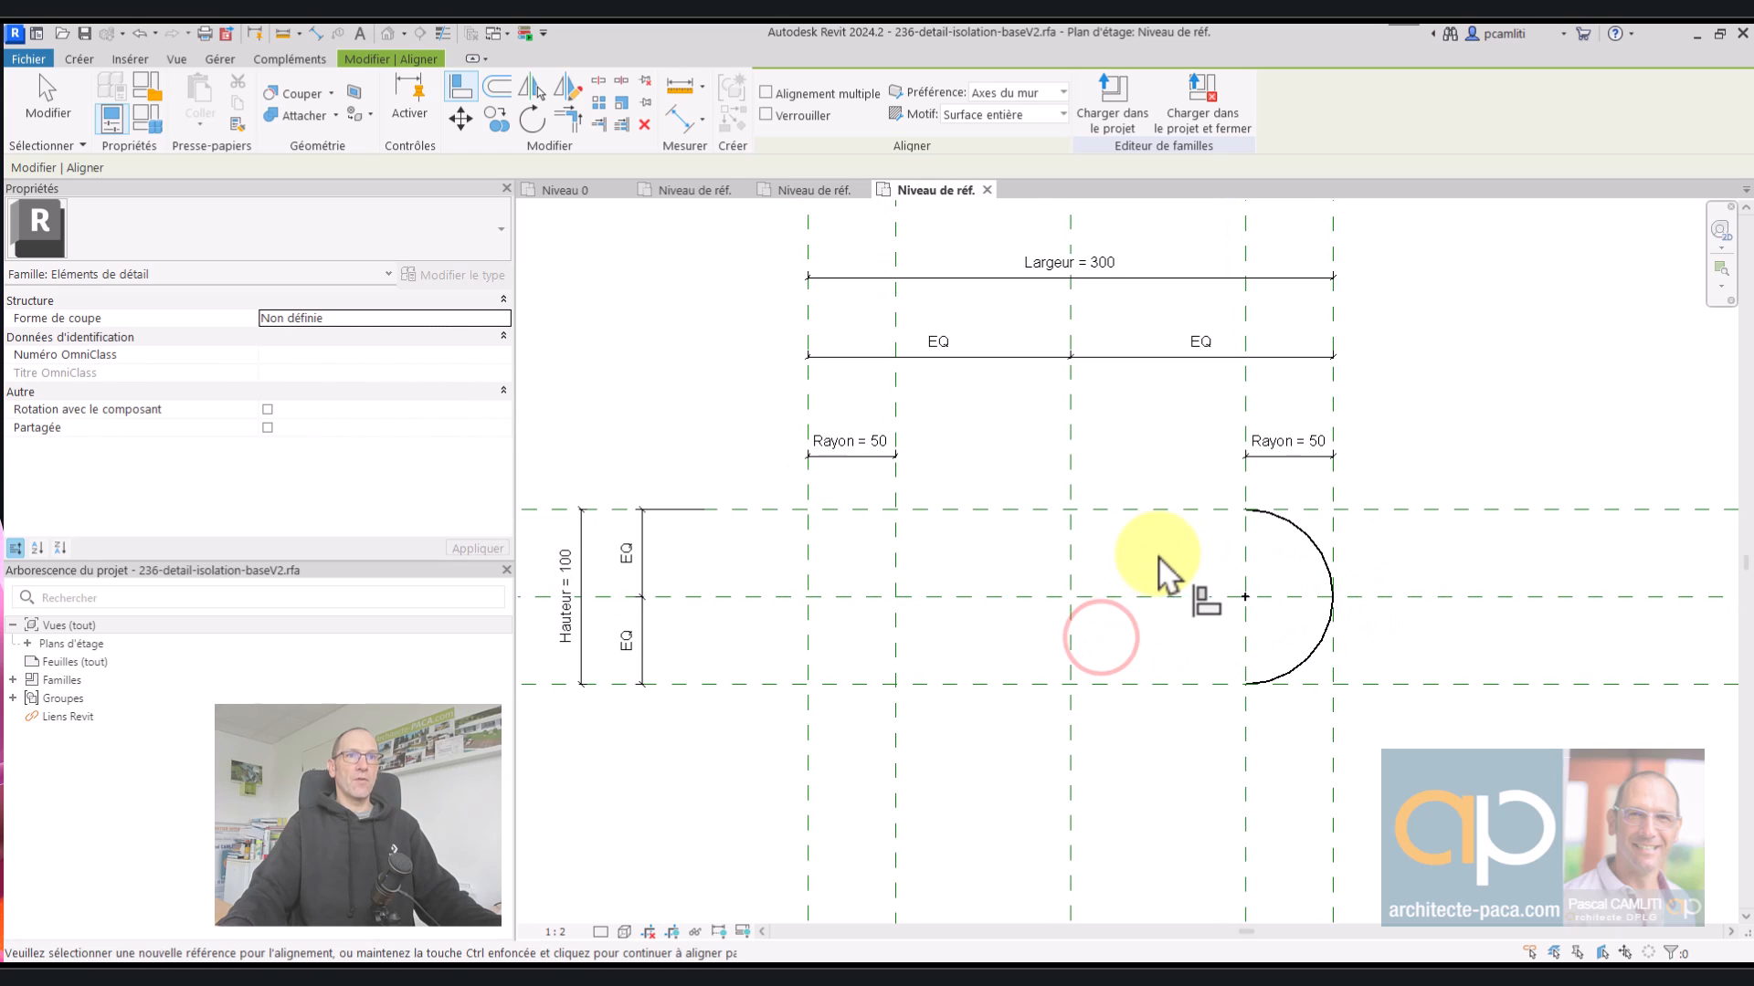
# - Draw two quarter arcs from the outer left plane's upper and lower intersections, meeting where the inner left and middle horizontal planes cross
pyautogui.click(80, 59)
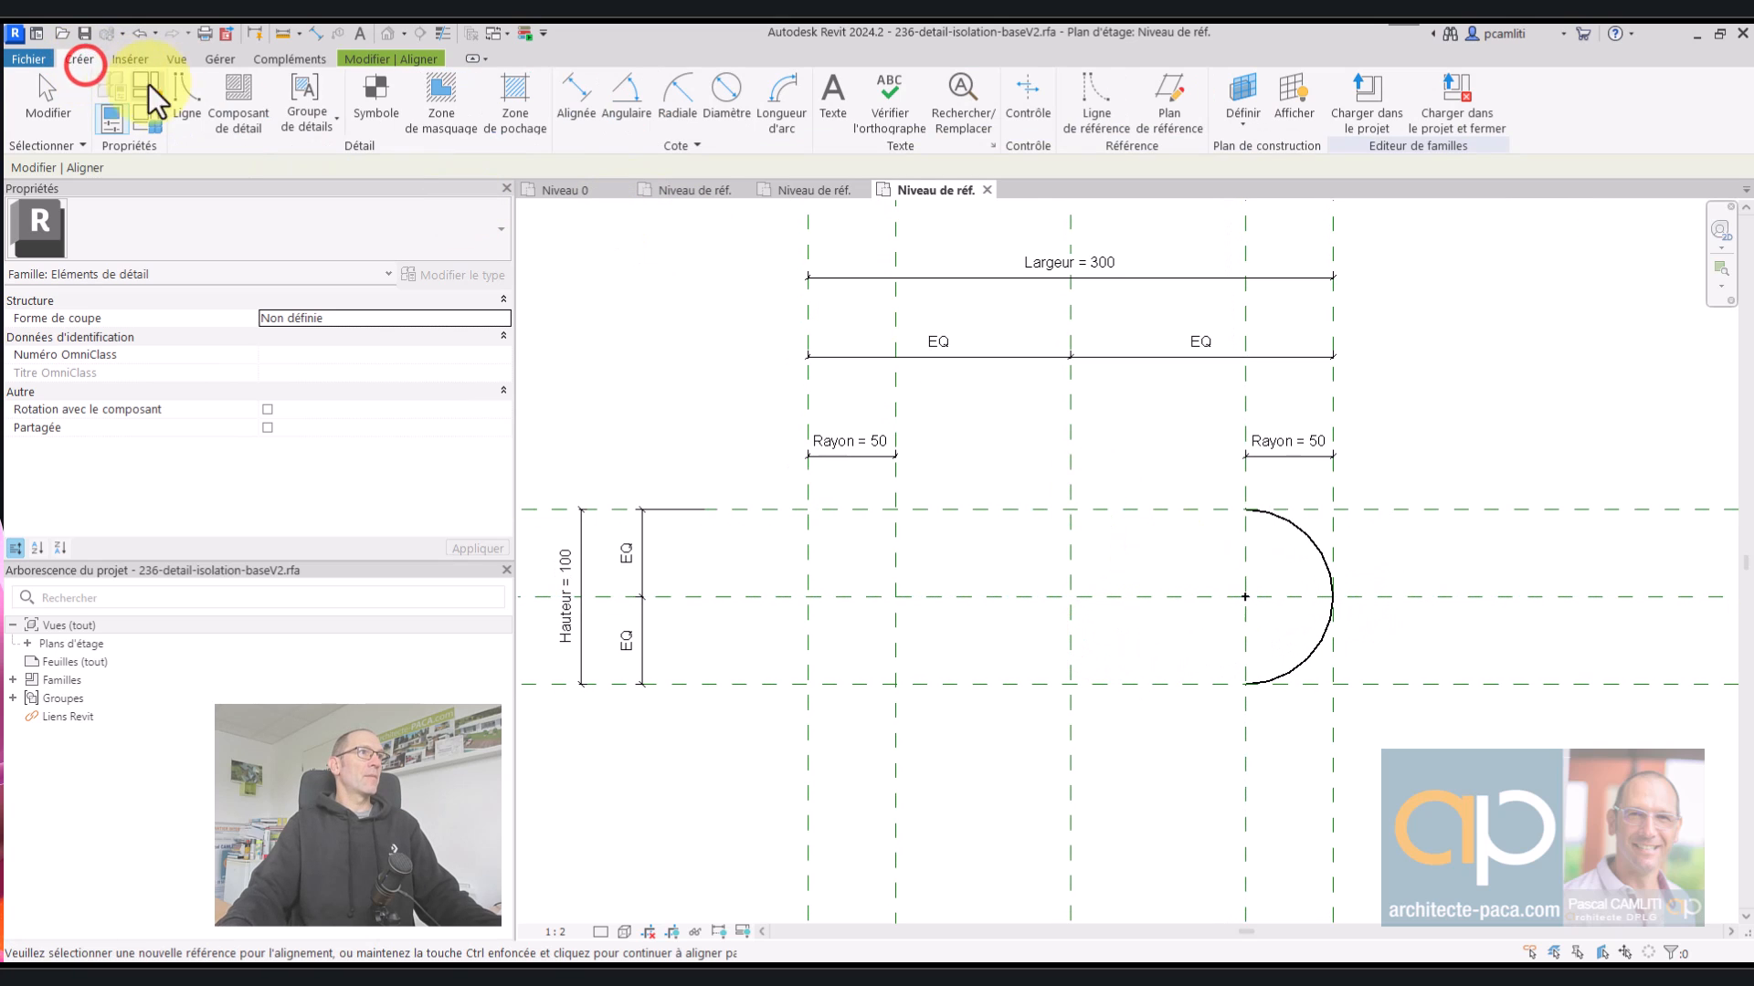
pyautogui.click(182, 84)
pyautogui.click(769, 102)
pyautogui.click(808, 509)
pyautogui.click(895, 596)
pyautogui.click(835, 579)
pyautogui.click(808, 684)
pyautogui.click(822, 645)
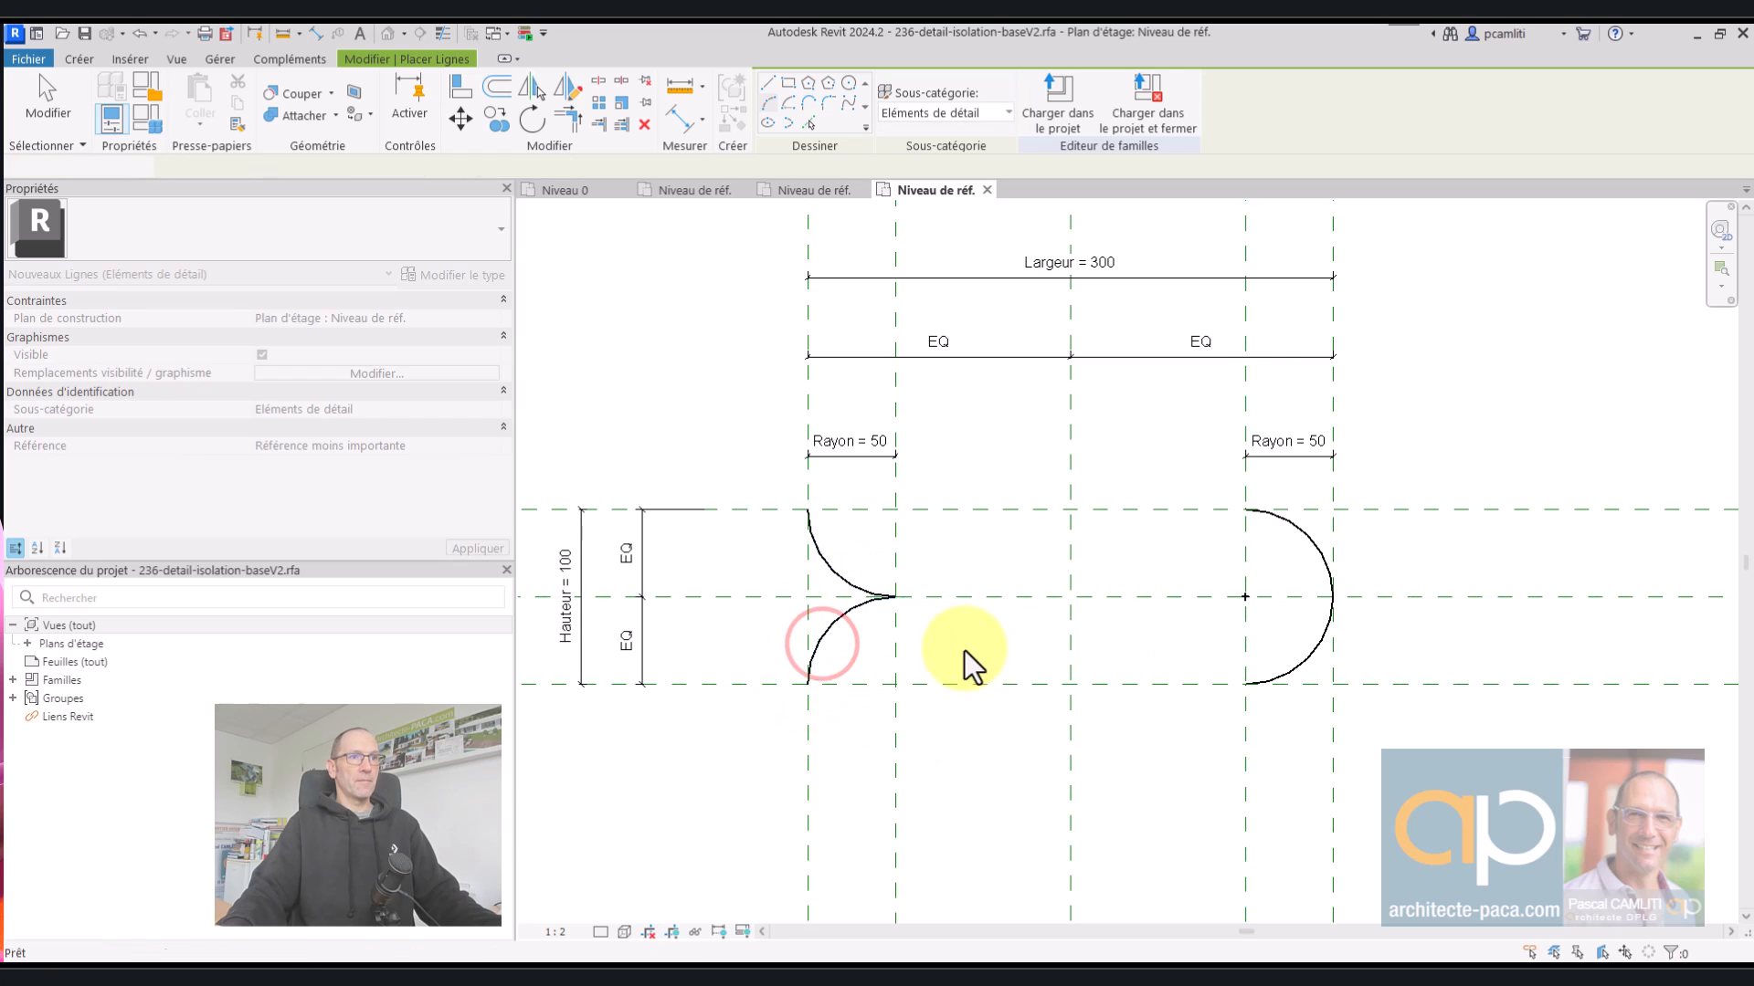
pyautogui.press('Escape')
pyautogui.press('Escape')
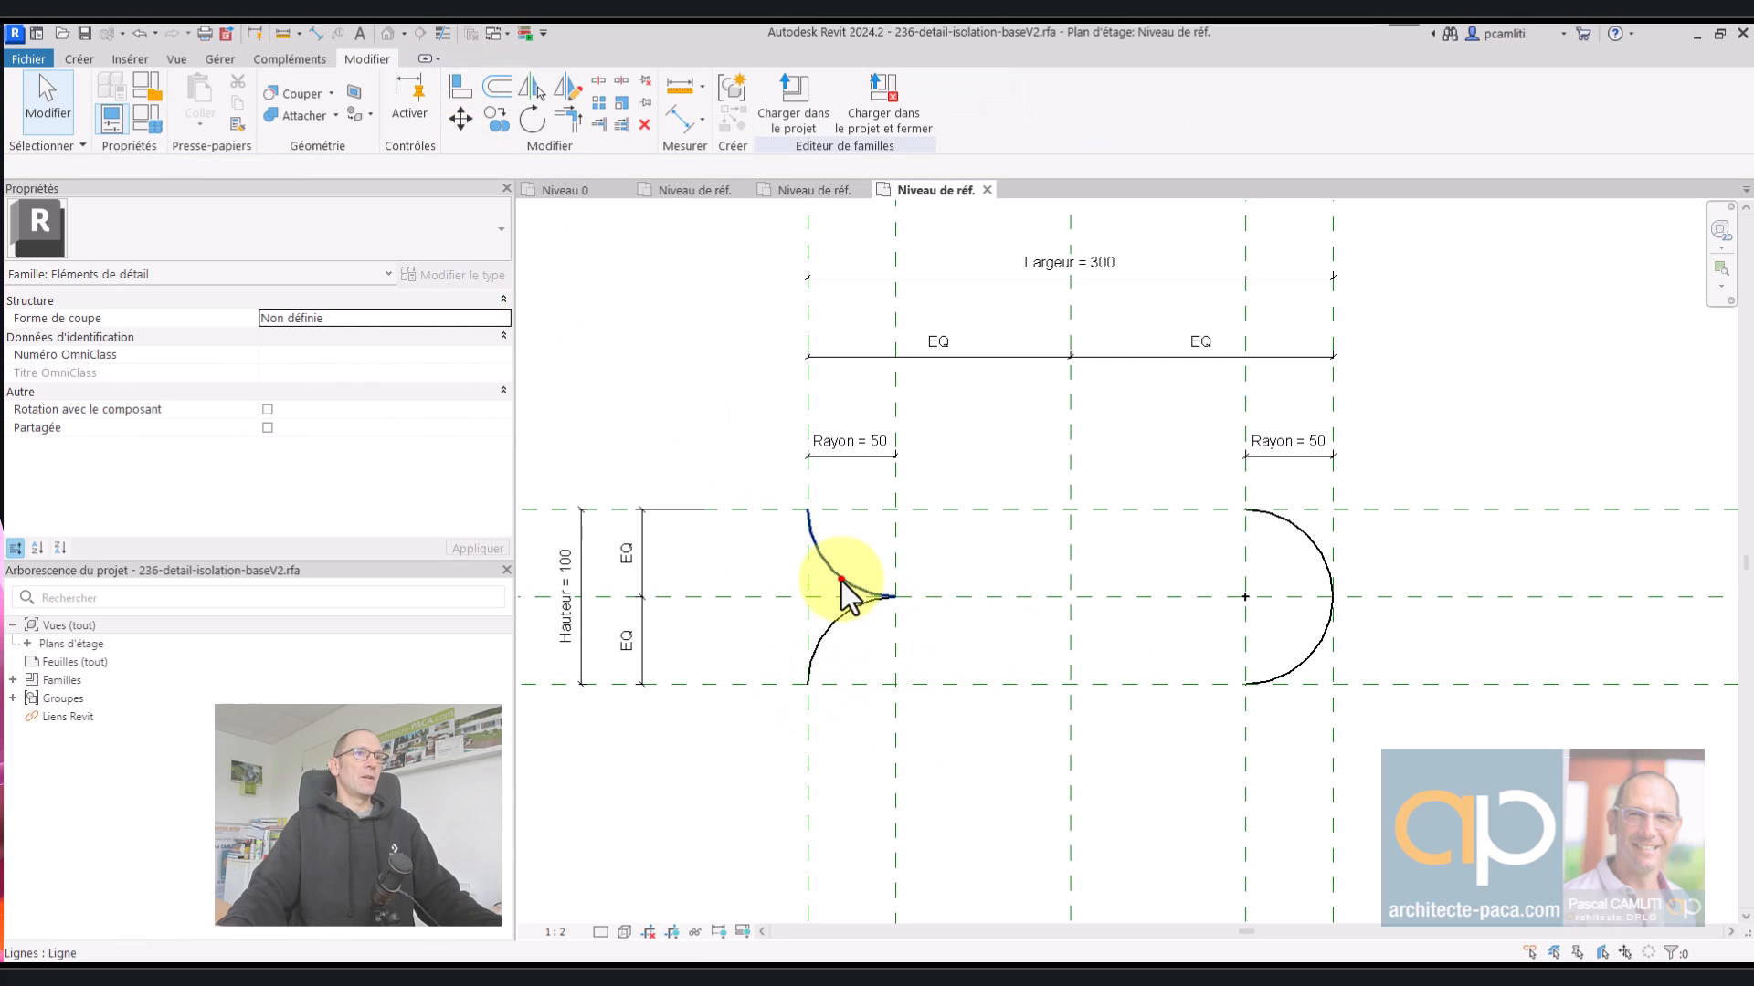
# - Make the centre marks of the two left quarter arcs visible (Marque centrale visible)
pyautogui.click(841, 581)
pyautogui.keyDown('ctrl'); pyautogui.click(832, 619); pyautogui.keyUp('ctrl')
pyautogui.click(263, 390)
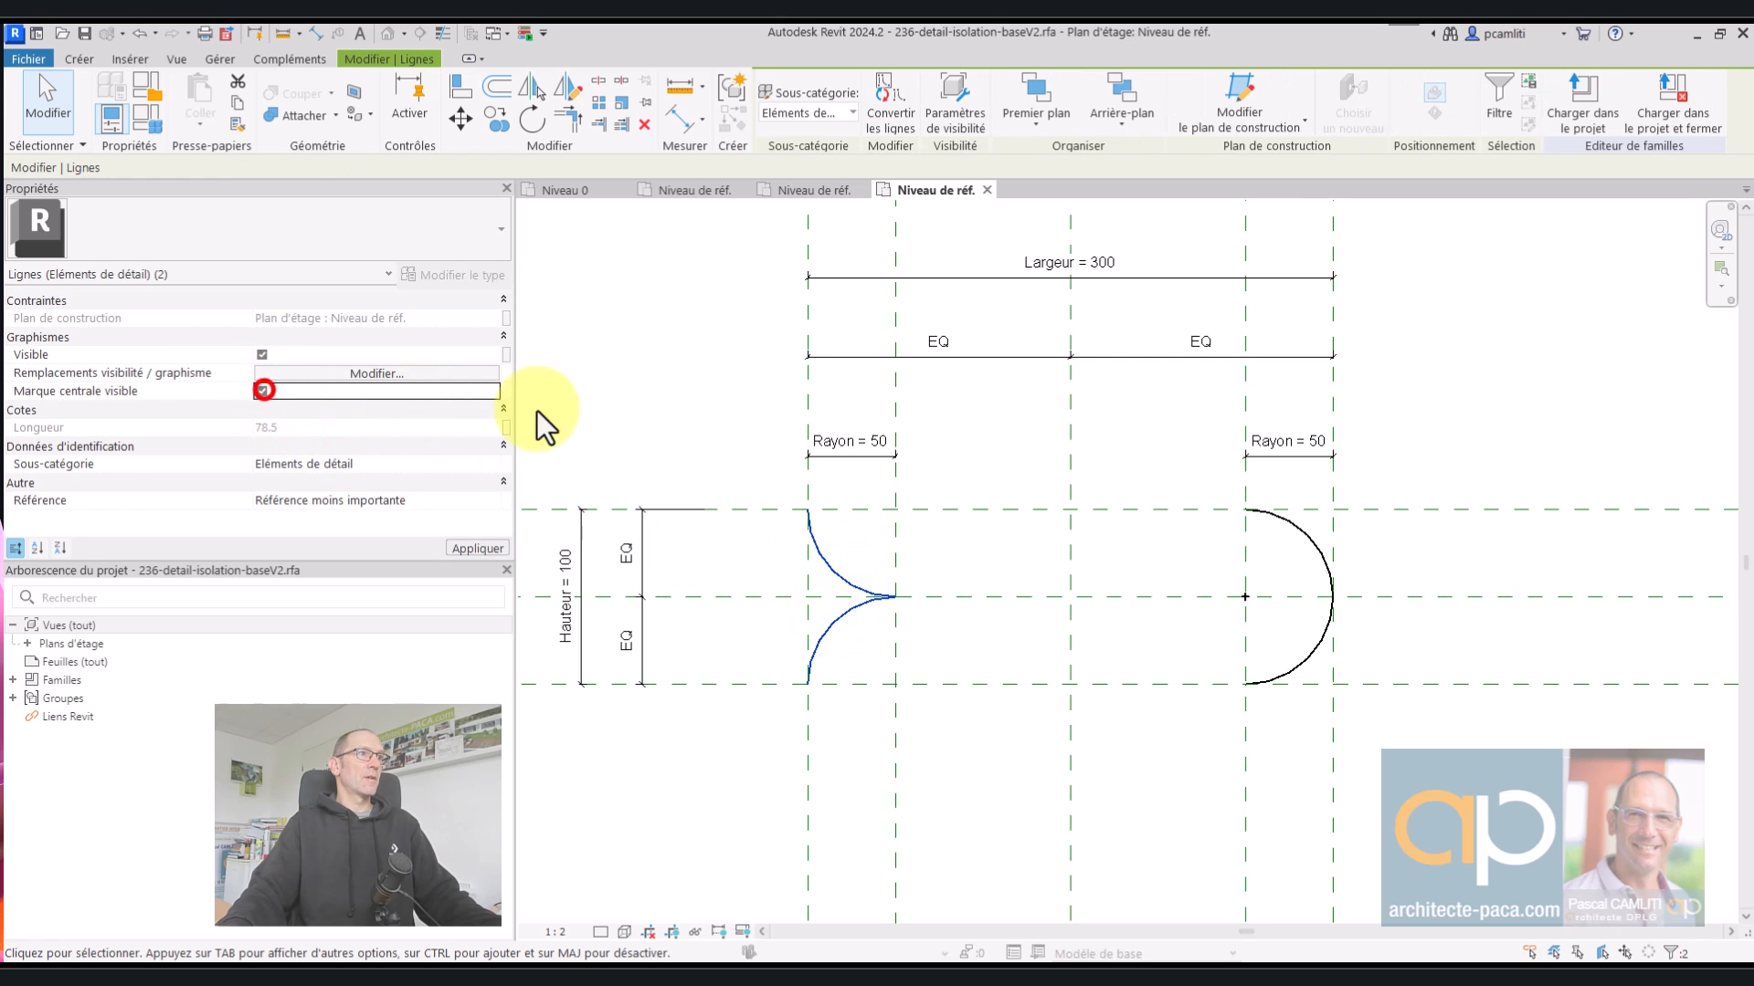
pyautogui.press('Escape')
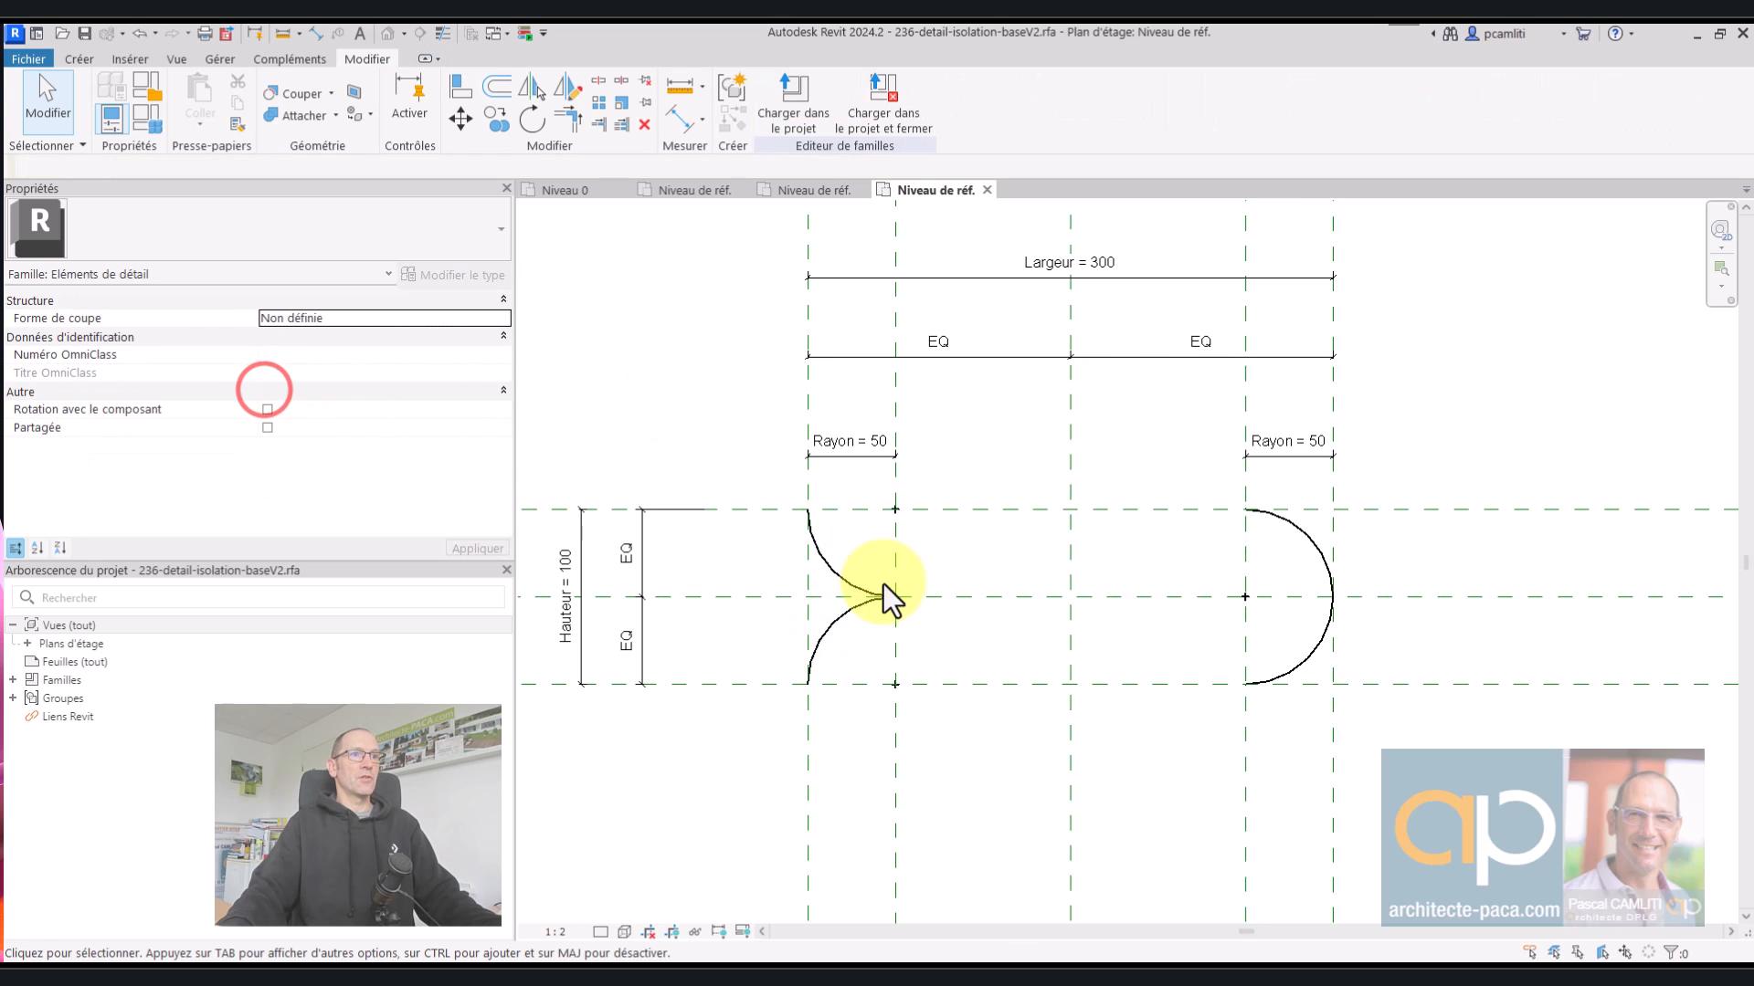
# - Align and lock the upper left arc's centre to the inner left vertical plane and the upper horizontal plane
pyautogui.click(457, 94)
pyautogui.scroll(2, 877, 448)
pyautogui.click(913, 378)
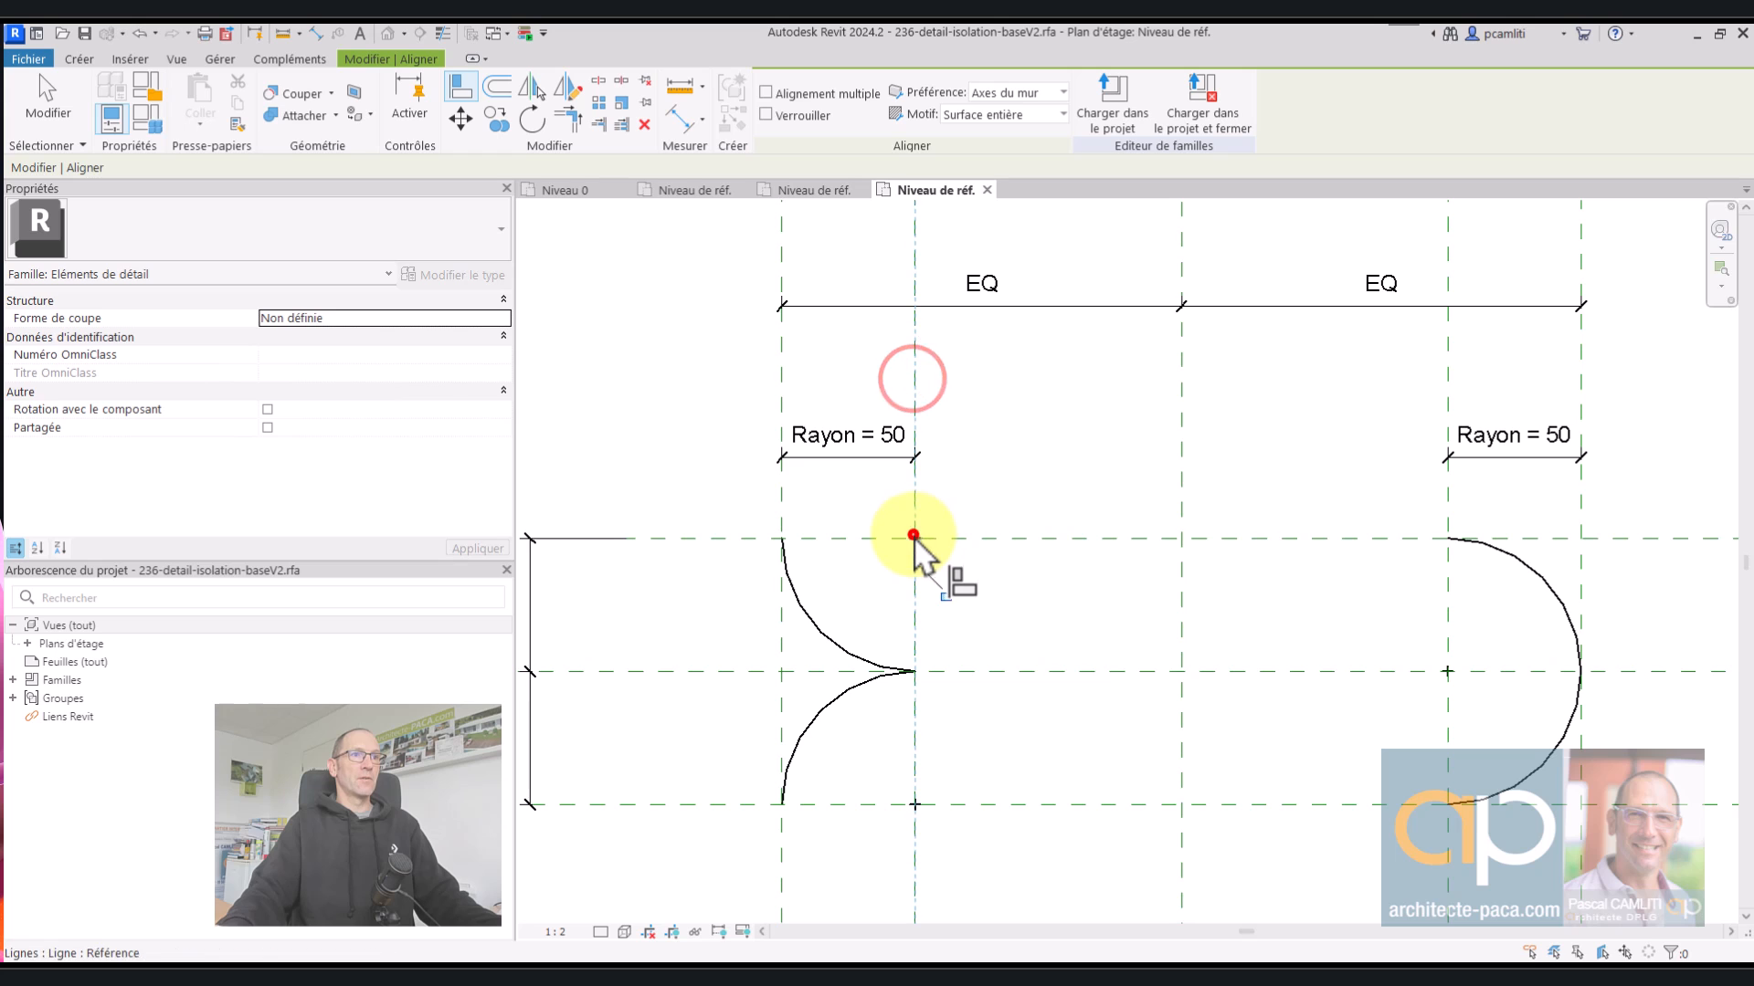
pyautogui.click(947, 594)
pyautogui.click(991, 540)
pyautogui.click(915, 536)
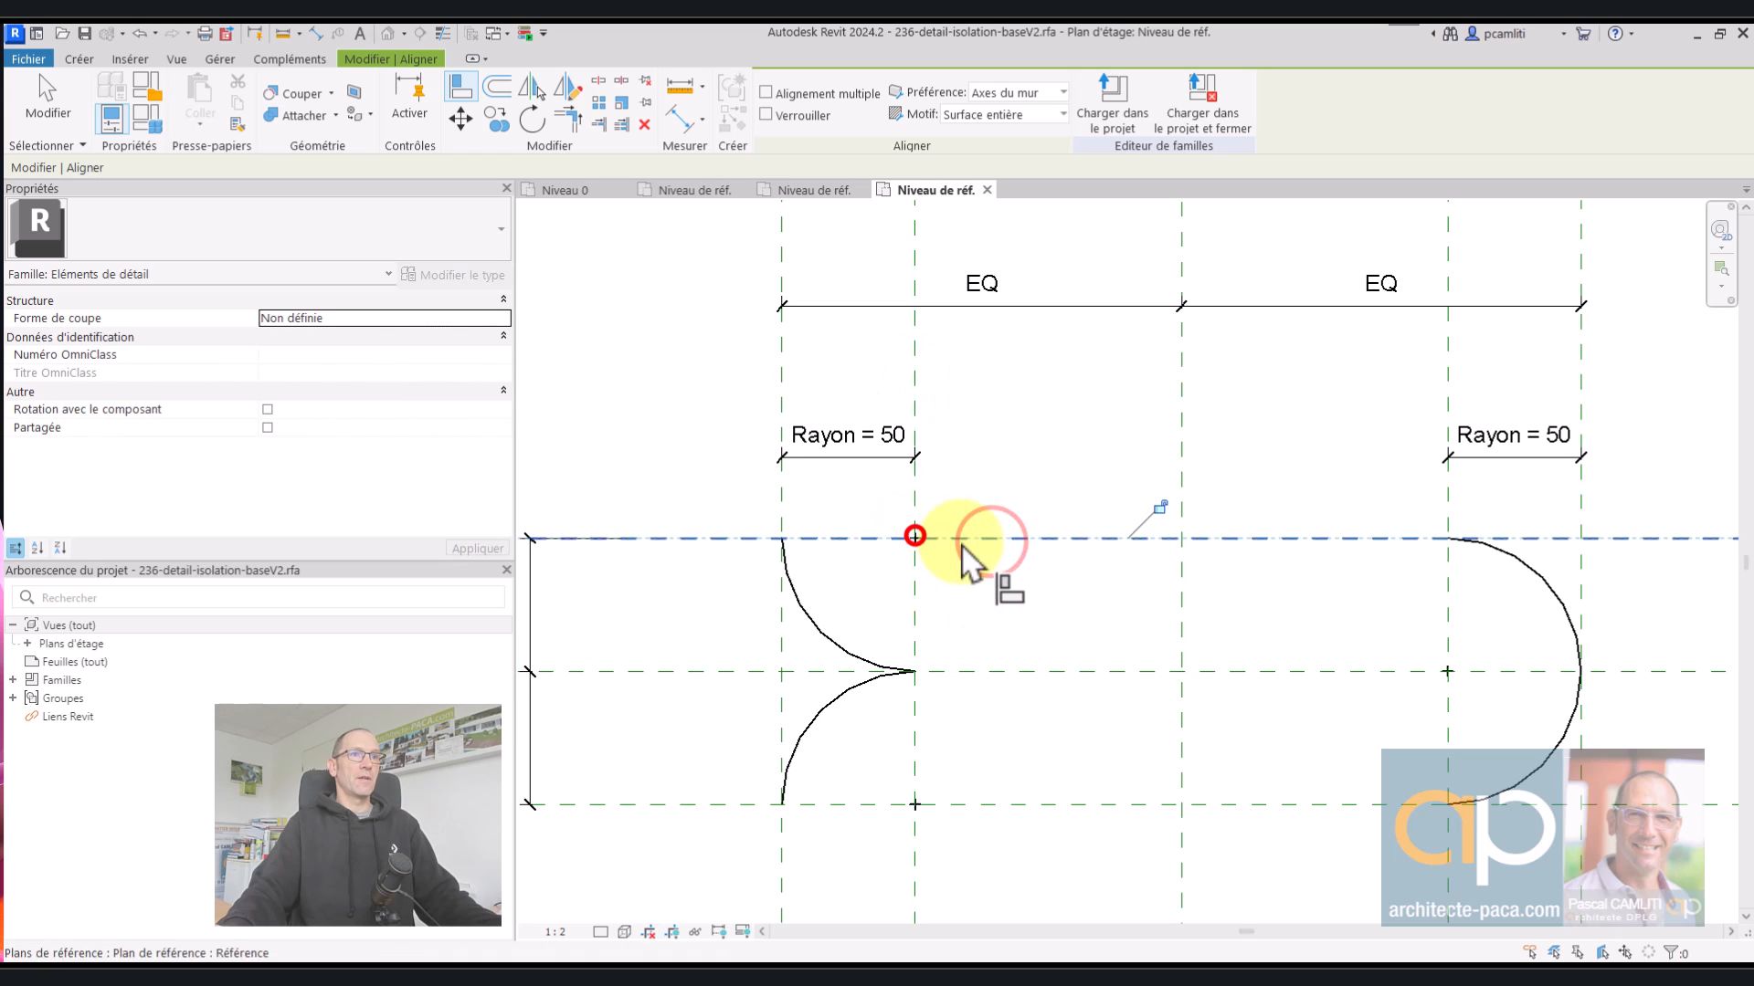
pyautogui.click(1162, 509)
# - Align and lock the lower left arc's centre to the lower horizontal plane and the inner left vertical plane
pyautogui.moveTo(1084, 579); pyautogui.dragTo(1066, 431, button='middle')
pyautogui.click(986, 655)
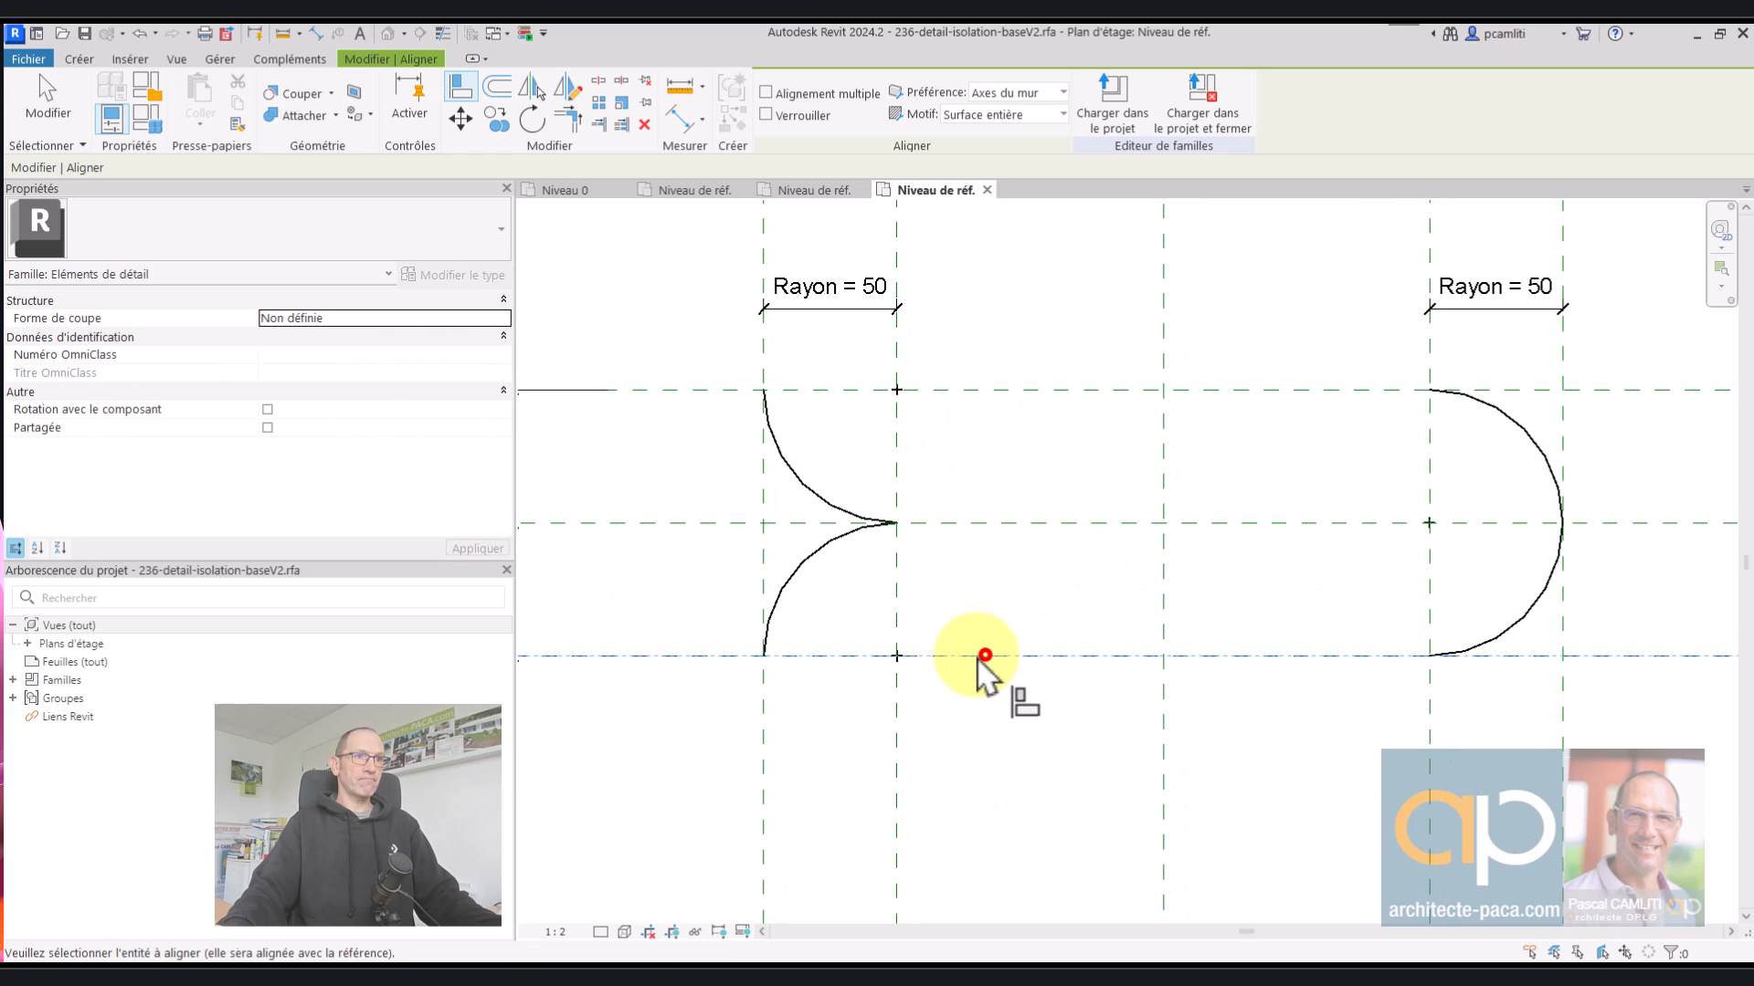
pyautogui.click(896, 656)
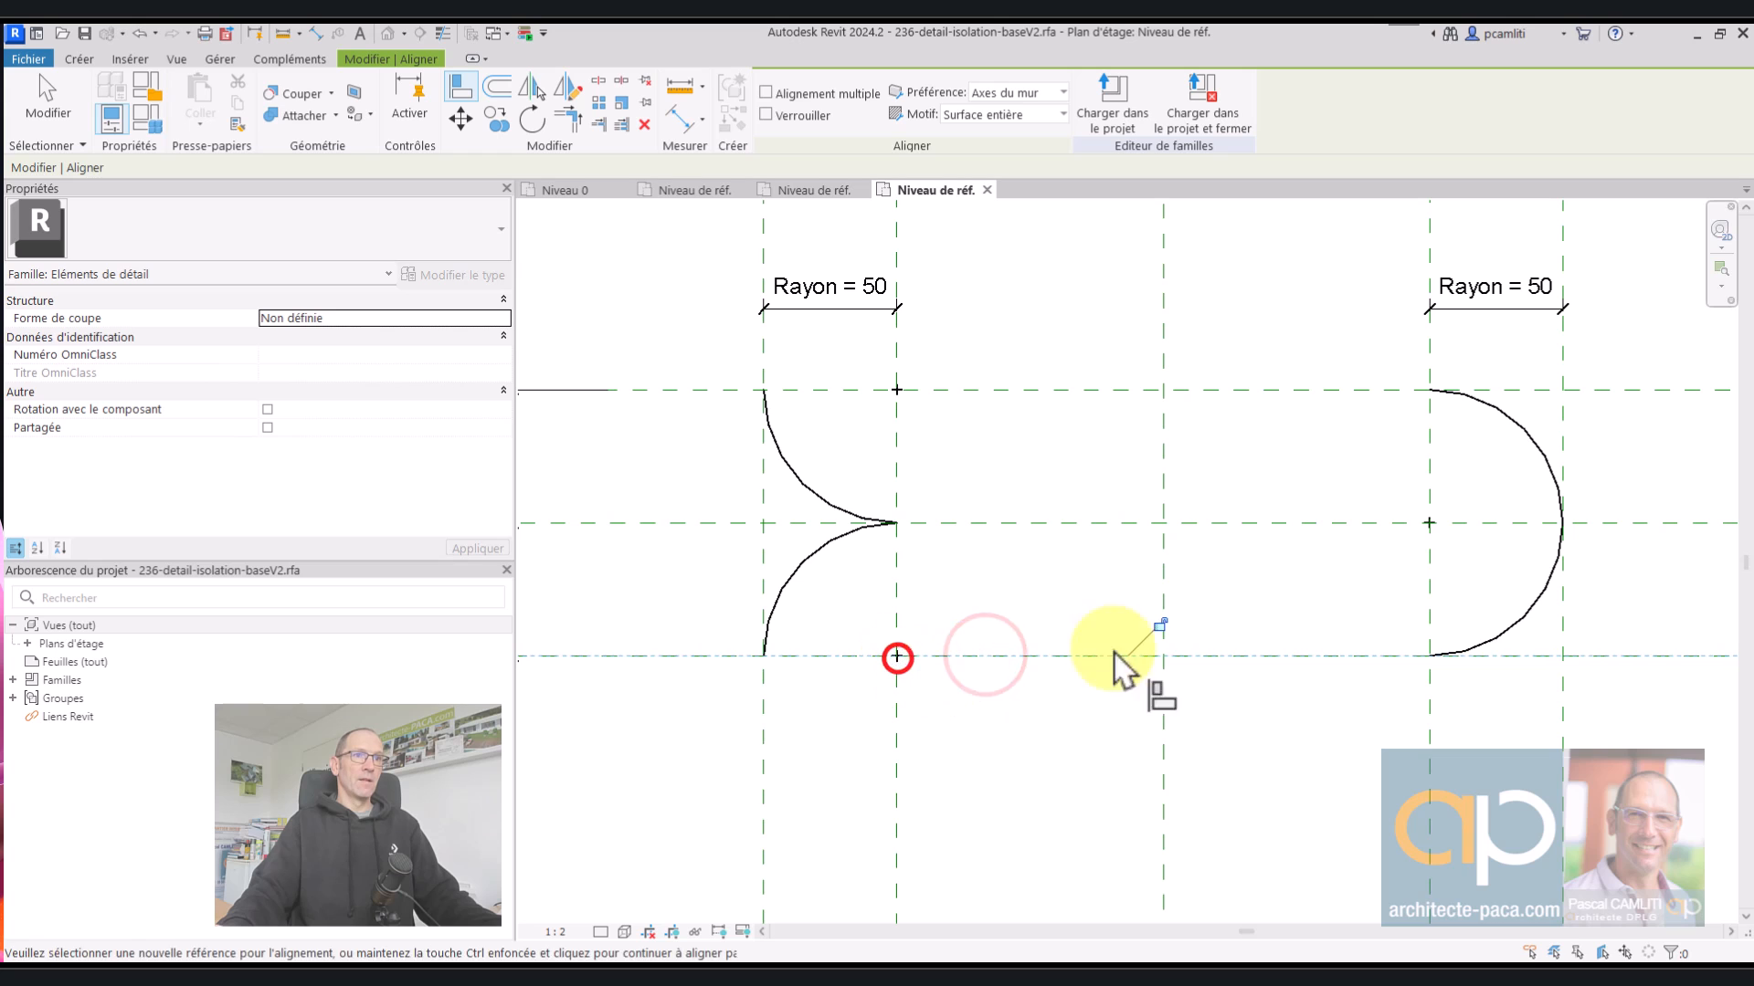
pyautogui.click(899, 717)
pyautogui.click(896, 655)
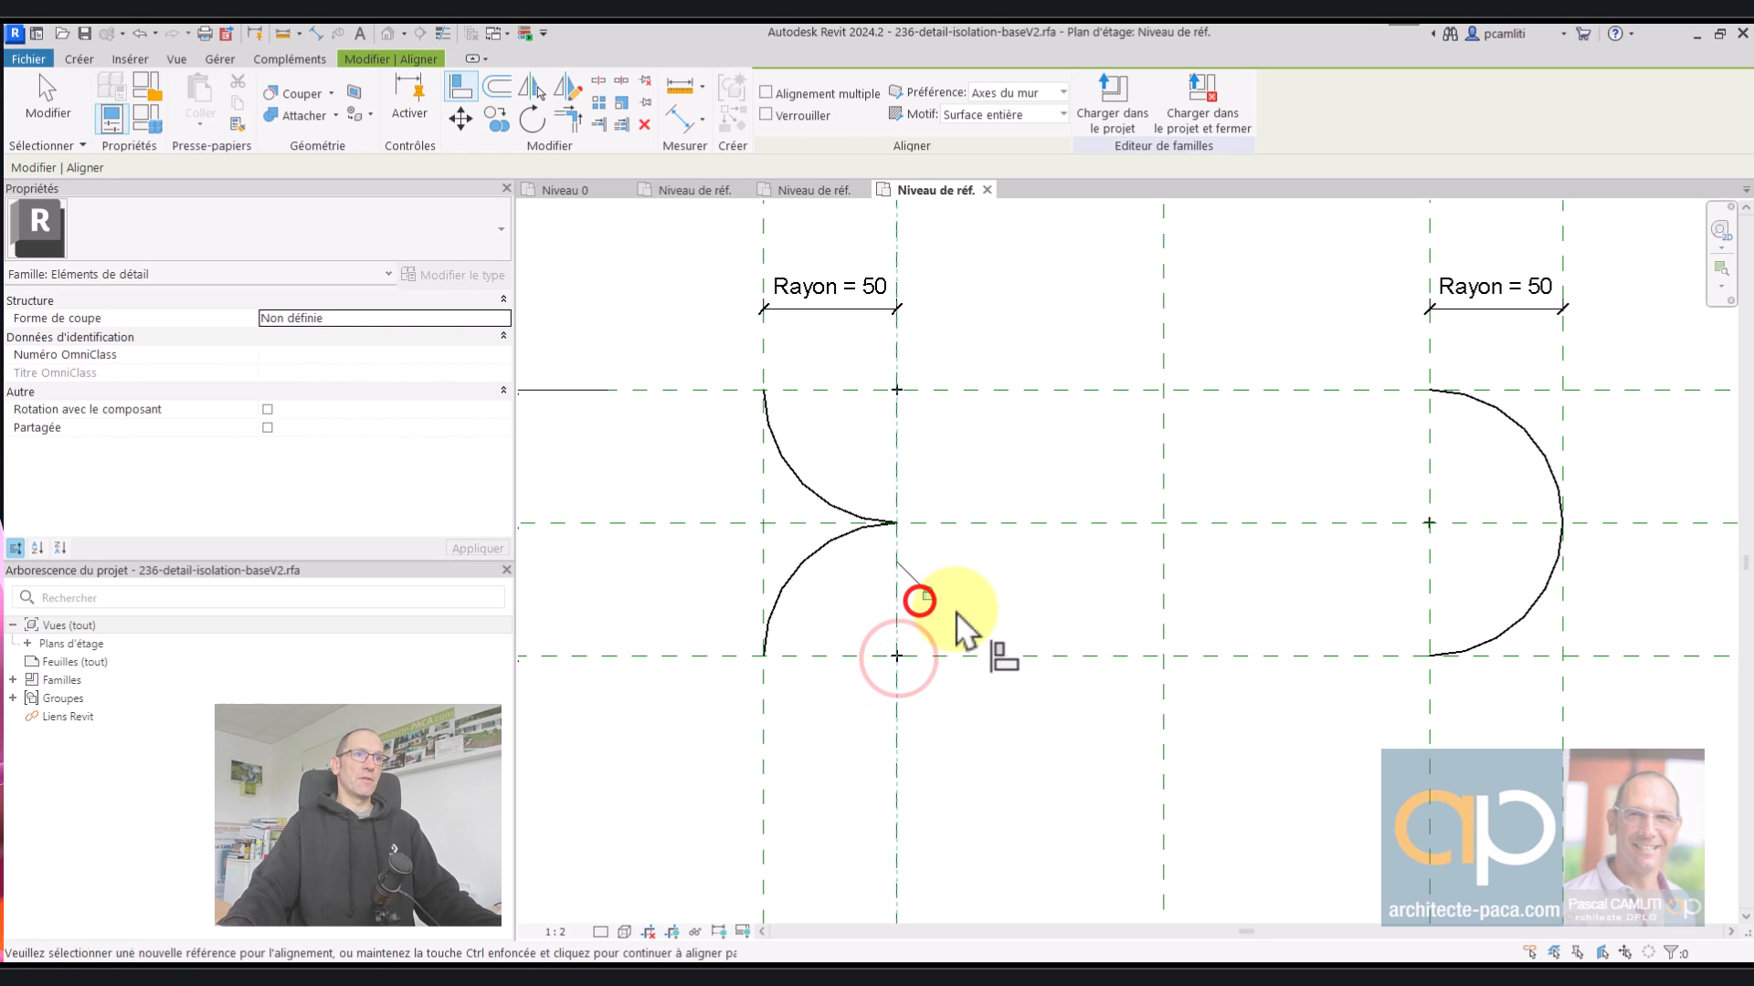
pyautogui.press('Escape')
# - Draw two detail lines from the left arcs' meeting point to the upper and lower ends of the right semicircle
pyautogui.scroll(-2, 1018, 612)
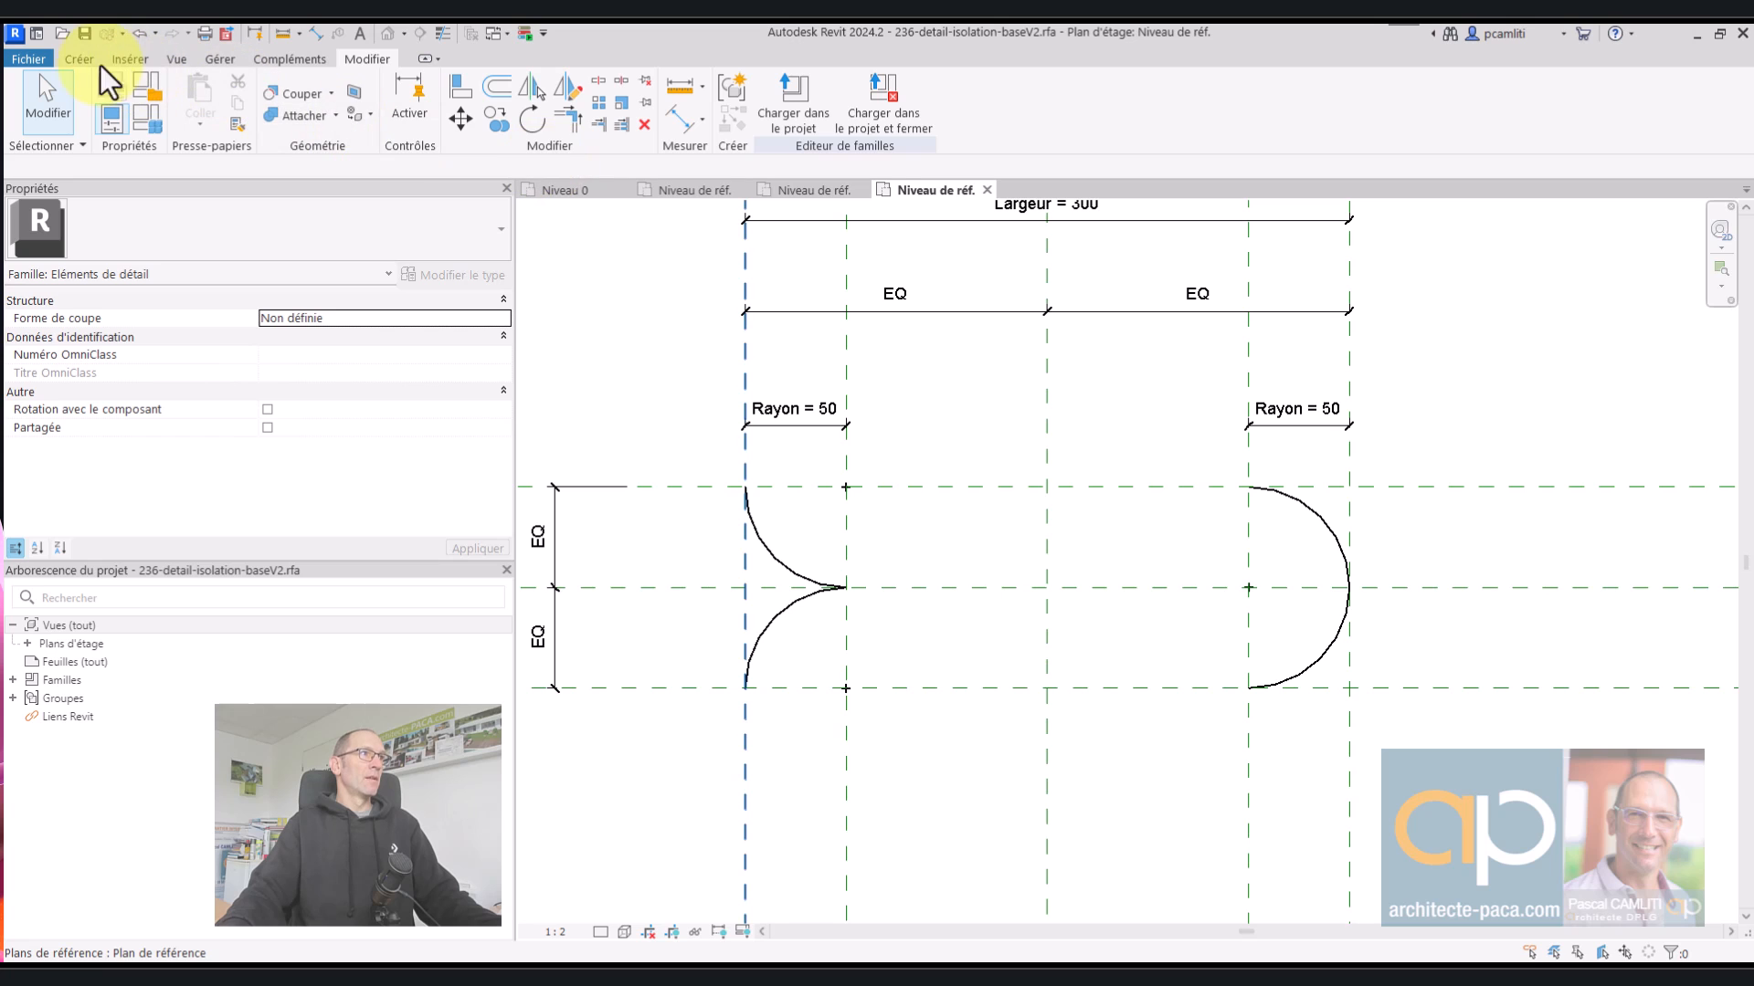
pyautogui.click(80, 59)
pyautogui.click(187, 84)
pyautogui.click(846, 588)
pyautogui.click(1248, 487)
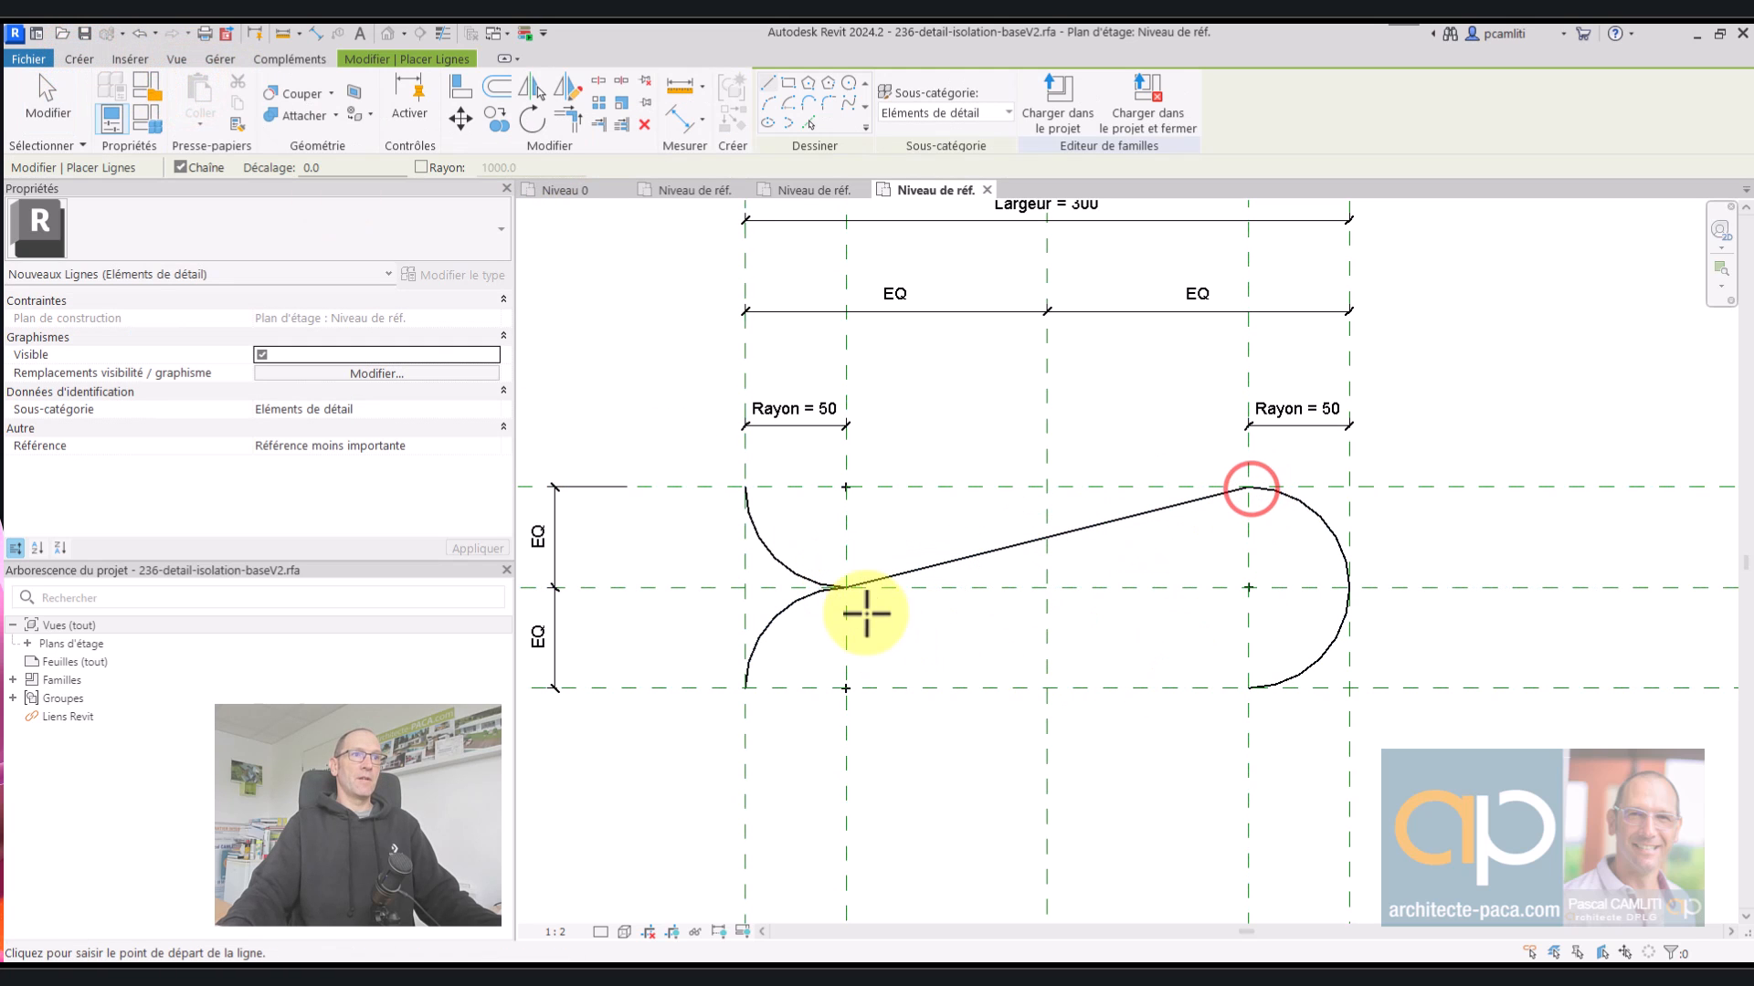
pyautogui.click(845, 587)
pyautogui.click(1248, 688)
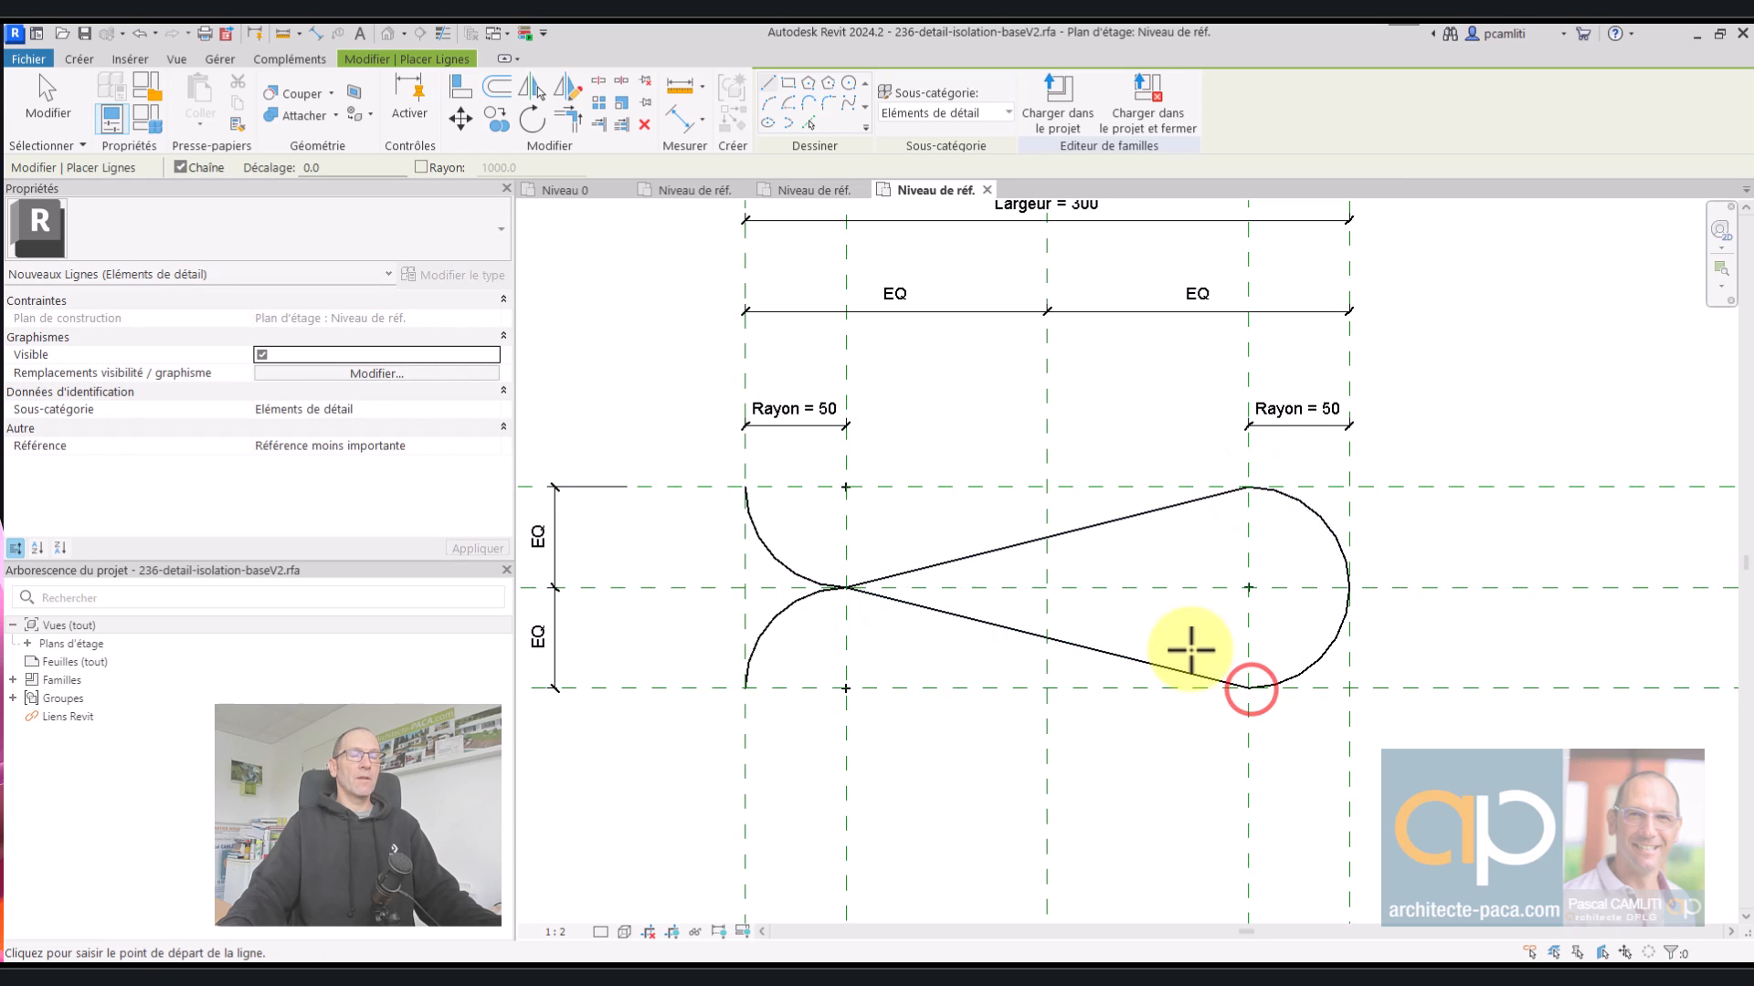
pyautogui.scroll(-3, 1195, 650)
pyautogui.press('Escape')
pyautogui.press('Escape')
# - Make the right semicircle's temporary radius dimension permanent and label it with the Rayon parameter
pyautogui.moveTo(1319, 486); pyautogui.dragTo(1334, 485, button='middle')
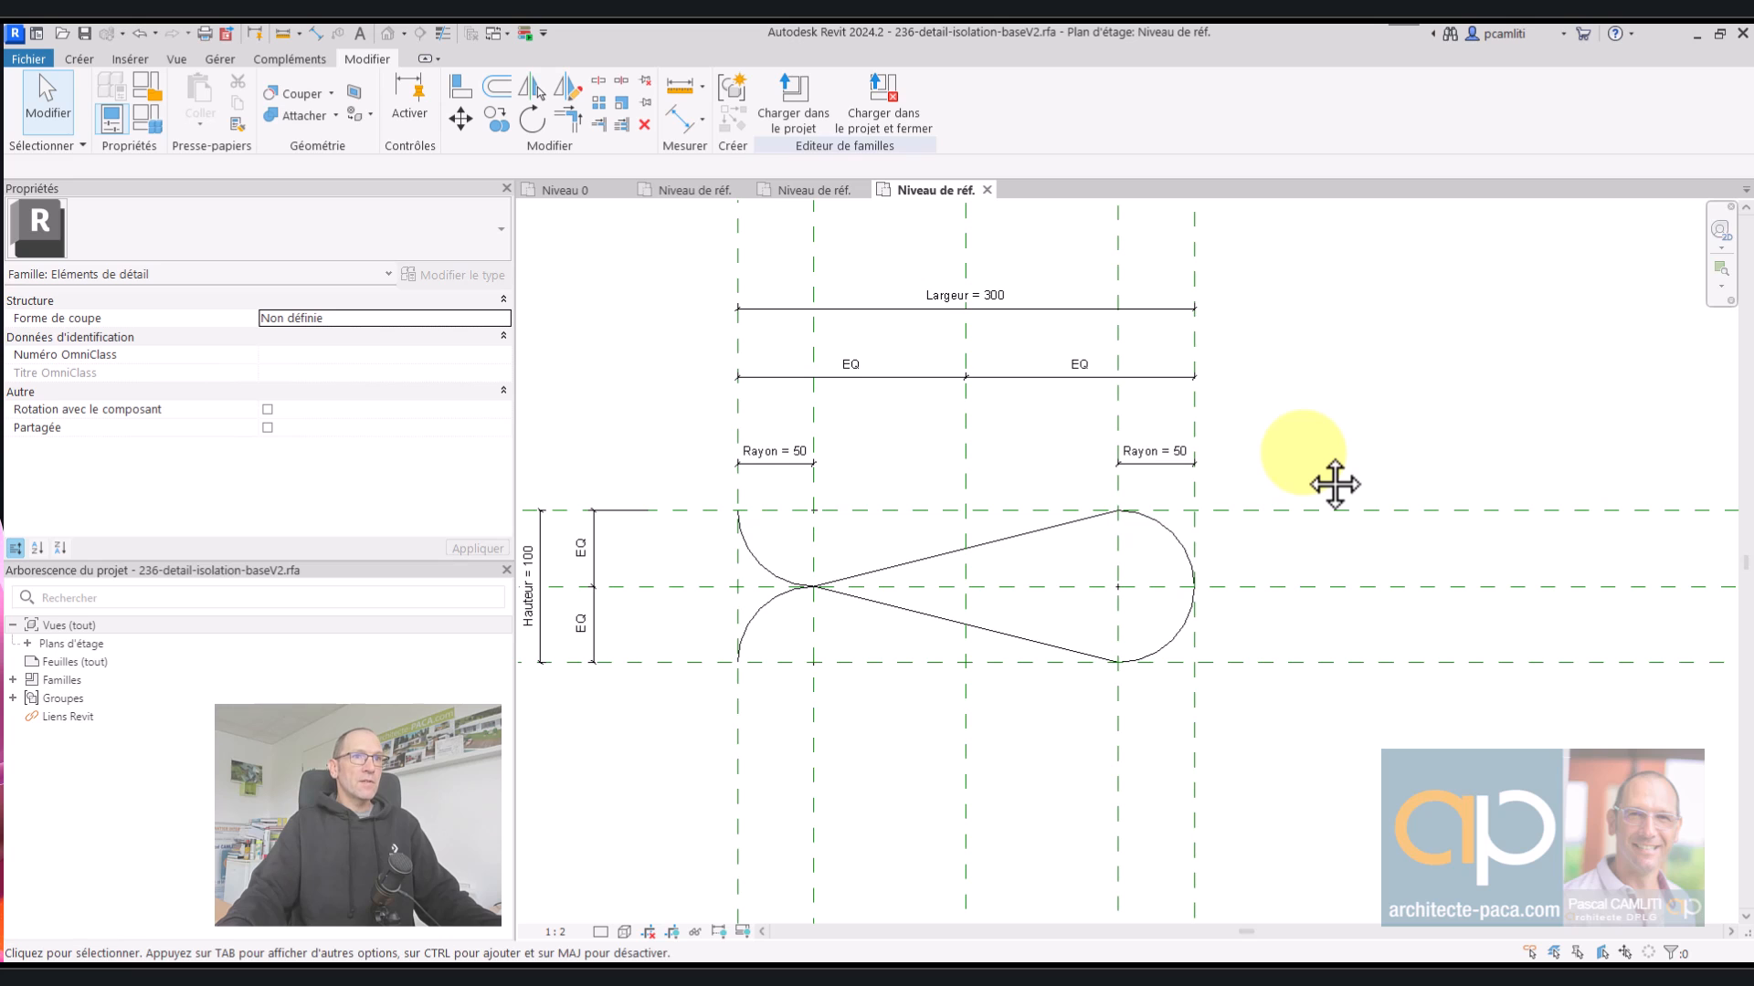
pyautogui.click(1179, 534)
pyautogui.scroll(2, 1152, 585)
pyautogui.click(1153, 550)
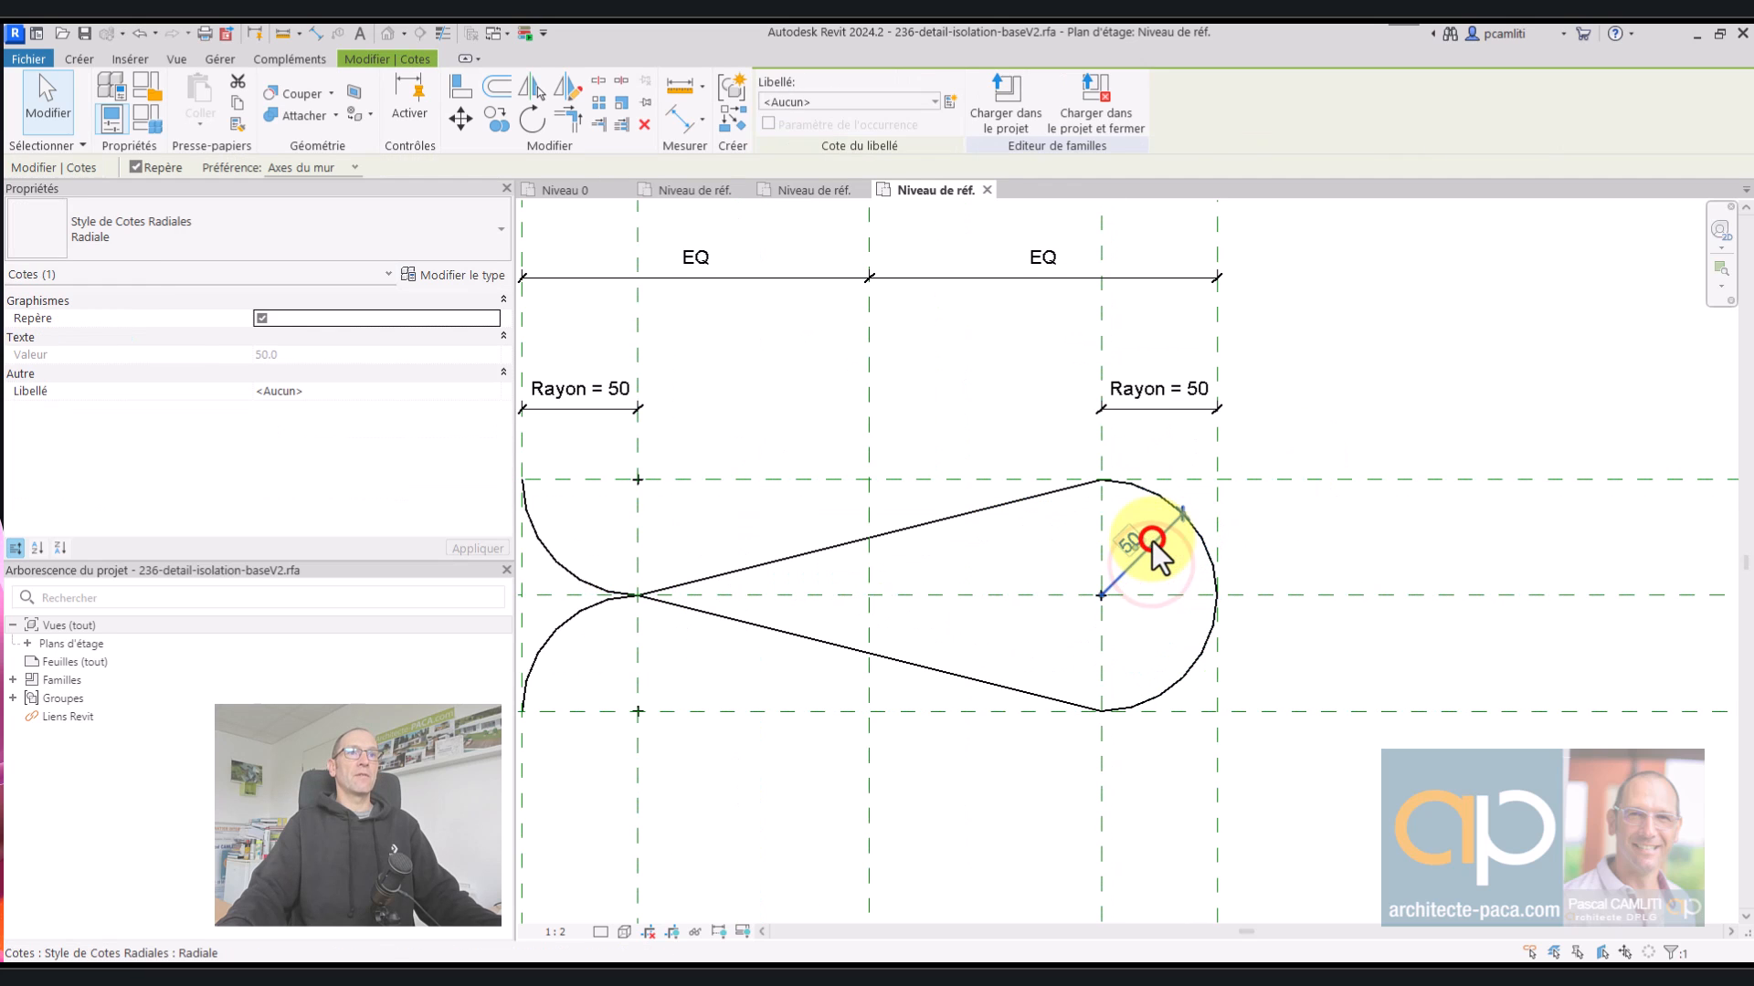
pyautogui.click(949, 101)
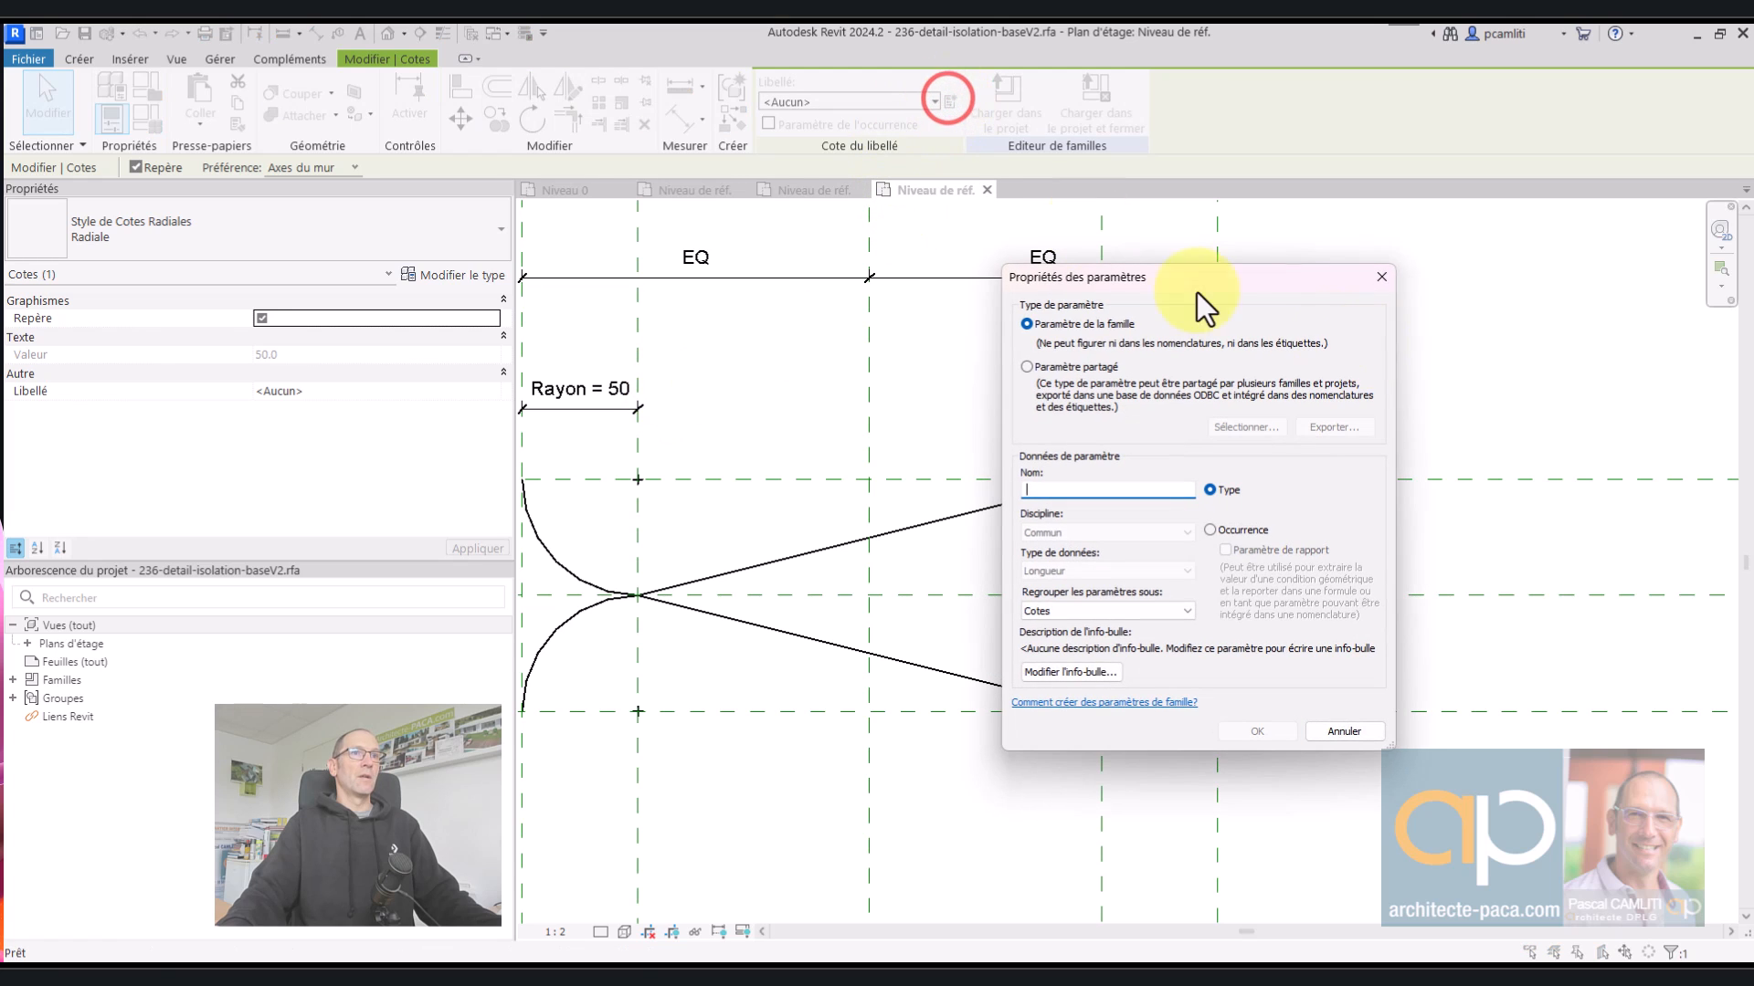
pyautogui.click(1381, 277)
pyautogui.click(870, 98)
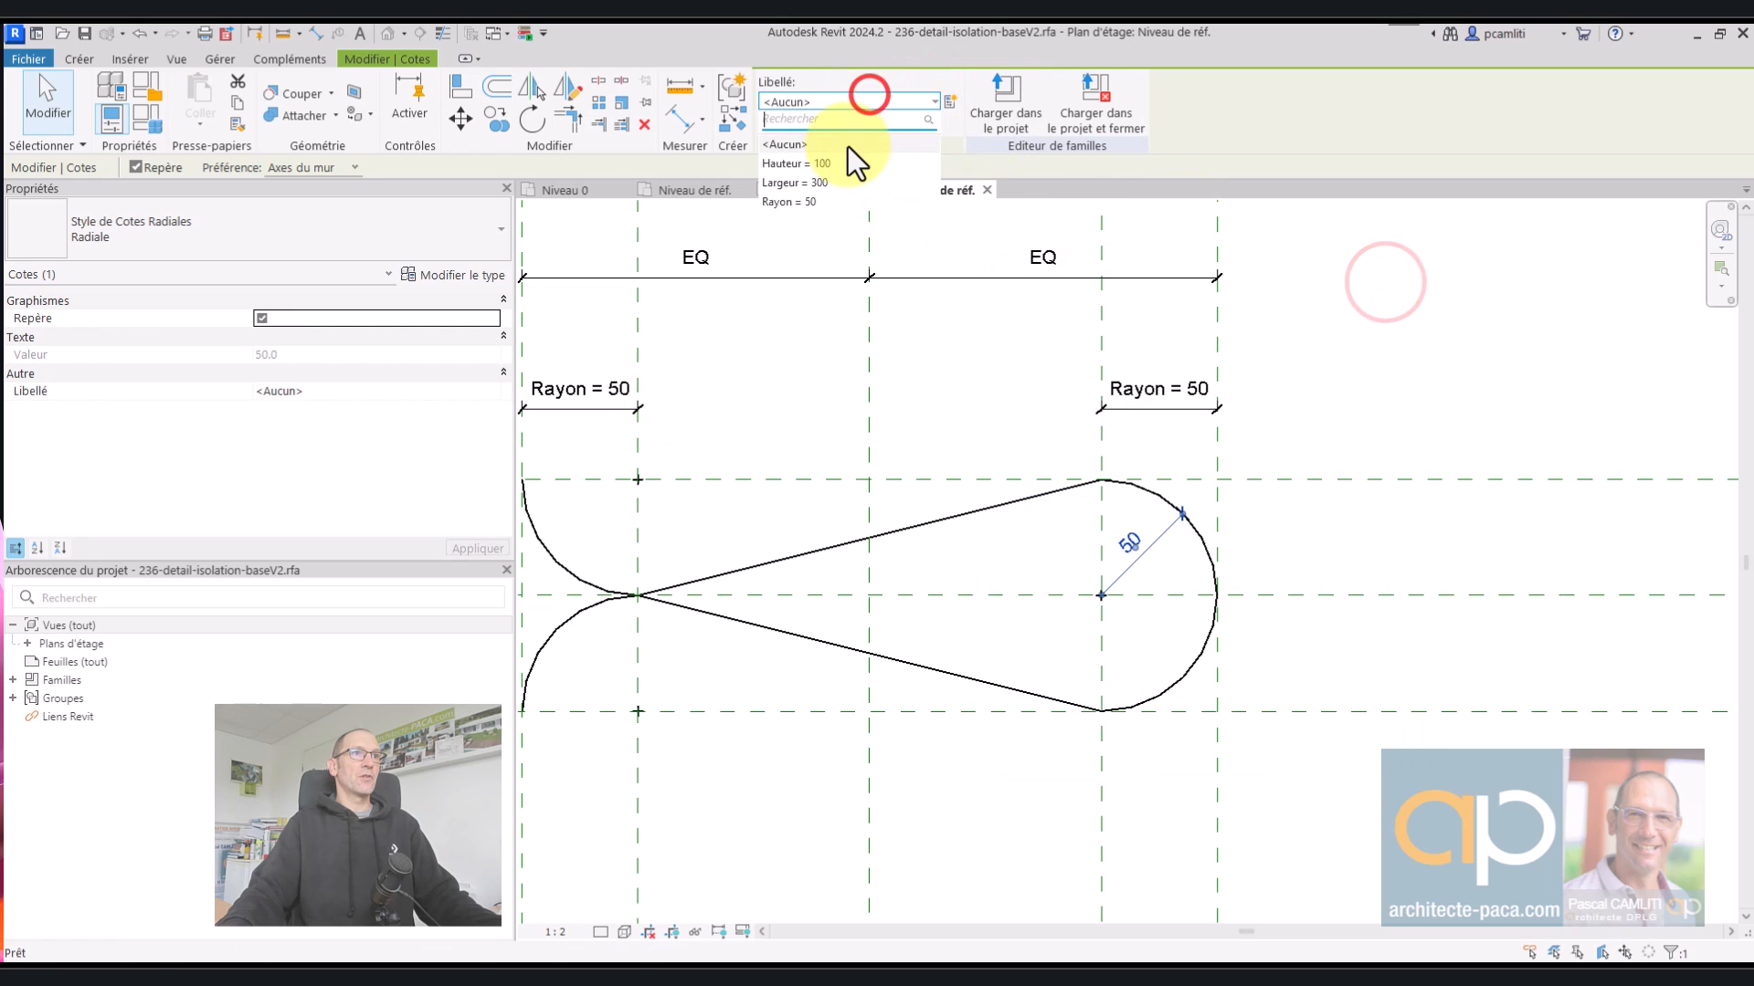
pyautogui.click(831, 198)
pyautogui.click(1417, 397)
# - Make the upper left arc's radius dimension permanent and label it with the Rayon parameter
pyautogui.click(908, 523)
pyautogui.click(948, 475)
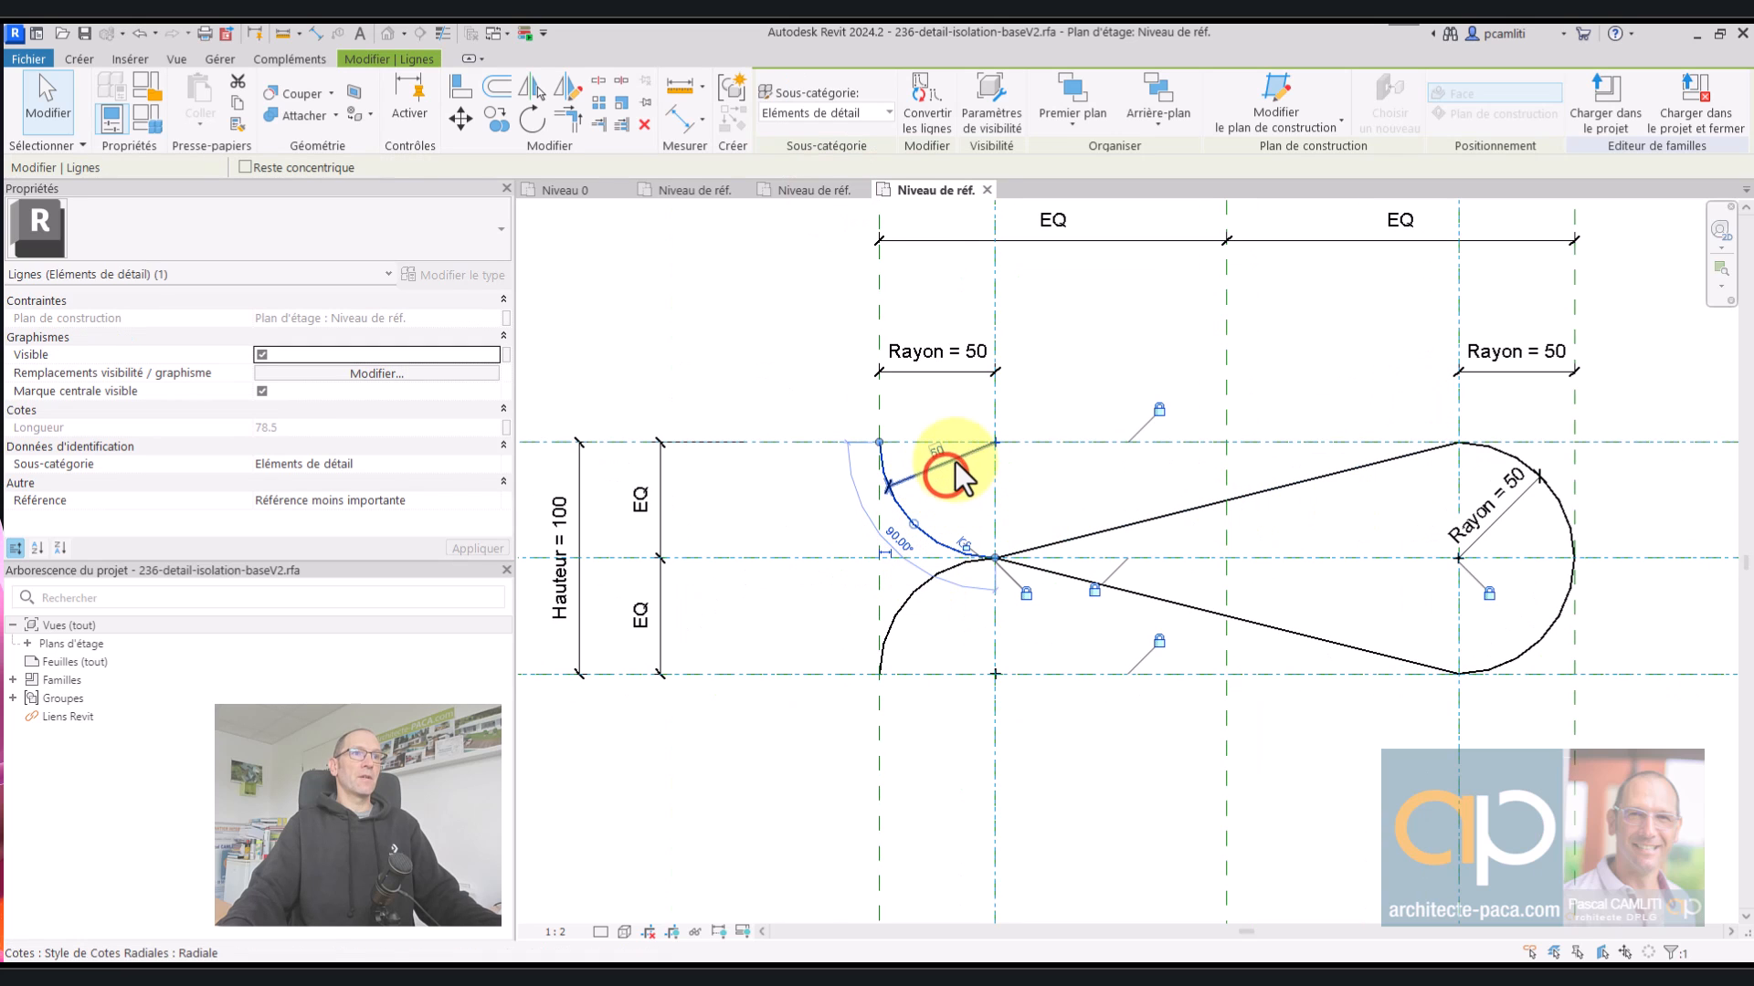
pyautogui.click(912, 101)
pyautogui.click(833, 198)
# - Make the lower left arc's radius dimension permanent and label it with the Rayon parameter
pyautogui.click(906, 600)
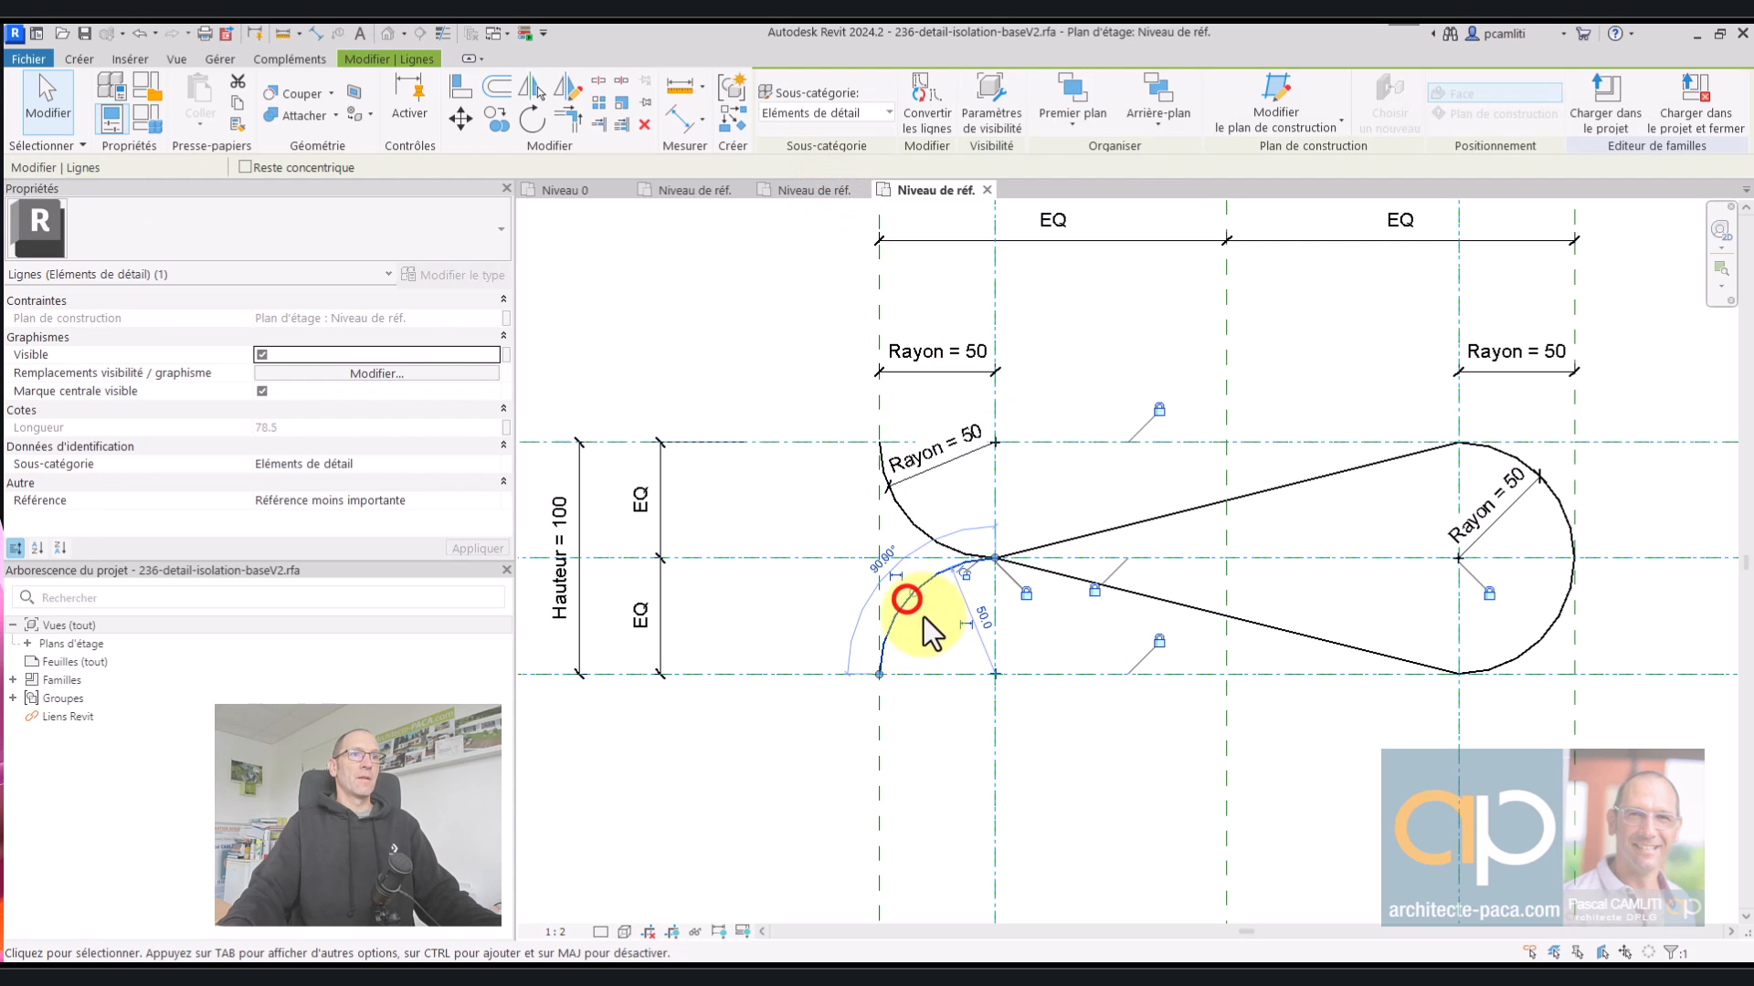
pyautogui.click(971, 618)
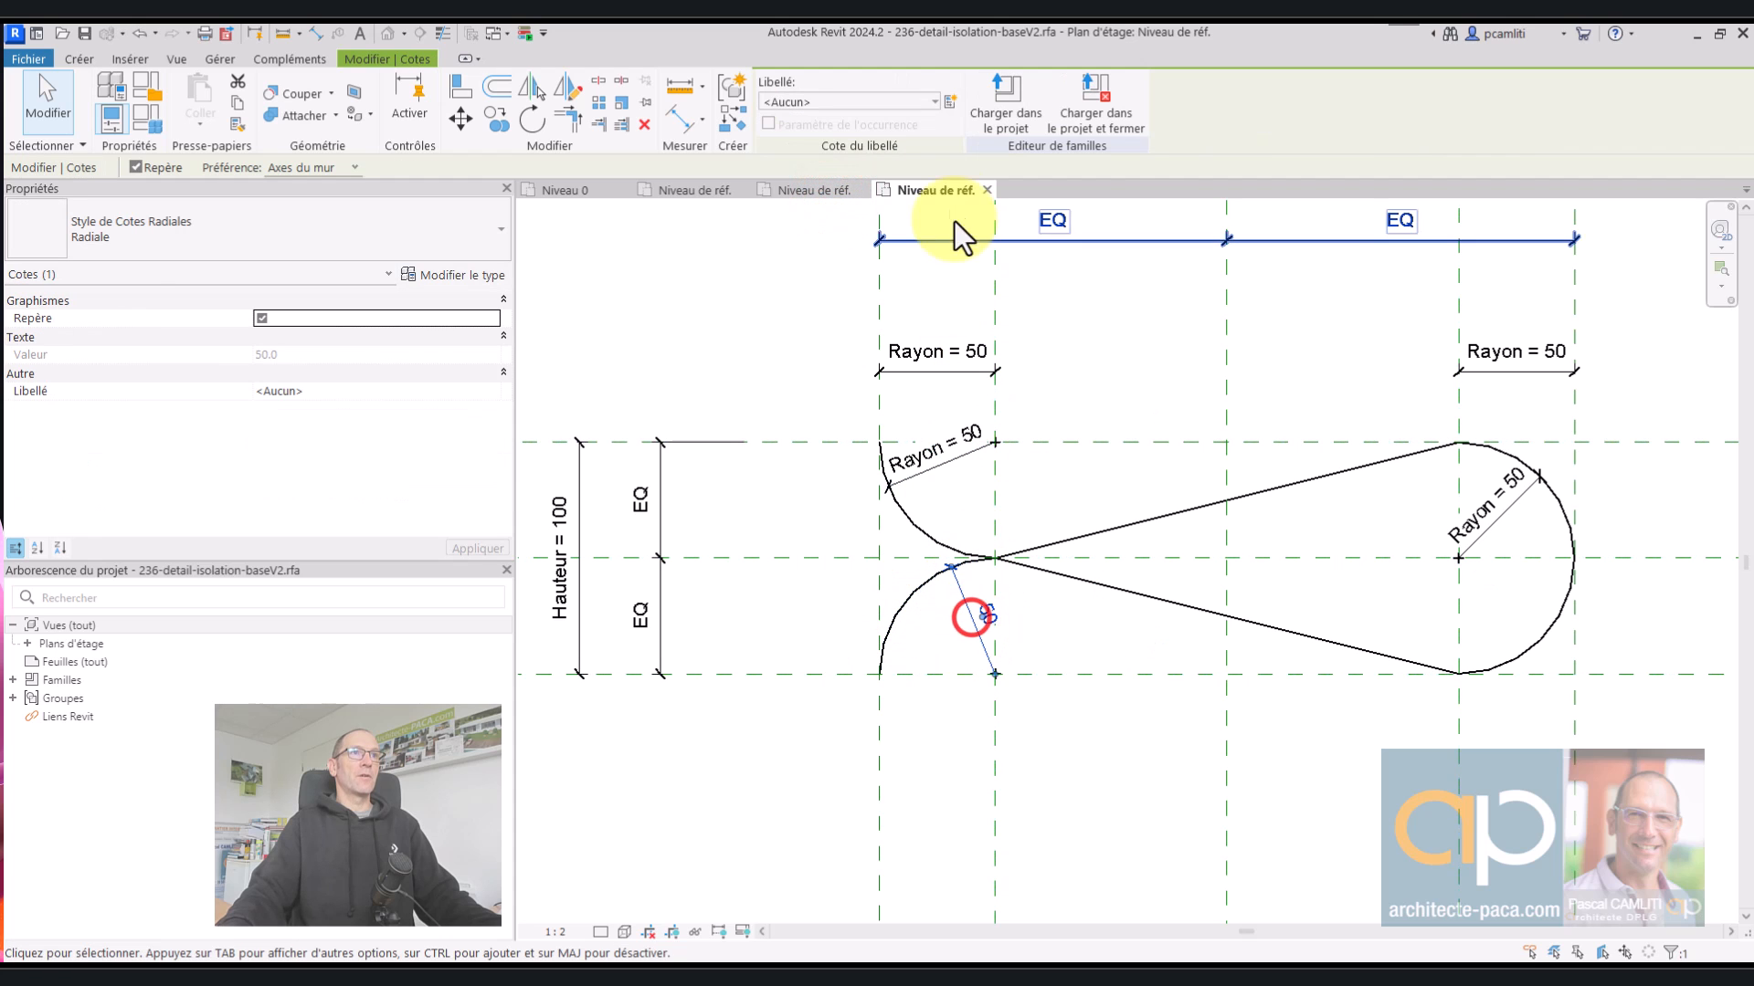
pyautogui.click(920, 102)
pyautogui.click(815, 200)
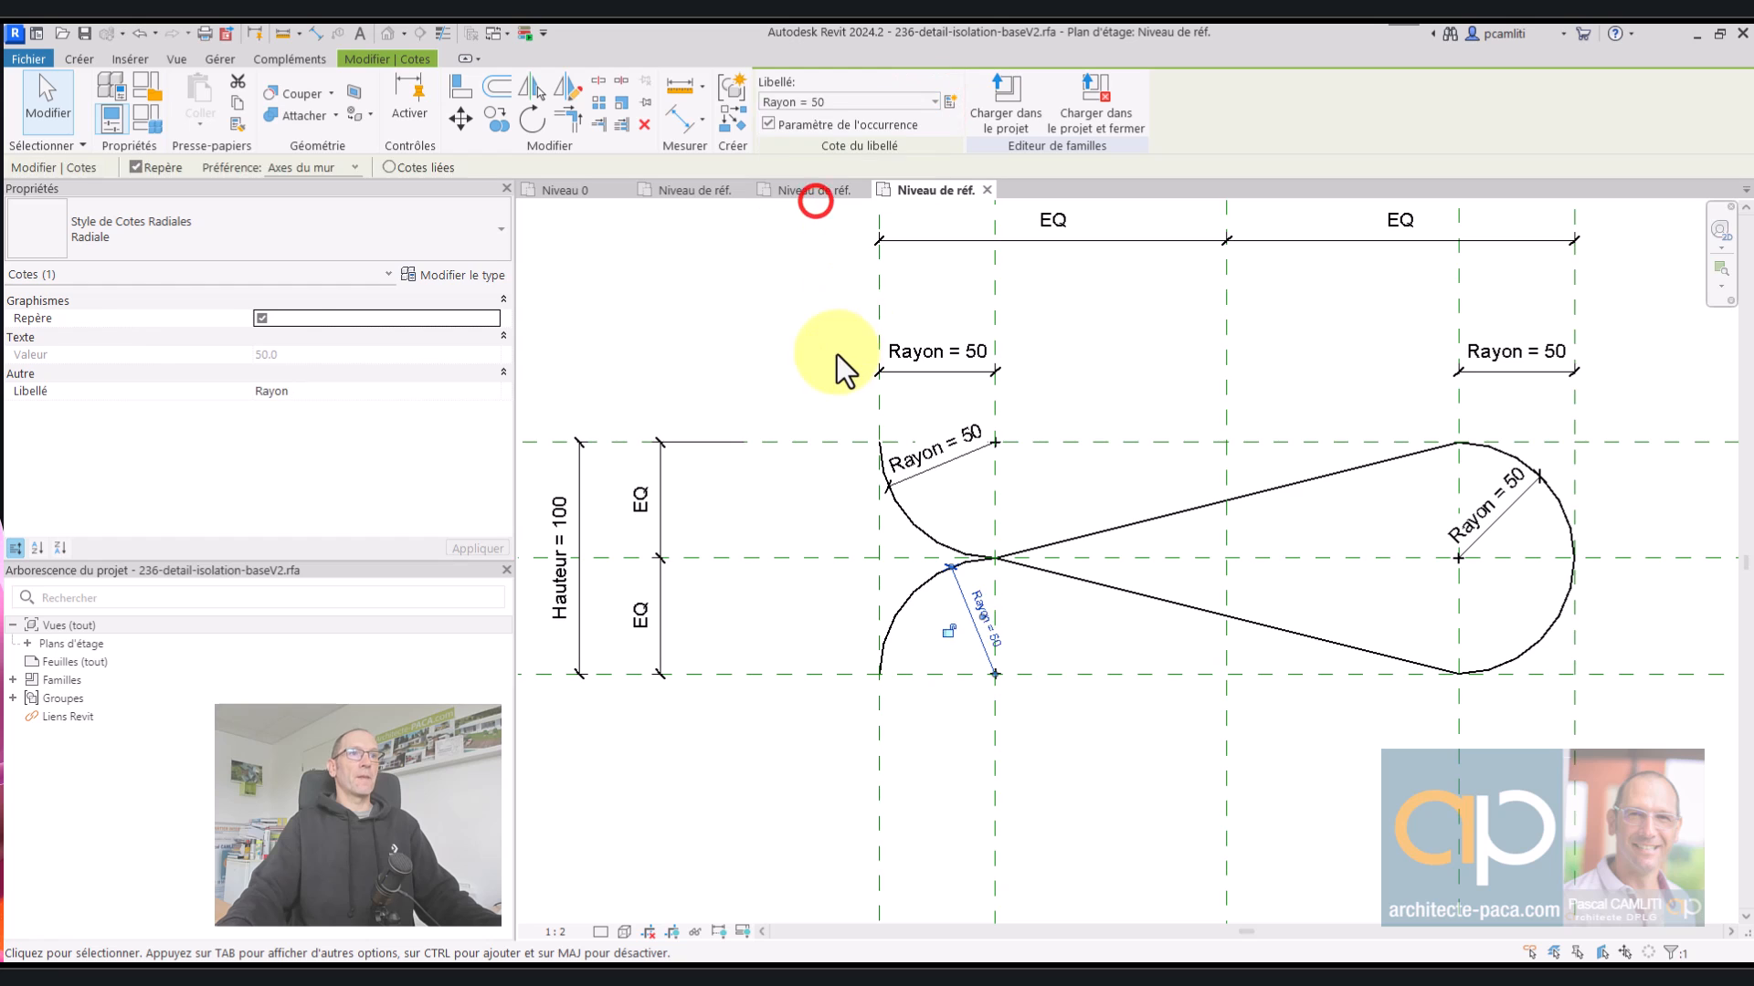
pyautogui.click(839, 354)
# - Examine the parameter formulas in the family types of the reference family 236-detail-isolation-base.rfa, then return to 236-detail-isolation-baseV2.rfa
pyautogui.scroll(-2, 838, 354)
pyautogui.moveTo(1029, 401); pyautogui.dragTo(1062, 513, button='middle')
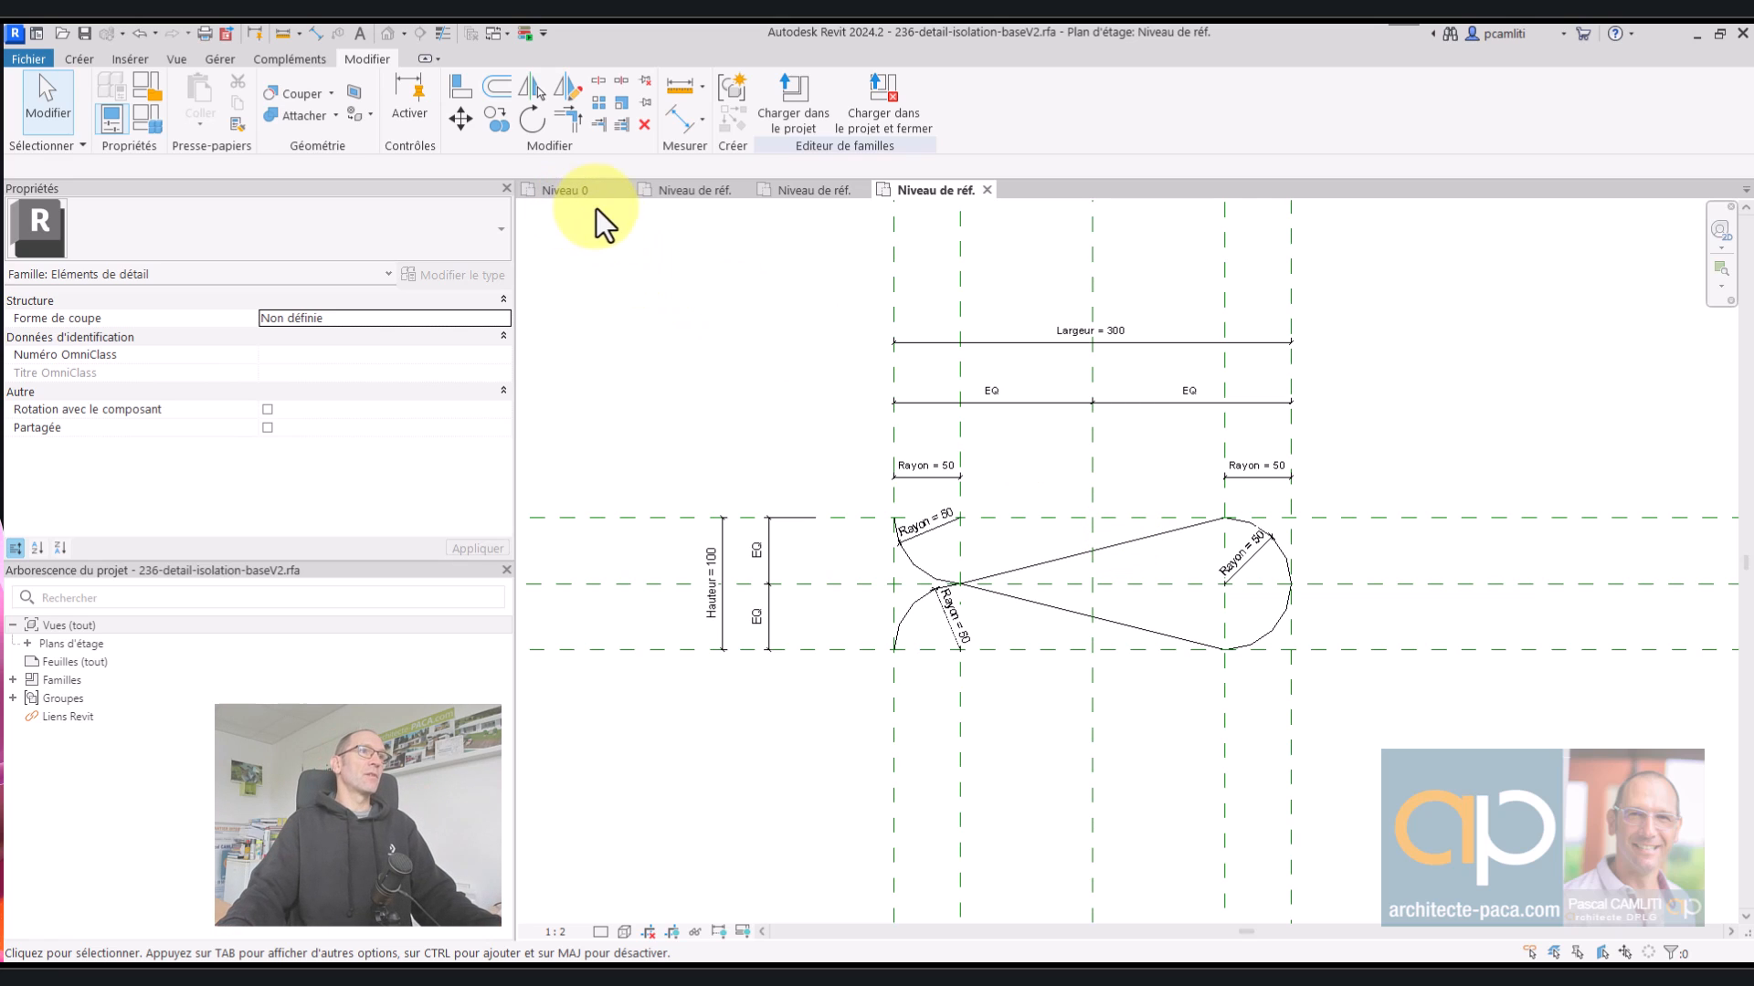
pyautogui.click(676, 190)
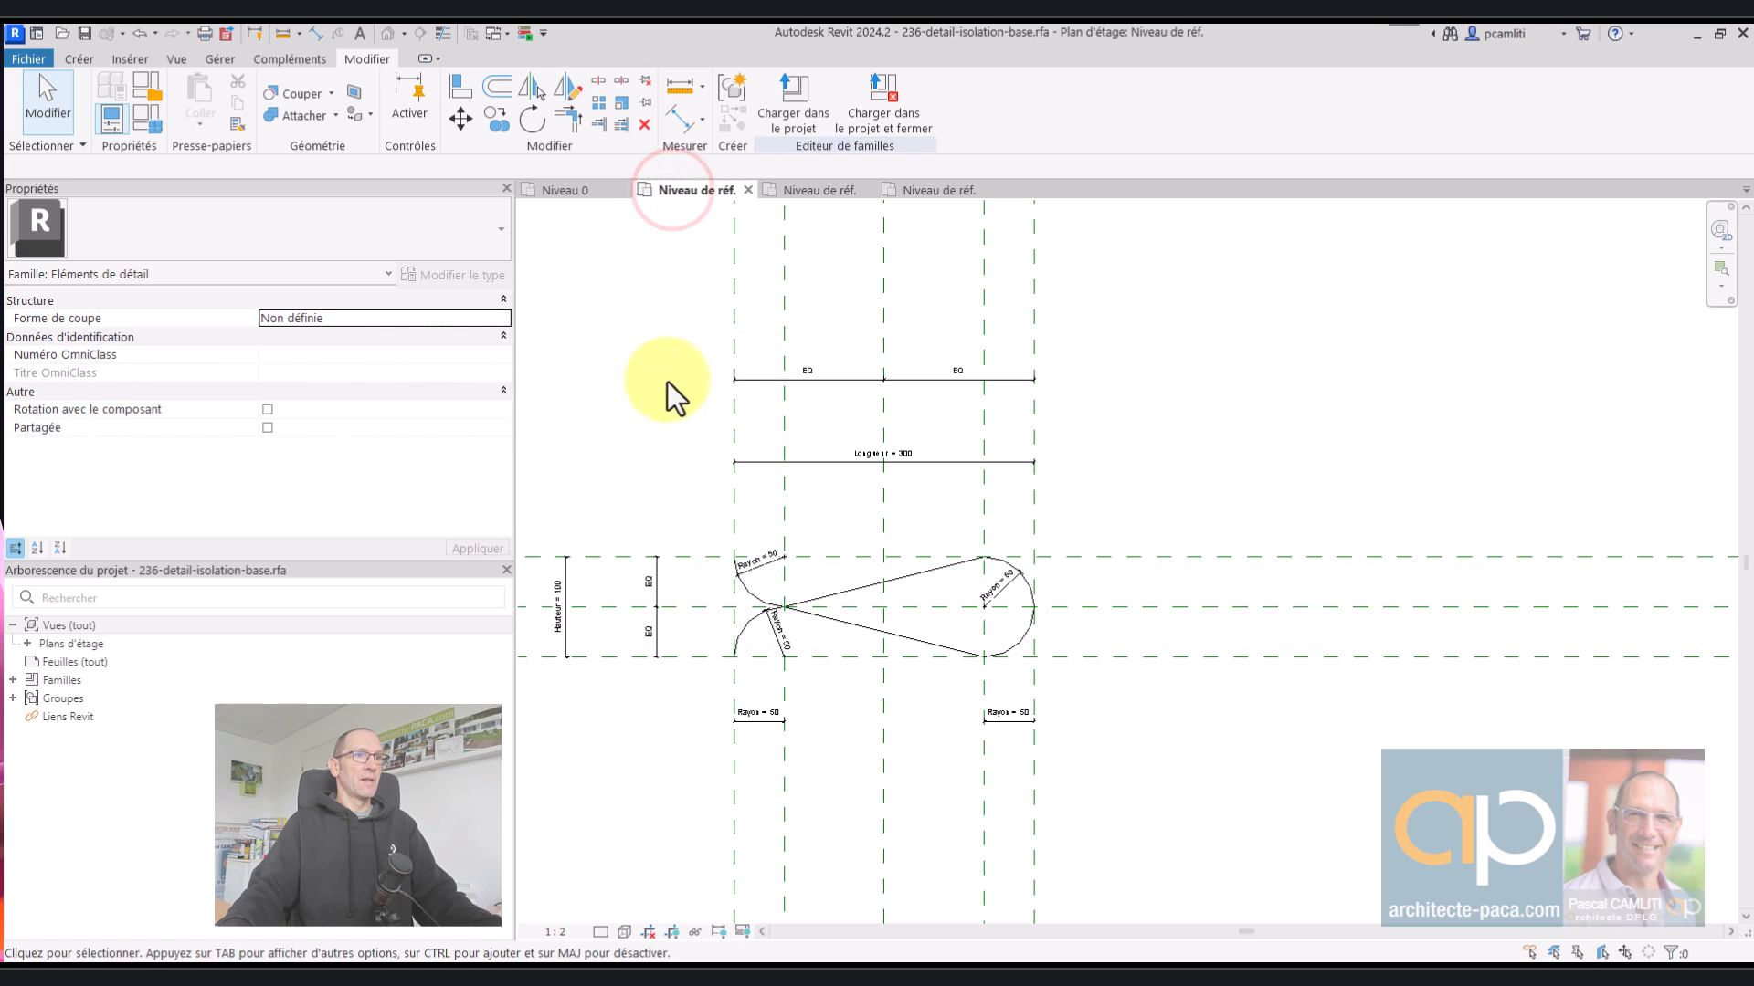
pyautogui.moveTo(677, 384); pyautogui.dragTo(823, 427, button='middle')
pyautogui.click(146, 118)
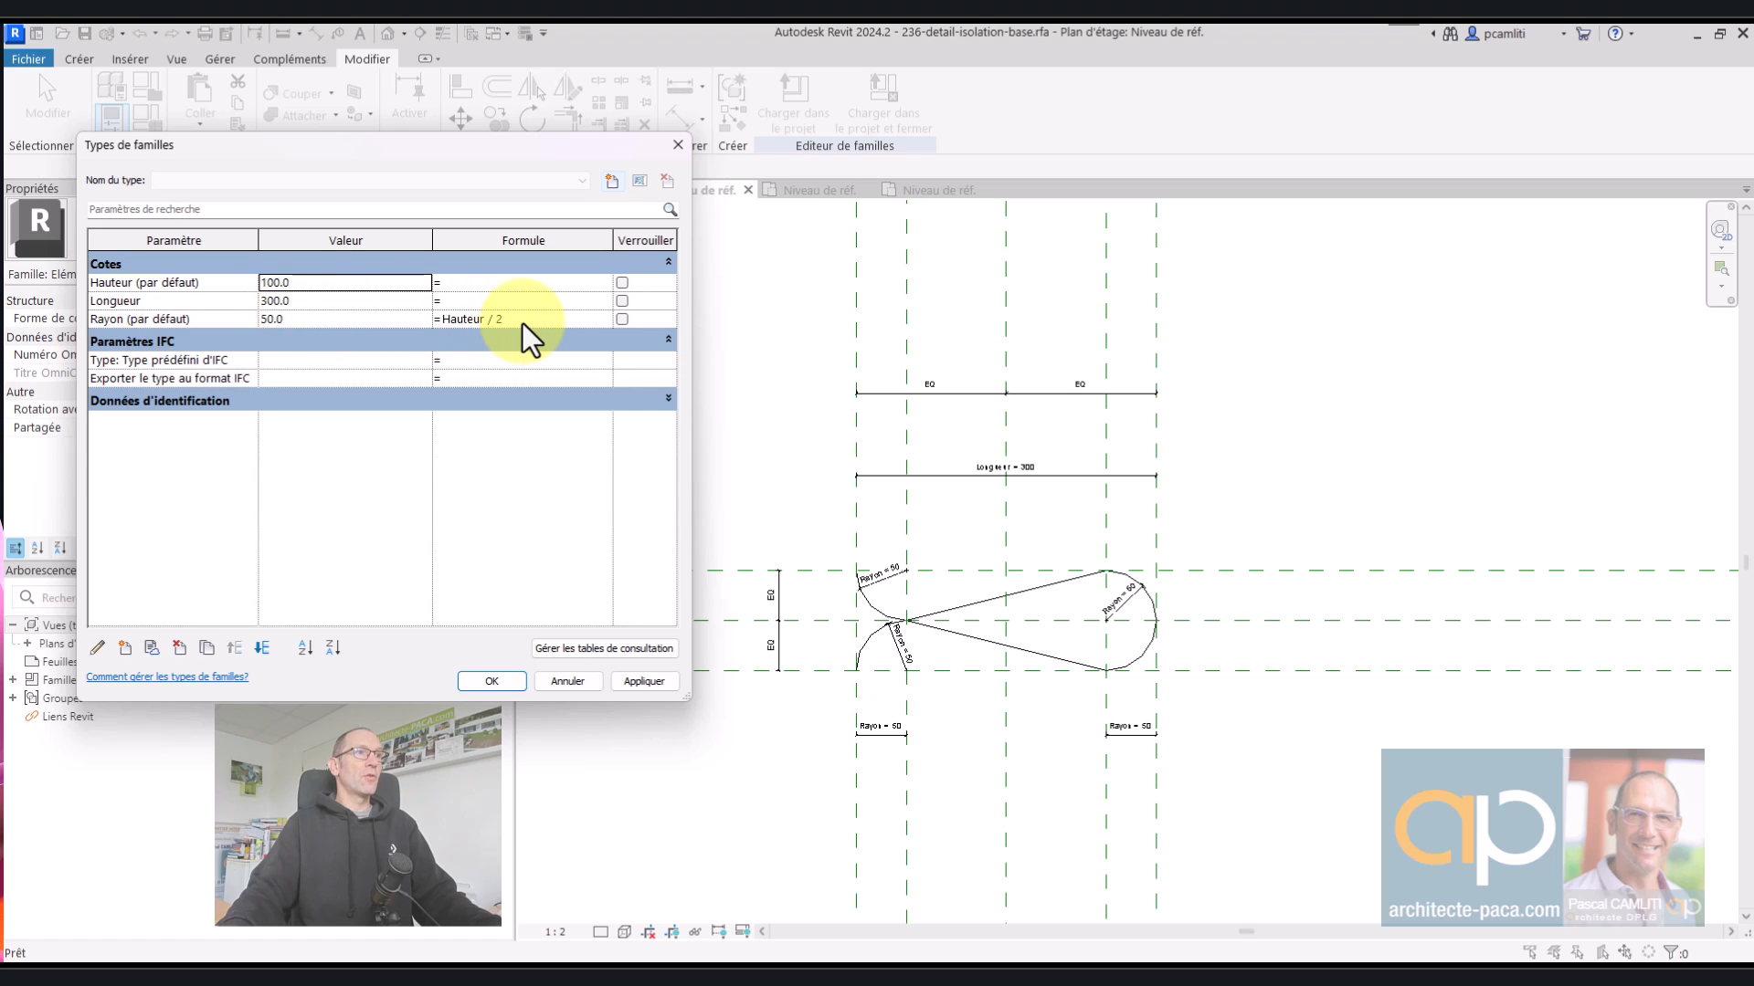
pyautogui.click(677, 147)
pyautogui.click(946, 190)
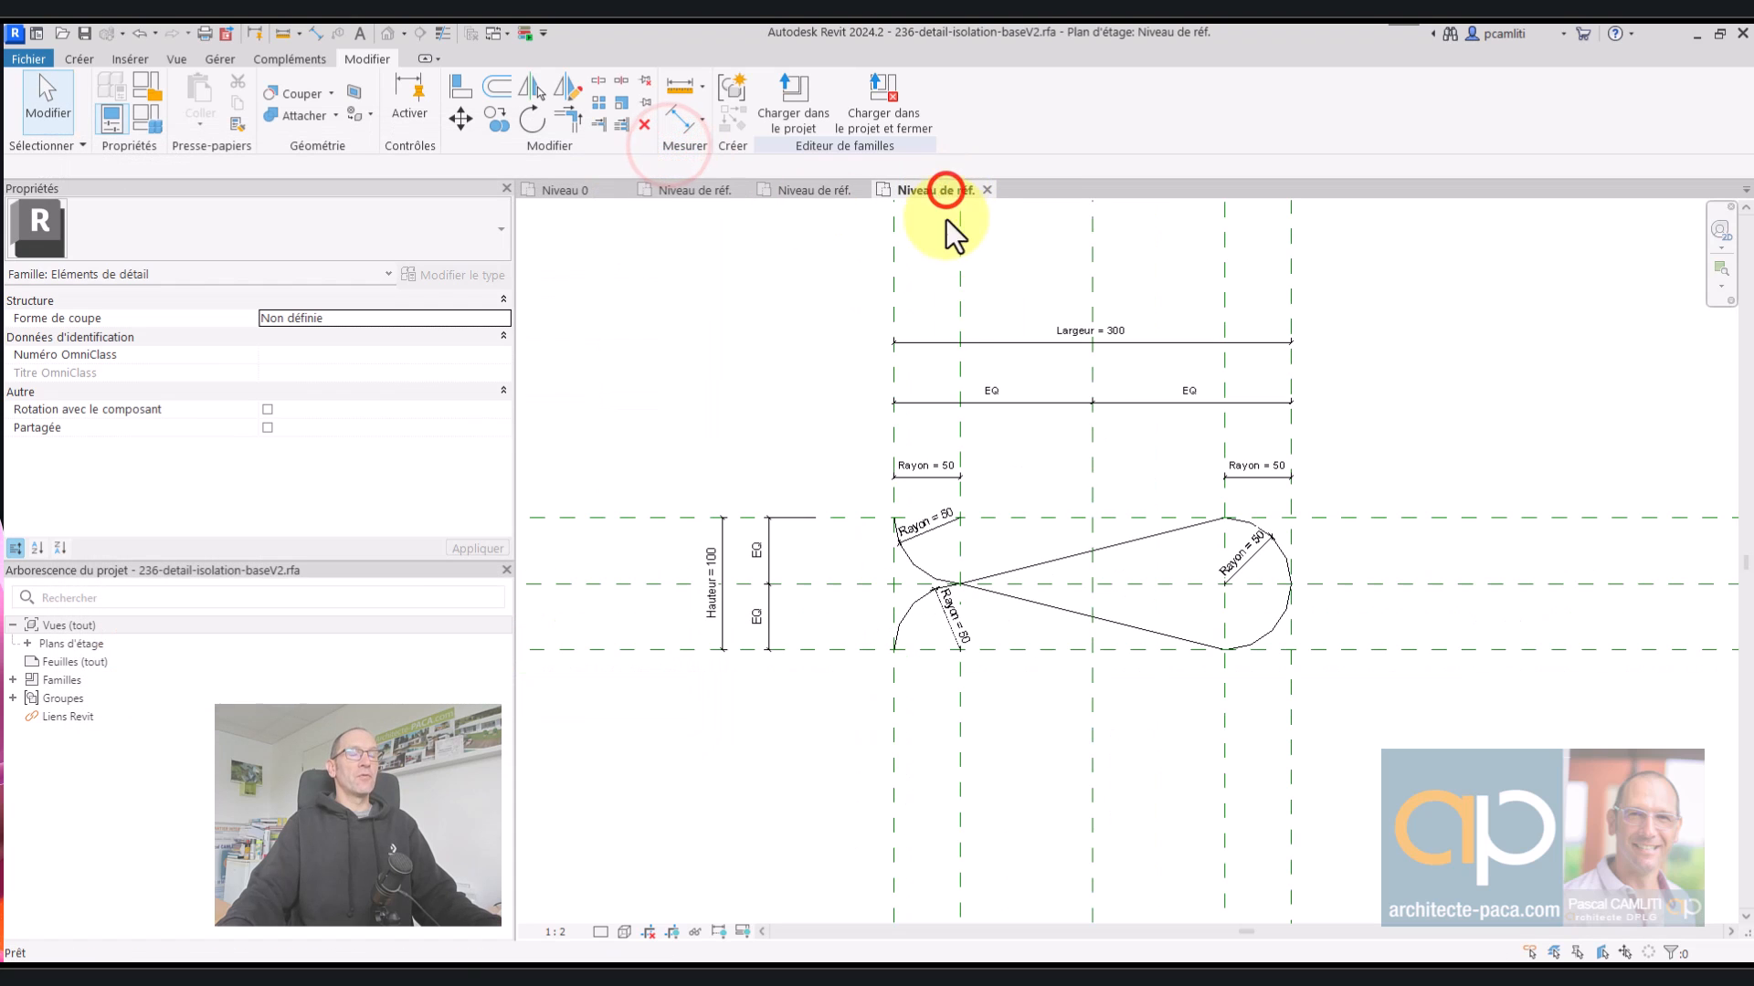
# - Set the Rayon parameter's formula to Hauteur / 2 in the family types and apply it
pyautogui.click(146, 118)
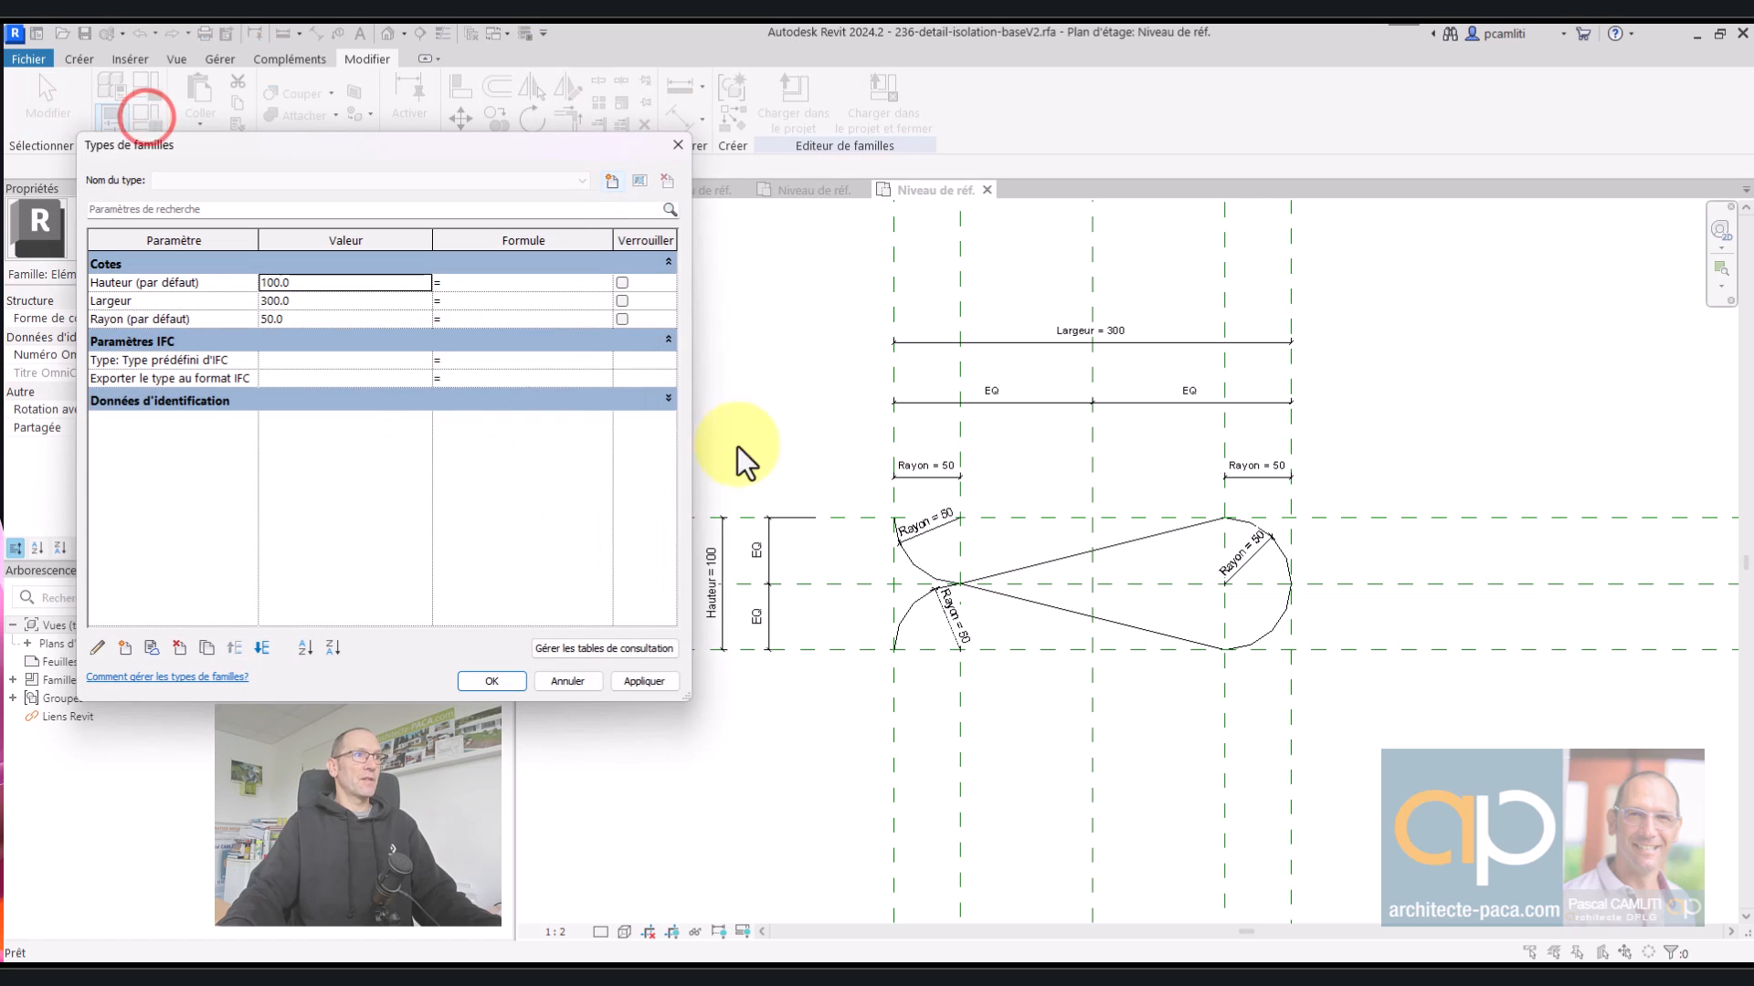
pyautogui.click(463, 319)
pyautogui.write('Hu')
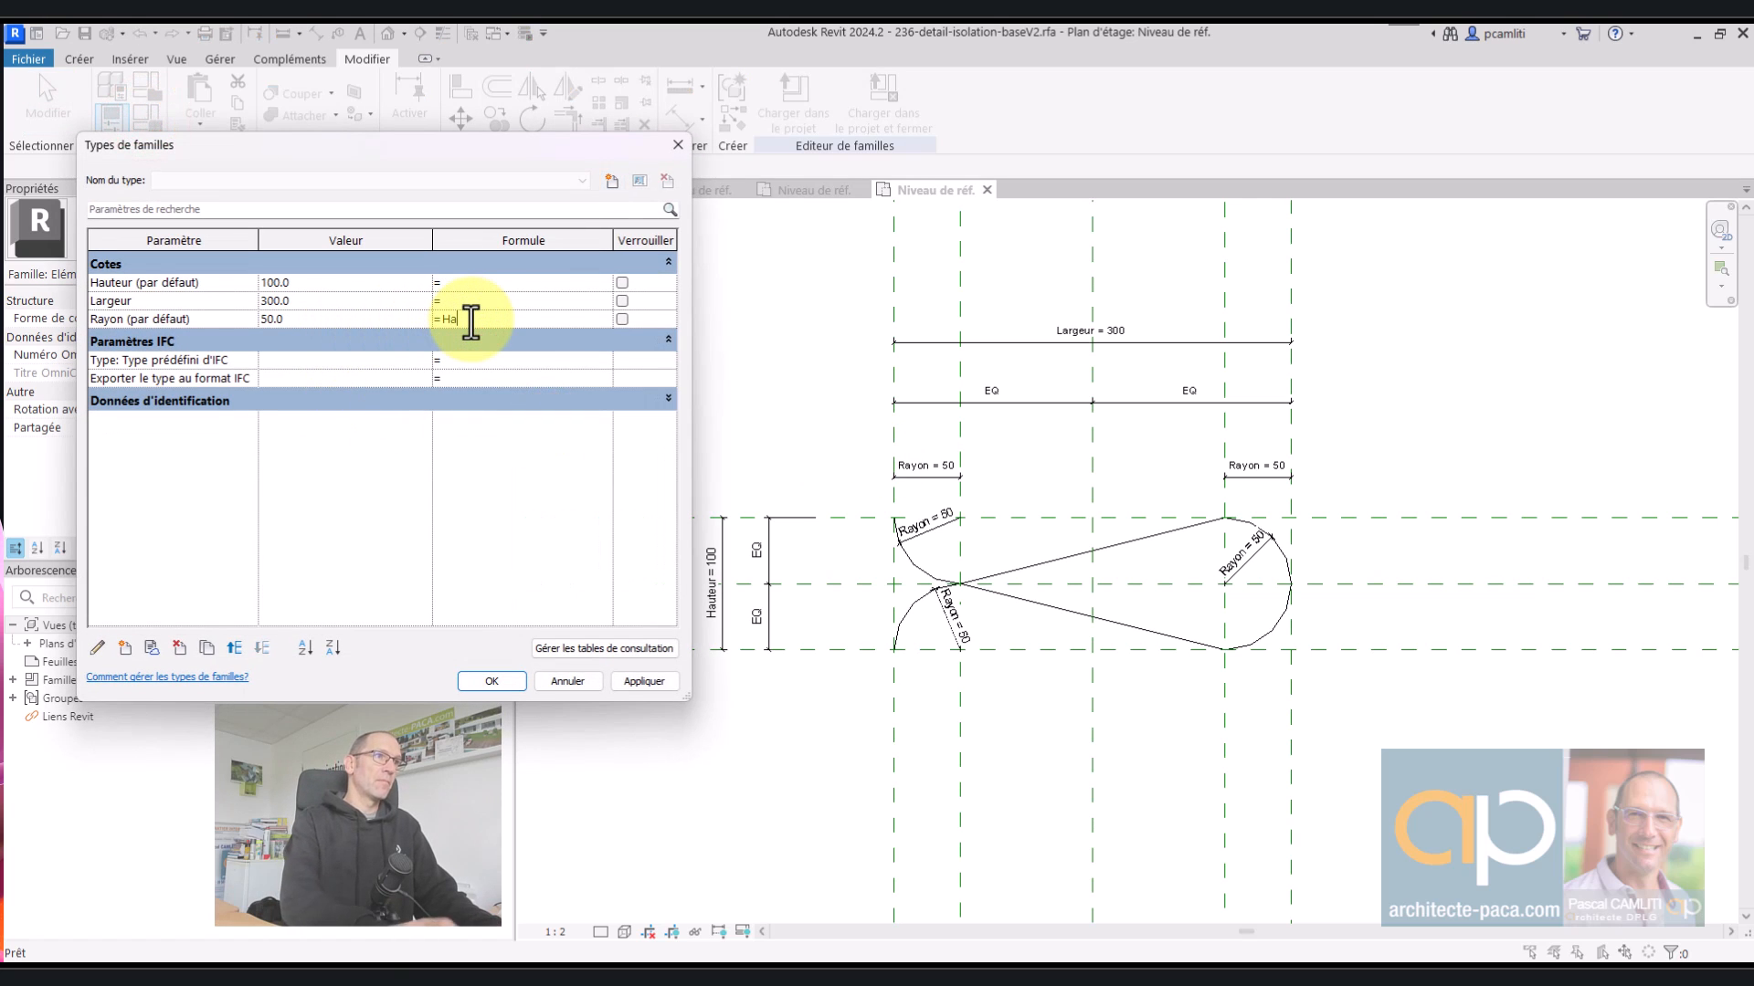
pyautogui.write('auteur/2')
pyautogui.click(643, 681)
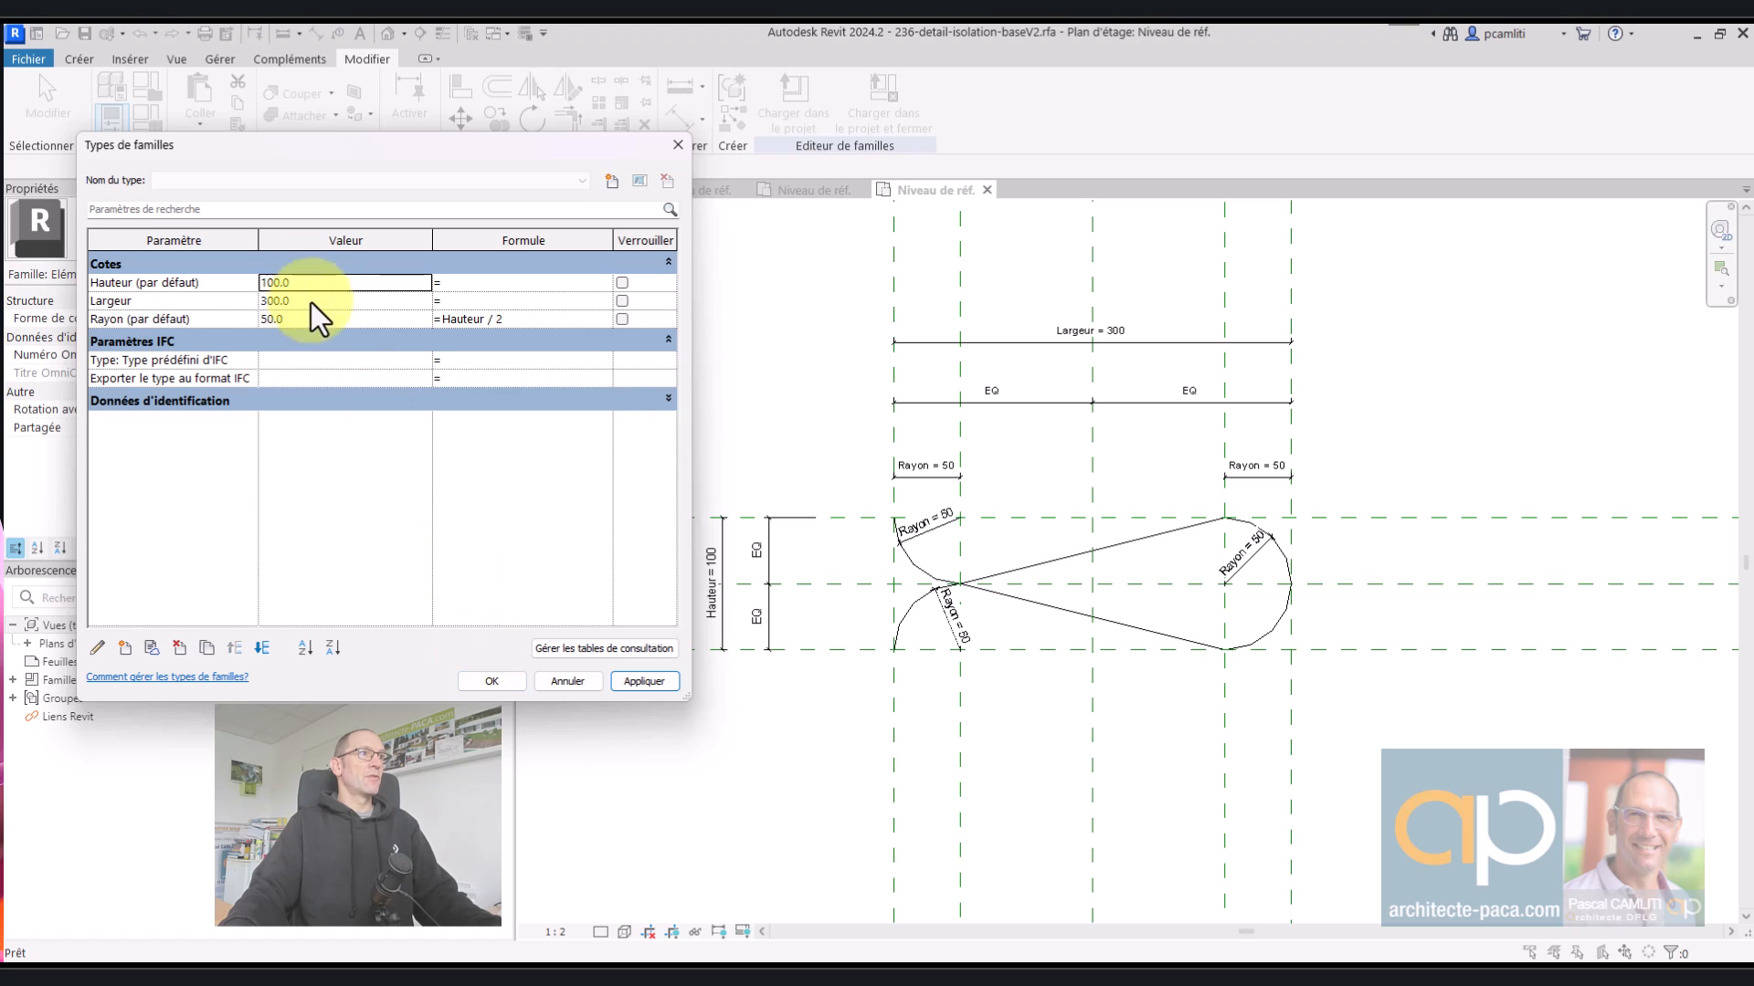
# - Set the Hauteur parameter to 120 and apply it to test the family's behaviour
pyautogui.click(343, 281)
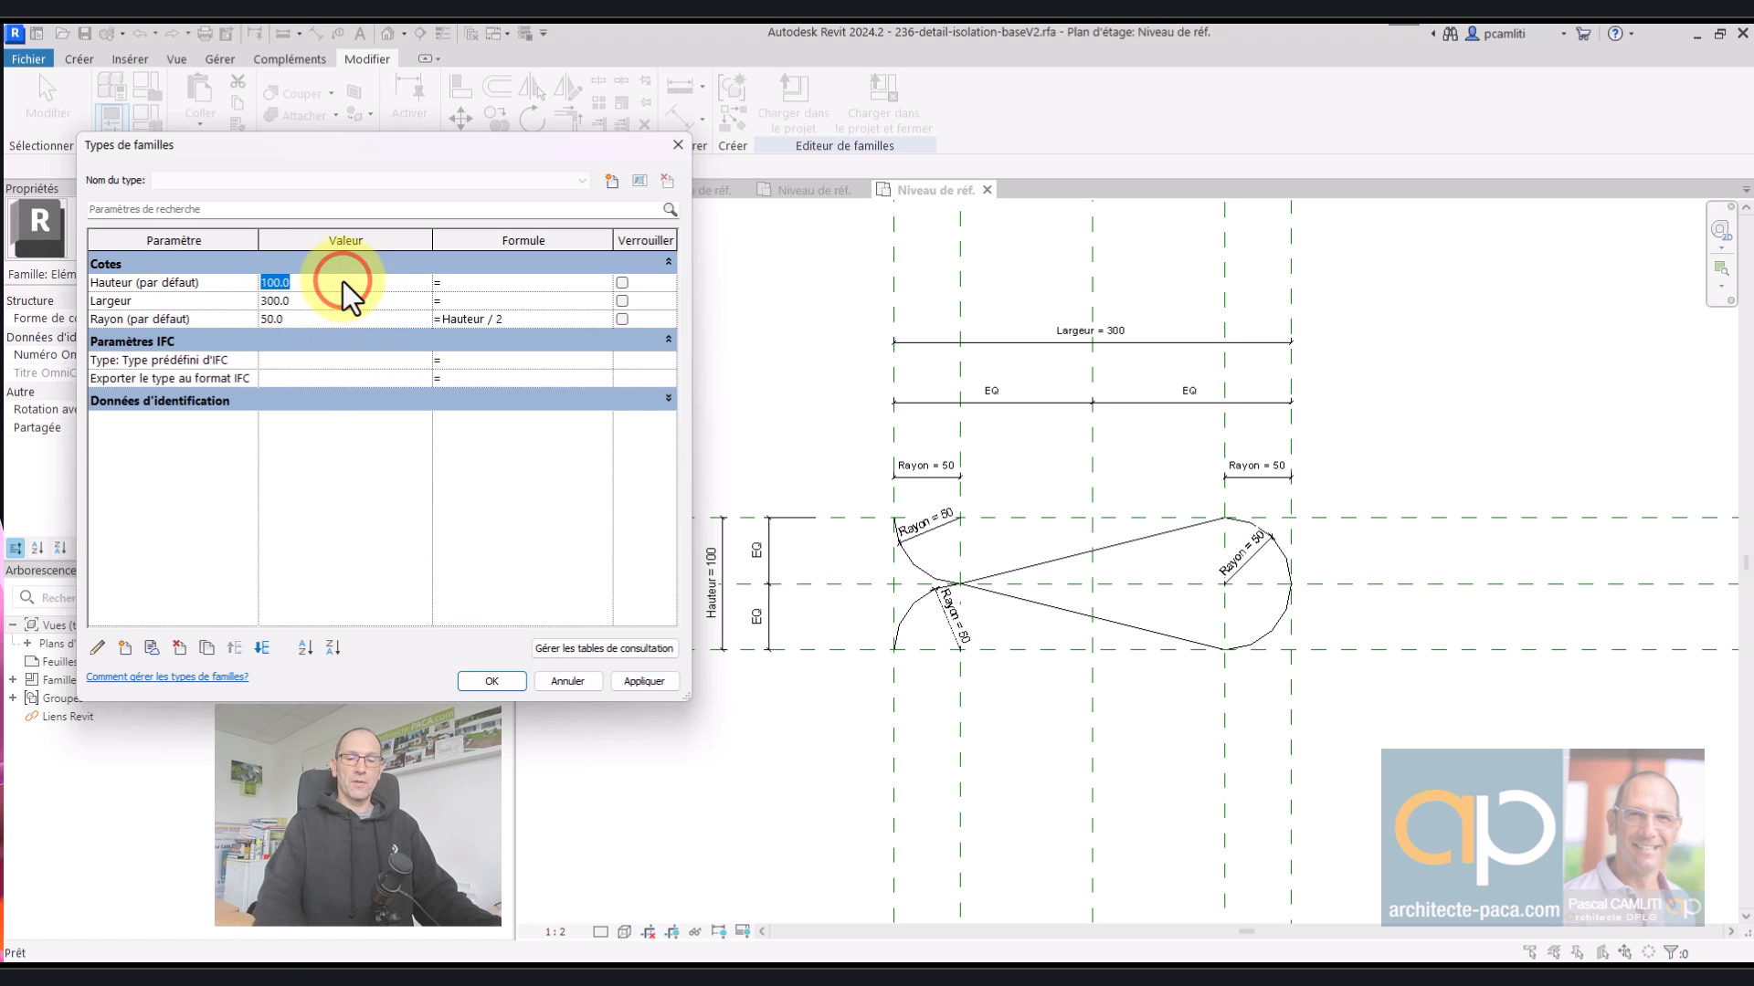
pyautogui.write('120')
pyautogui.click(643, 682)
pyautogui.click(639, 684)
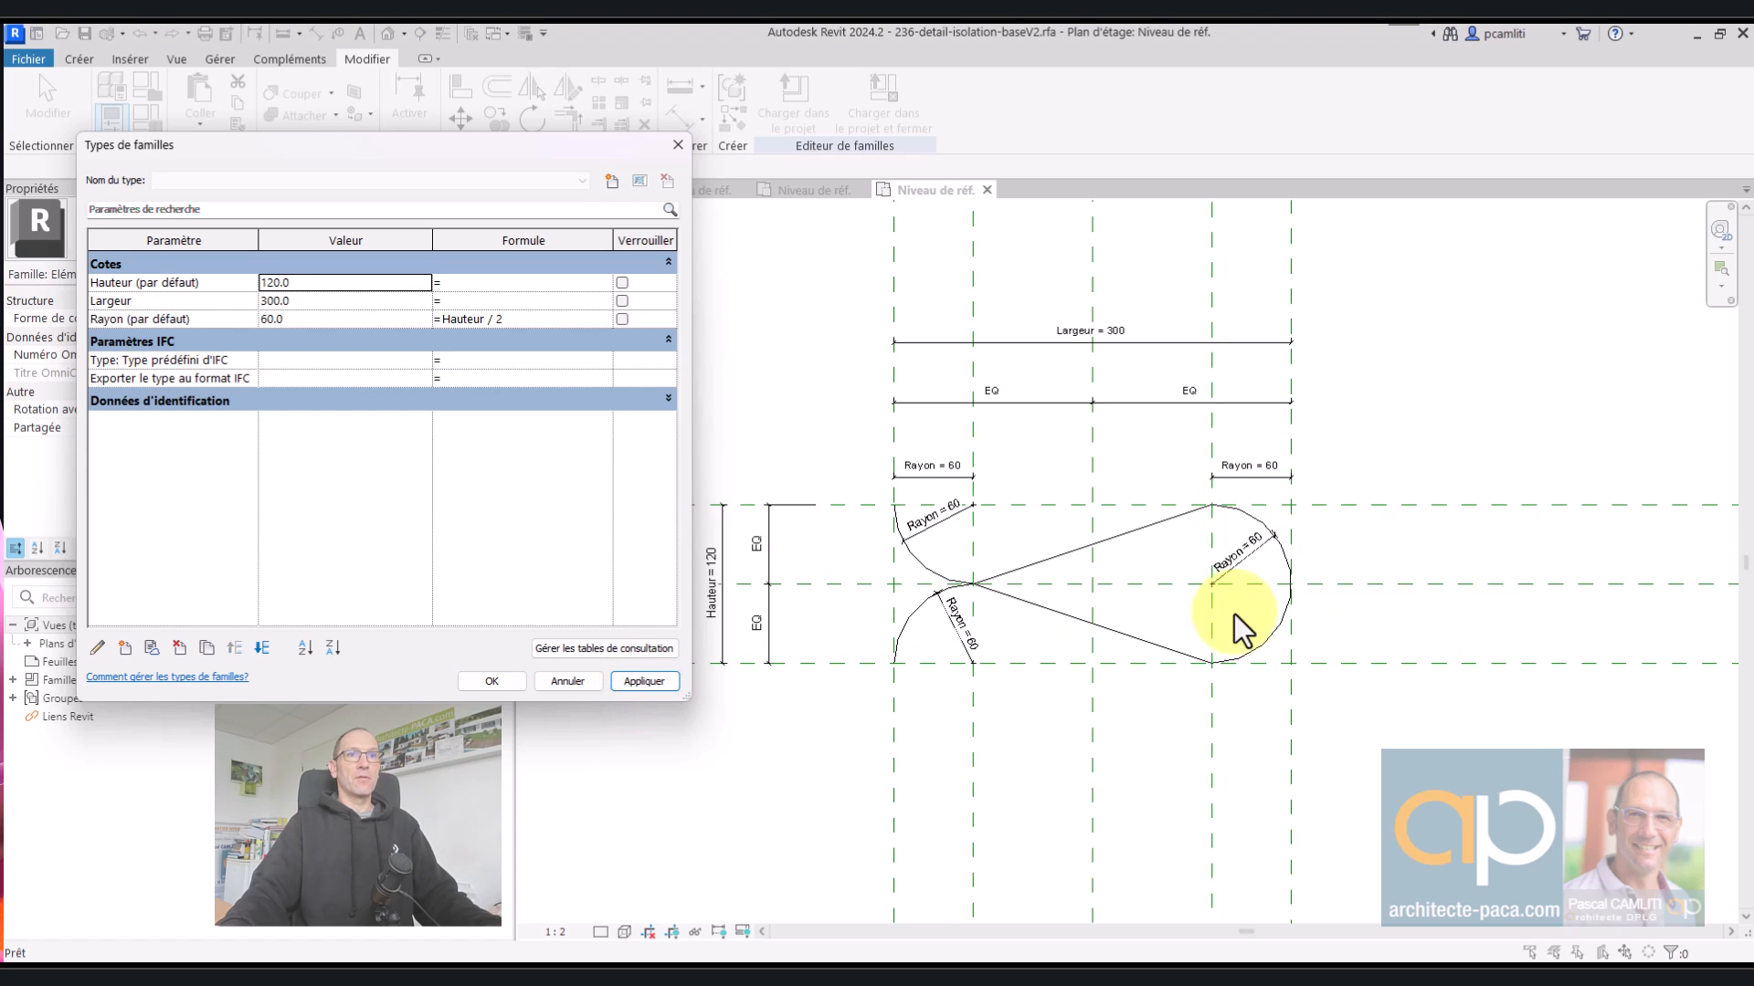
pyautogui.click(507, 680)
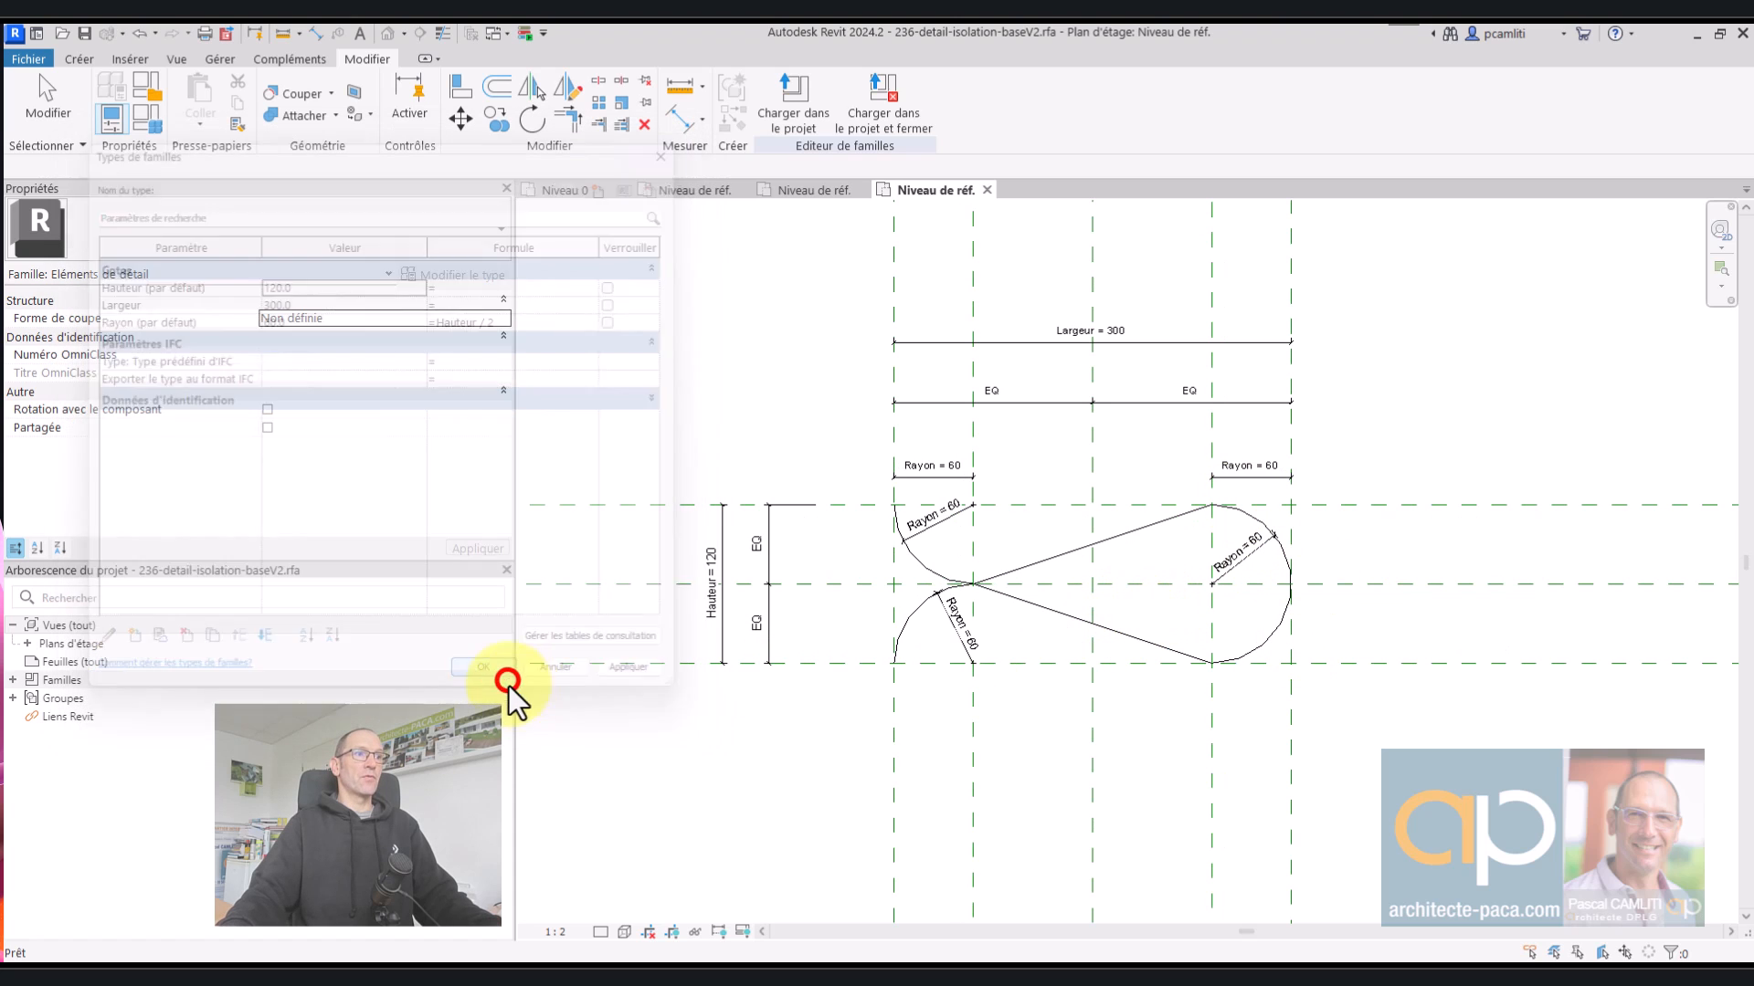
# - Create a new family from the template Eléments de détail métrique.rft
pyautogui.moveTo(807, 404); pyautogui.dragTo(775, 445, button='middle')
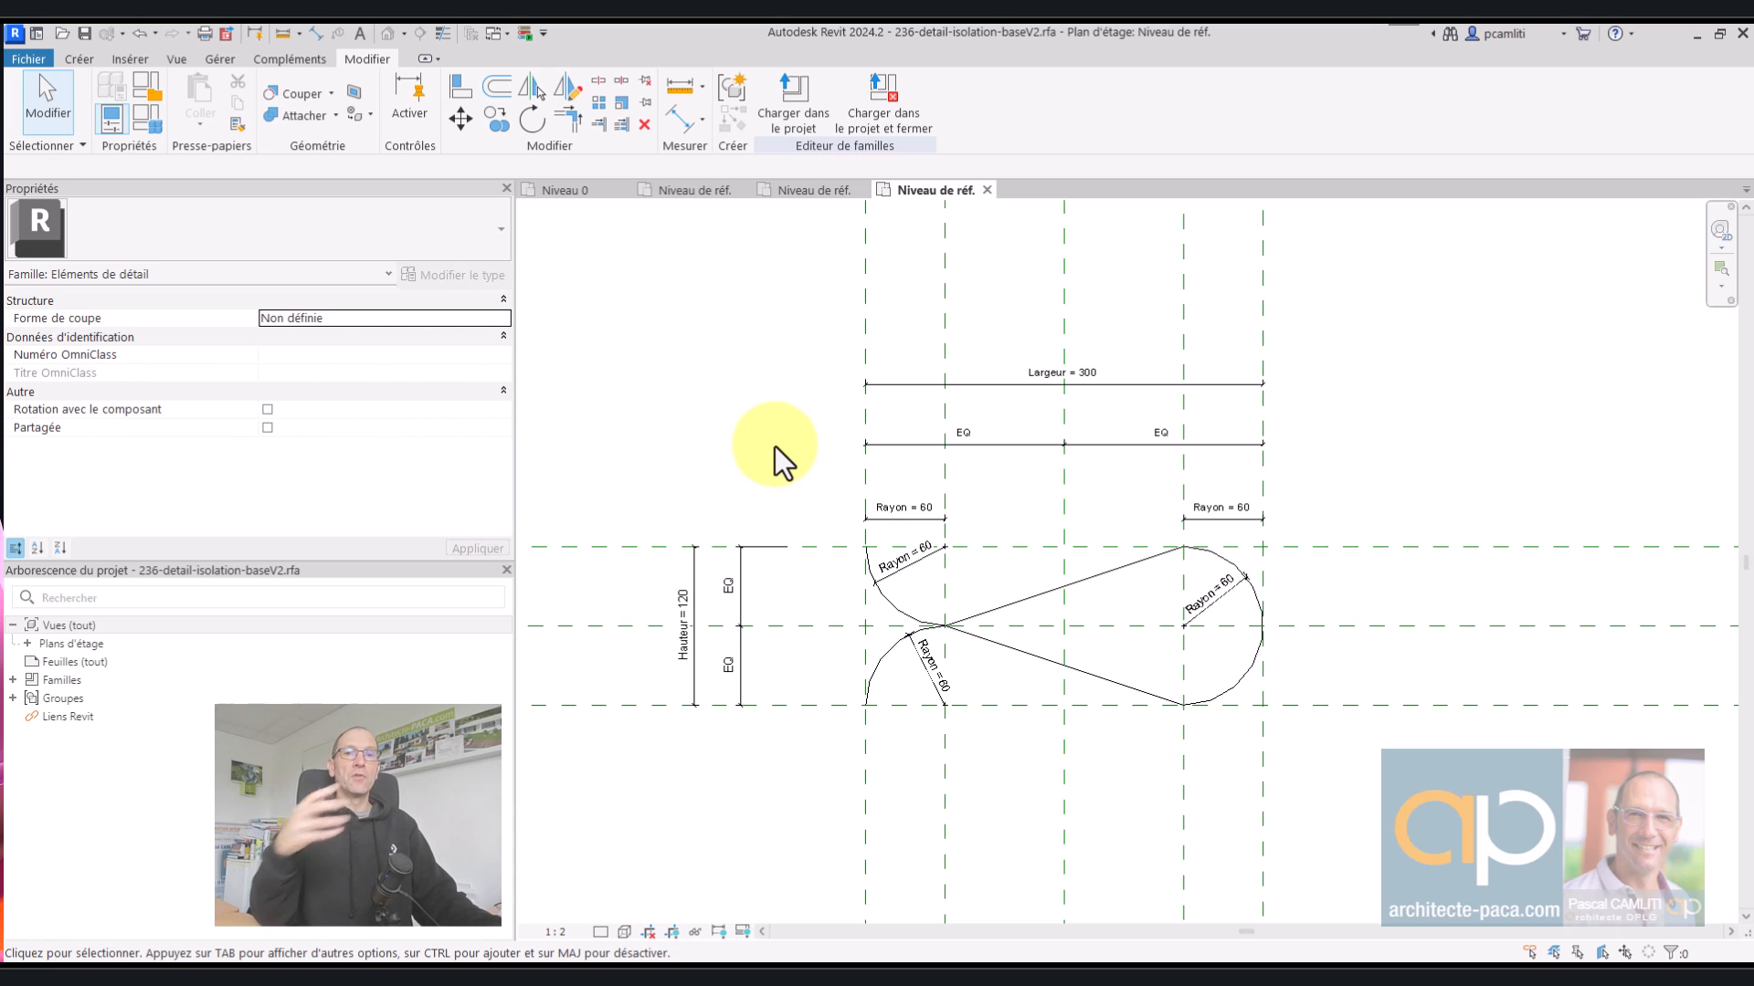
pyautogui.click(30, 60)
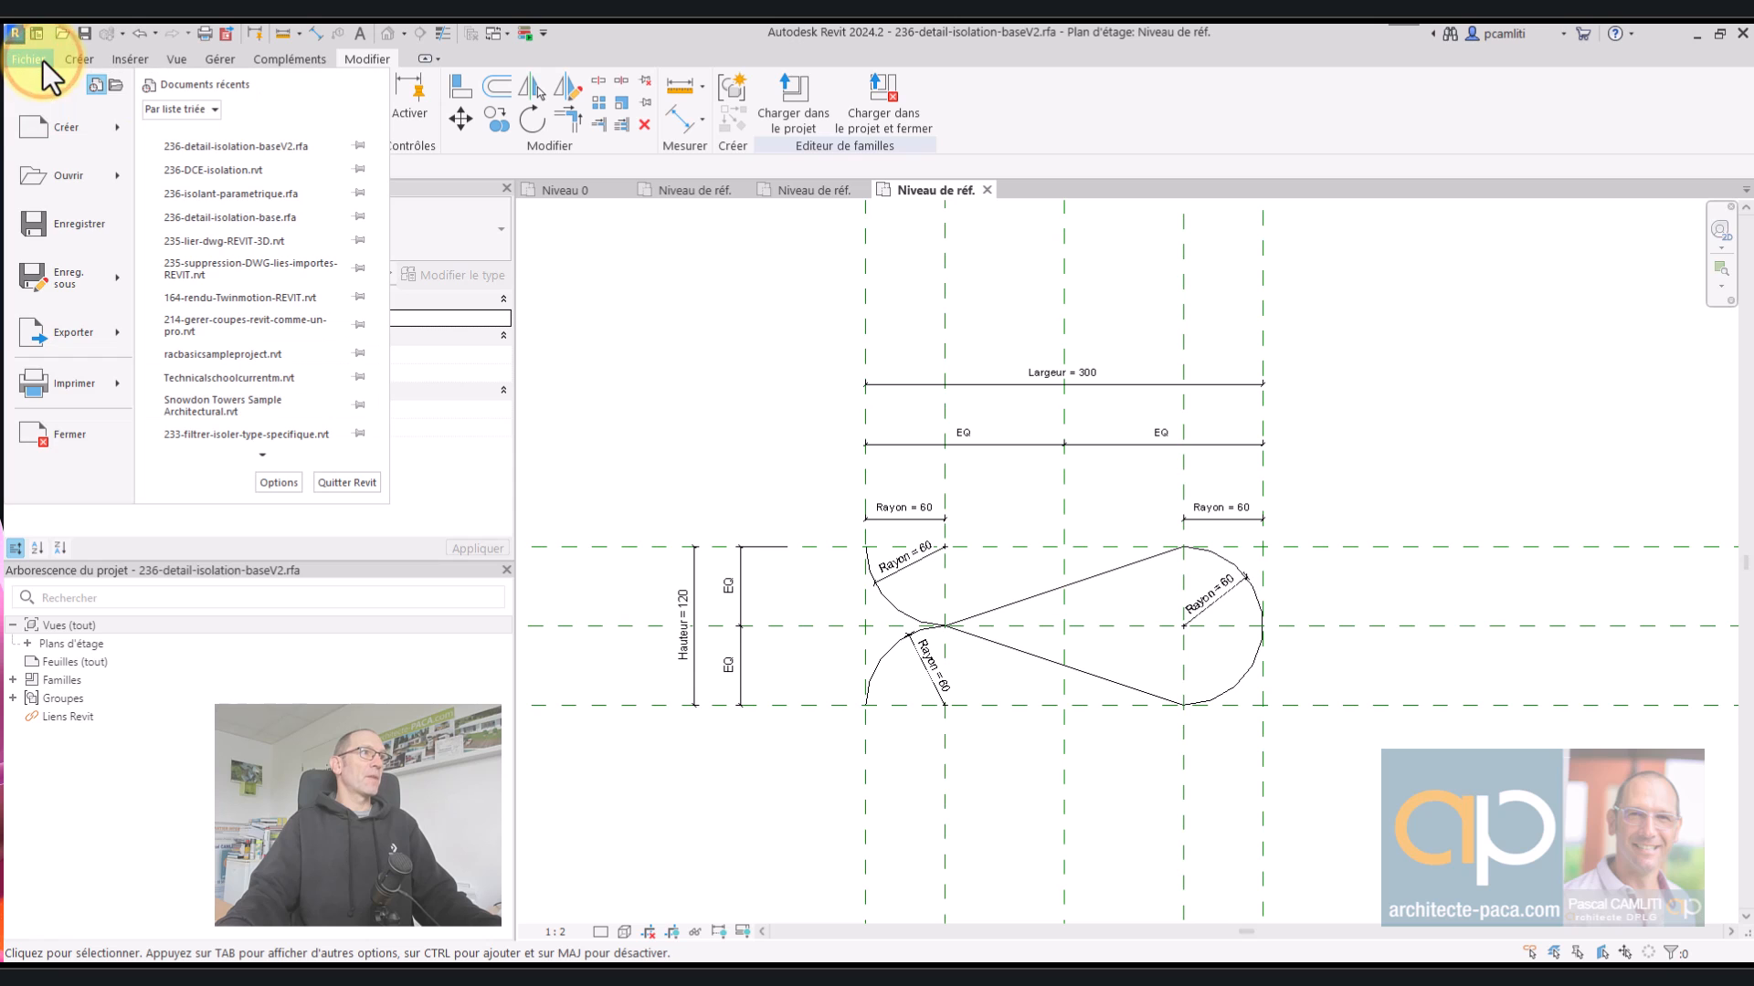
pyautogui.click(111, 128)
pyautogui.click(277, 200)
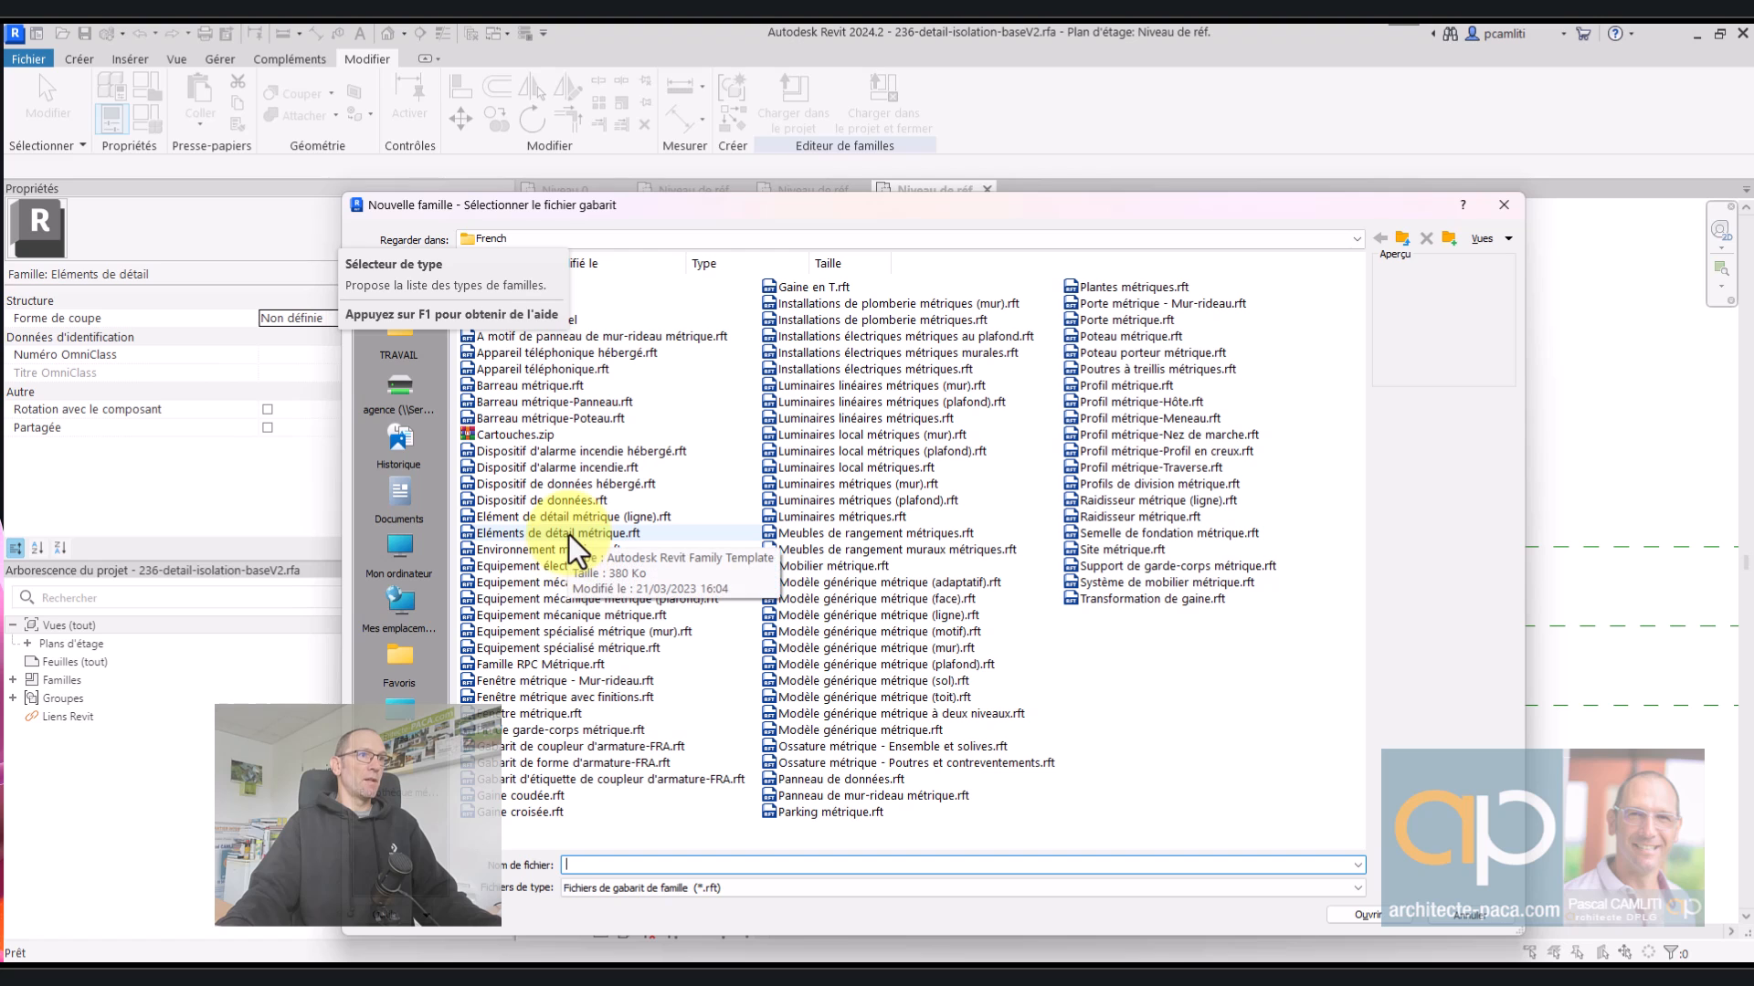
pyautogui.click(568, 535)
pyautogui.click(1368, 912)
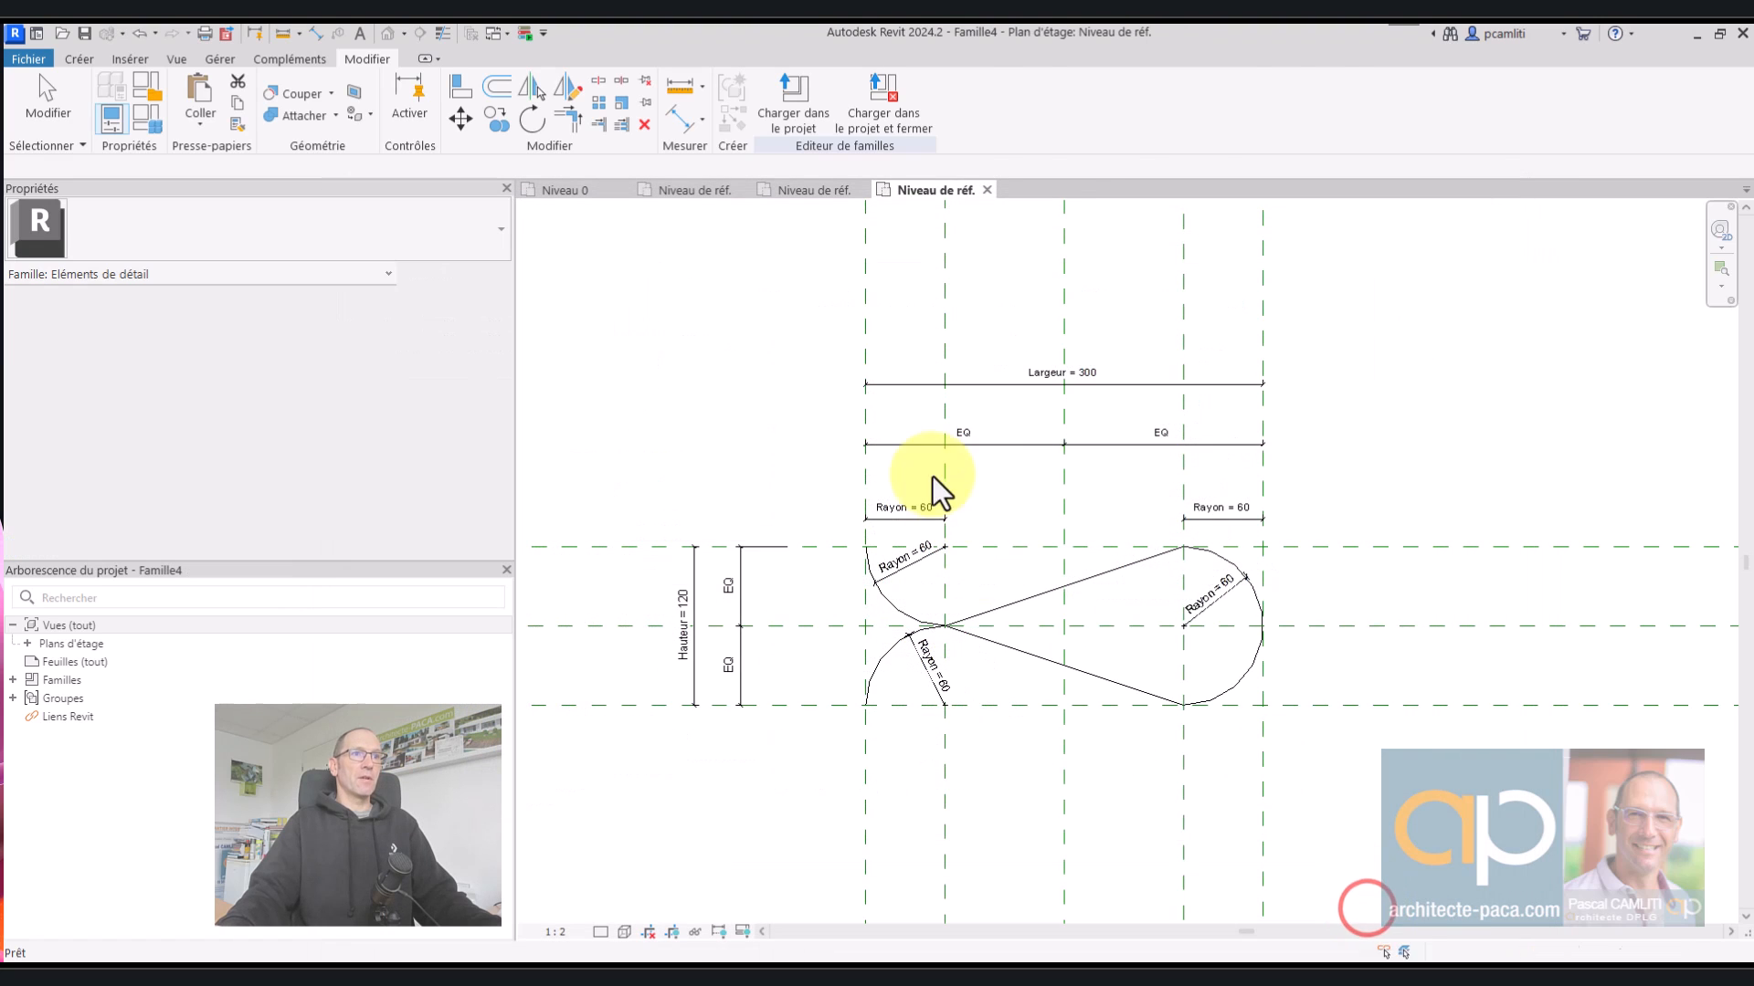
# - Return to the base family 236-detail-isolation-baseV2.rfa and purge its unused elements
pyautogui.click(931, 192)
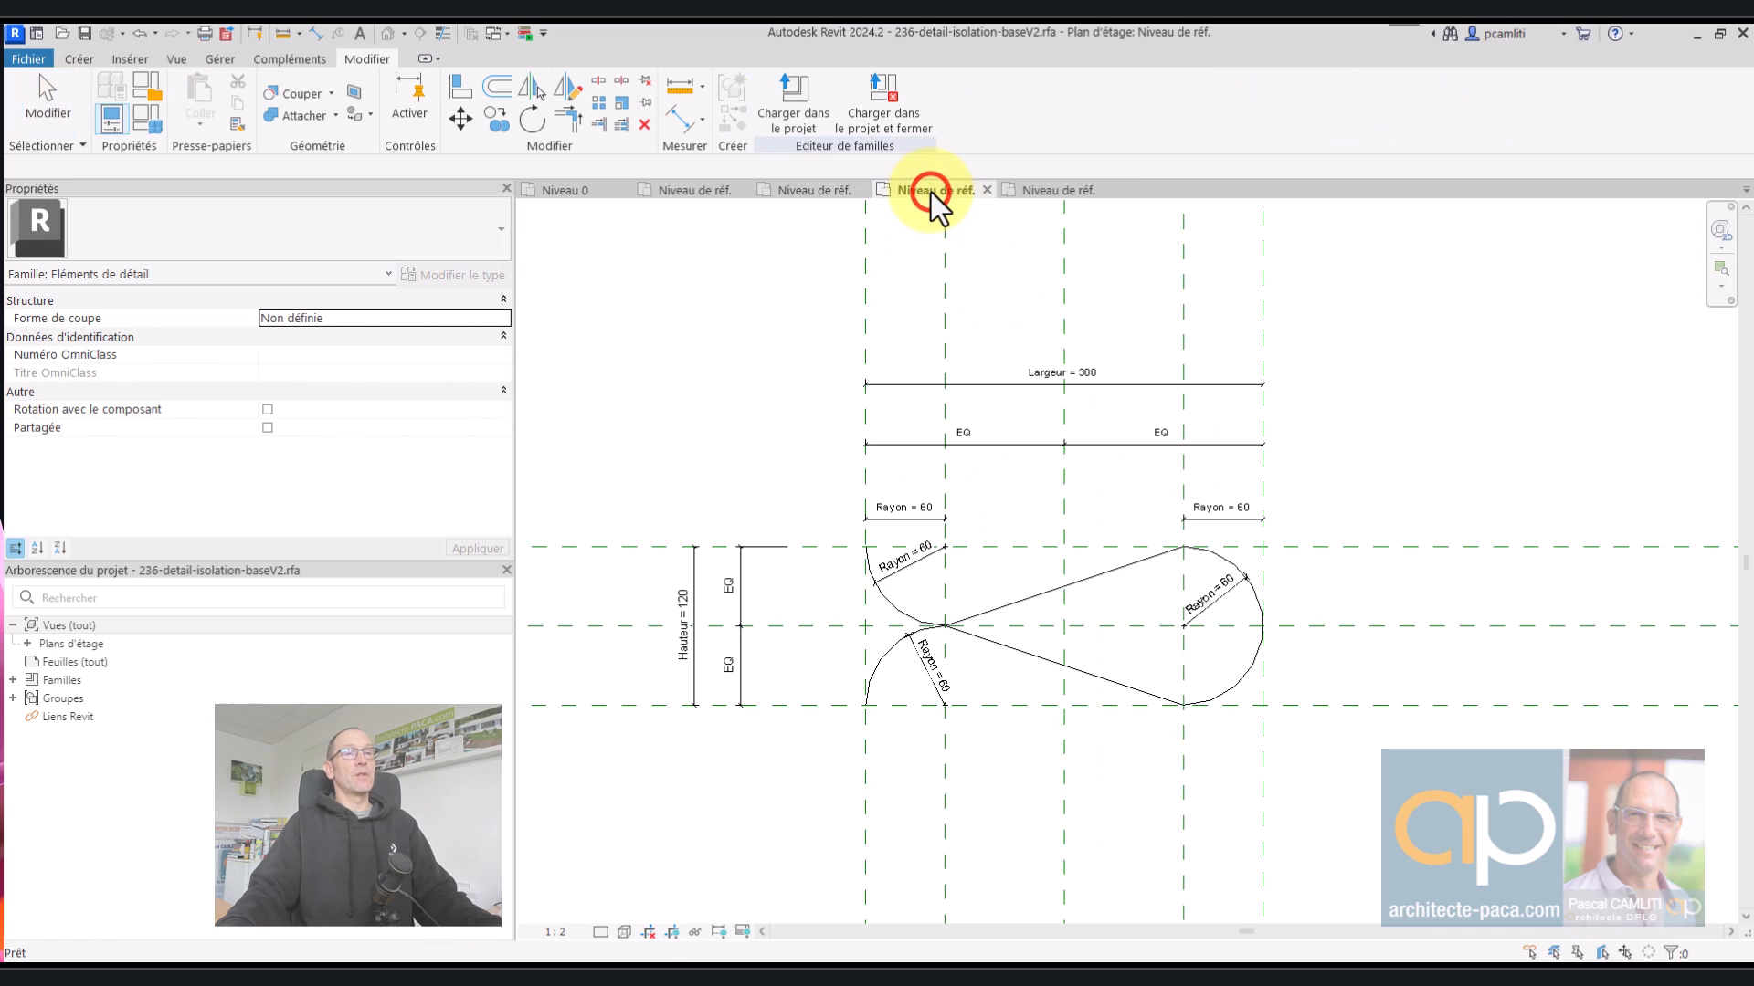
pyautogui.click(216, 62)
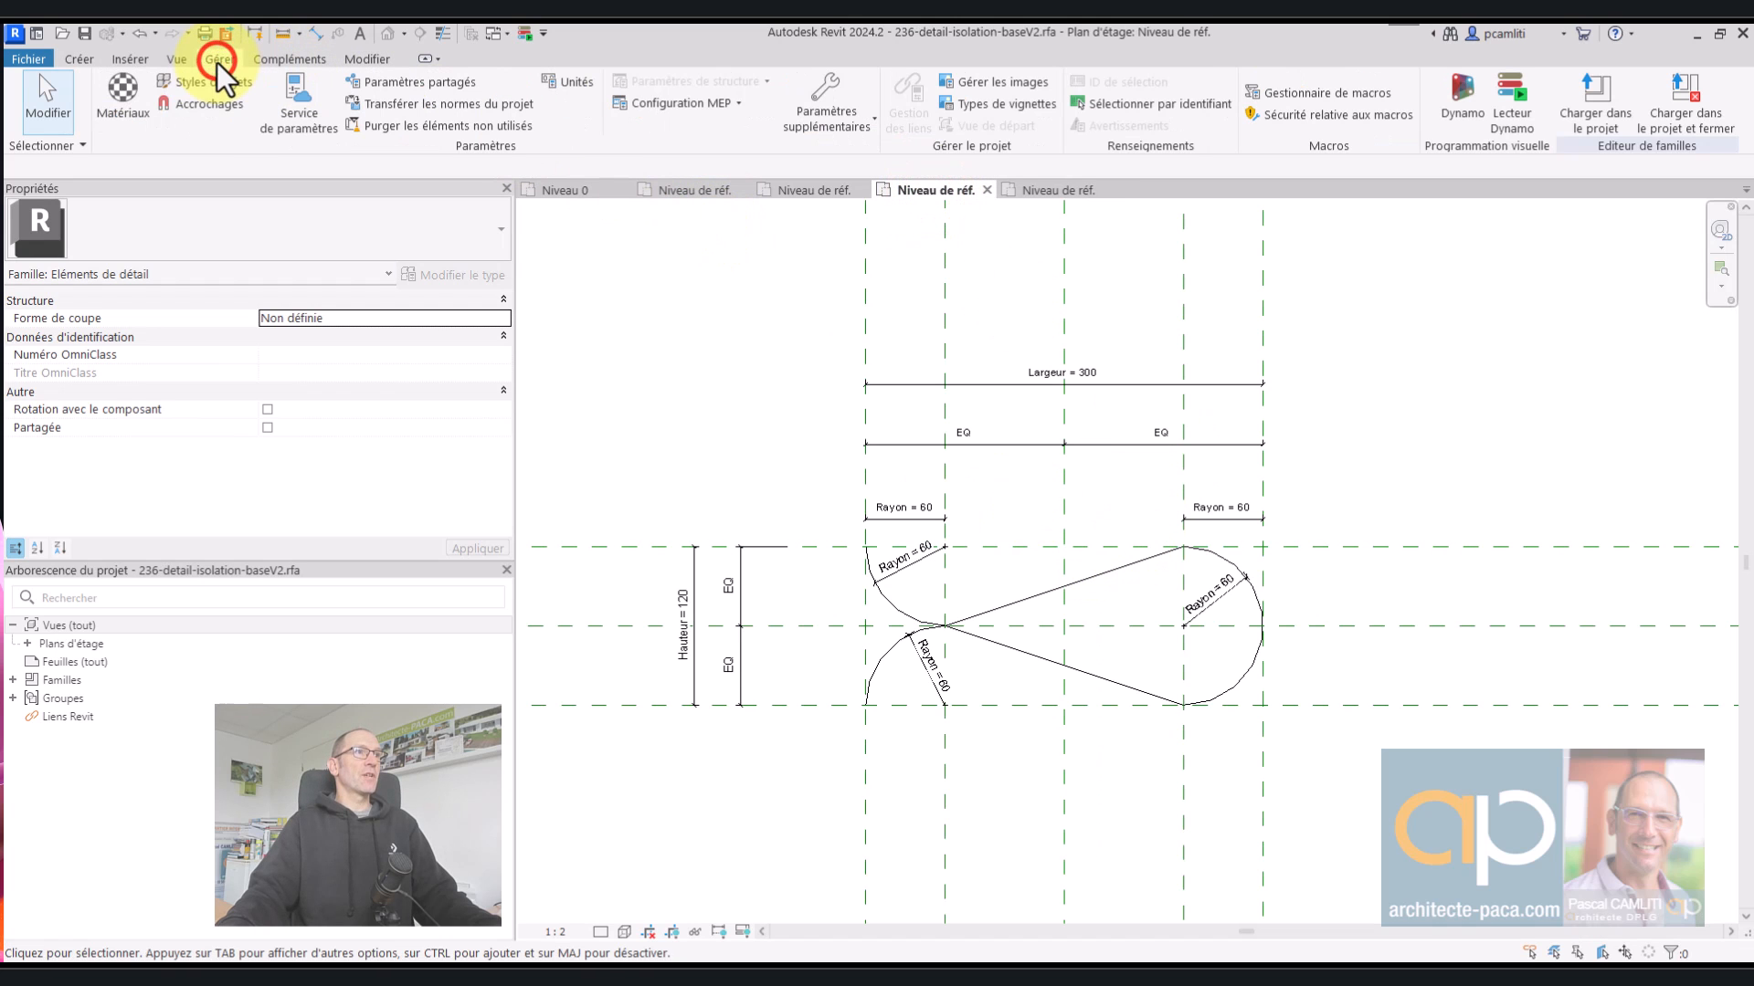
pyautogui.click(365, 135)
pyautogui.click(959, 740)
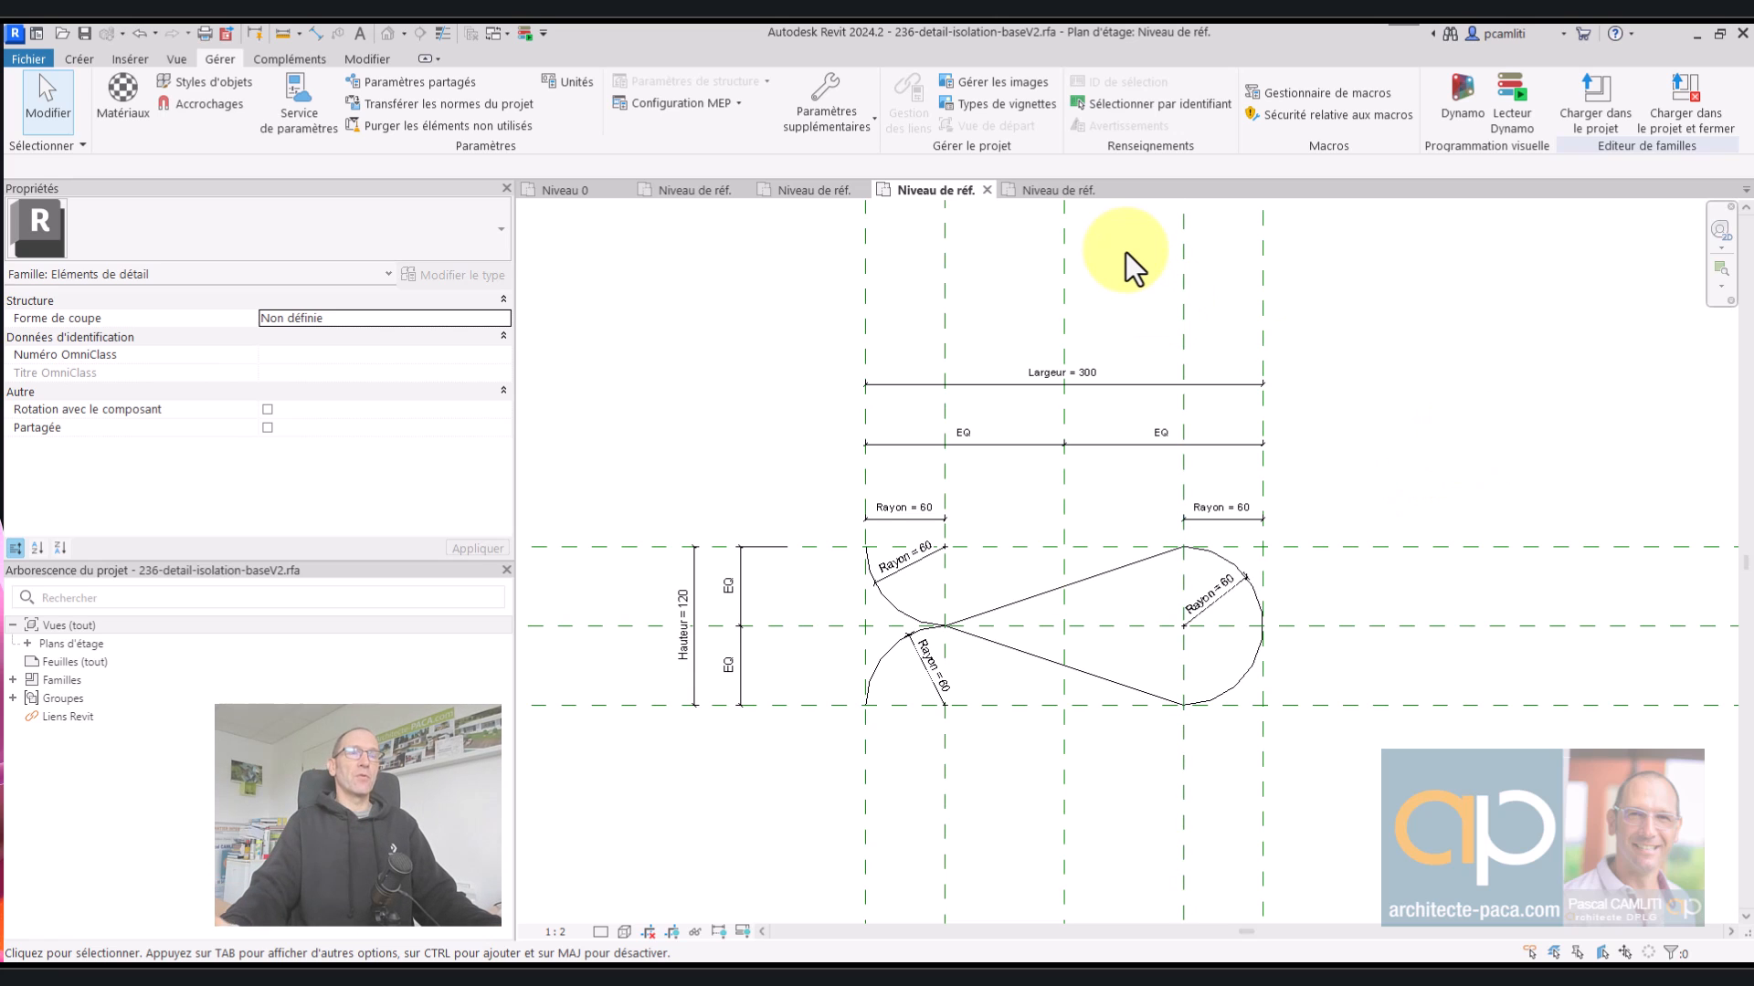
# - Save the new detail family in the 236 - Détails isolation parametrique folder as 236-isolant-parametriqueV2.rfa
pyautogui.click(1043, 192)
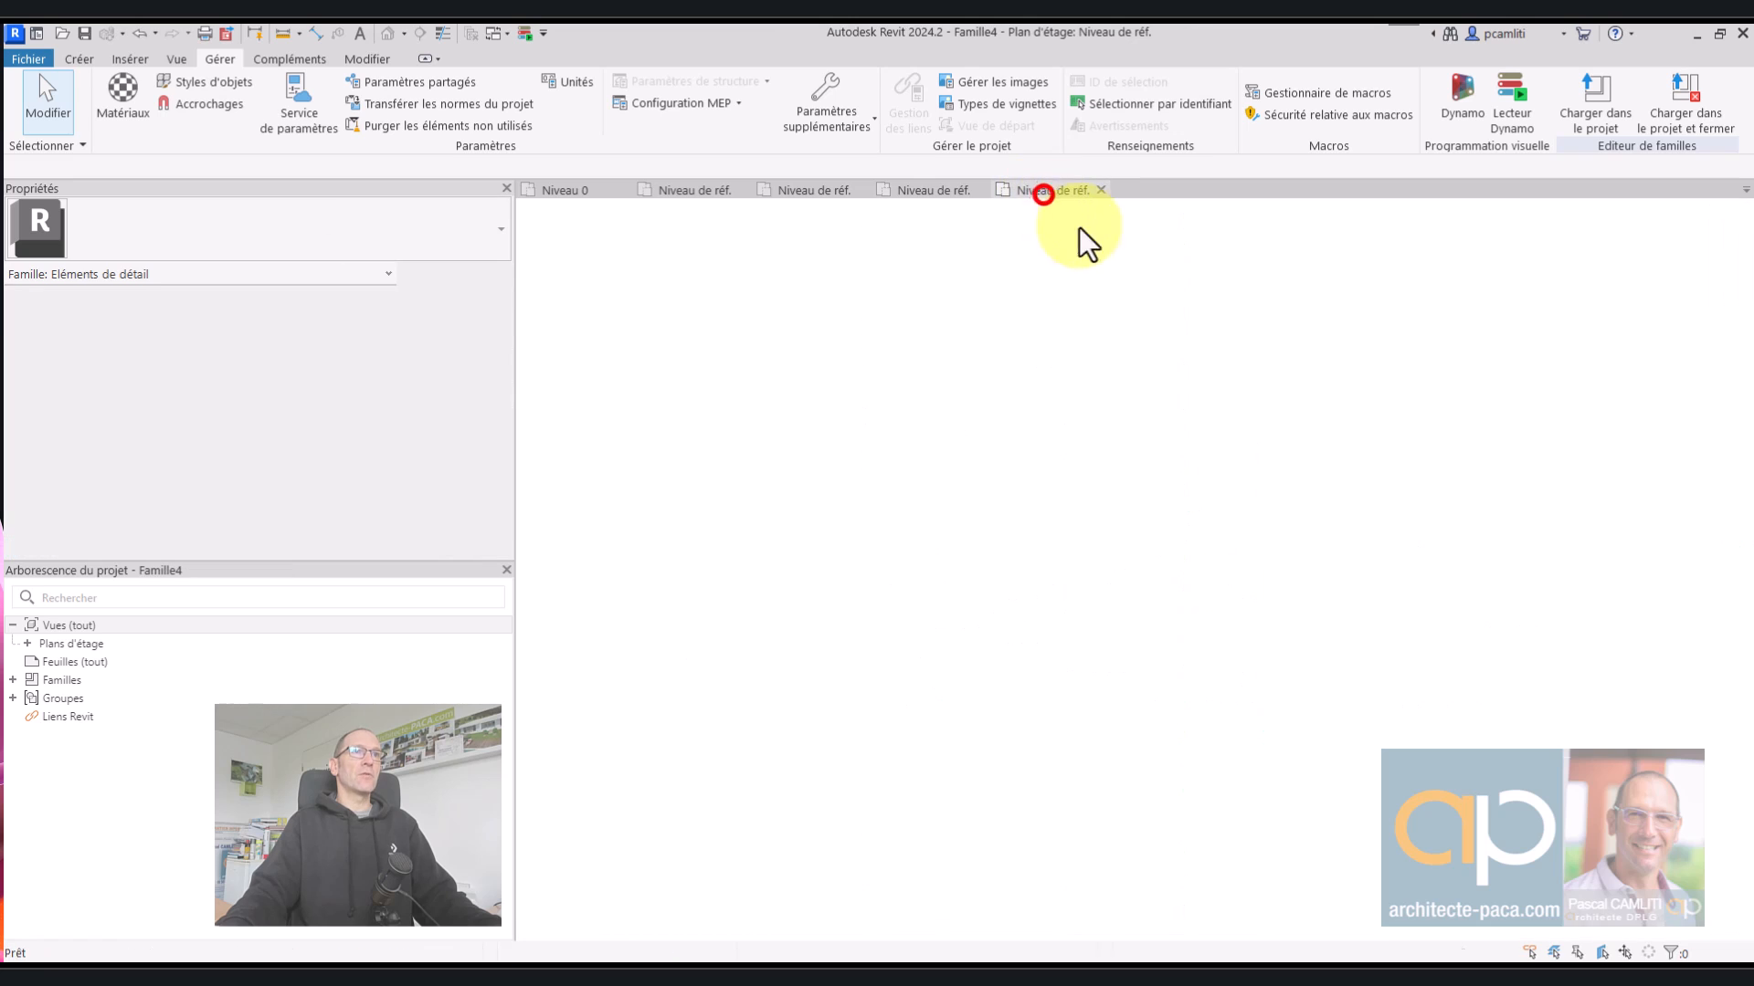
pyautogui.click(26, 60)
pyautogui.click(77, 271)
pyautogui.click(236, 295)
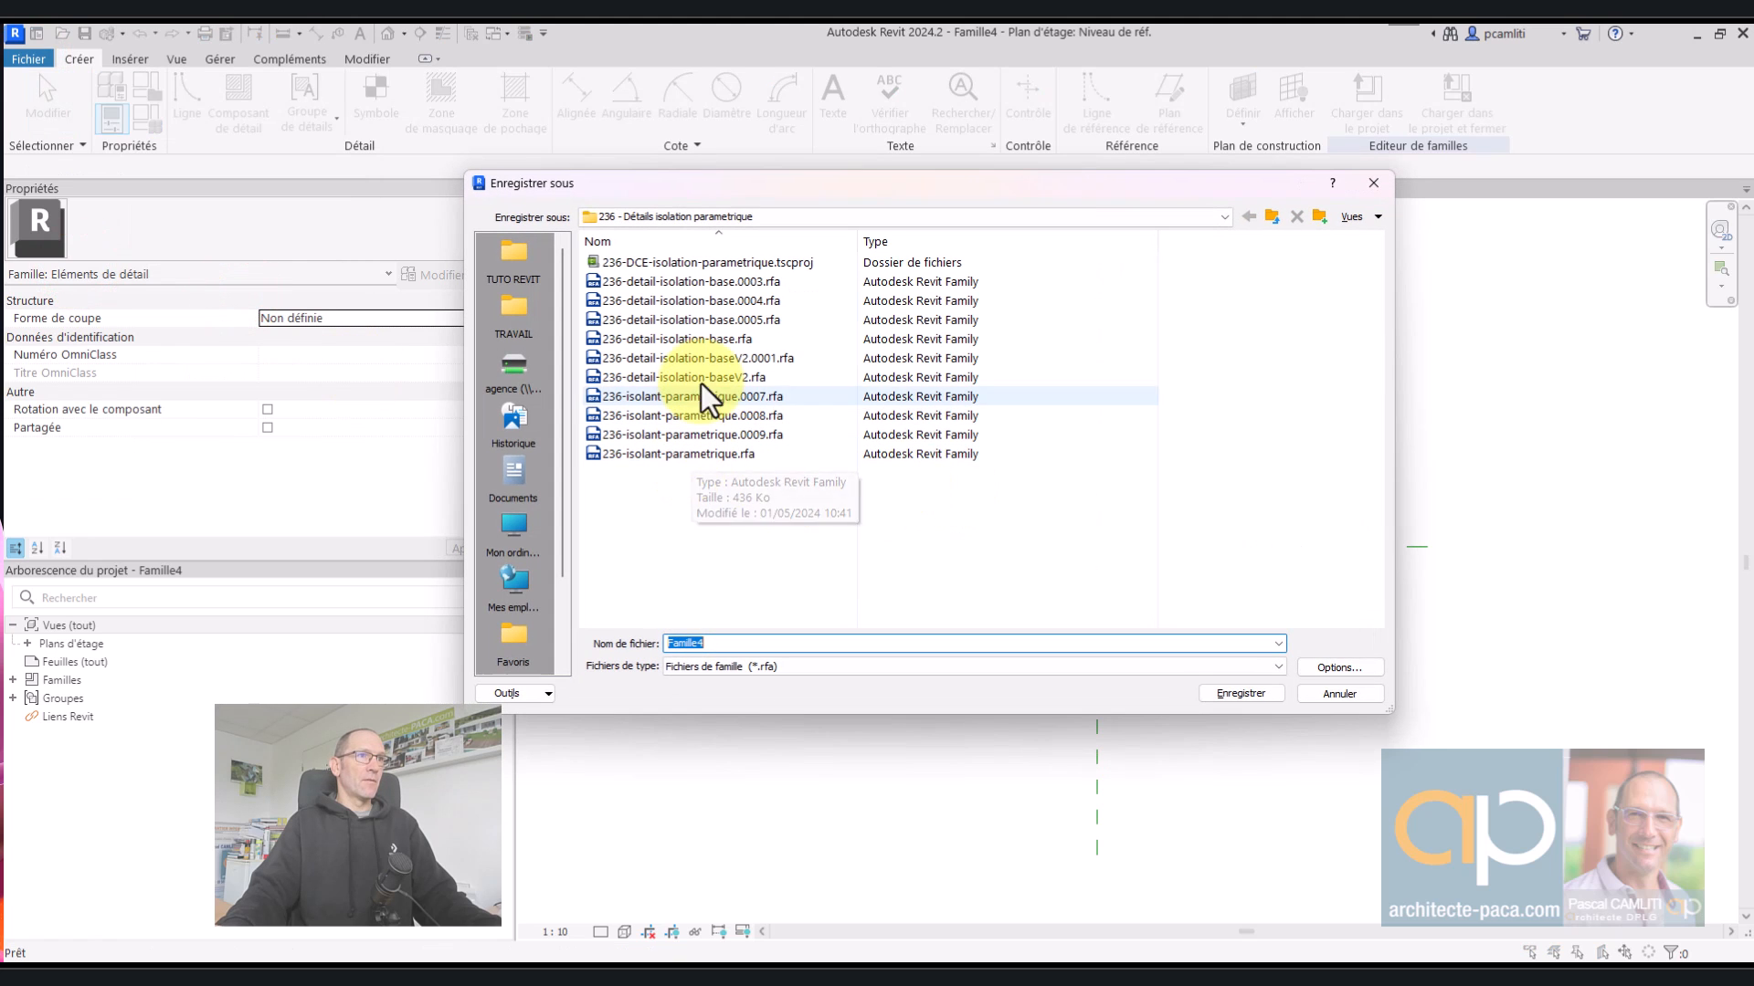
pyautogui.click(699, 341)
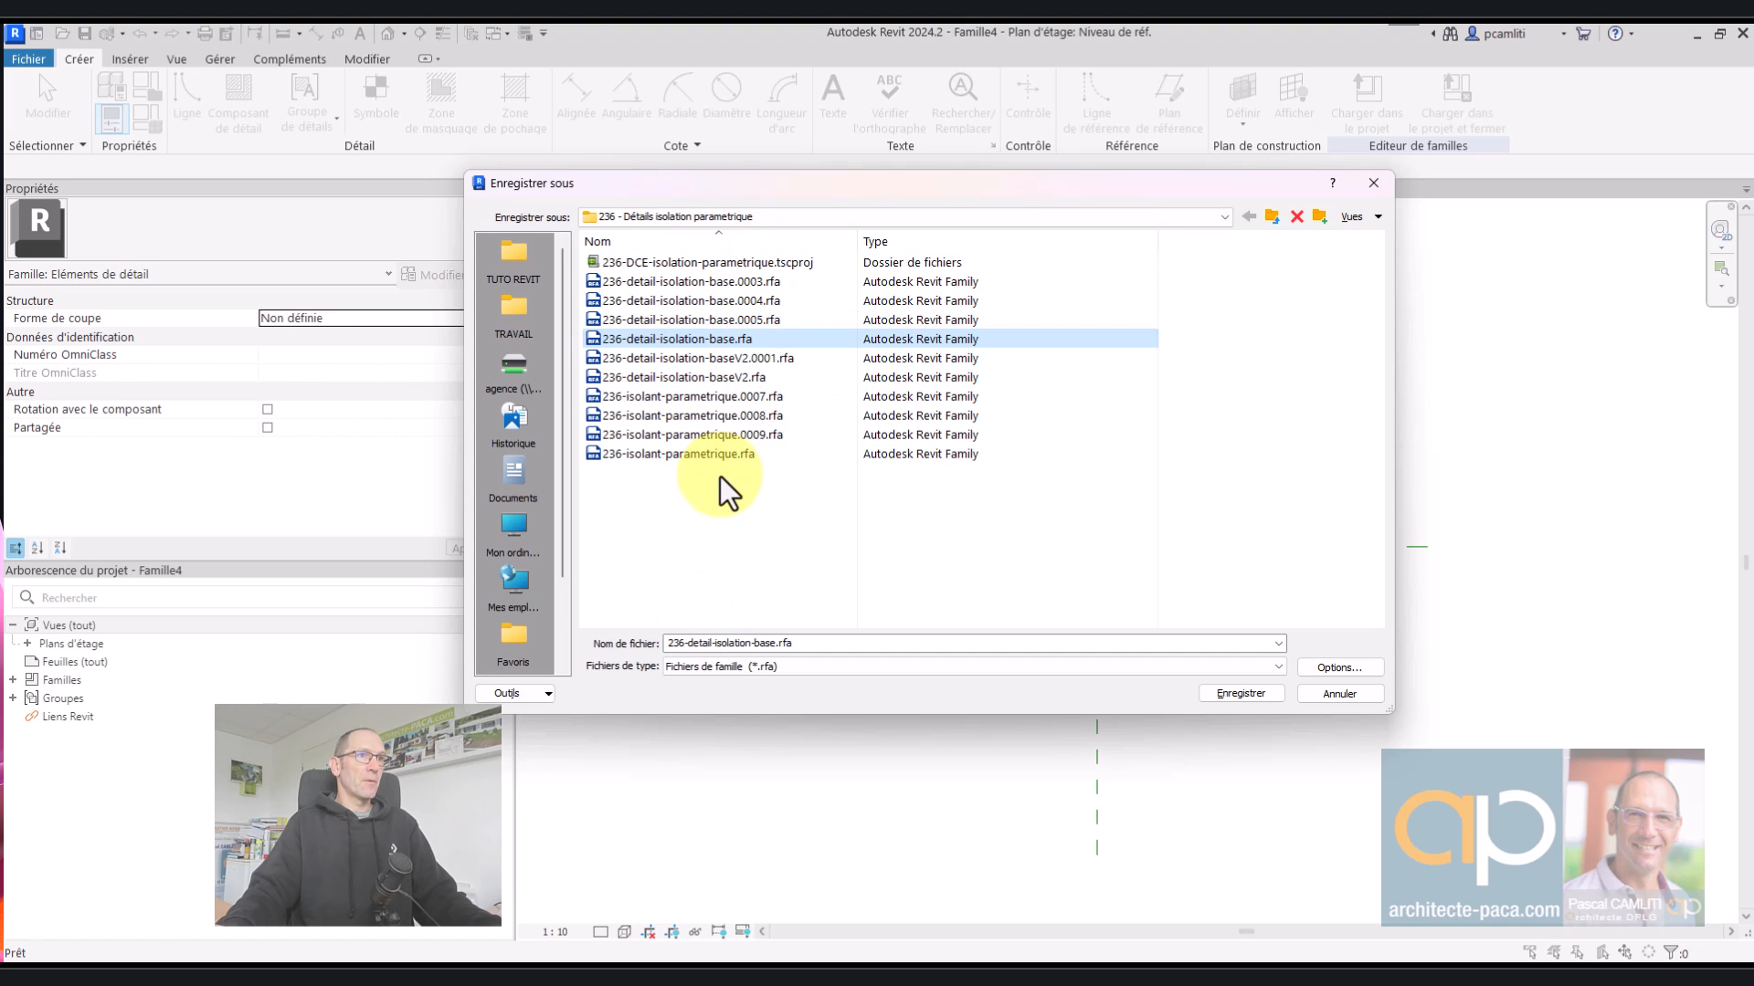
pyautogui.click(678, 454)
pyautogui.click(804, 646)
pyautogui.click(773, 643)
pyautogui.write('V2')
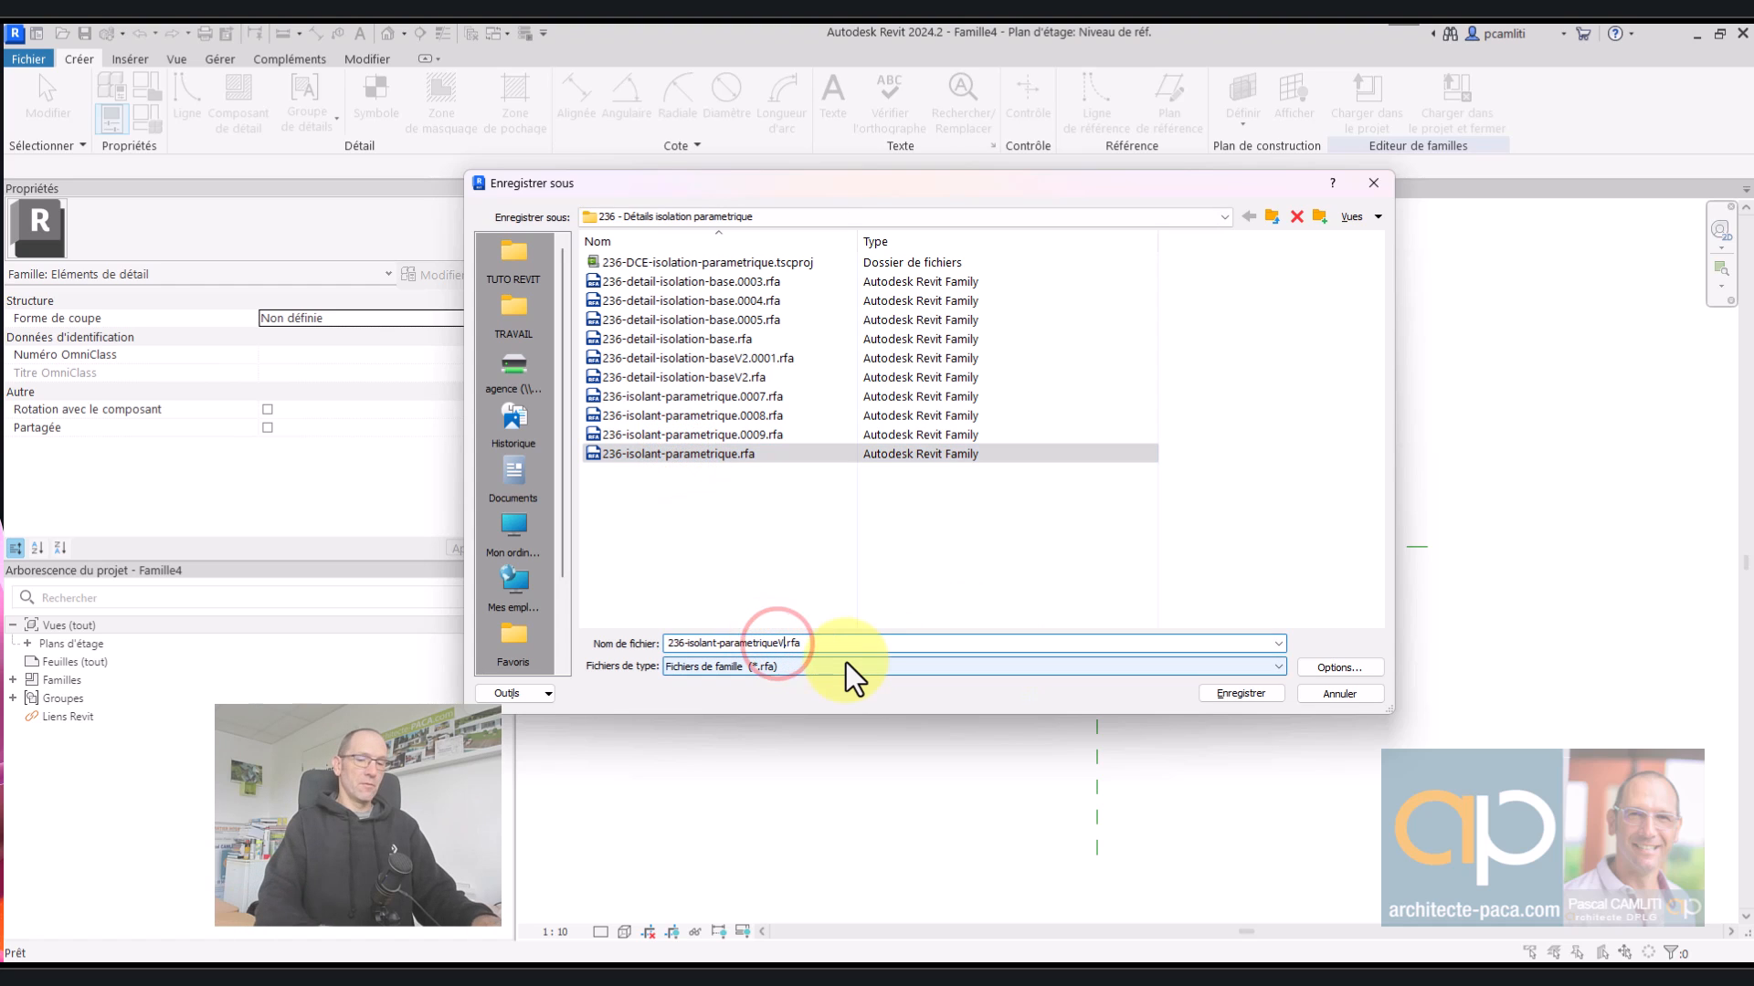
pyautogui.press('Return')
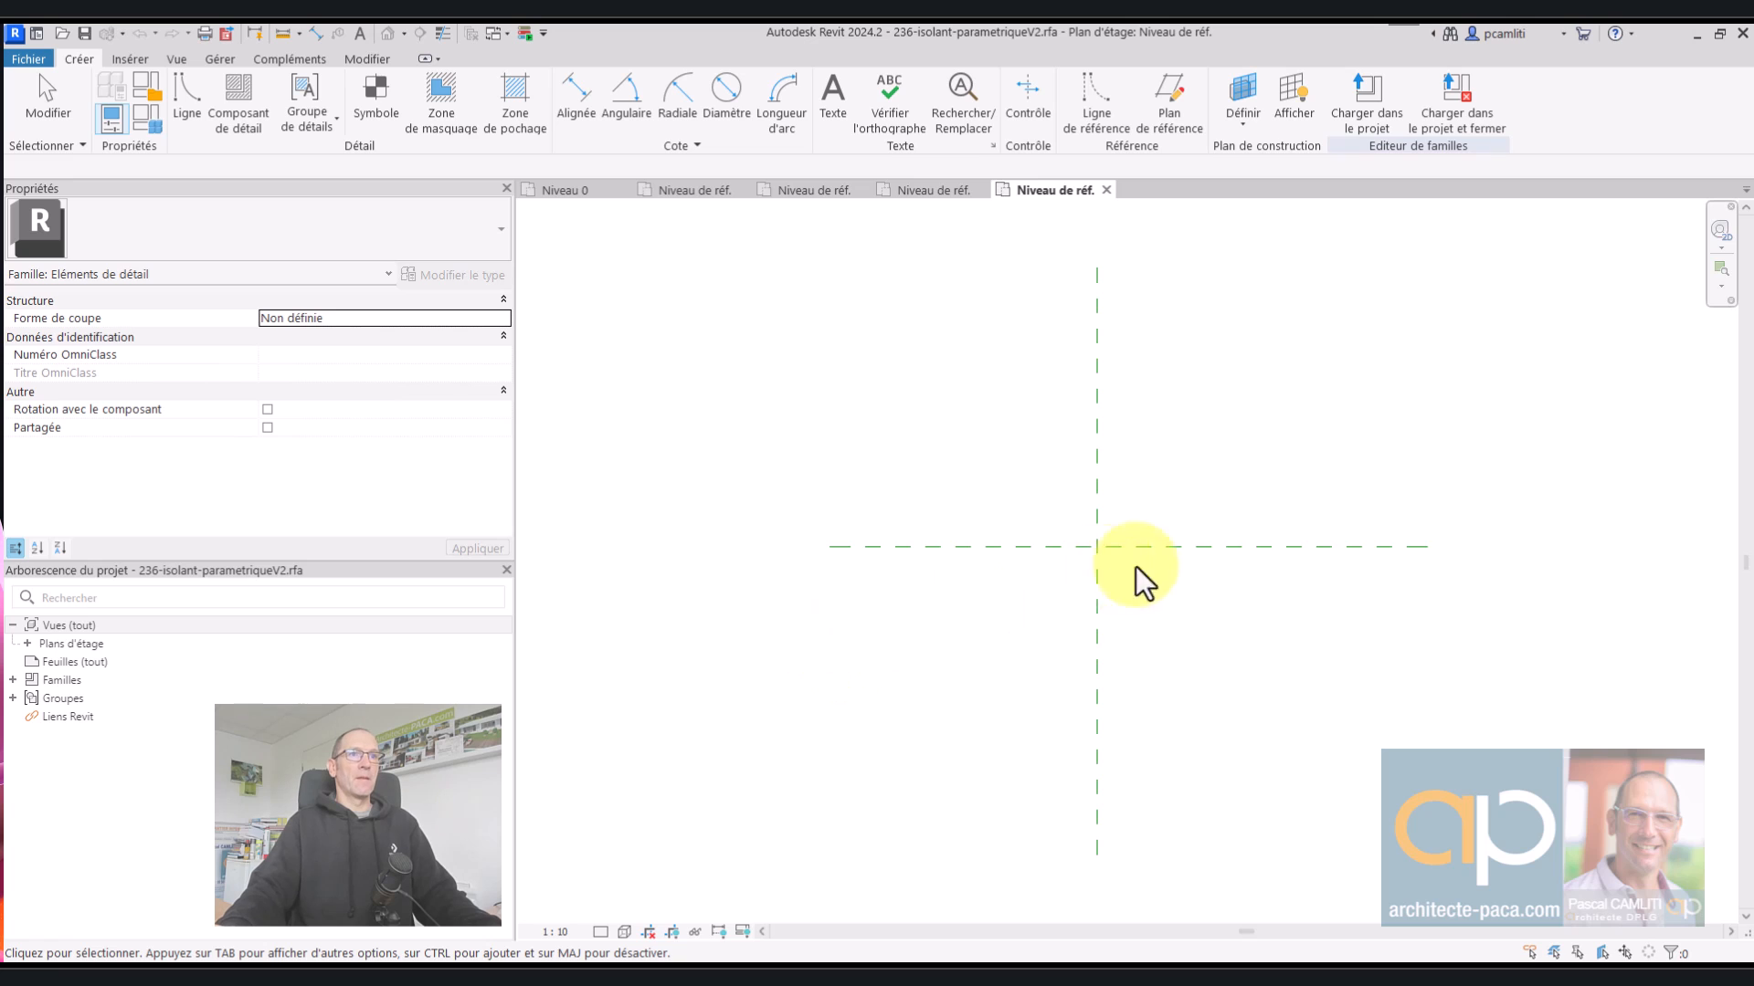
# - Load 236-detail-isolation-baseV2.rfa only into 236-isolant-parametriqueV2.rfa and close it, saving its changes
pyautogui.click(935, 192)
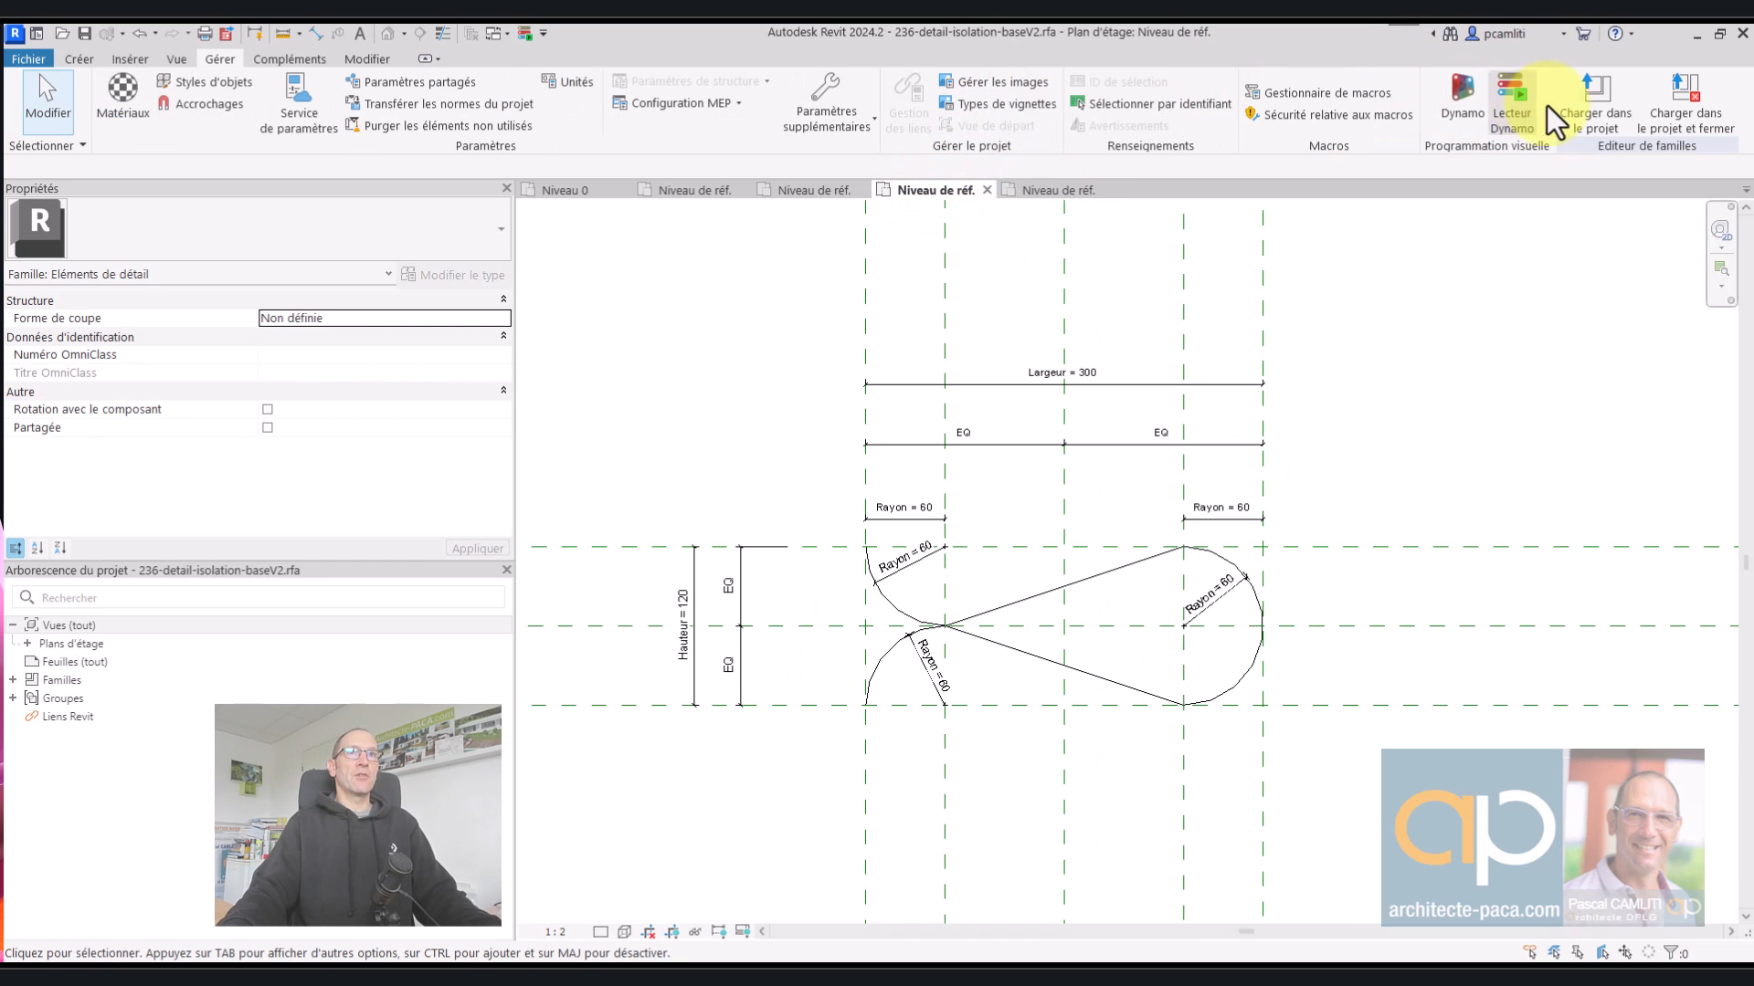
pyautogui.click(1688, 105)
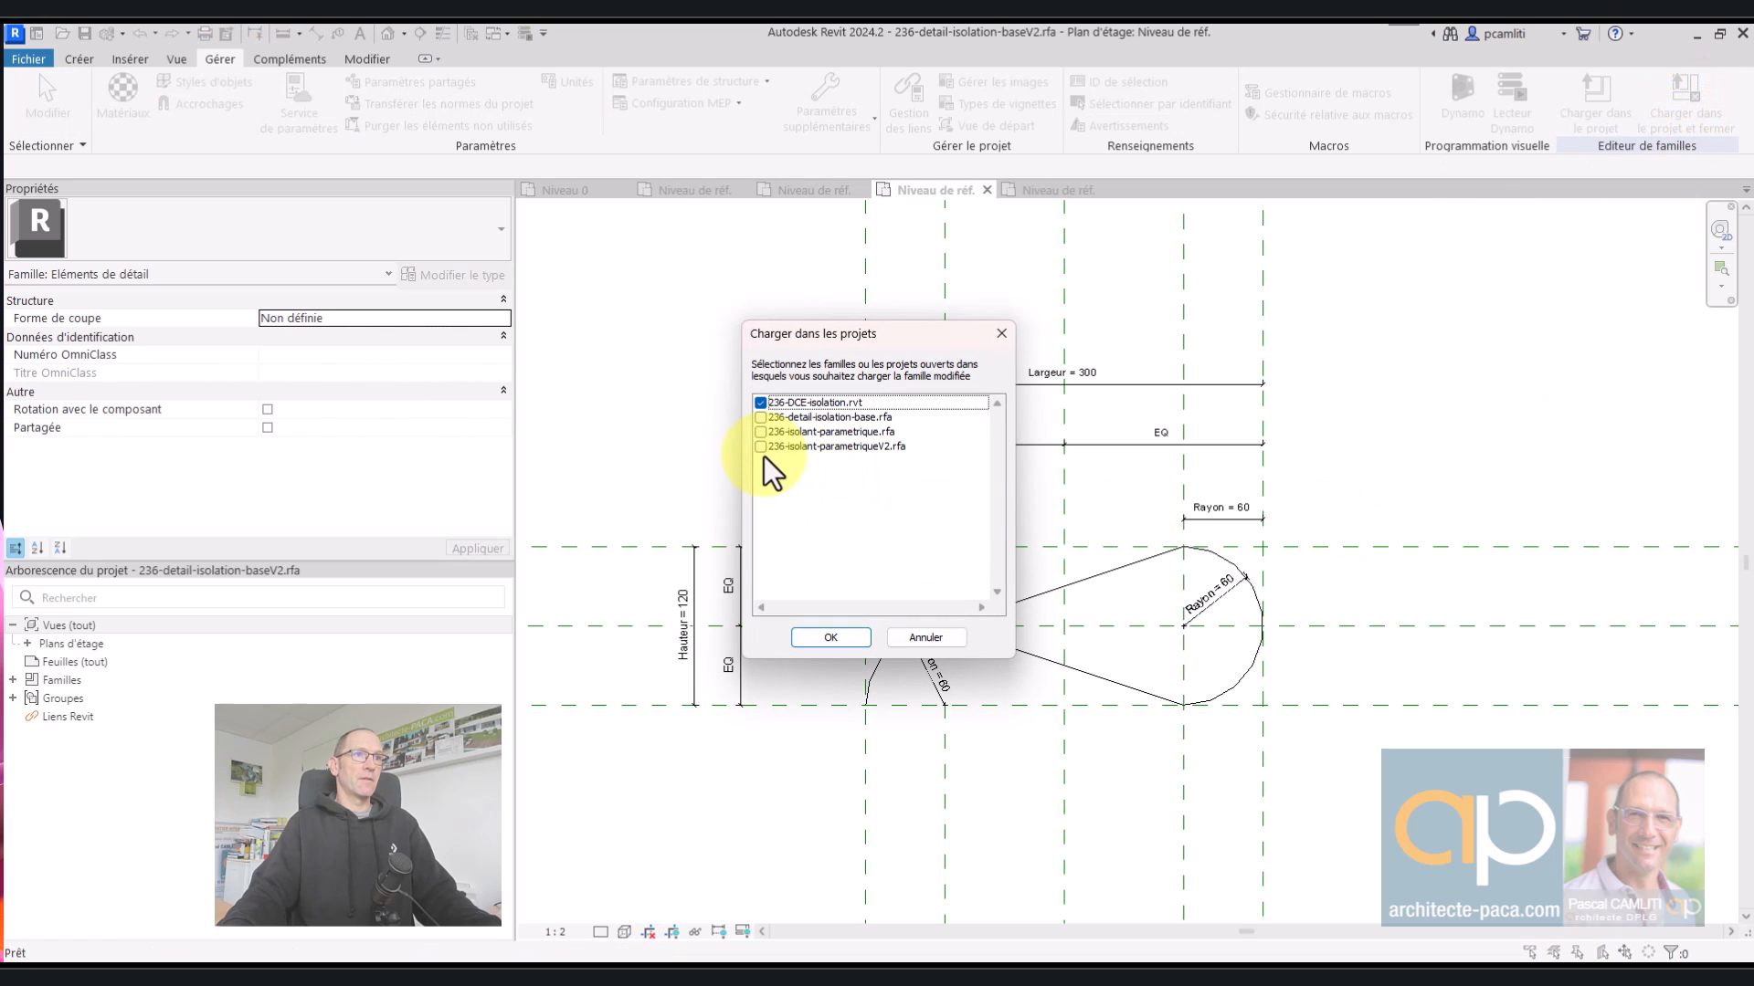
pyautogui.click(760, 446)
pyautogui.click(760, 404)
pyautogui.click(830, 638)
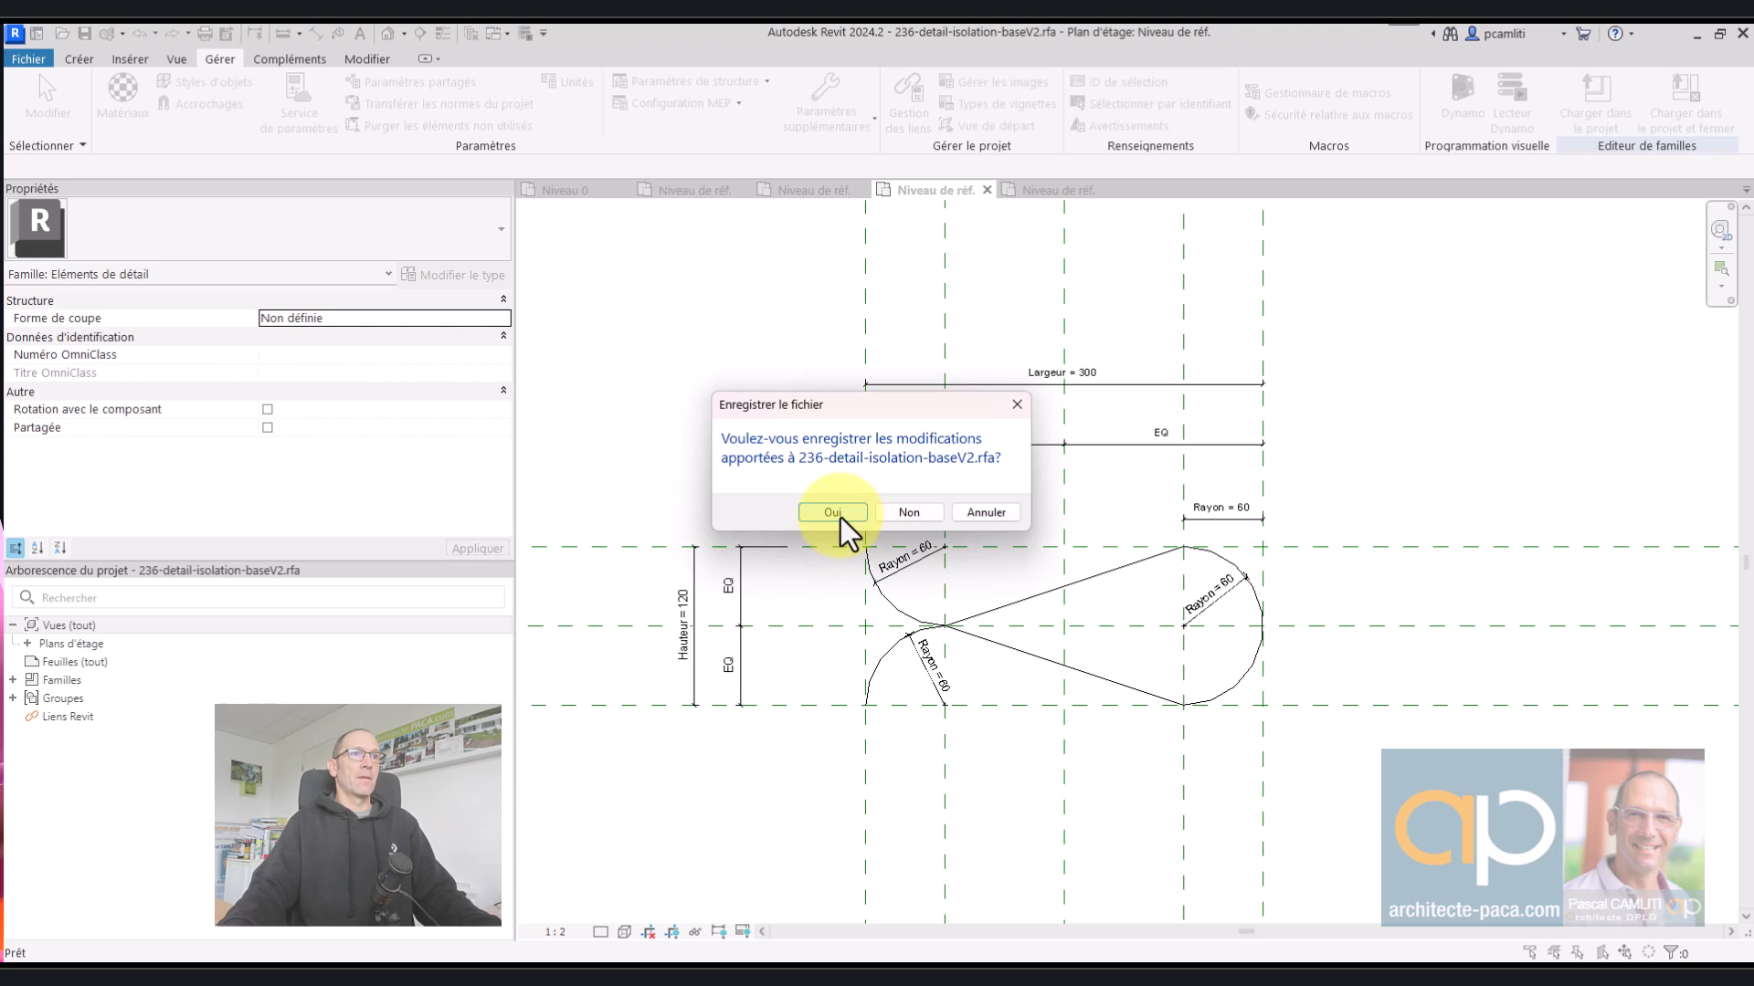
pyautogui.click(841, 515)
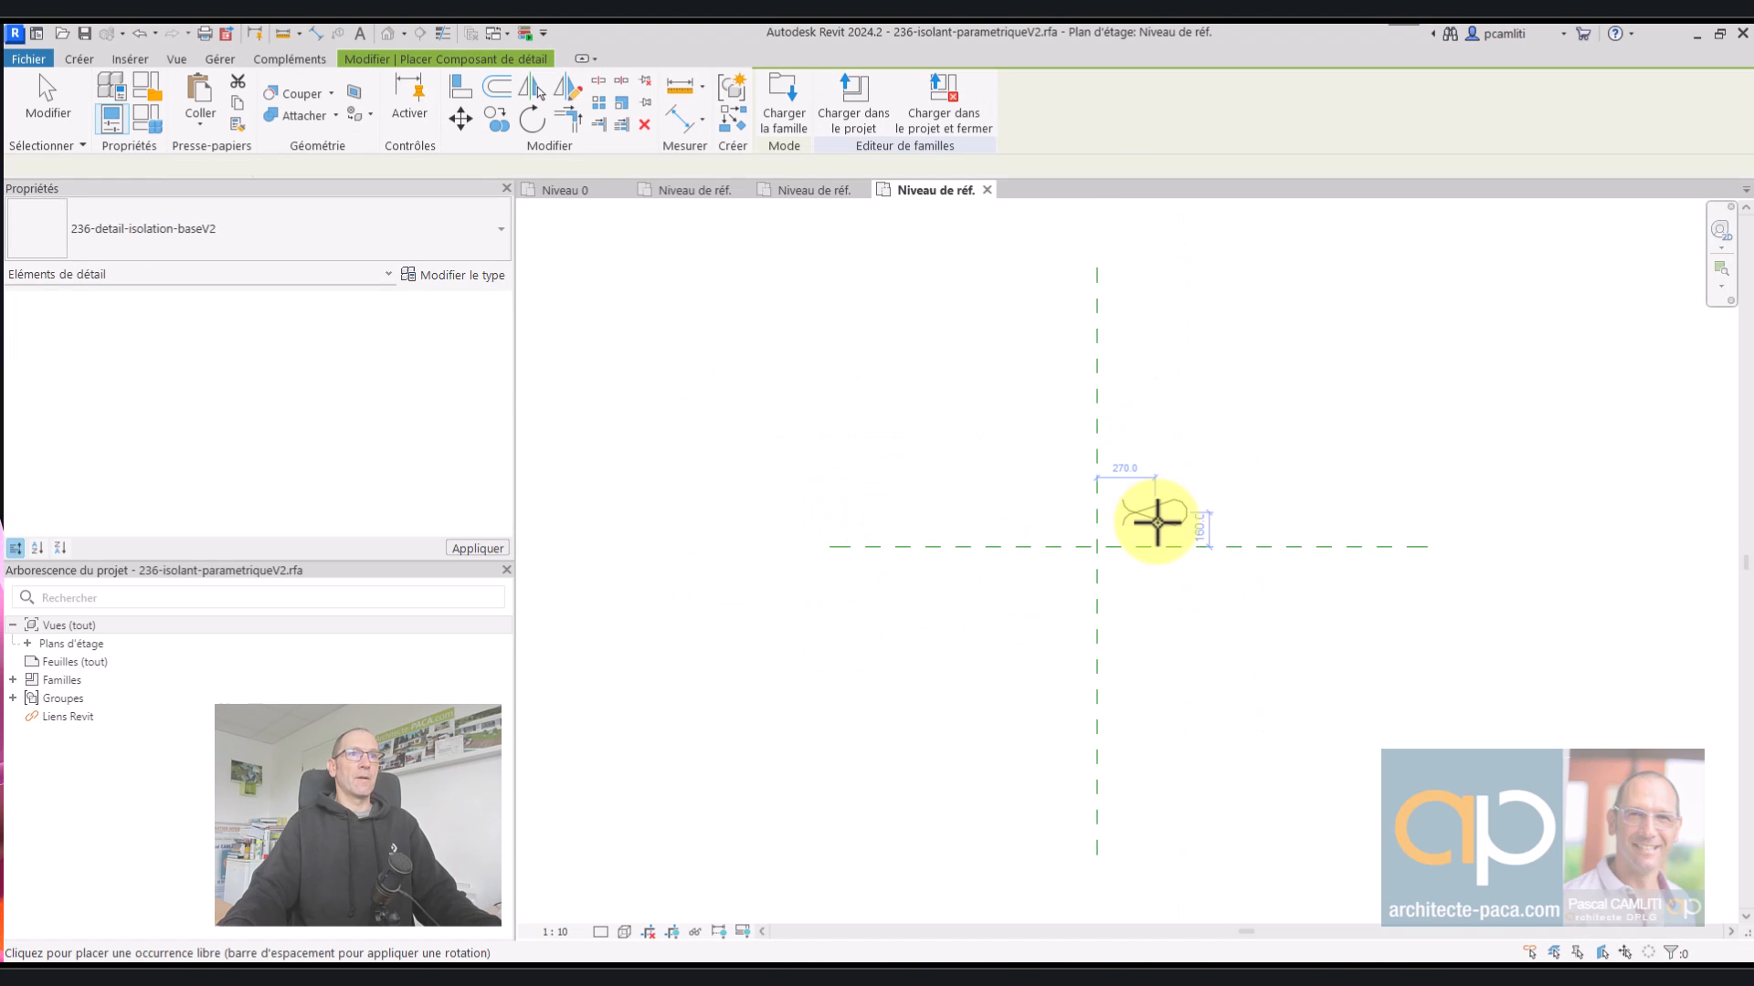
# - Place one instance of the 236-detail-isolation-baseV2 component just below the horizontal reference plane, near the vertical centre plane
pyautogui.click(1110, 576)
pyautogui.scroll(5, 1002, 607)
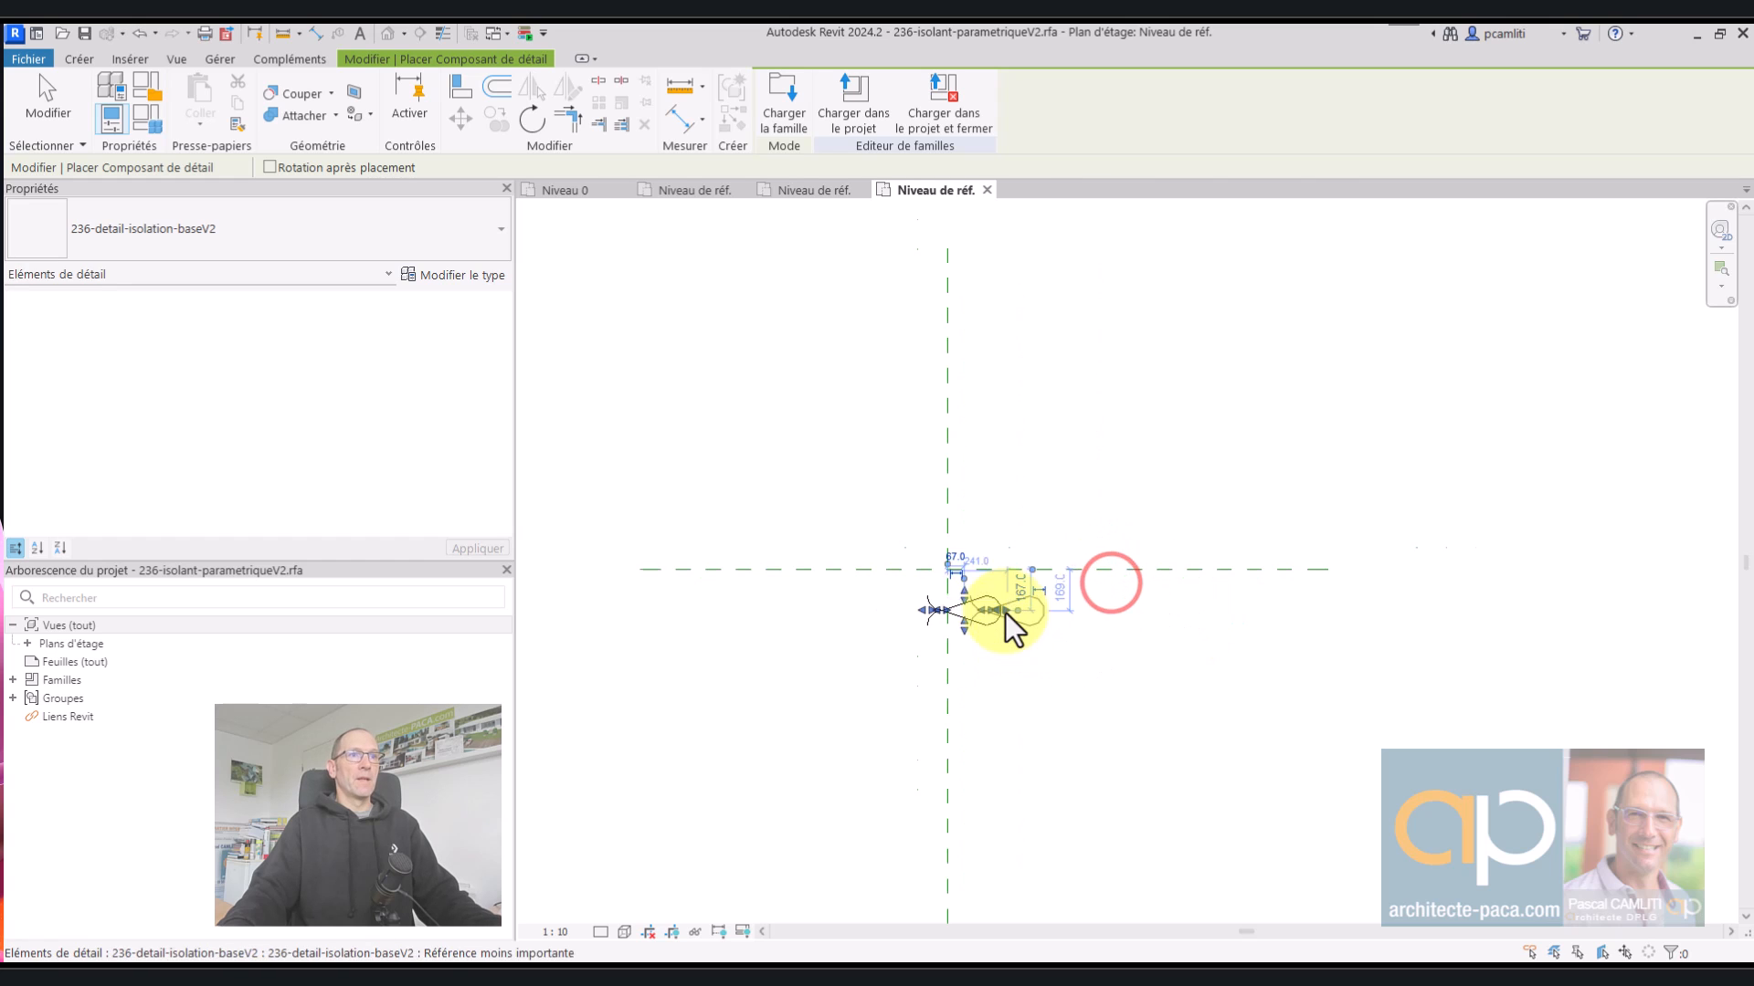
pyautogui.press('Escape')
pyautogui.scroll(-2, 993, 600)
pyautogui.moveTo(1017, 529)
pyautogui.mouseDown(button='middle')
pyautogui.moveTo(1033, 474)
pyautogui.moveTo(1029, 544)
pyautogui.mouseUp(button='middle')
# - Close 236-detail-isolation-base.rfa and examine the reference plane and dimension layout in 236-isolant-parametrique.rfa
pyautogui.click(709, 192)
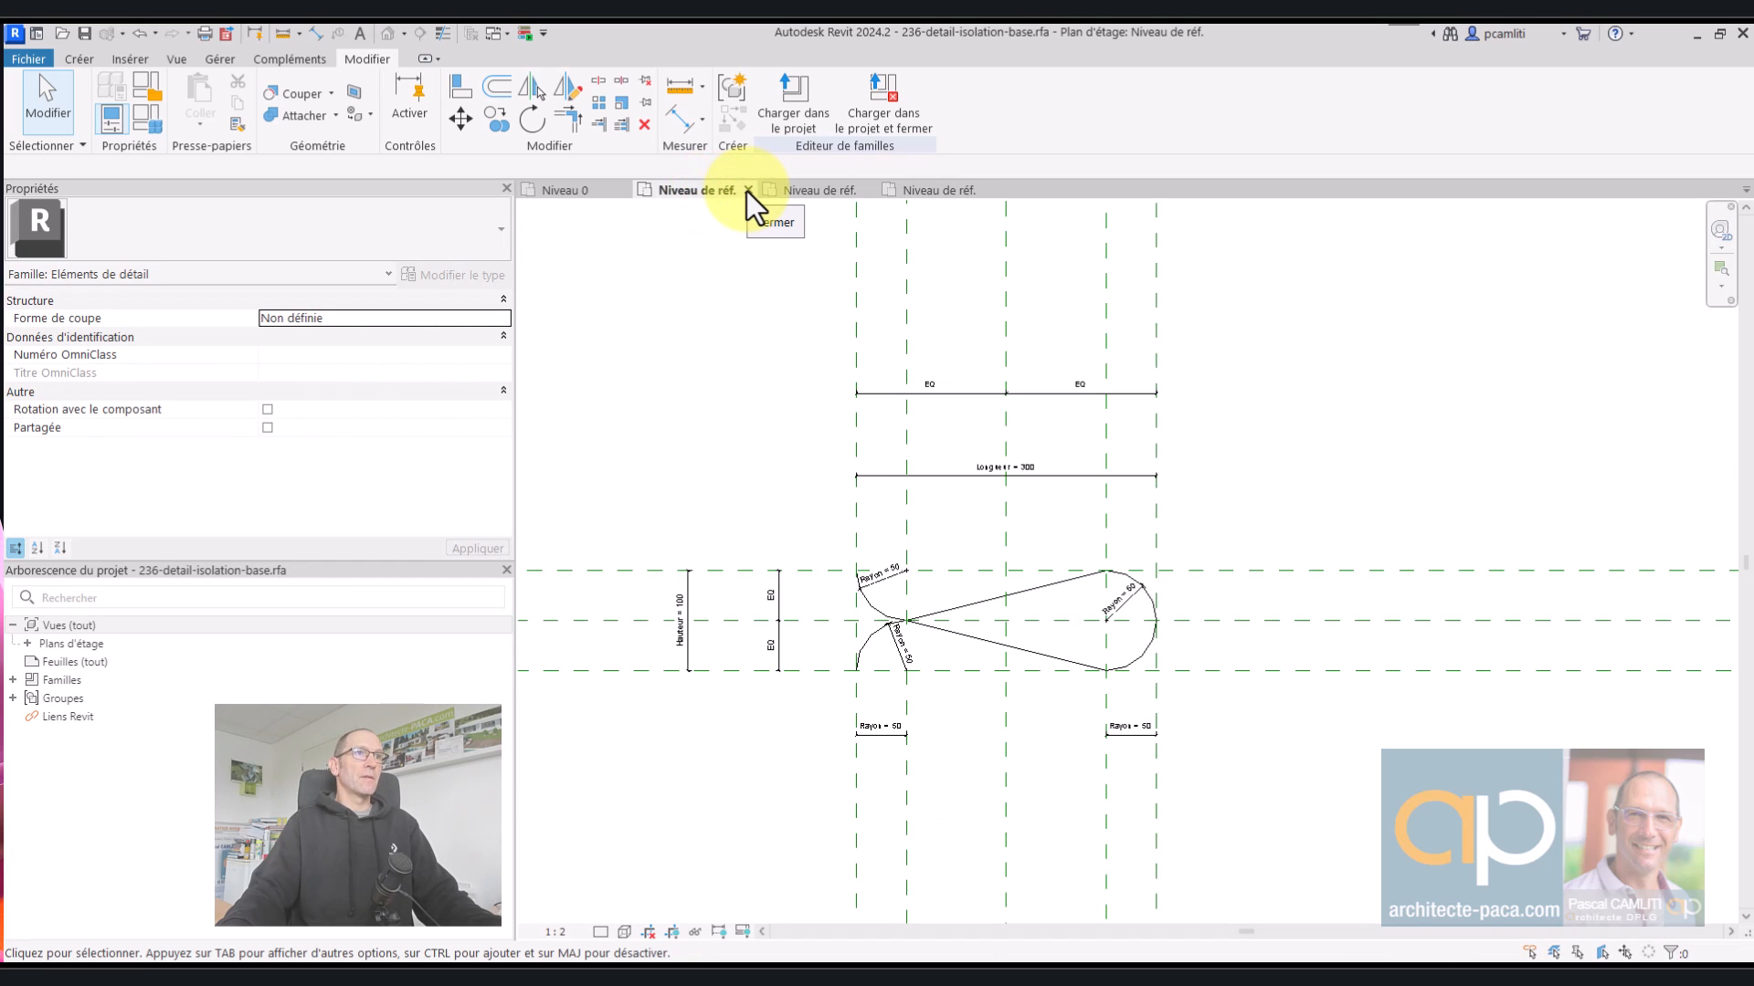
pyautogui.click(748, 190)
pyautogui.click(693, 192)
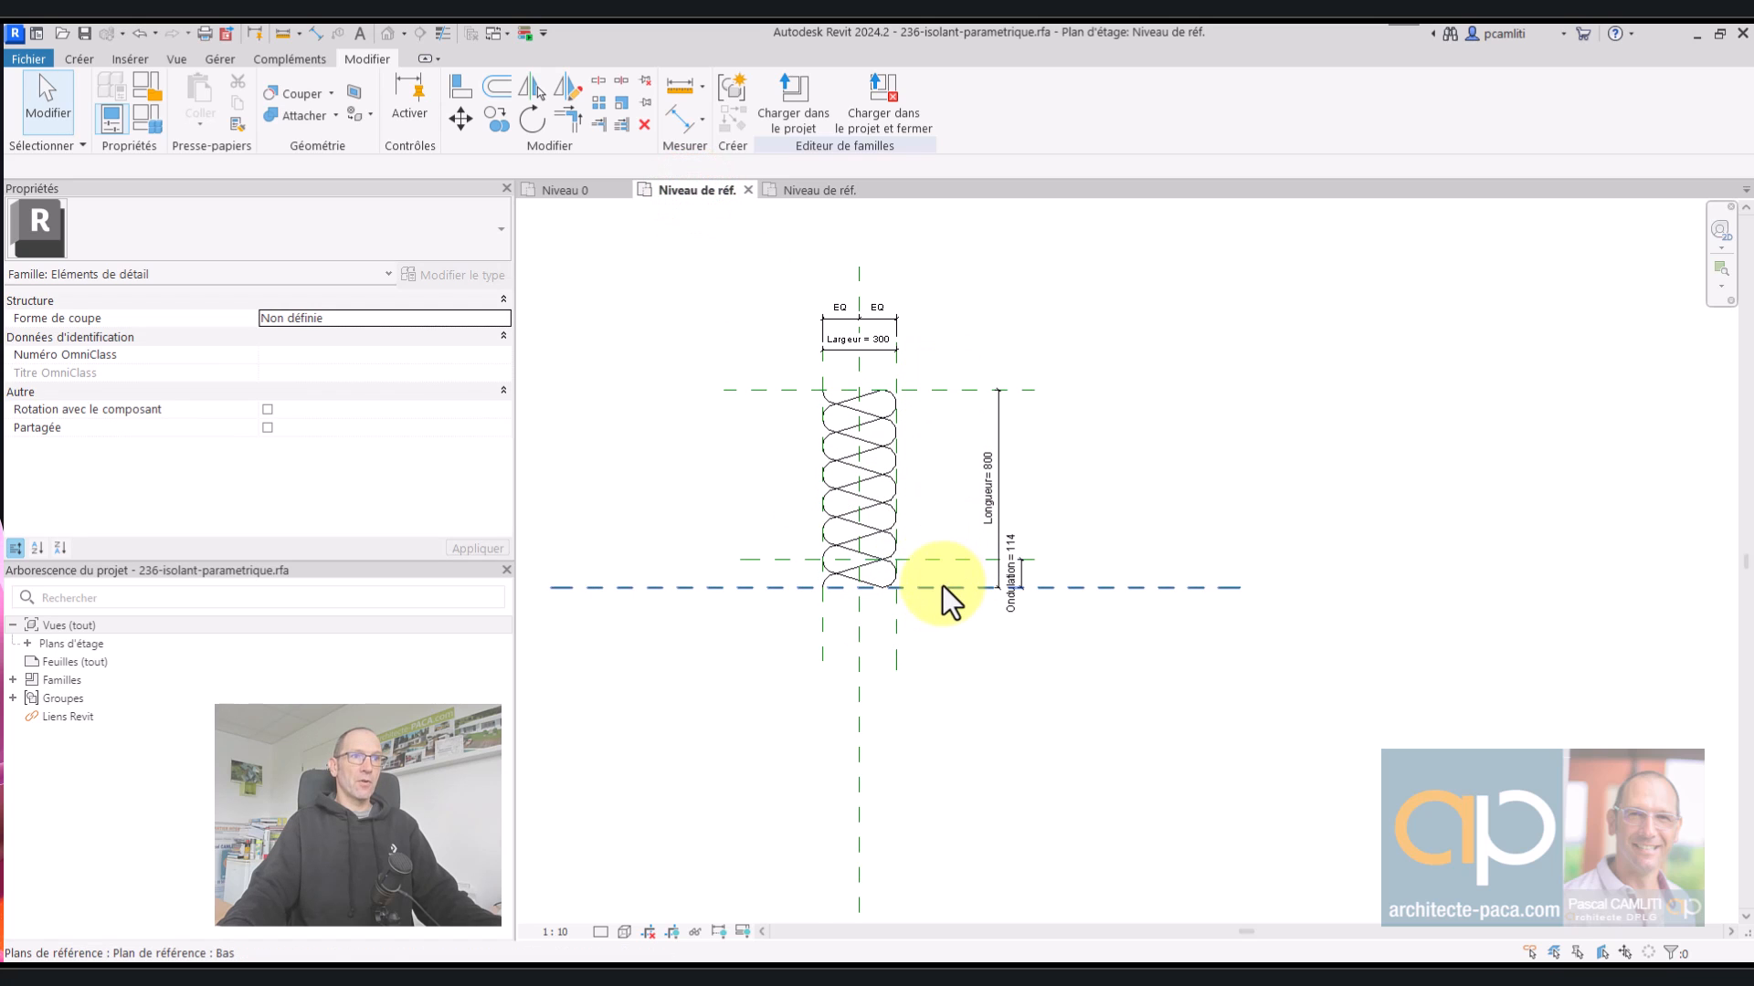
pyautogui.scroll(2, 943, 585)
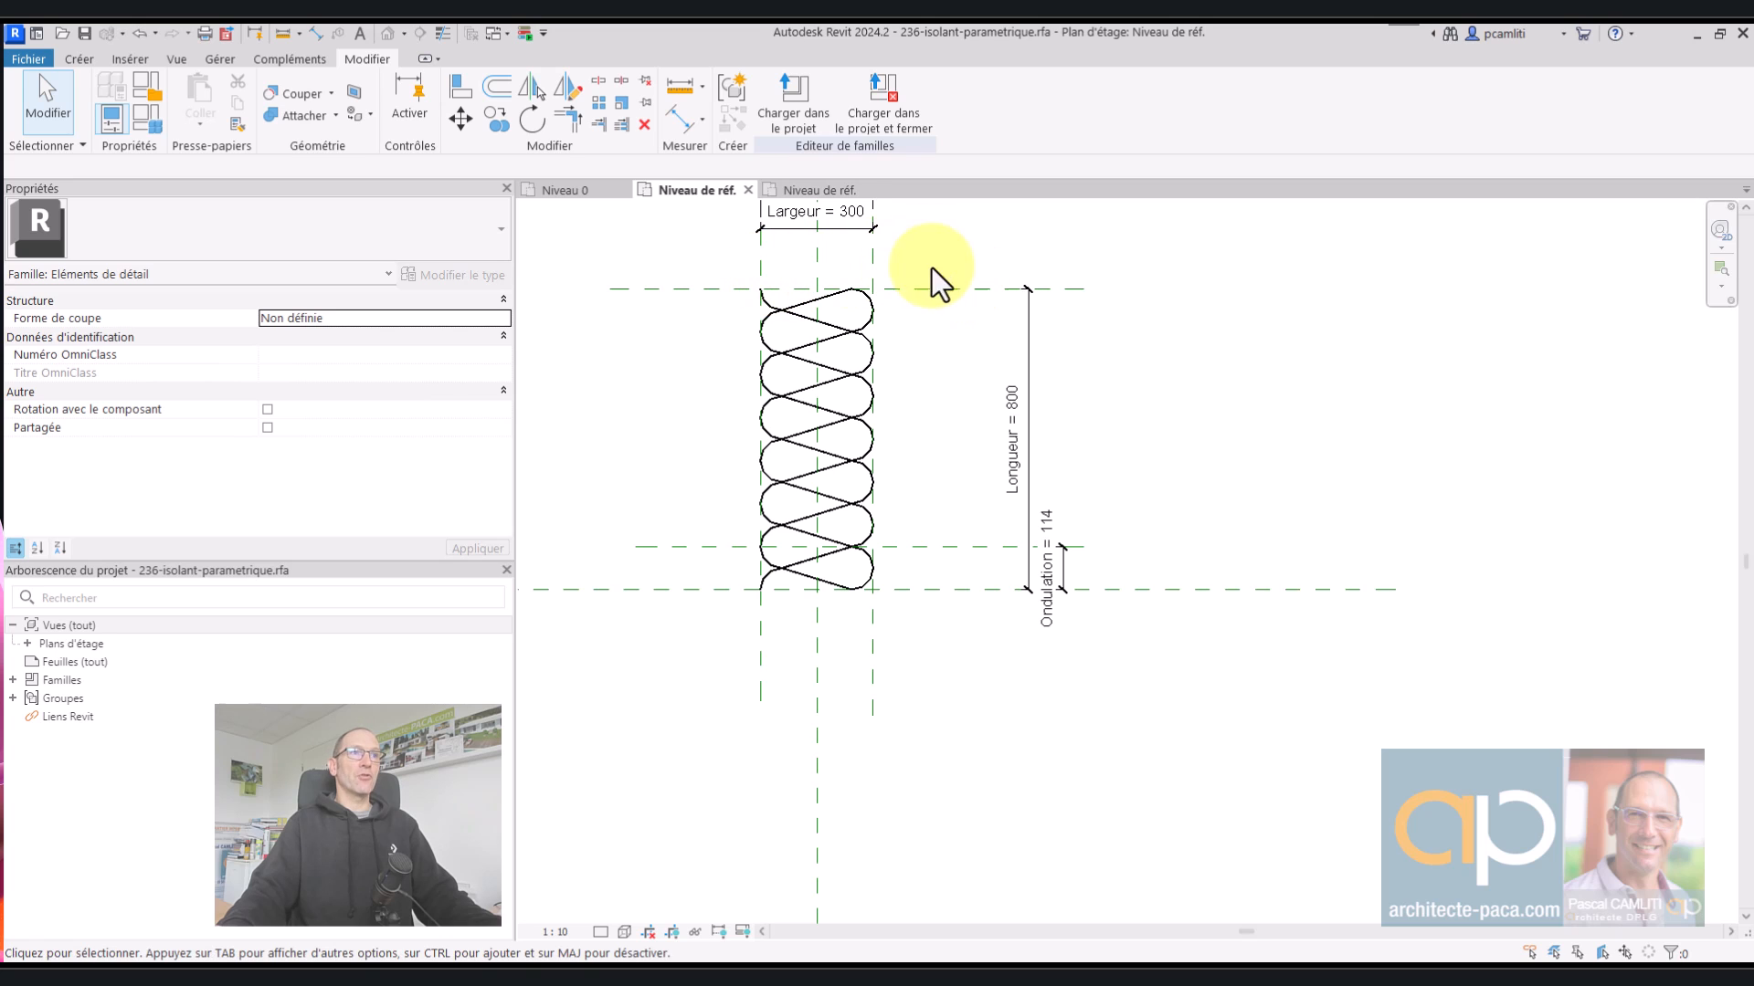
# - In 236-isolant-parametriqueV2.rfa, draw a horizontal reference plane about 1041 mm above the existing horizontal plane
pyautogui.click(819, 188)
pyautogui.moveTo(1065, 568); pyautogui.dragTo(1082, 659, button='middle')
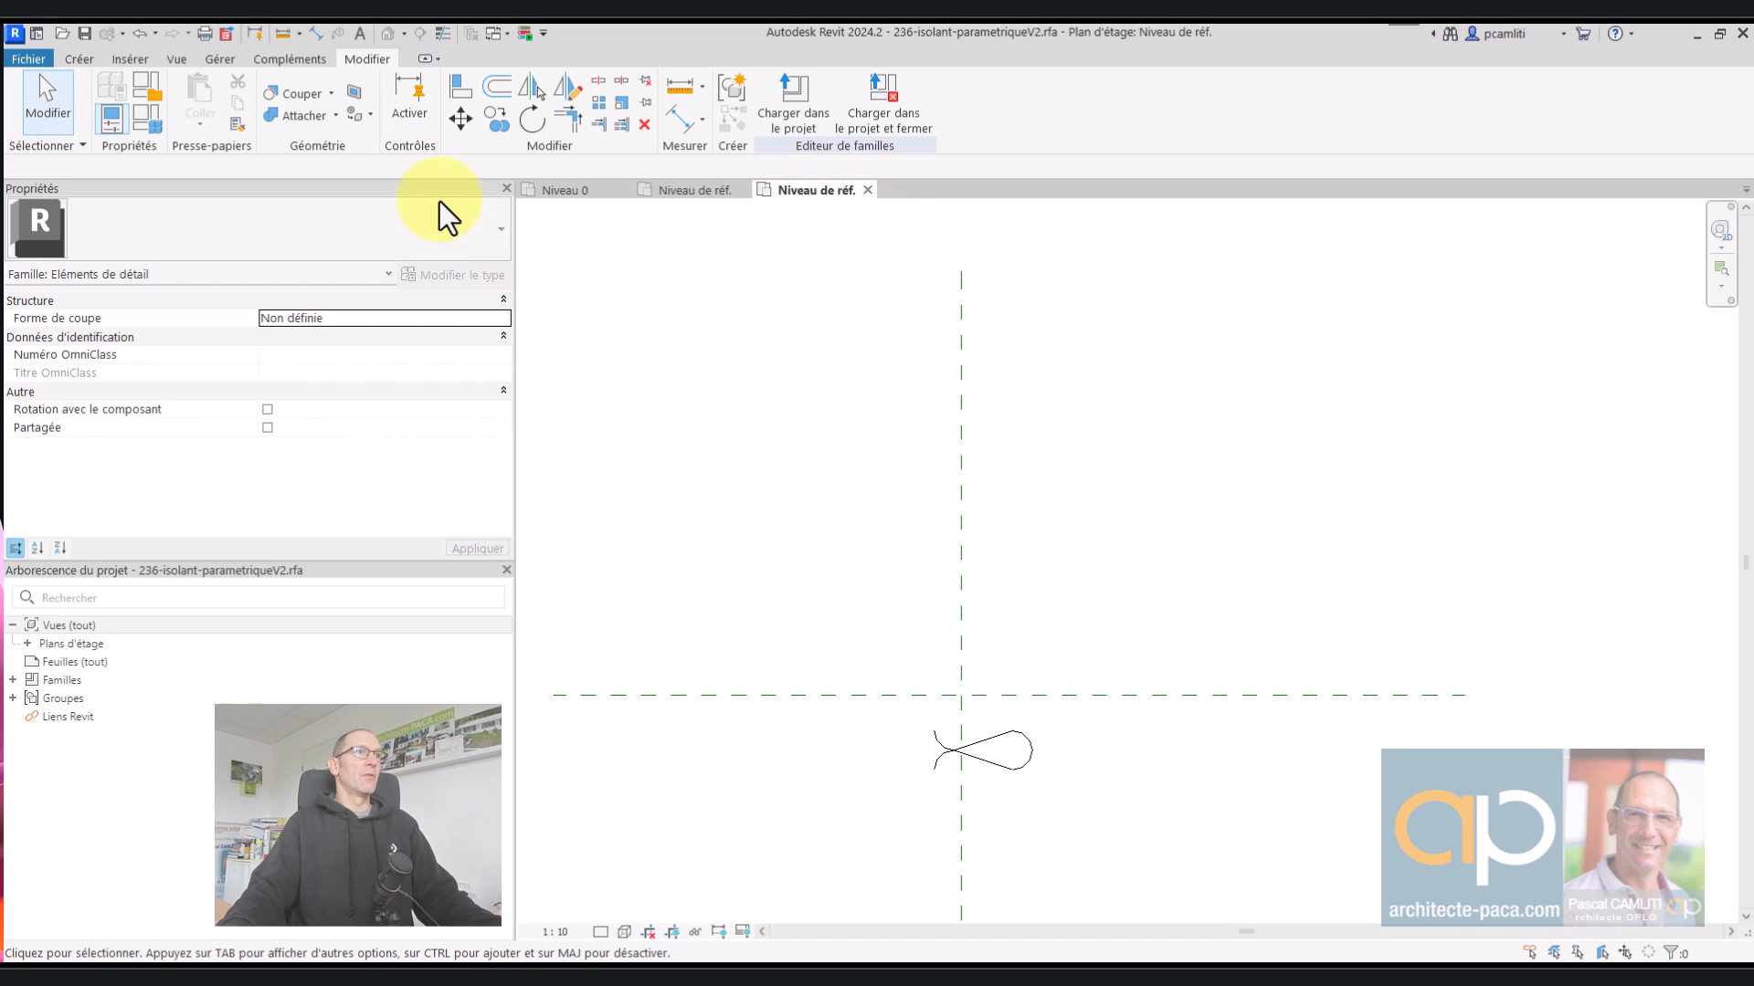
pyautogui.click(79, 58)
pyautogui.click(1155, 98)
pyautogui.click(755, 366)
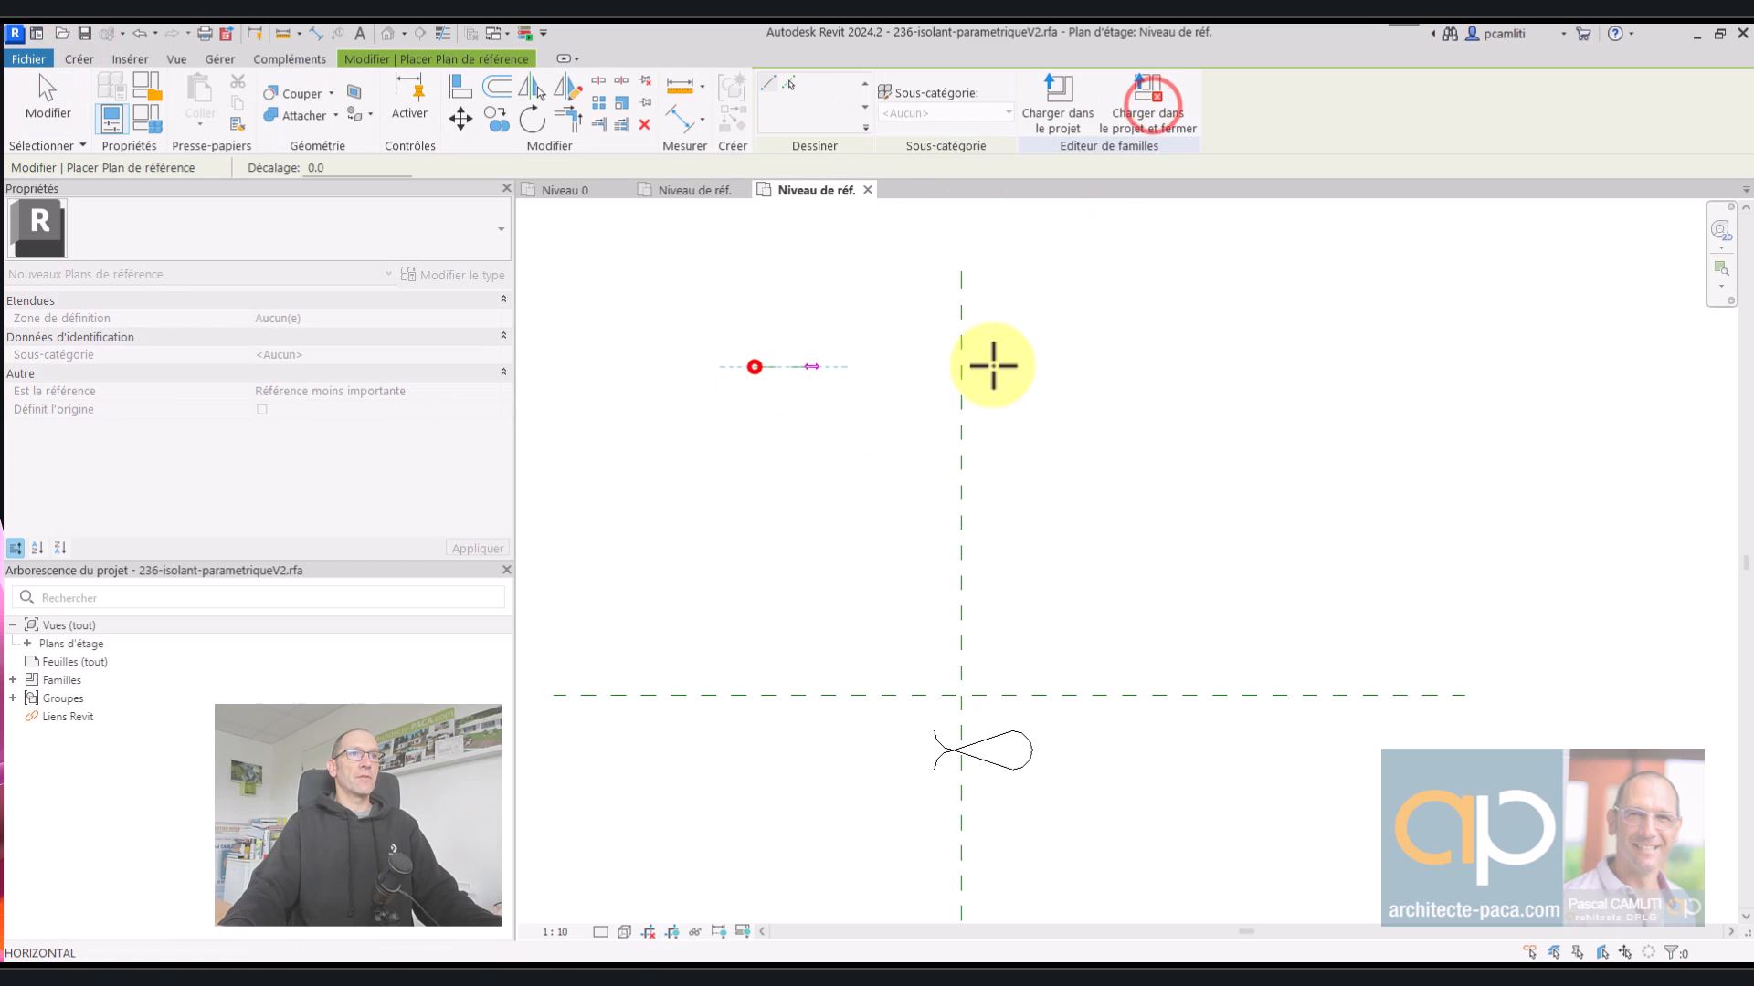
pyautogui.click(1146, 360)
pyautogui.hotkey('ctrl', 'z')
pyautogui.click(816, 355)
pyautogui.click(1128, 362)
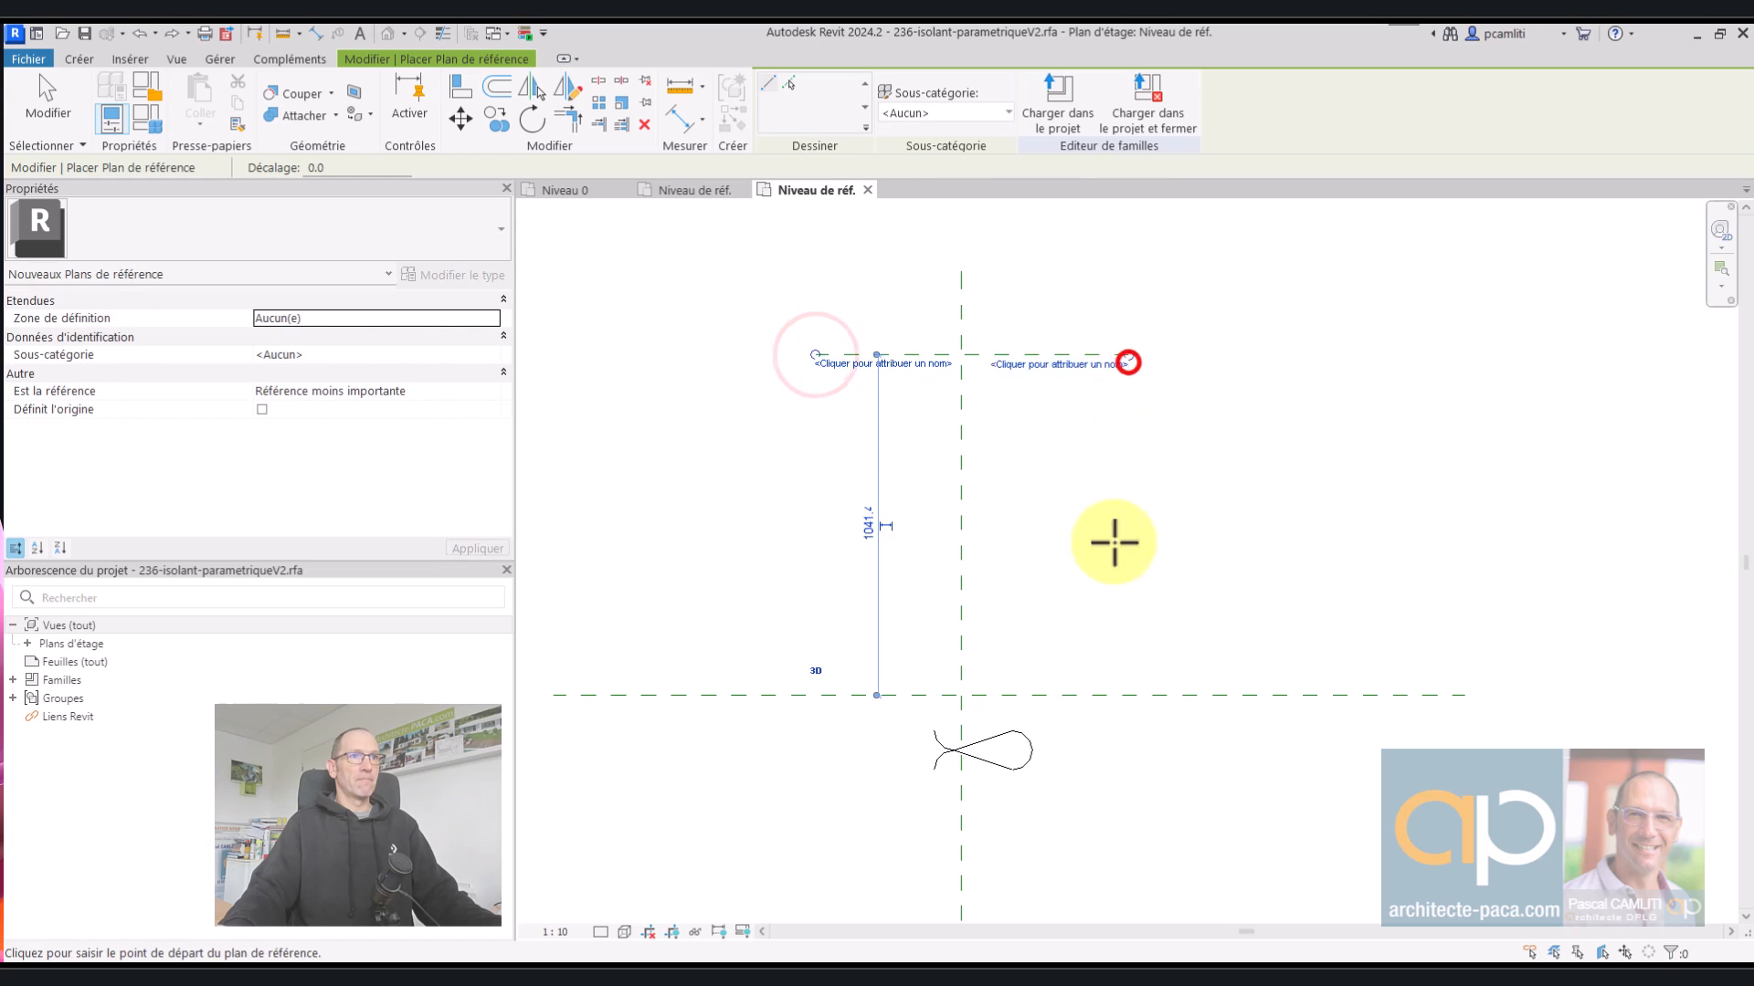
# - Draw two vertical reference planes, about 146 mm to the left and 266 mm to the right of the centre plane
pyautogui.click(913, 721)
pyautogui.click(920, 320)
pyautogui.click(1048, 311)
pyautogui.click(1049, 720)
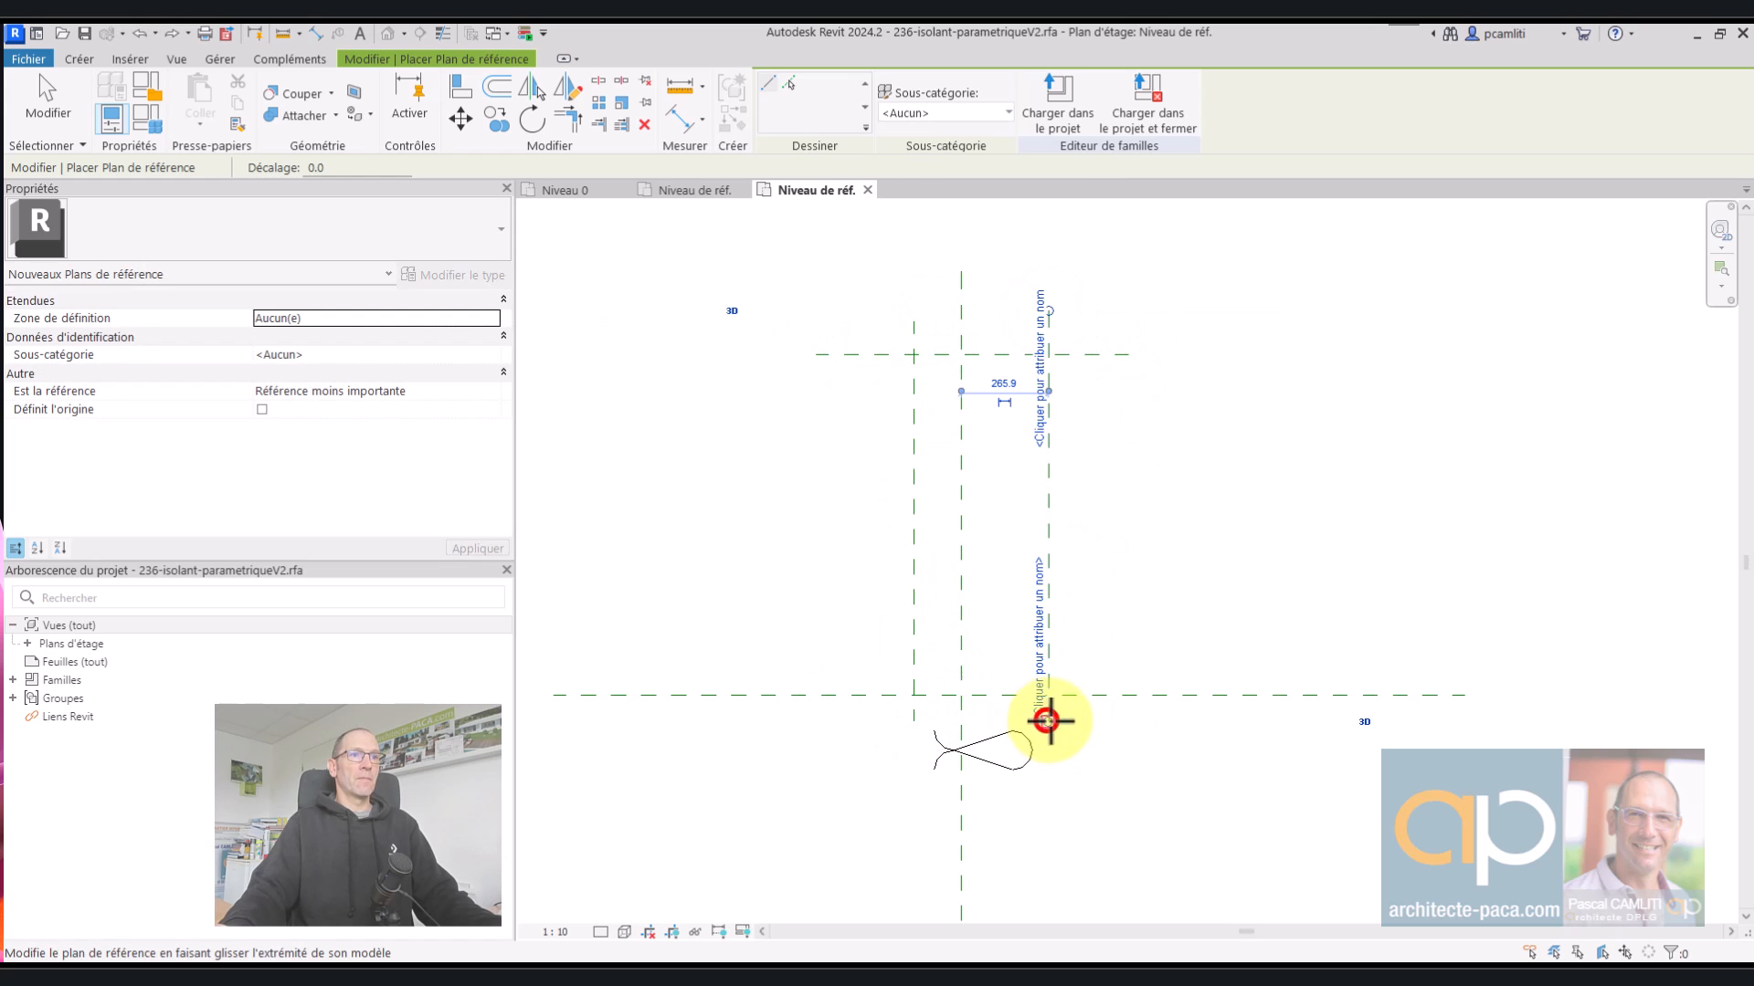
# - Draw a short horizontal reference plane about 86 mm above the original horizontal plane
pyautogui.click(865, 666)
pyautogui.click(1101, 666)
pyautogui.press('Escape')
pyautogui.press('Escape')
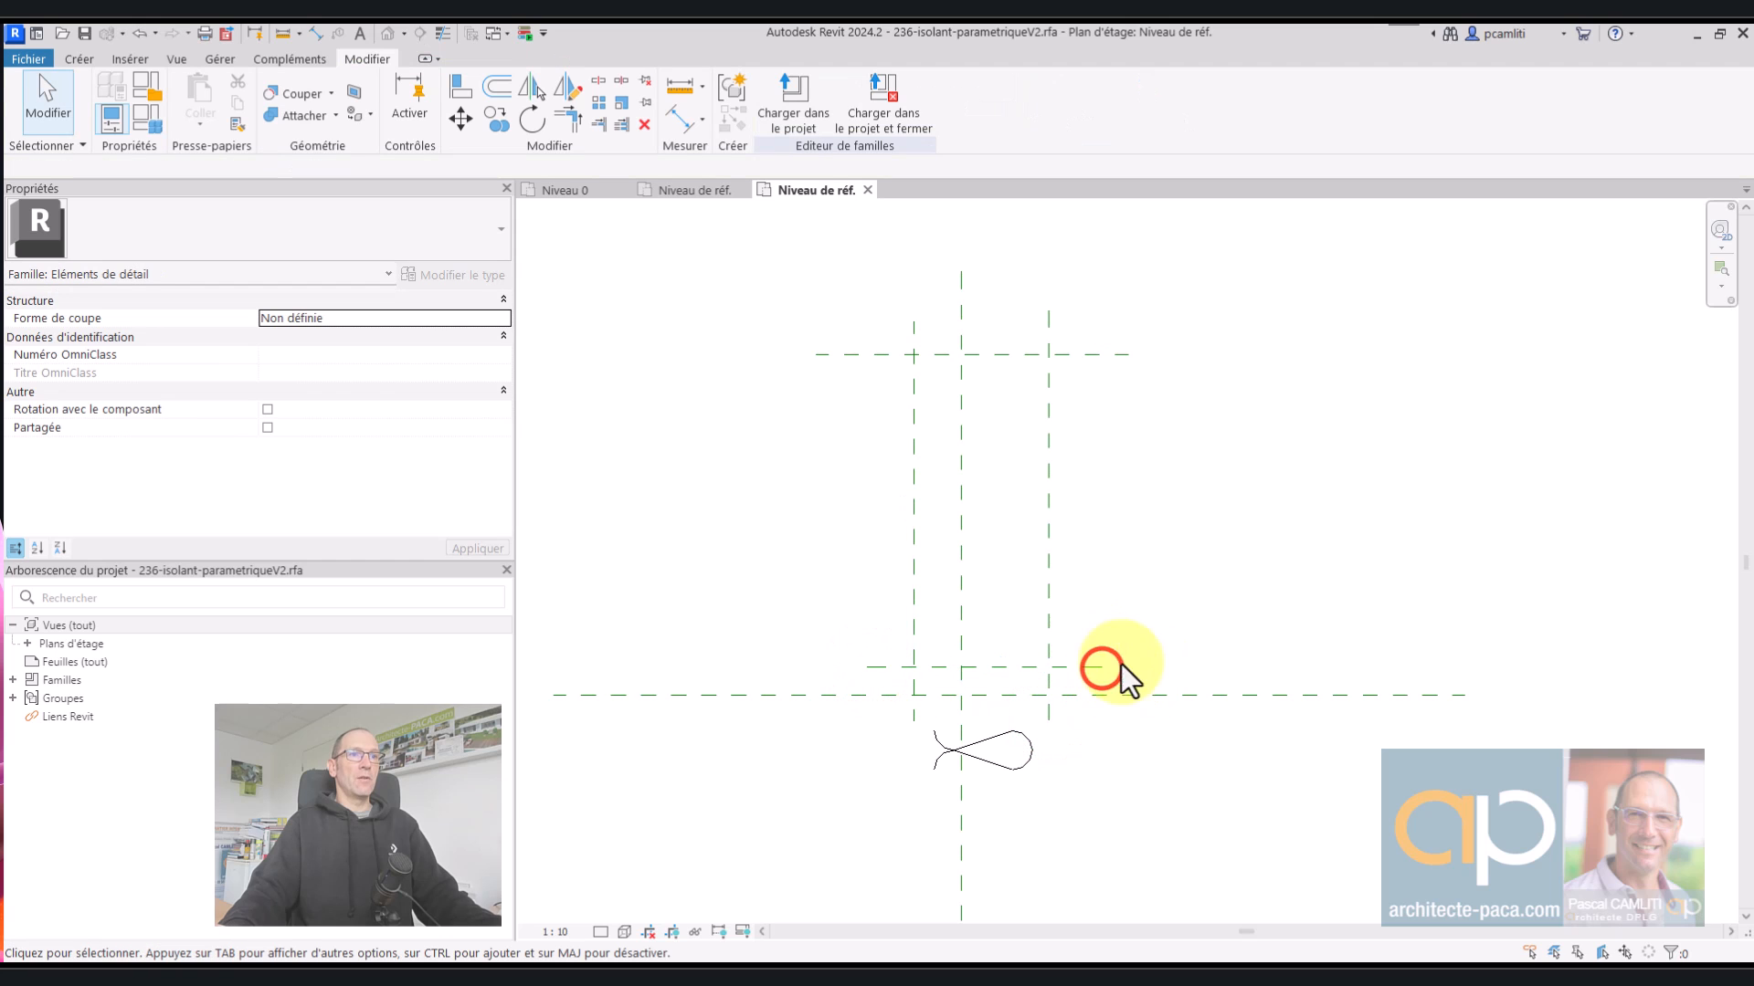
# - Add an aligned dimension between the original horizontal plane and the short plane just above it
pyautogui.click(680, 122)
pyautogui.scroll(2, 1071, 687)
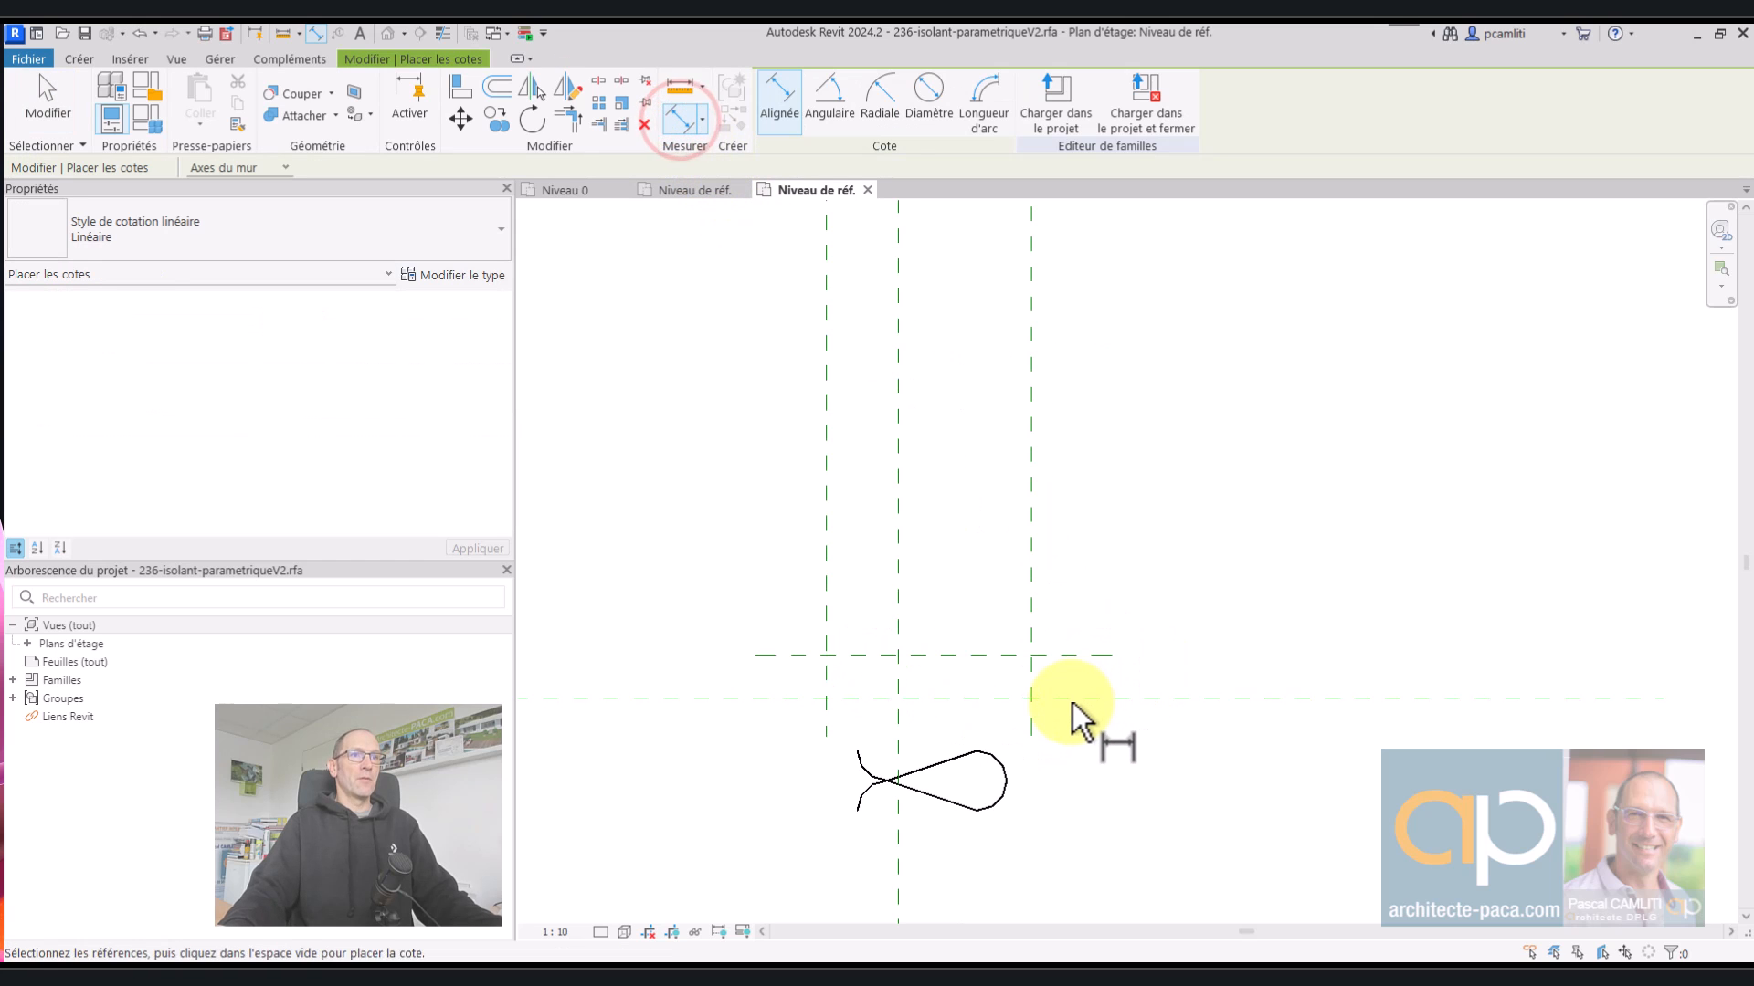
pyautogui.click(1070, 655)
pyautogui.click(1090, 587)
pyautogui.press('Escape')
pyautogui.press('Escape')
pyautogui.scroll(-1, 1209, 726)
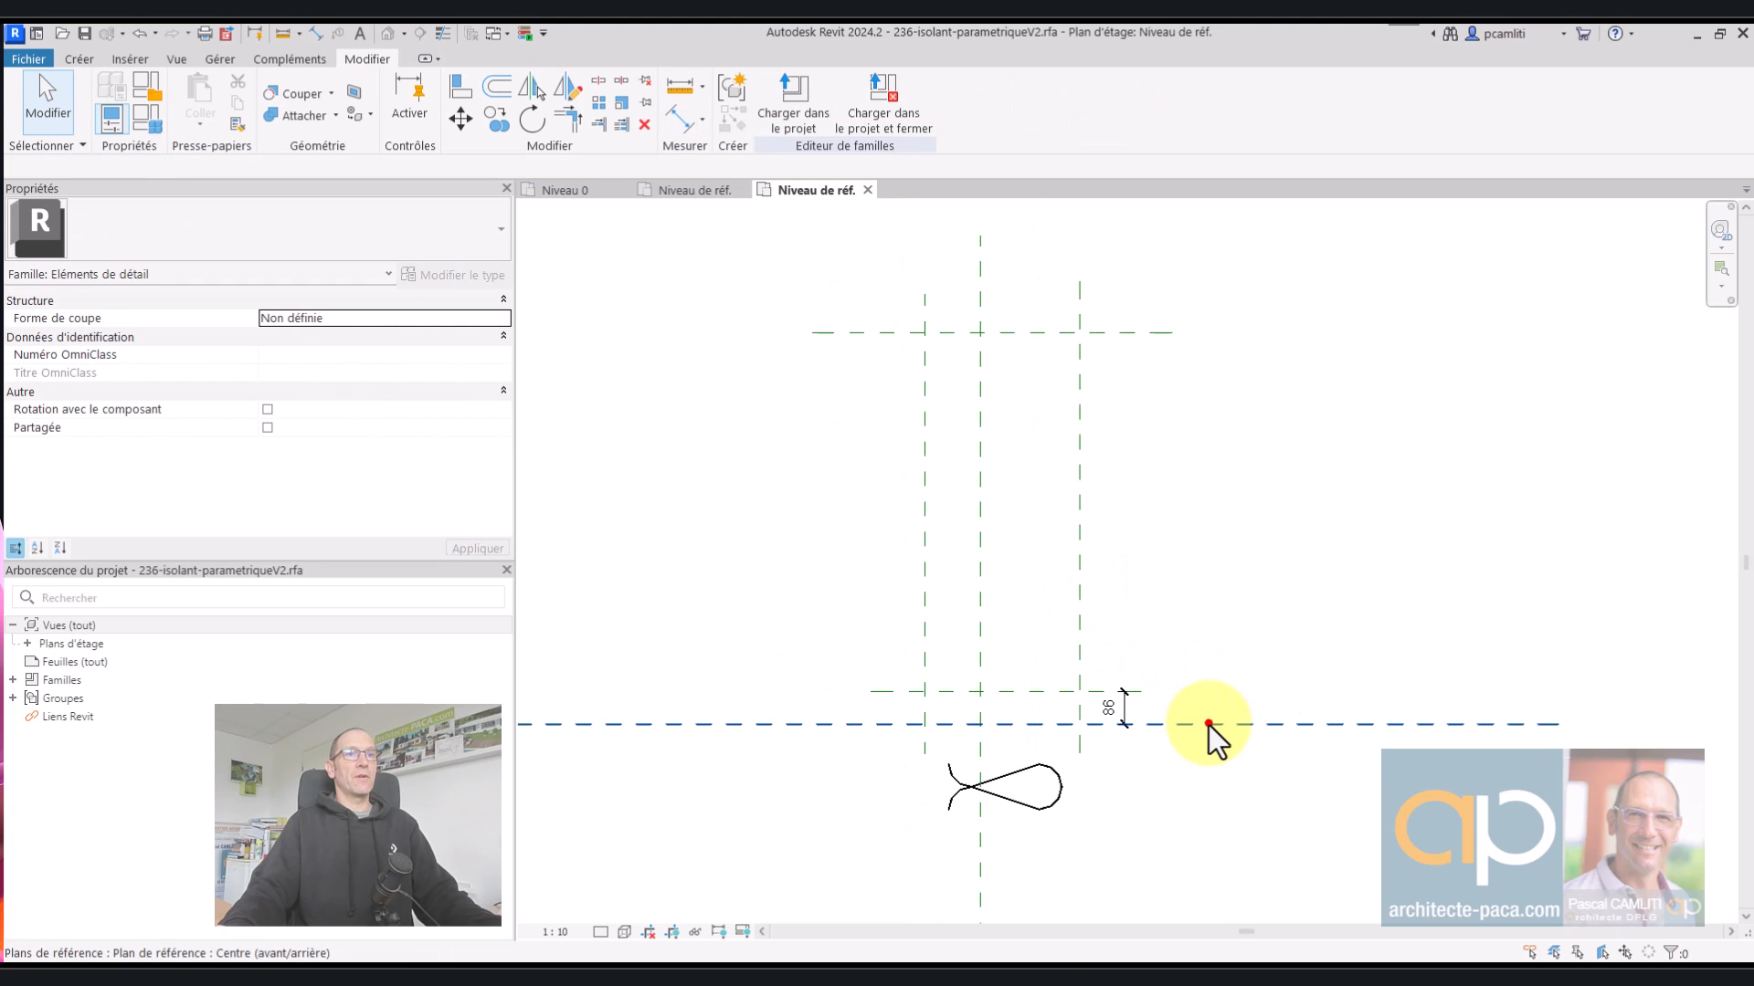
# - Set the reference type of the original horizontal plane to Bas and of the uppermost horizontal plane to Haut
pyautogui.click(1208, 726)
pyautogui.click(486, 409)
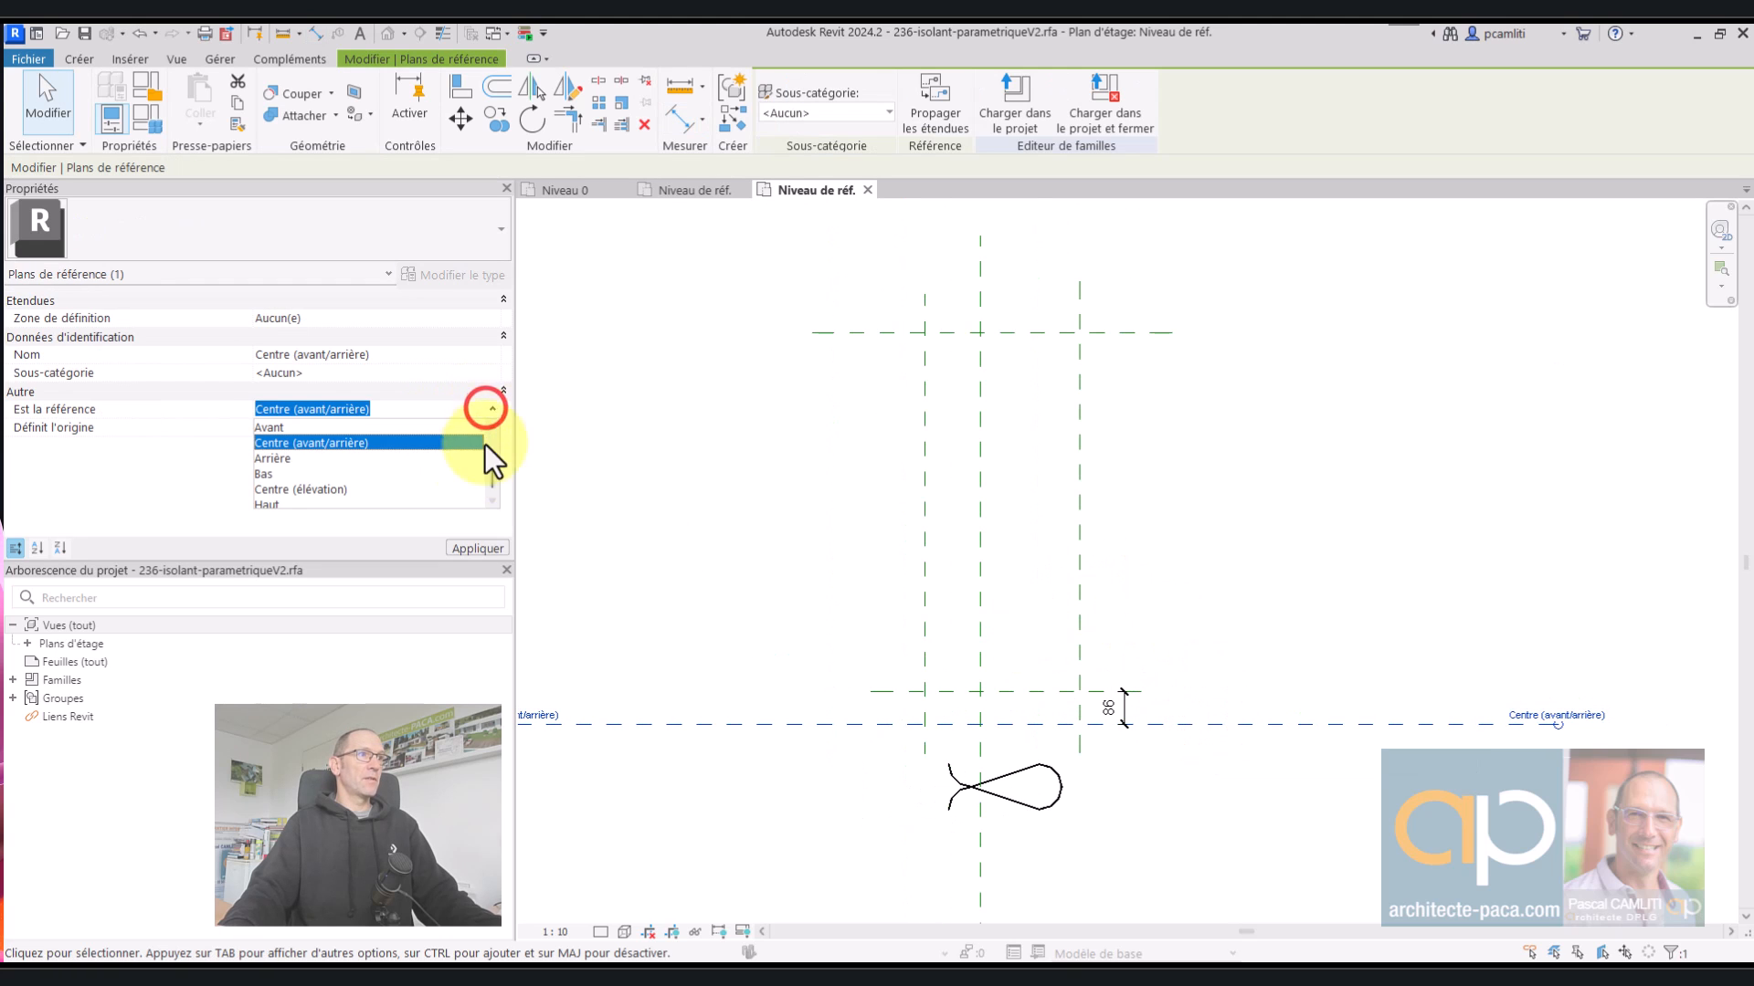
pyautogui.click(283, 477)
pyautogui.click(868, 333)
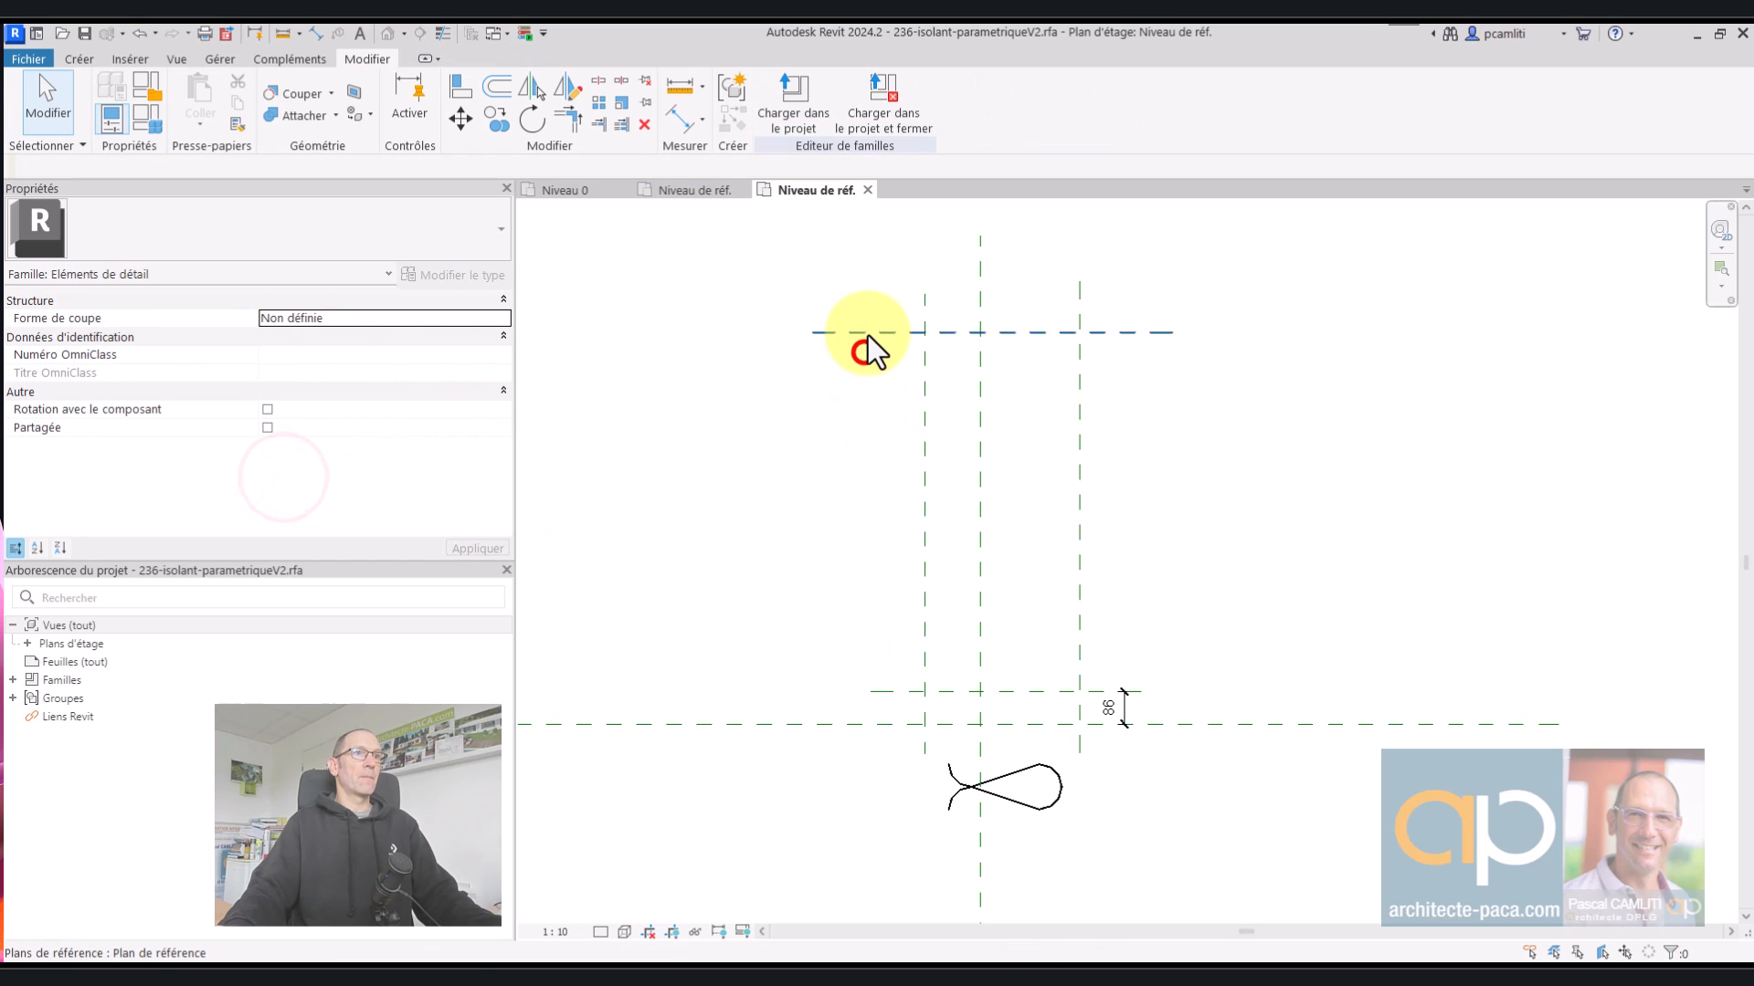
pyautogui.click(484, 409)
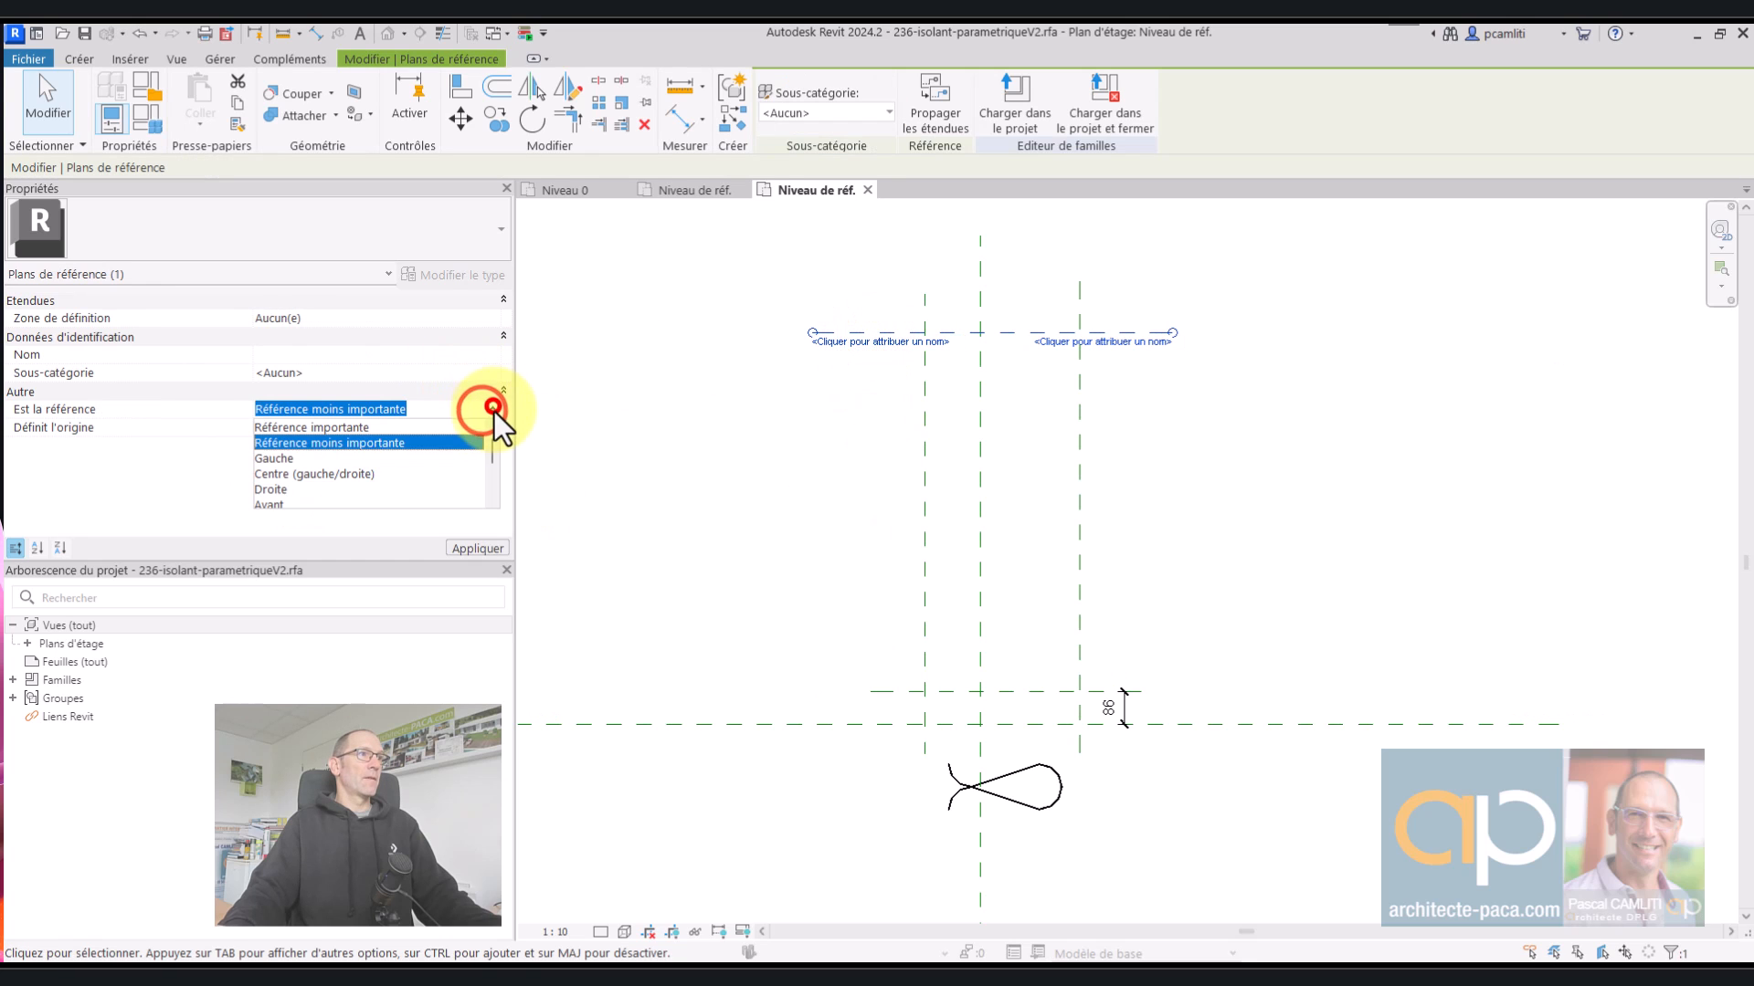
pyautogui.scroll(-2, 320, 482)
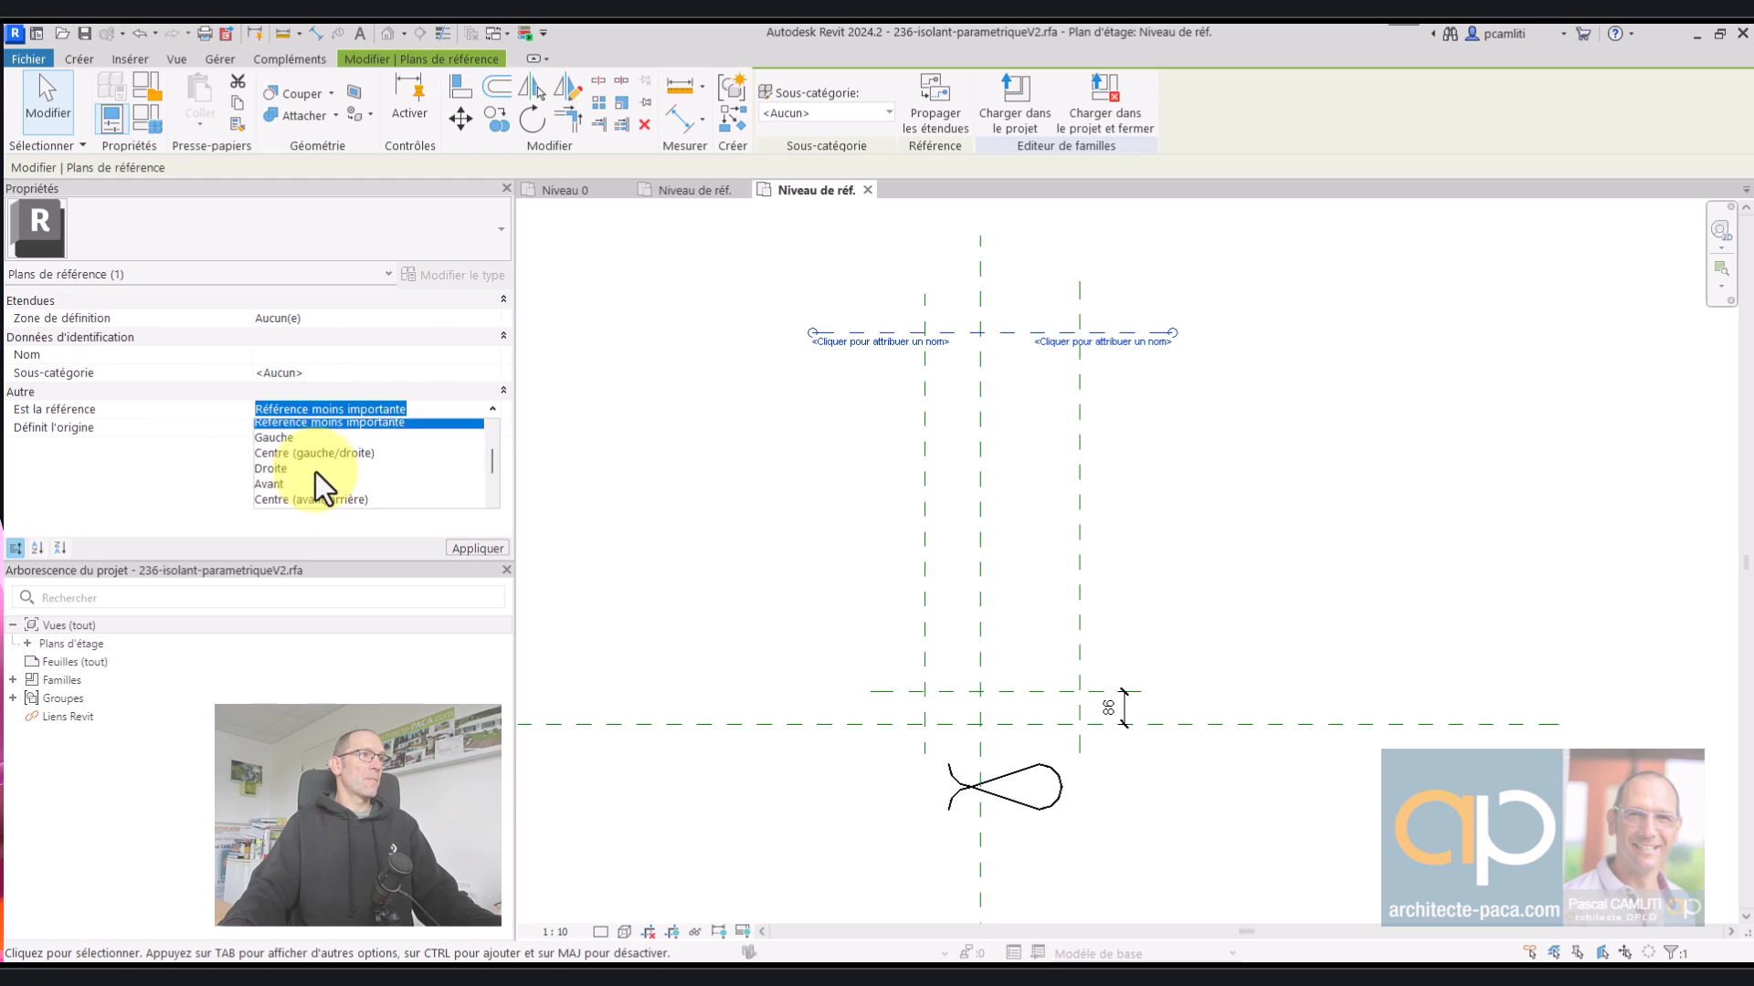
pyautogui.click(268, 486)
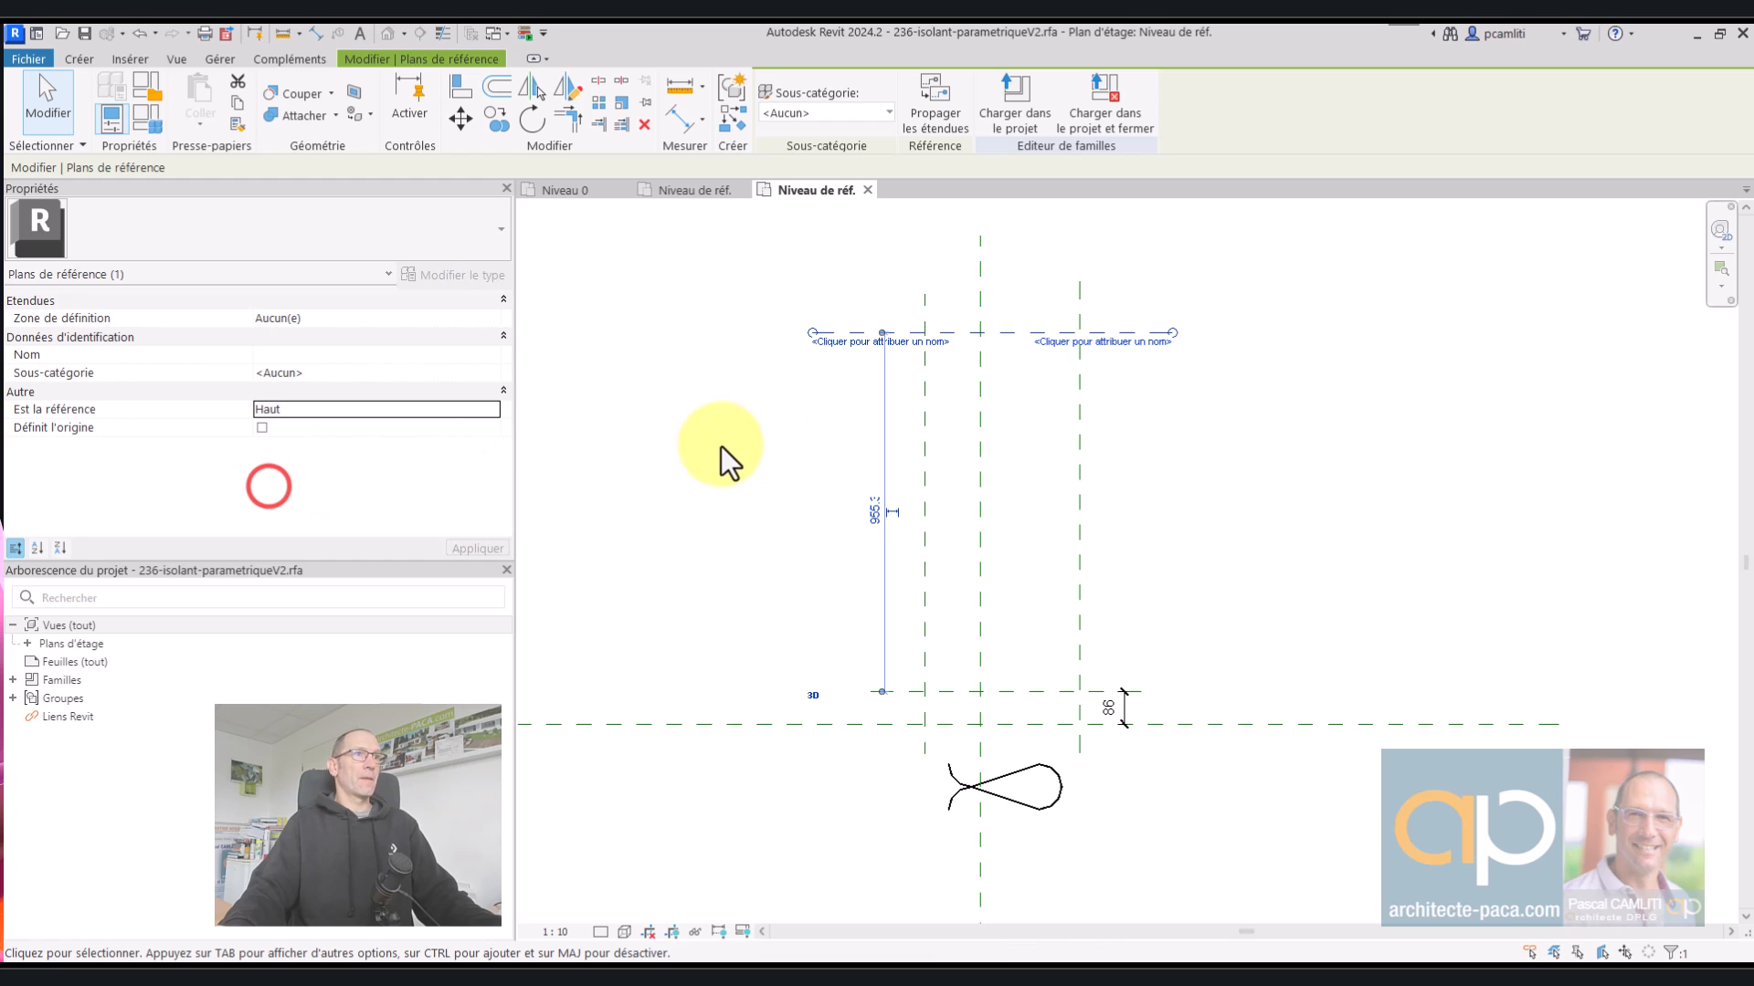
pyautogui.click(775, 419)
# - Set the left vertical plane's reference type to Gauche and name the plane Gauche
pyautogui.click(923, 405)
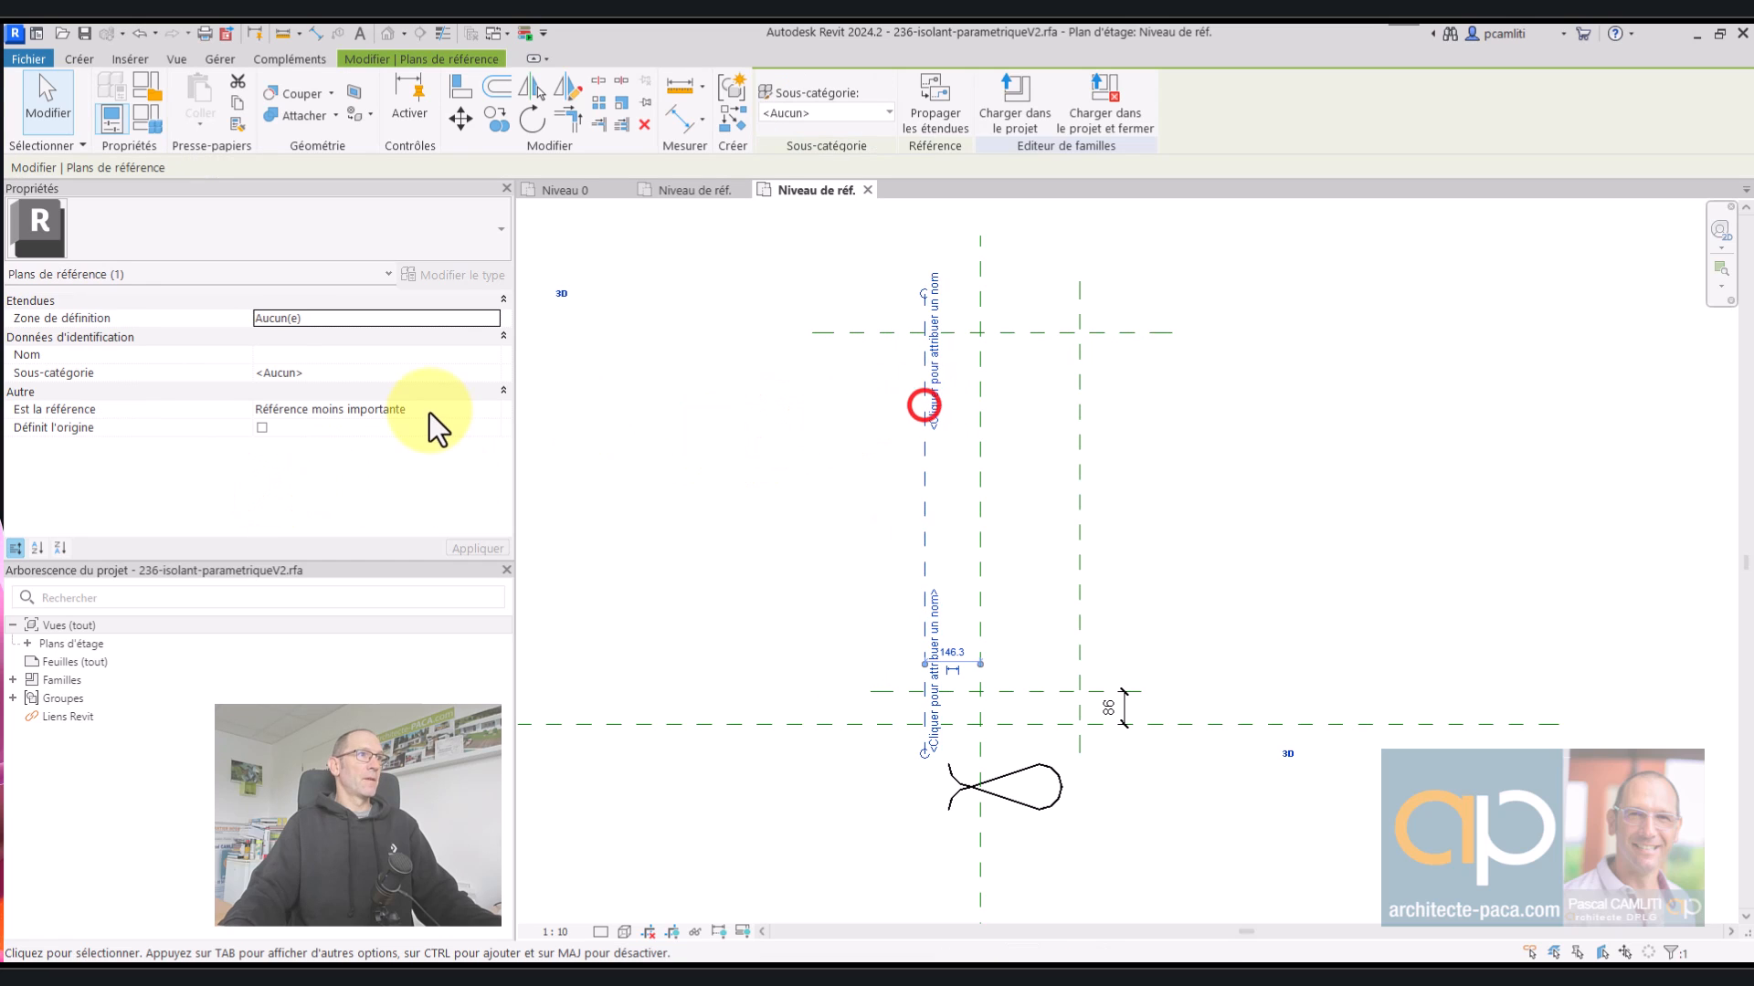
pyautogui.click(489, 409)
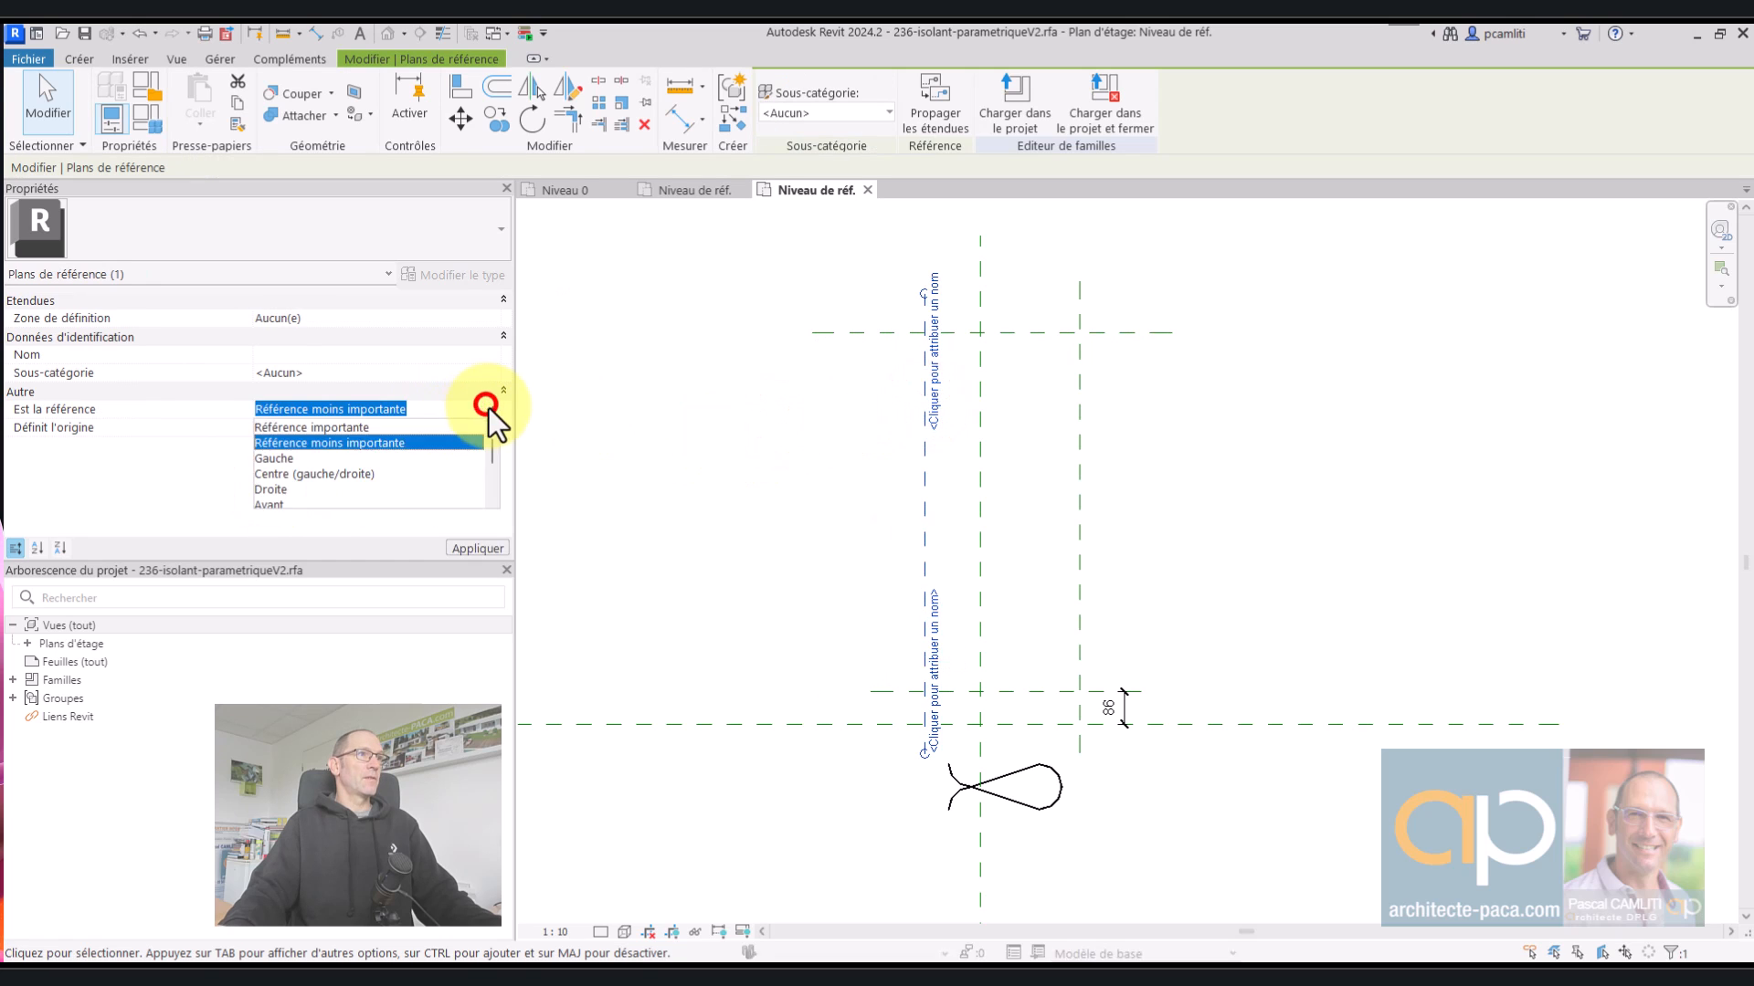
pyautogui.click(274, 459)
pyautogui.click(268, 358)
pyautogui.write('Gauche')
# - Name the right vertical plane Droite and set its reference type to Droite
pyautogui.click(1082, 362)
pyautogui.click(343, 356)
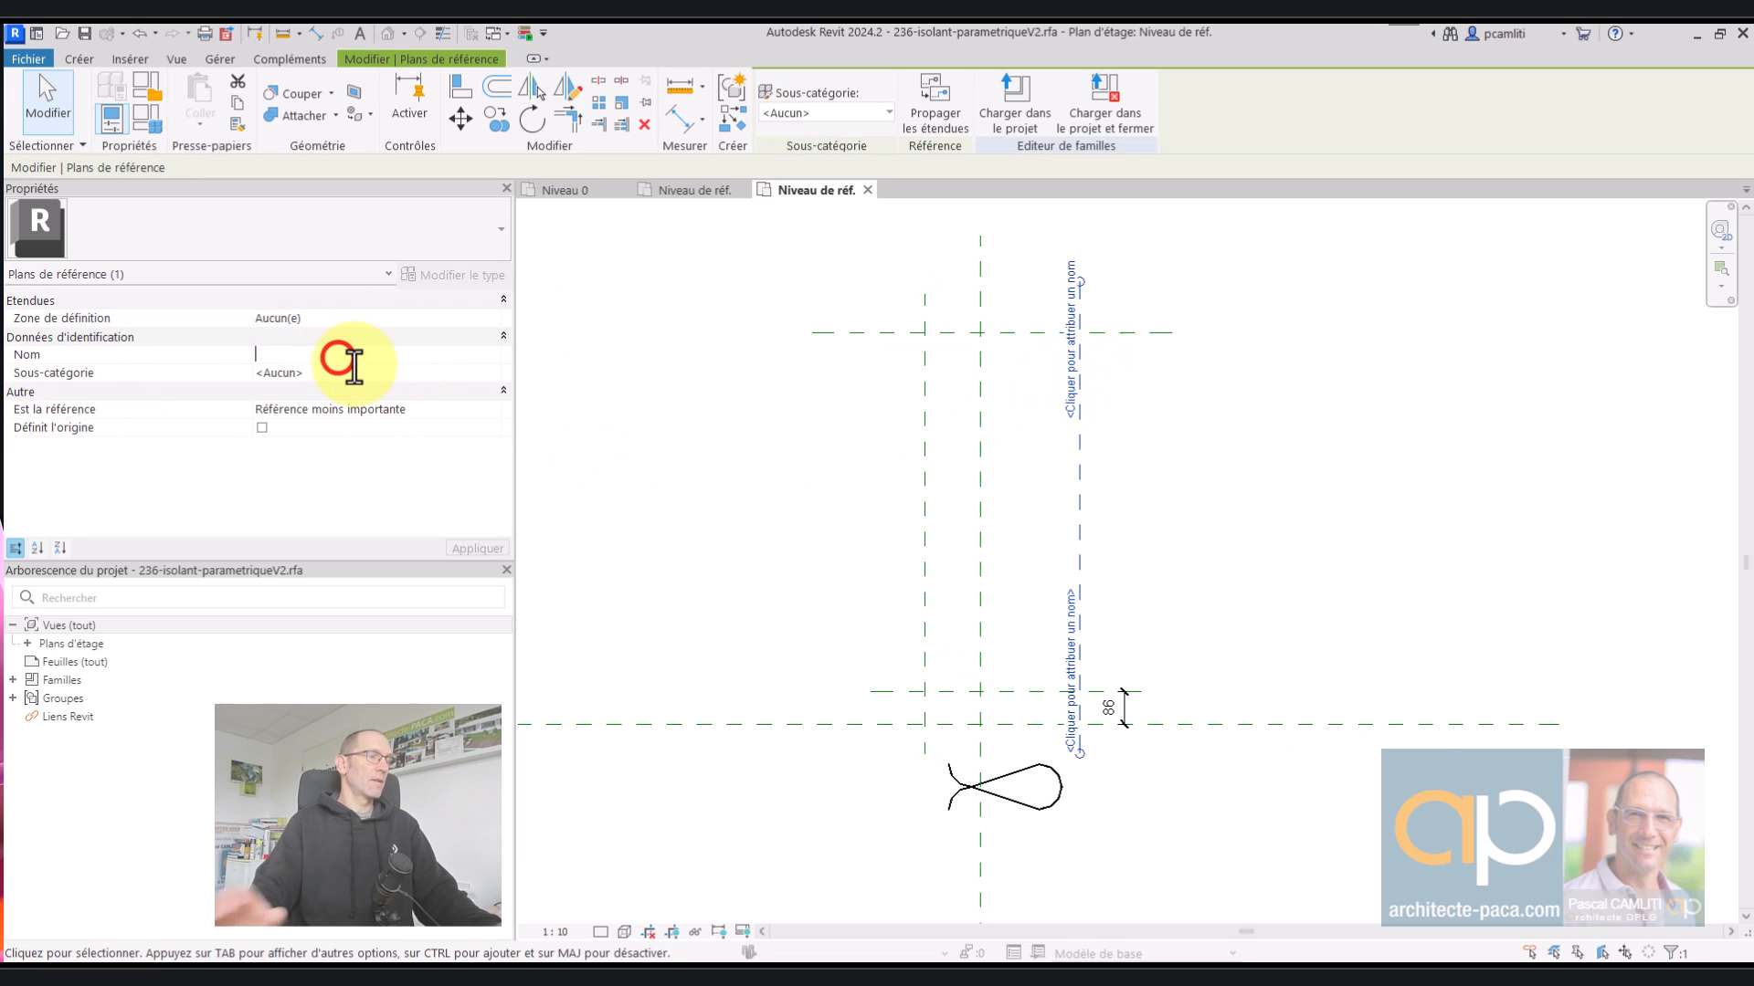
pyautogui.write('Droite')
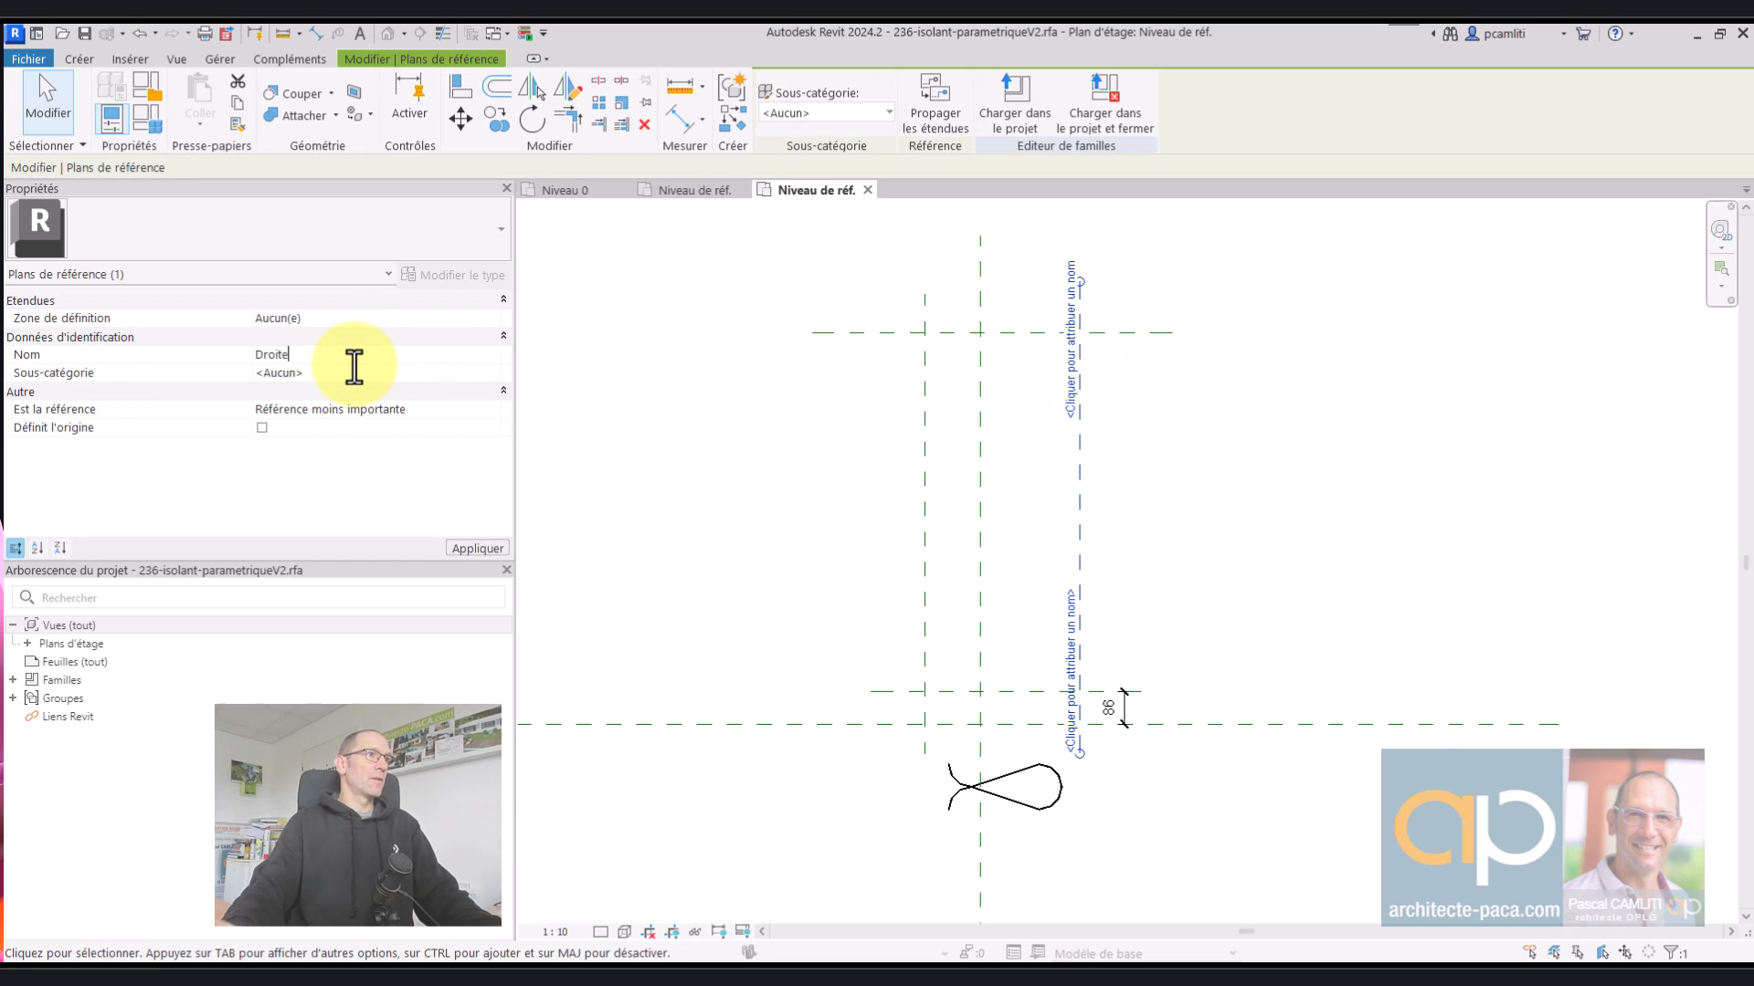
pyautogui.click(491, 411)
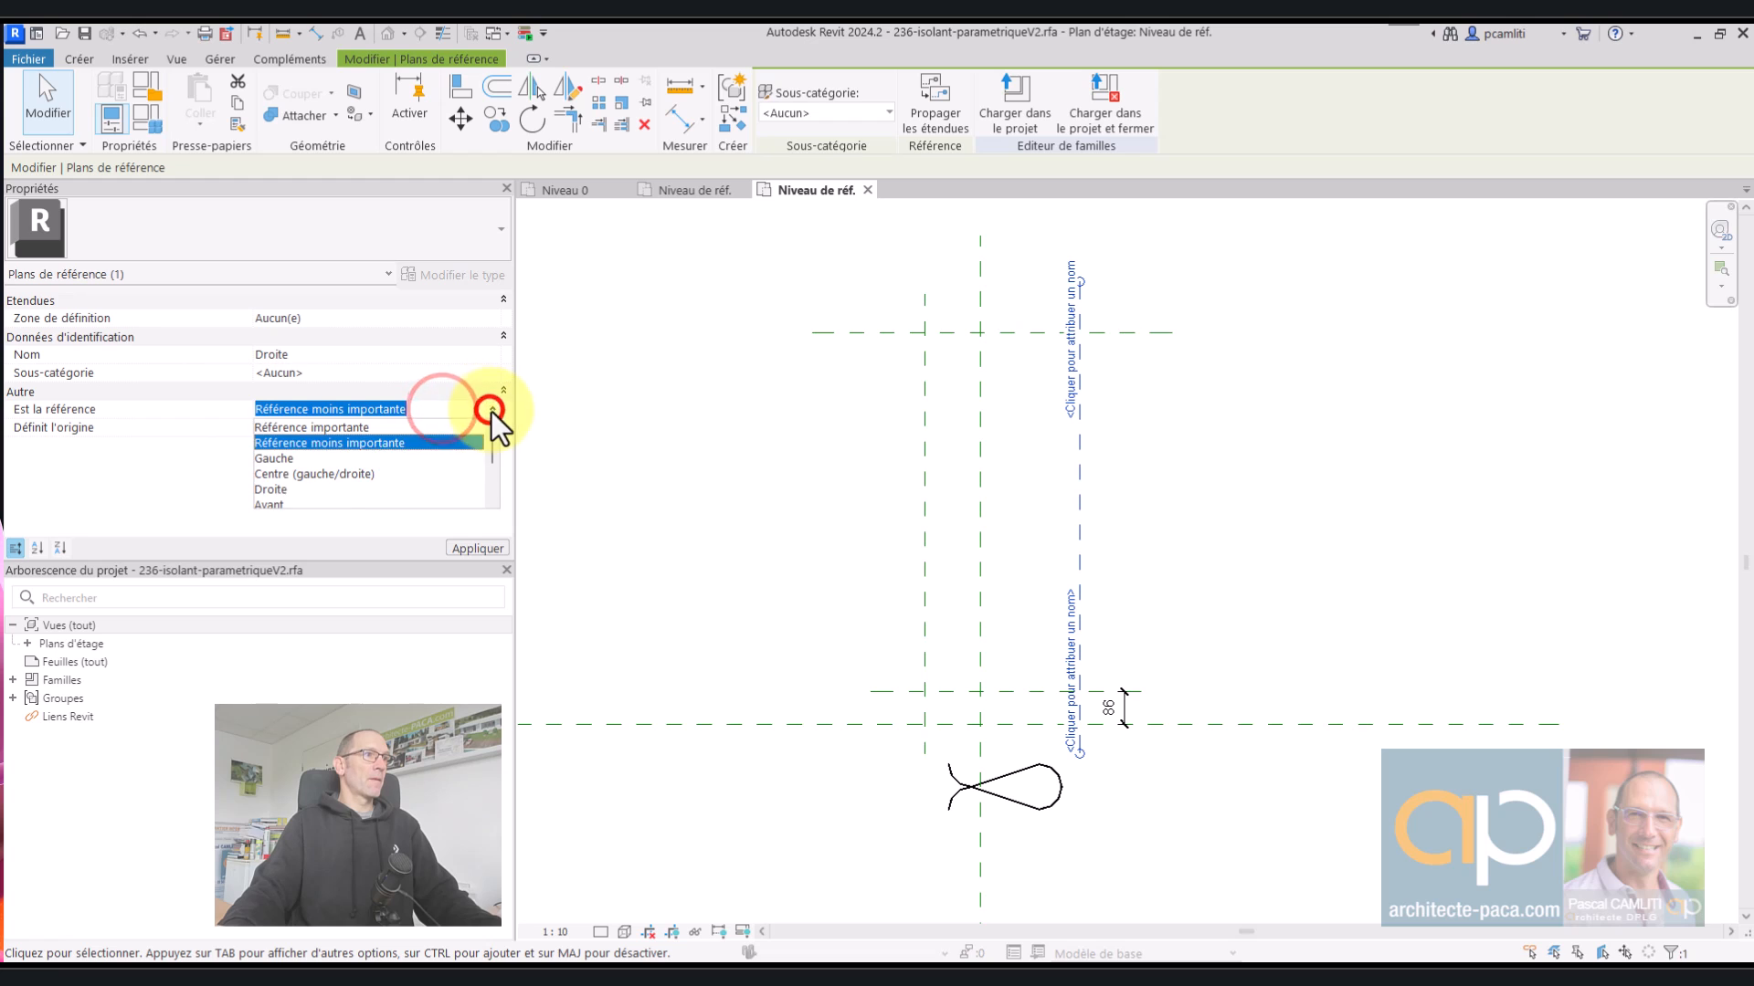
pyautogui.click(294, 497)
# - Name the uppermost horizontal reference plane Haut
pyautogui.click(1001, 334)
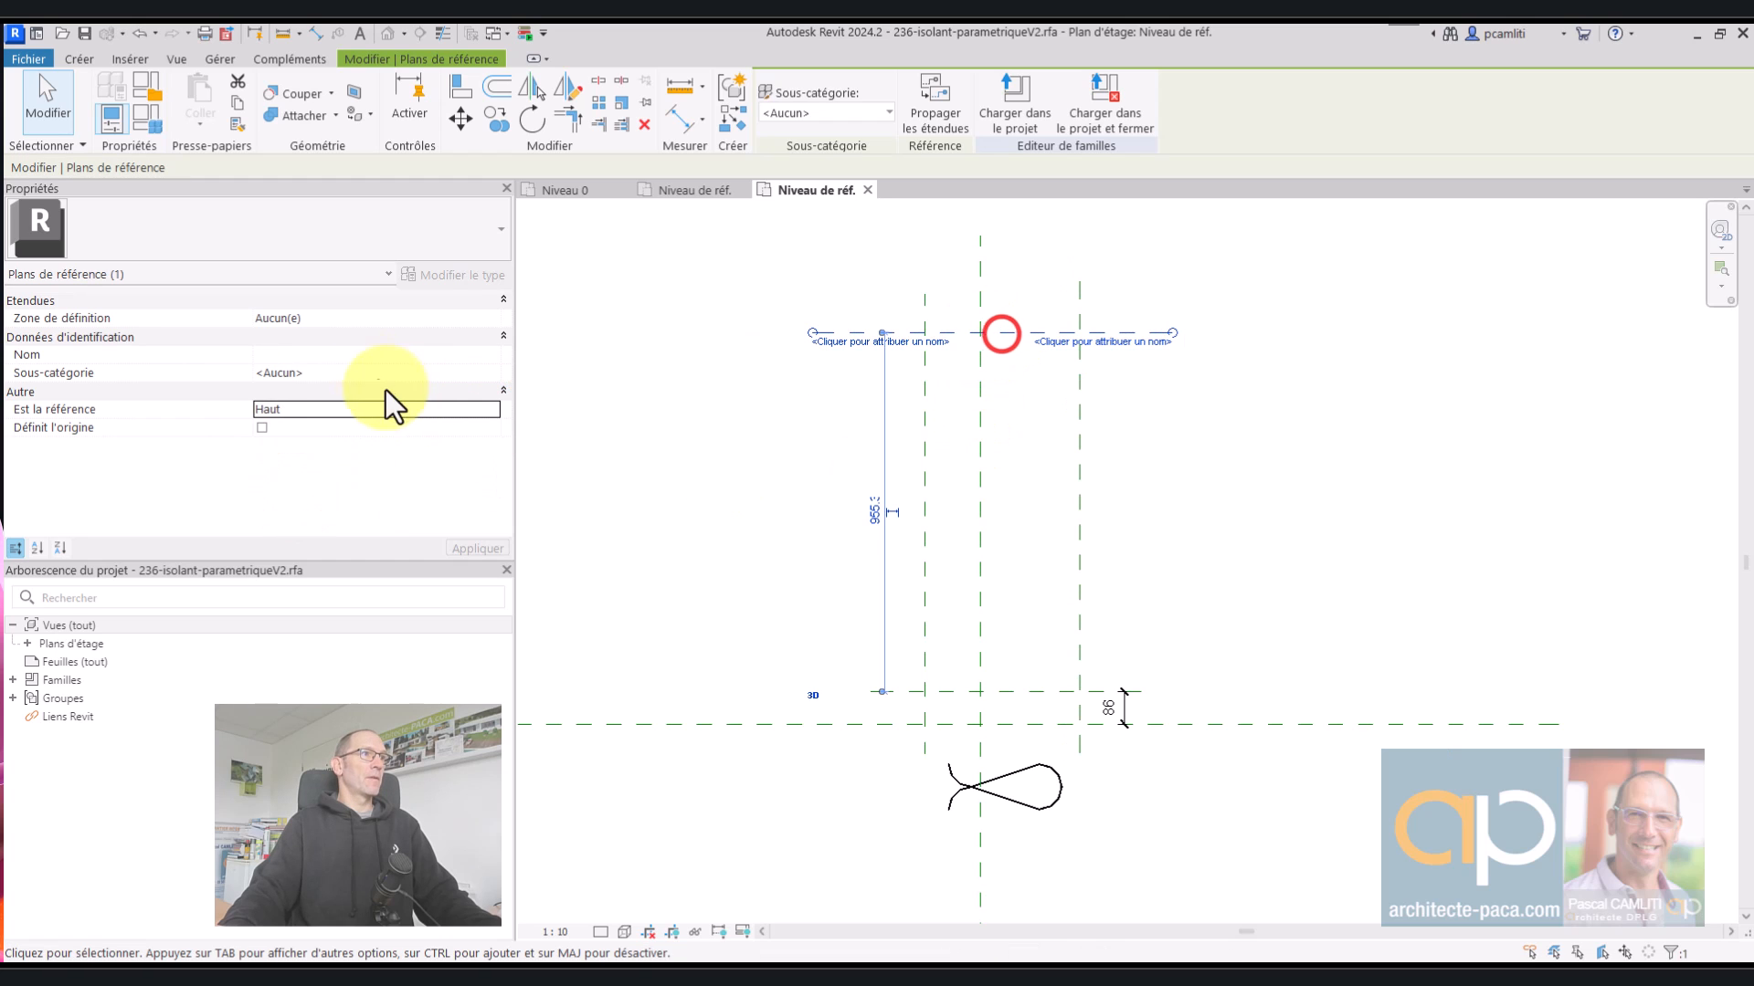
pyautogui.click(359, 356)
pyautogui.write('Huat')
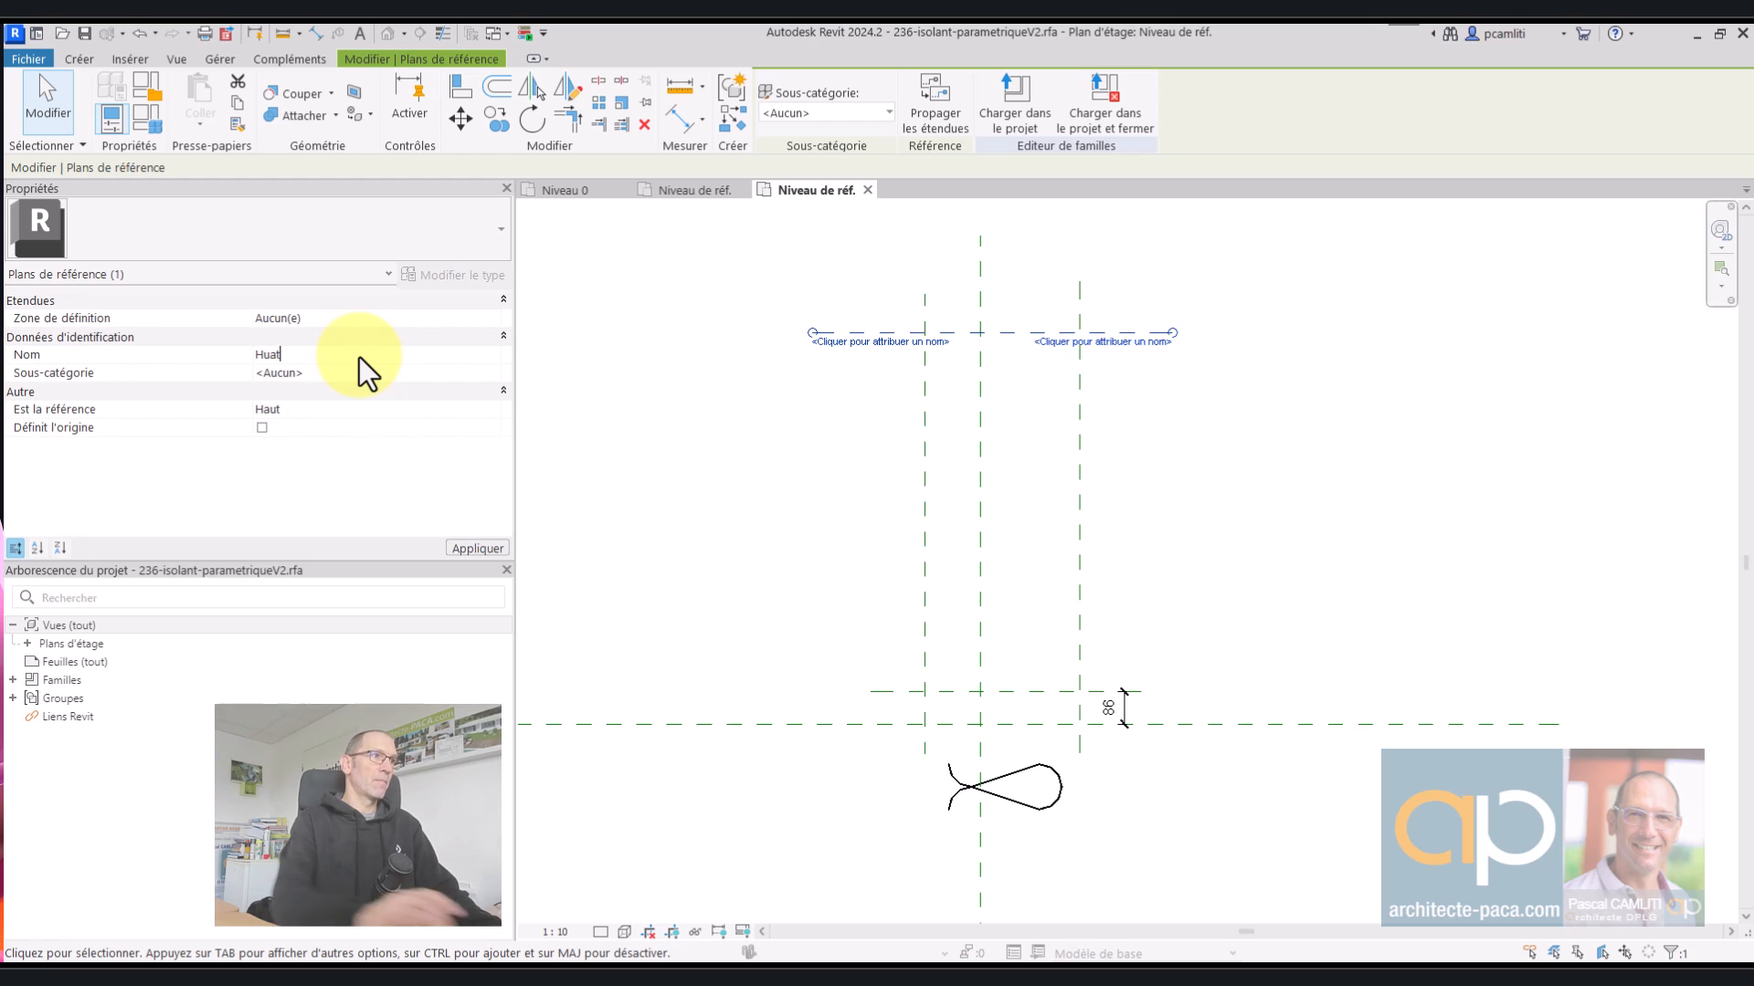
pyautogui.press('BackSpace')
pyautogui.press('BackSpace')
pyautogui.write('ut')
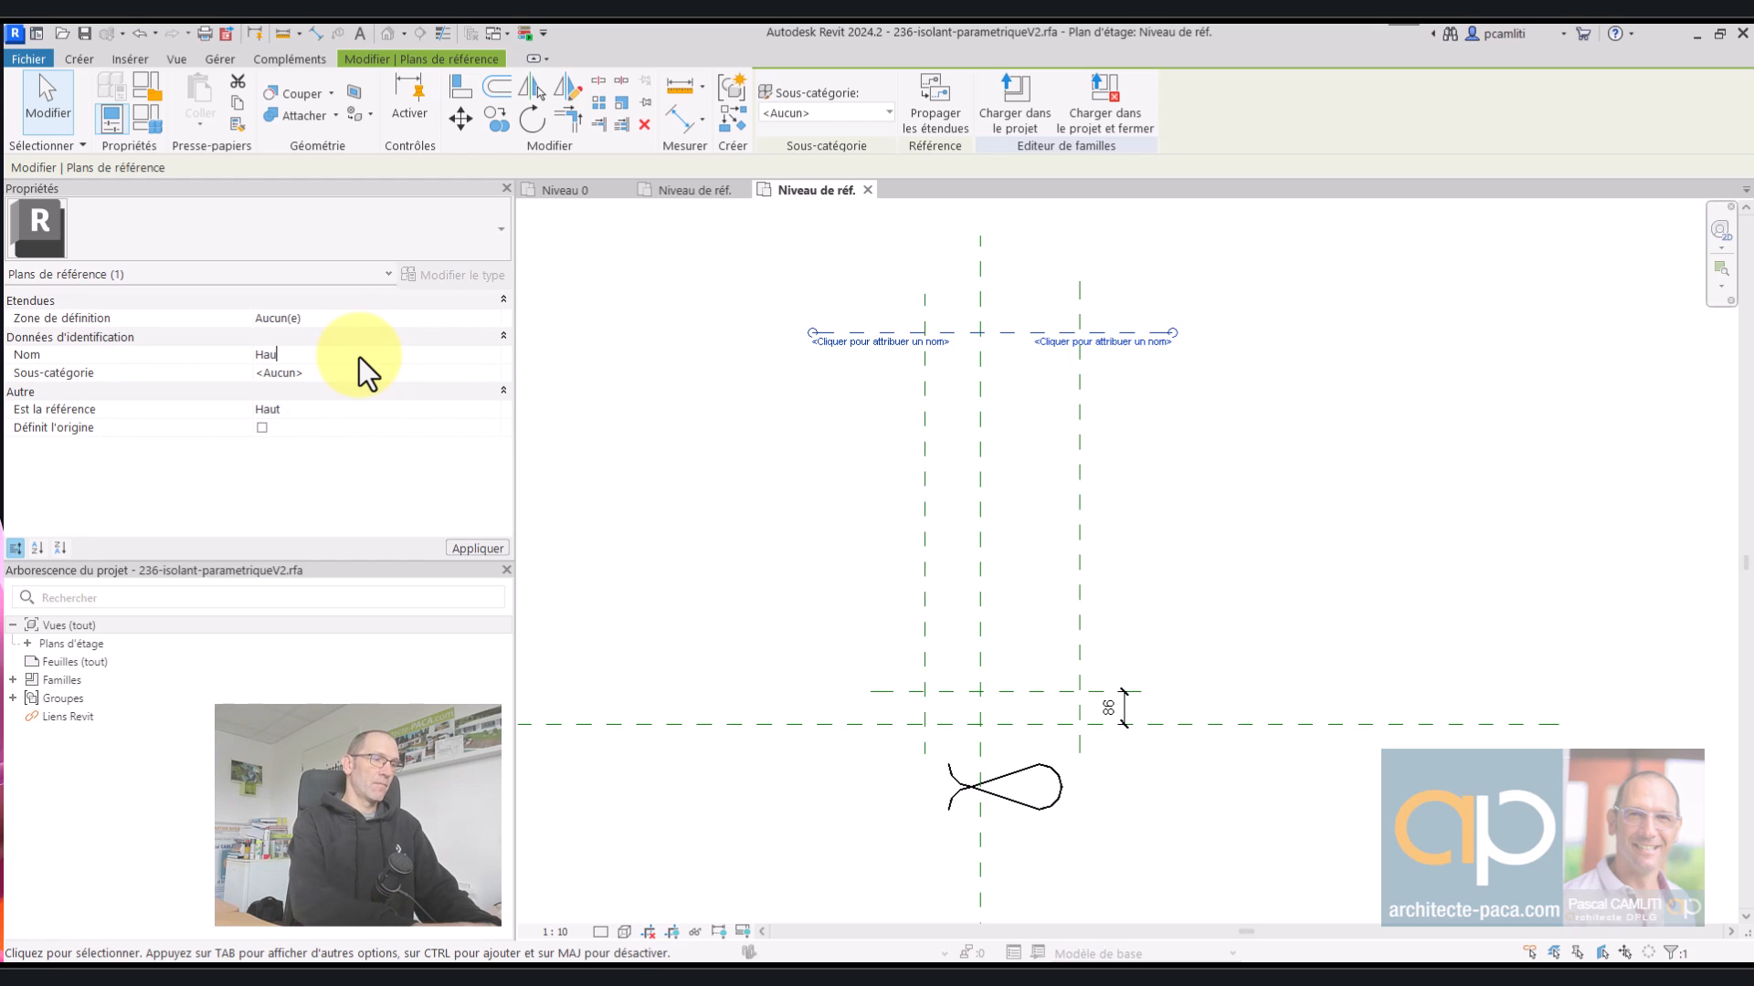
pyautogui.click(685, 442)
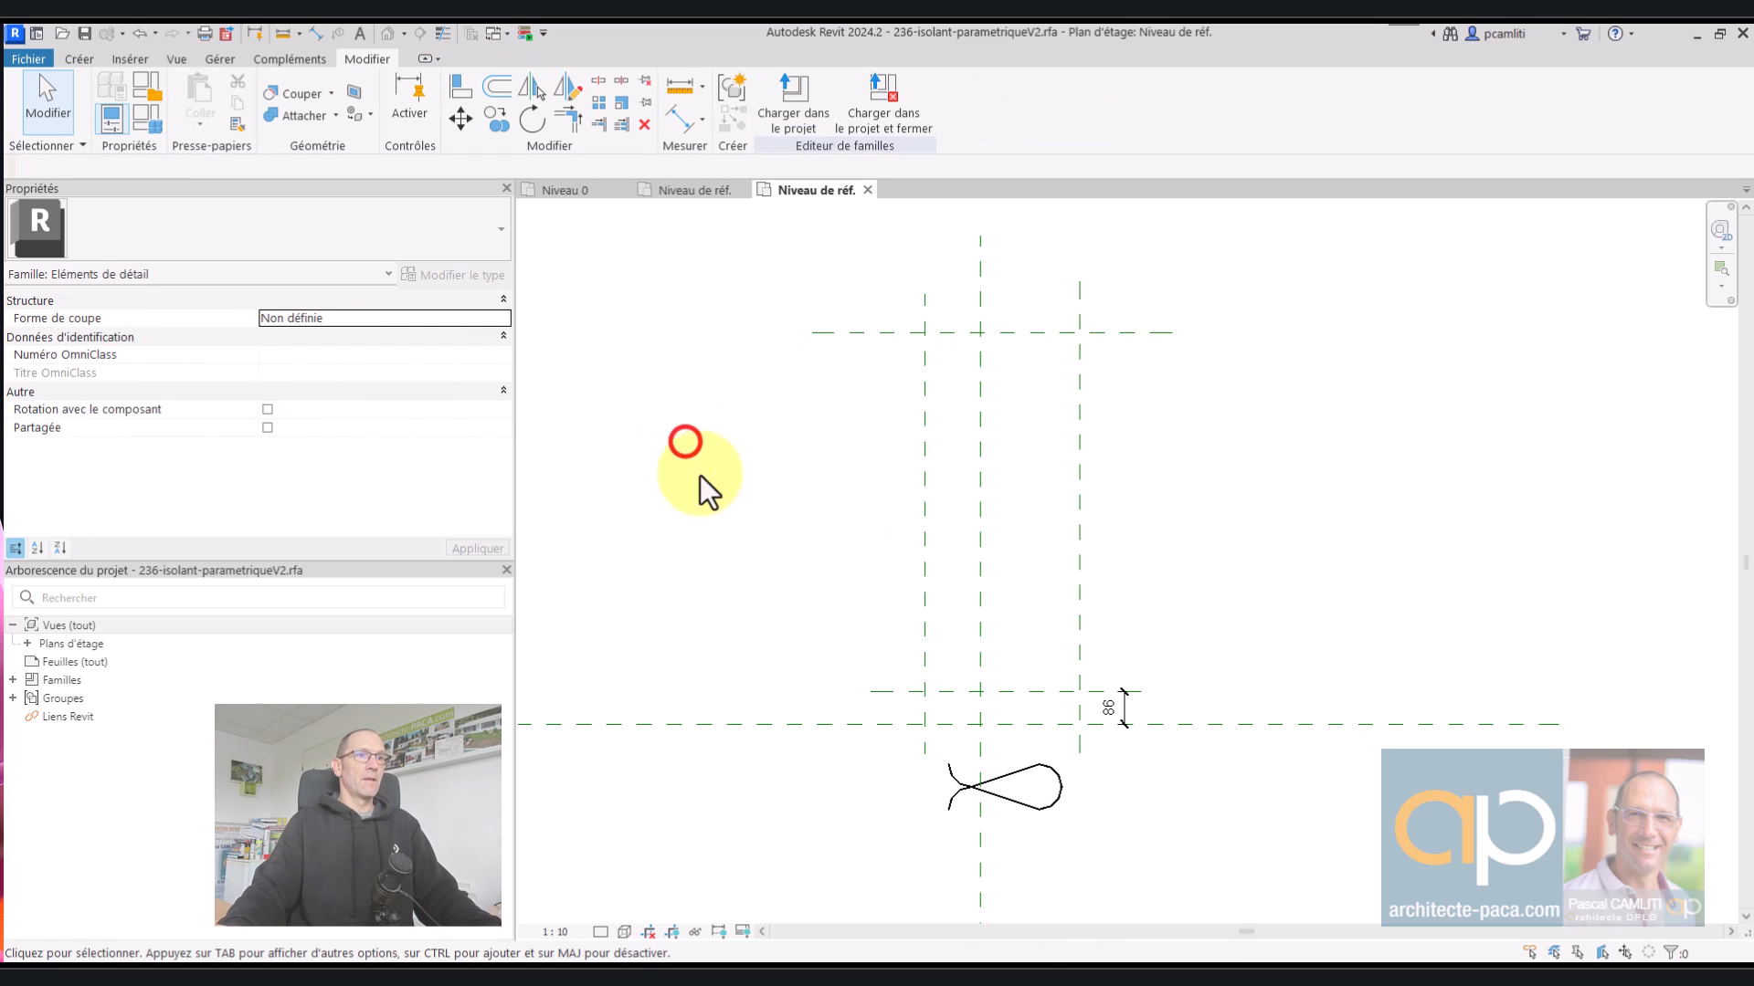
# - Name the original horizontal reference plane Bas
pyautogui.click(829, 724)
pyautogui.click(395, 358)
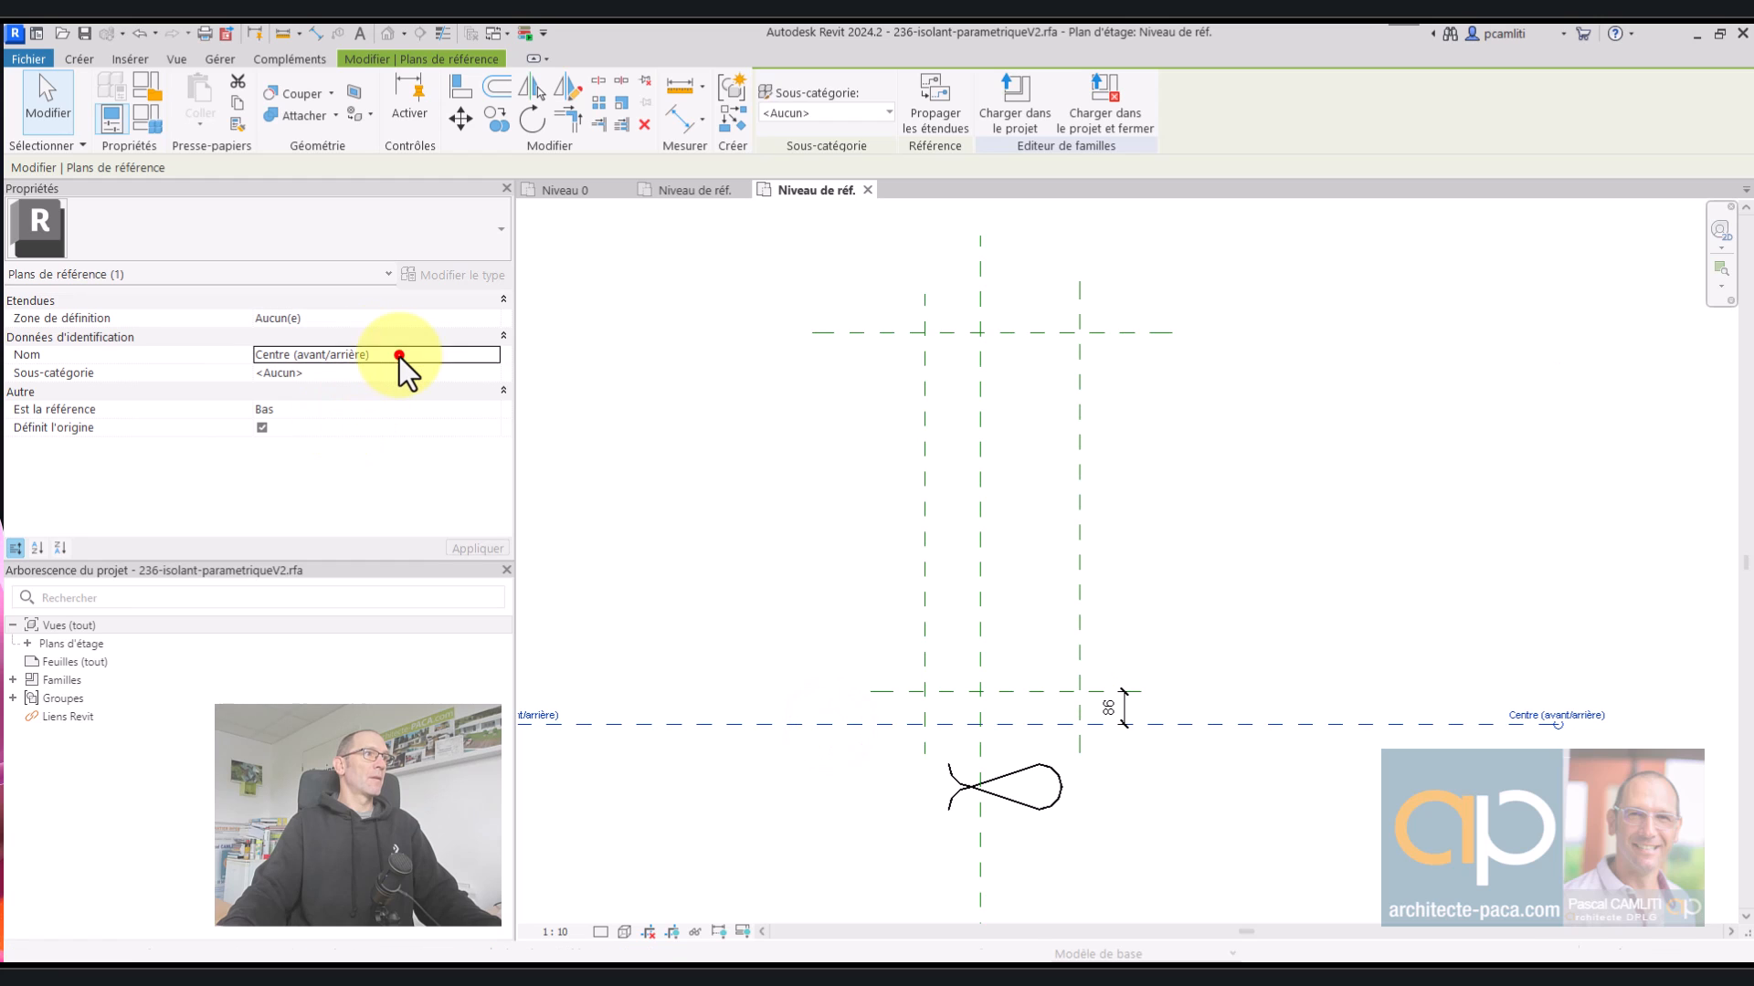
pyautogui.write('Bas')
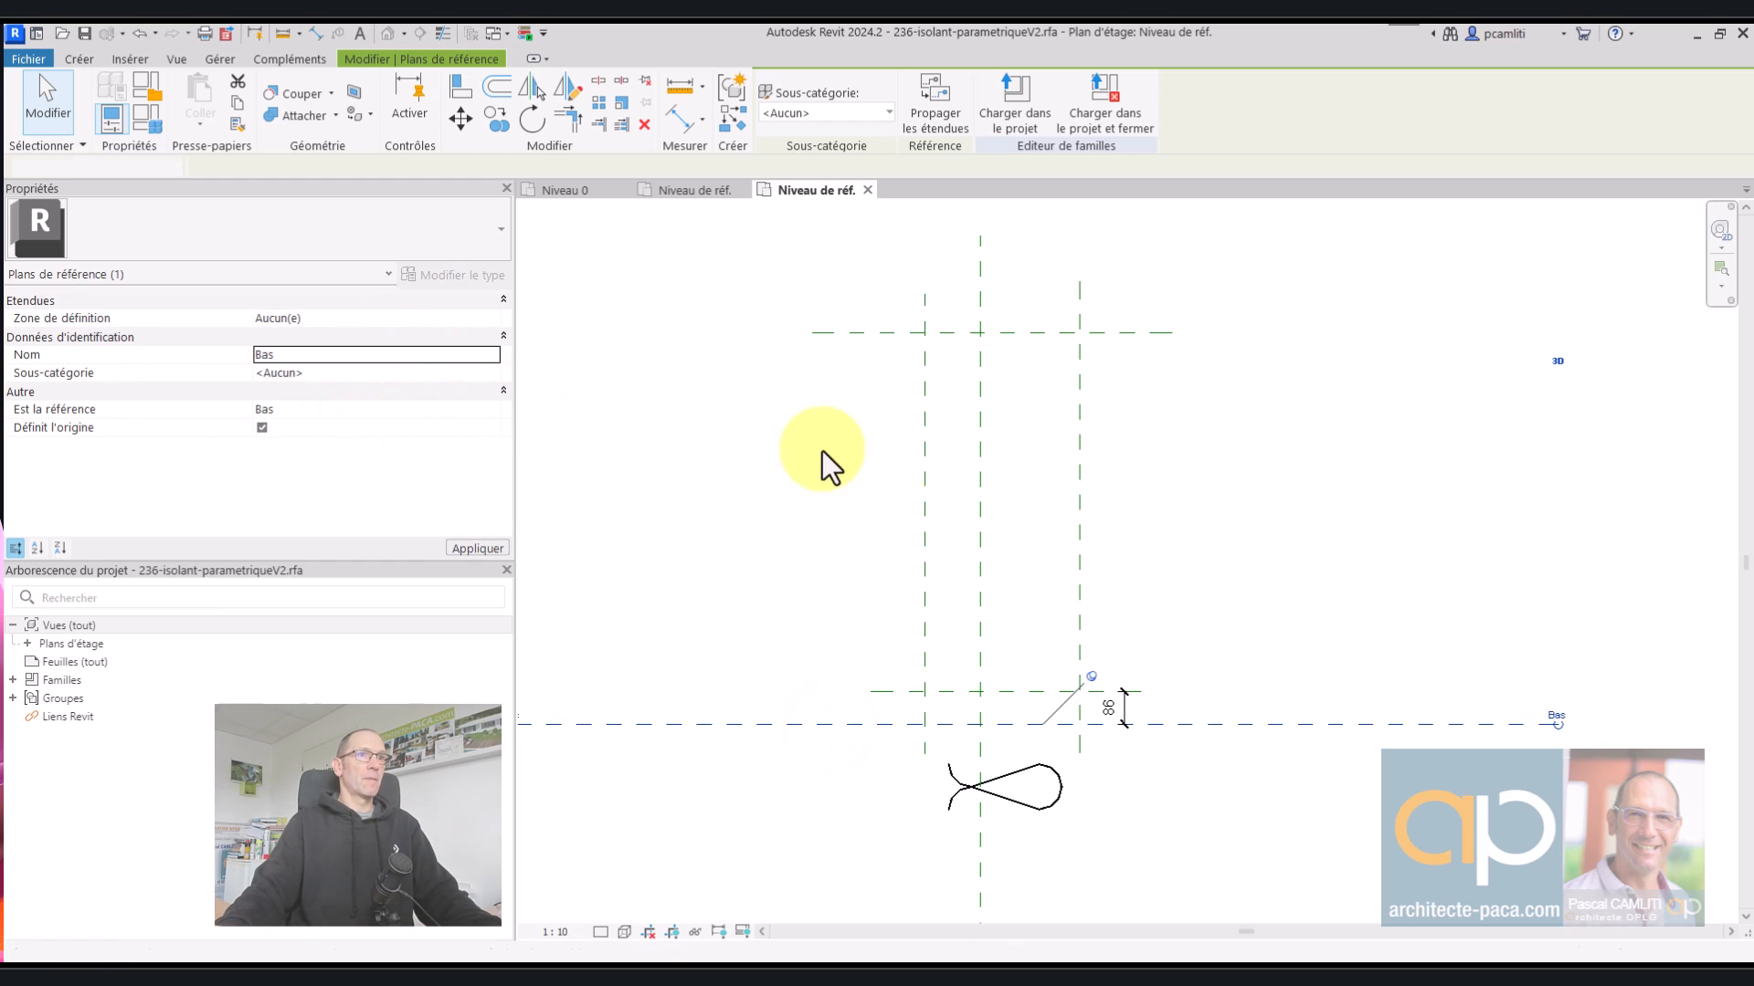
pyautogui.click(883, 460)
pyautogui.scroll(2, 1069, 654)
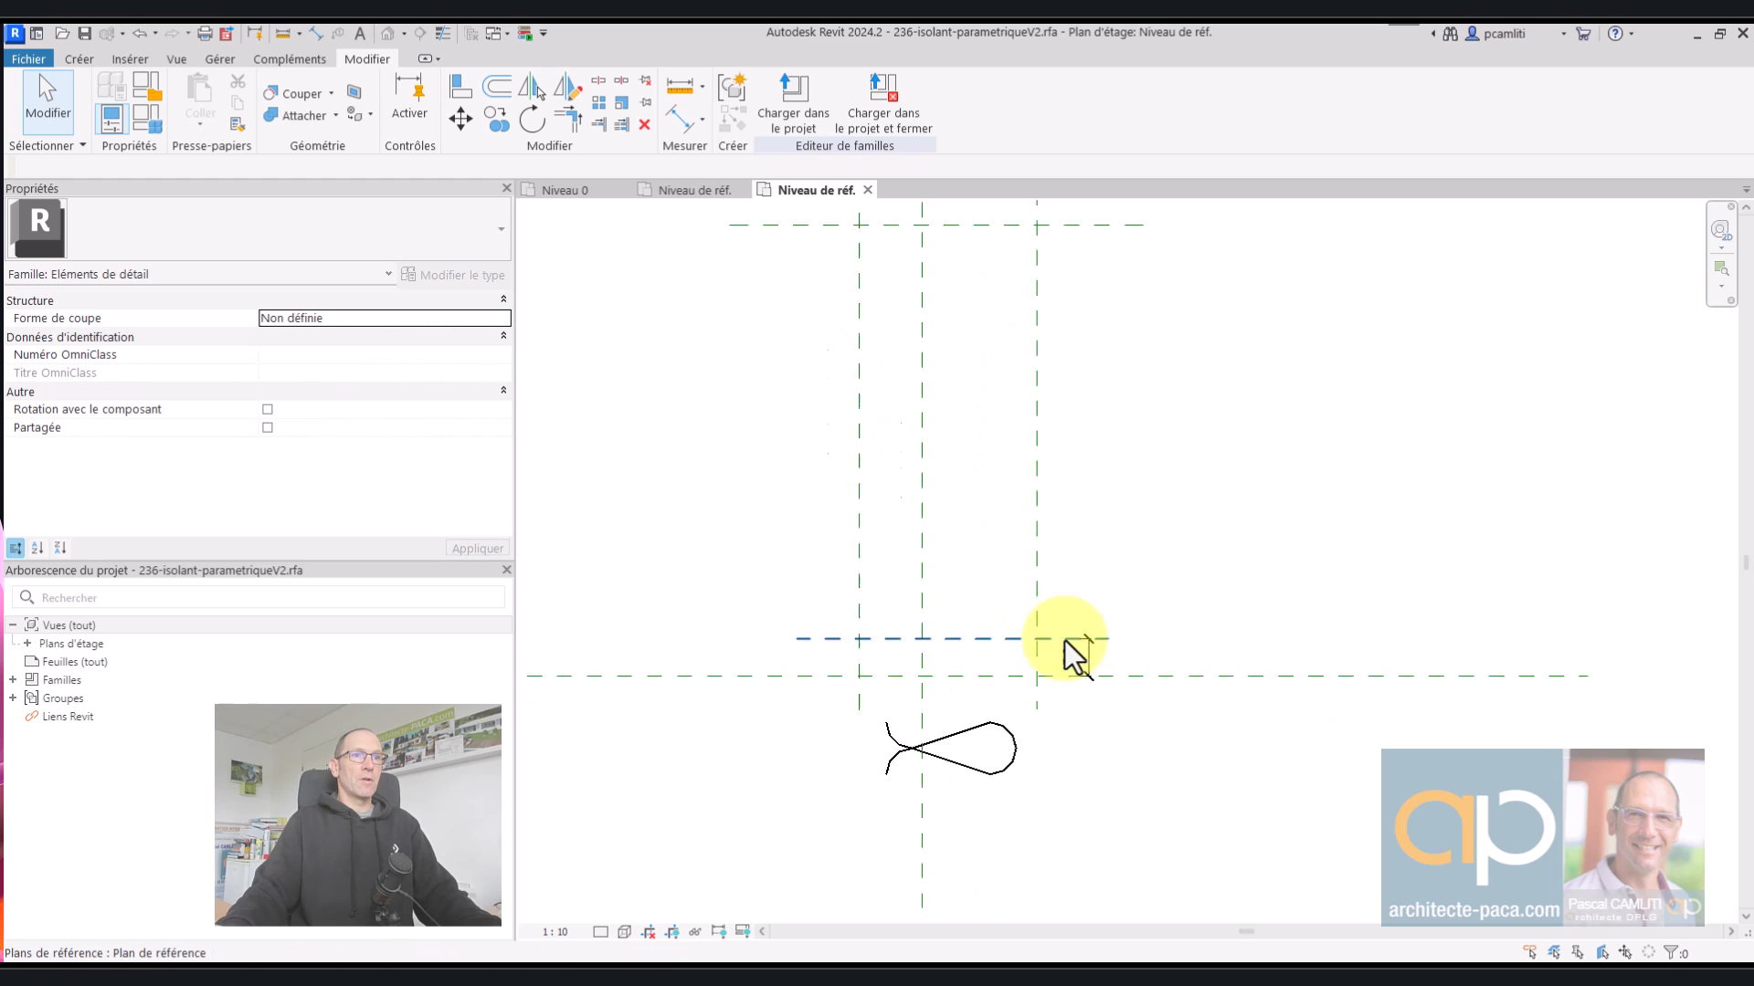
pyautogui.moveTo(1022, 764); pyautogui.dragTo(1084, 853, button='middle')
pyautogui.scroll(-1, 892, 311)
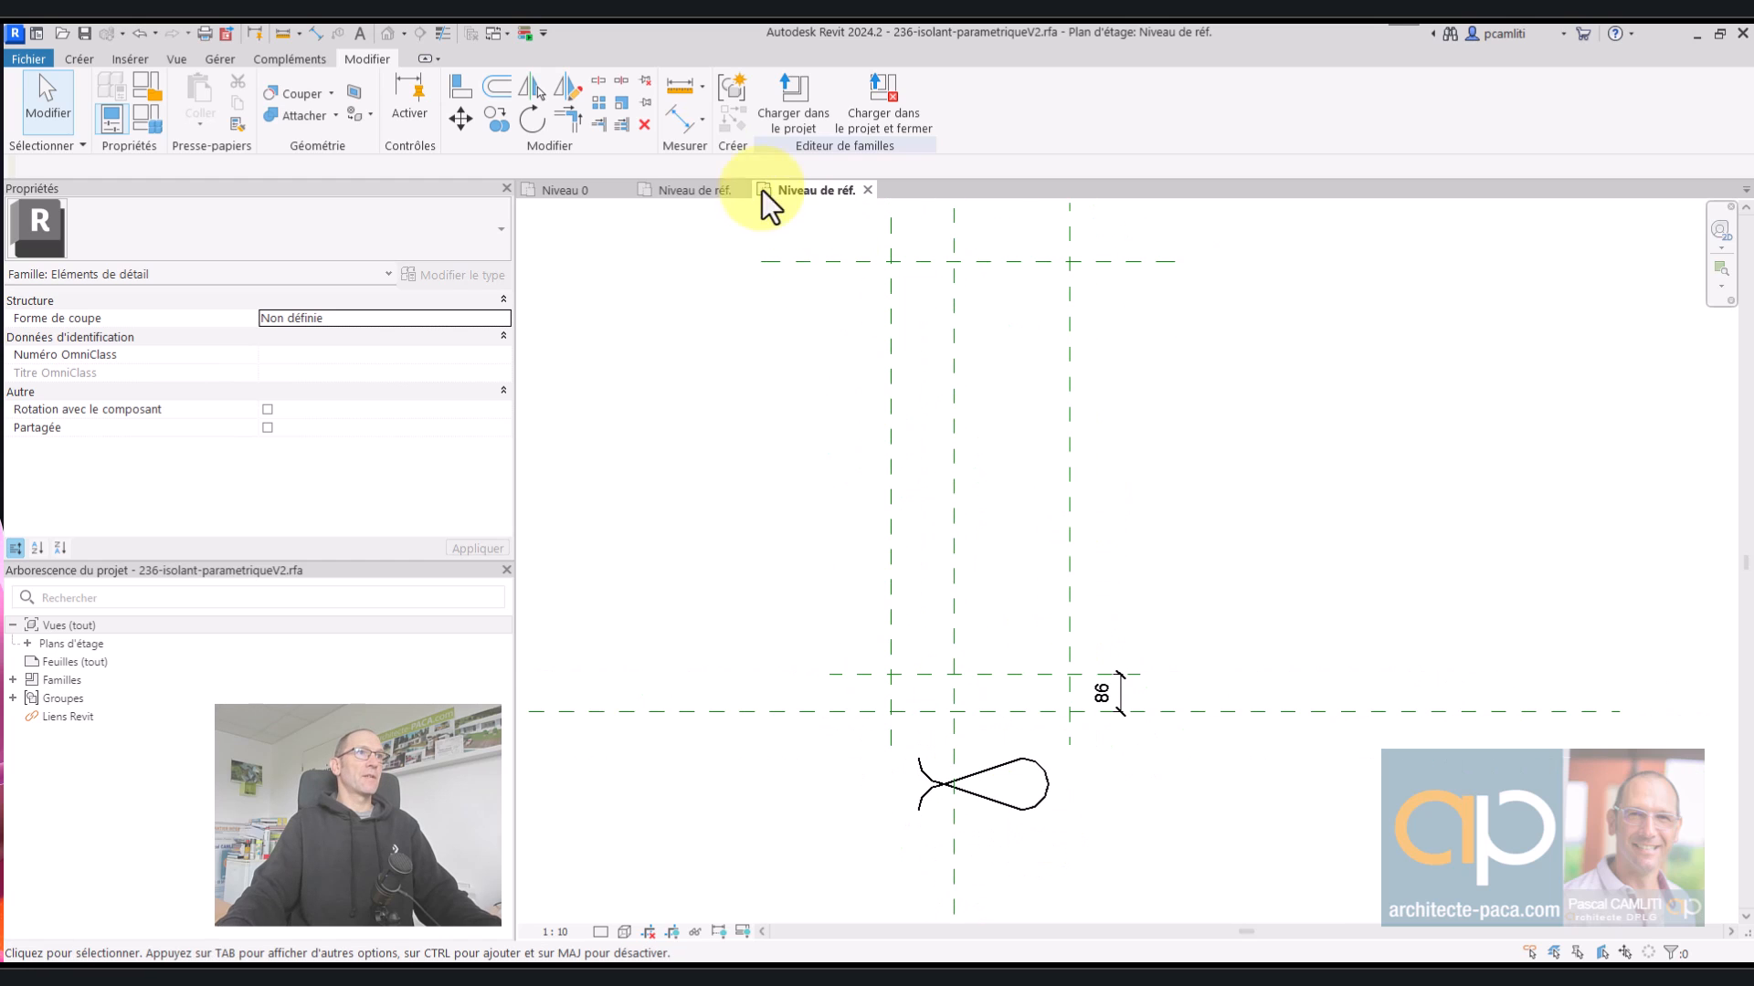
# - Add an aligned dimension across the left, centre and right vertical planes and make its segments equal (EQ)
pyautogui.click(680, 119)
pyautogui.click(954, 307)
pyautogui.click(1070, 307)
pyautogui.click(891, 308)
pyautogui.moveTo(932, 340); pyautogui.dragTo(908, 506, button='middle')
pyautogui.click(1024, 364)
pyautogui.click(956, 308)
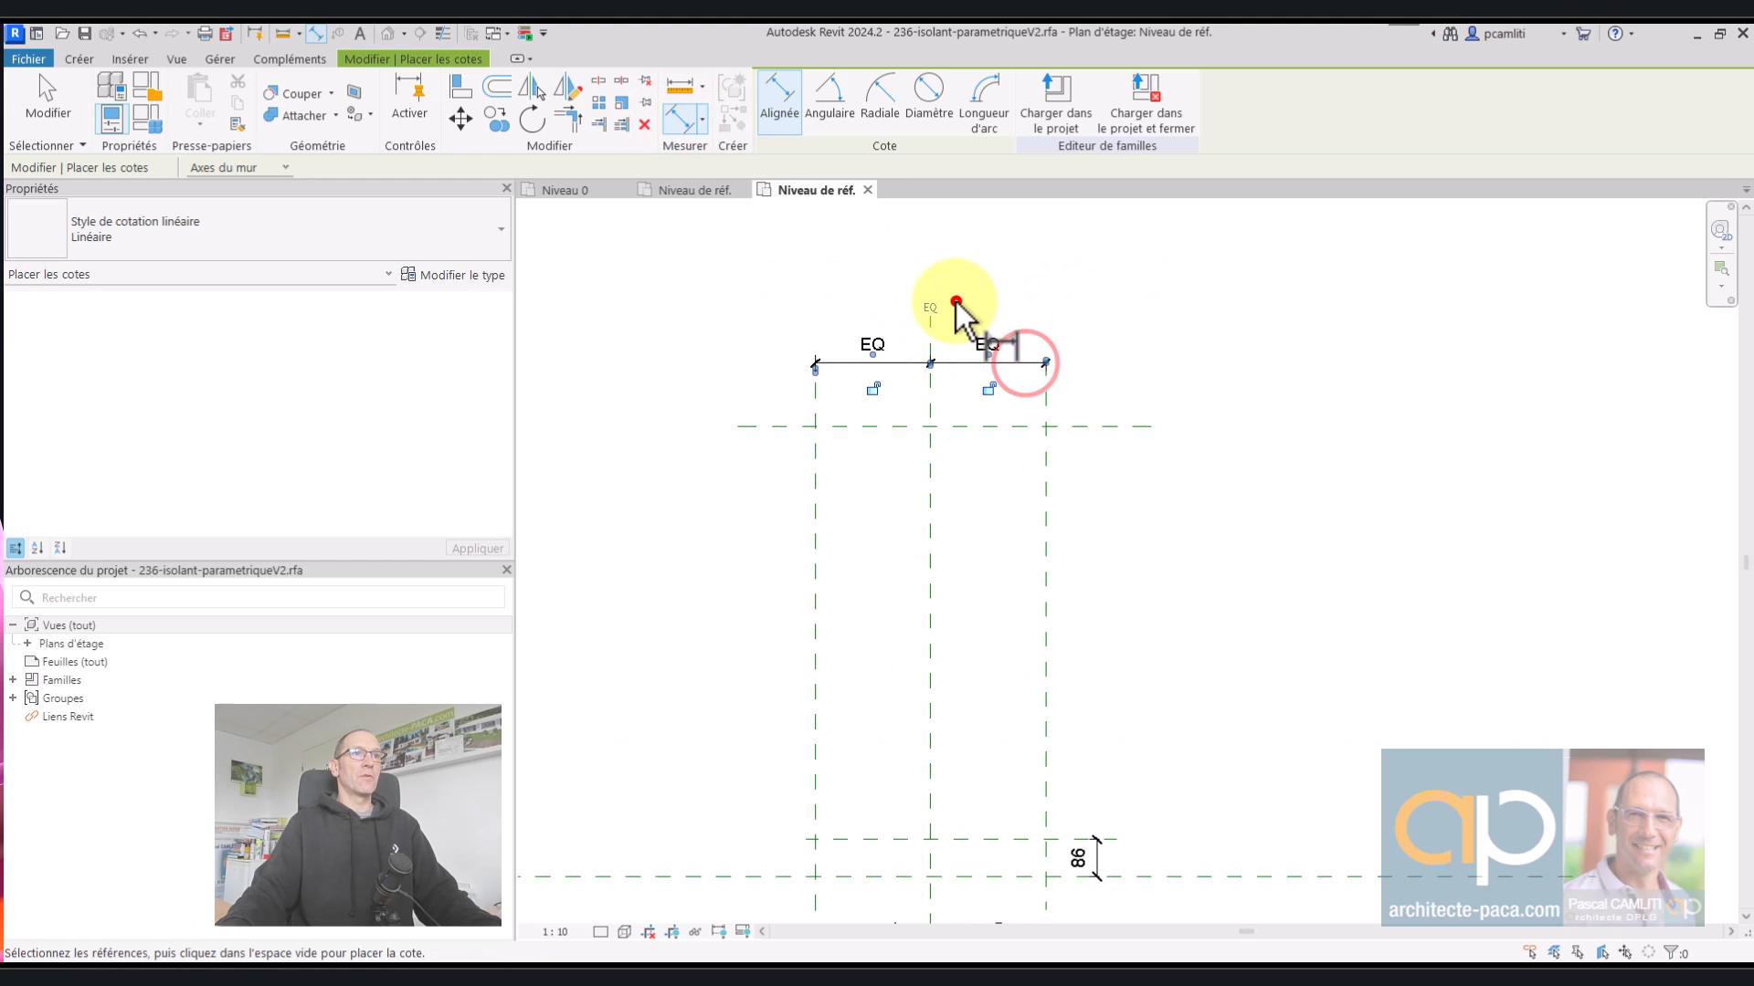
# - Dimension the overall height between the Bas and Haut reference planes
pyautogui.moveTo(941, 874); pyautogui.dragTo(959, 674, button='middle')
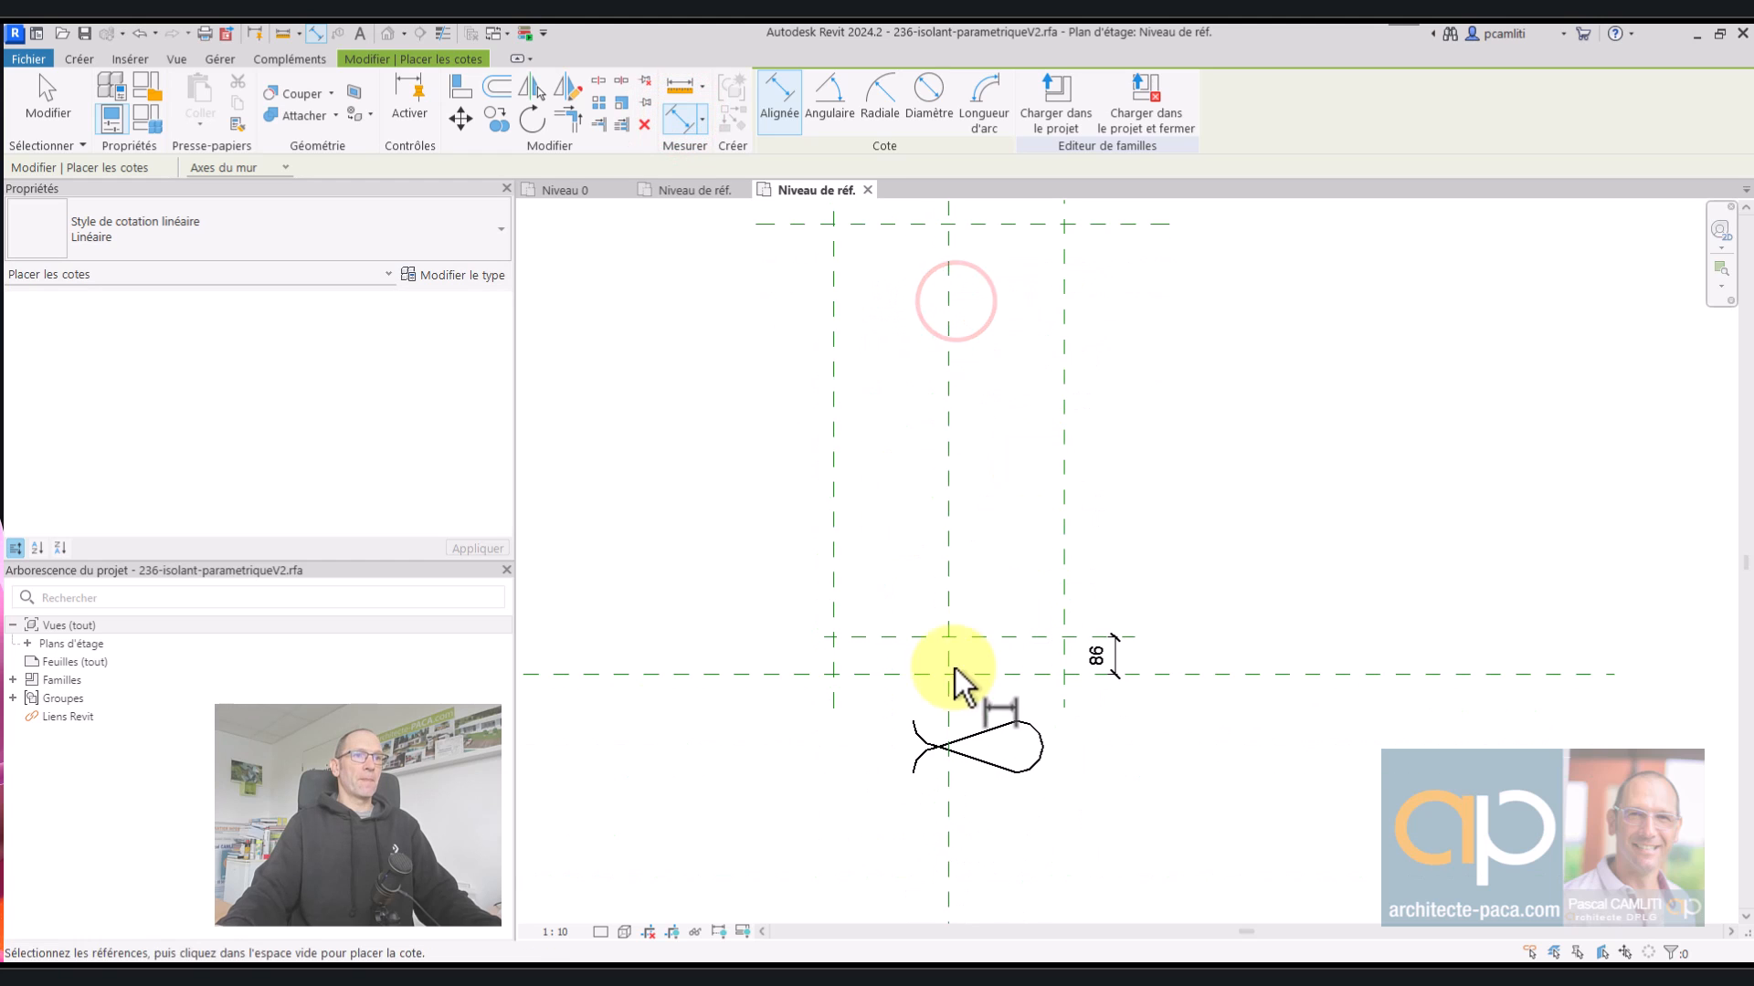
pyautogui.scroll(-2, 1028, 680)
pyautogui.click(1022, 675)
pyautogui.click(1114, 335)
pyautogui.click(1136, 393)
pyautogui.press('Escape')
pyautogui.press('Escape')
pyautogui.moveTo(1204, 519); pyautogui.dragTo(1241, 625, button='middle')
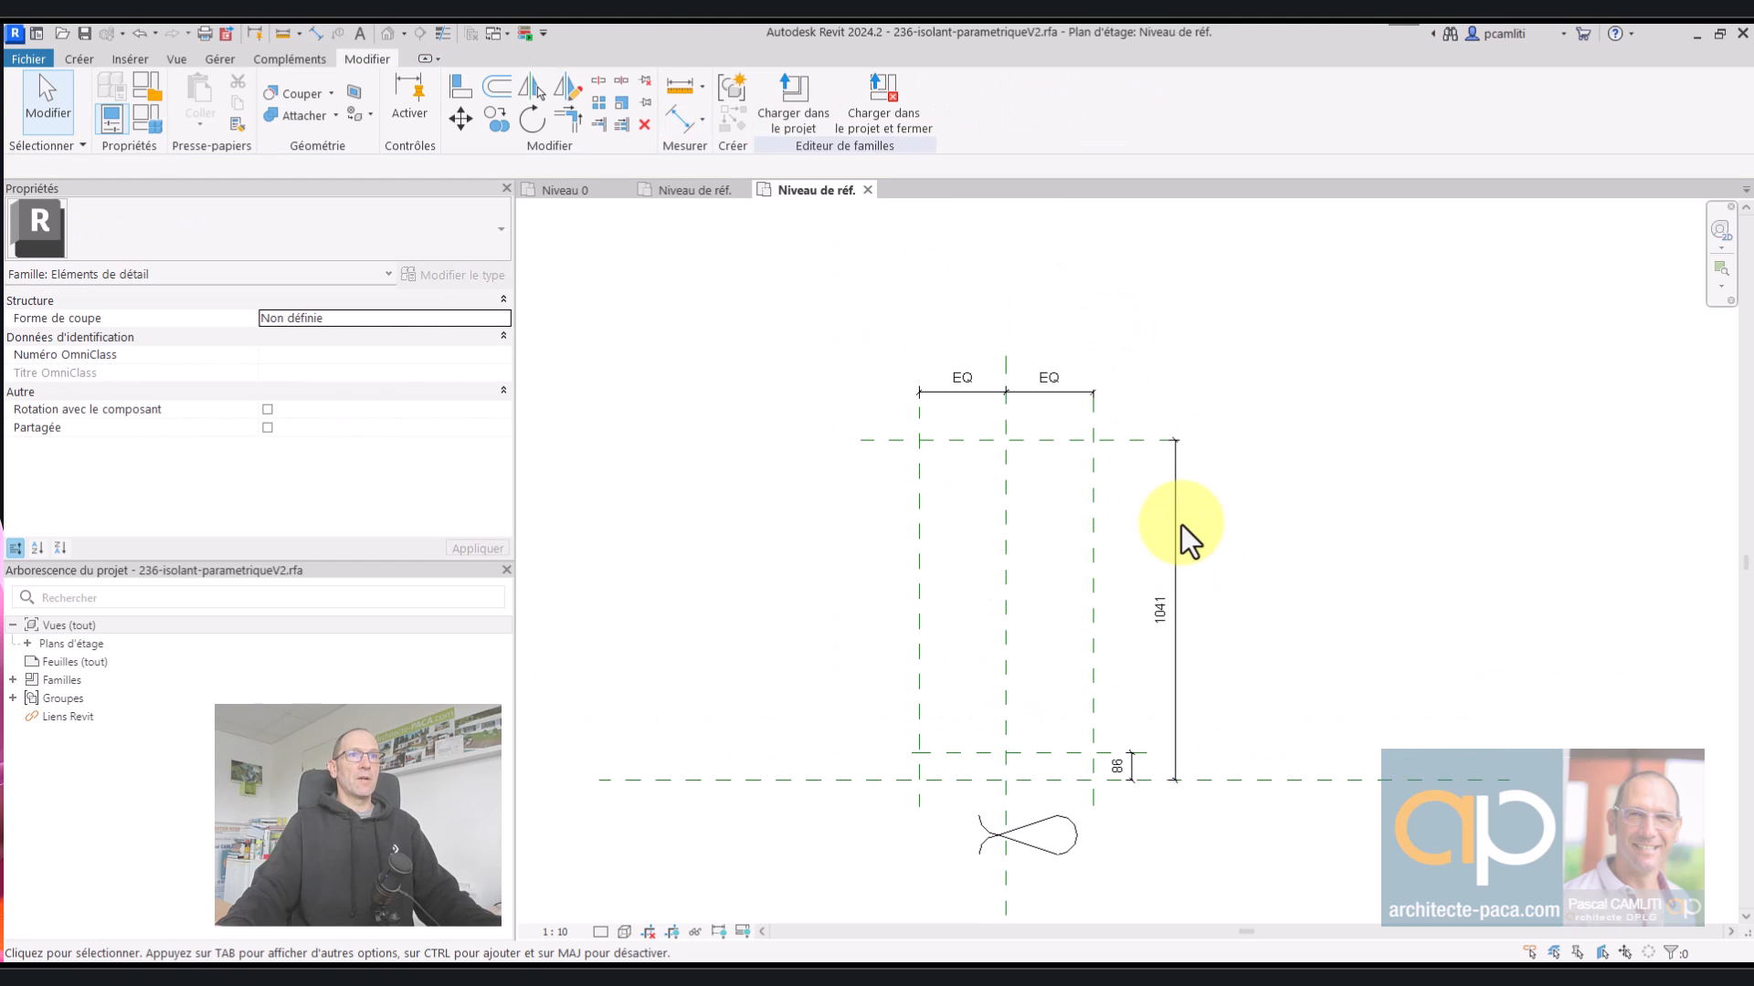
pyautogui.click(1180, 525)
pyautogui.click(924, 101)
pyautogui.click(923, 100)
pyautogui.press('Escape')
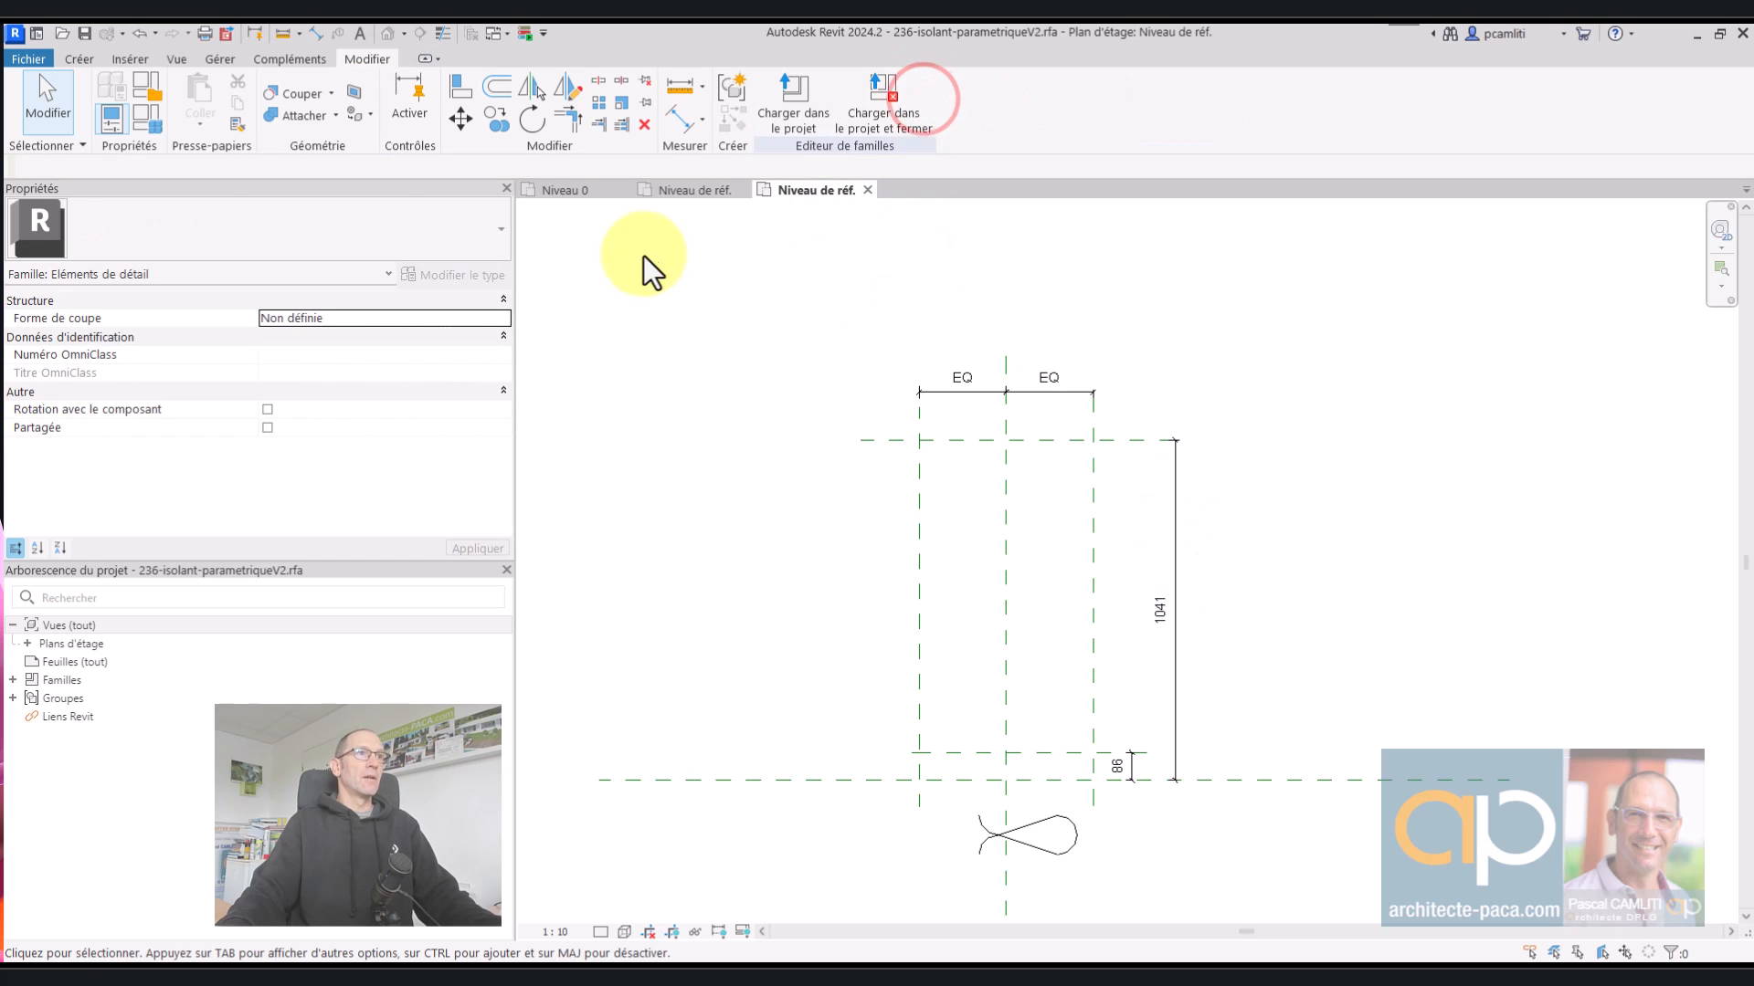
# - In 236-isolant-parametrique.rfa, move the Longueur dimension farther from the insulation and inspect the Longueur parameter's properties without changing them
pyautogui.click(690, 190)
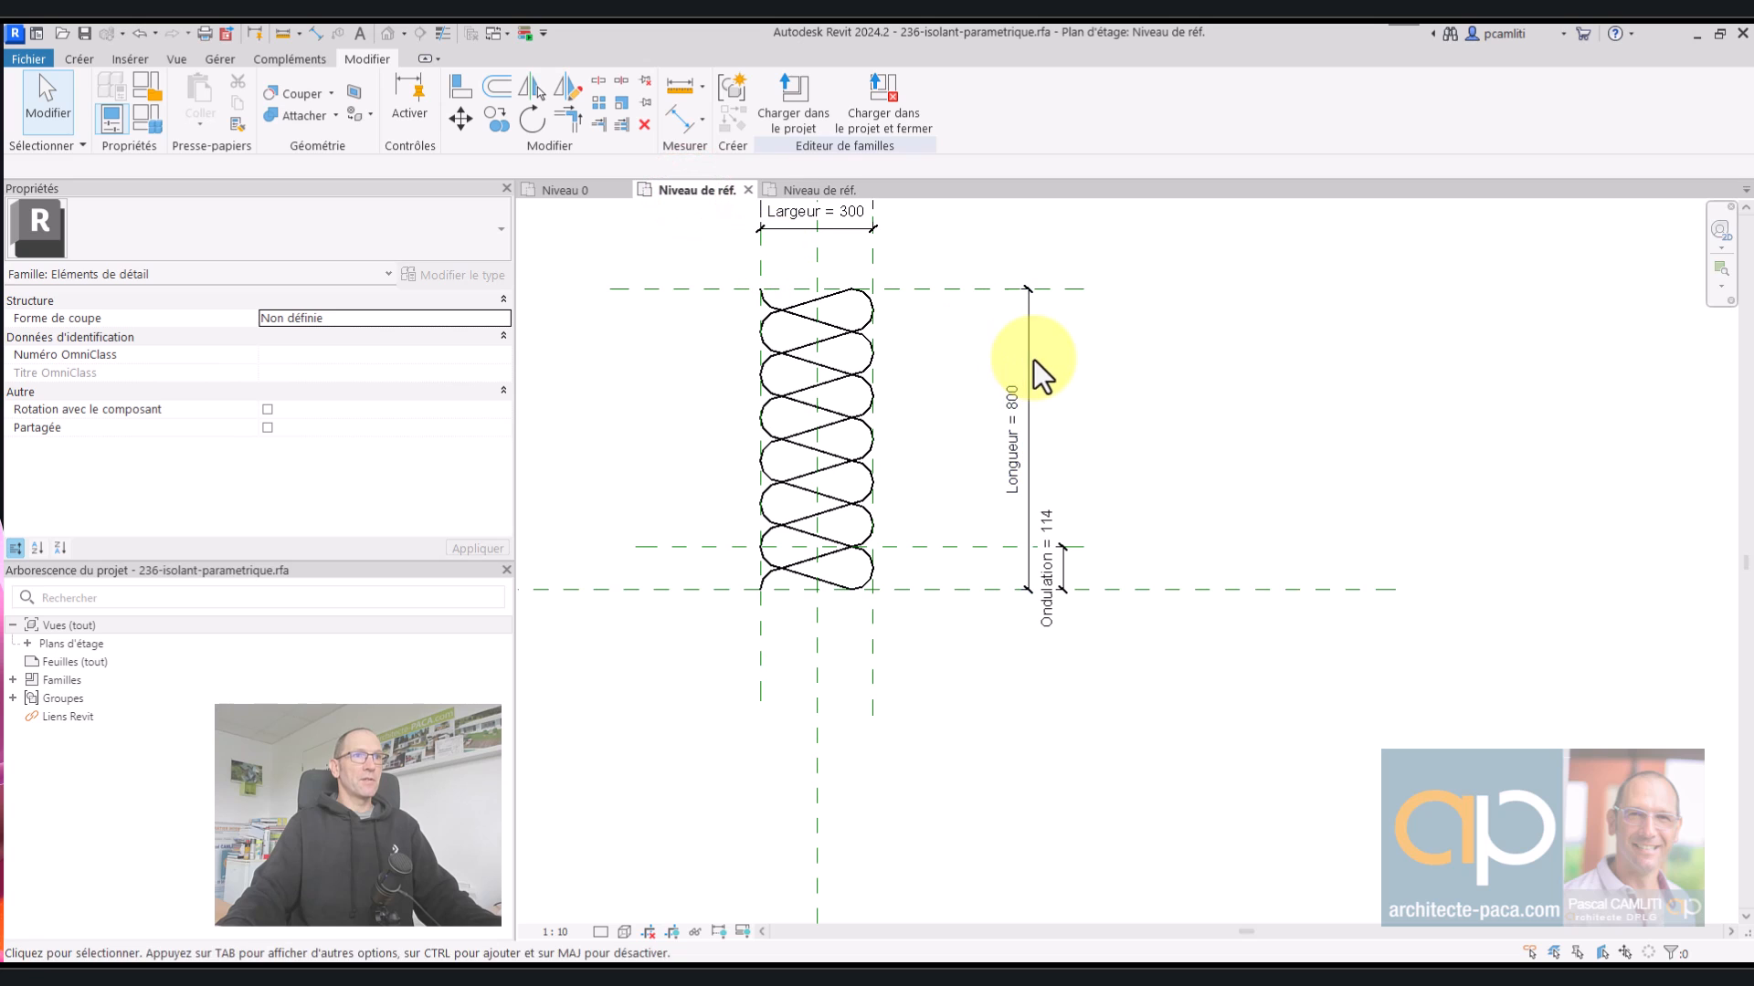
pyautogui.moveTo(1030, 358); pyautogui.dragTo(1108, 364)
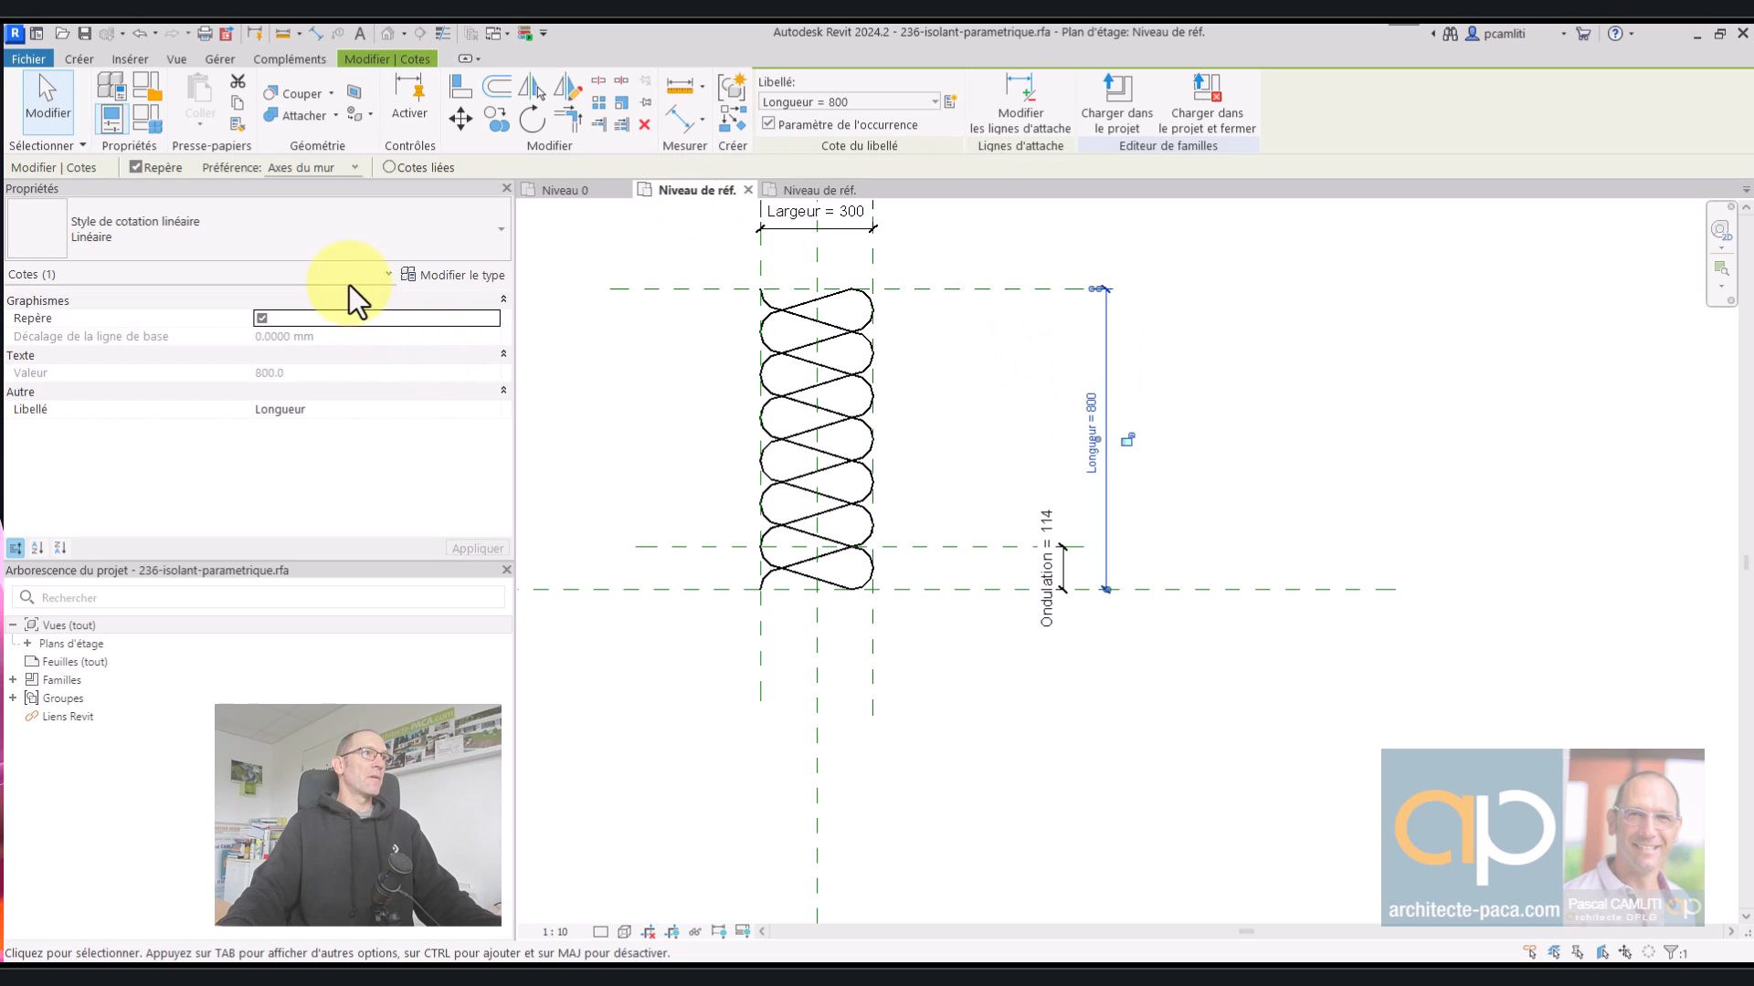
pyautogui.click(144, 119)
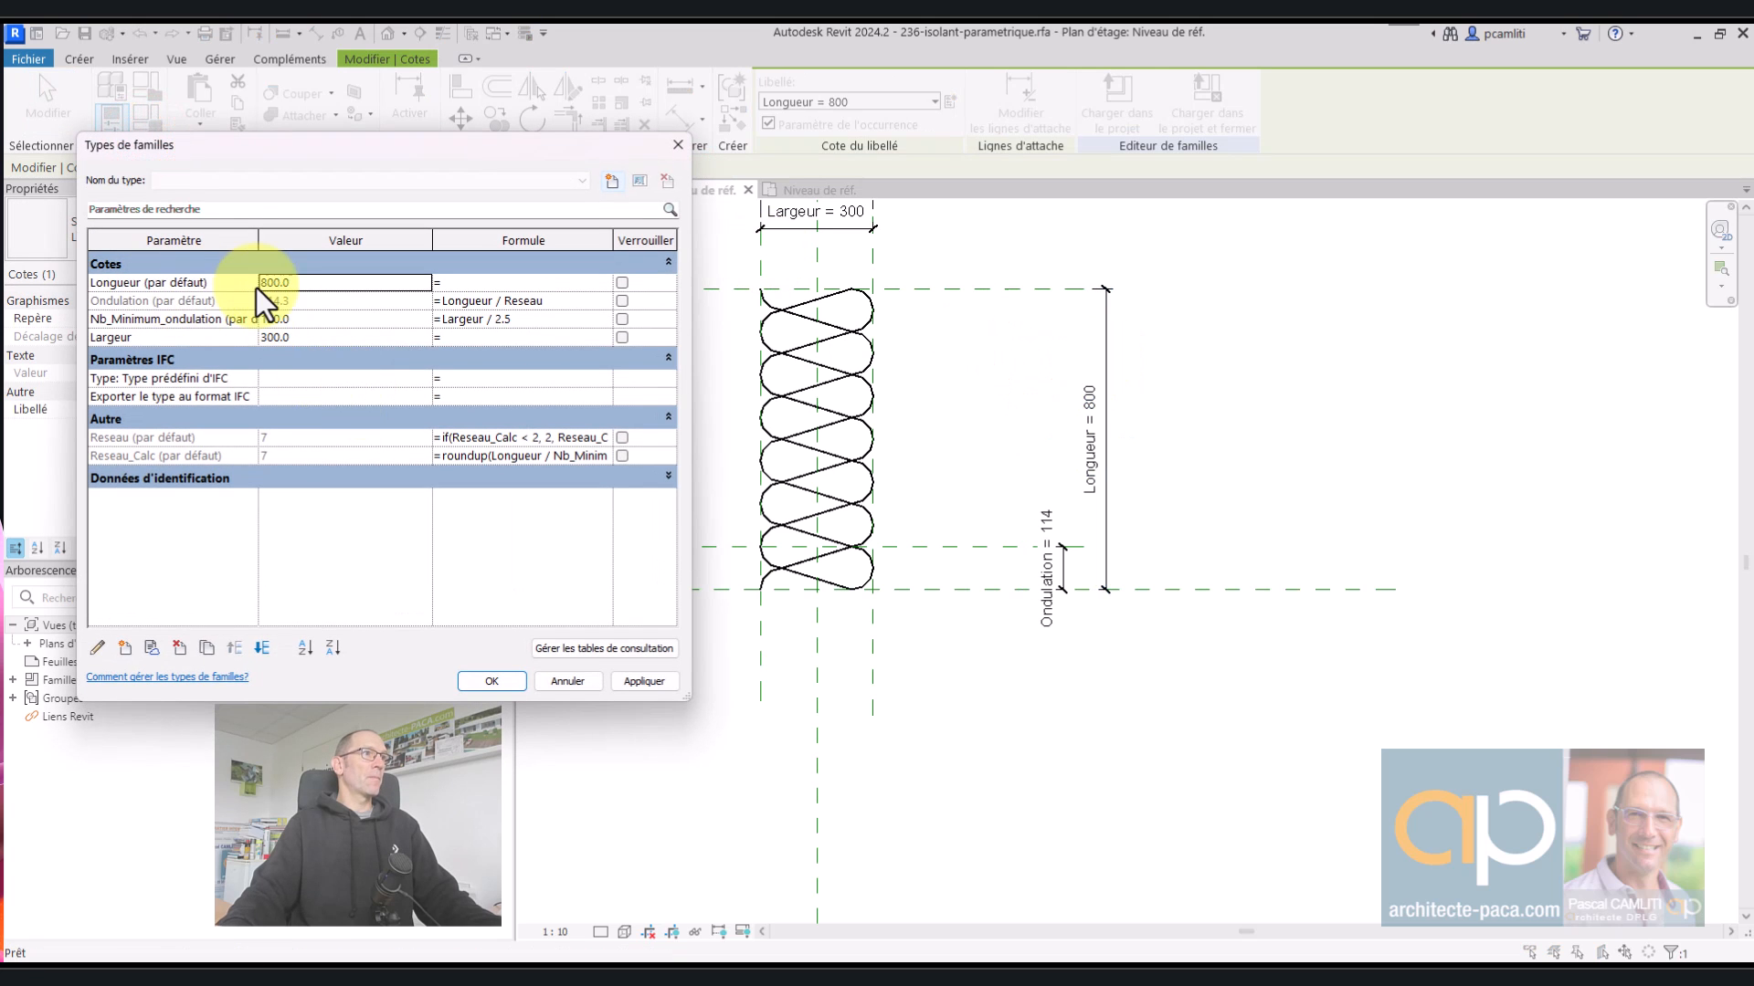
pyautogui.click(234, 284)
pyautogui.click(99, 649)
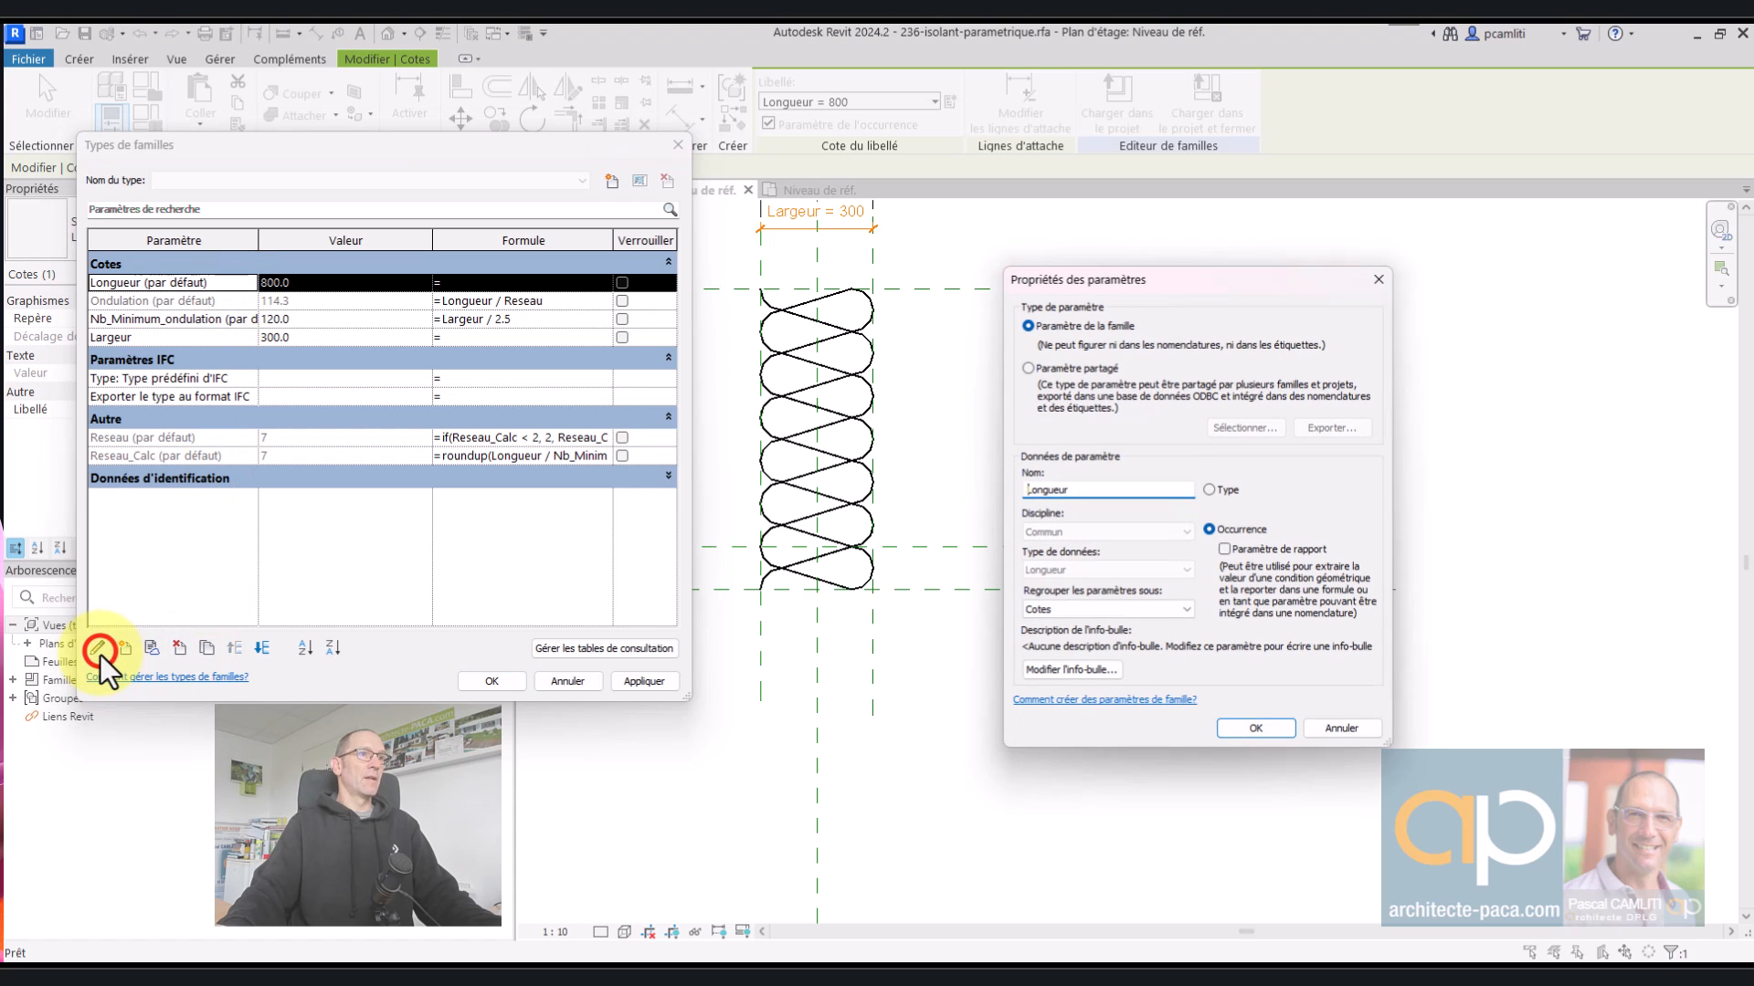
pyautogui.click(1334, 726)
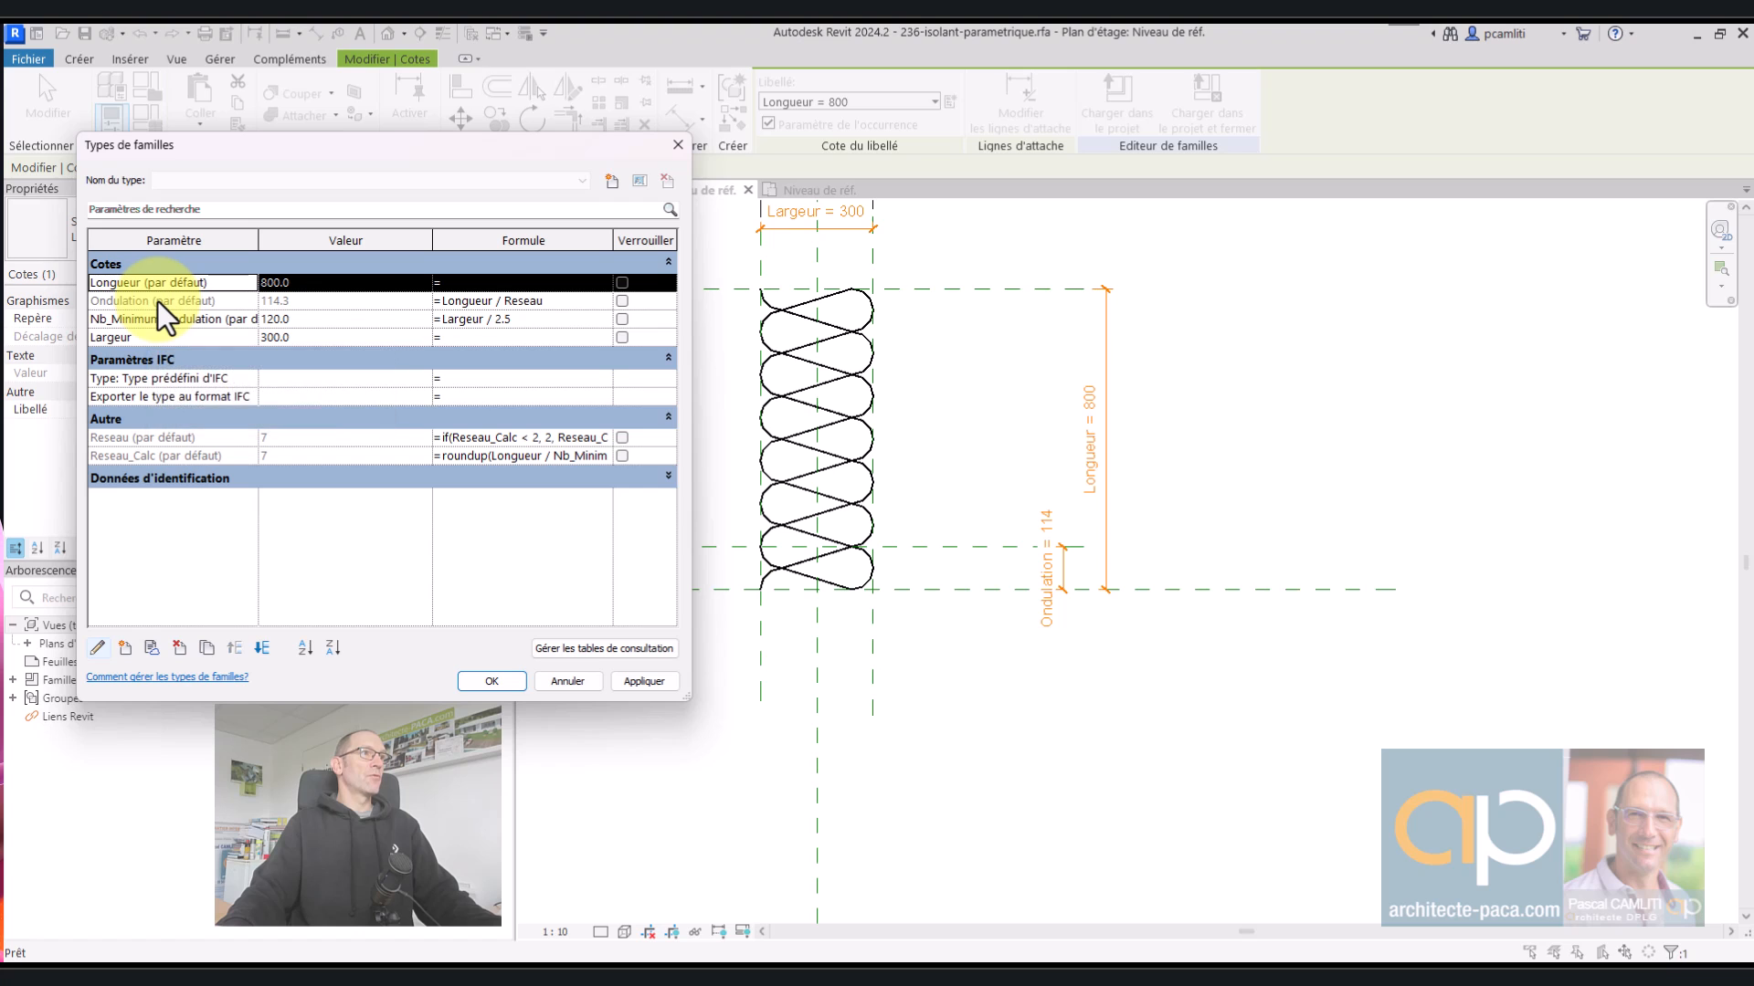
# - Widen the family types table to examine the formulas for Ondulation, Nb_Minimum_ondulation, Reseau and Reseau_Calc, and leave without changes
pyautogui.moveTo(260, 243); pyautogui.dragTo(311, 248)
pyautogui.moveTo(690, 702); pyautogui.dragTo(744, 721)
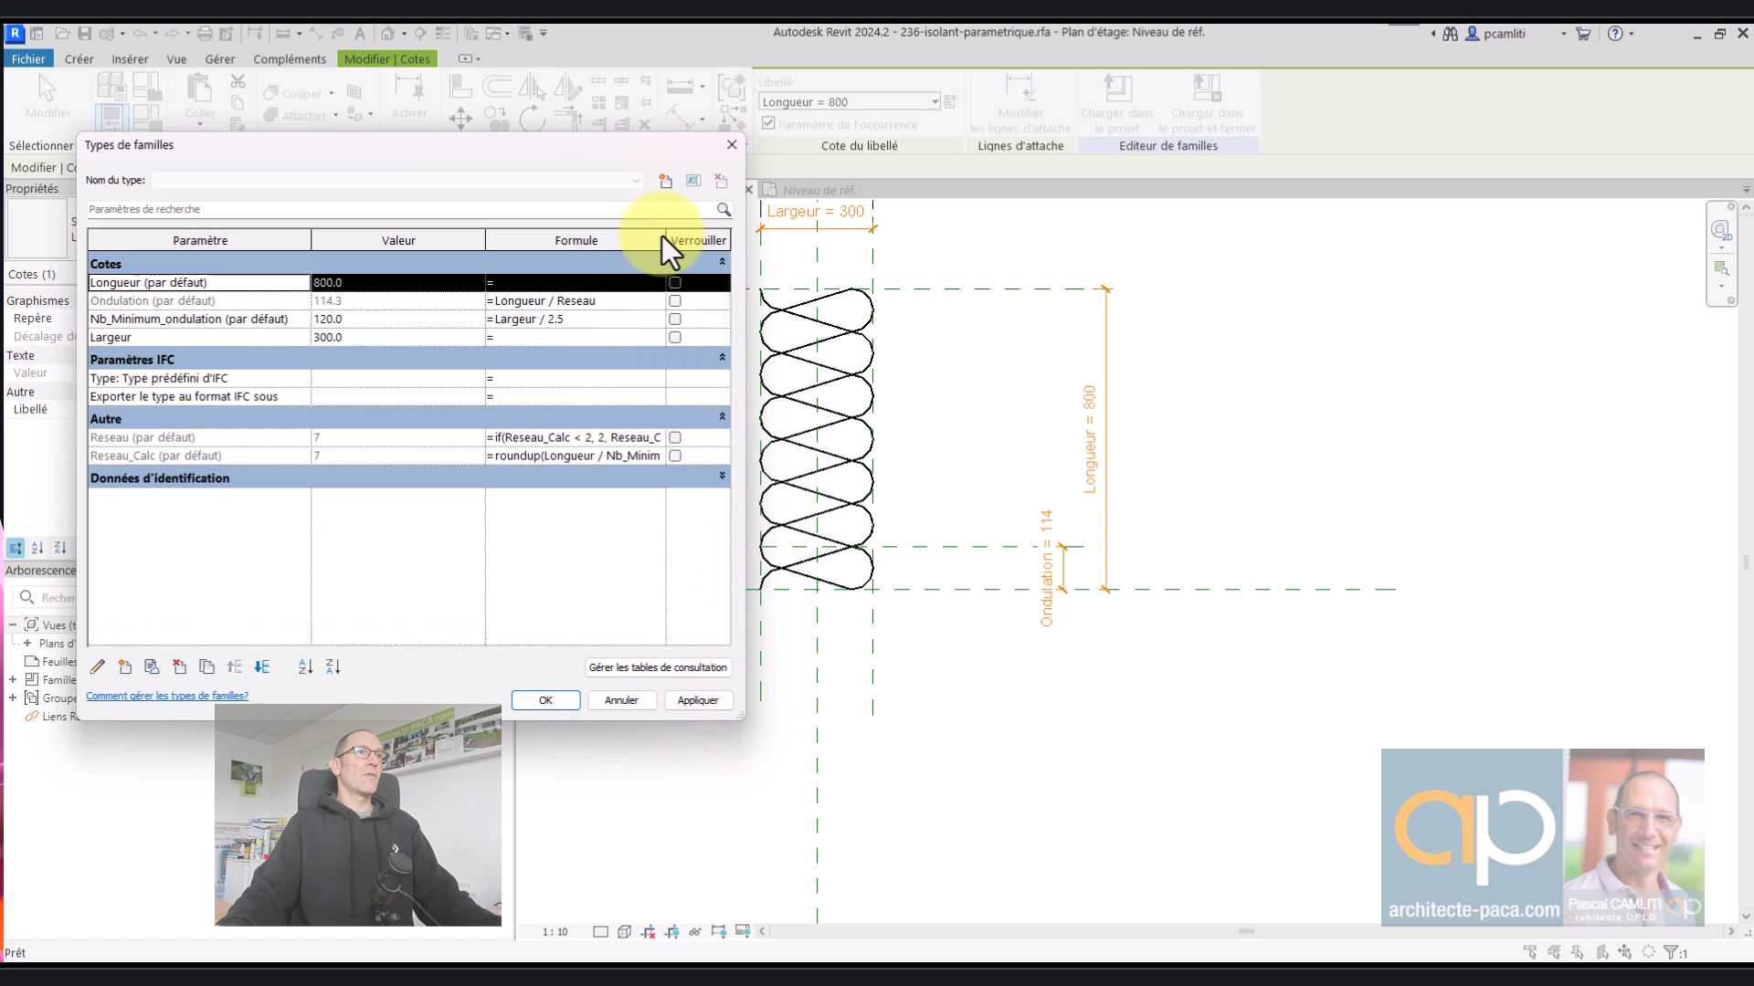
pyautogui.moveTo(667, 243); pyautogui.dragTo(690, 243)
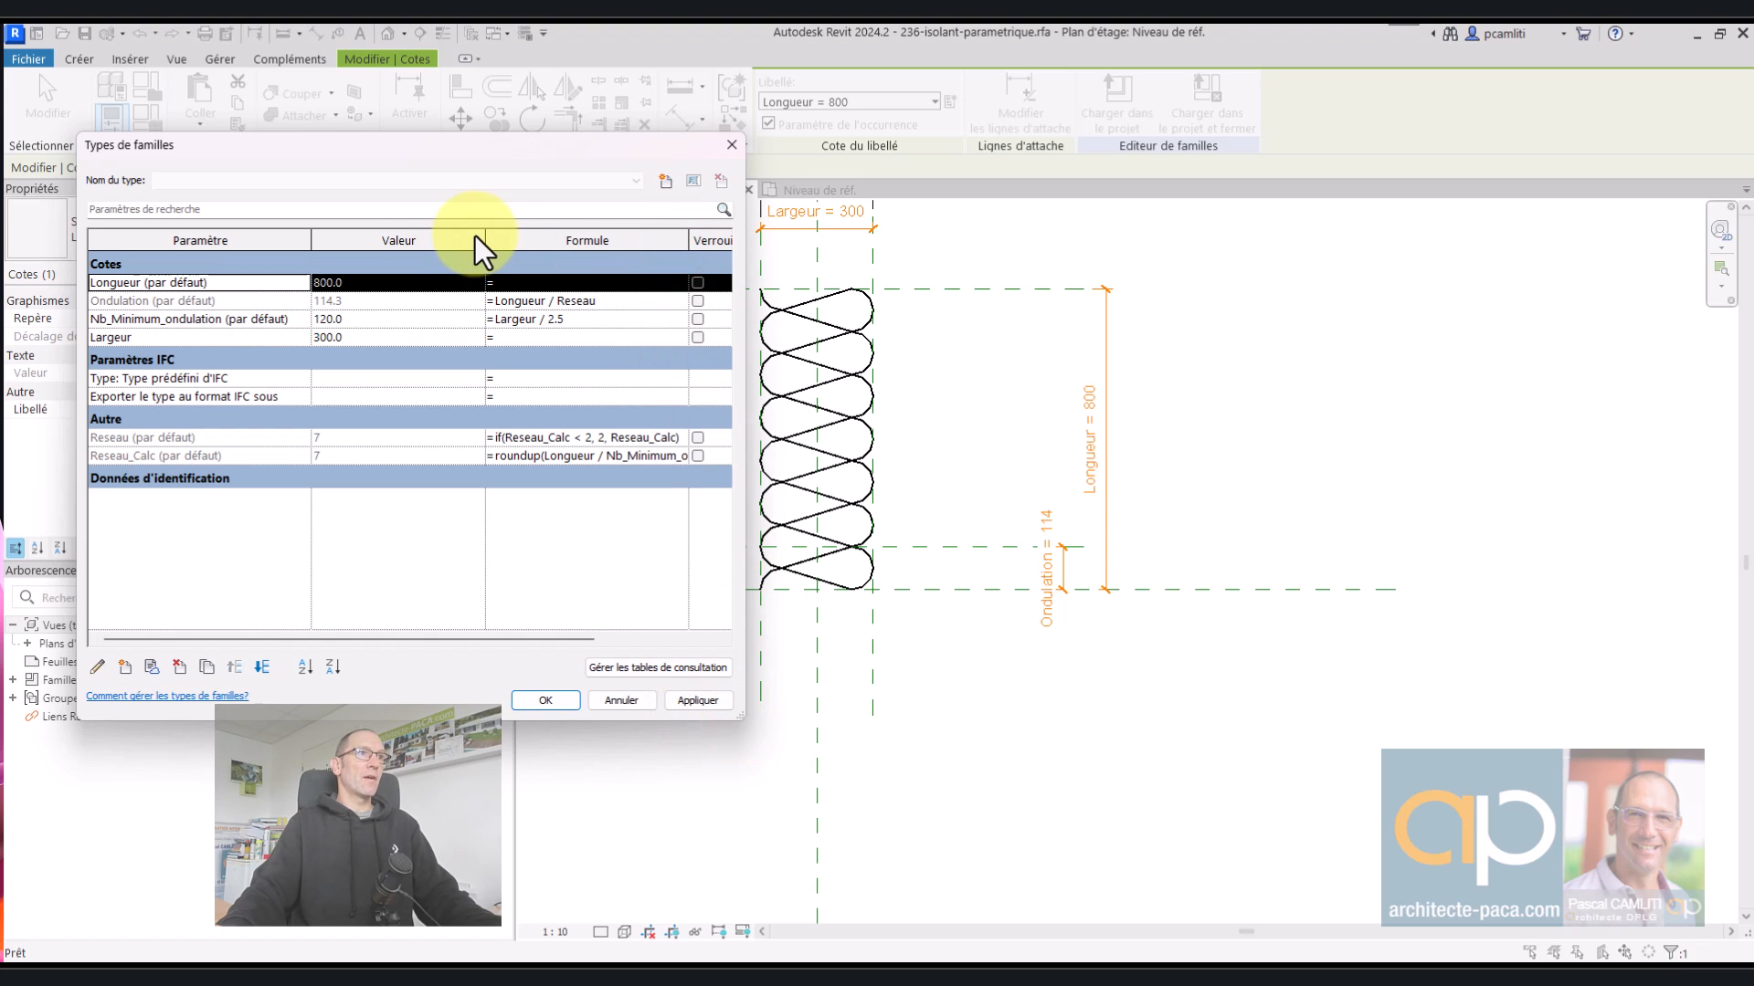
pyautogui.moveTo(485, 238); pyautogui.dragTo(434, 243)
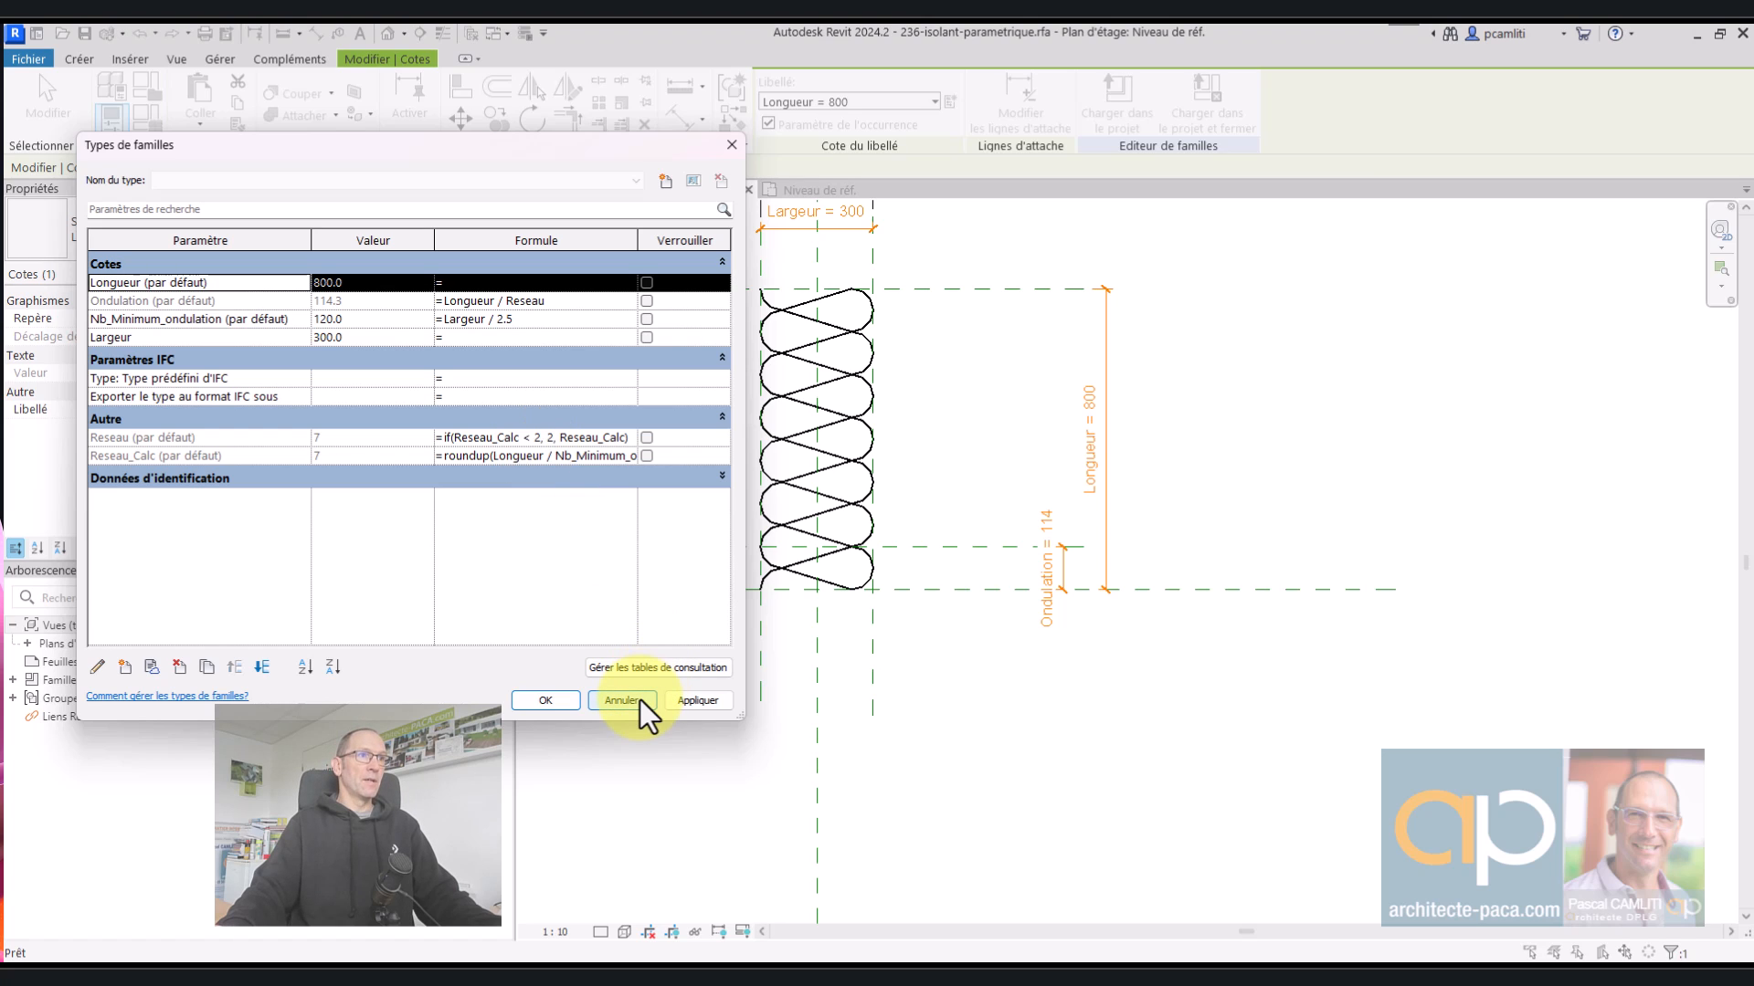
pyautogui.moveTo(639, 237); pyautogui.dragTo(691, 252)
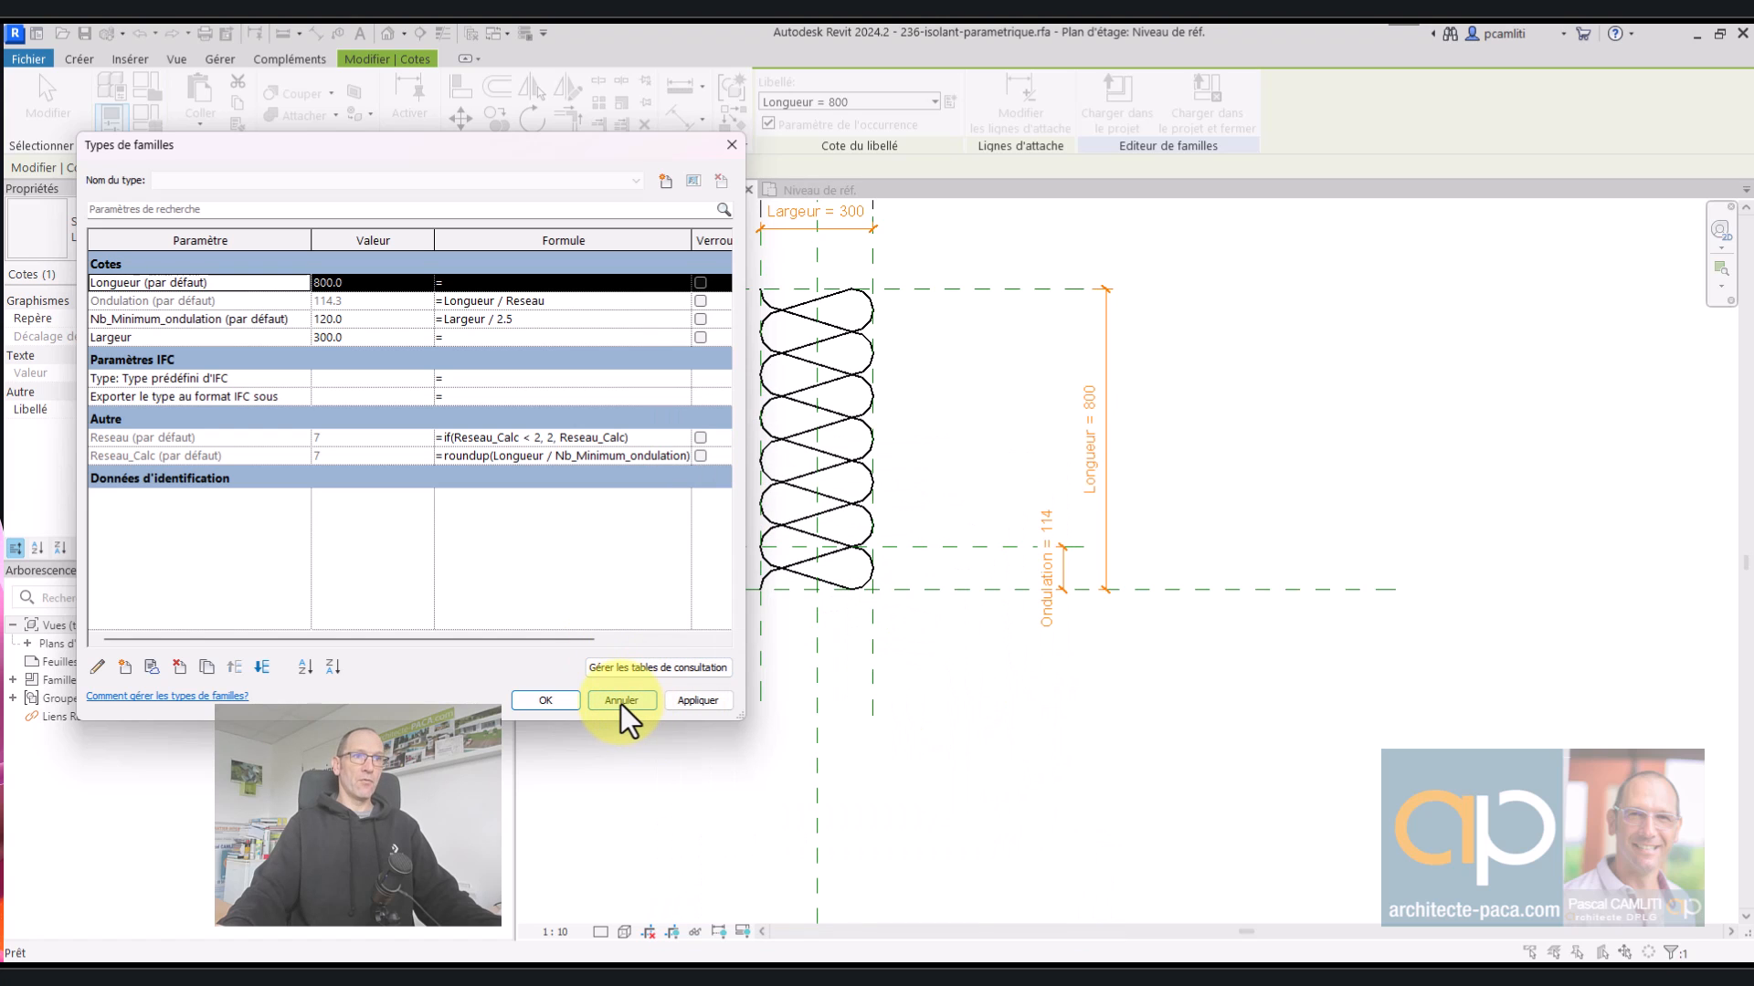
pyautogui.click(621, 701)
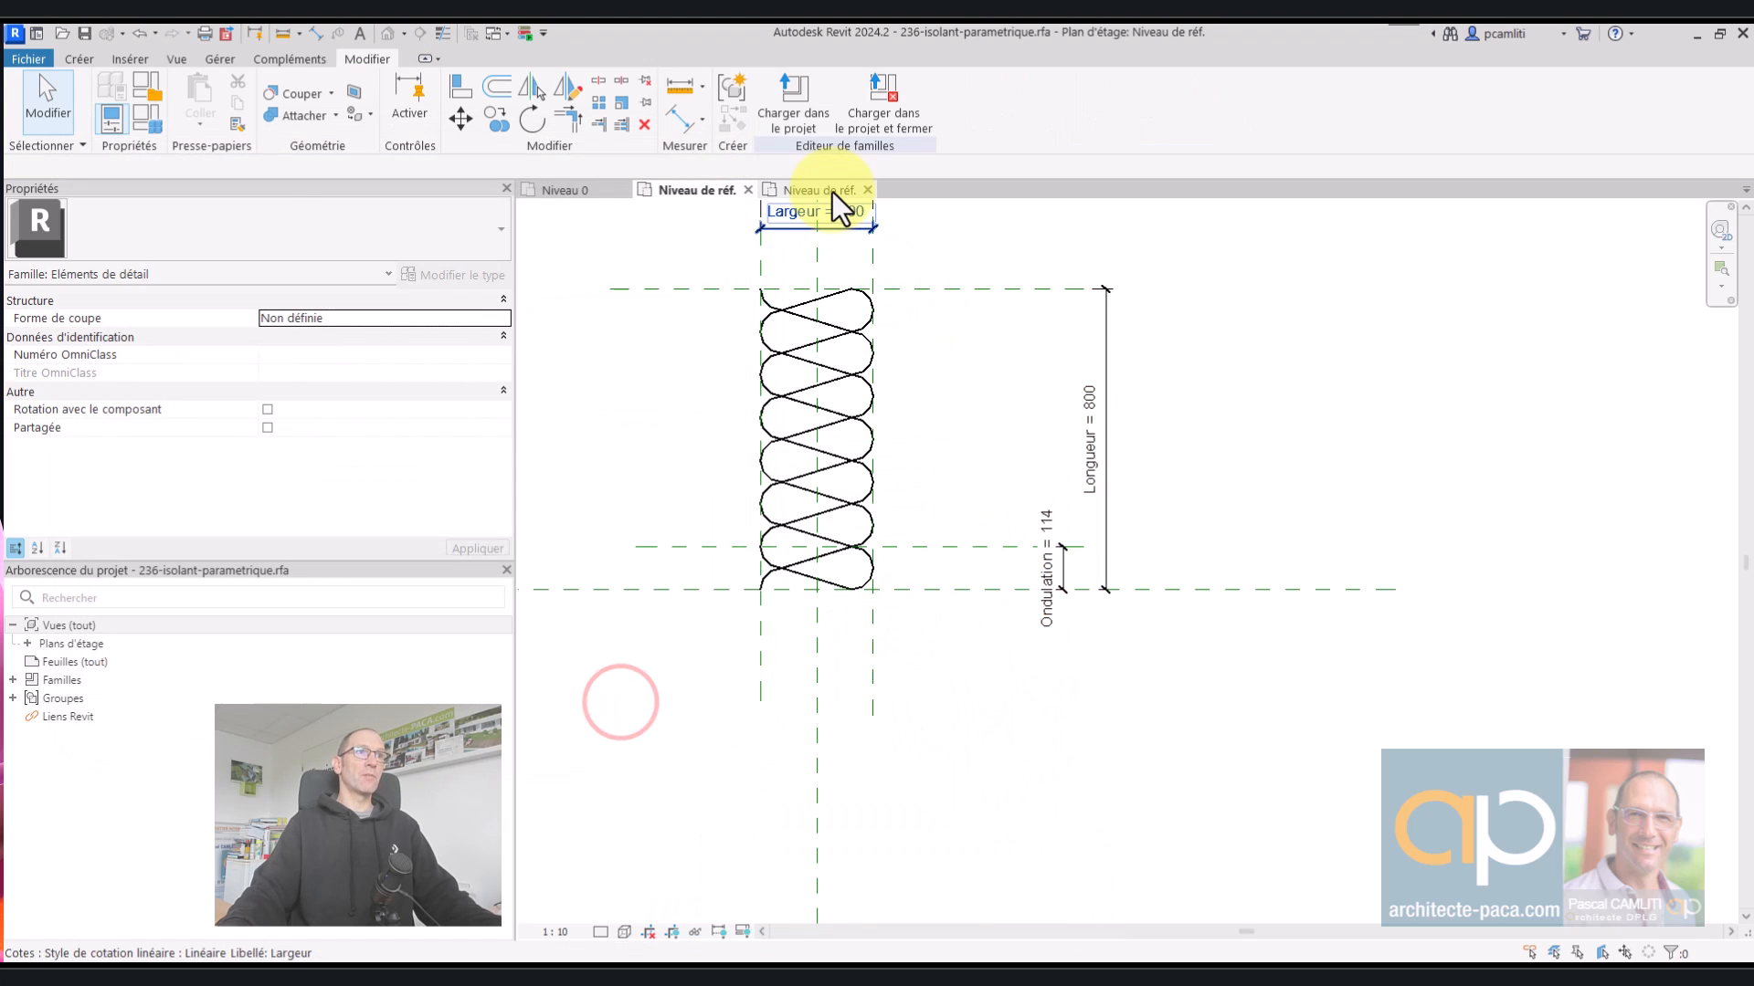
pyautogui.click(831, 190)
pyautogui.moveTo(1098, 485); pyautogui.dragTo(1065, 449, button='middle')
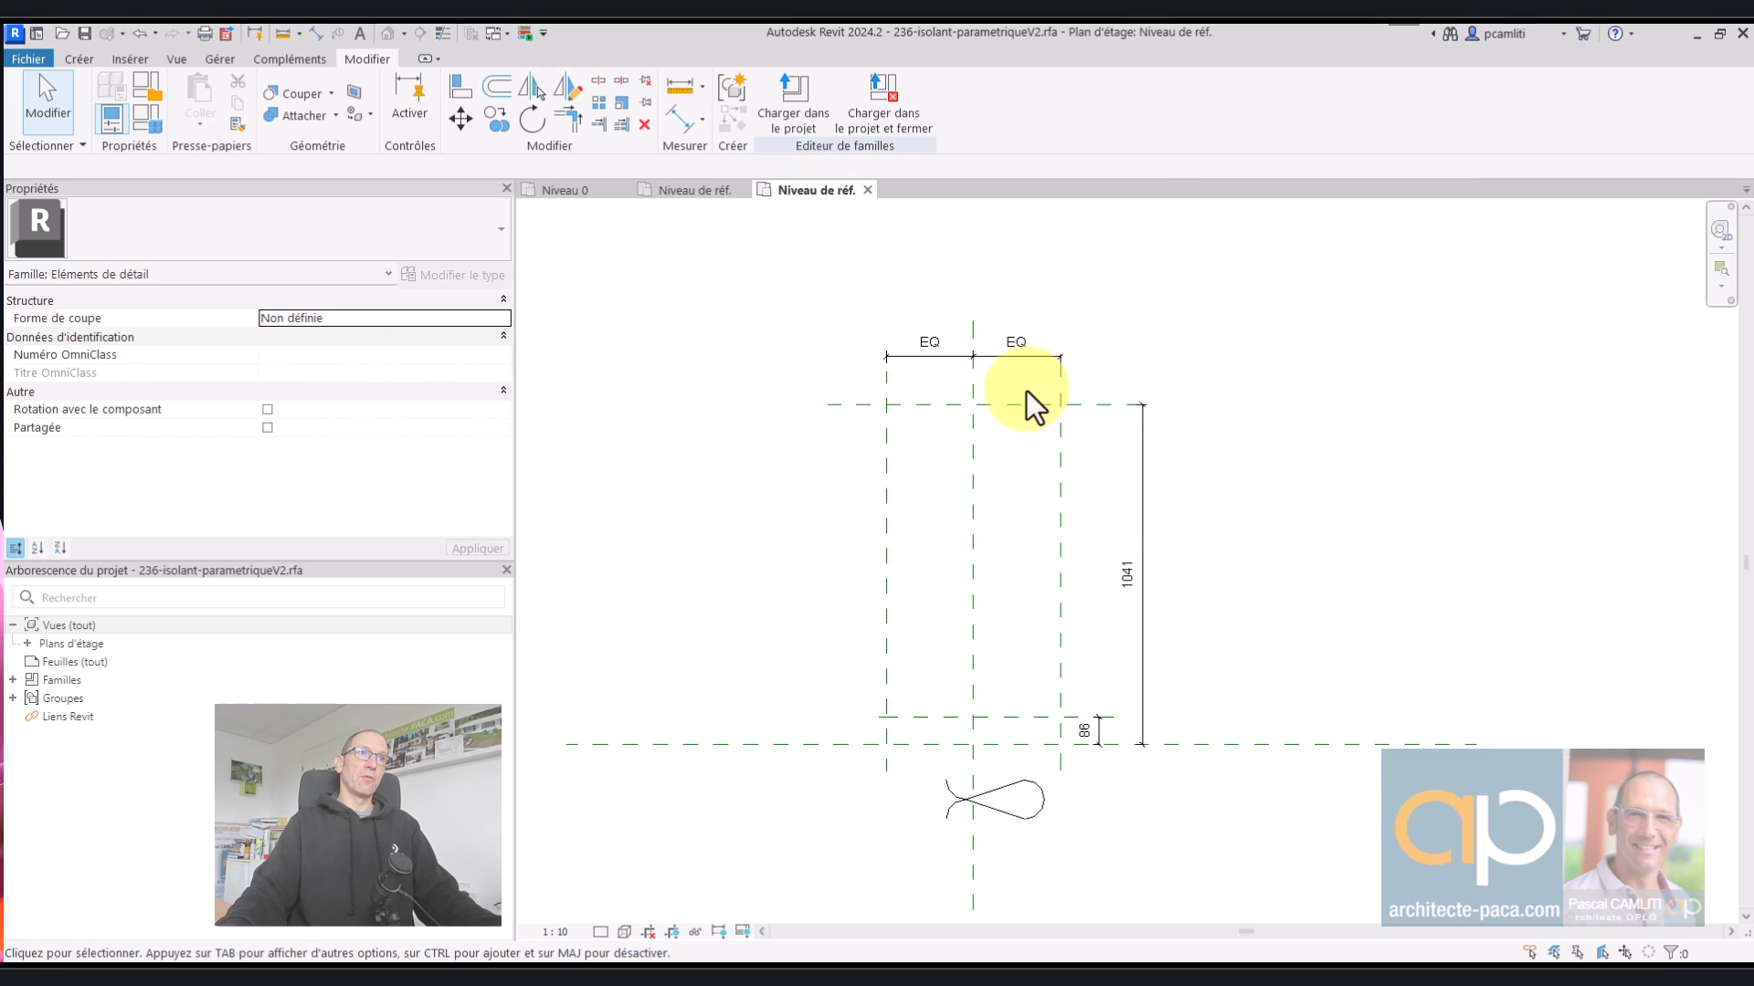
pyautogui.click(703, 193)
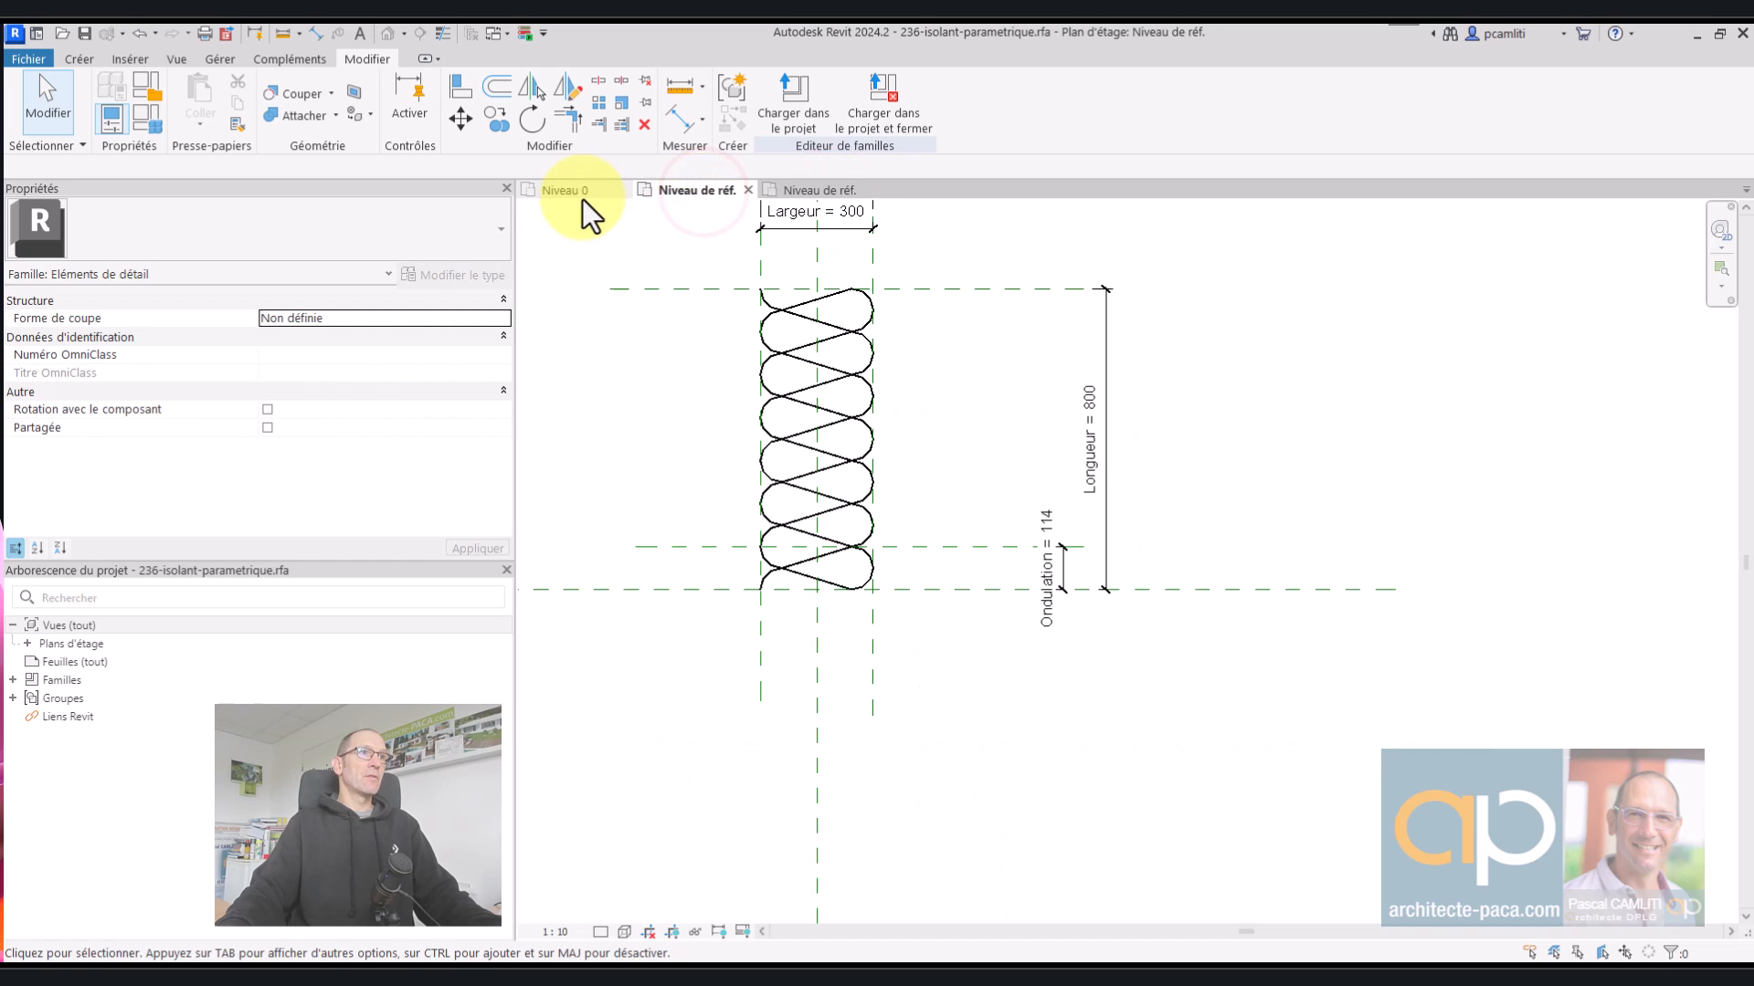
pyautogui.click(582, 195)
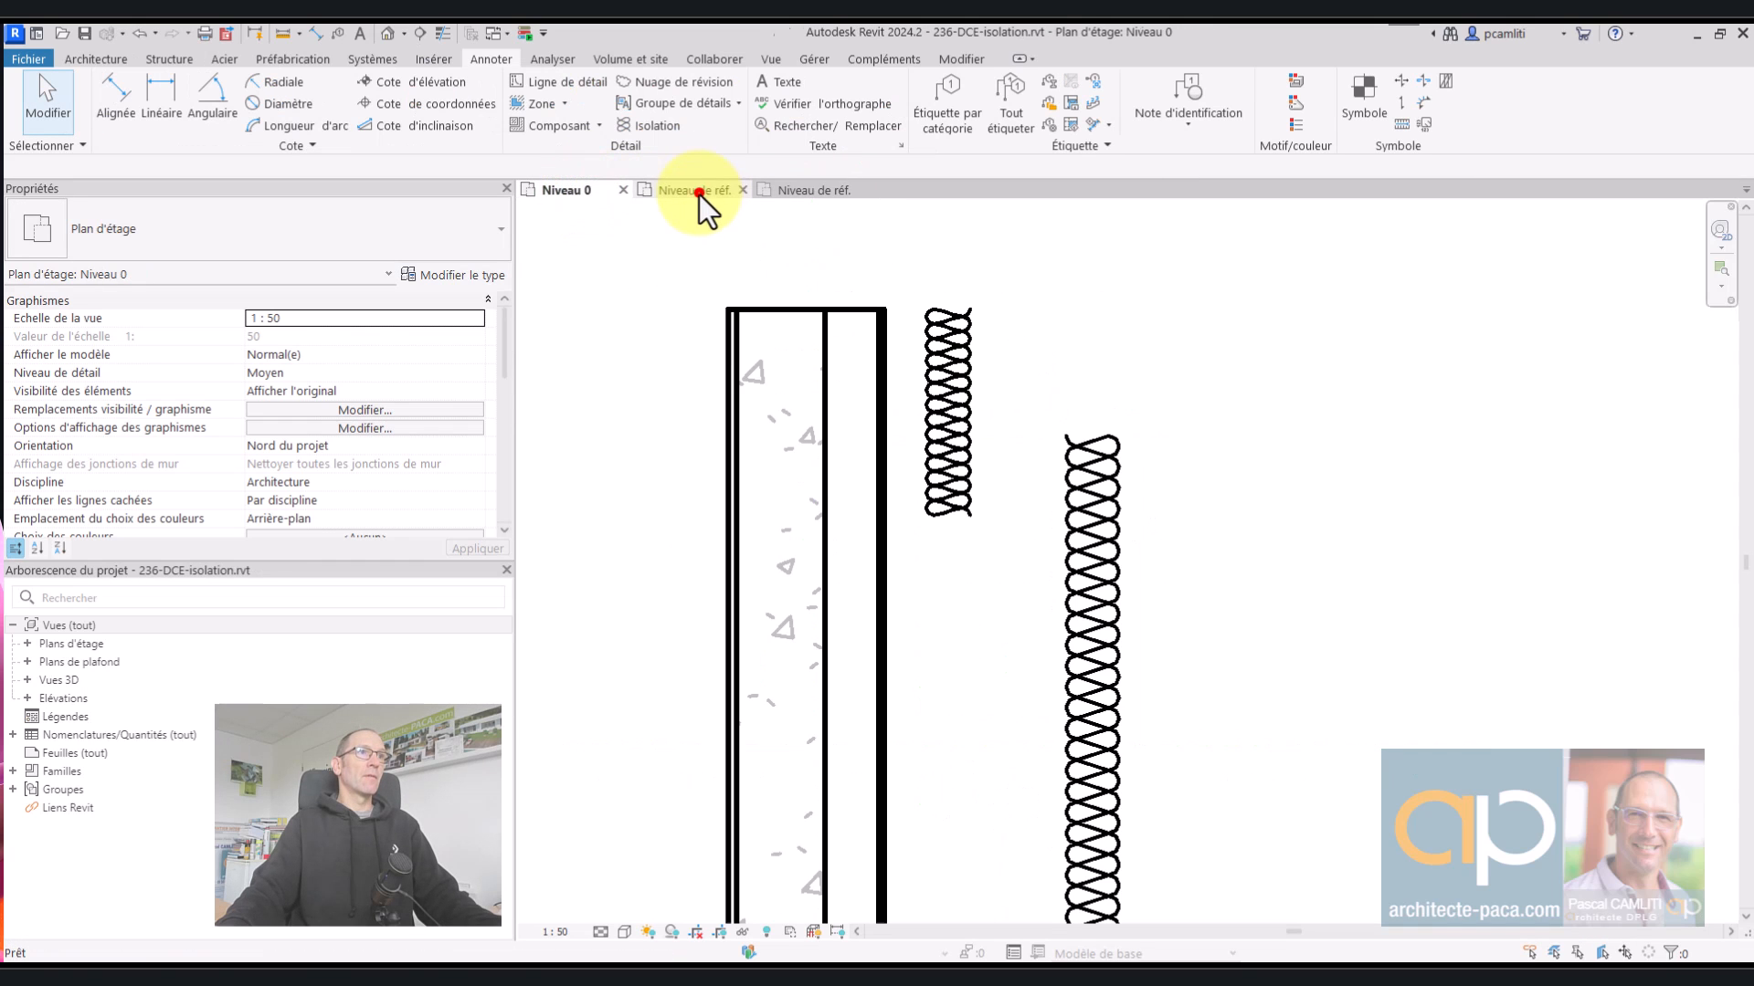
pyautogui.click(699, 195)
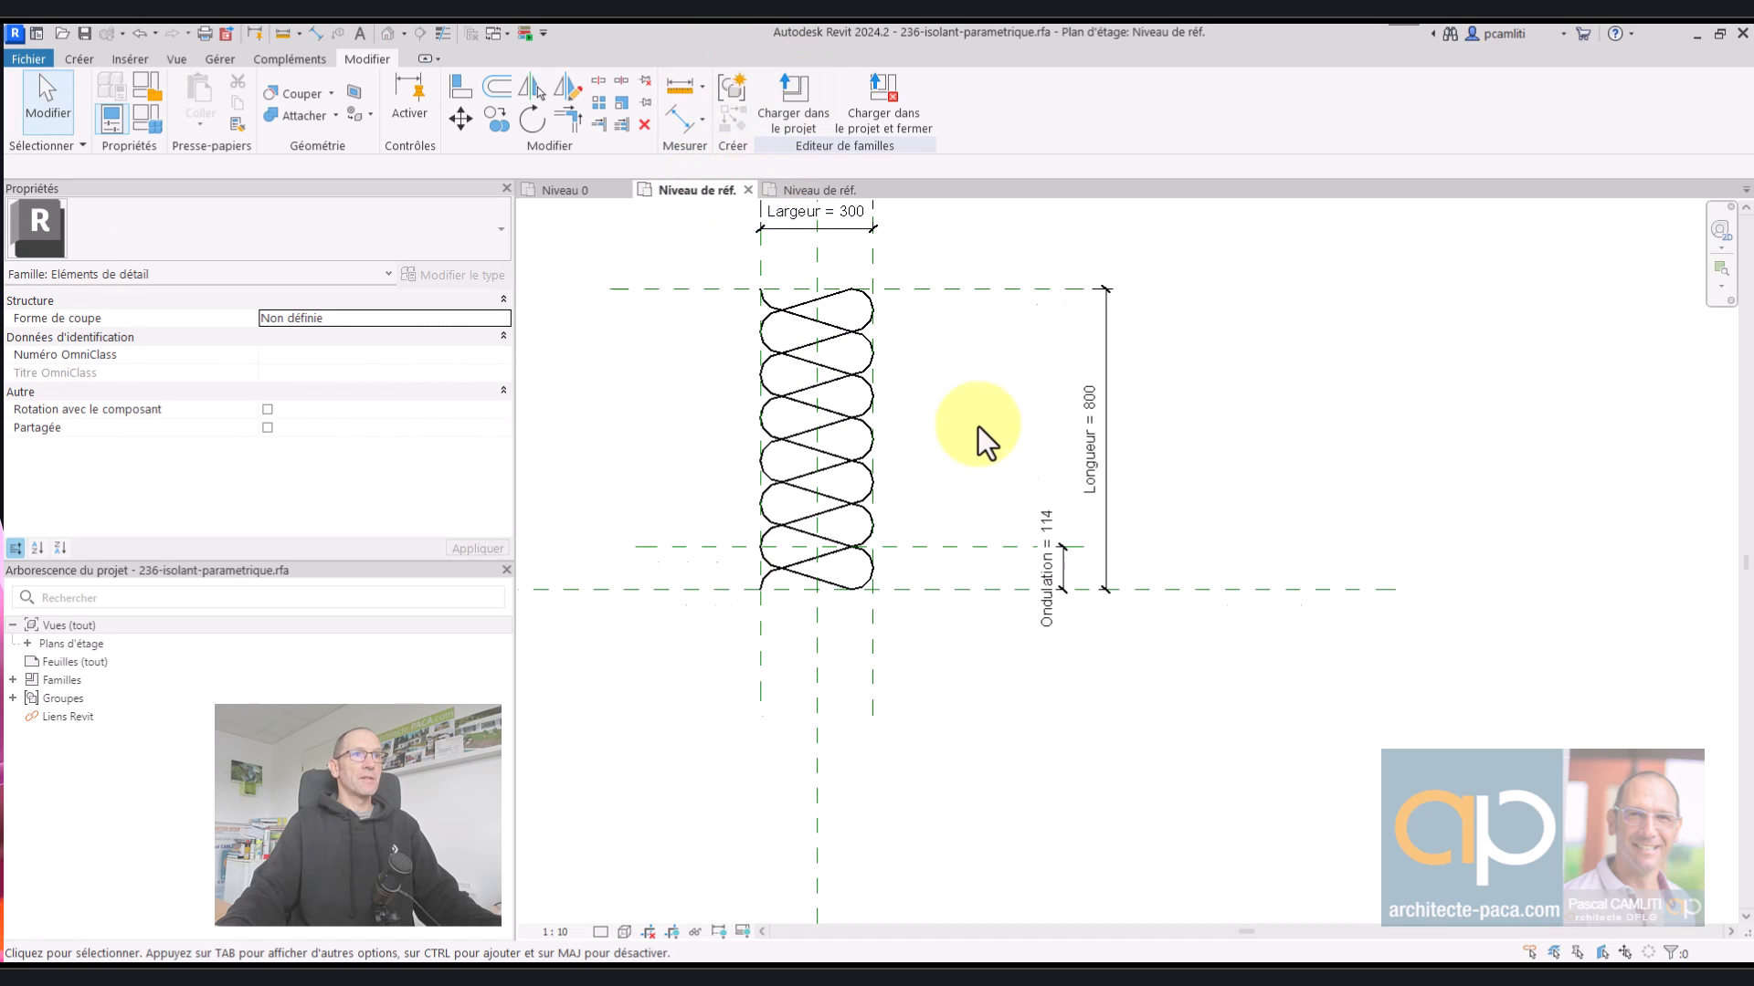
# - Float the 236-isolant-parametrique.rfa view as a separate window beside the 236-isolant-parametriqueV2.rfa view for comparison
pyautogui.moveTo(978, 421); pyautogui.dragTo(930, 509, button='middle')
pyautogui.moveTo(715, 187); pyautogui.dragTo(425, 256)
pyautogui.moveTo(742, 245); pyautogui.dragTo(508, 215)
pyautogui.moveTo(1347, 688); pyautogui.dragTo(581, 662)
pyautogui.moveTo(454, 221); pyautogui.dragTo(410, 192)
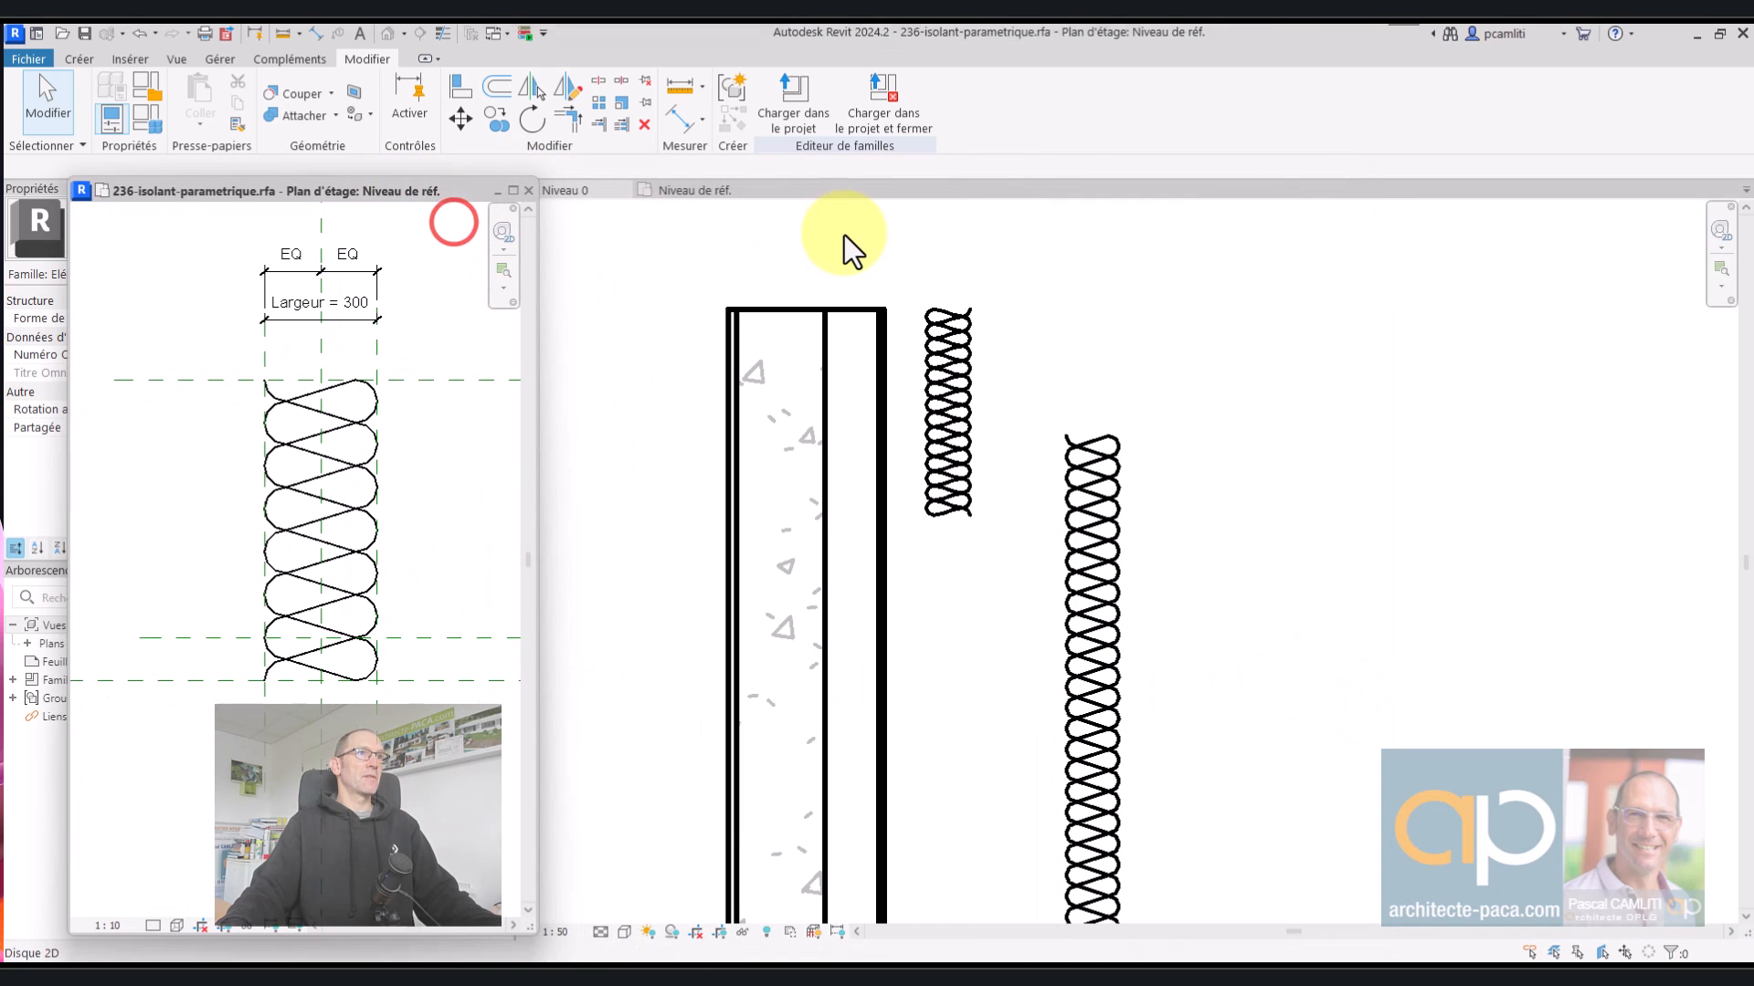
pyautogui.click(841, 233)
pyautogui.click(709, 190)
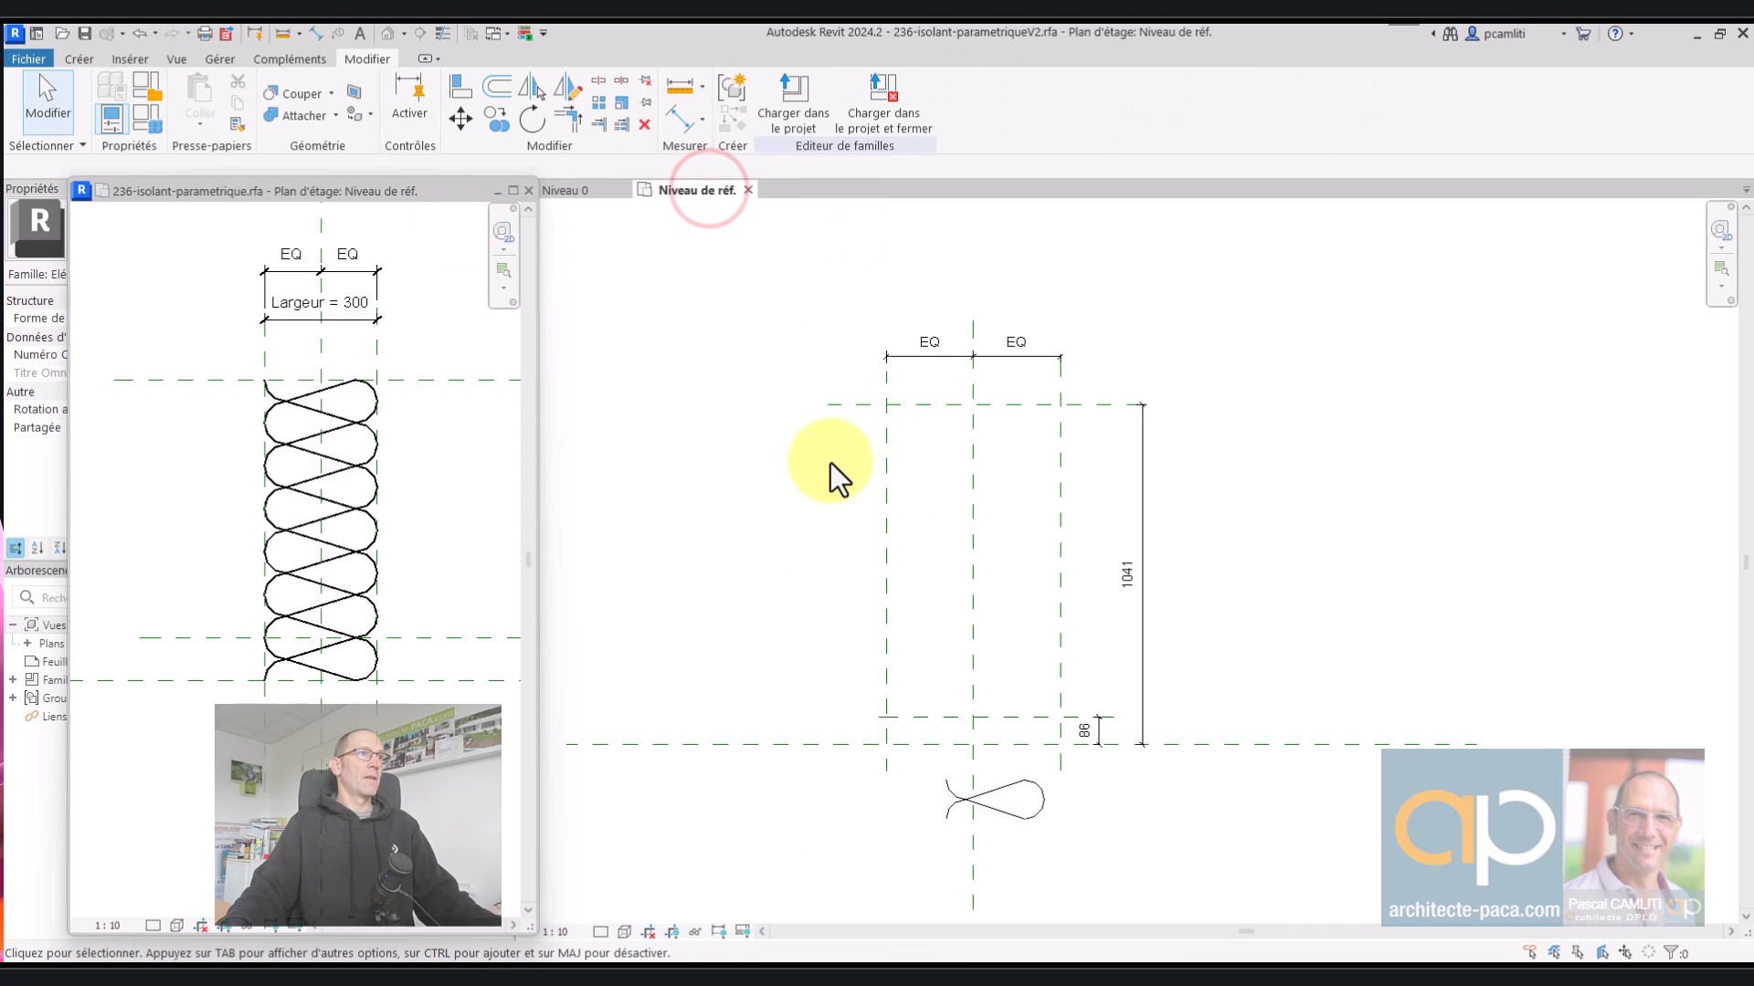
# - Move the Longueur and Ondulation dimensions closer to the insulation in the floating reference view and narrow its window
pyautogui.moveTo(540, 470); pyautogui.dragTo(457, 462)
pyautogui.moveTo(565, 651); pyautogui.dragTo(420, 665)
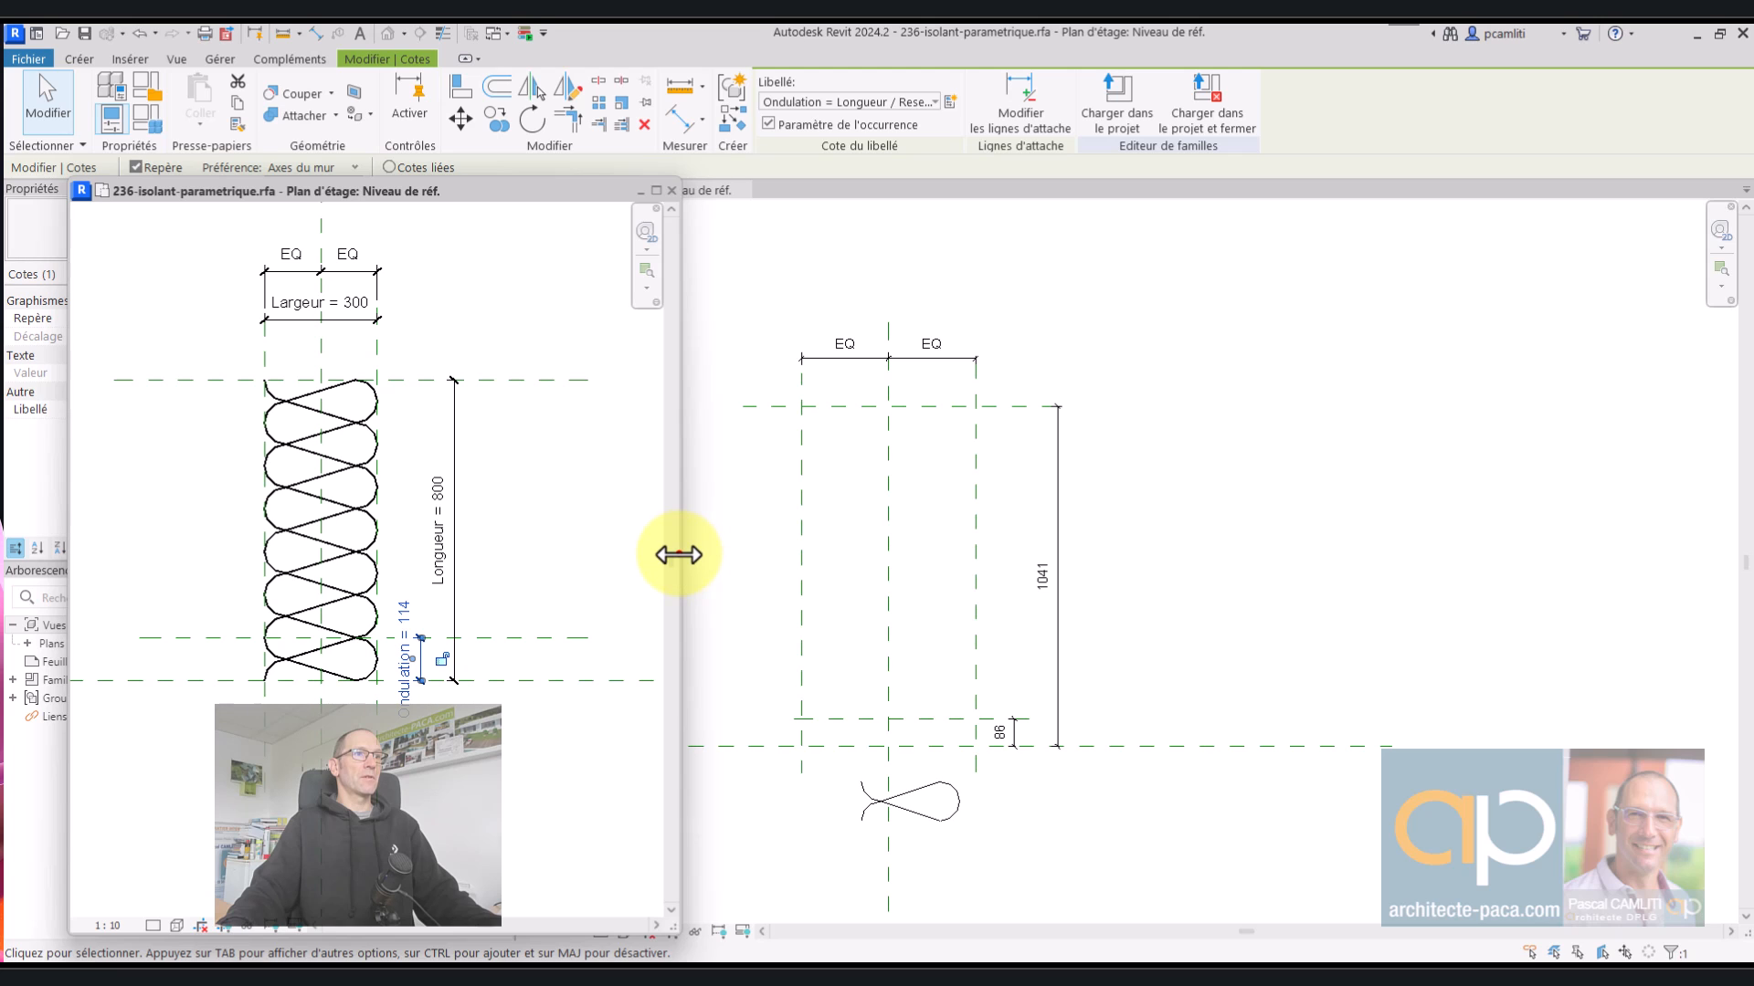
pyautogui.moveTo(677, 555); pyautogui.dragTo(625, 564)
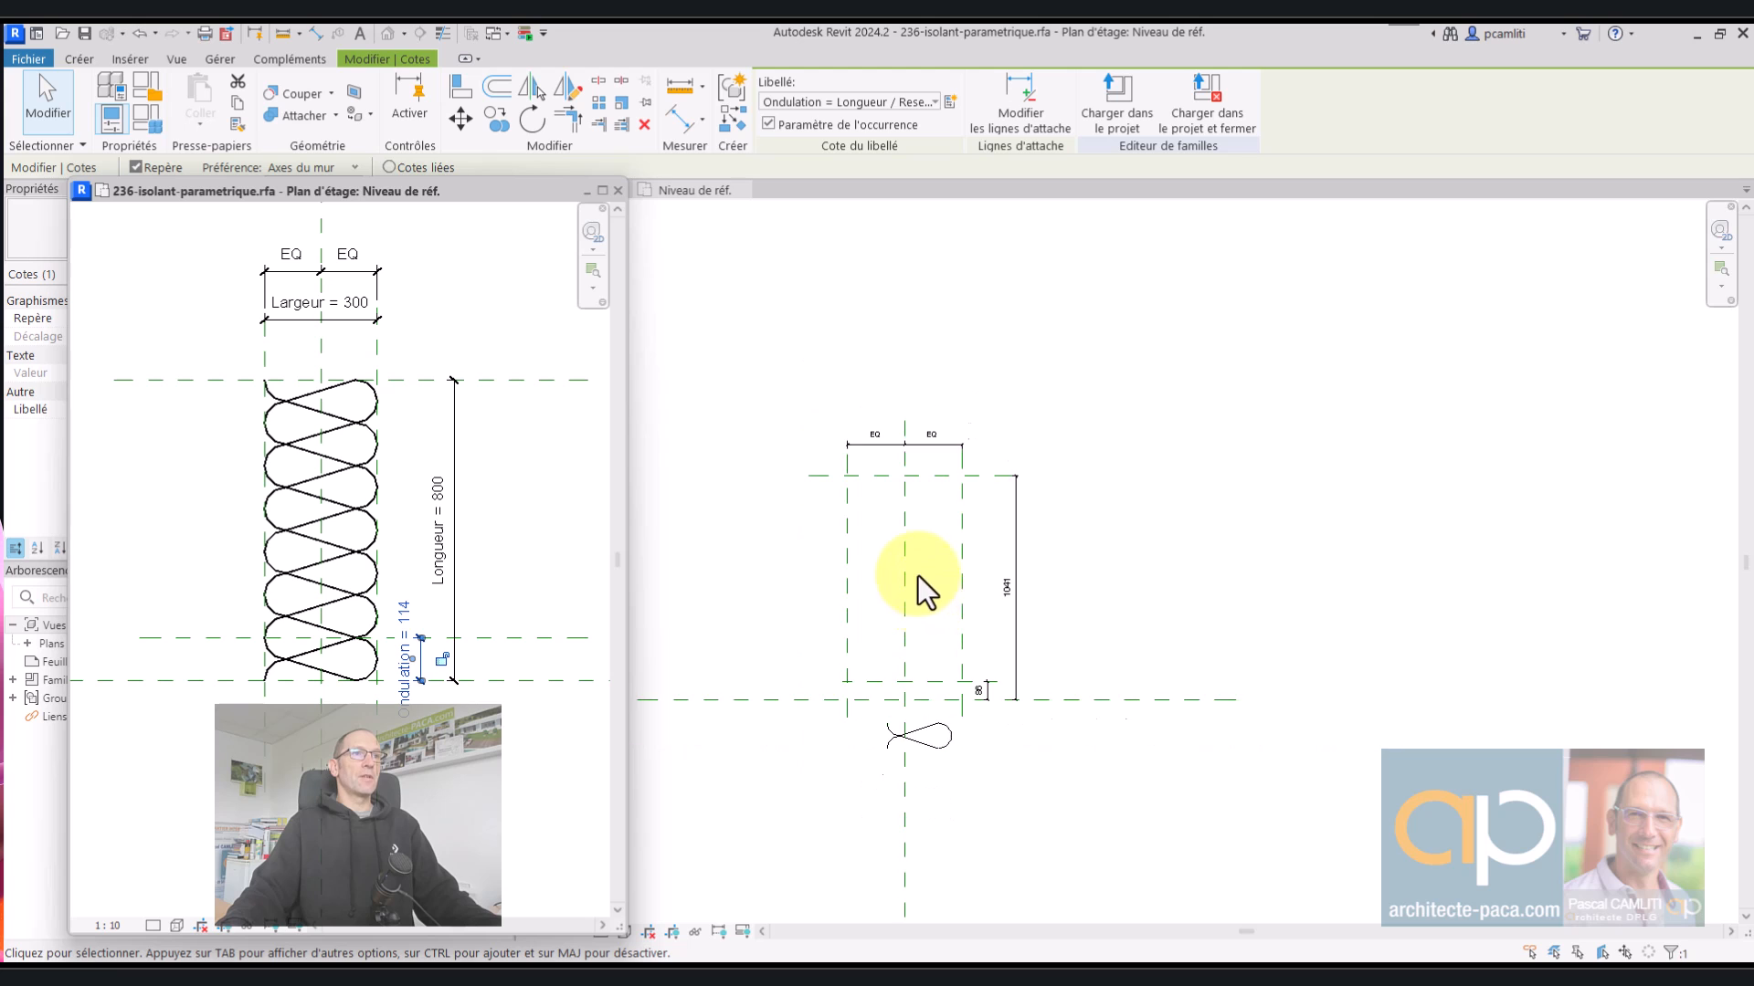
# - In 236-isolant-parametriqueV2.rfa, dimension the overall width between the Gauche and Droite planes above the EQ dimension
pyautogui.click(887, 260)
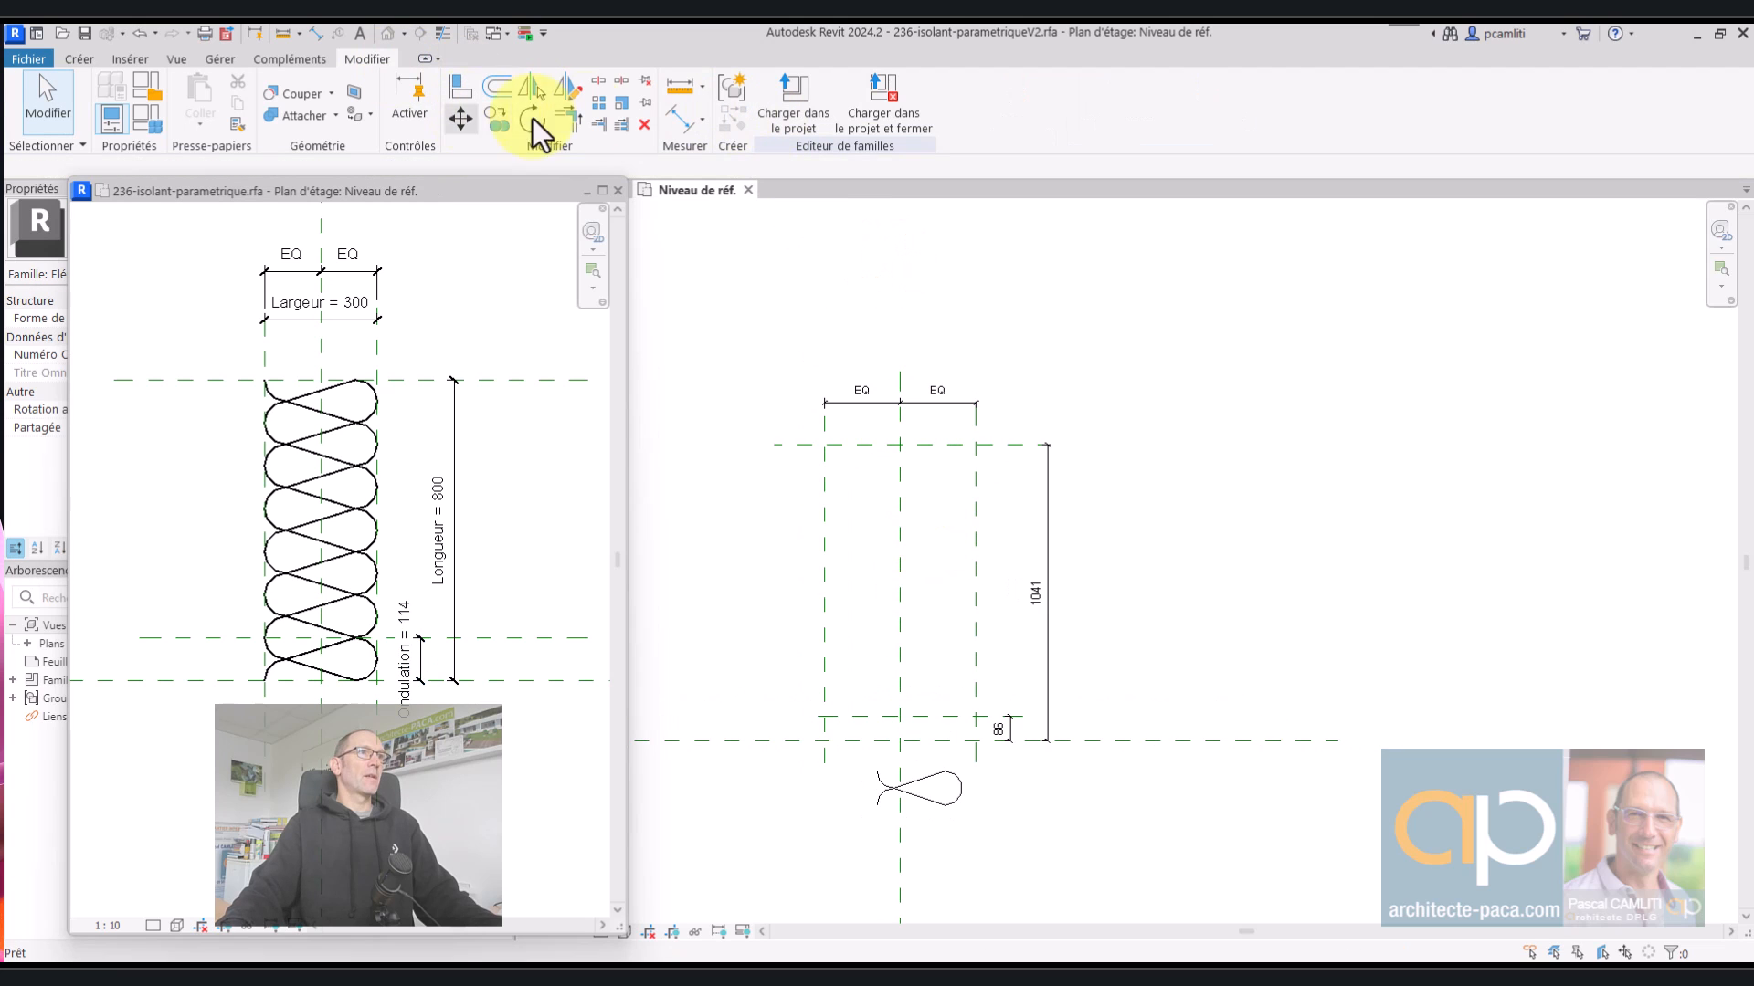
pyautogui.click(679, 118)
pyautogui.click(825, 434)
pyautogui.click(972, 436)
pyautogui.click(967, 363)
pyautogui.press('Escape')
pyautogui.press('Escape')
# - Label the overall width dimension with a new type parameter named Largeur
pyautogui.click(948, 366)
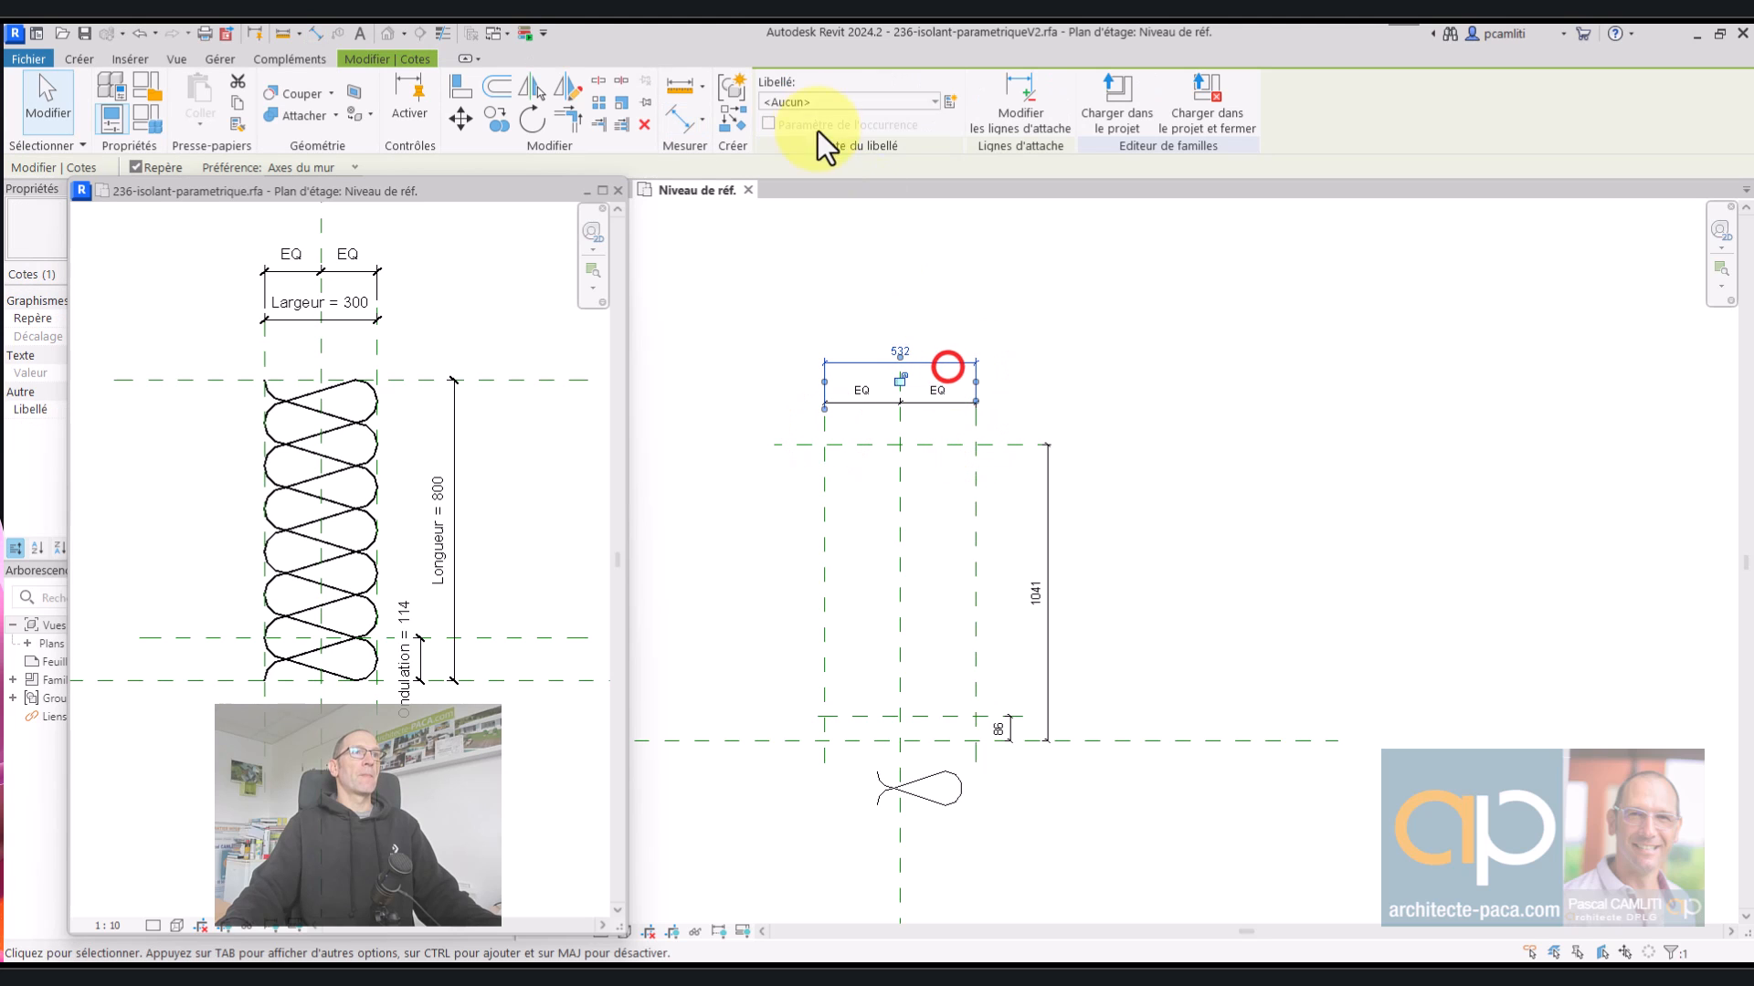
pyautogui.click(956, 103)
pyautogui.write('Largeur')
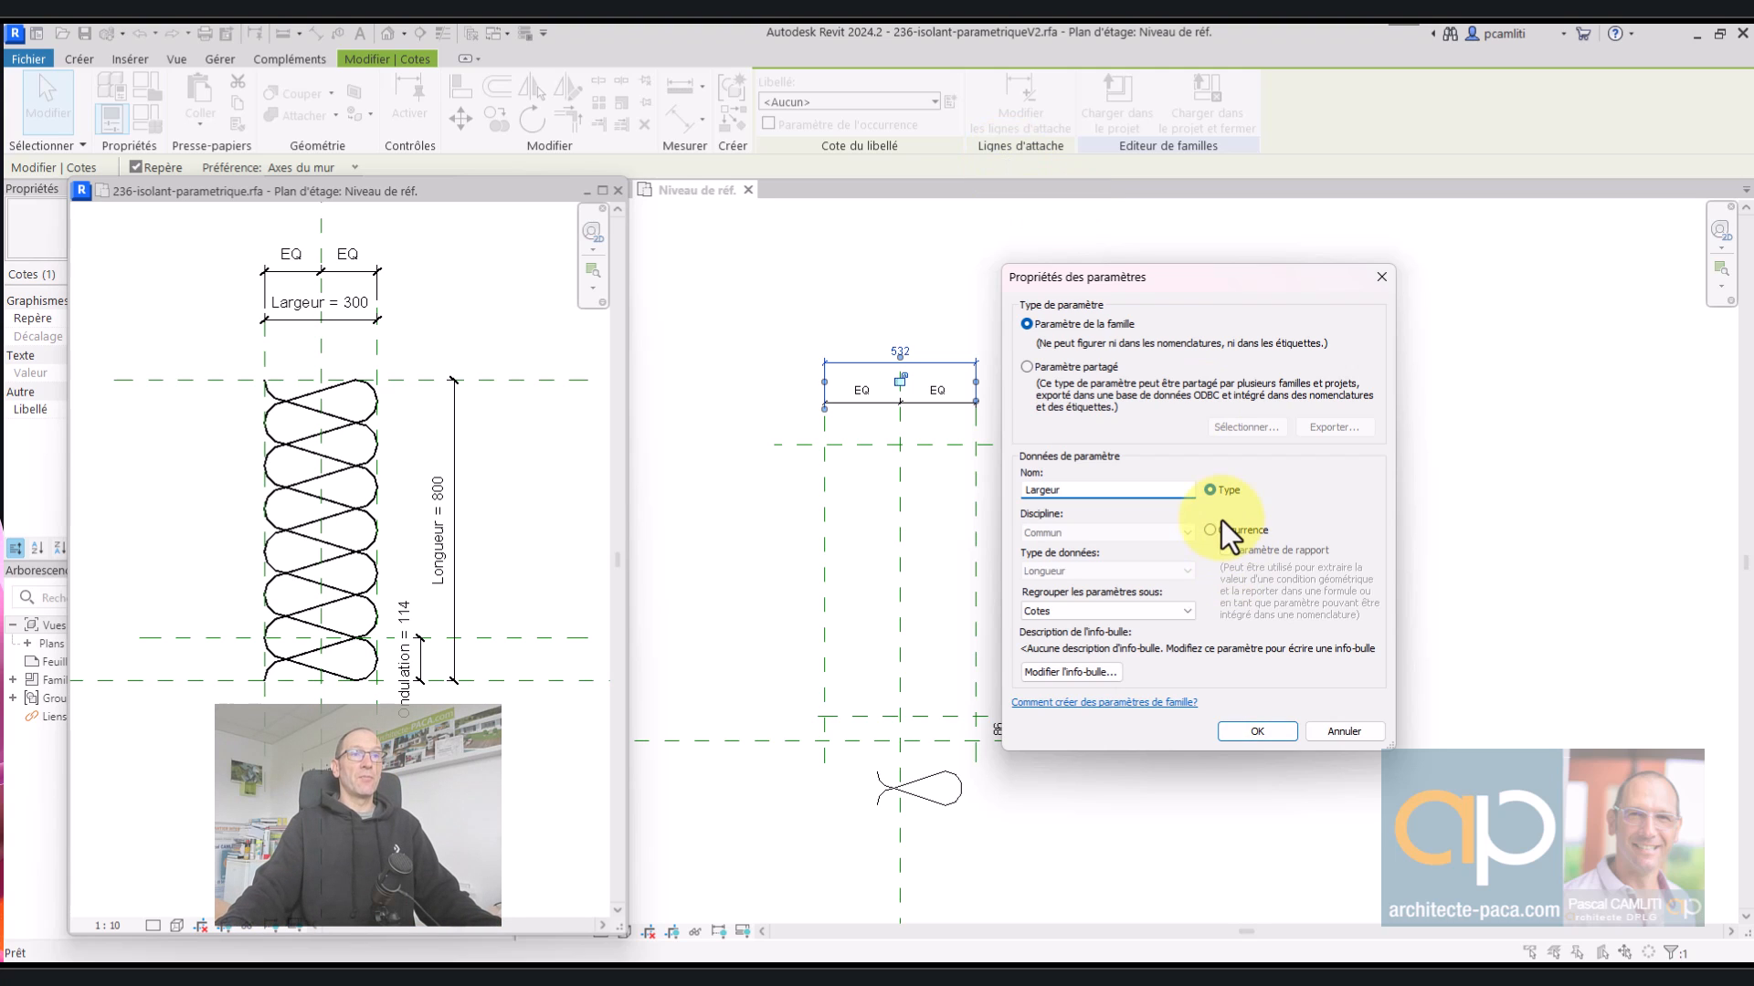
pyautogui.click(1279, 733)
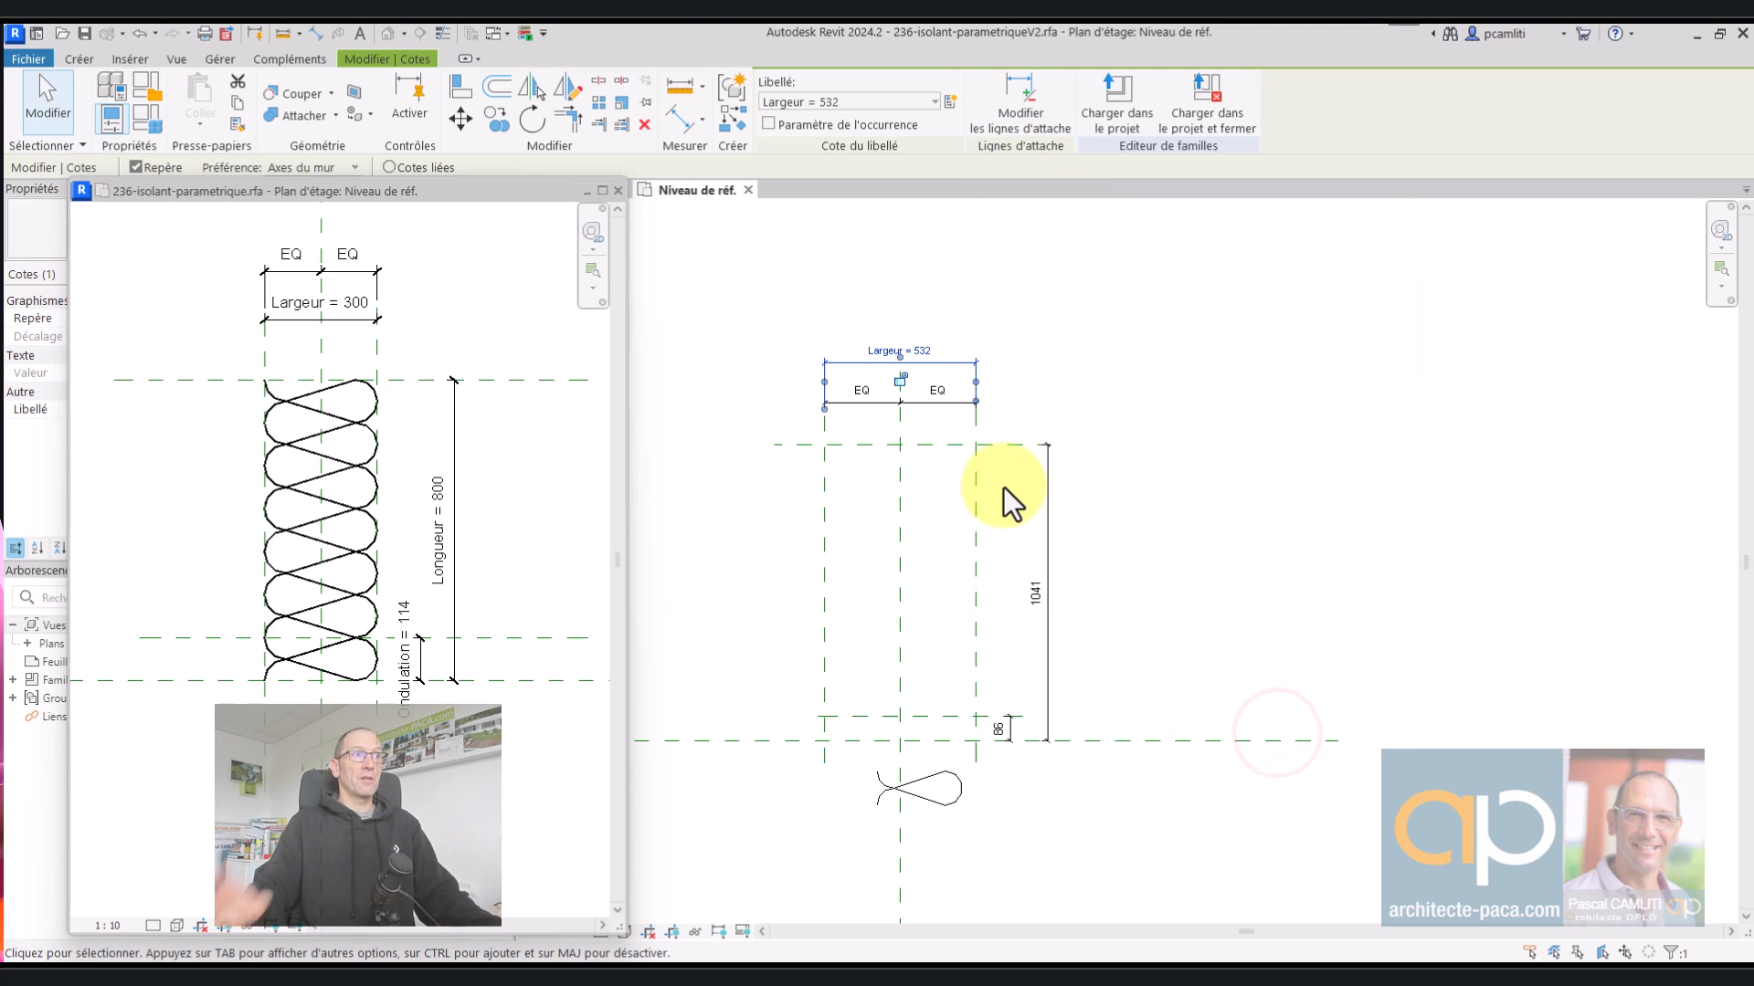
# - Label the overall height dimension with a new instance (Occurrence) parameter named Longueur
pyautogui.click(1047, 487)
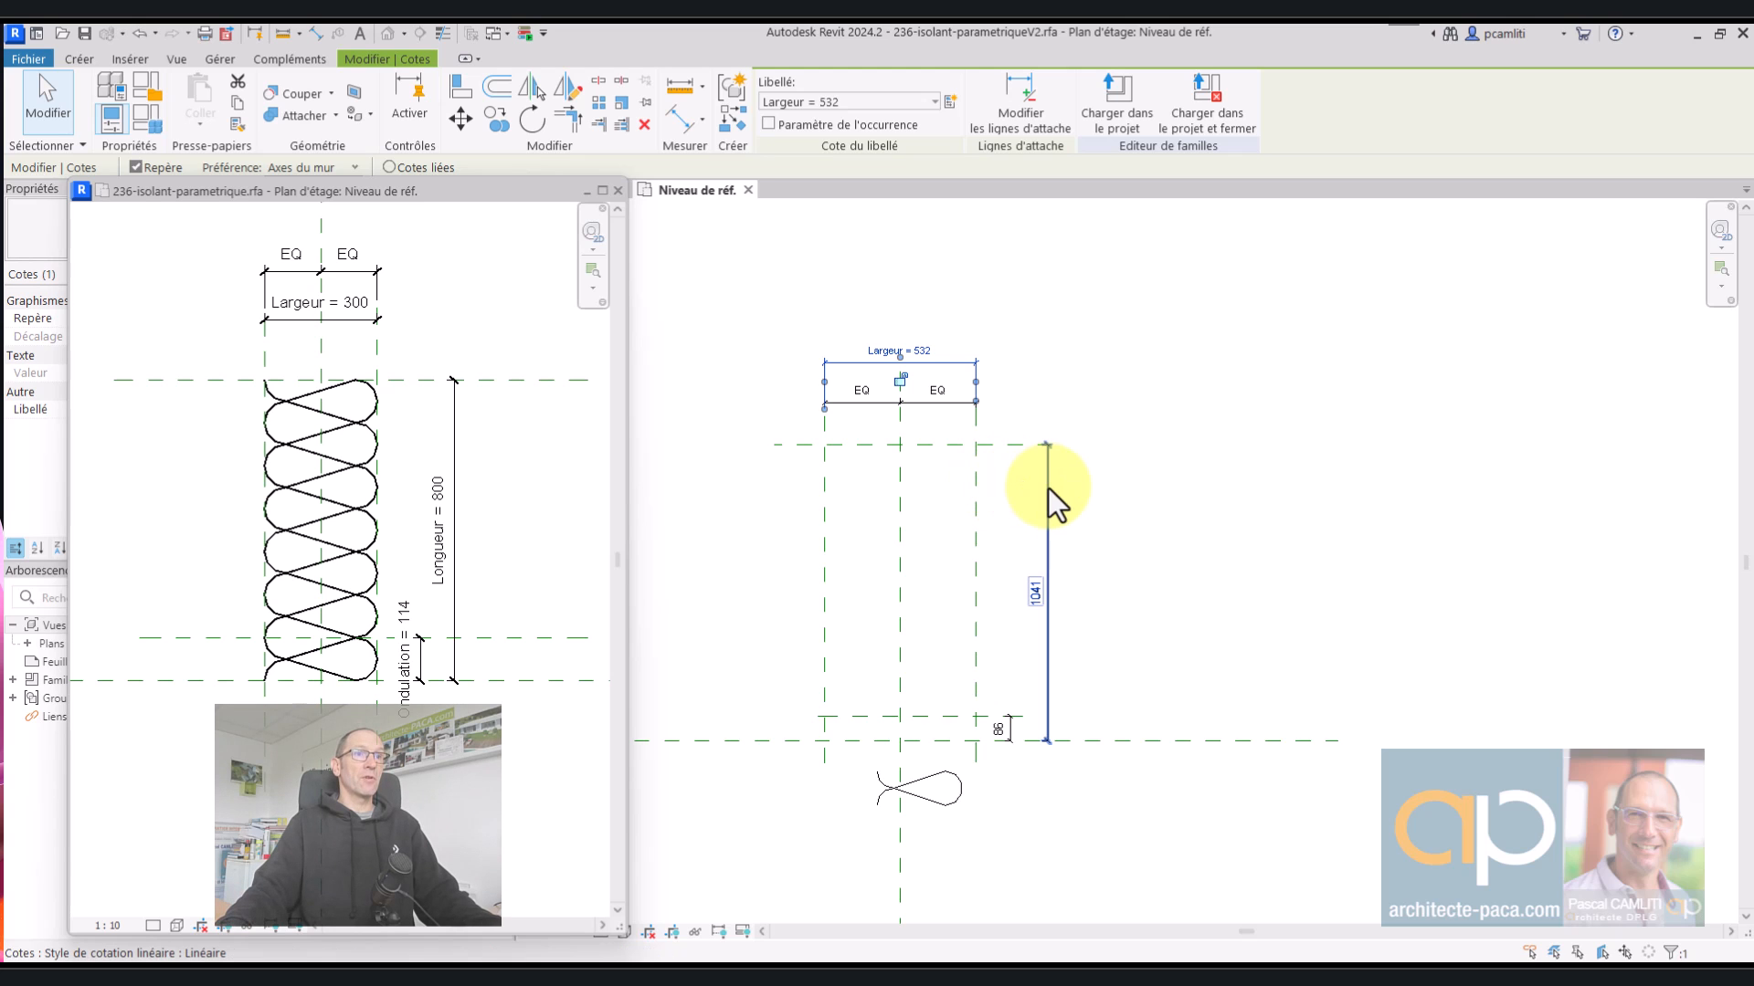
pyautogui.click(946, 102)
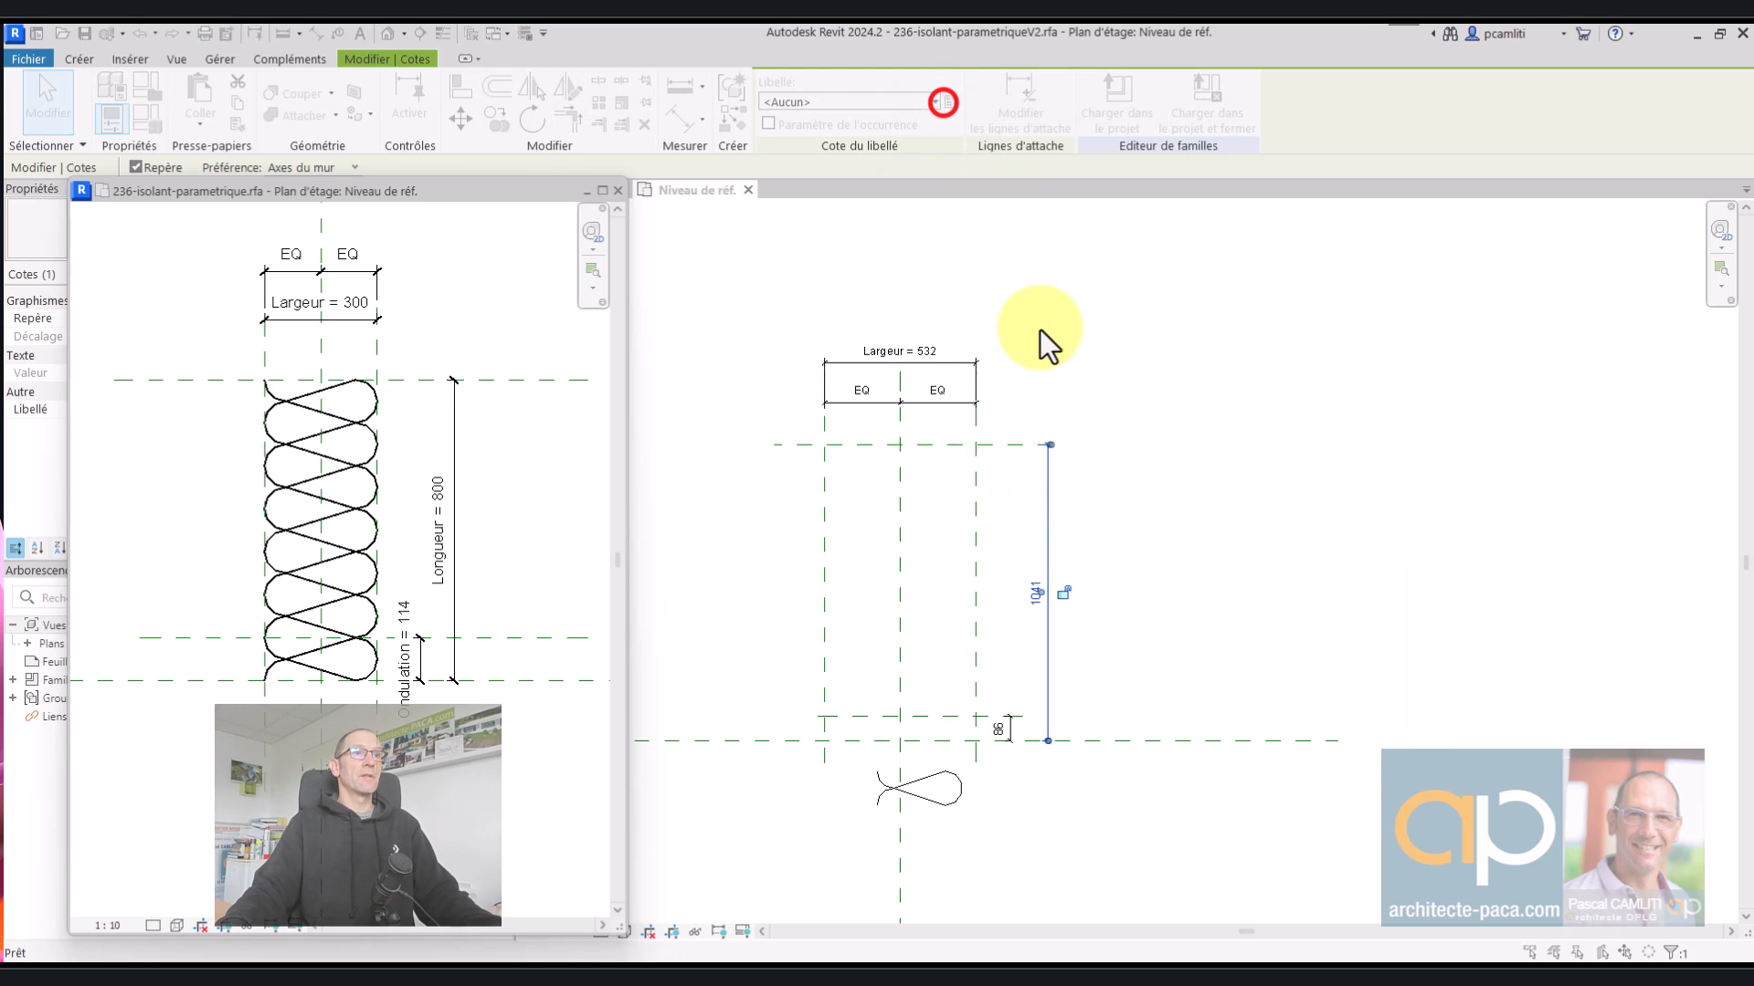
pyautogui.write('Longueur')
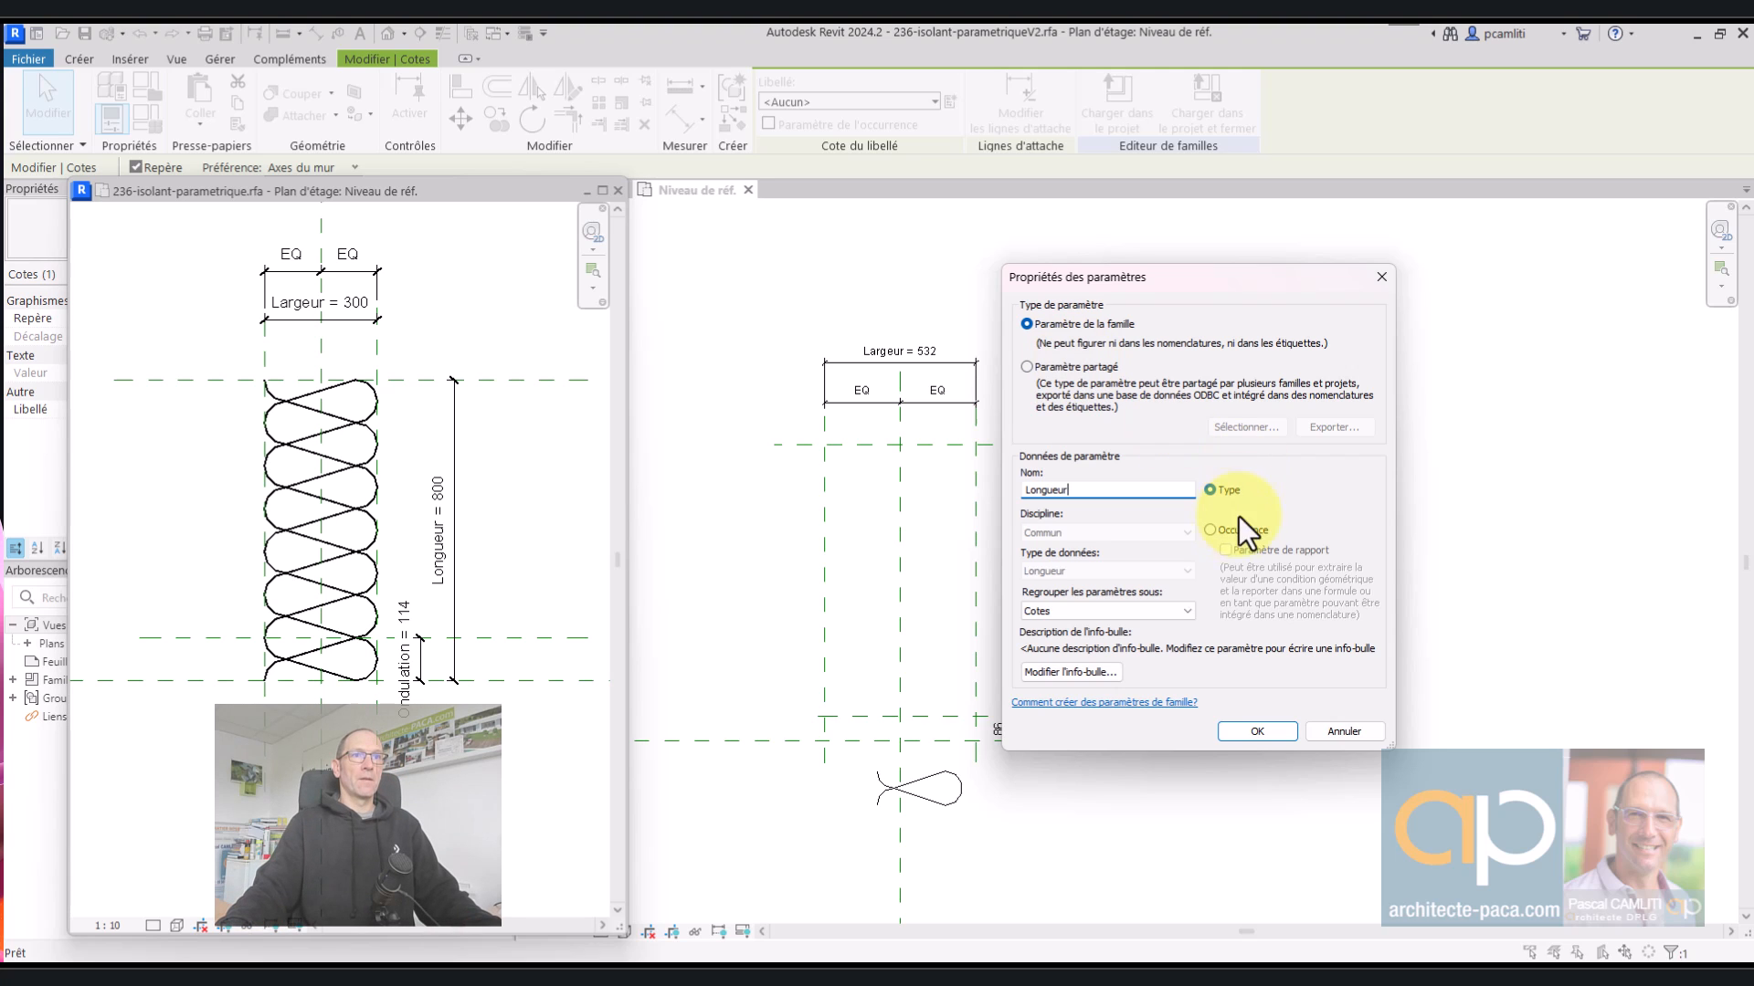
pyautogui.click(1224, 528)
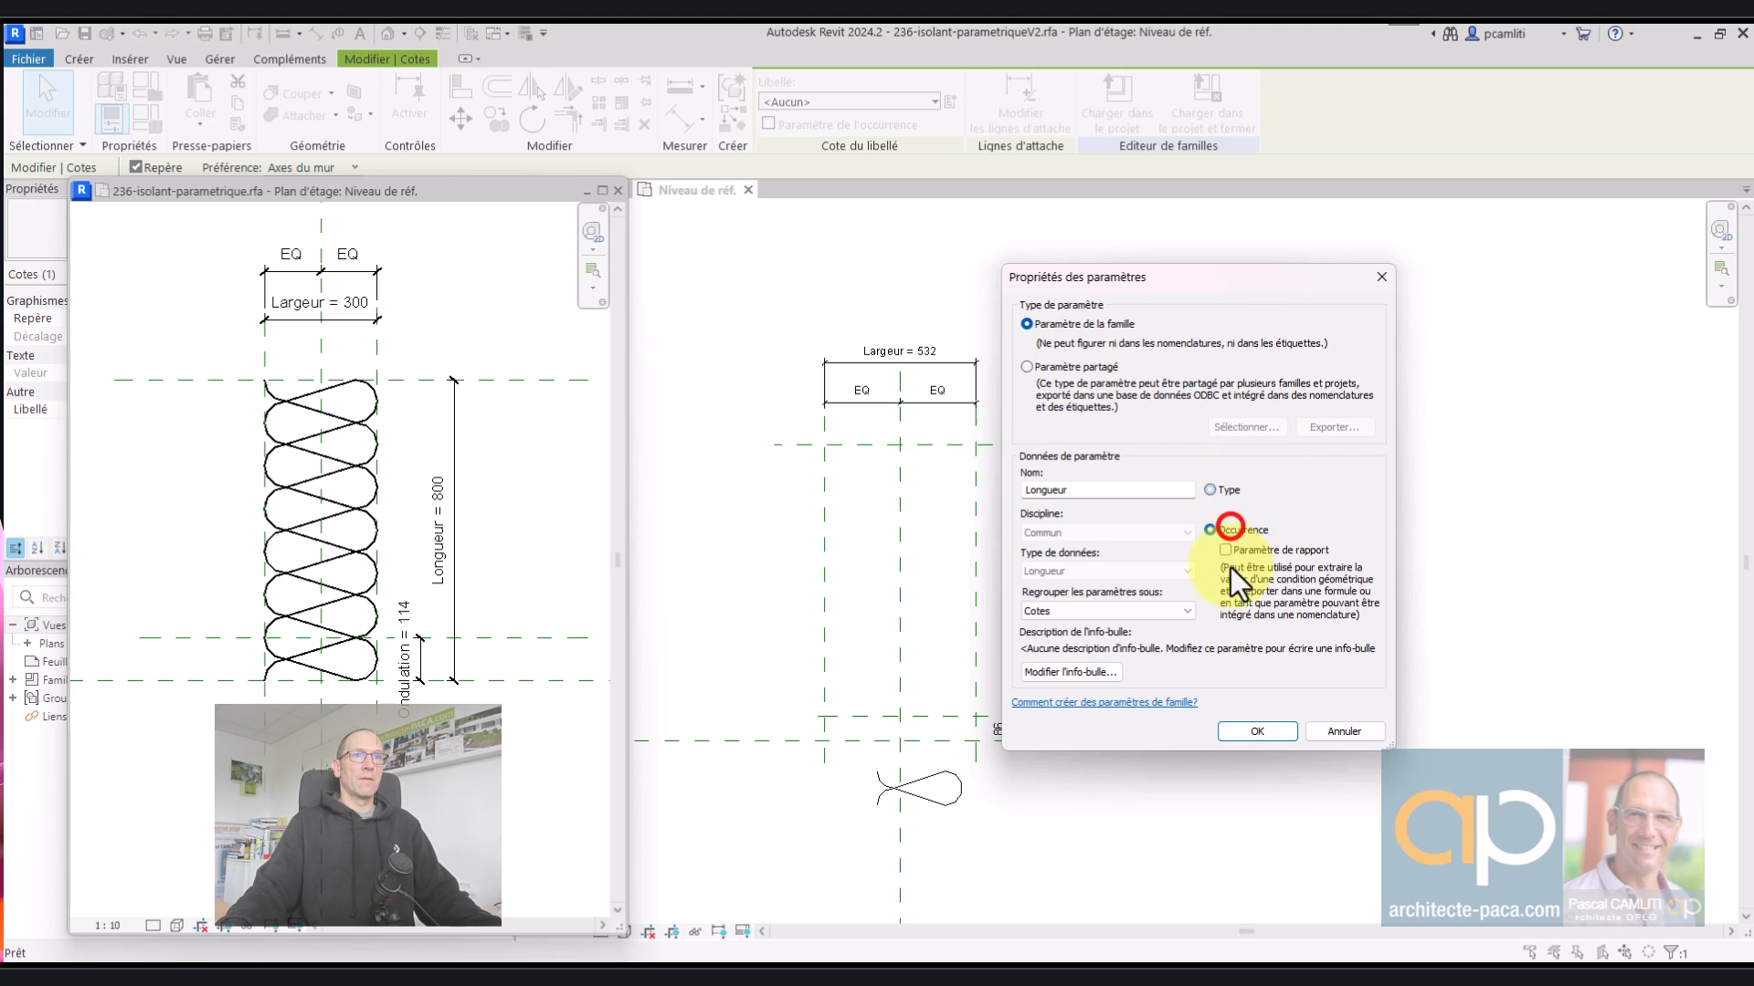
pyautogui.click(1252, 730)
# - Label the small dimension between the two lower horizontal planes with a new instance (Occurrence) parameter named Ondulation
pyautogui.click(1005, 732)
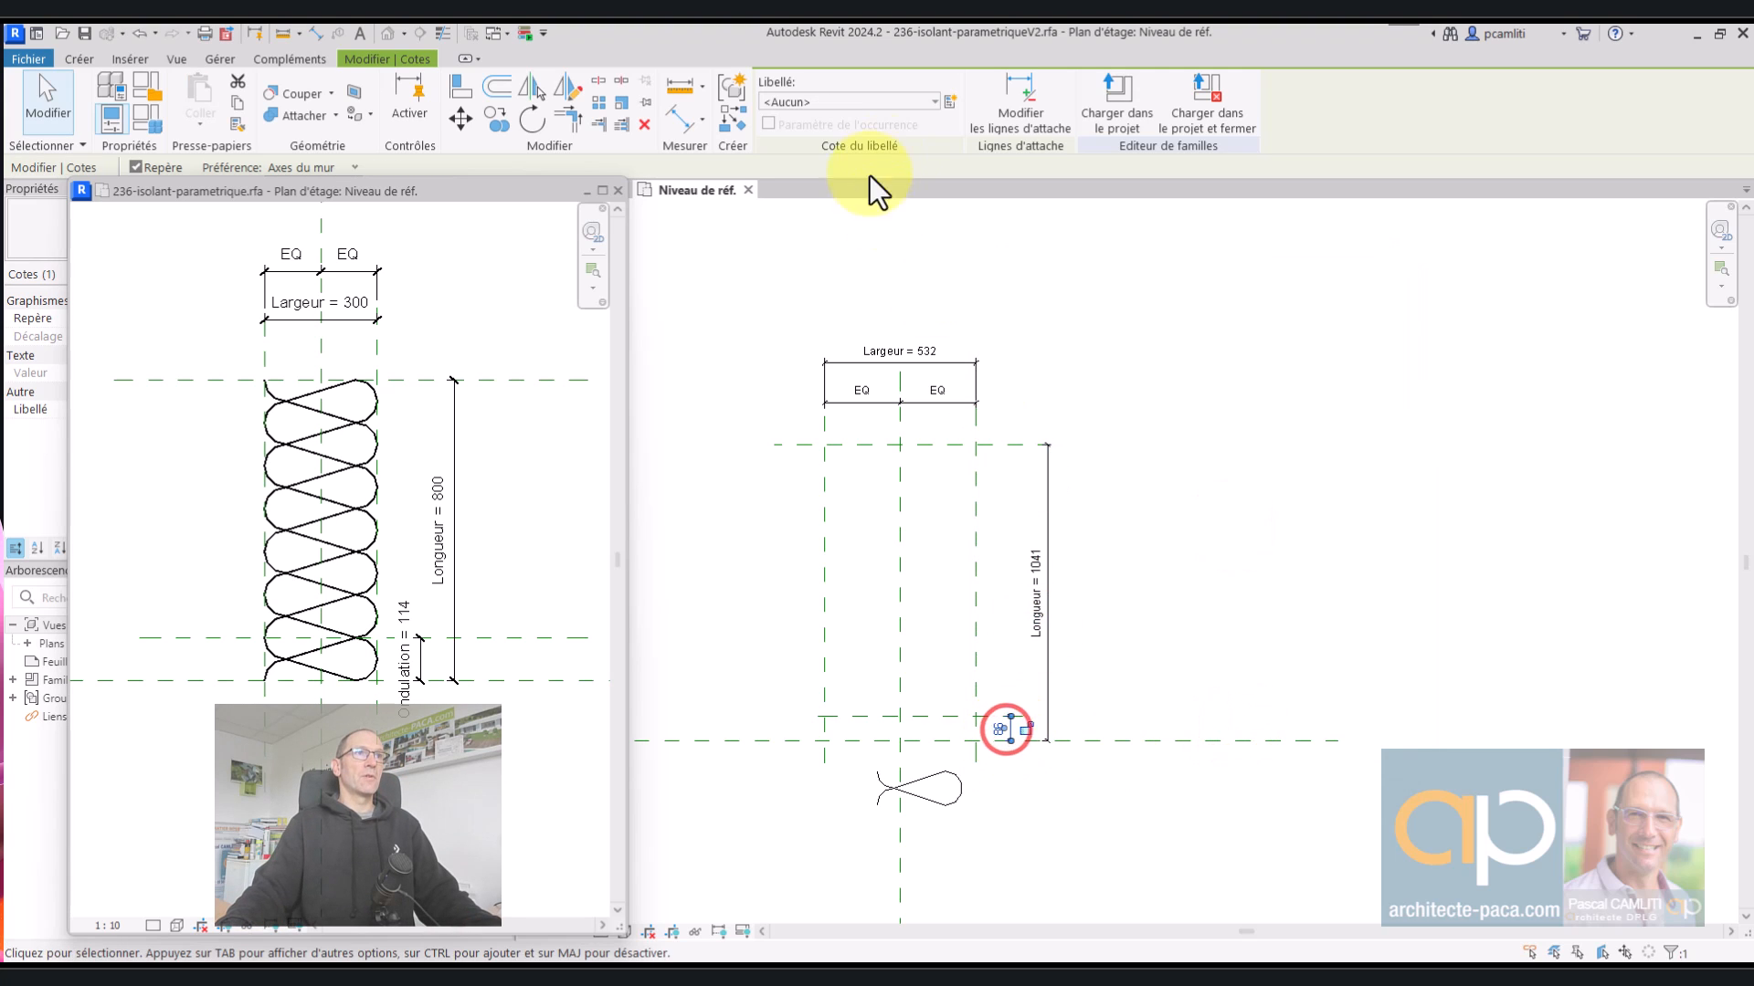
pyautogui.click(951, 101)
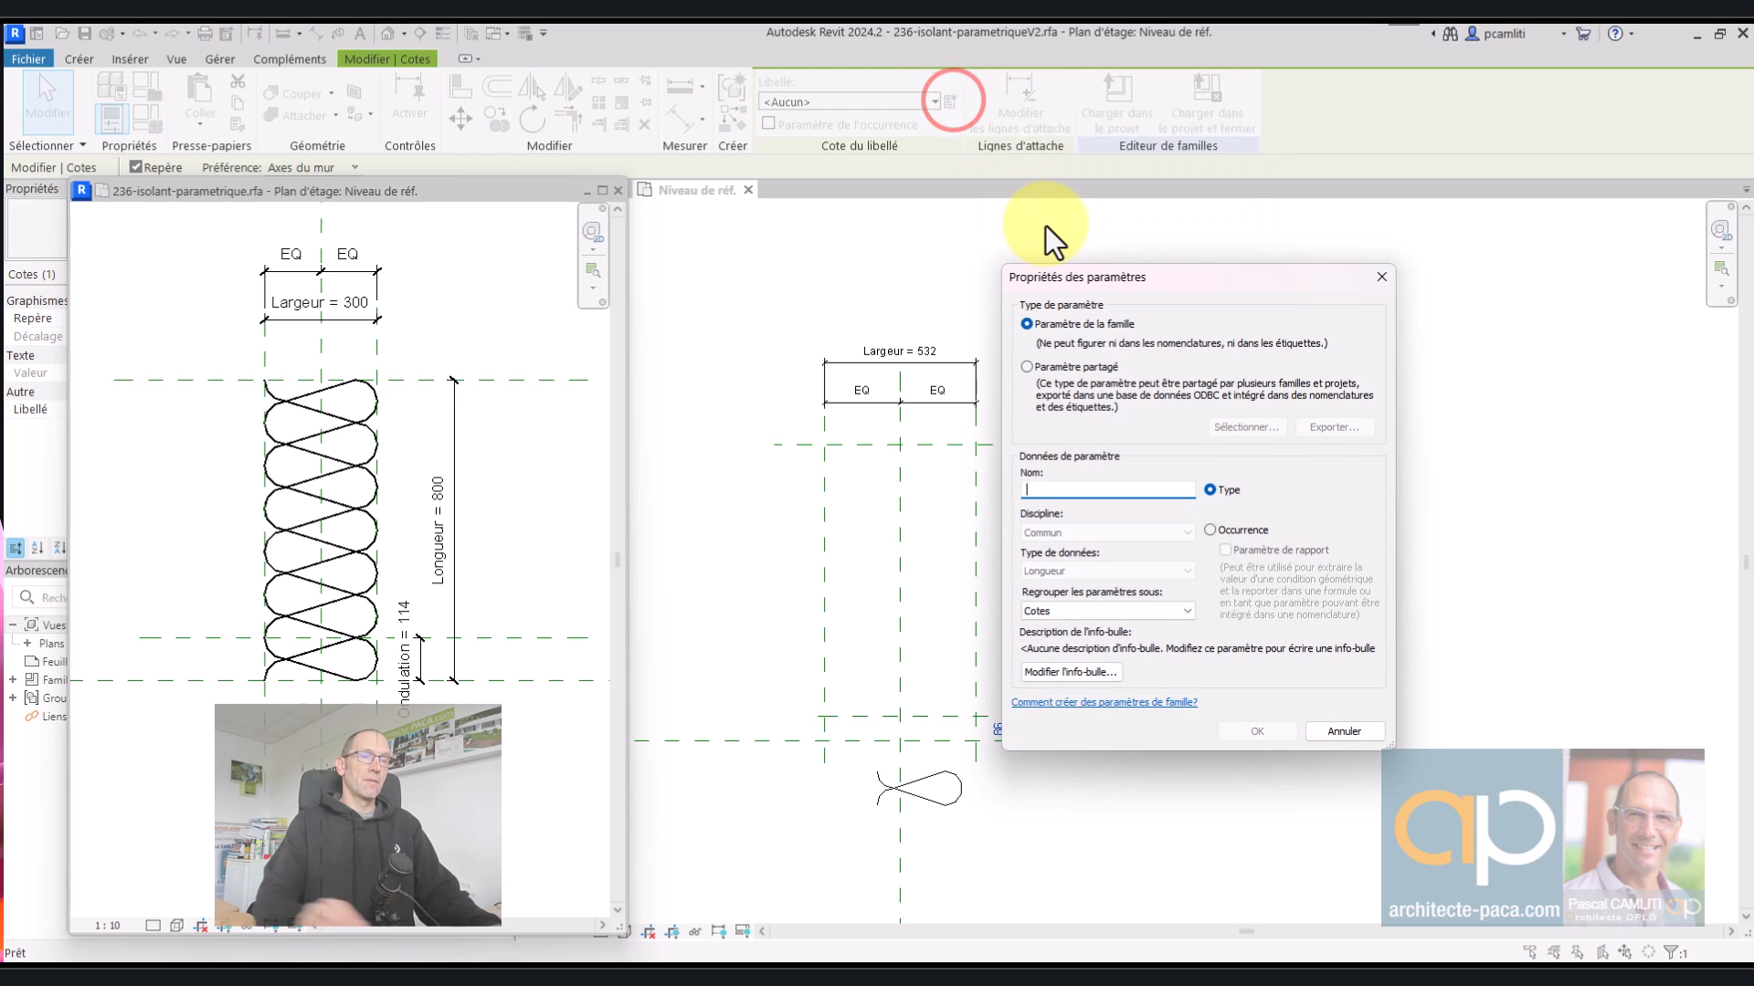
pyautogui.press('capslock')
pyautogui.write('O')
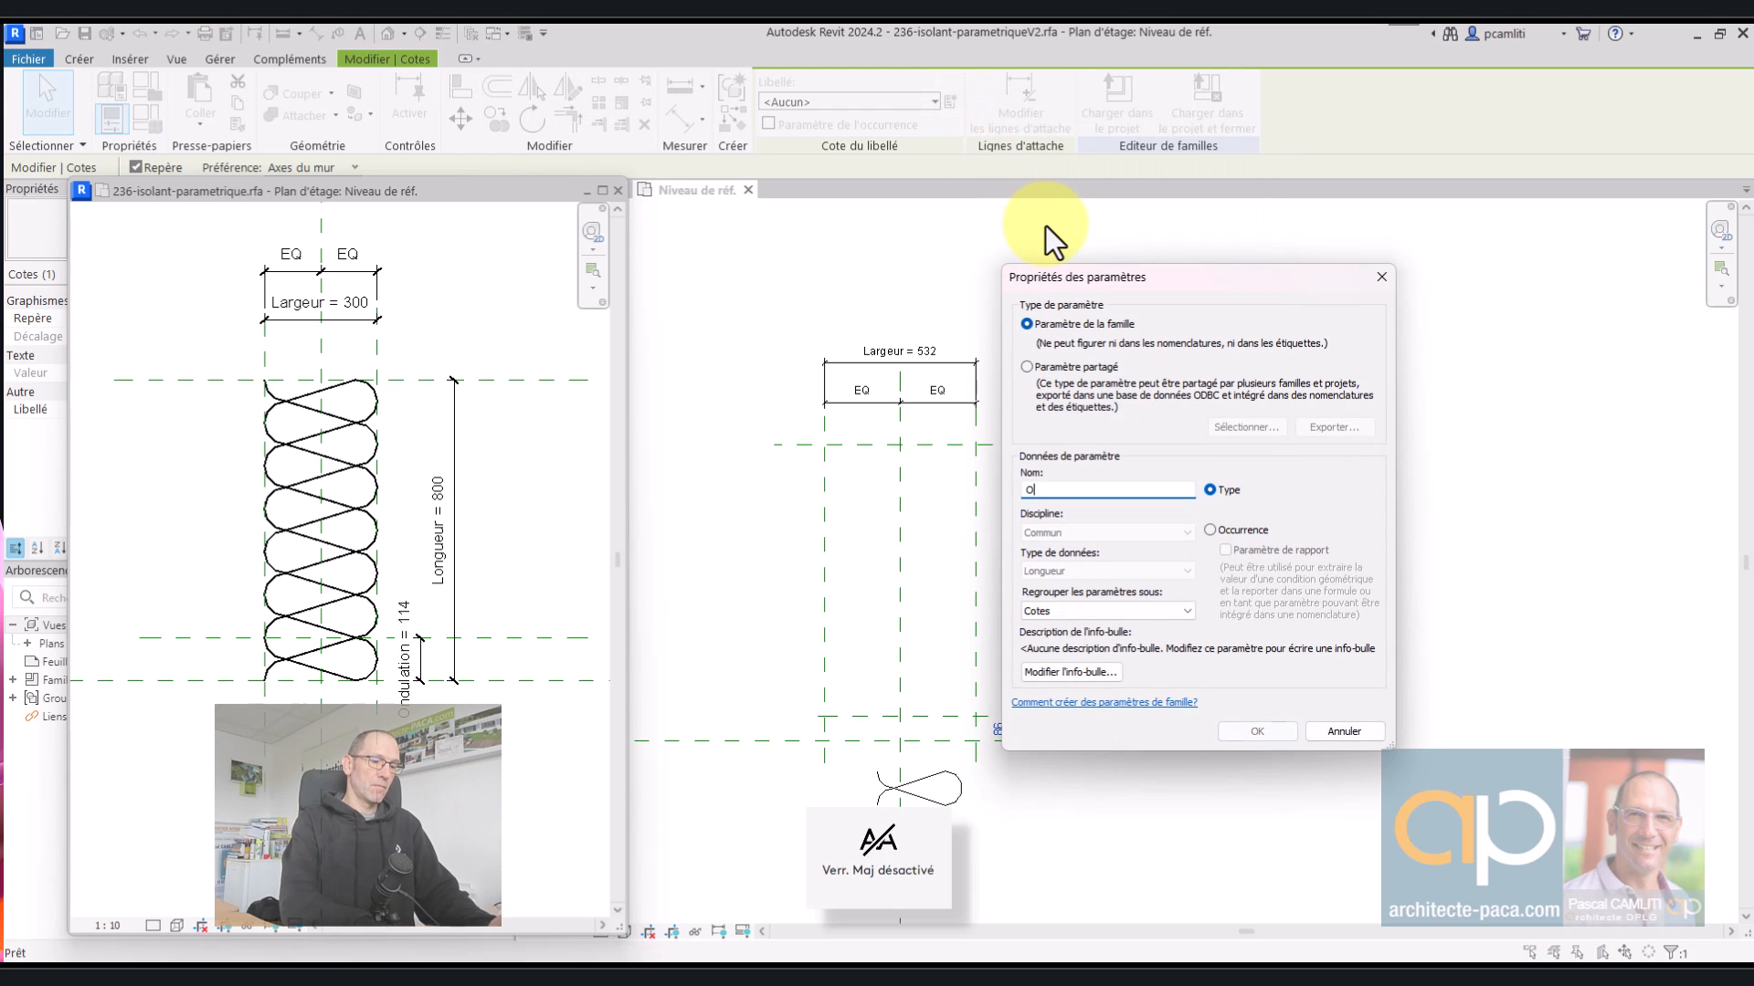
pyautogui.write('ndulation')
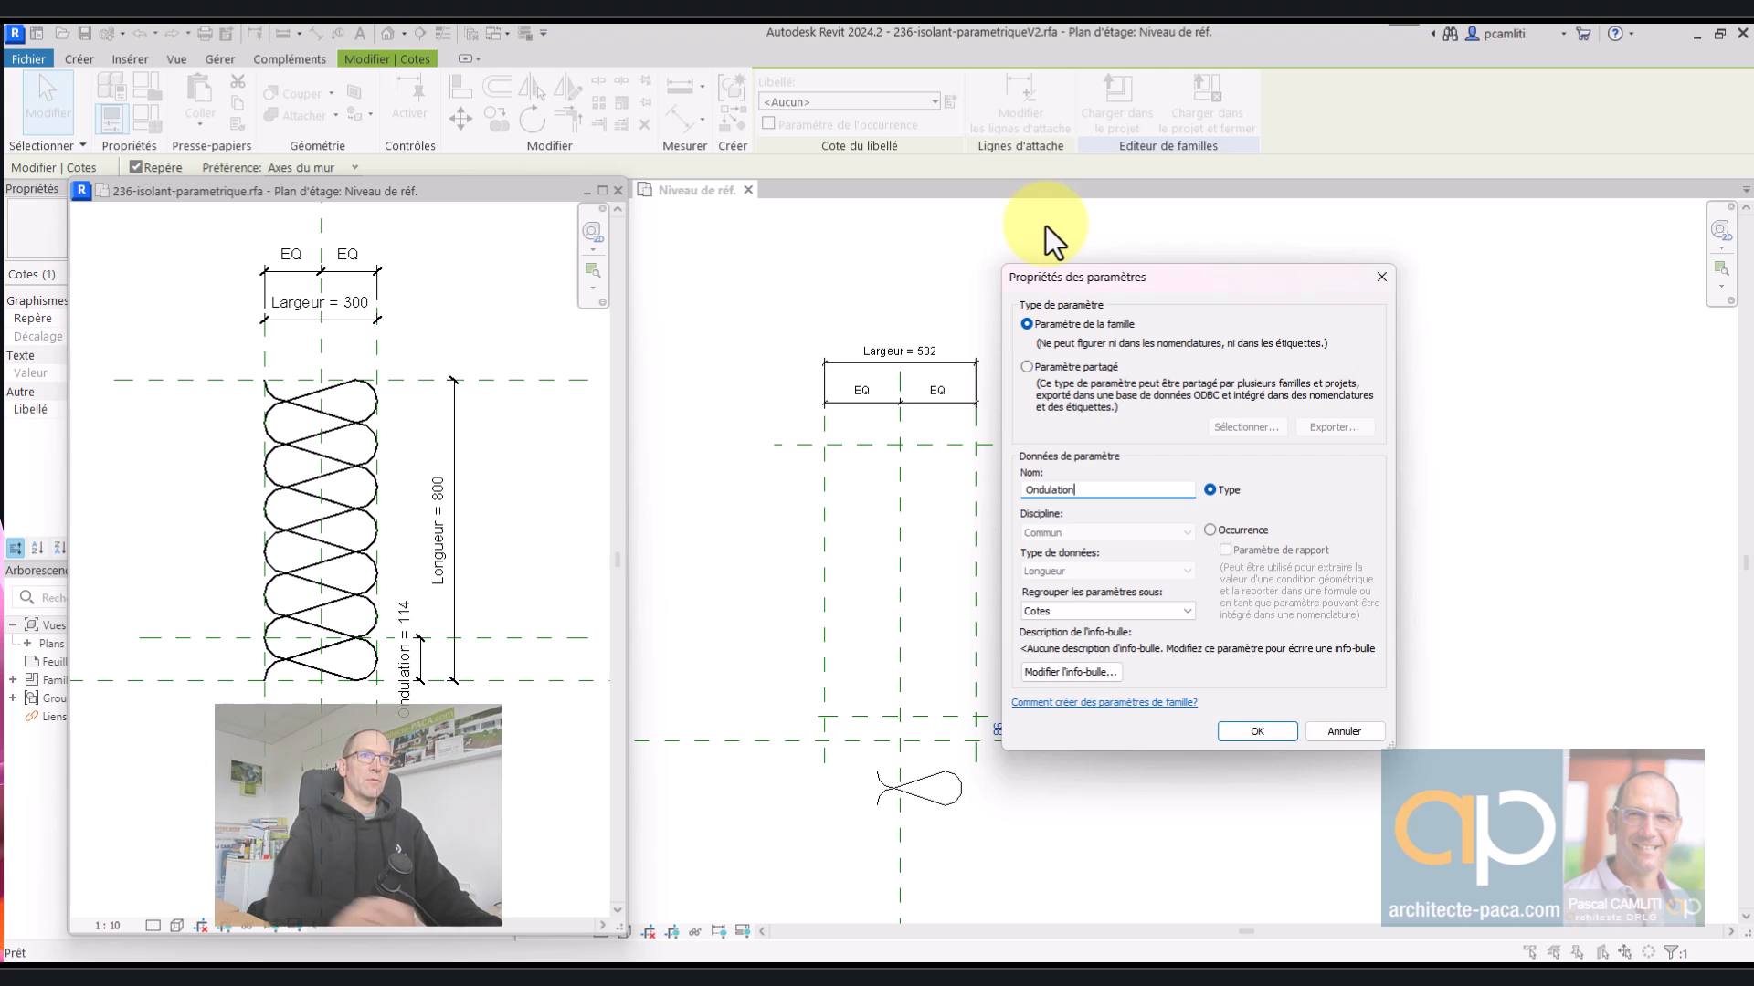
pyautogui.click(1237, 530)
pyautogui.click(1253, 732)
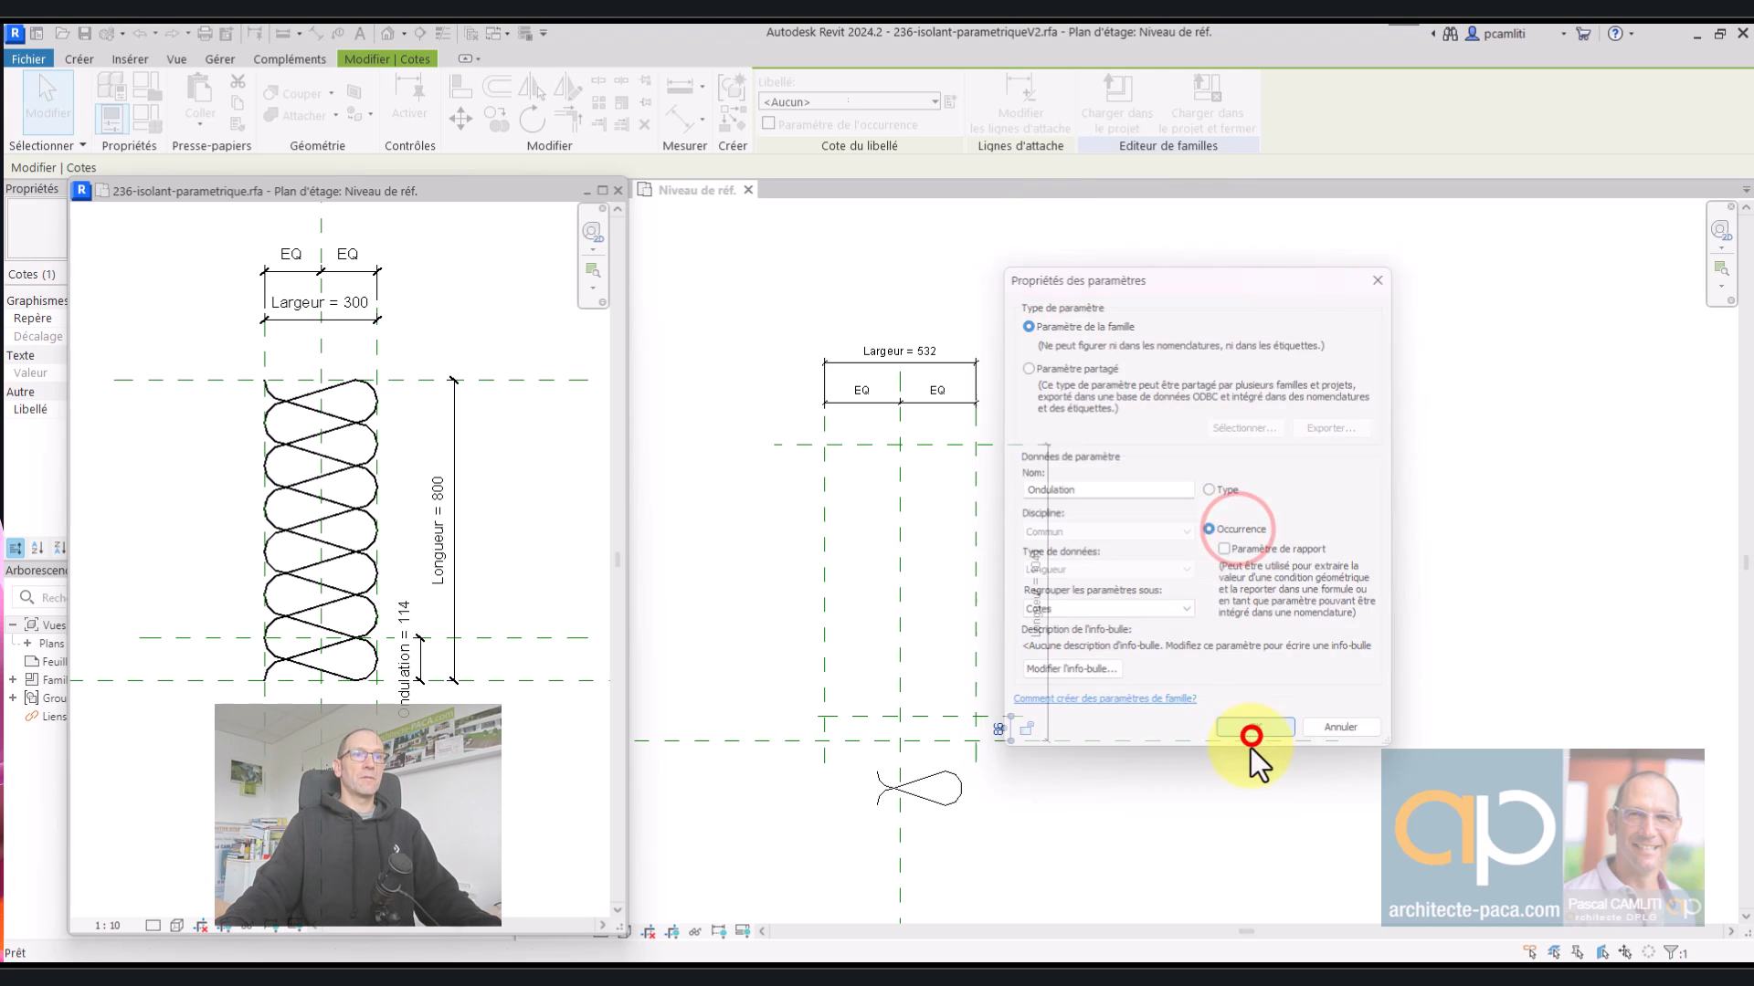
# - Set the Largeur dimension above the planes to 300
pyautogui.moveTo(1007, 823); pyautogui.dragTo(1055, 784, button='middle')
pyautogui.click(1012, 320)
pyautogui.click(1003, 318)
pyautogui.write('300')
pyautogui.press('Return')
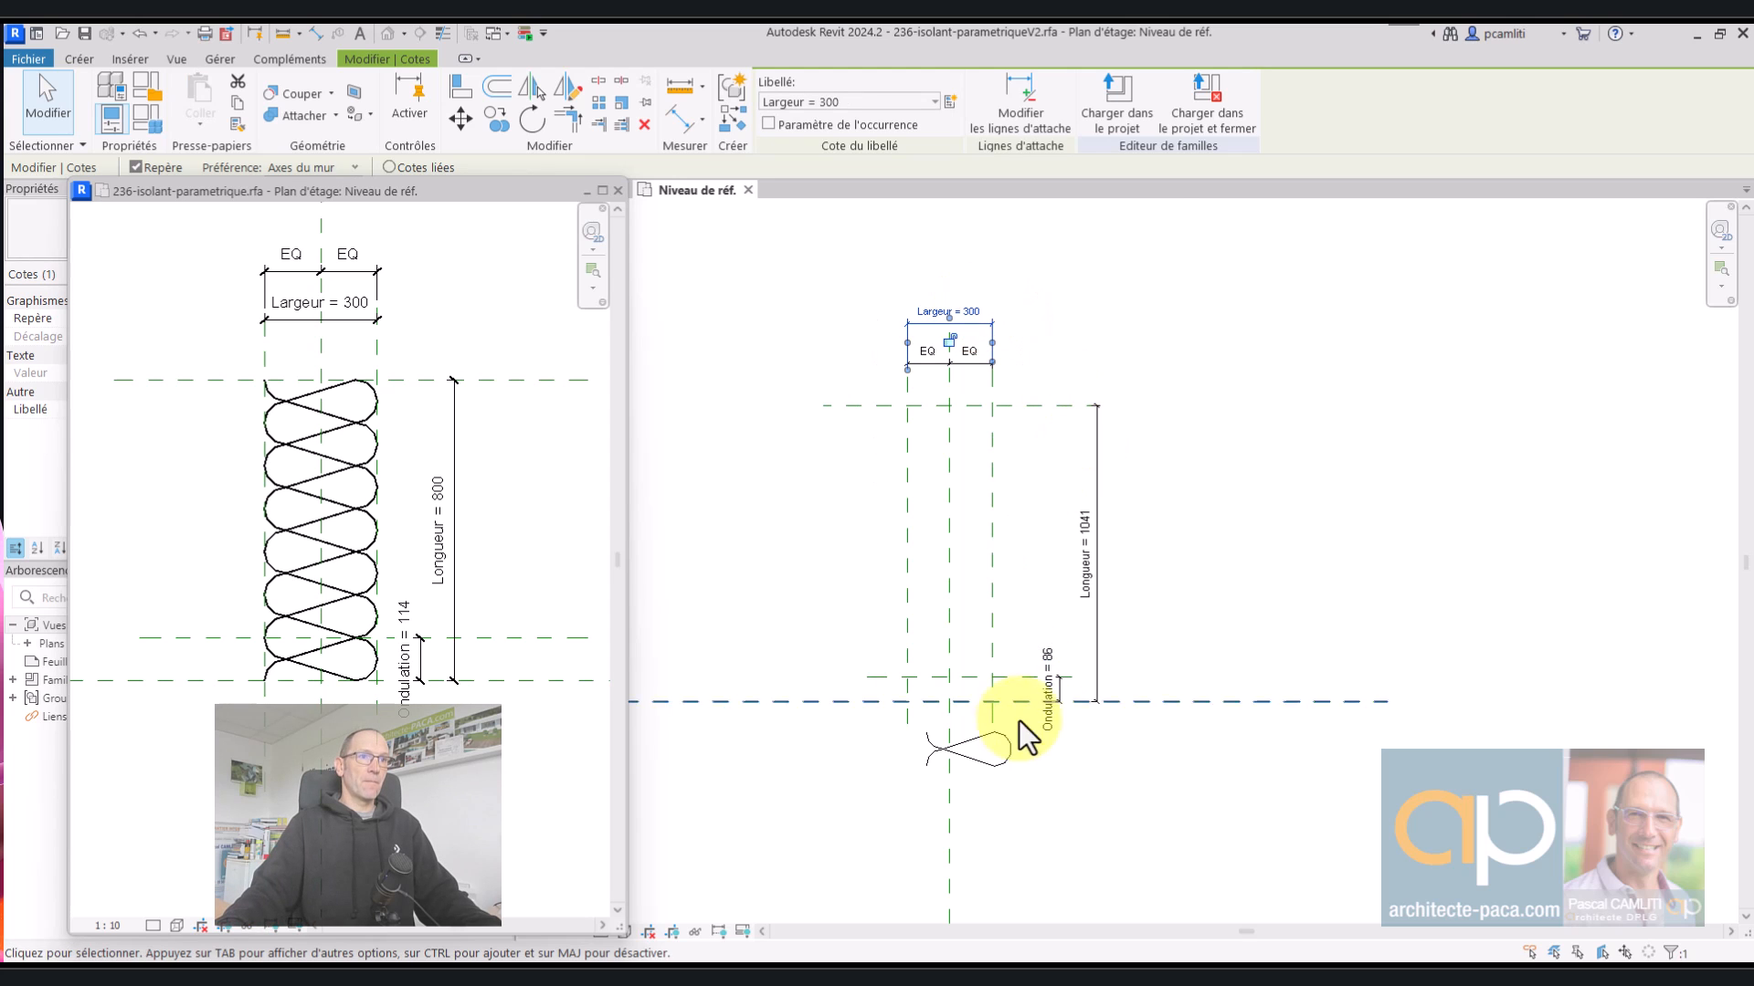
# - Set the Ondulation dimension to 100
pyautogui.scroll(4, 984, 733)
pyautogui.click(1098, 618)
pyautogui.click(1098, 617)
pyautogui.click(1098, 618)
pyautogui.click(1098, 617)
pyautogui.click(1096, 601)
pyautogui.click(1096, 595)
pyautogui.click(1099, 651)
pyautogui.click(1083, 667)
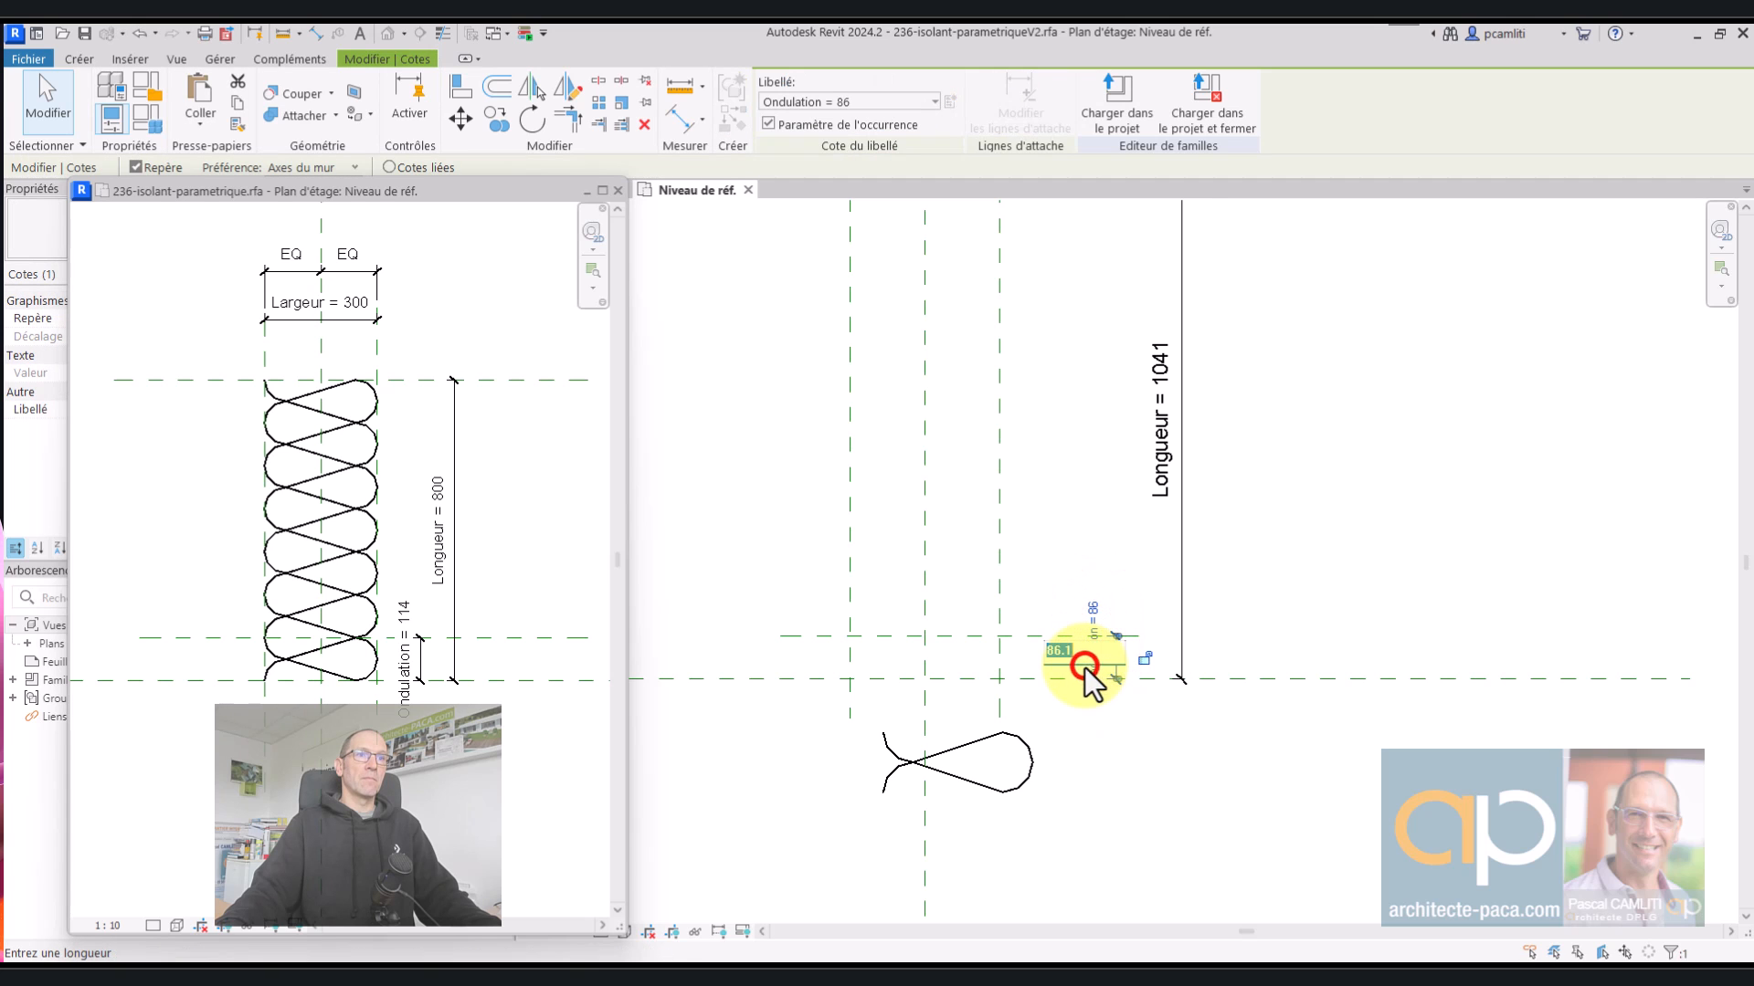
pyautogui.write('100')
pyautogui.press('Return')
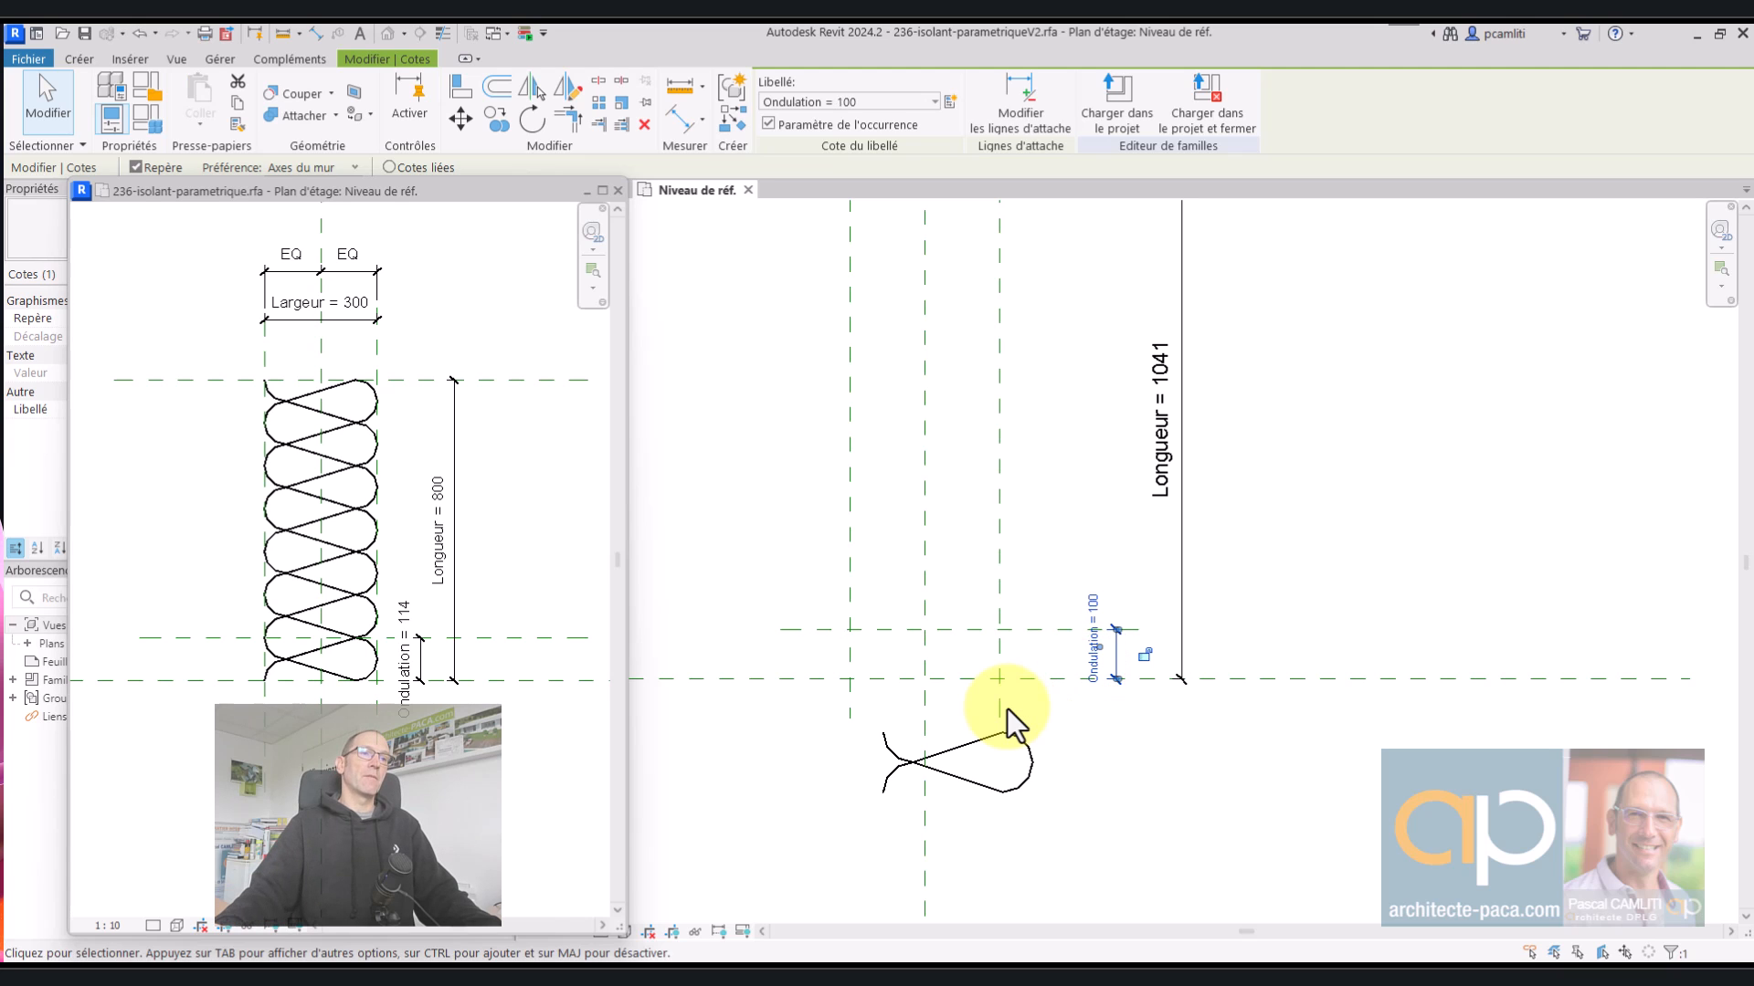
# - Move the insulation loop detail between the Gauche and Droite planes, just above the Ondulation plane
pyautogui.click(1038, 530)
pyautogui.click(978, 748)
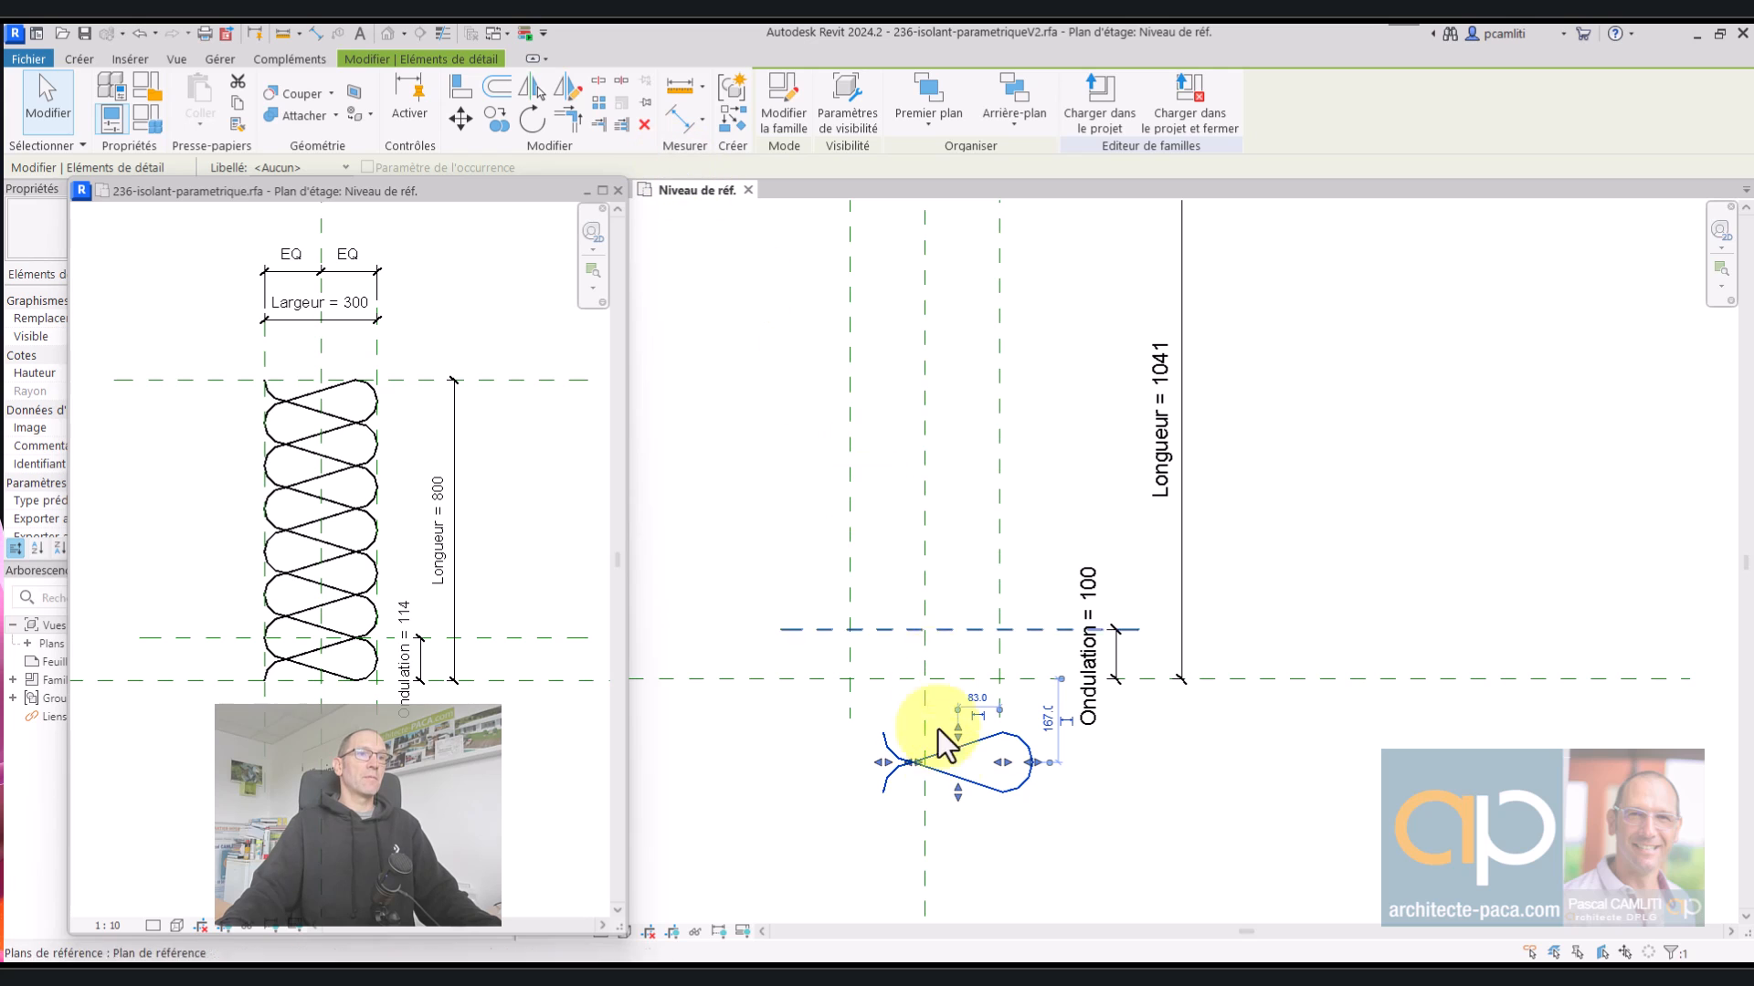
pyautogui.moveTo(945, 758); pyautogui.dragTo(908, 580)
# - Align and lock the loop's lower edge to the lower reference plane and its upper edge to the Ondulation plane
pyautogui.click(474, 95)
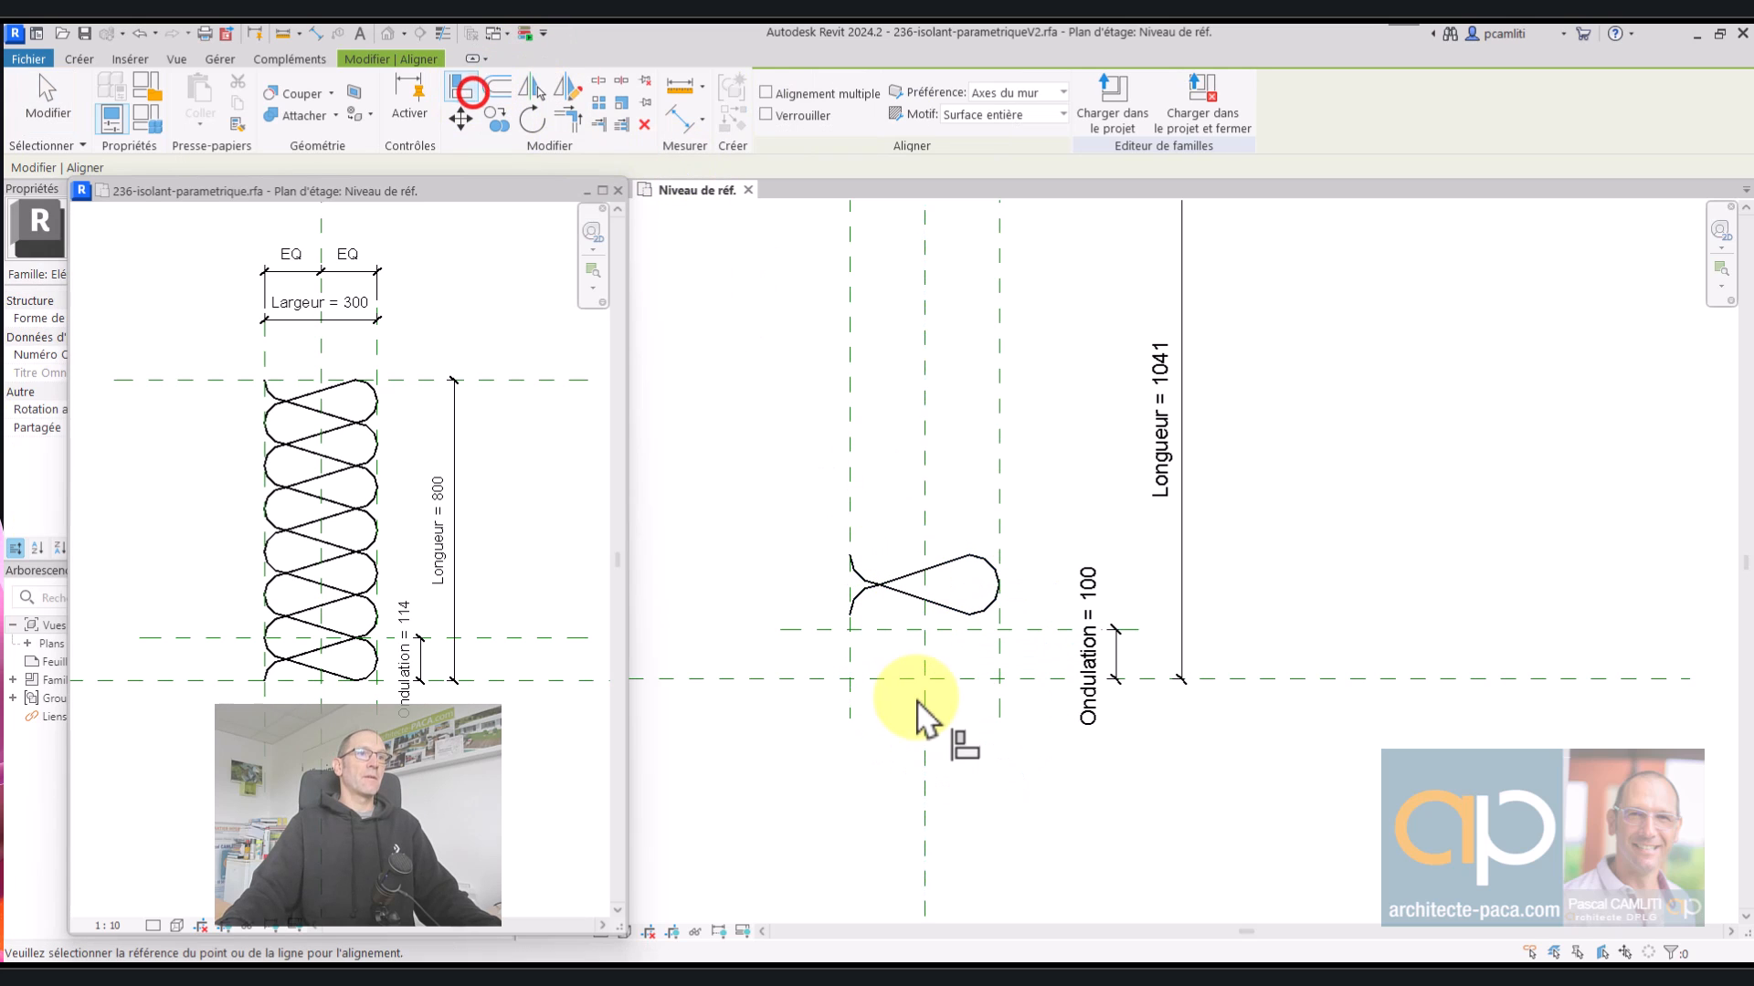
pyautogui.click(892, 681)
pyautogui.click(893, 610)
pyautogui.click(1124, 645)
pyautogui.click(1033, 632)
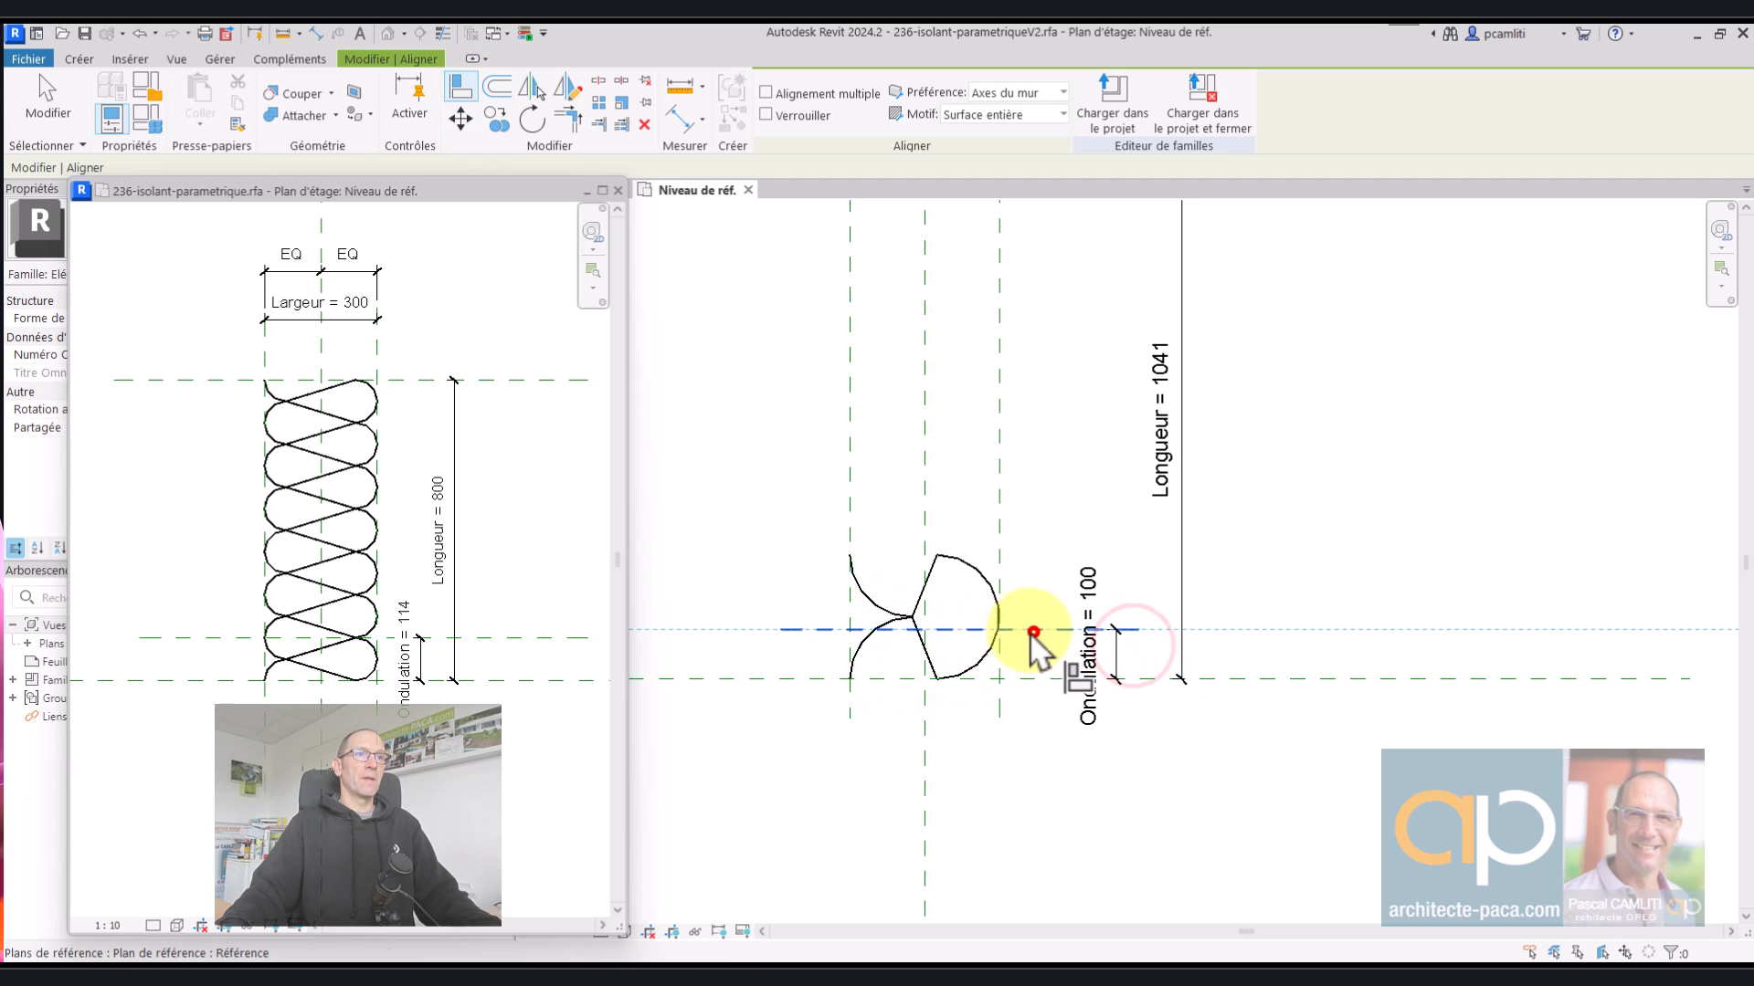
pyautogui.click(901, 555)
pyautogui.click(990, 597)
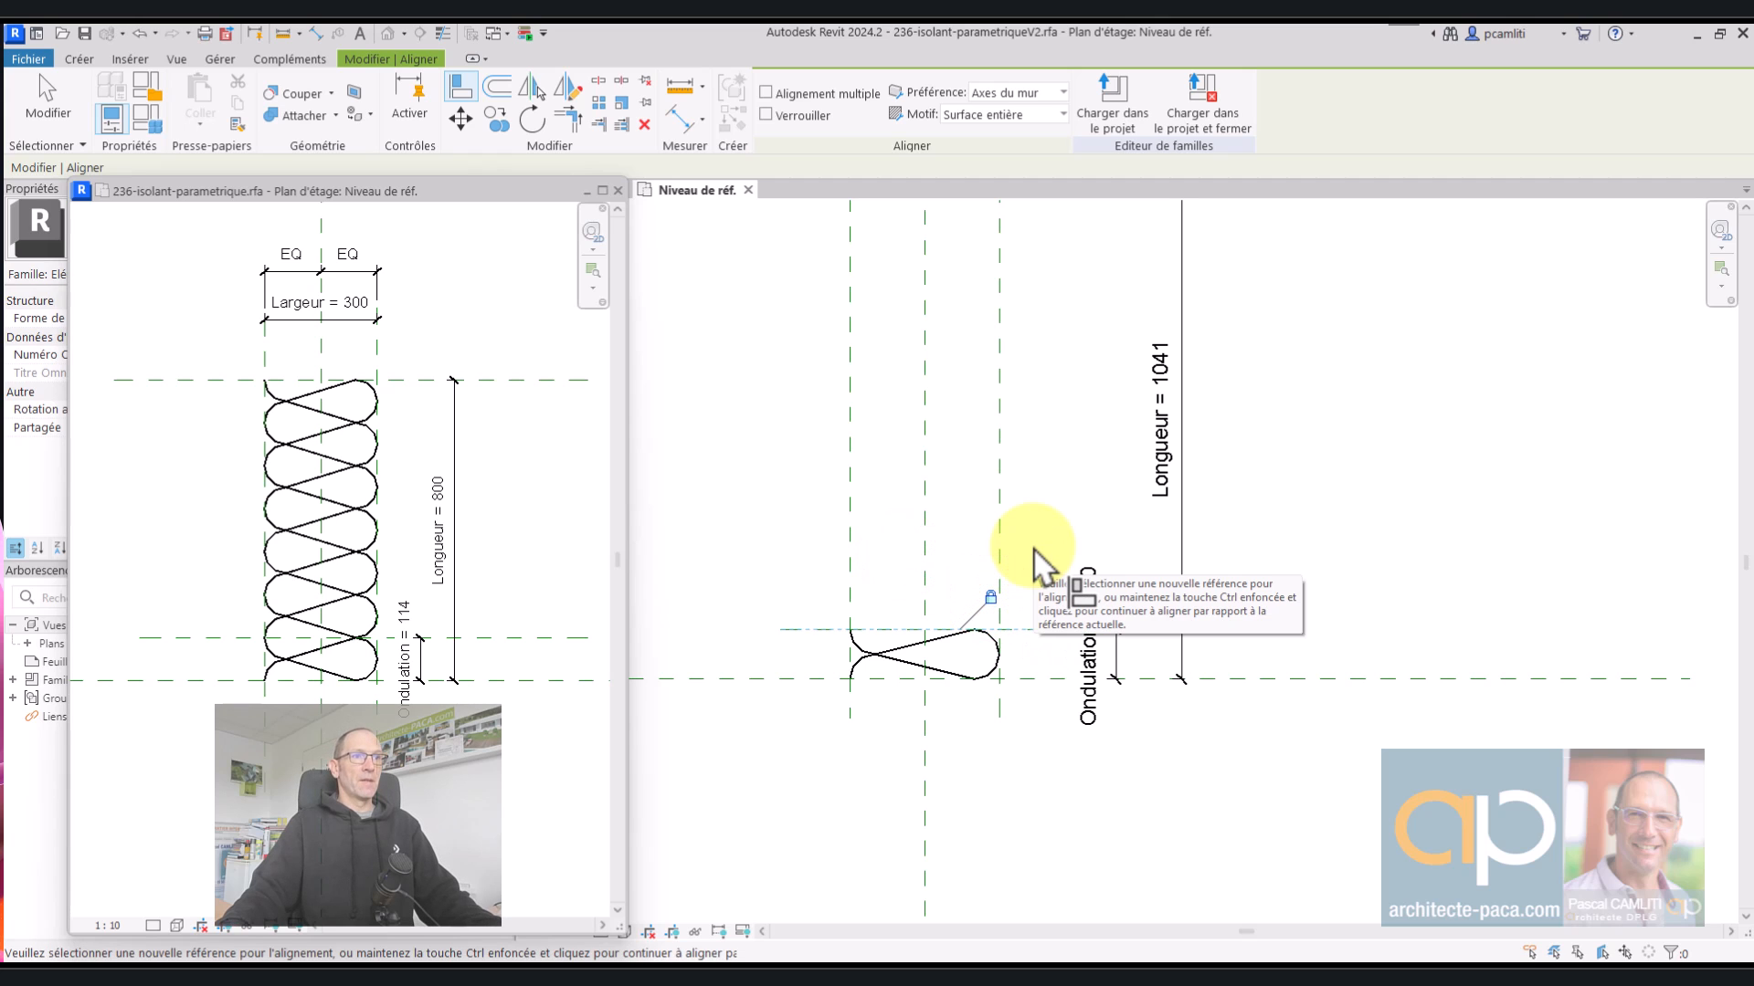
pyautogui.click(850, 556)
pyautogui.press('Escape')
pyautogui.press('Escape')
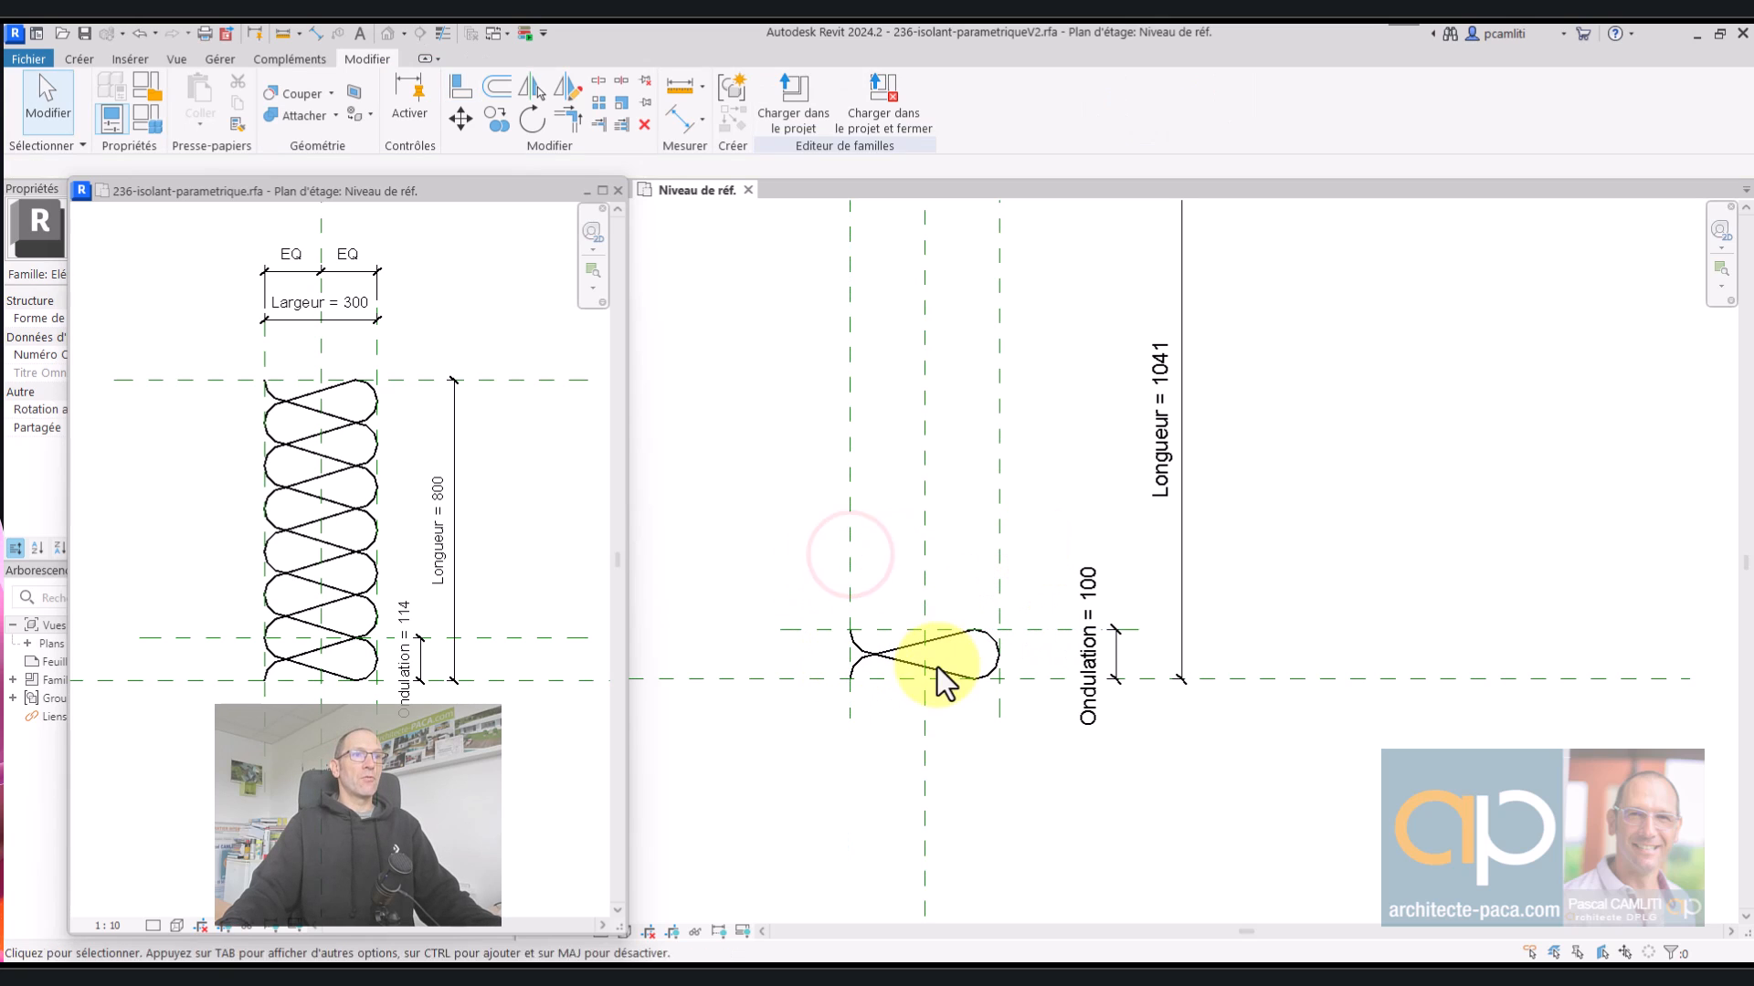
# - Create a grouped, associated linear array of 2 loops, placing the last one at the uppermost horizontal reference plane
pyautogui.click(915, 649)
pyautogui.scroll(-1, 915, 649)
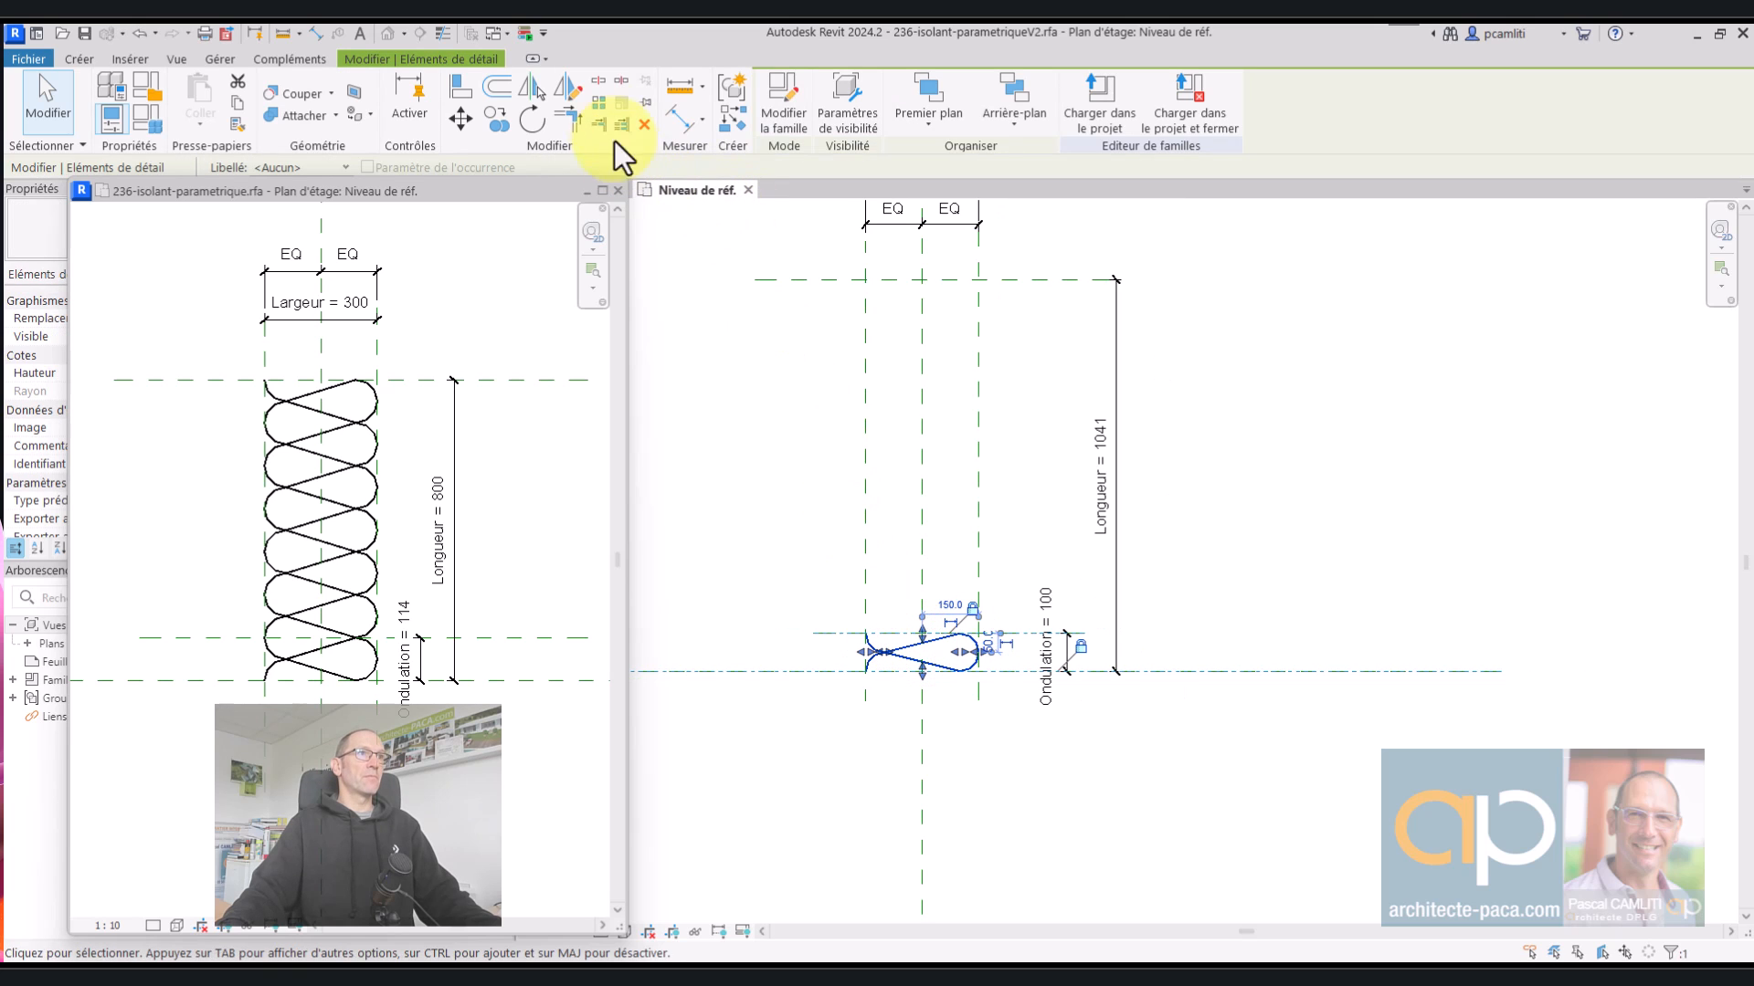
pyautogui.click(591, 190)
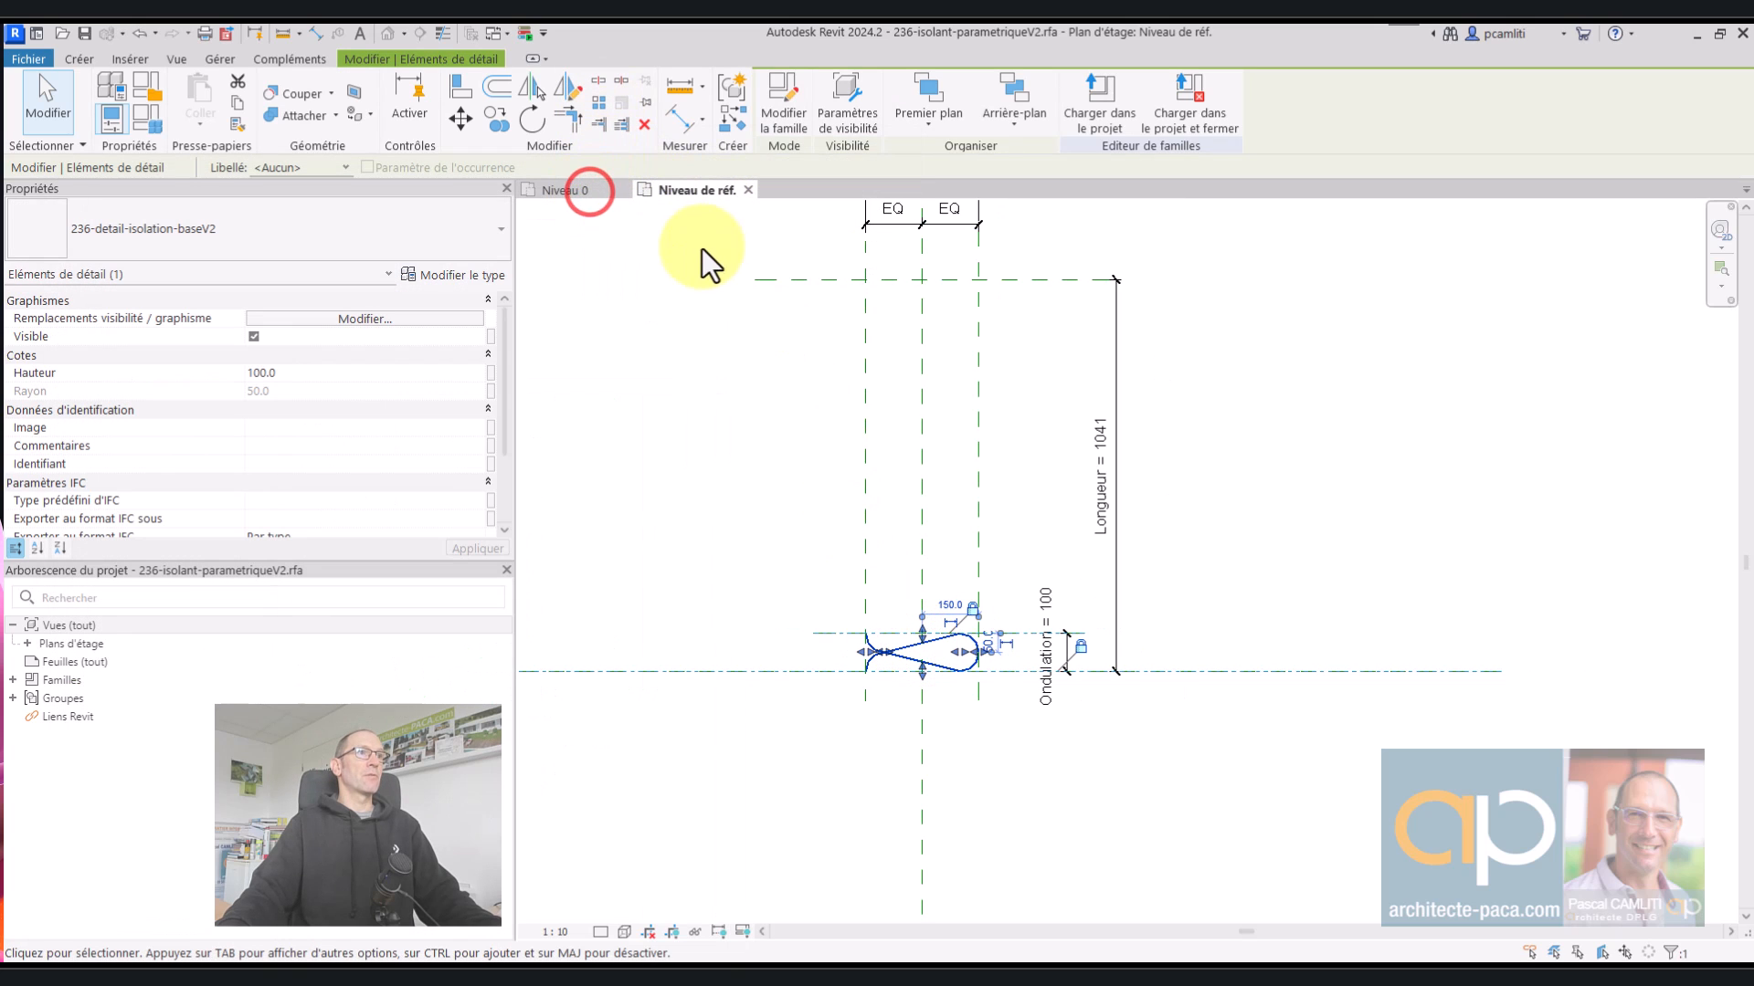
pyautogui.click(603, 107)
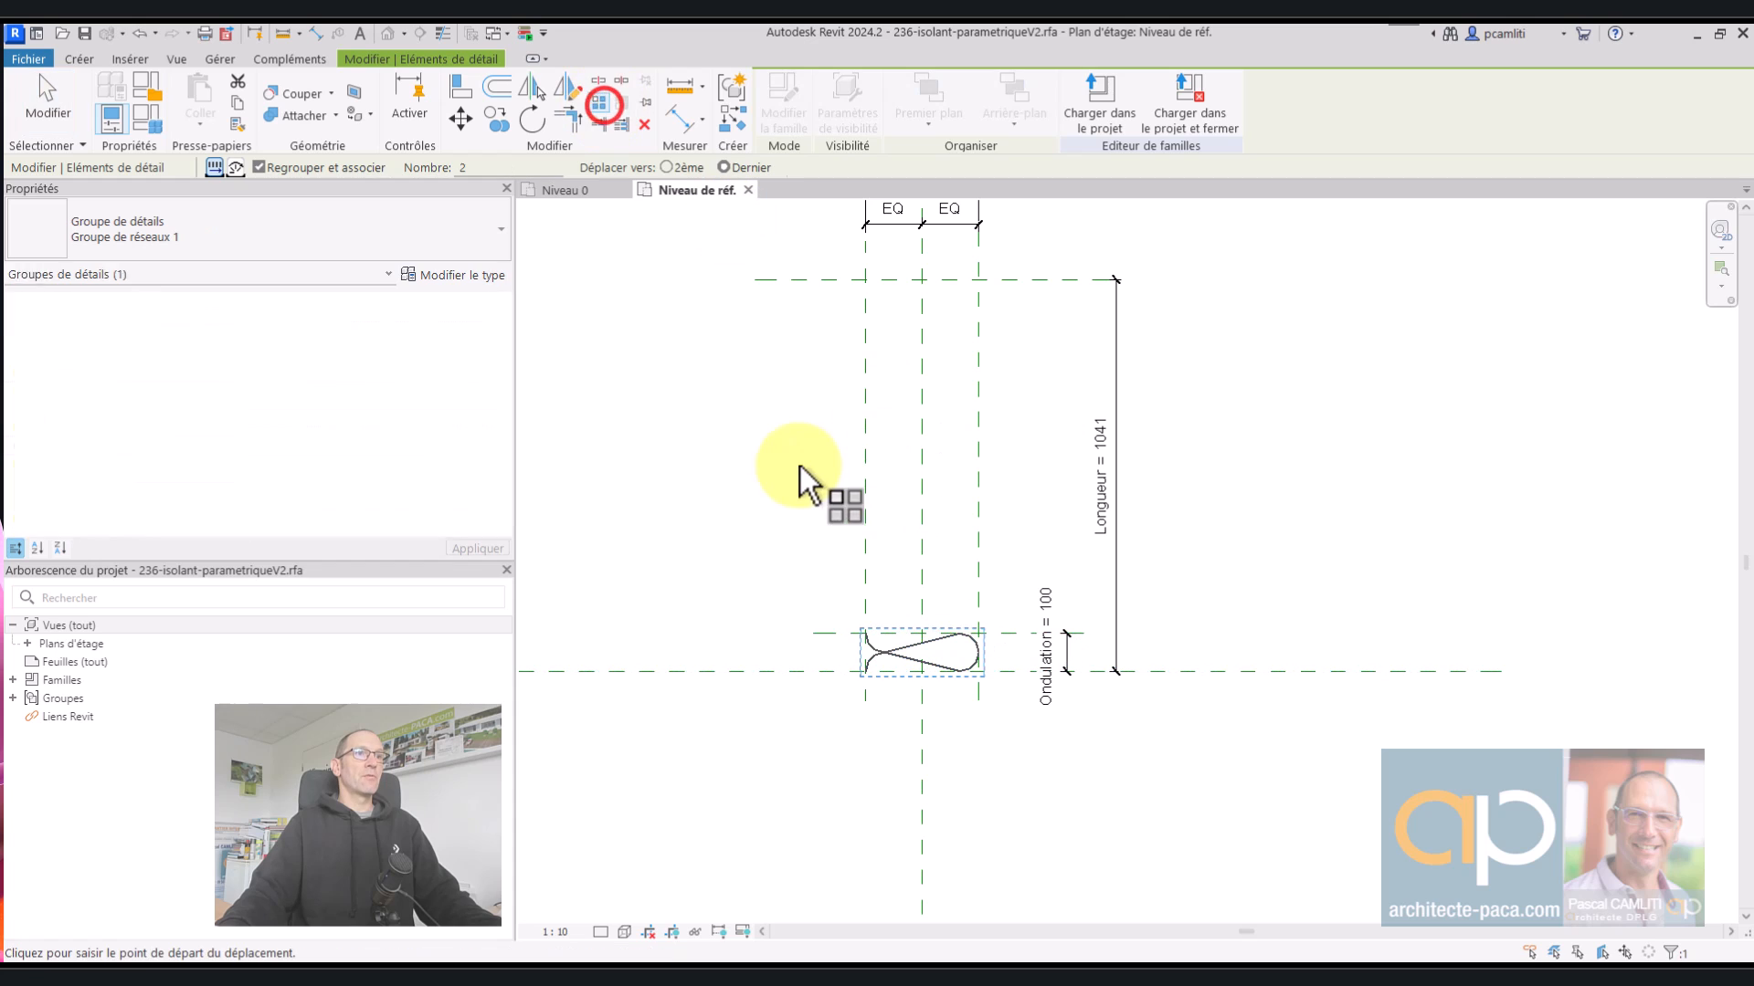
pyautogui.click(866, 633)
pyautogui.click(866, 280)
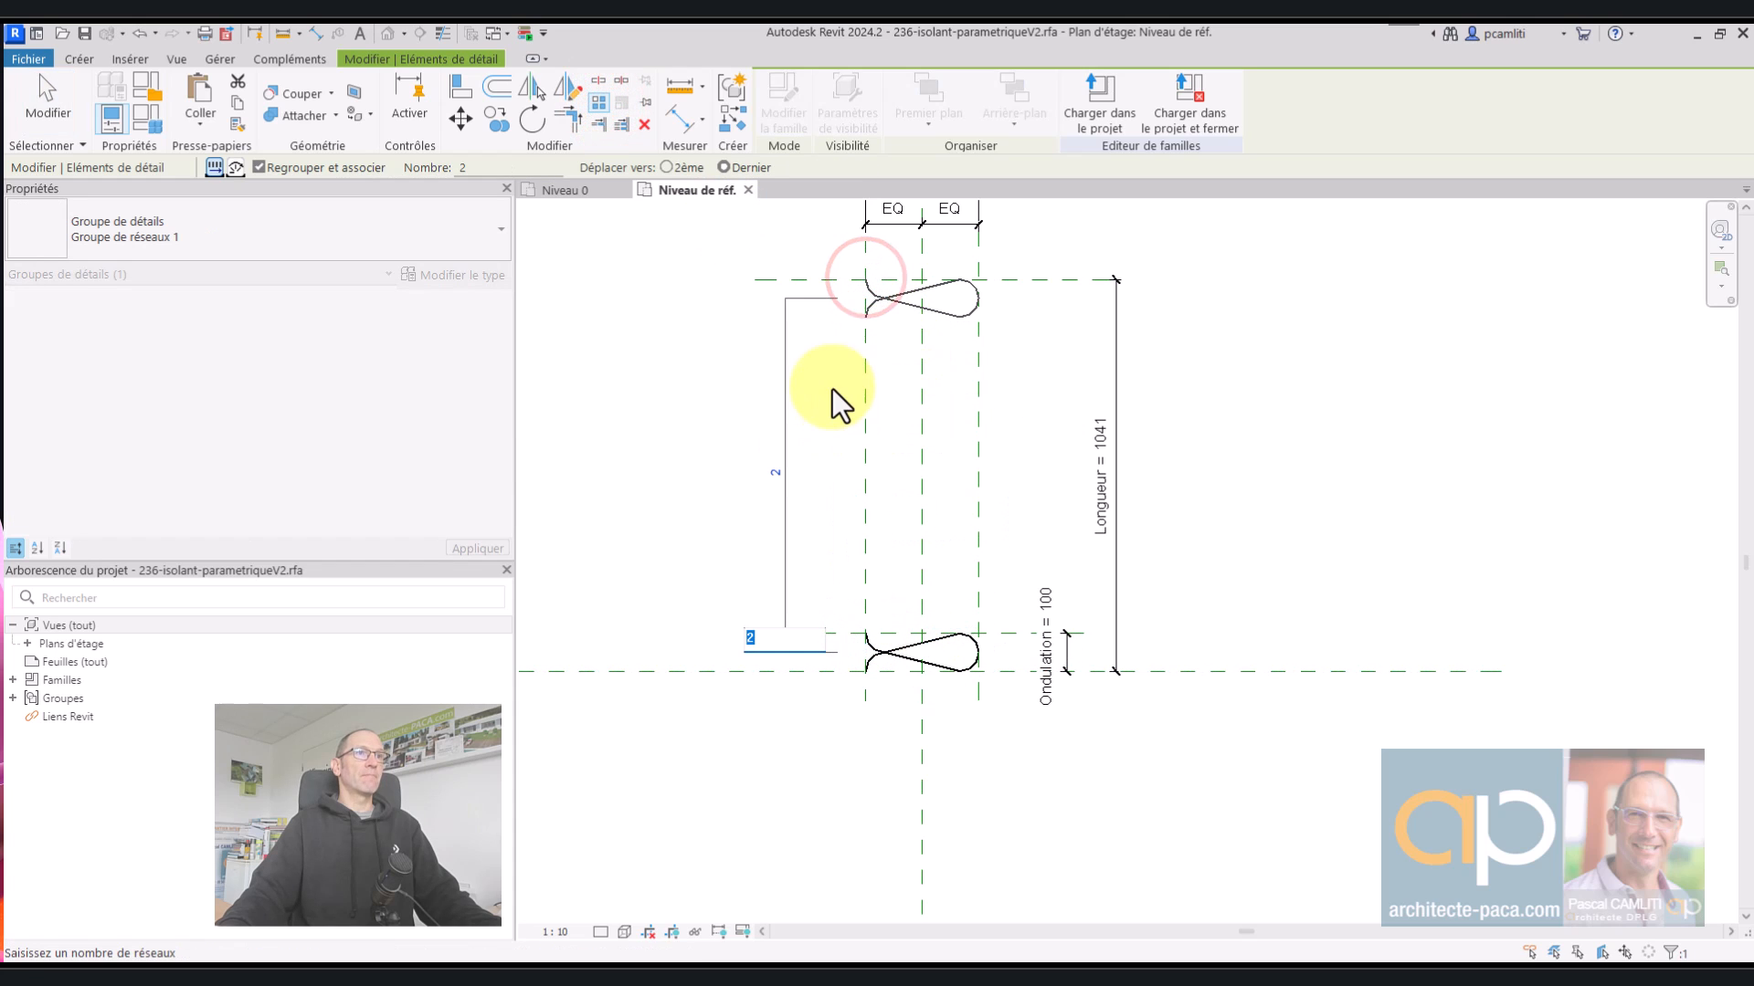
pyautogui.press('Return')
pyautogui.press('Escape')
# - Align and lock the upper loop of the array to the uppermost horizontal reference plane
pyautogui.click(466, 89)
pyautogui.click(786, 280)
pyautogui.click(906, 282)
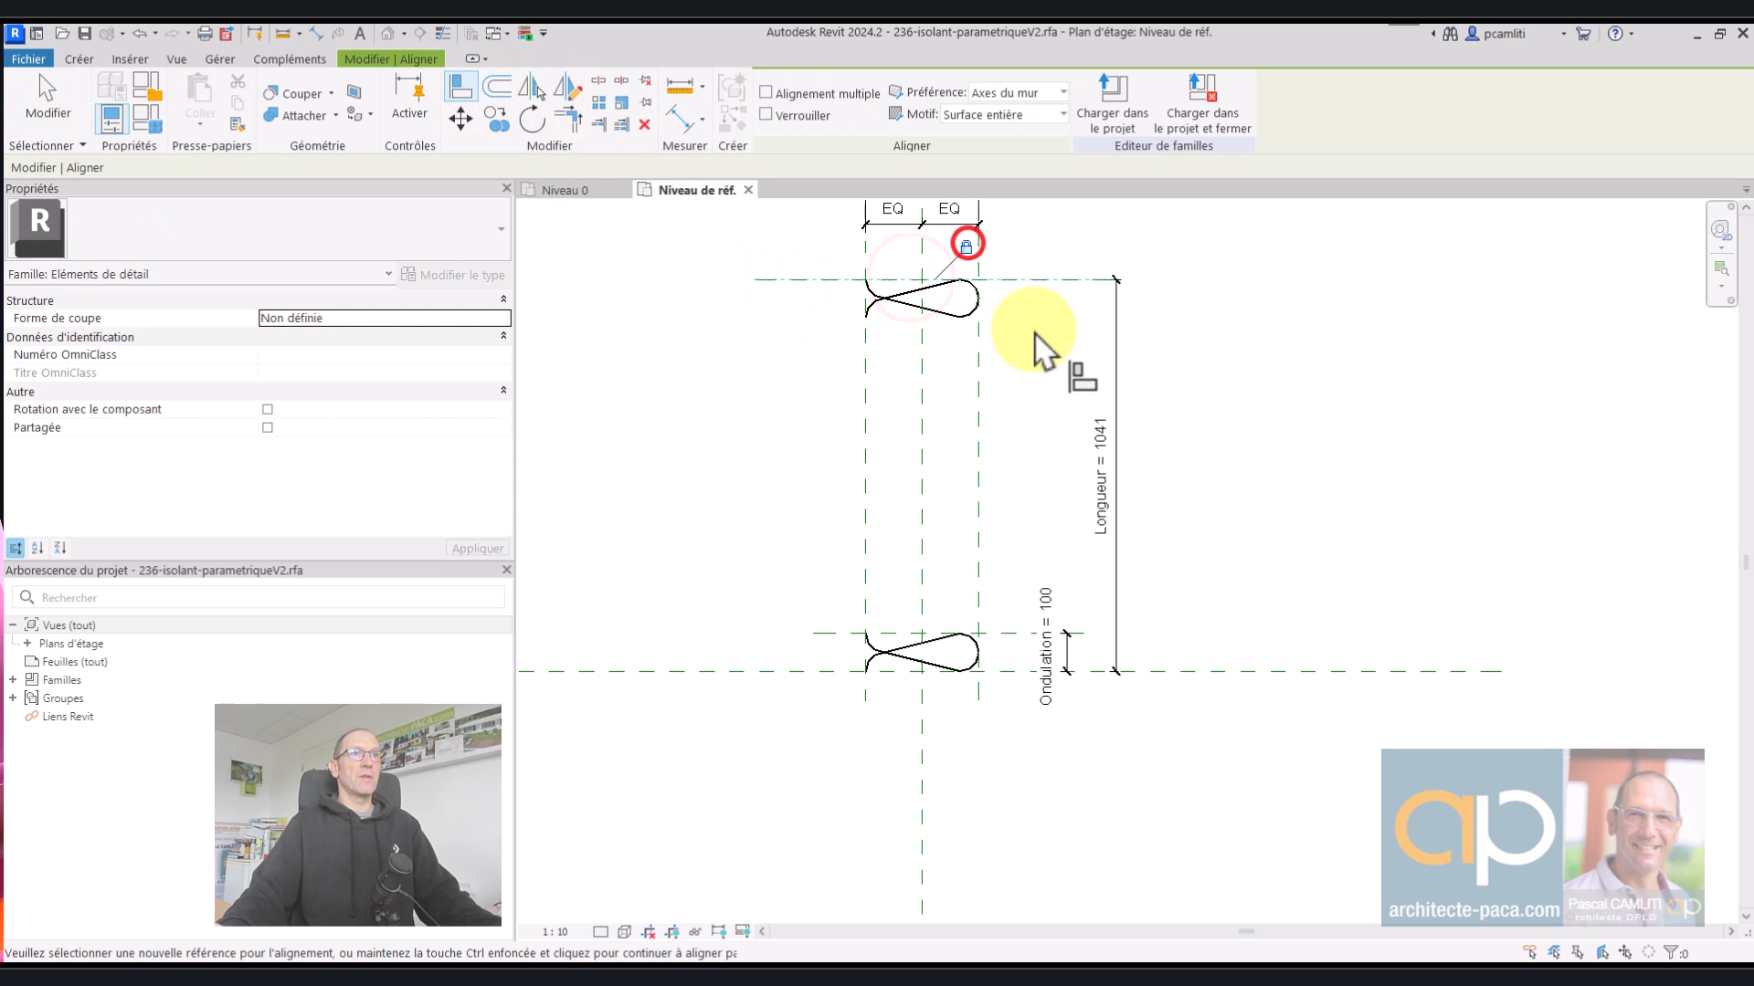
pyautogui.press('Escape')
pyautogui.press('Escape')
# - Enlarge the family types dialog, bring back the floating 236-isolant-parametrique.rfa reference view and close the dialog without changes
pyautogui.click(950, 316)
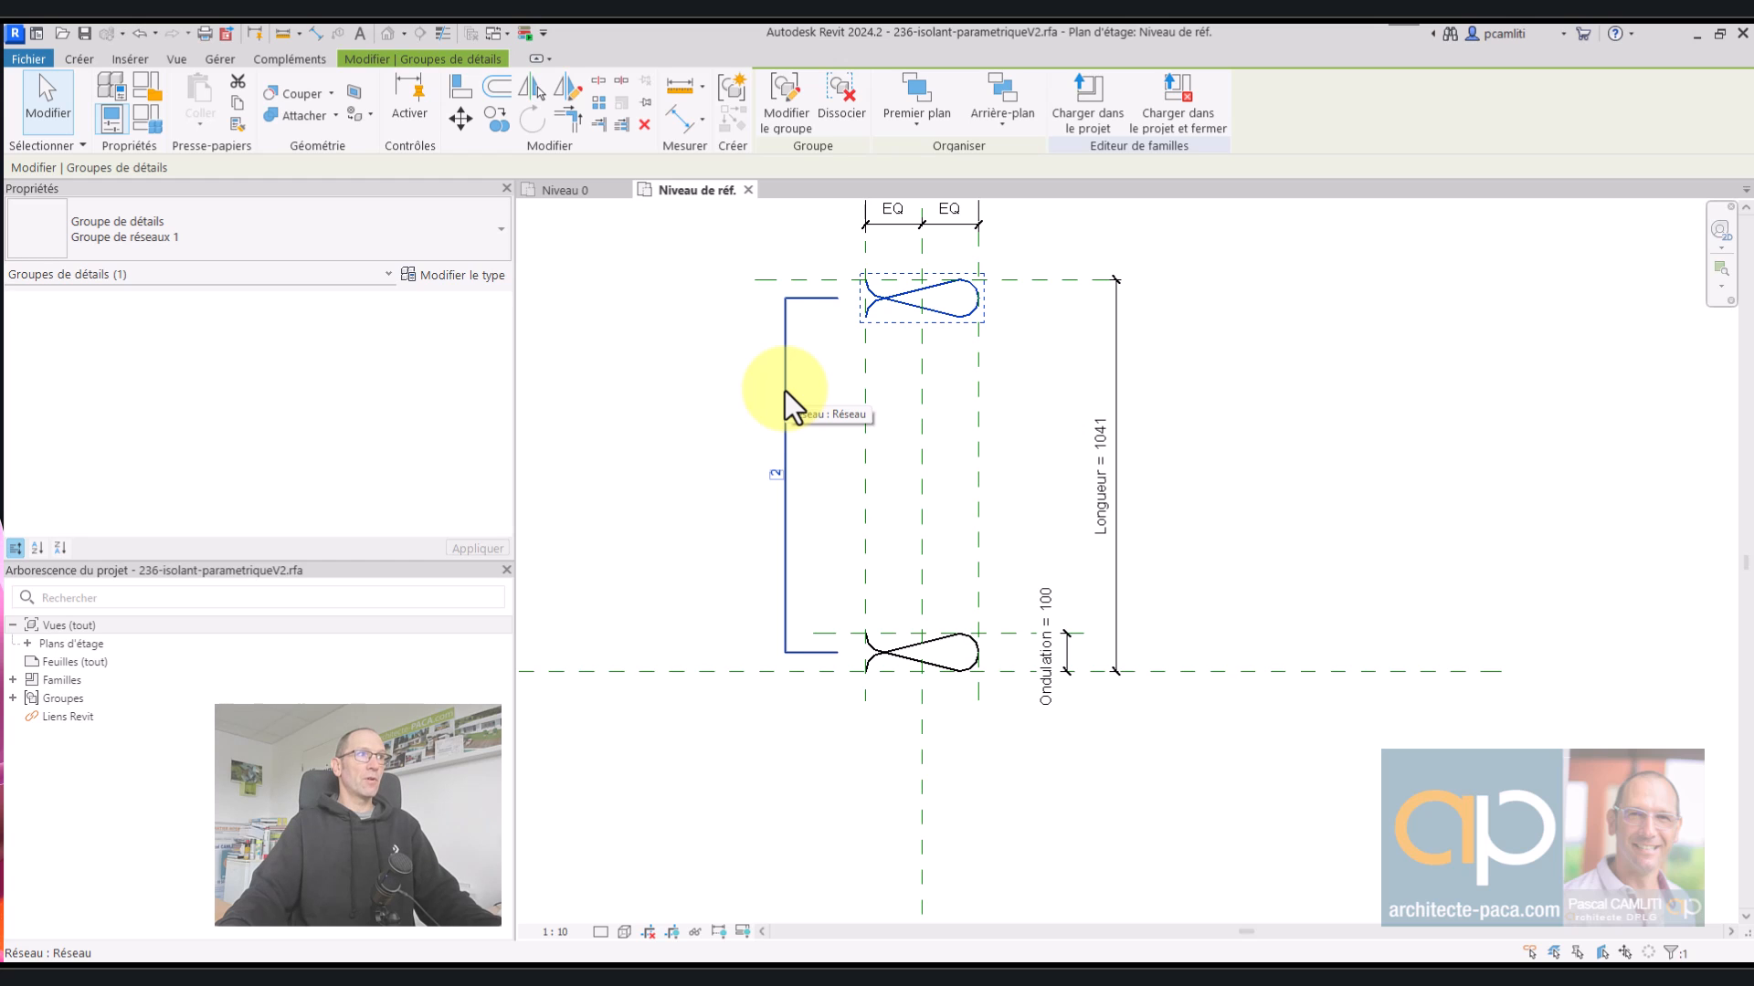
pyautogui.click(151, 129)
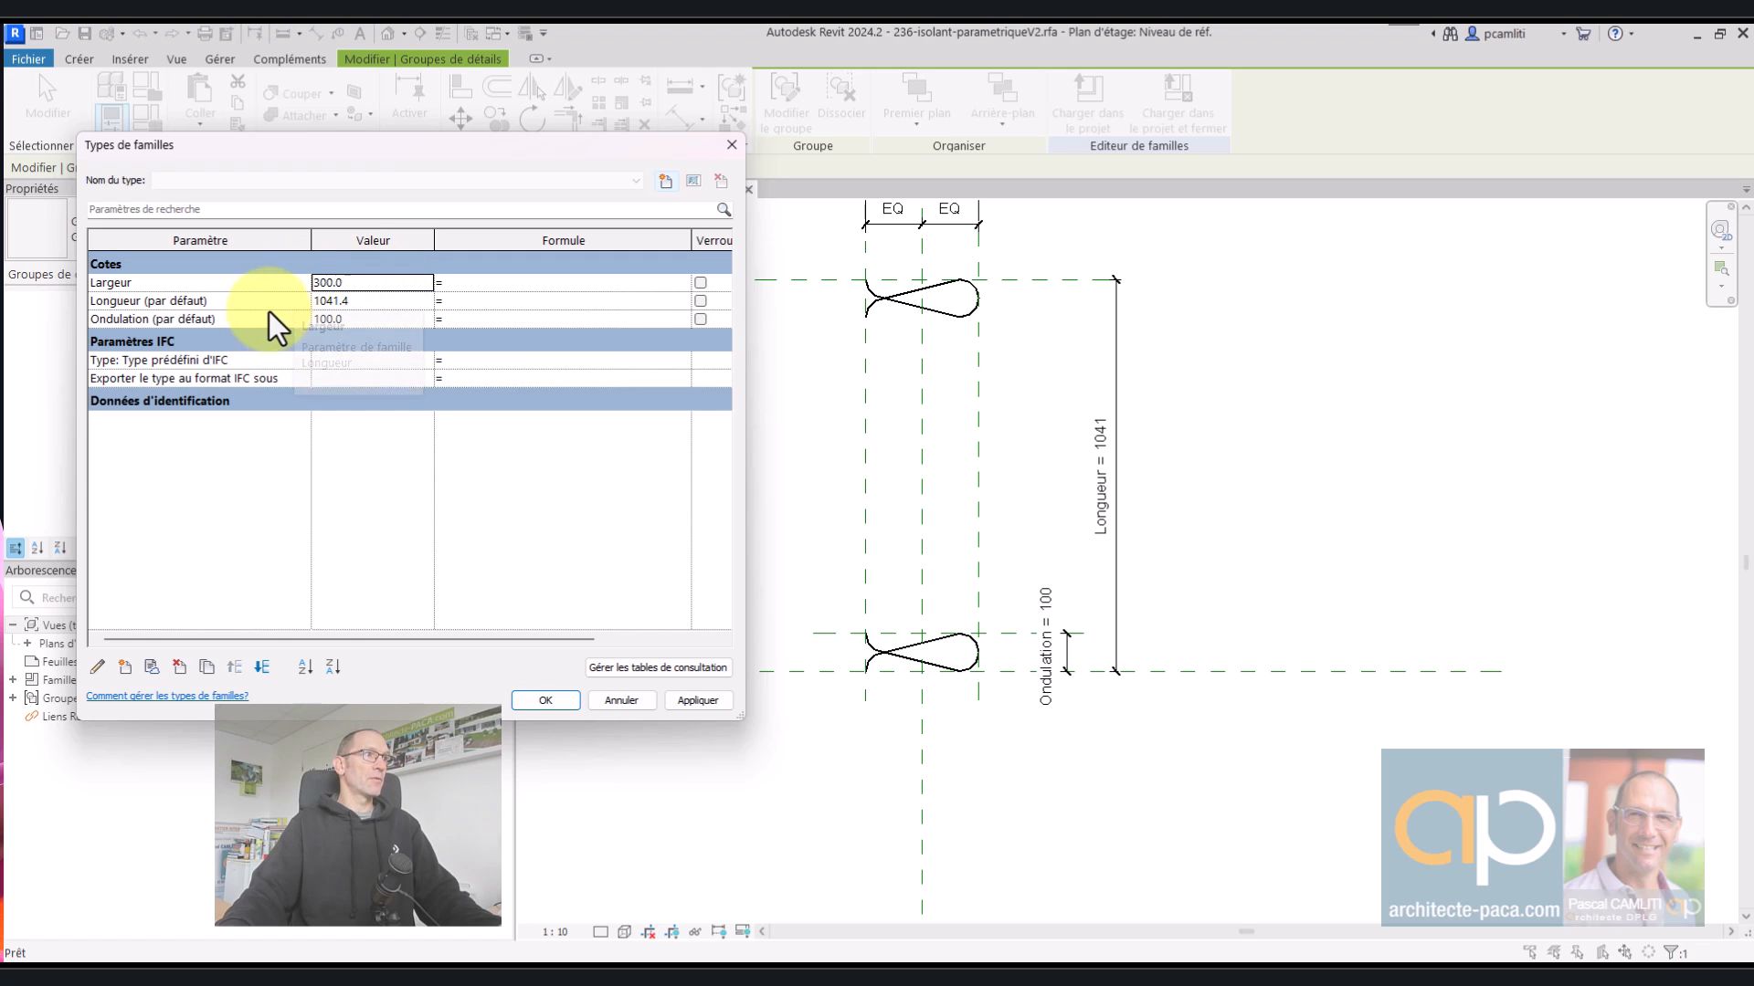
pyautogui.moveTo(738, 716); pyautogui.dragTo(791, 738)
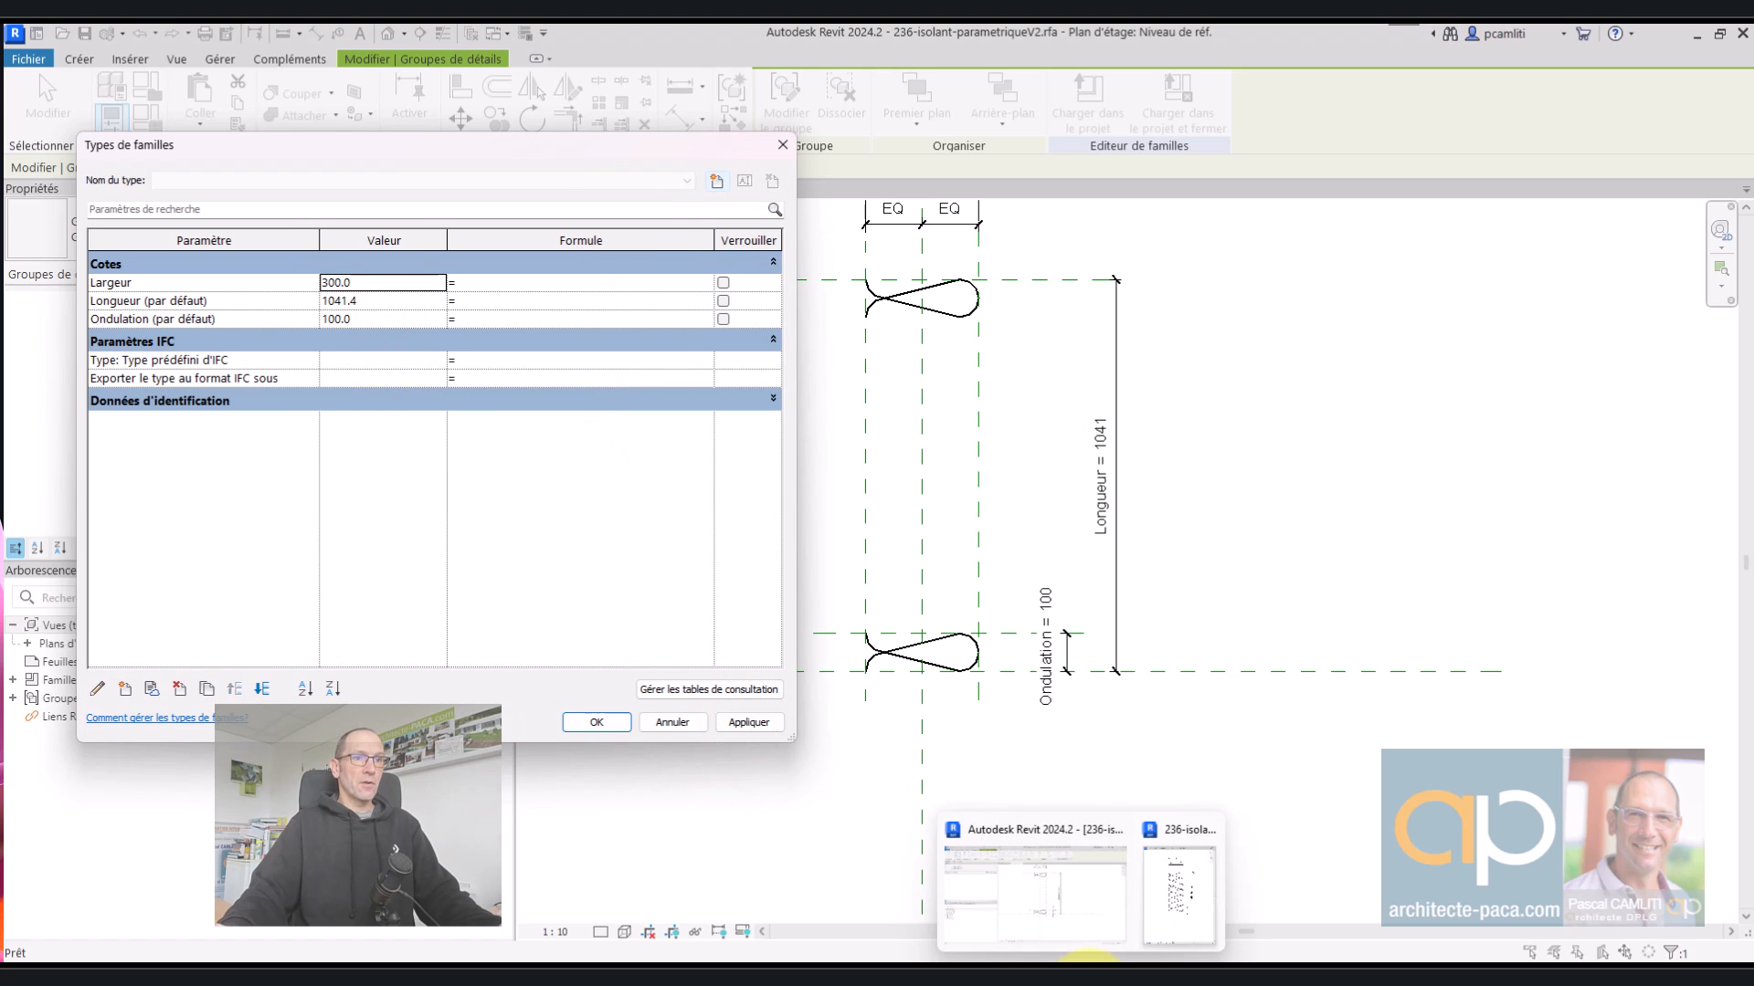
pyautogui.click(1203, 901)
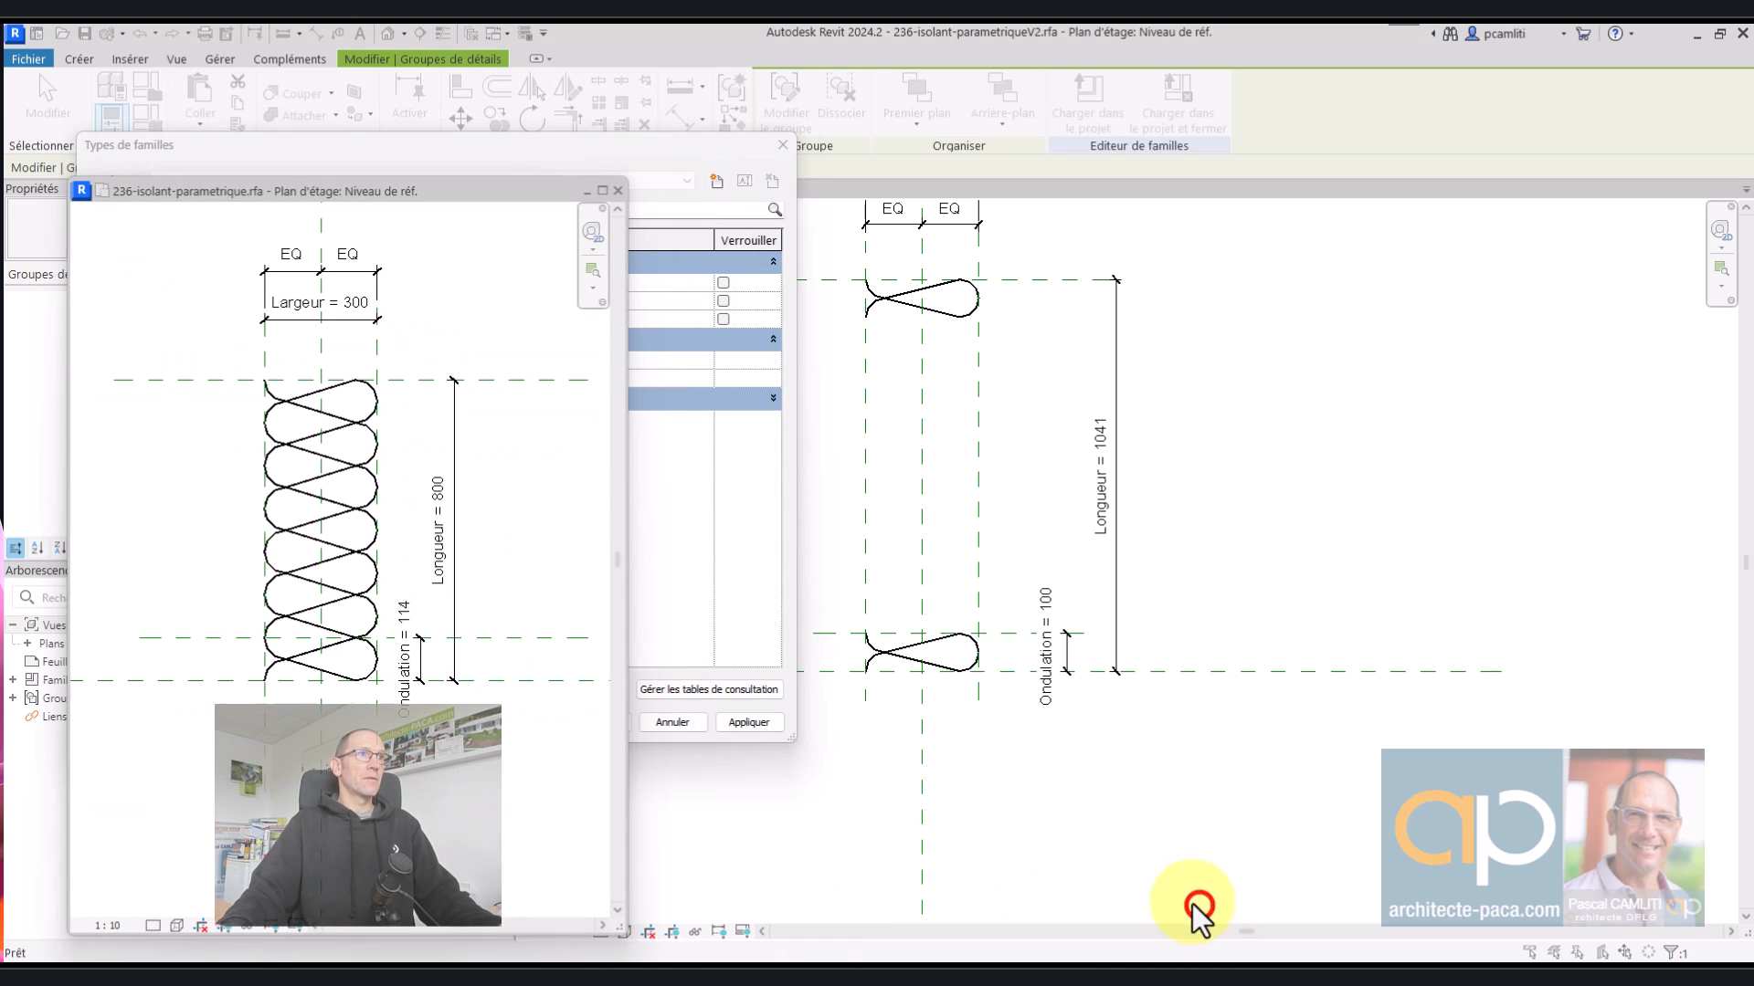
pyautogui.click(470, 190)
pyautogui.click(750, 718)
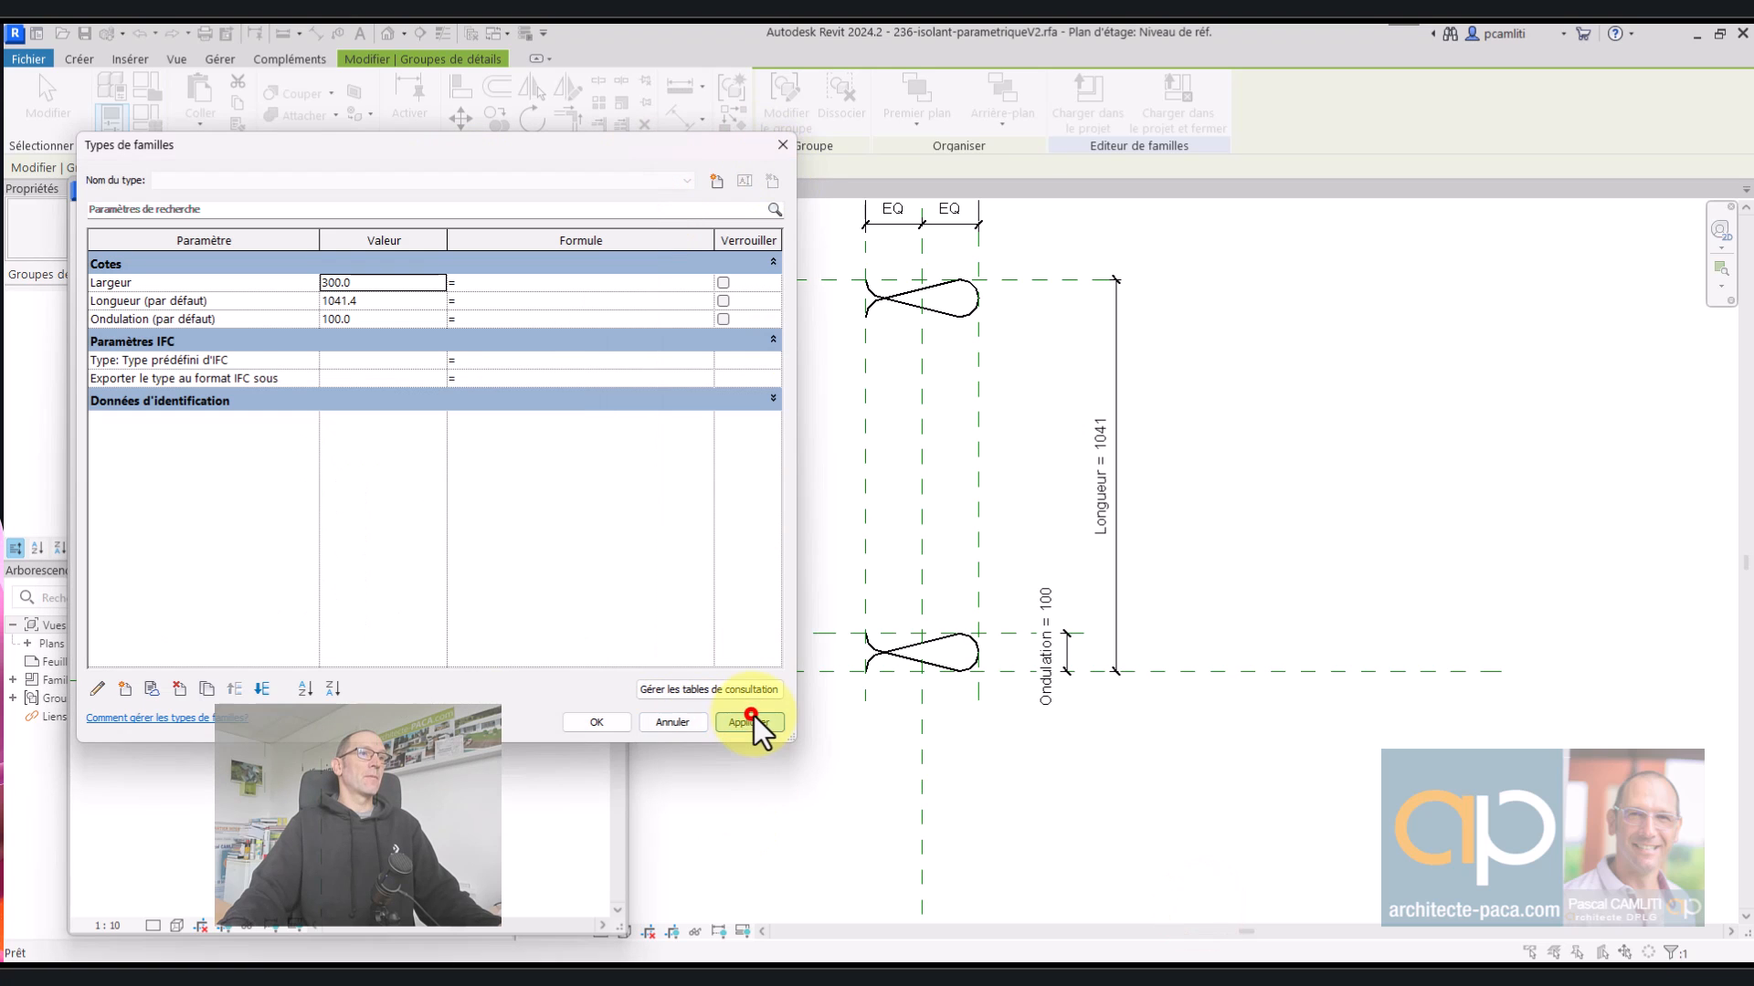
pyautogui.click(680, 721)
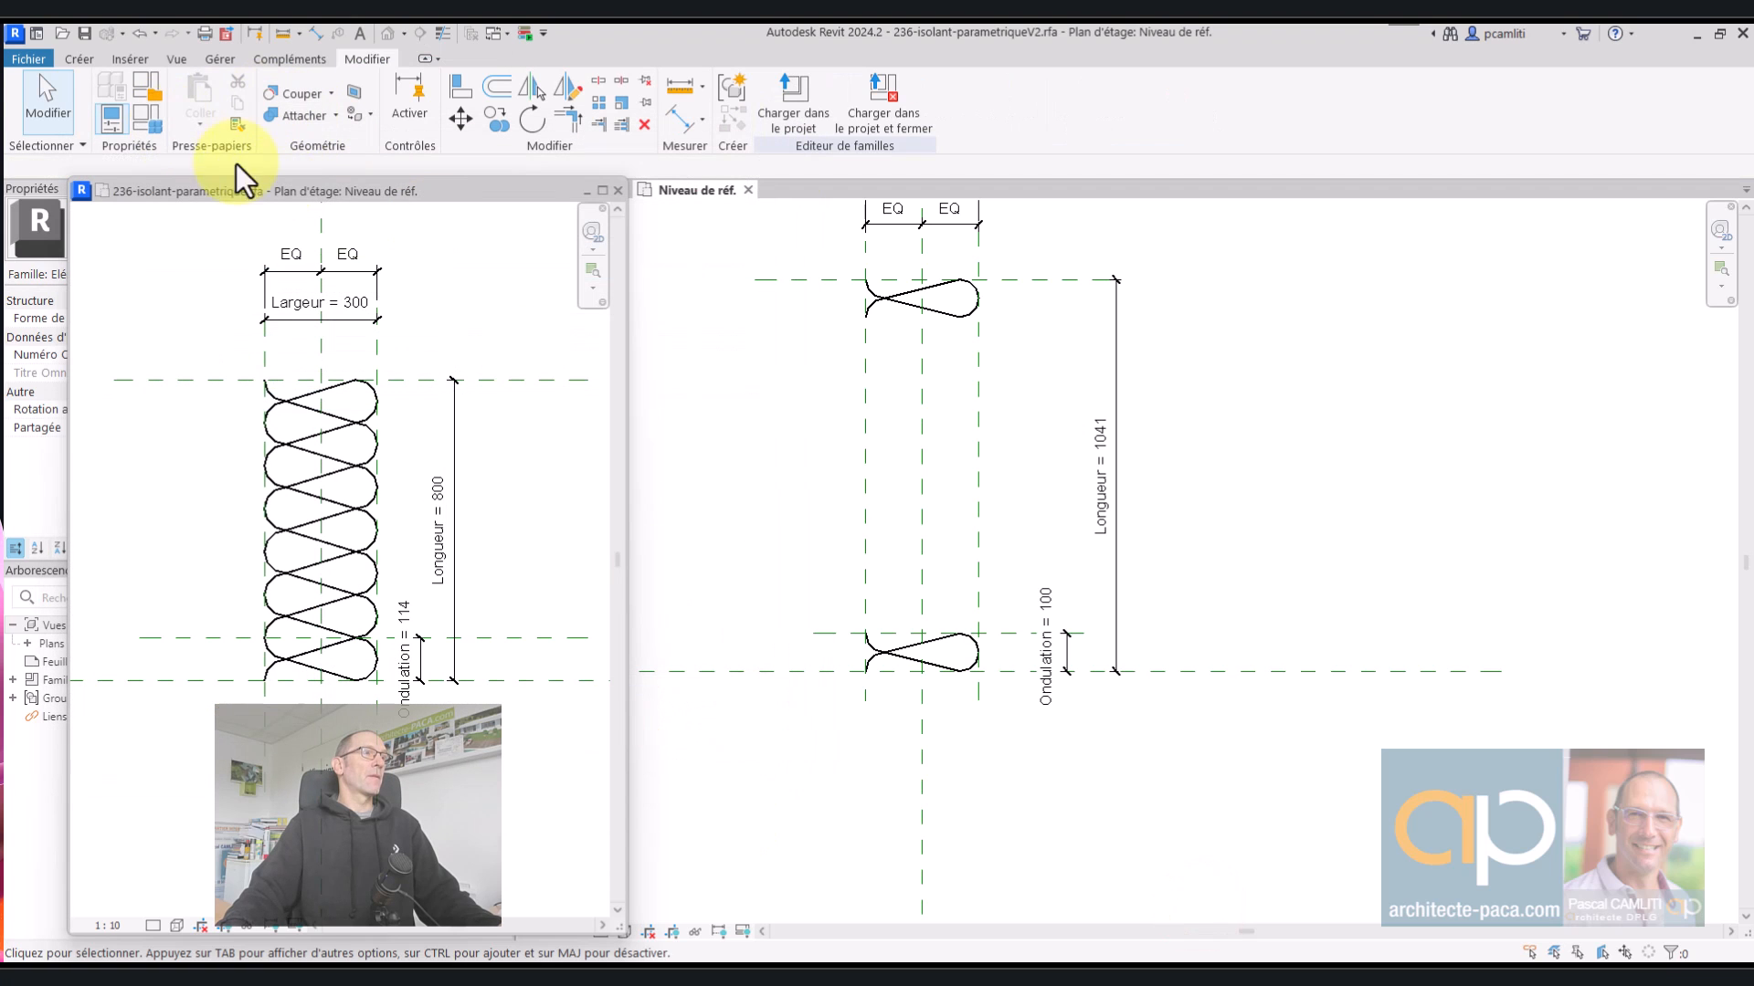
# - Examine the parameter formulas of 236-isolant-parametrique.rfa and copy the Ondulation formula Longueur / Reseau
pyautogui.click(274, 188)
pyautogui.click(145, 129)
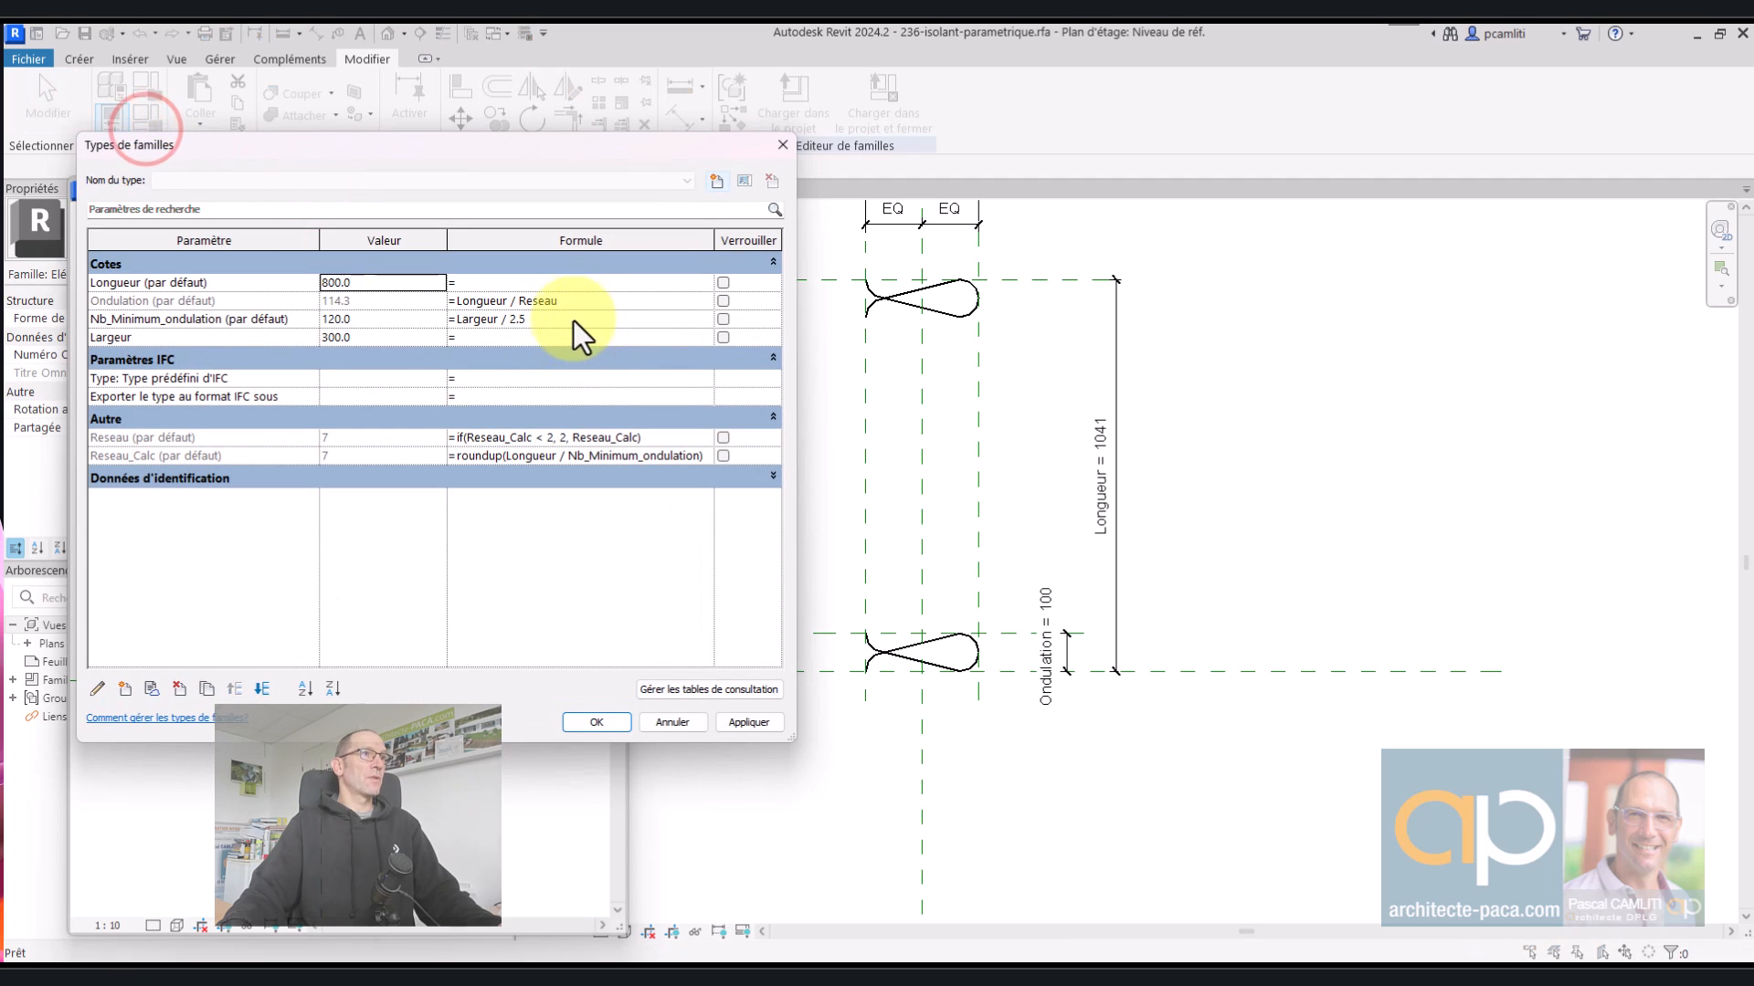
pyautogui.moveTo(562, 307); pyautogui.dragTo(458, 315)
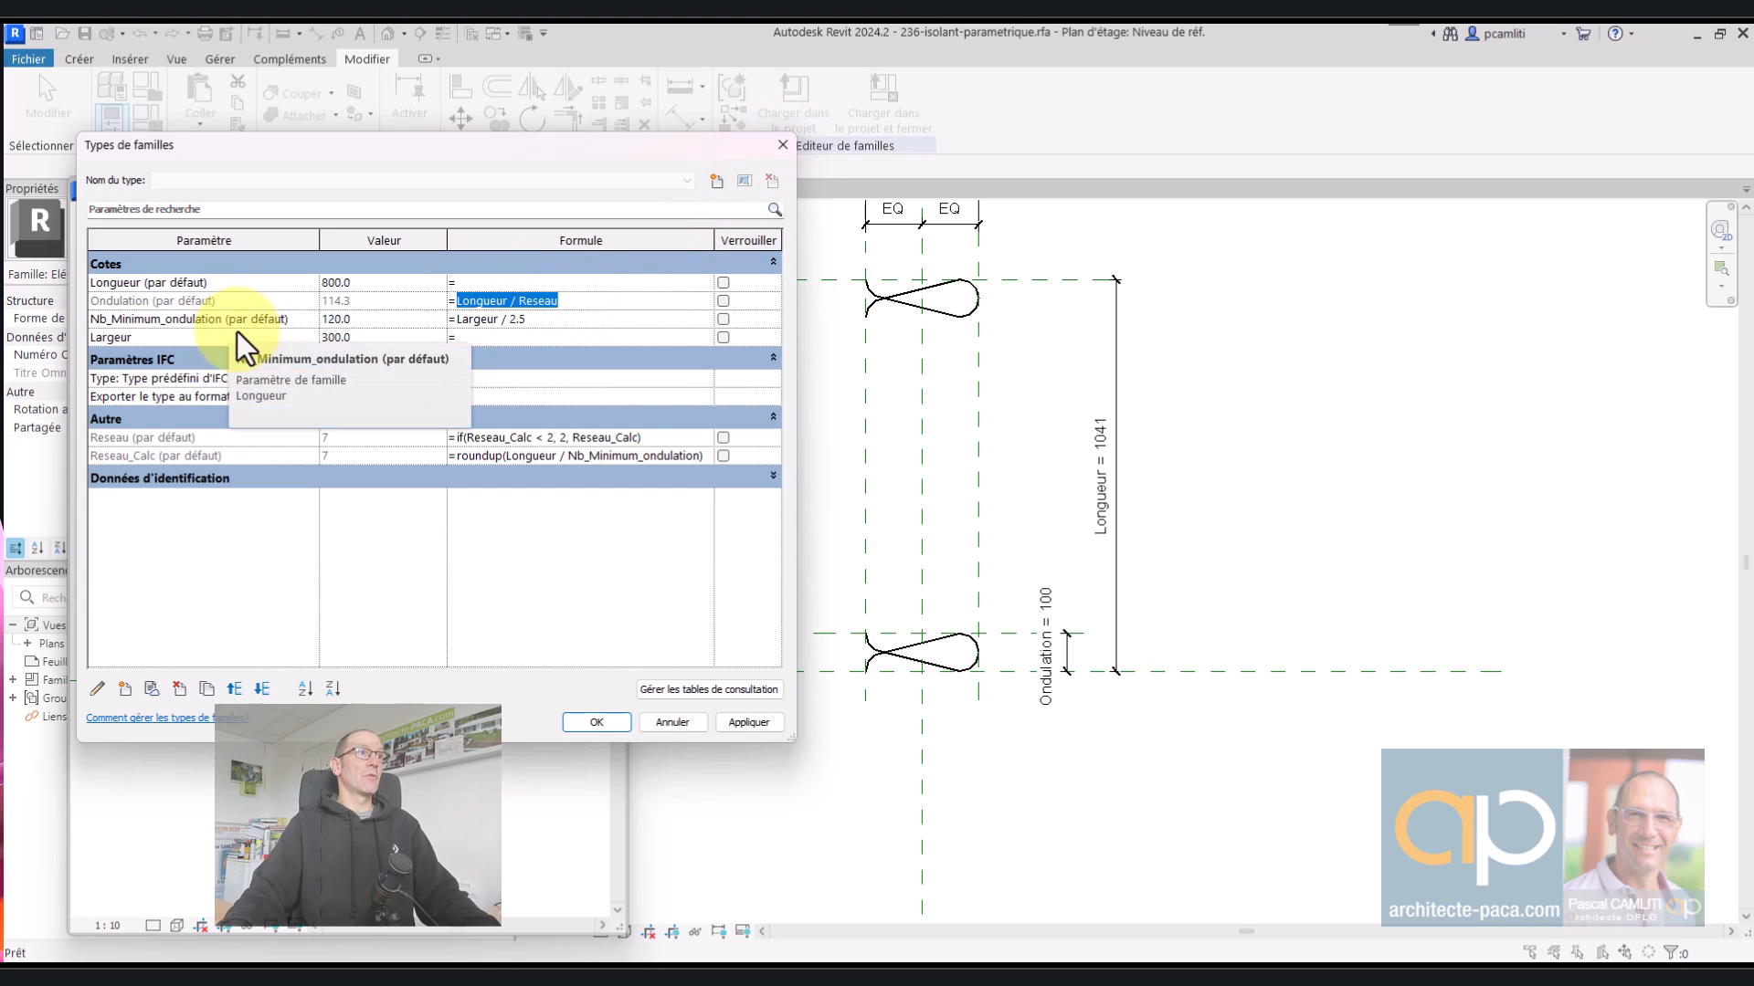
pyautogui.click(781, 144)
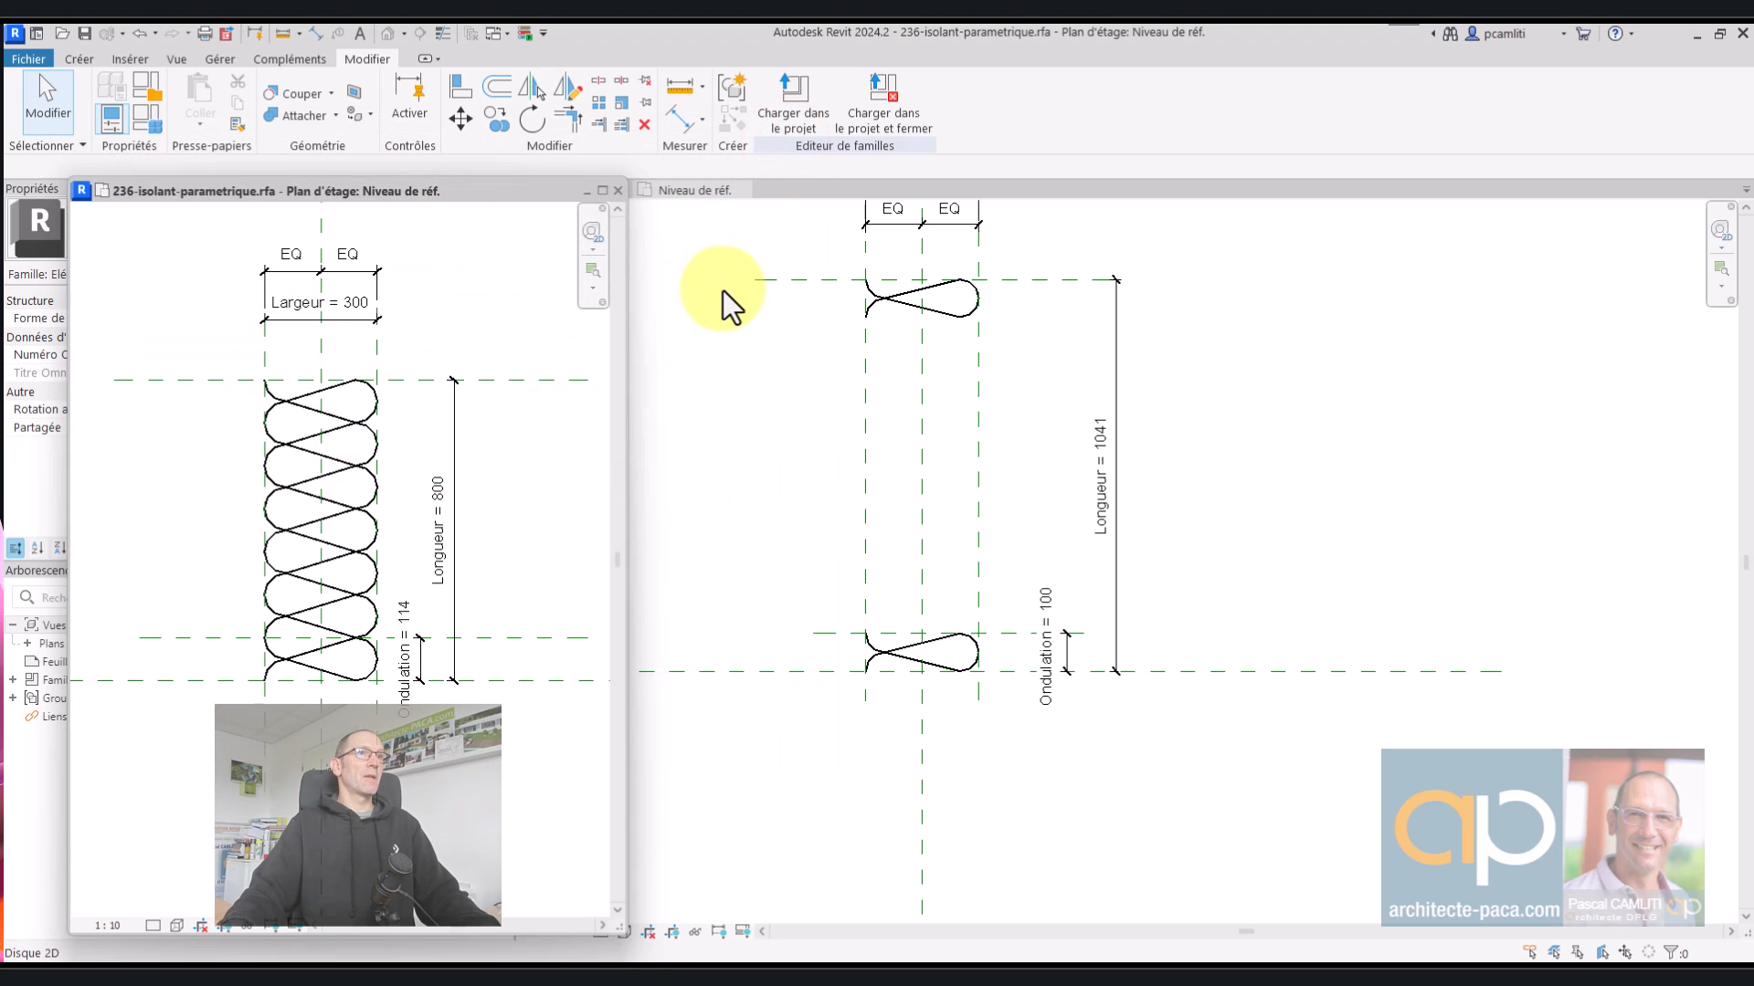
# - In the family types of 236-isolant-parametriqueV2.rfa, try the formula Longueur / Reseau on the Longueur parameter and clear it again
pyautogui.click(722, 289)
pyautogui.click(147, 117)
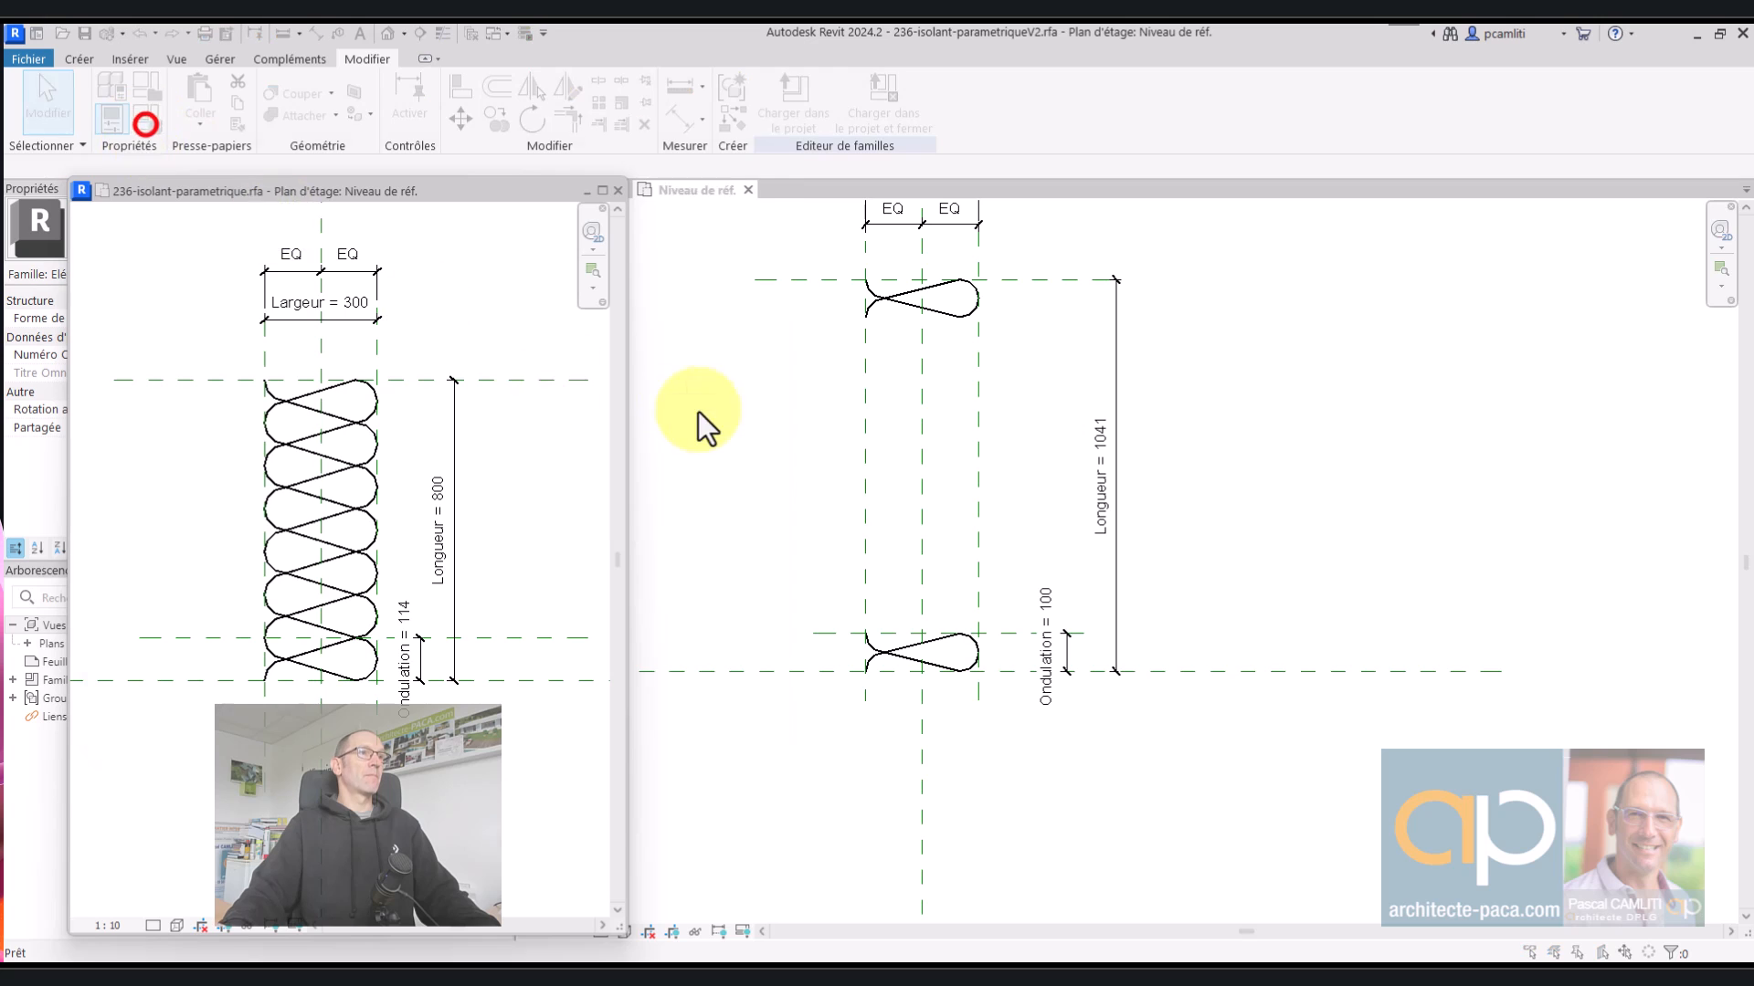
pyautogui.click(496, 303)
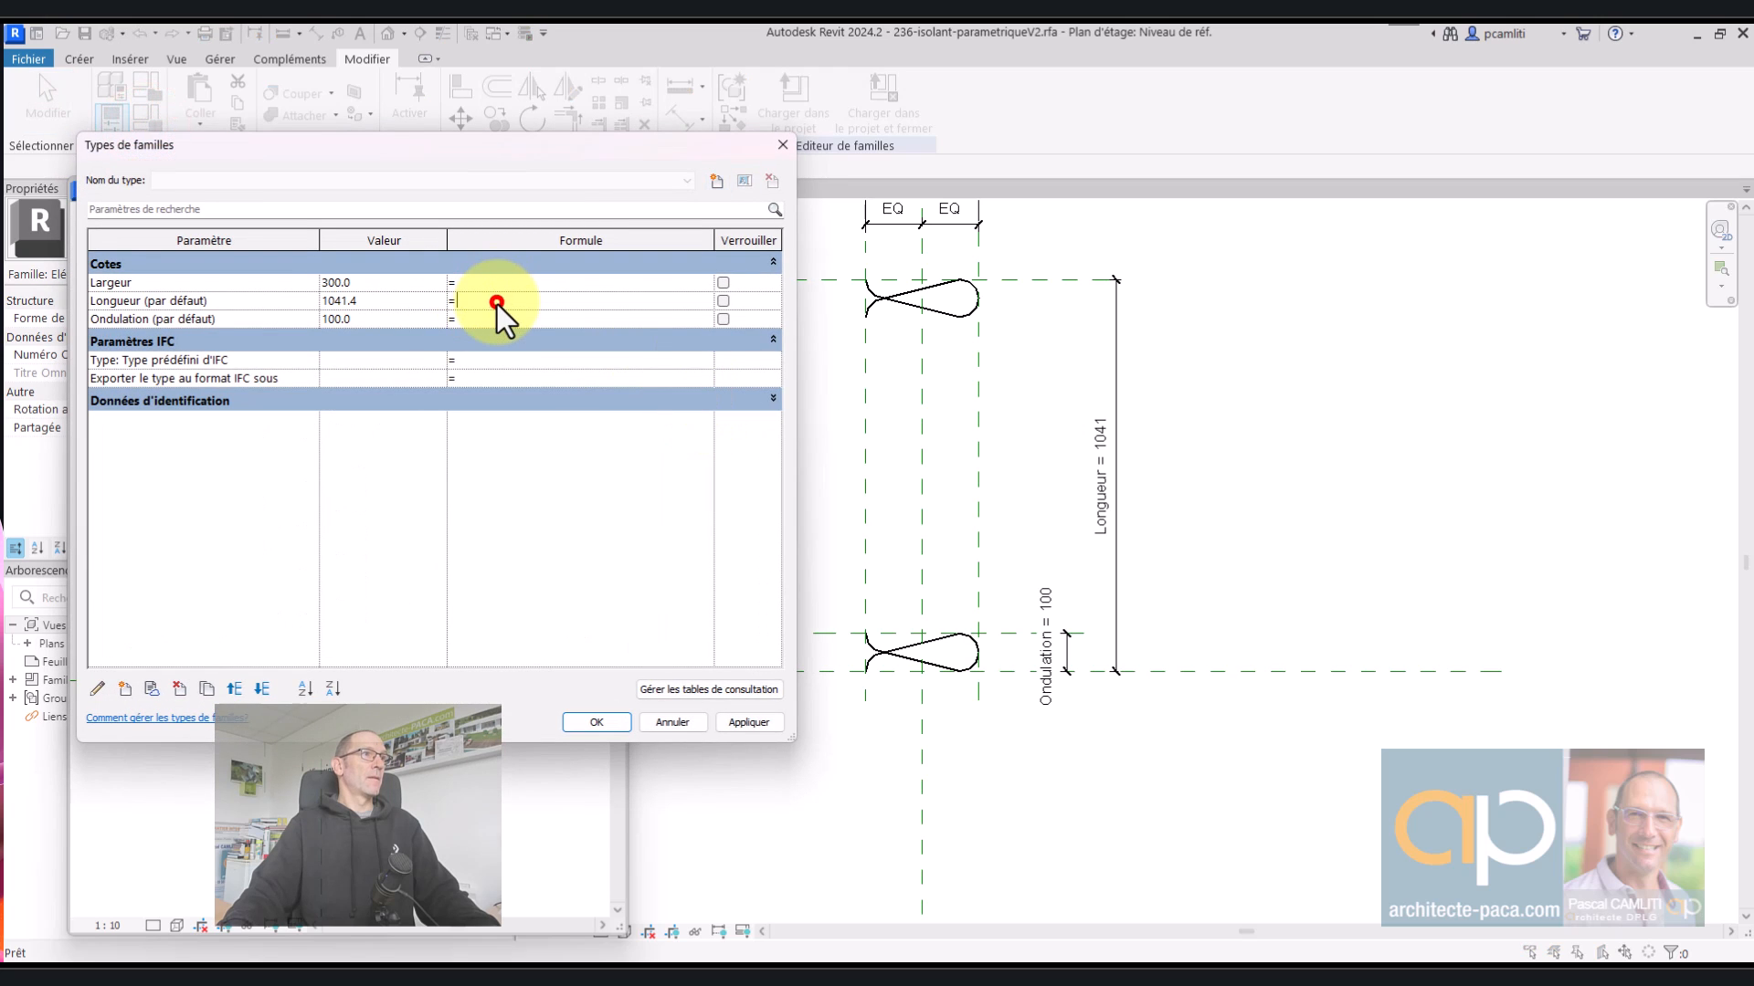
pyautogui.write('Longueur / Reseau')
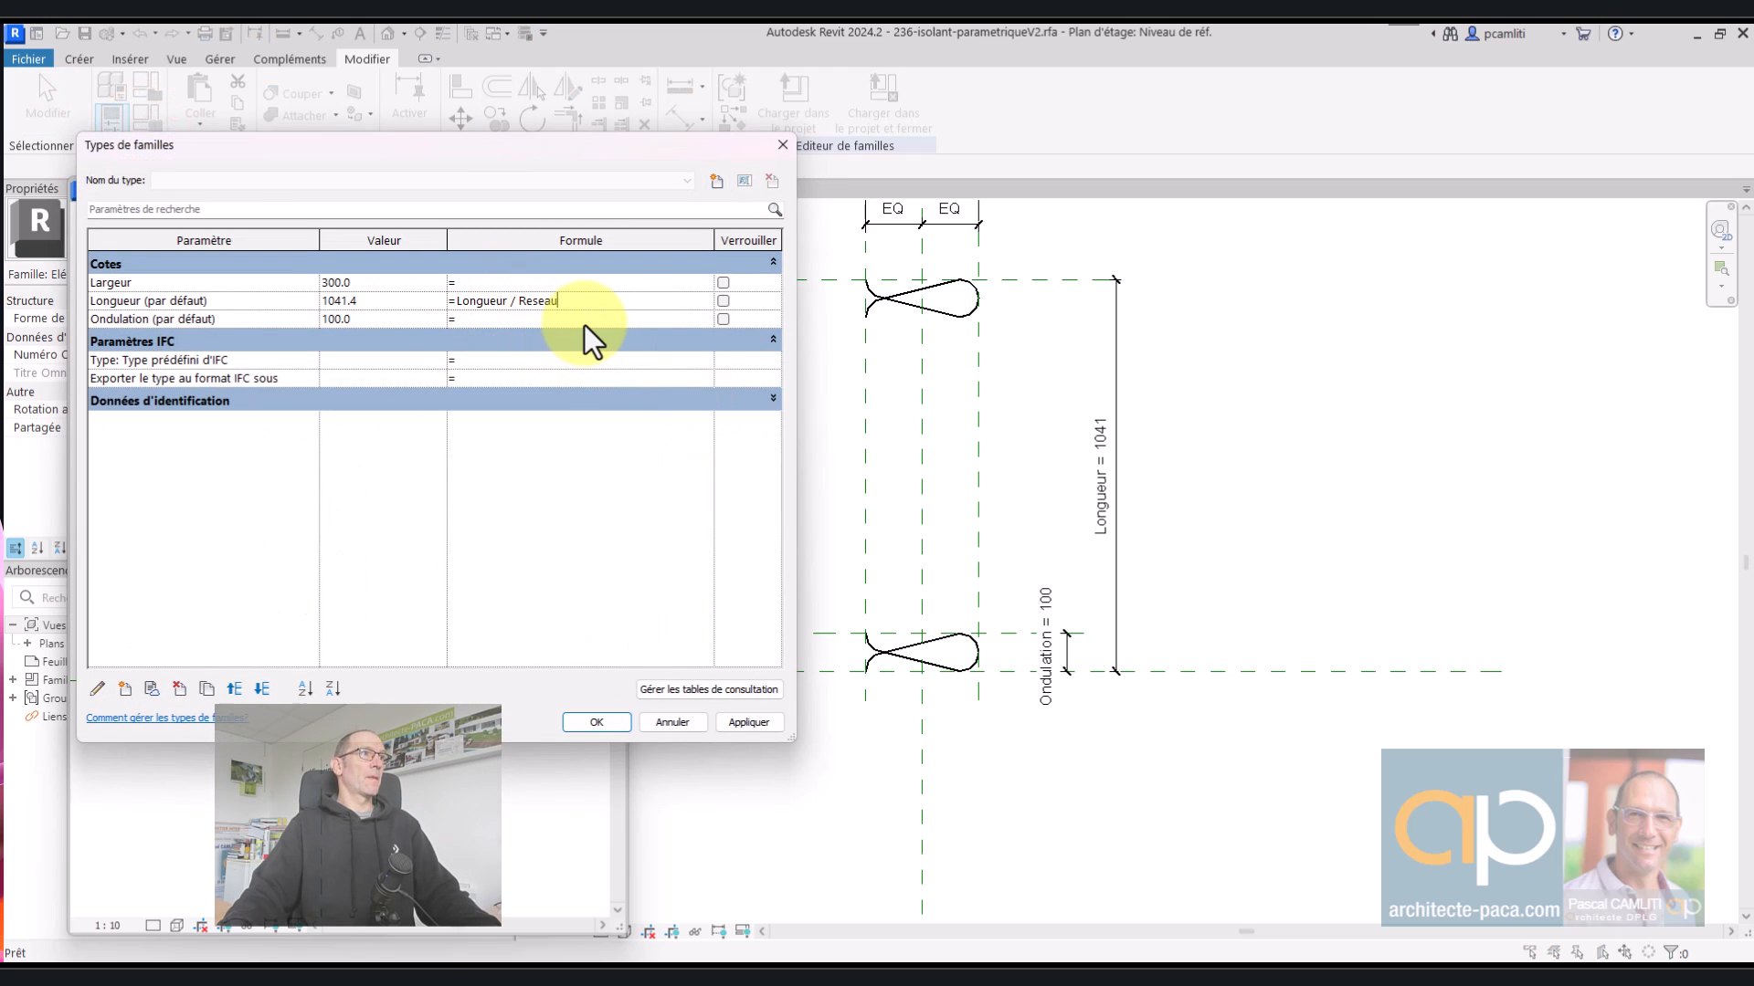
pyautogui.click(584, 325)
pyautogui.click(981, 531)
pyautogui.moveTo(585, 304); pyautogui.dragTo(423, 306)
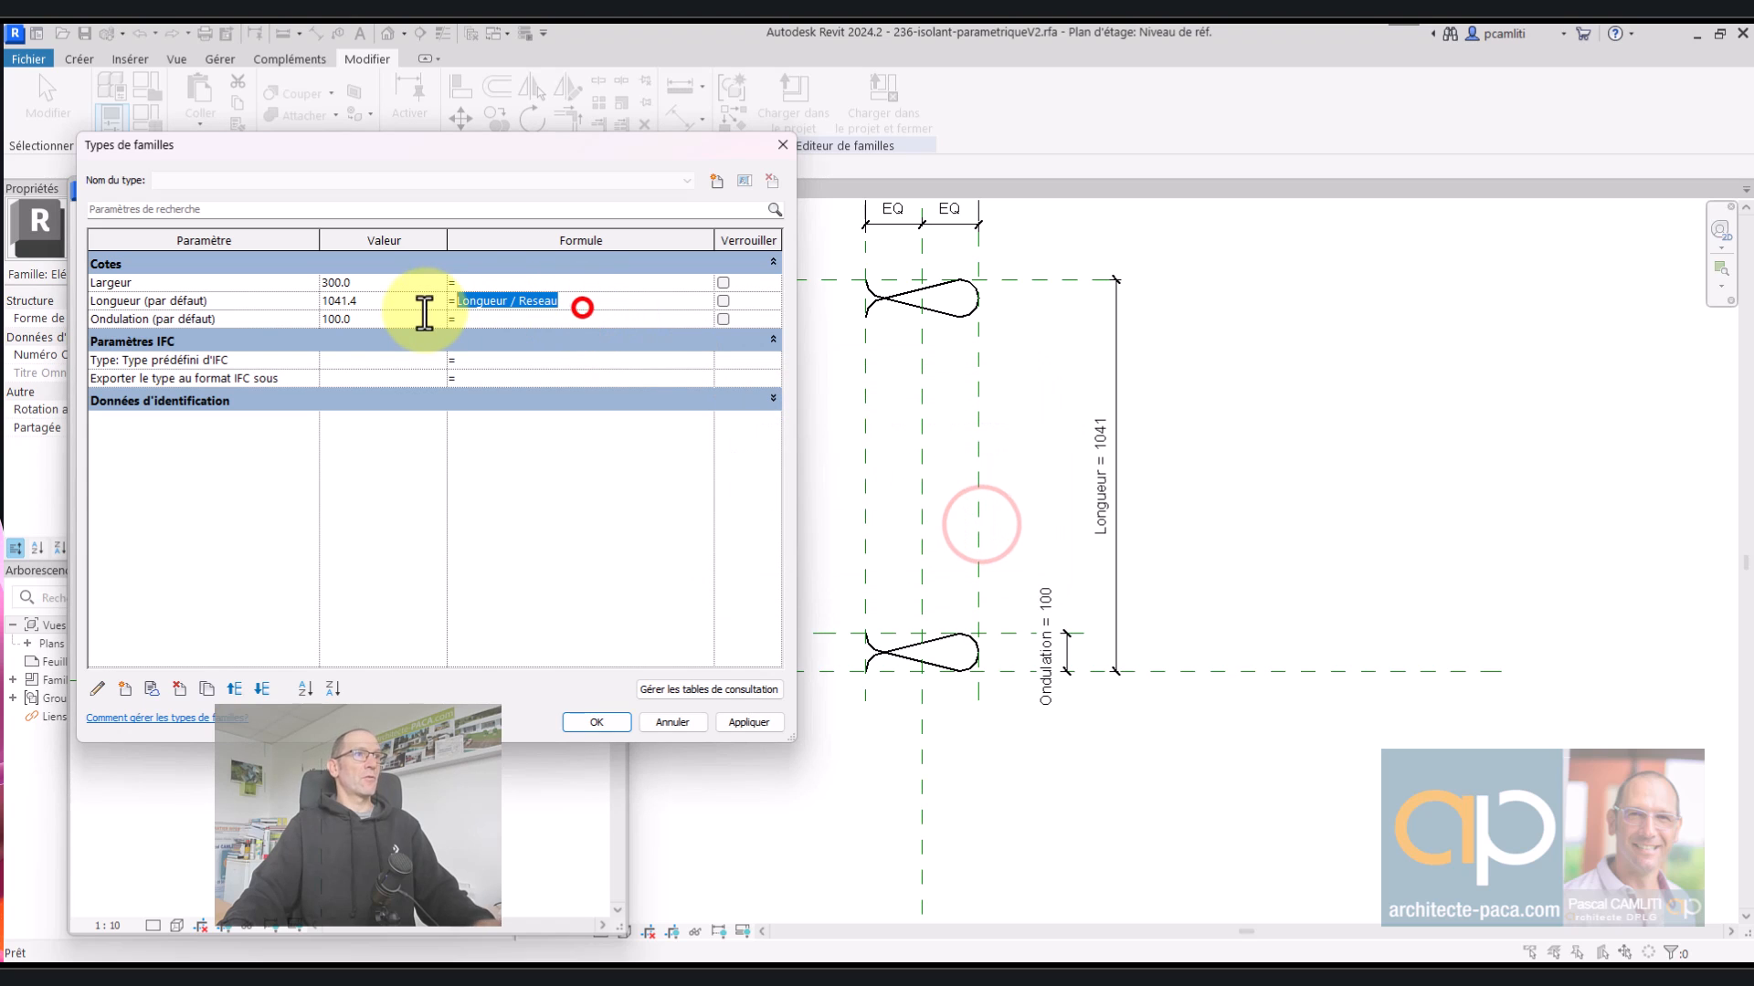
pyautogui.press('Delete')
# - Create the instance family parameter Reseau with the integer data type (Nombre entier) under Autre and accept the family types
pyautogui.moveTo(771, 150); pyautogui.dragTo(1452, 155)
pyautogui.click(883, 697)
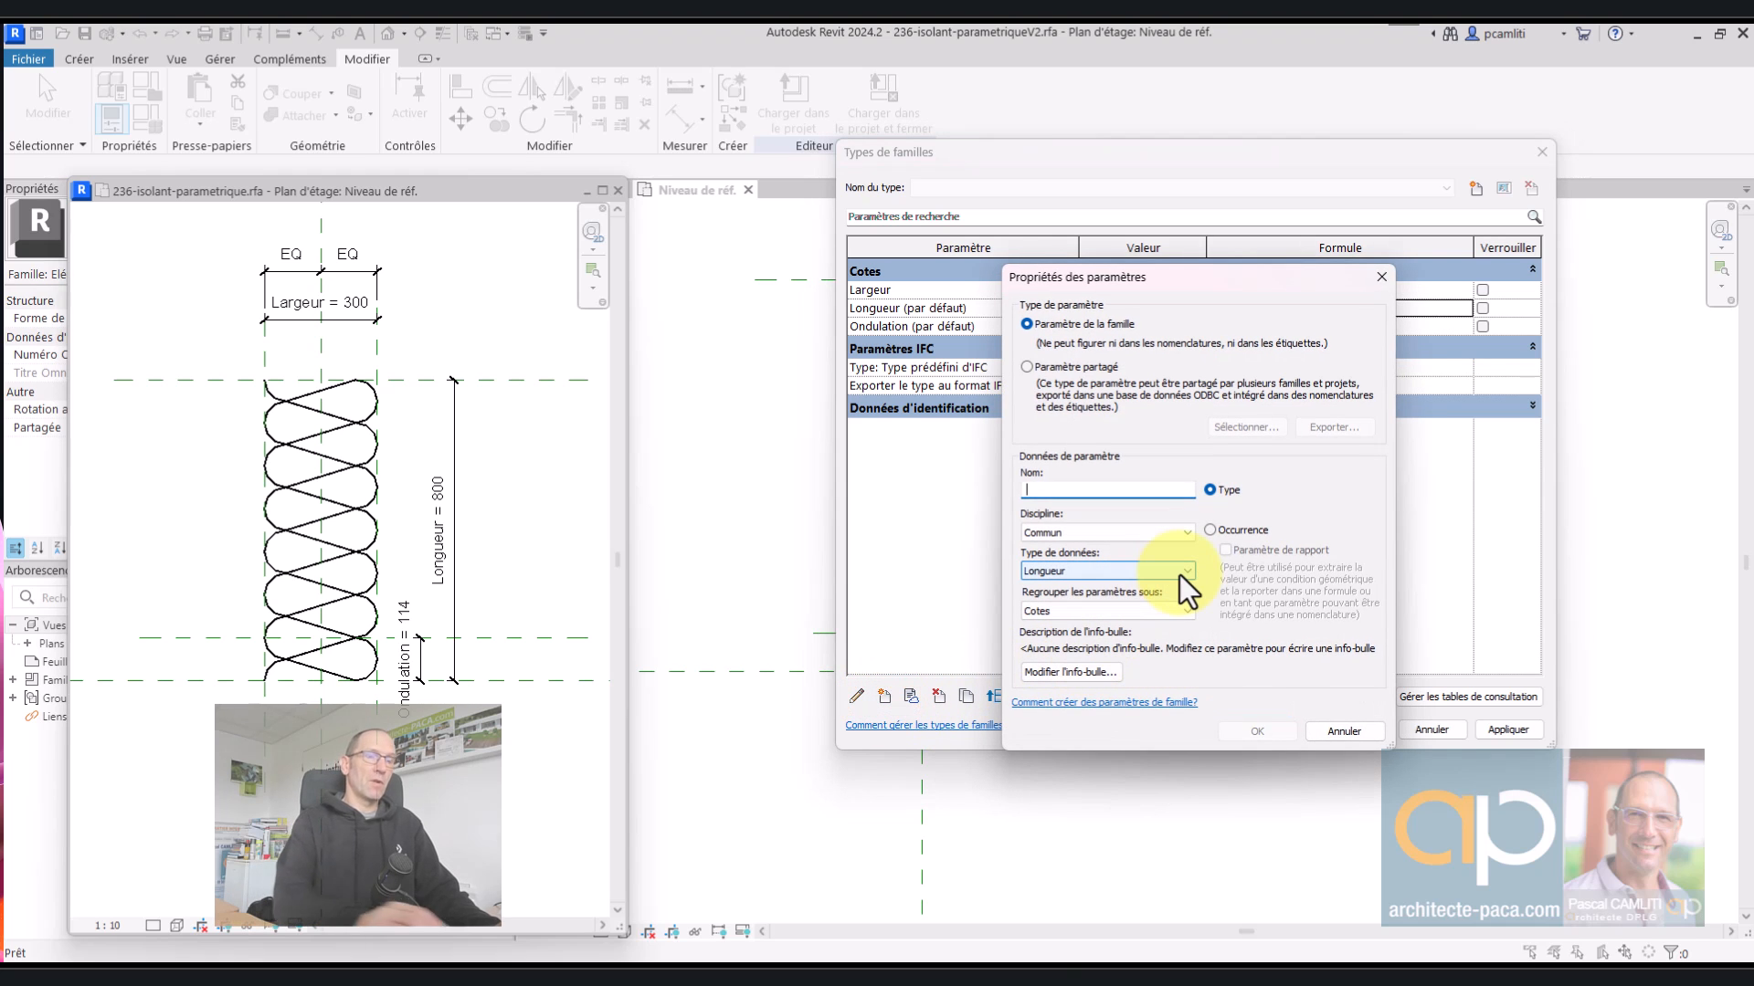
pyautogui.write('Reseau')
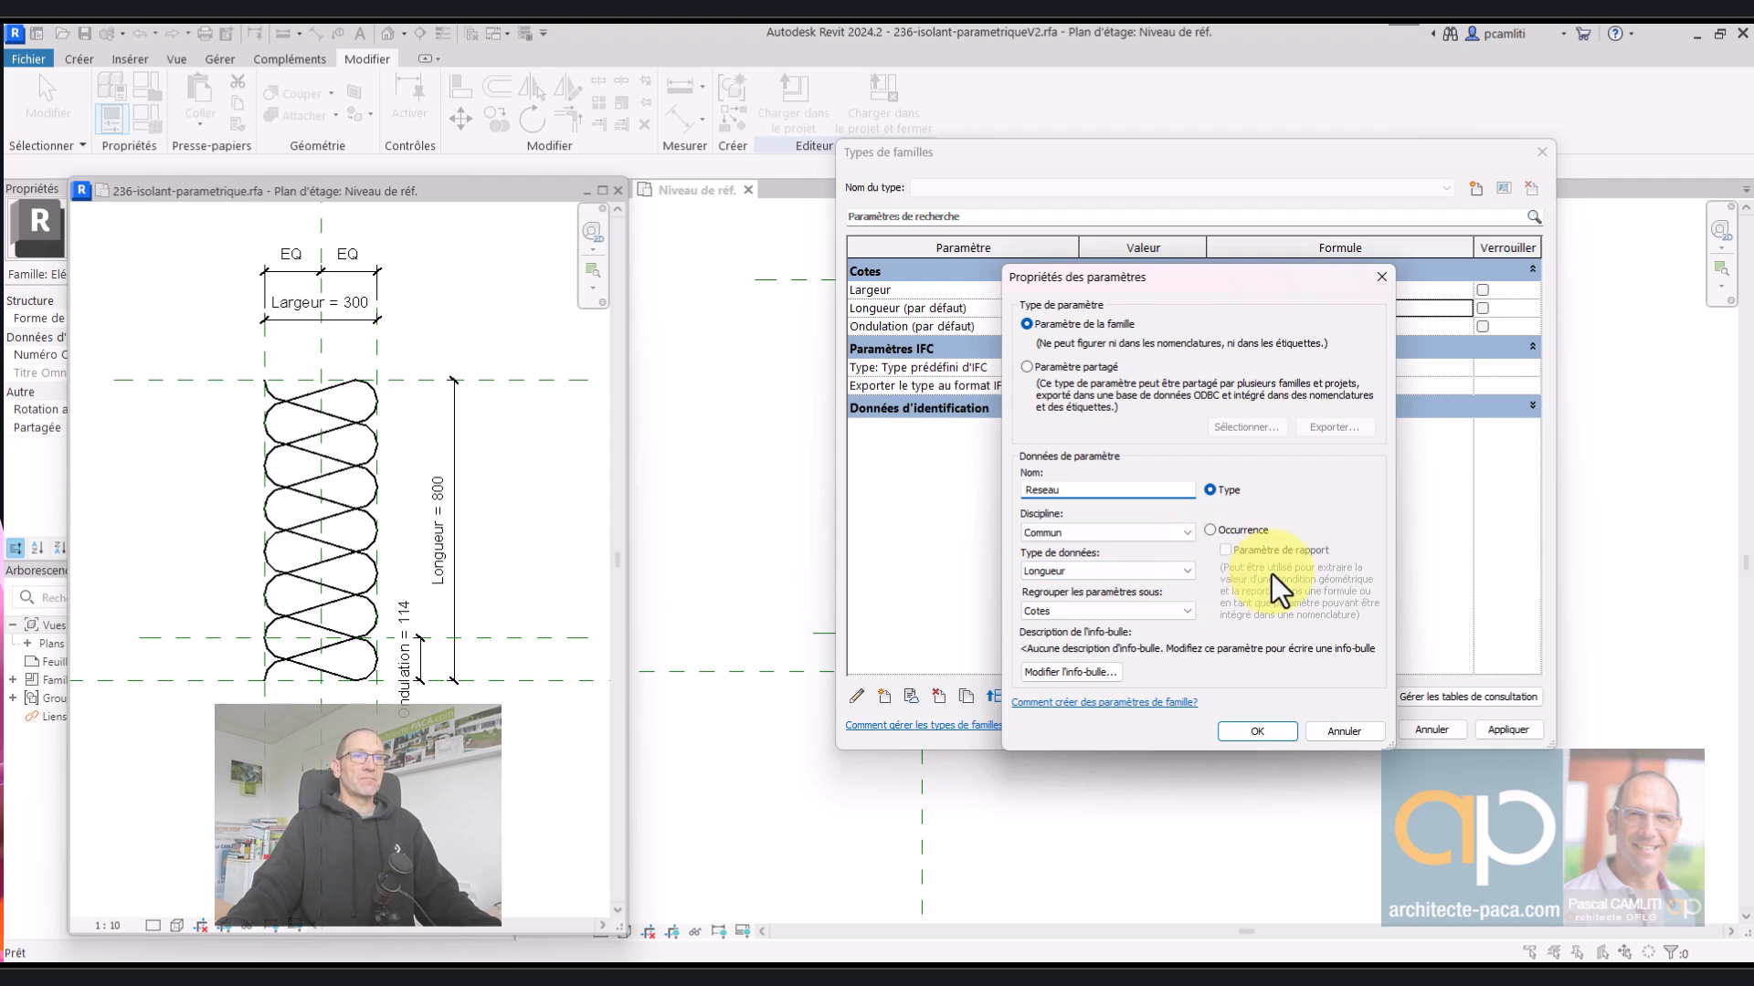
pyautogui.click(1141, 575)
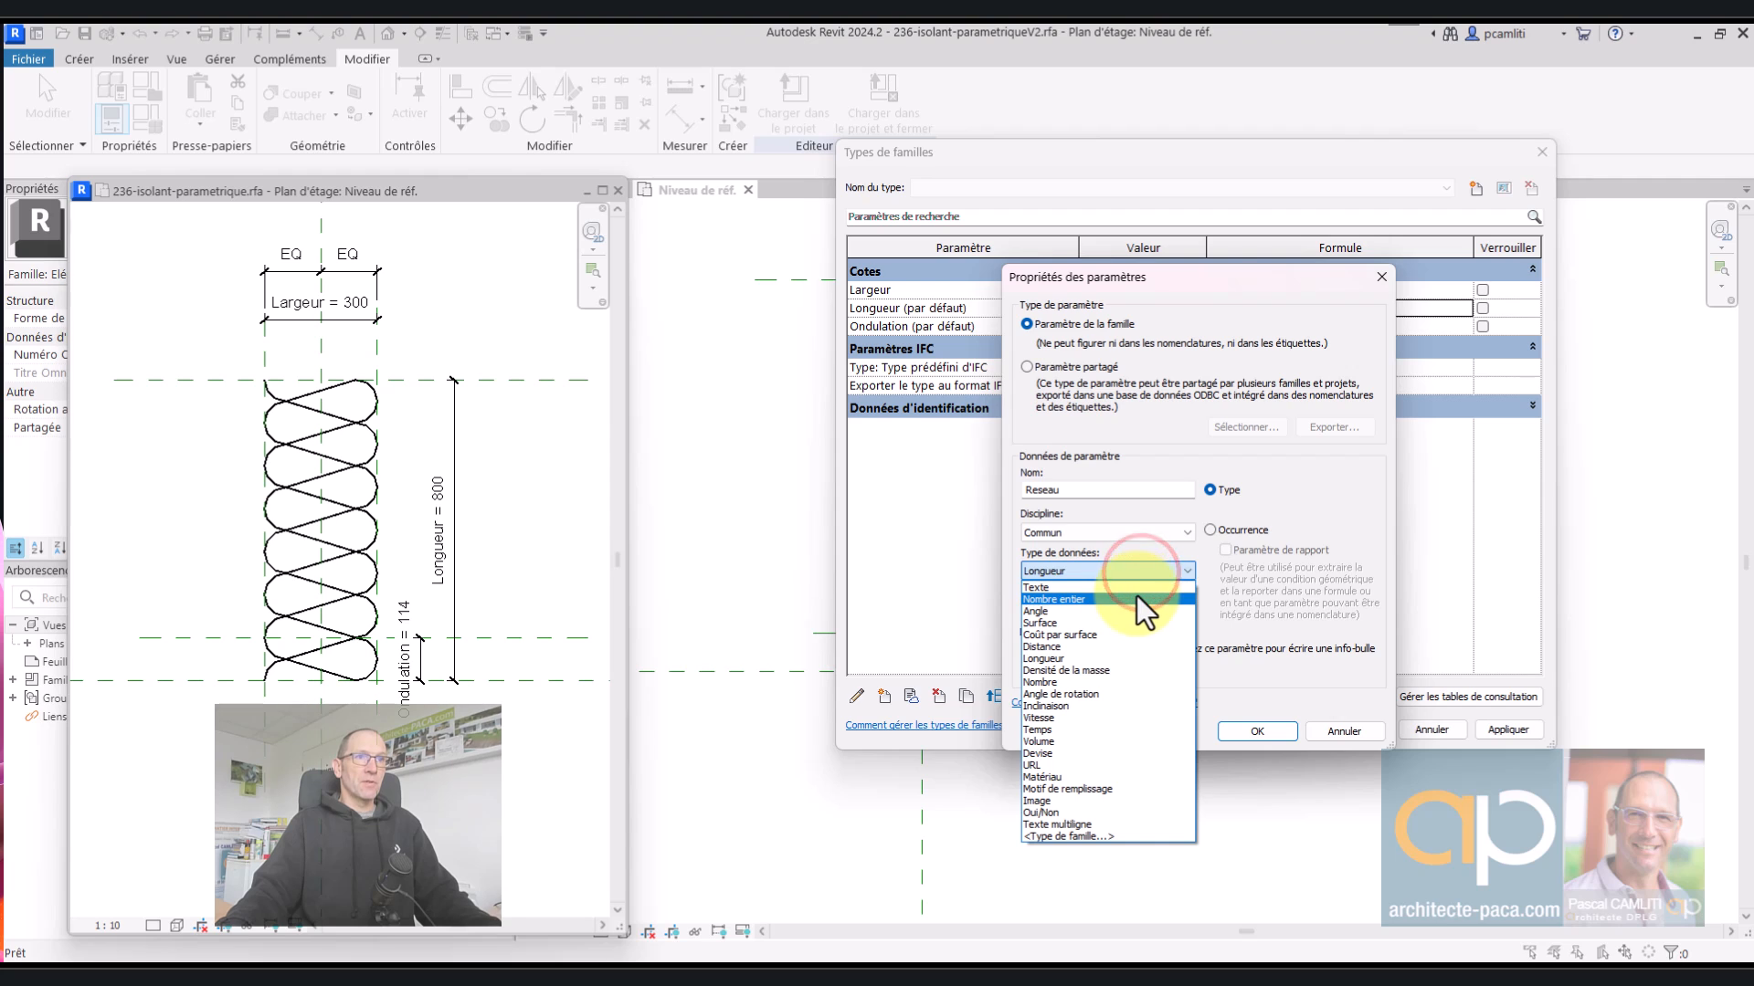
pyautogui.click(1137, 598)
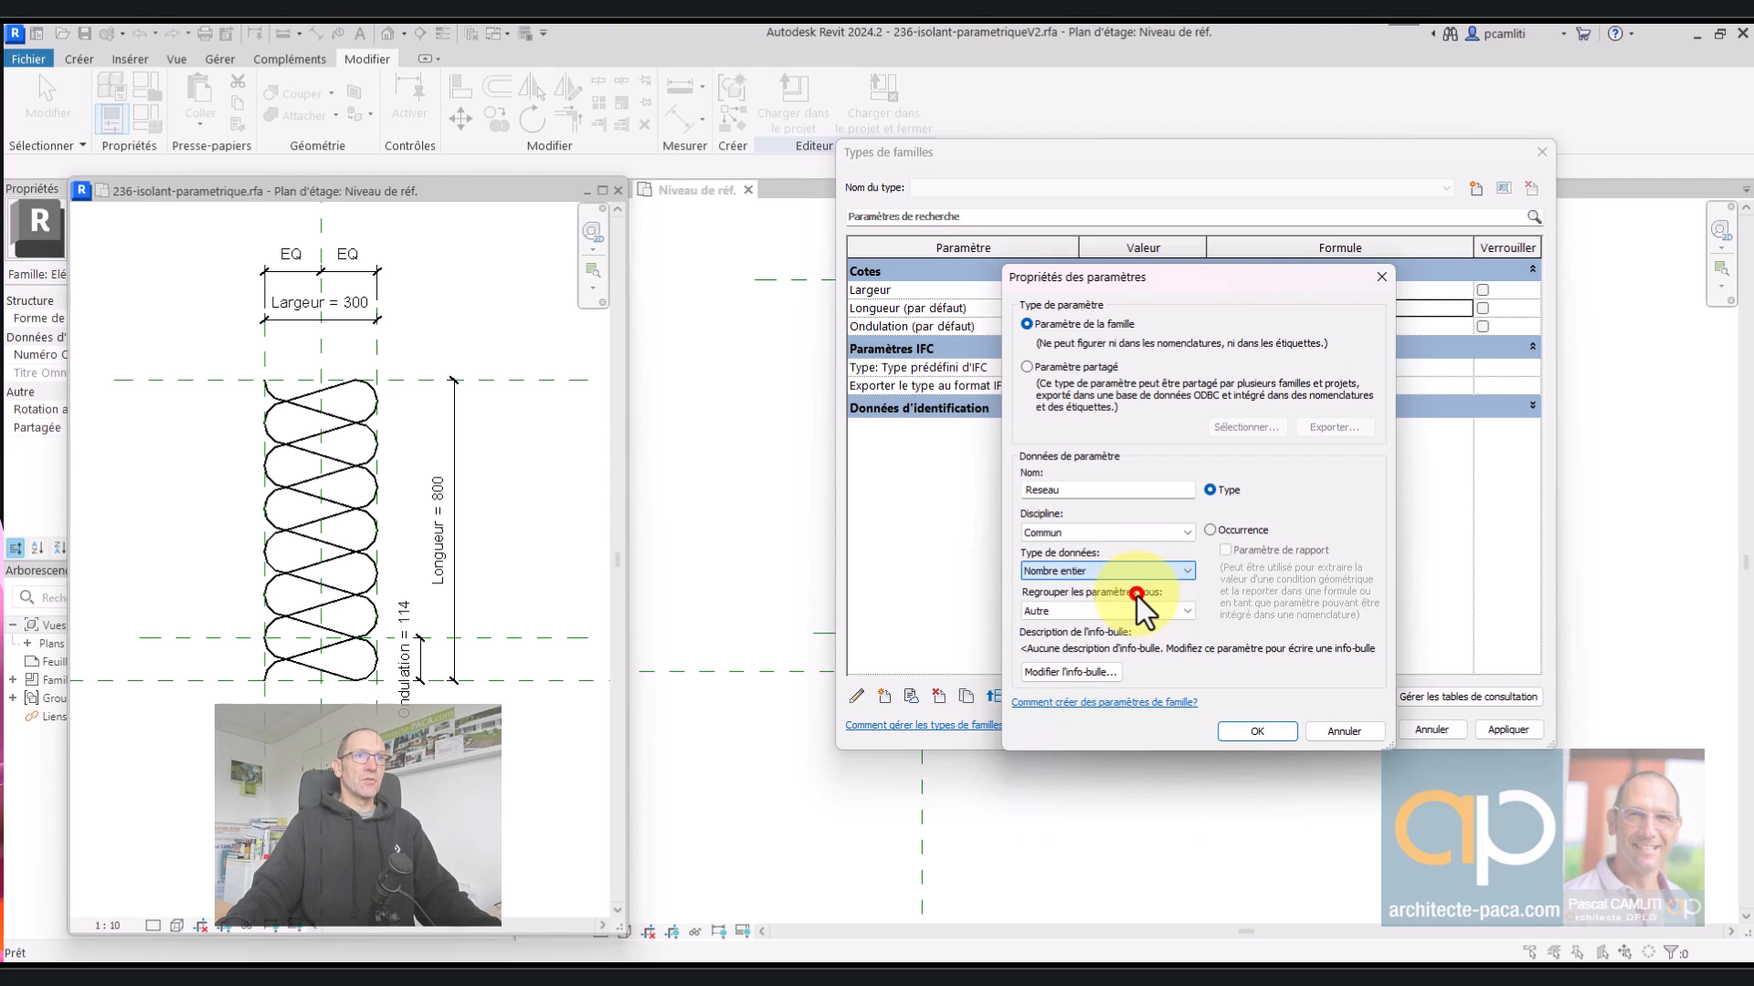
pyautogui.click(1212, 530)
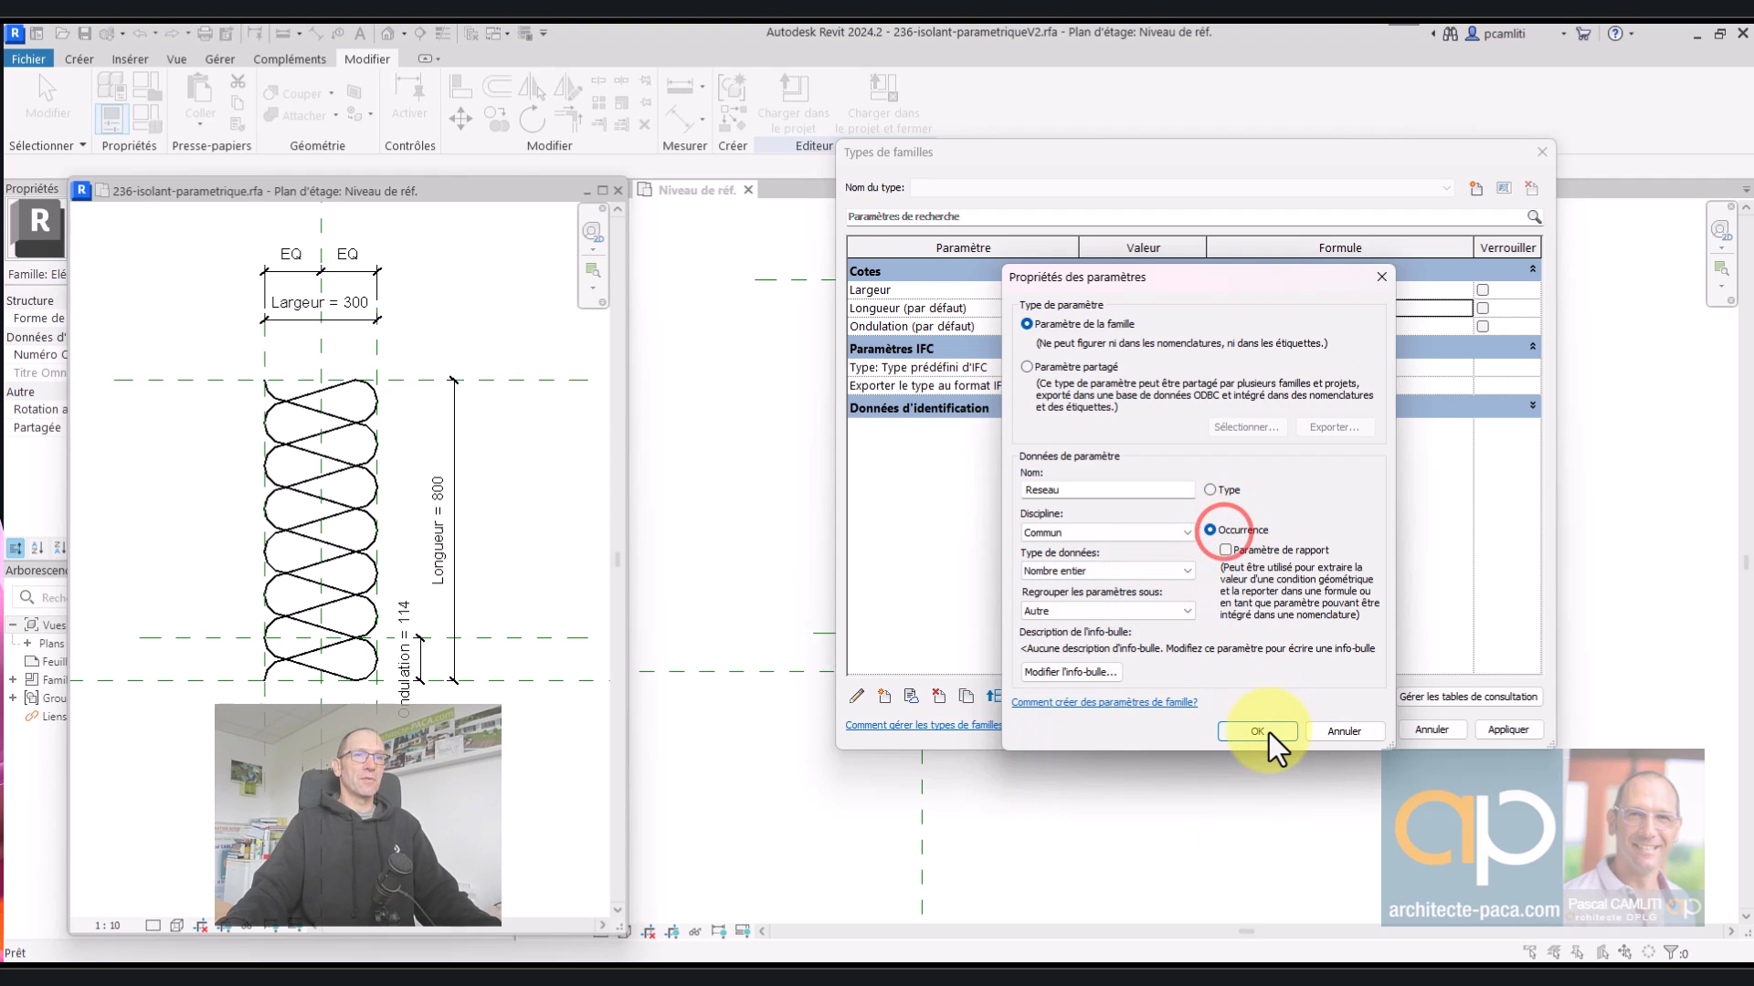
pyautogui.click(1266, 732)
pyautogui.click(489, 205)
pyautogui.click(1370, 730)
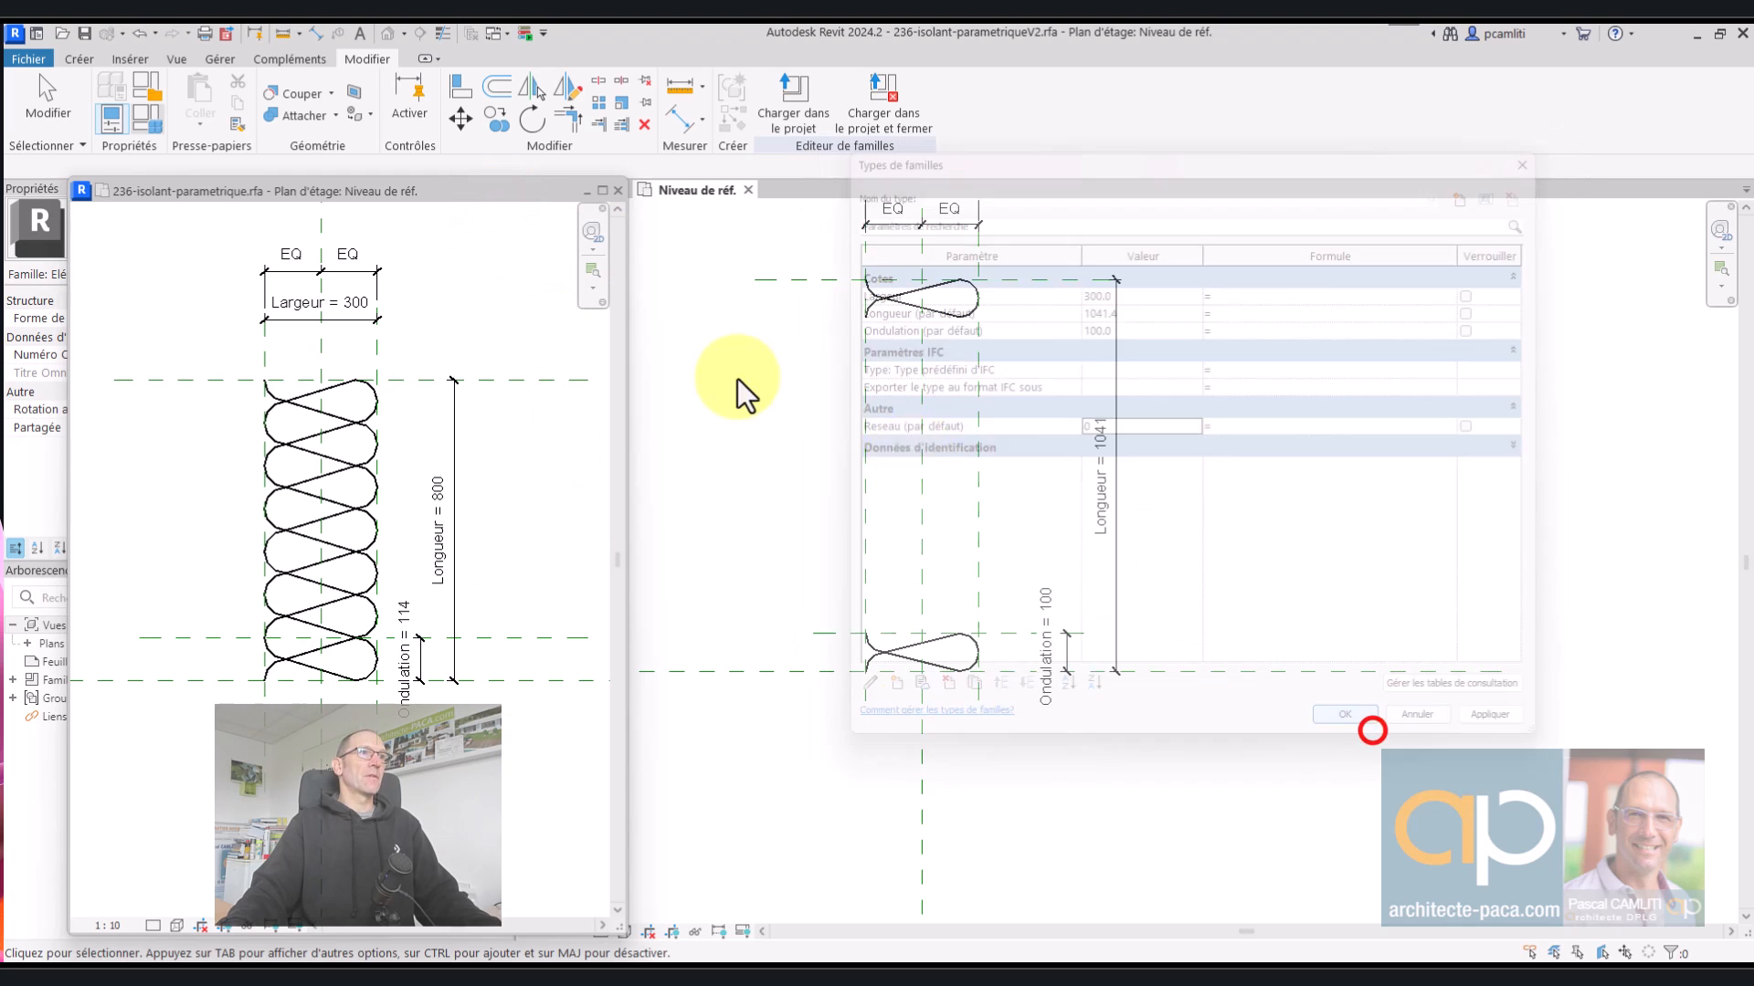
# - Copy the Reseau formula if(Reseau_Calc < 2, 2, Reseau_Calc) from the family types of 236-isolant-parametrique.rfa
pyautogui.click(391, 193)
pyautogui.click(144, 119)
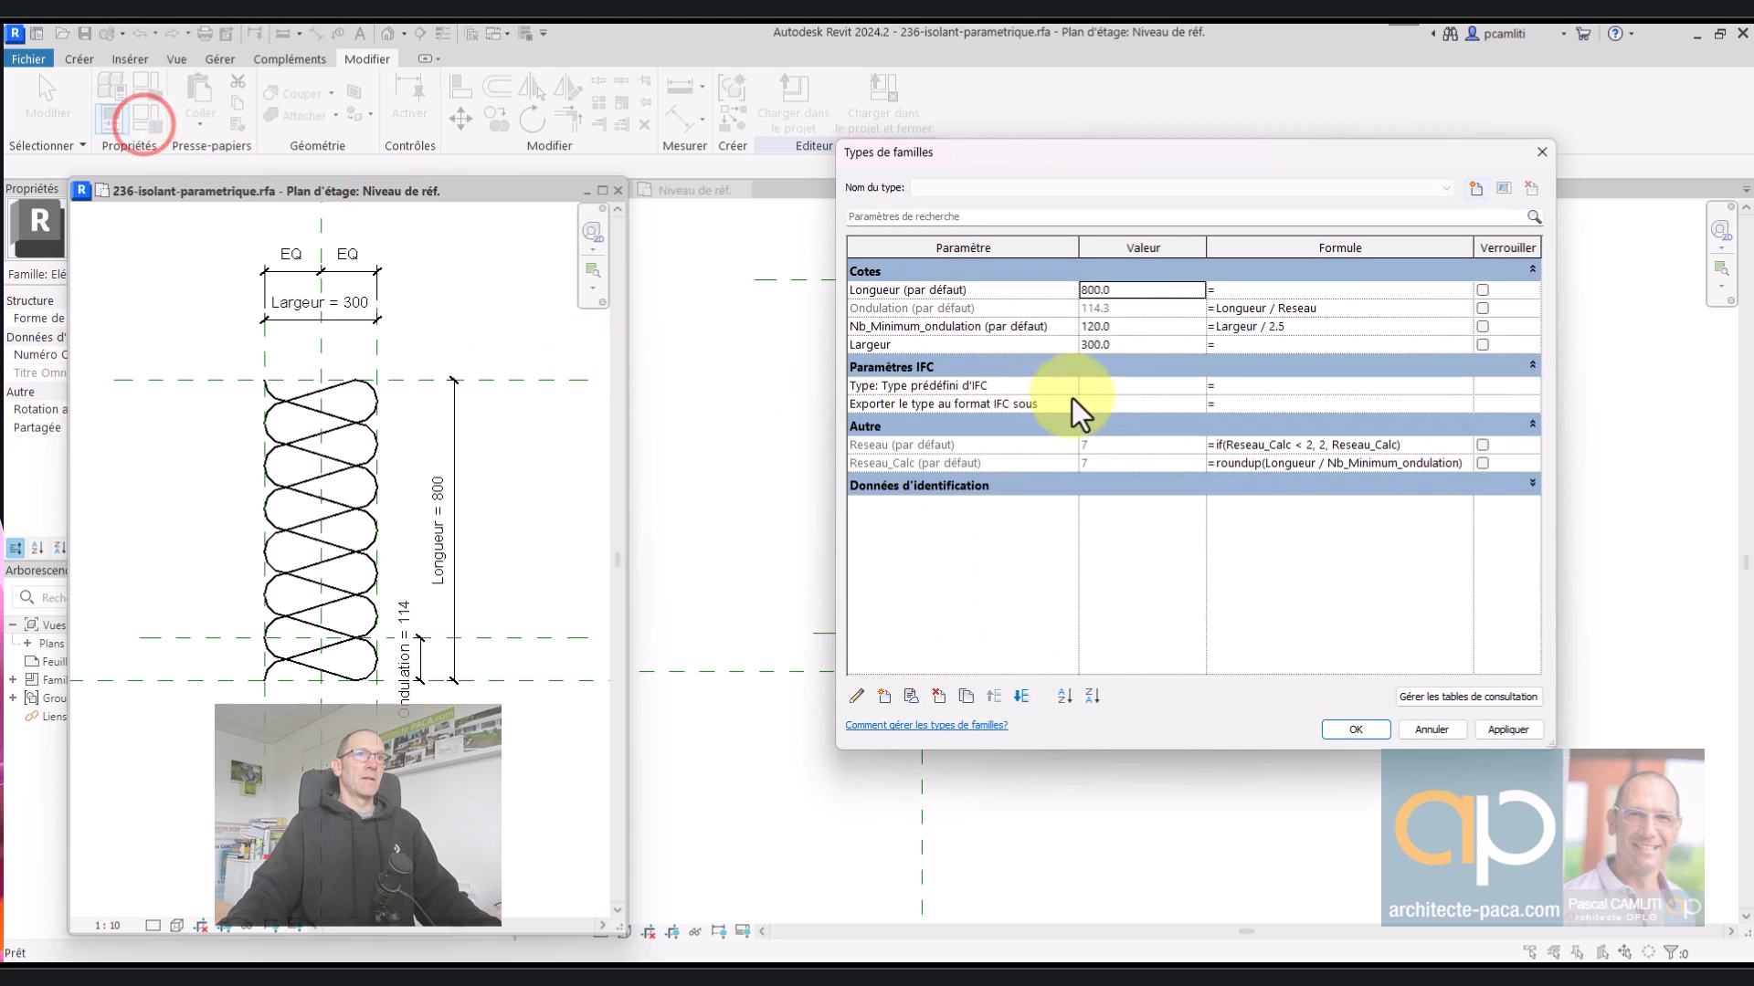
pyautogui.click(1394, 446)
pyautogui.hotkey('ctrl', 'c')
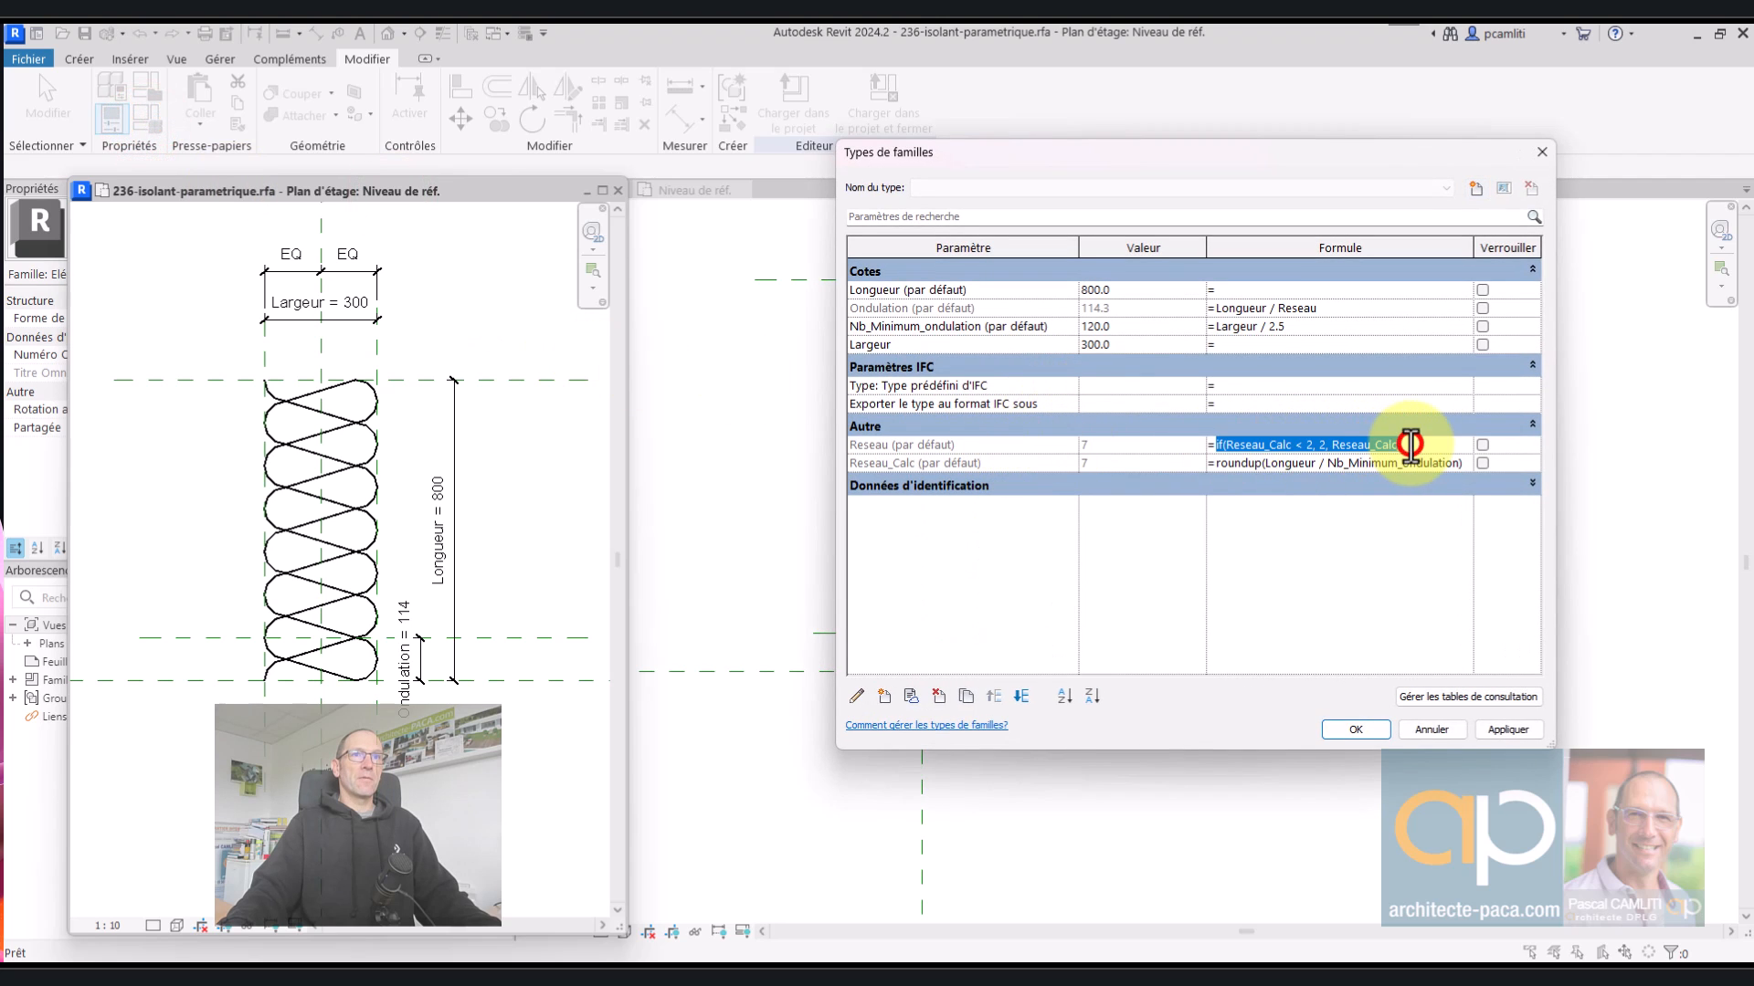
# - Check the properties of the Reseau parameter in the reference family and close its family types without changes
pyautogui.click(1034, 446)
pyautogui.click(856, 696)
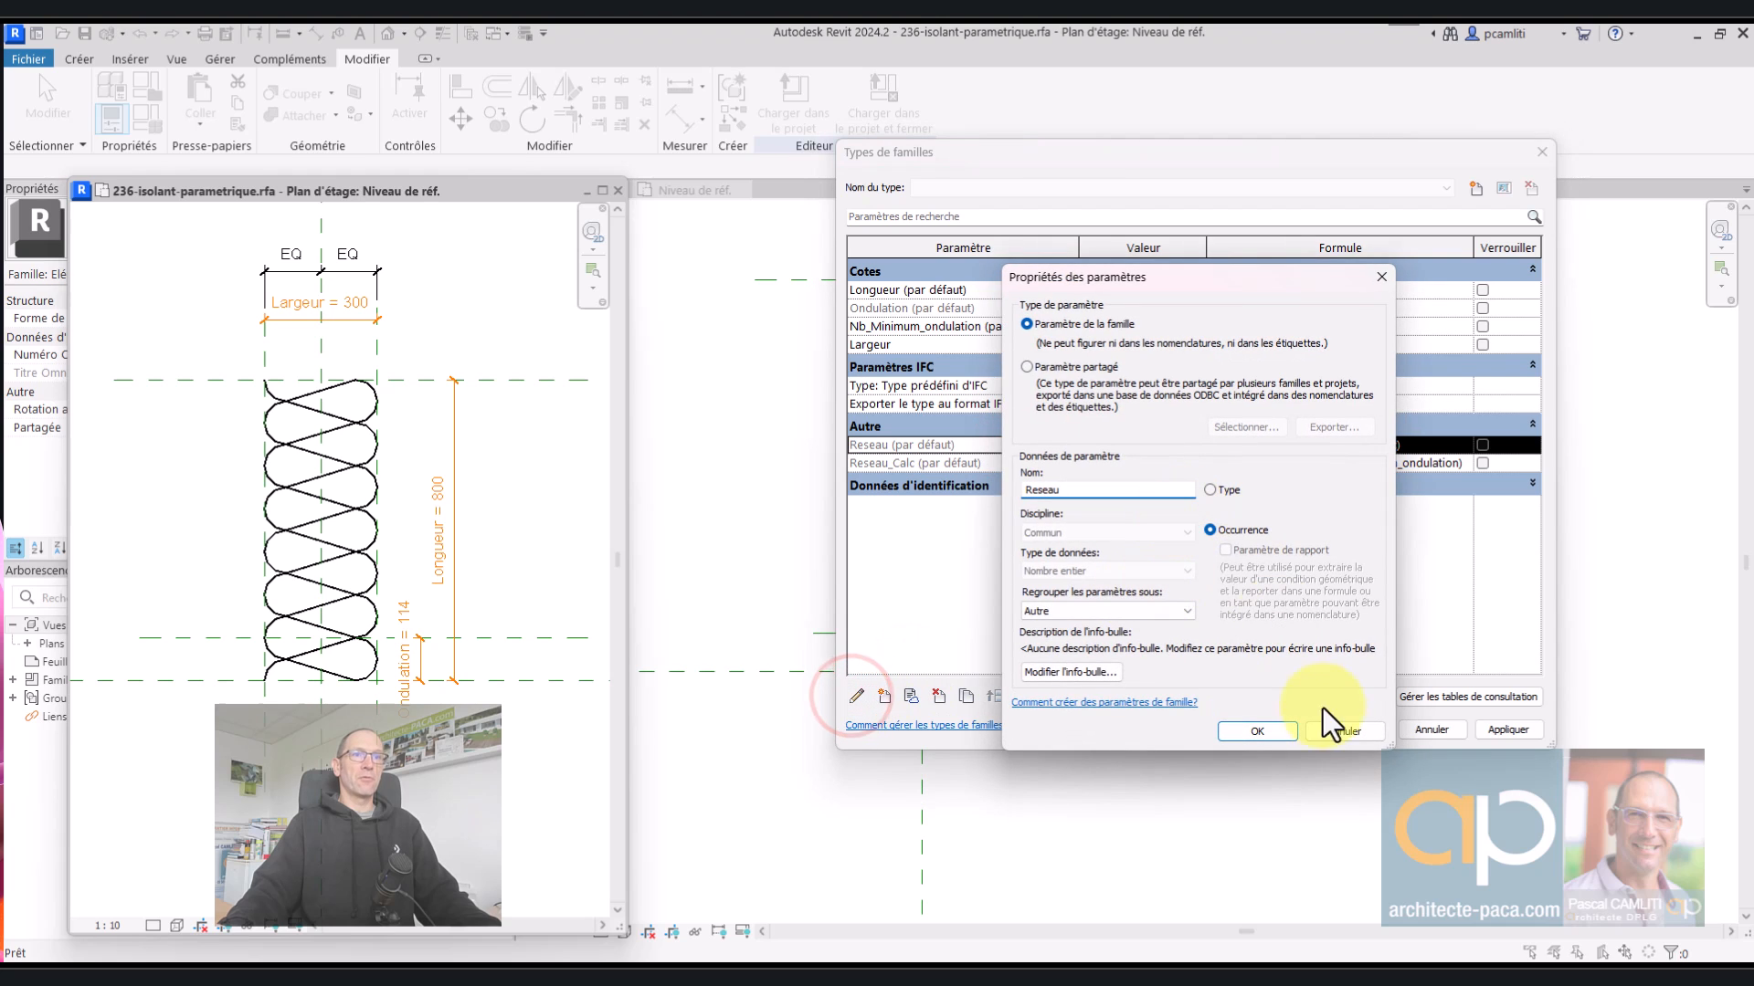
pyautogui.click(1333, 731)
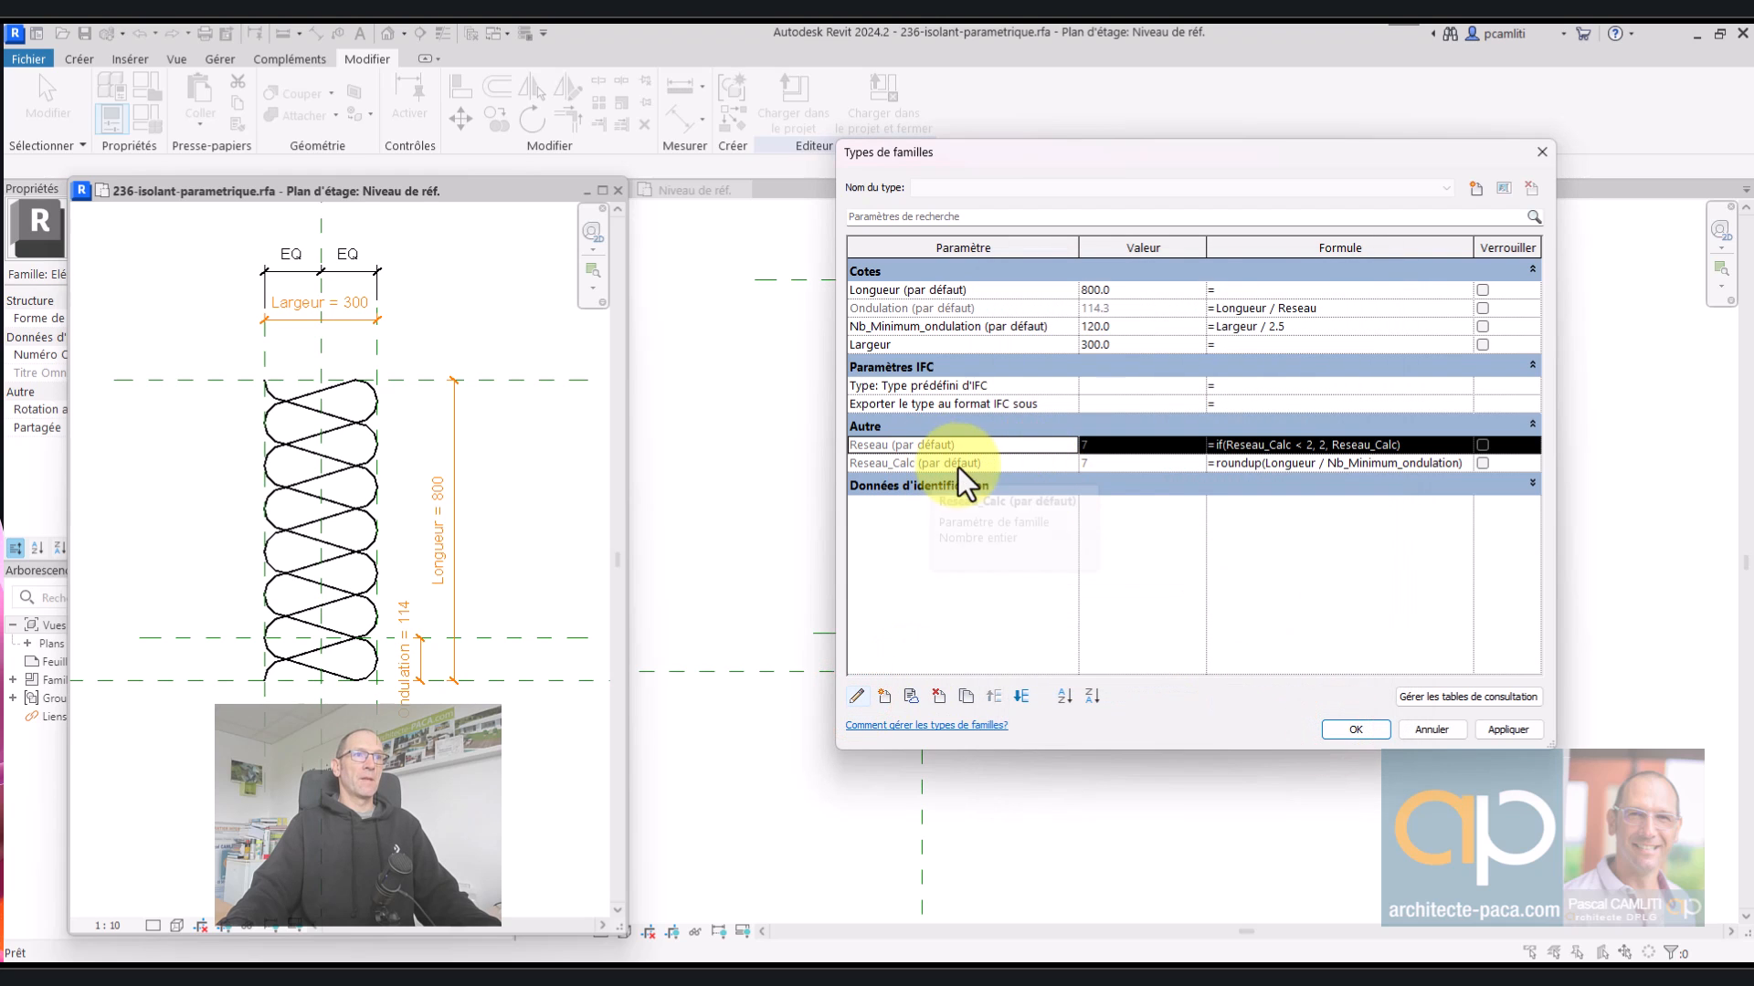
pyautogui.click(1432, 731)
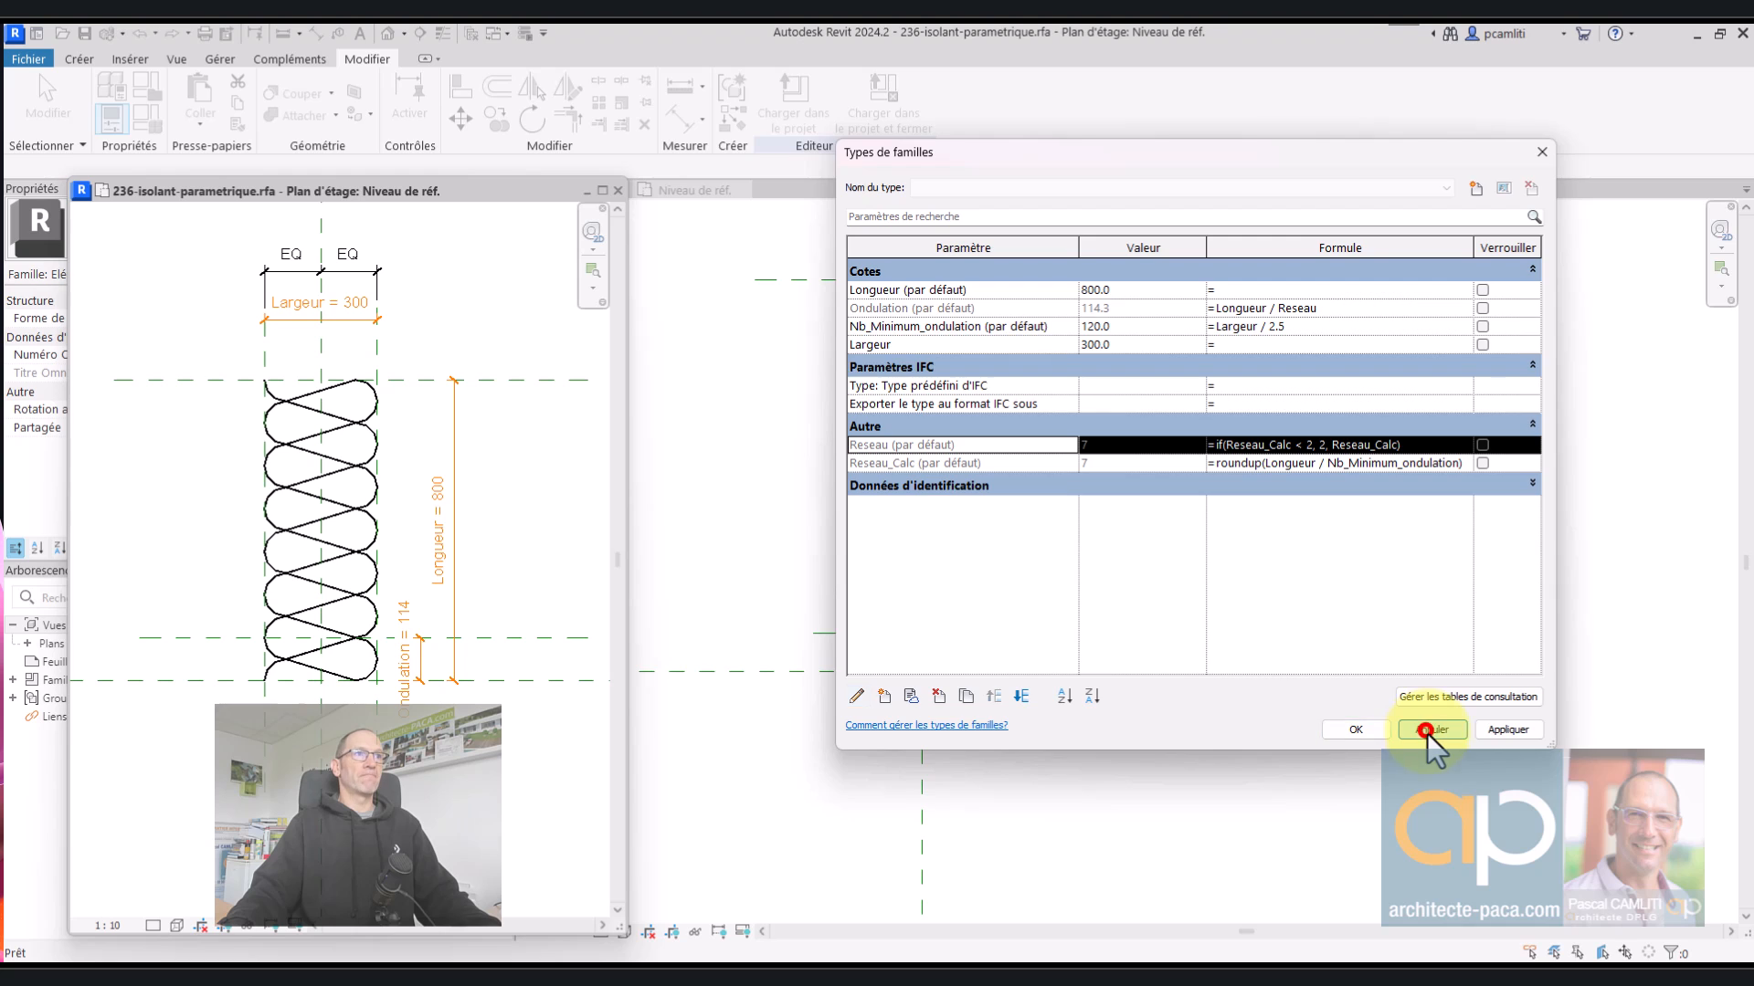
pyautogui.click(147, 122)
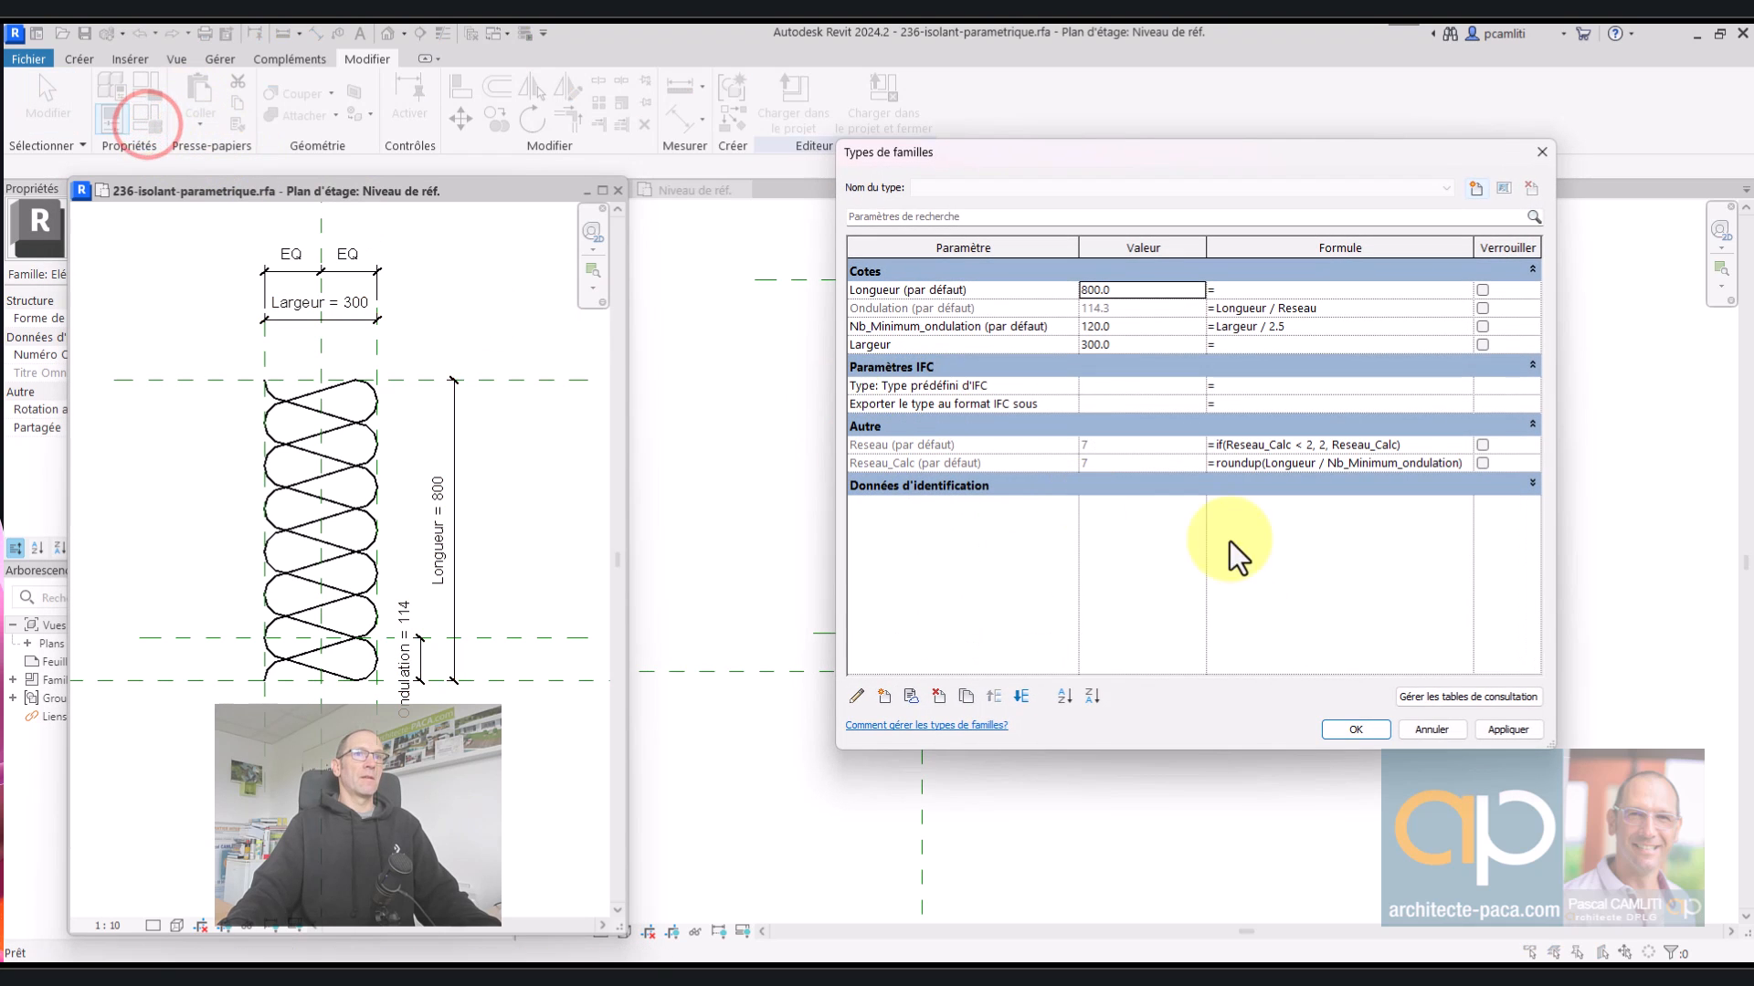
pyautogui.click(1440, 728)
# - In 236-isolant-parametriqueV2.rfa, try the formula if(Reseau_Calc < 2, 2, Reseau_Calc) on the Reseau parameter, then cut it out again
pyautogui.click(764, 367)
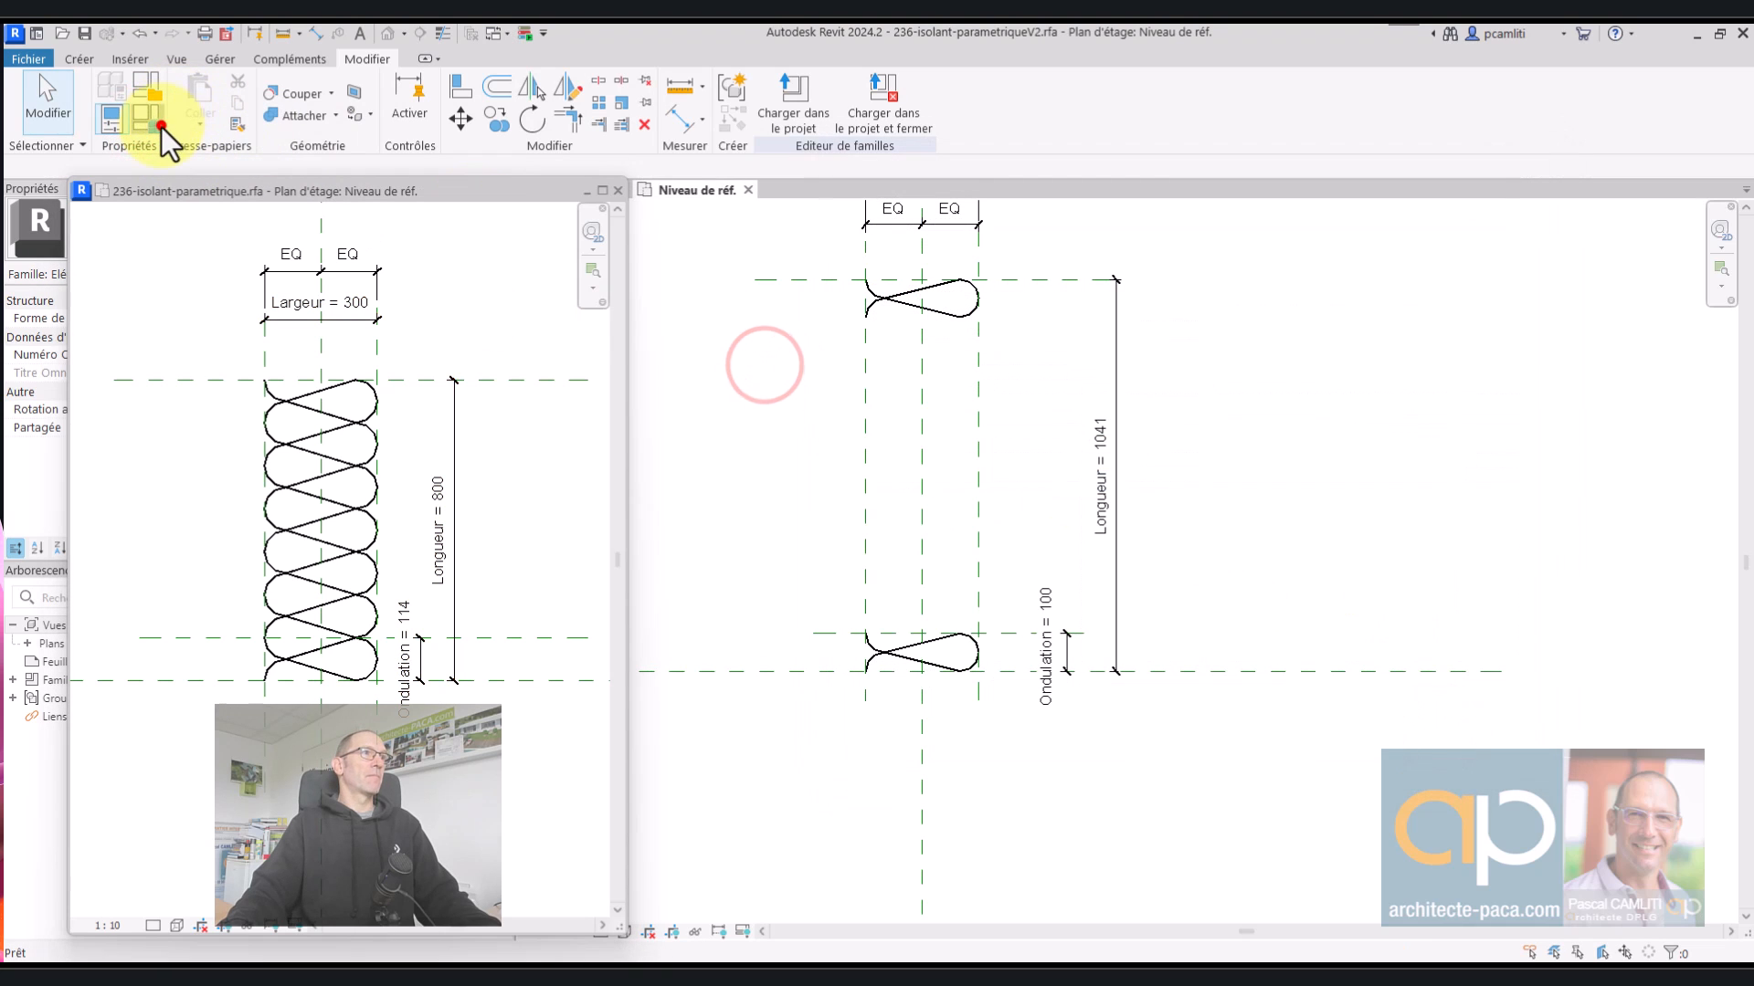
pyautogui.click(147, 123)
pyautogui.click(1306, 426)
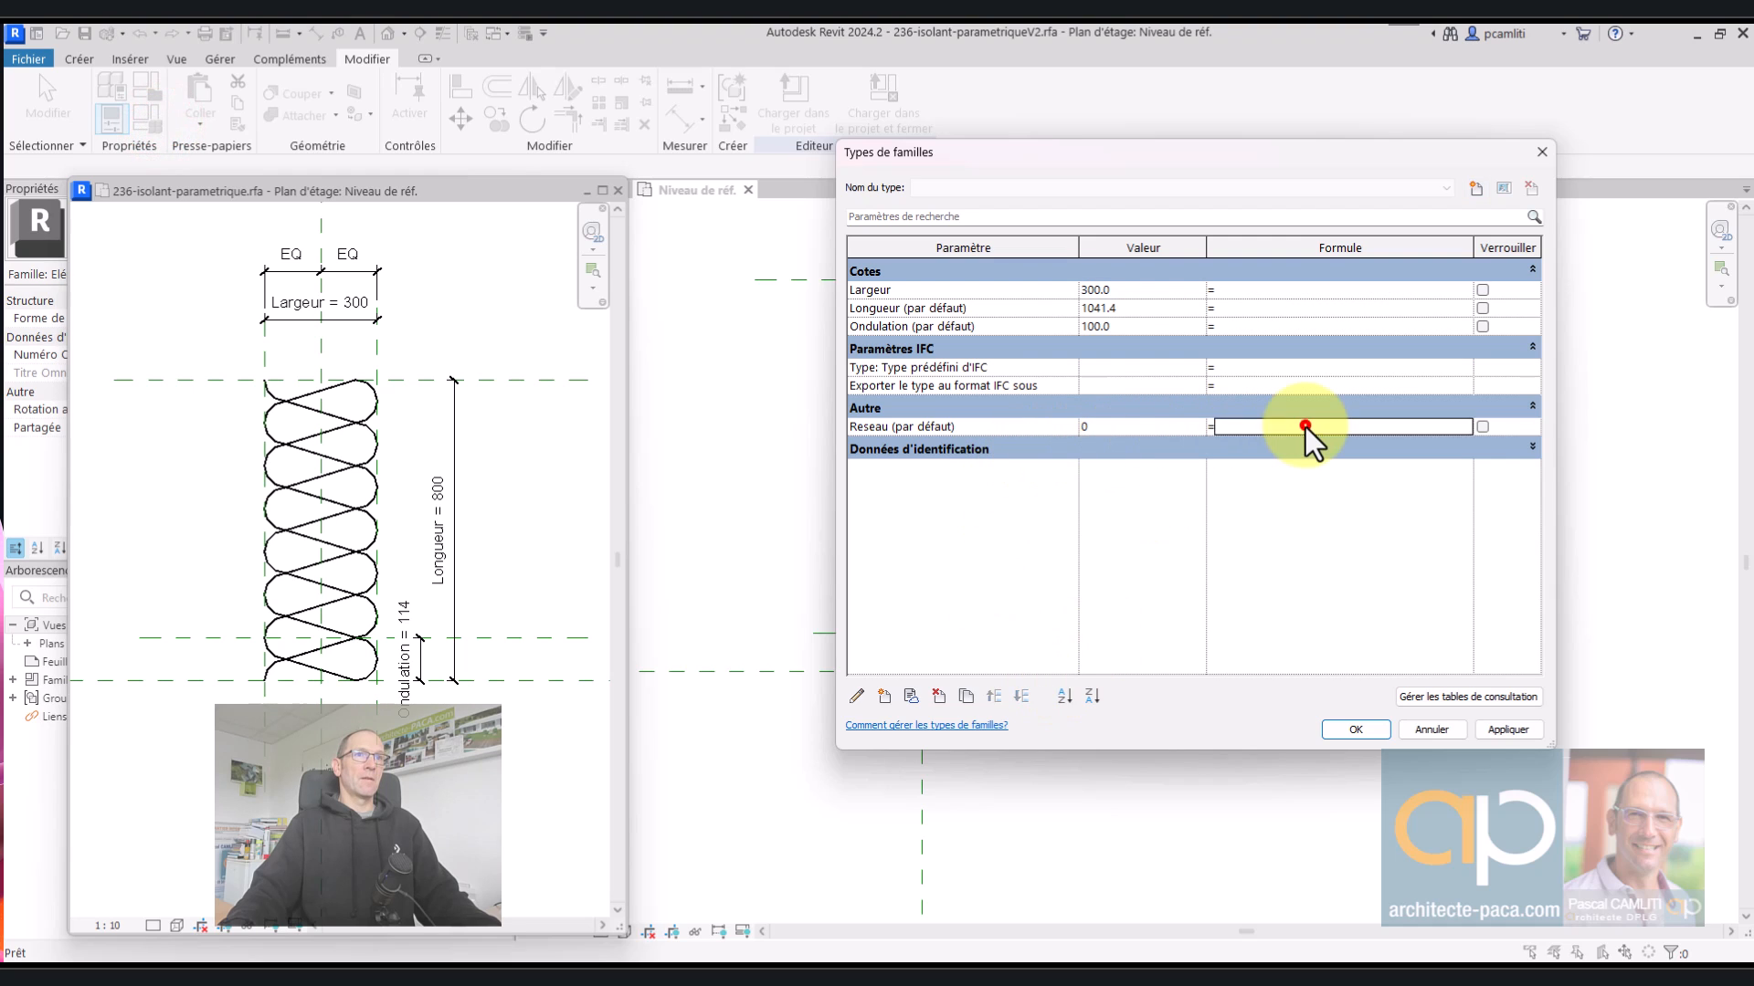
pyautogui.hotkey('ctrl', 'v')
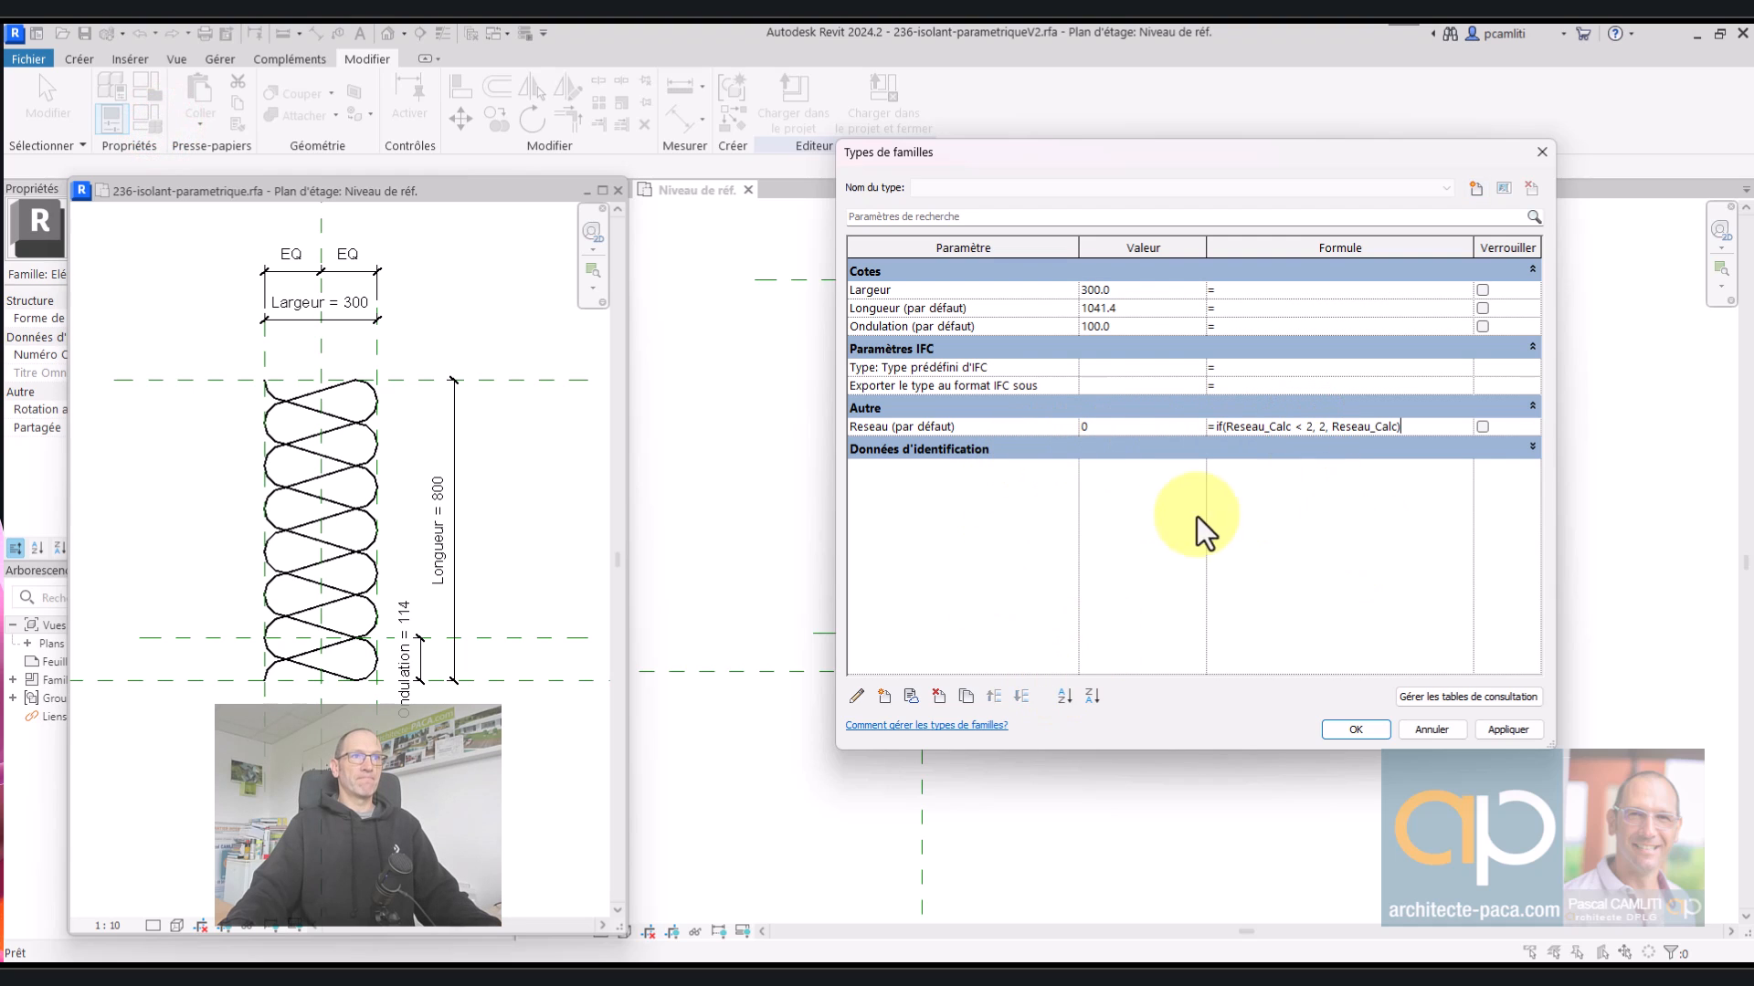
pyautogui.moveTo(1416, 430); pyautogui.dragTo(1188, 451)
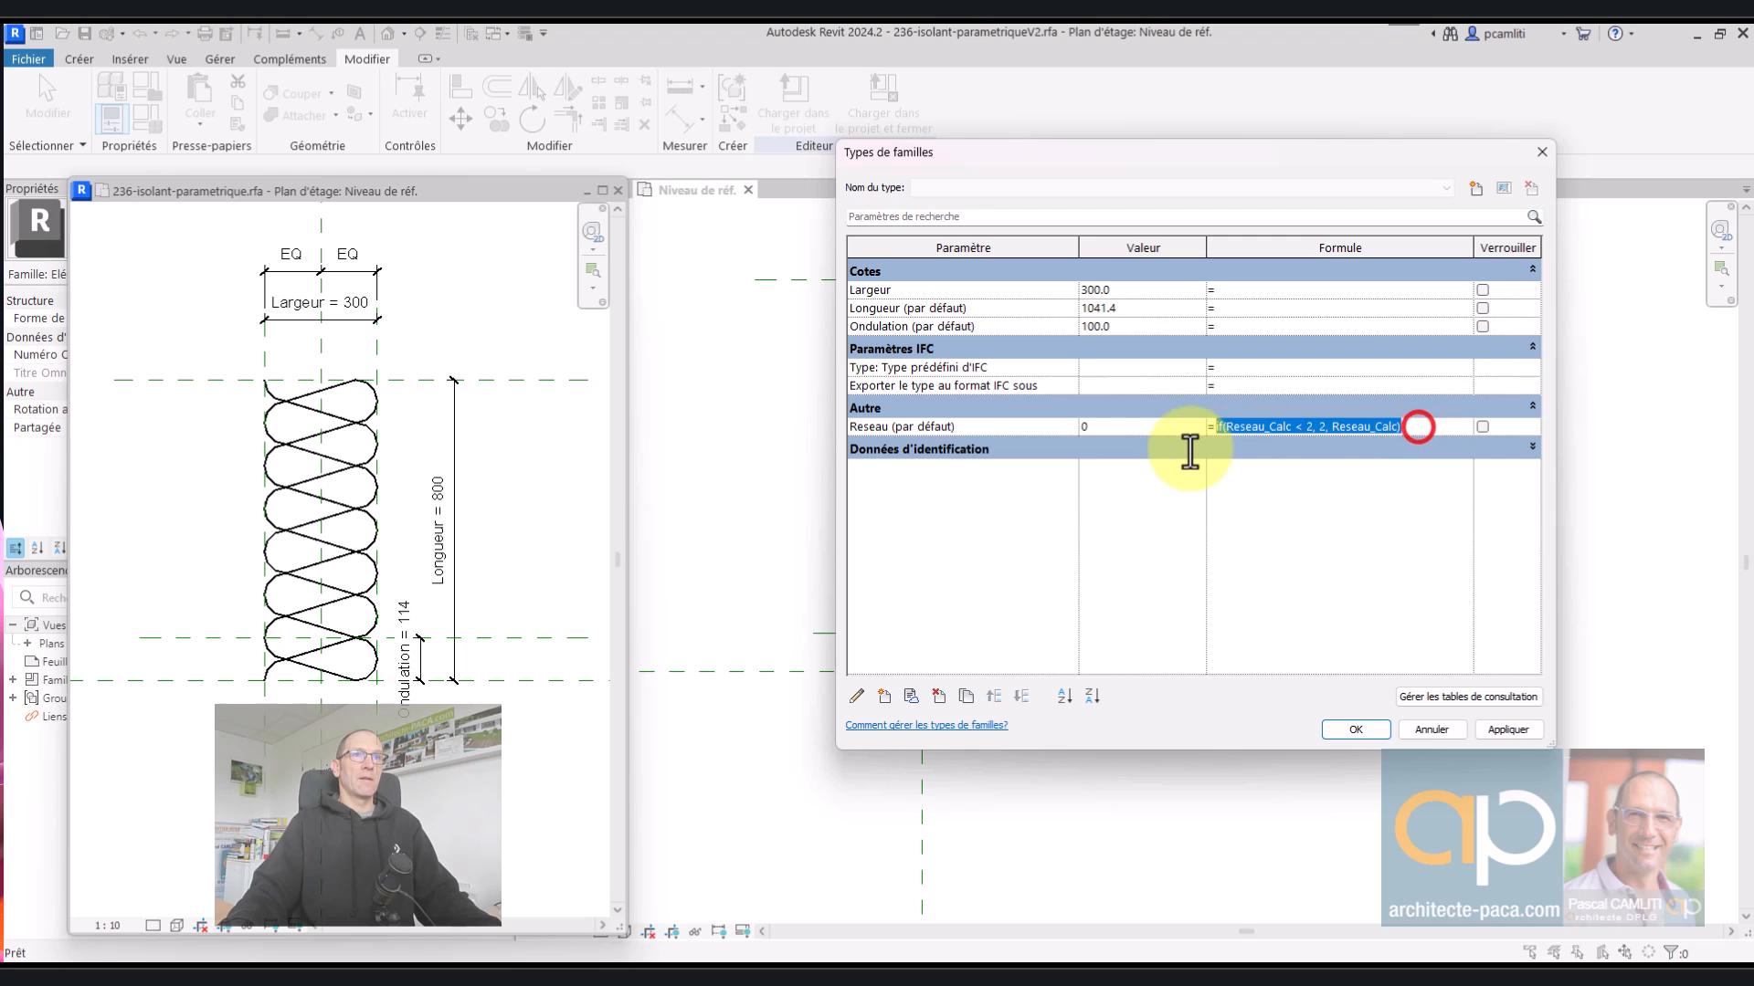
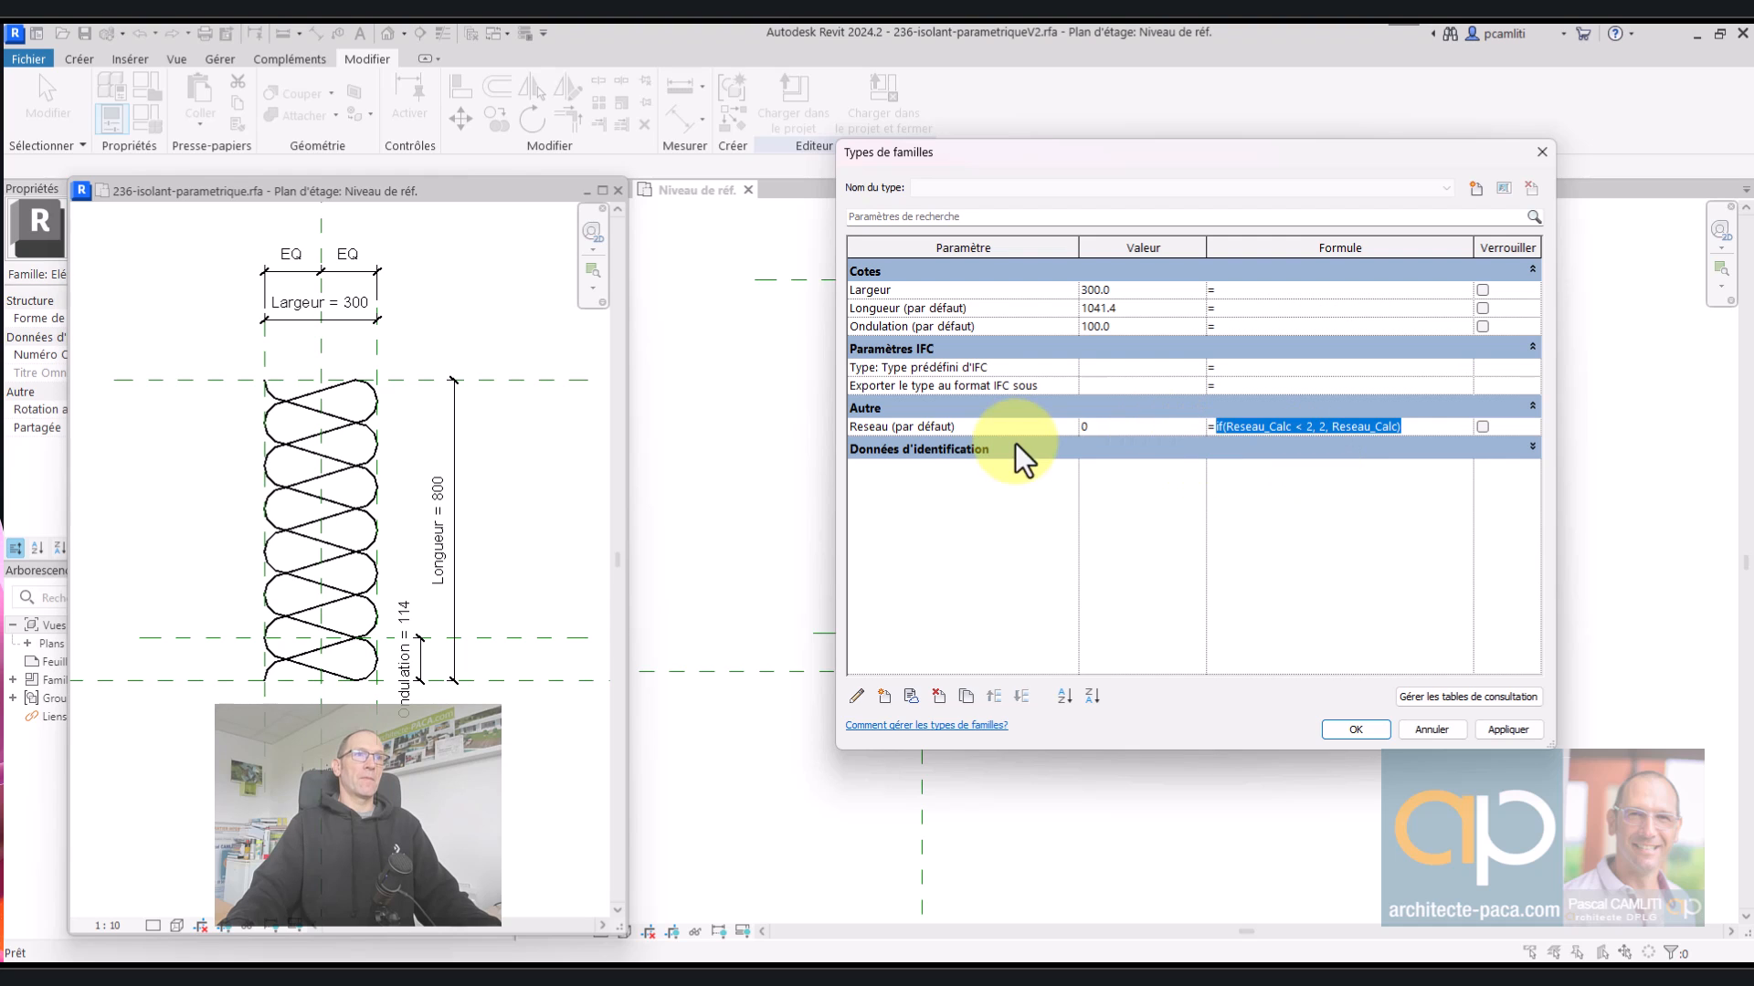
pyautogui.click(1404, 428)
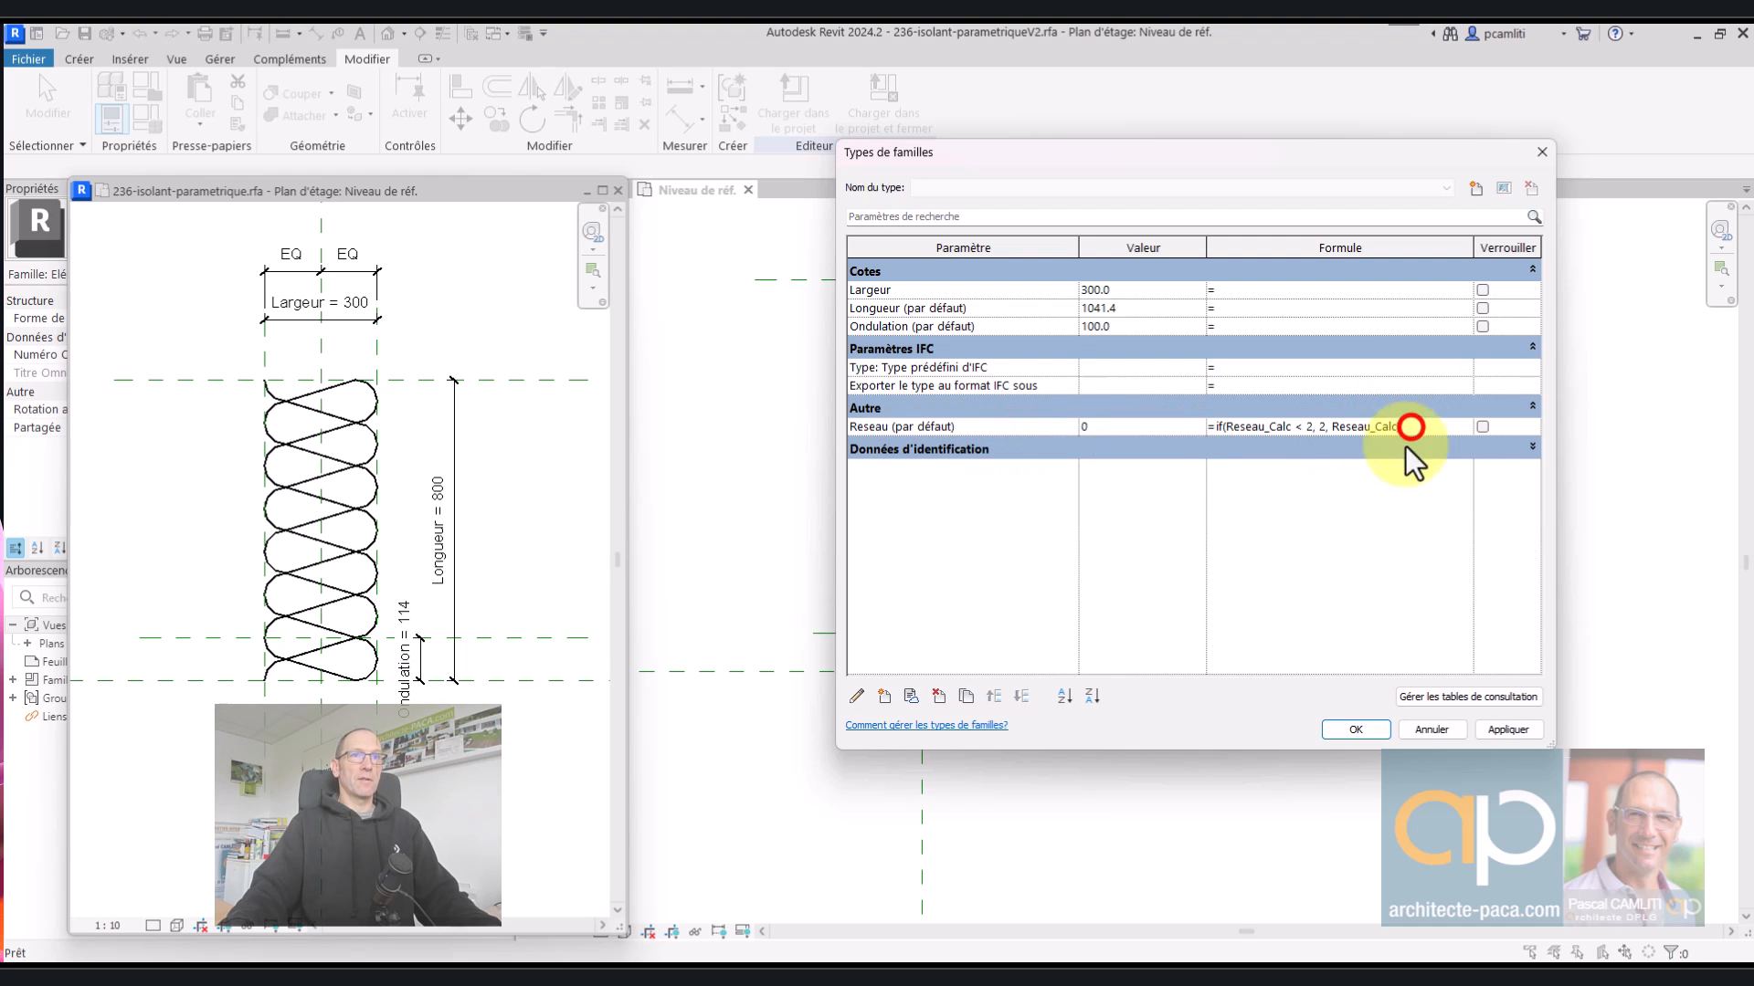
pyautogui.click(886, 695)
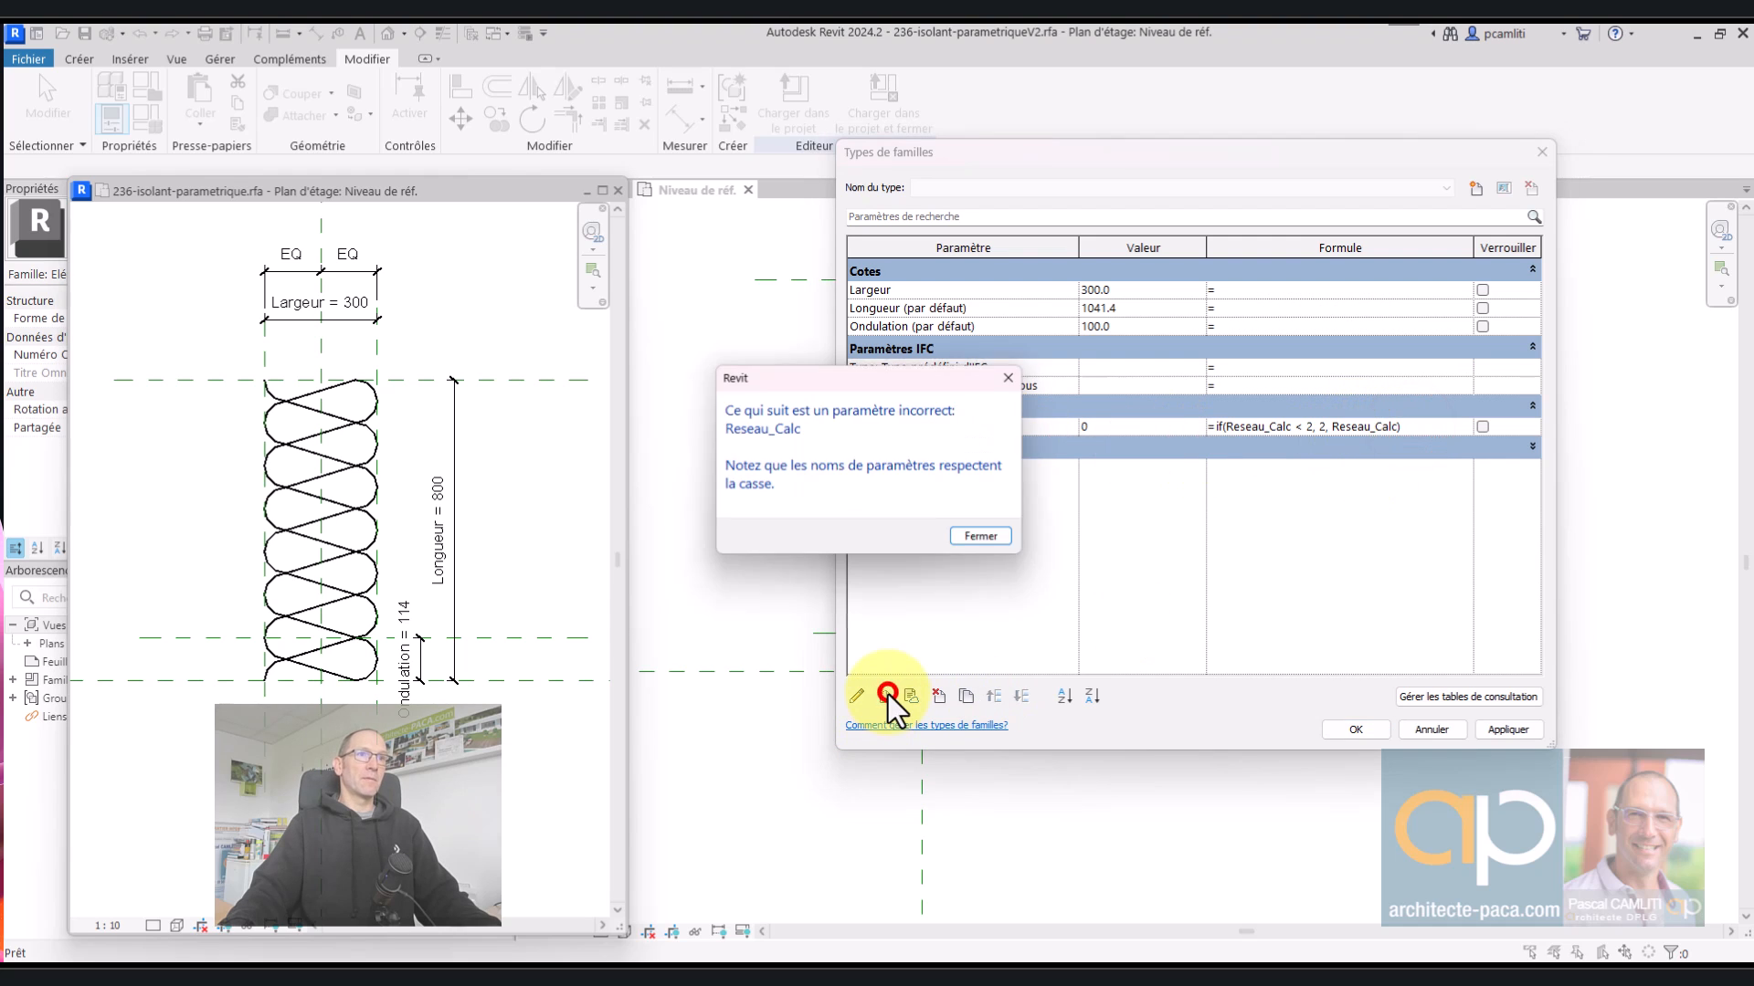
pyautogui.click(1003, 534)
pyautogui.moveTo(1417, 428); pyautogui.dragTo(1186, 470)
pyautogui.hotkey('ctrl', 'c')
pyautogui.press('Delete')
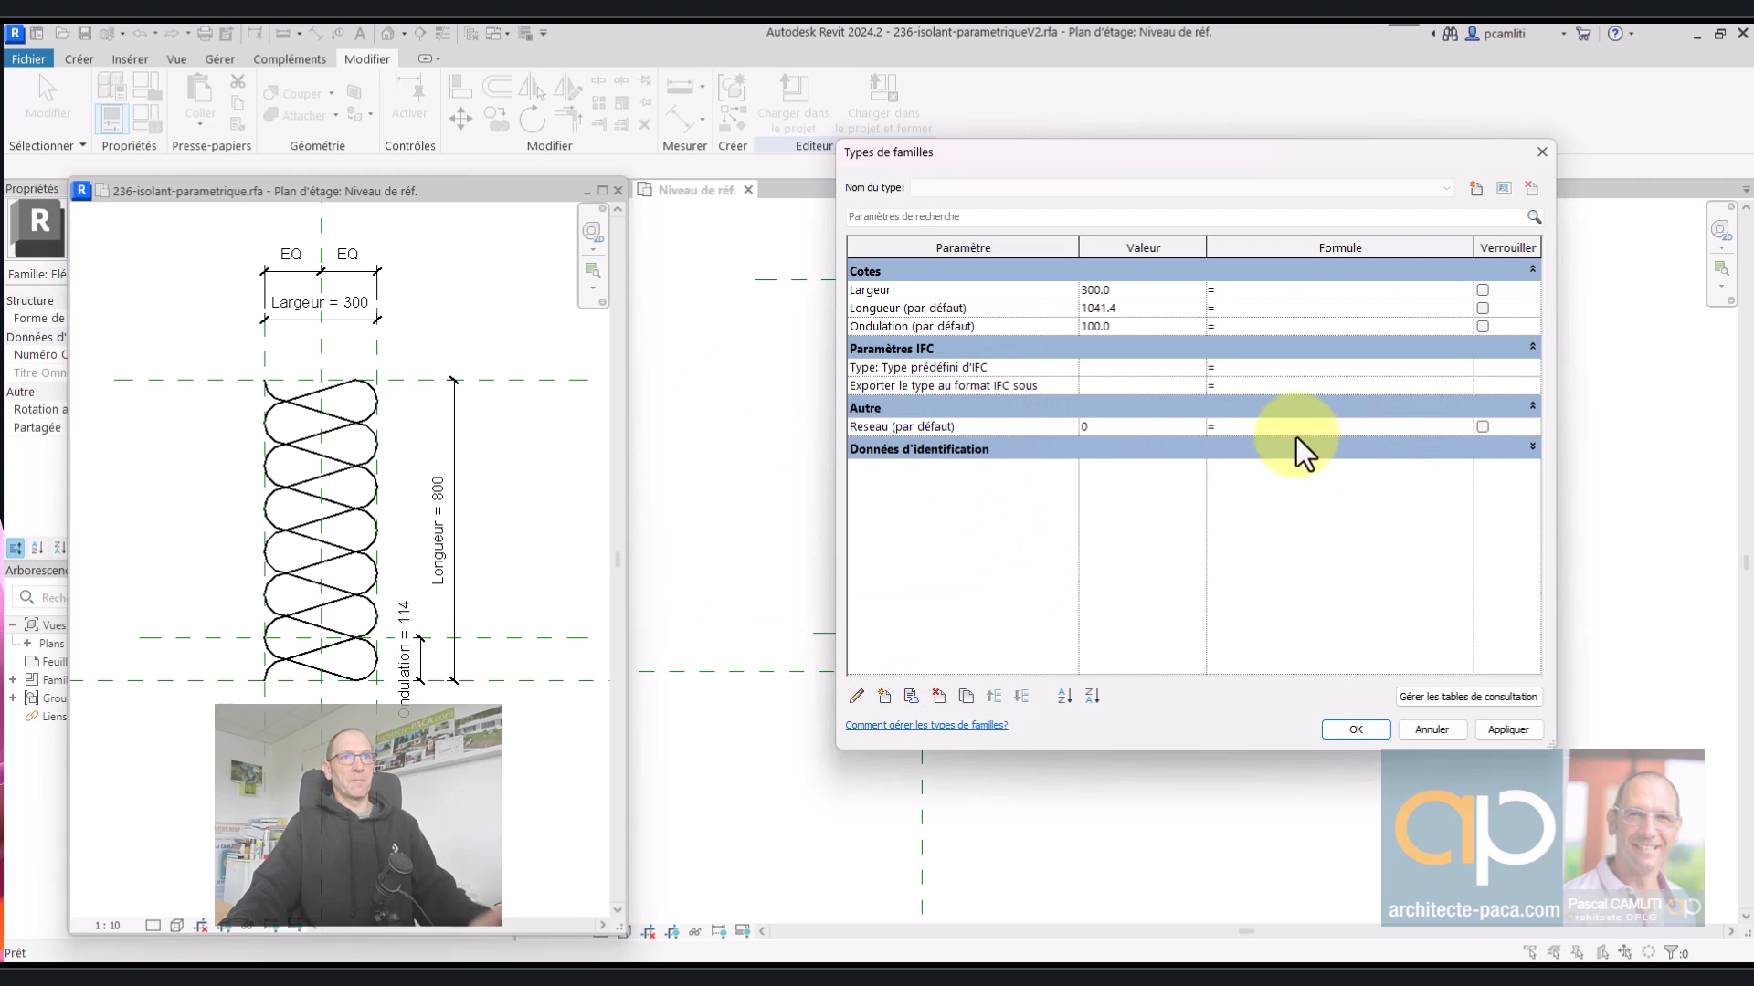
# - Create the type parameter Reseau_Calc with the integer data type (Nombre entier), grouped under Autre
pyautogui.click(877, 698)
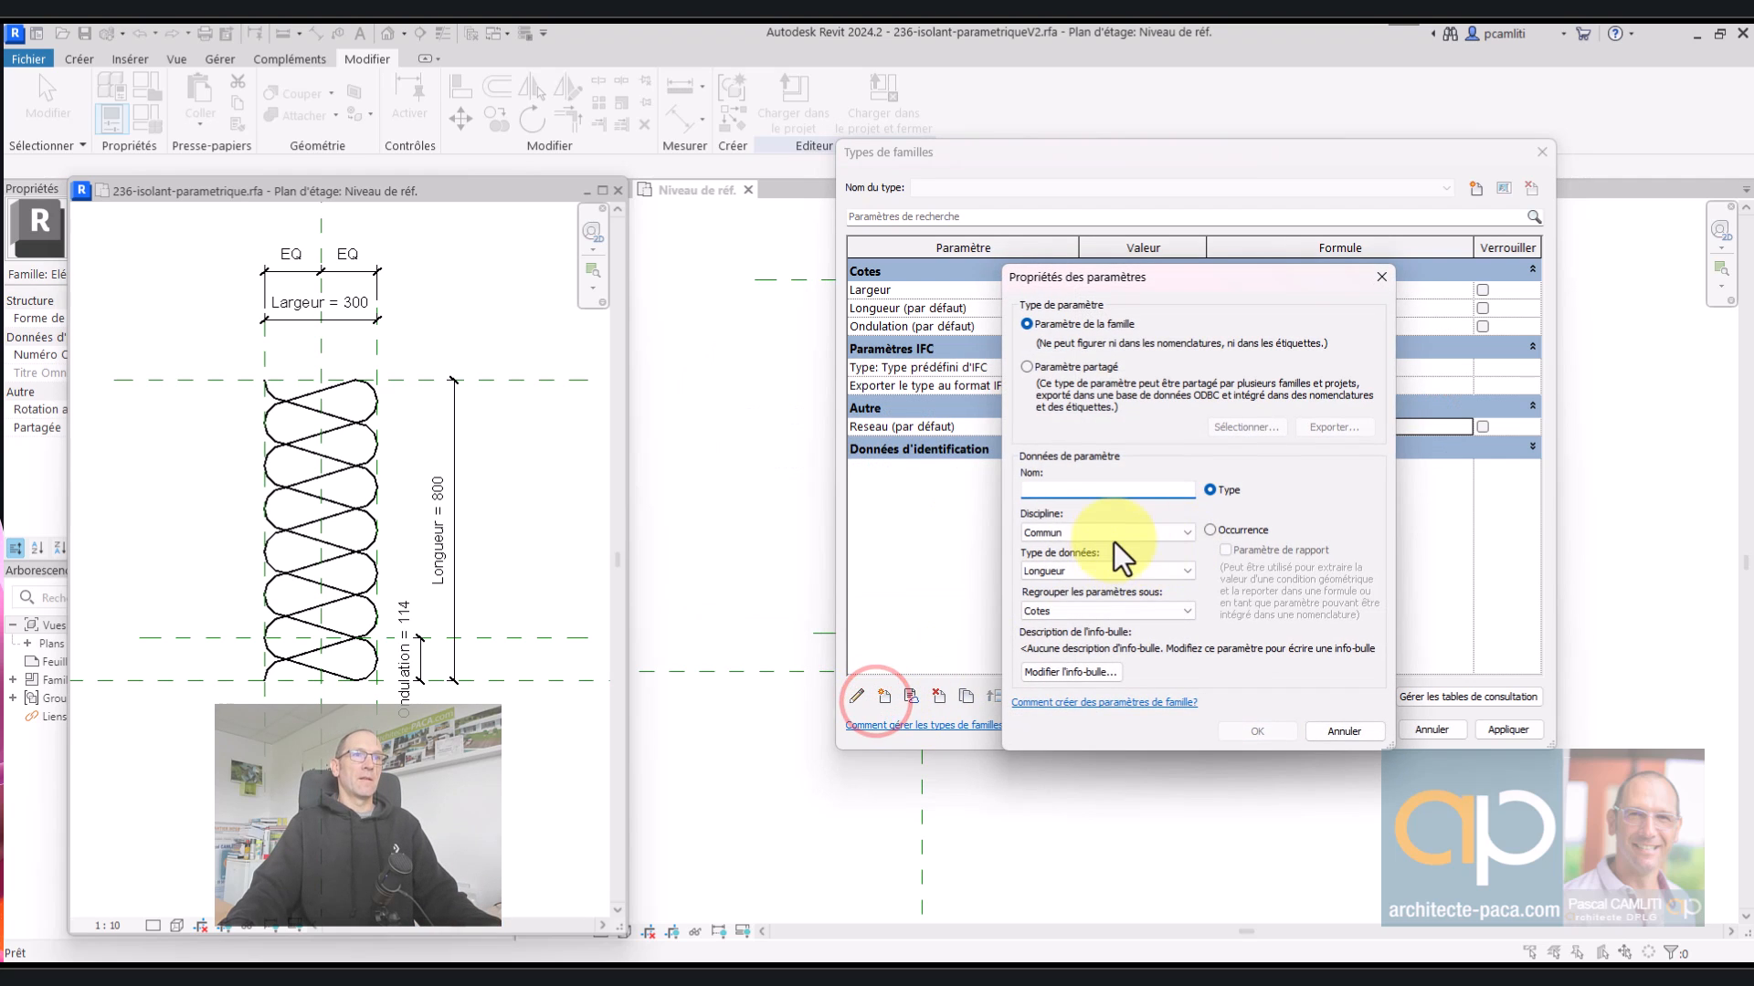
pyautogui.click(1114, 572)
pyautogui.click(1116, 611)
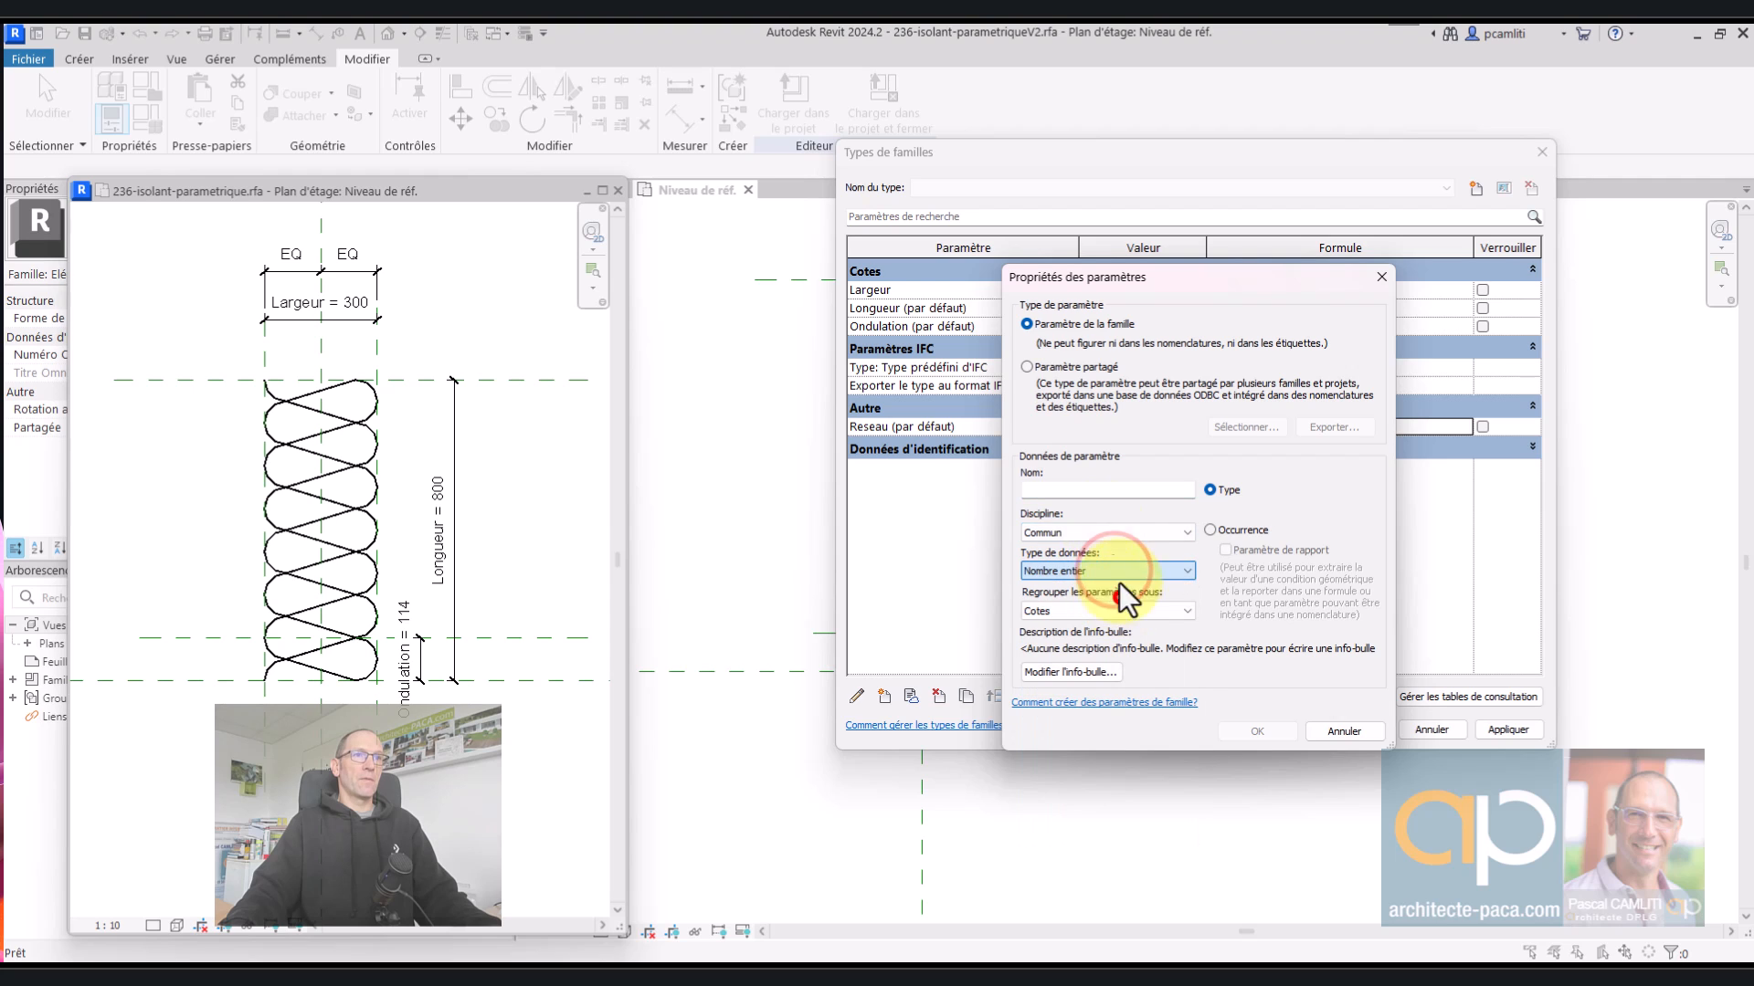
pyautogui.click(1084, 491)
pyautogui.write('Reseau')
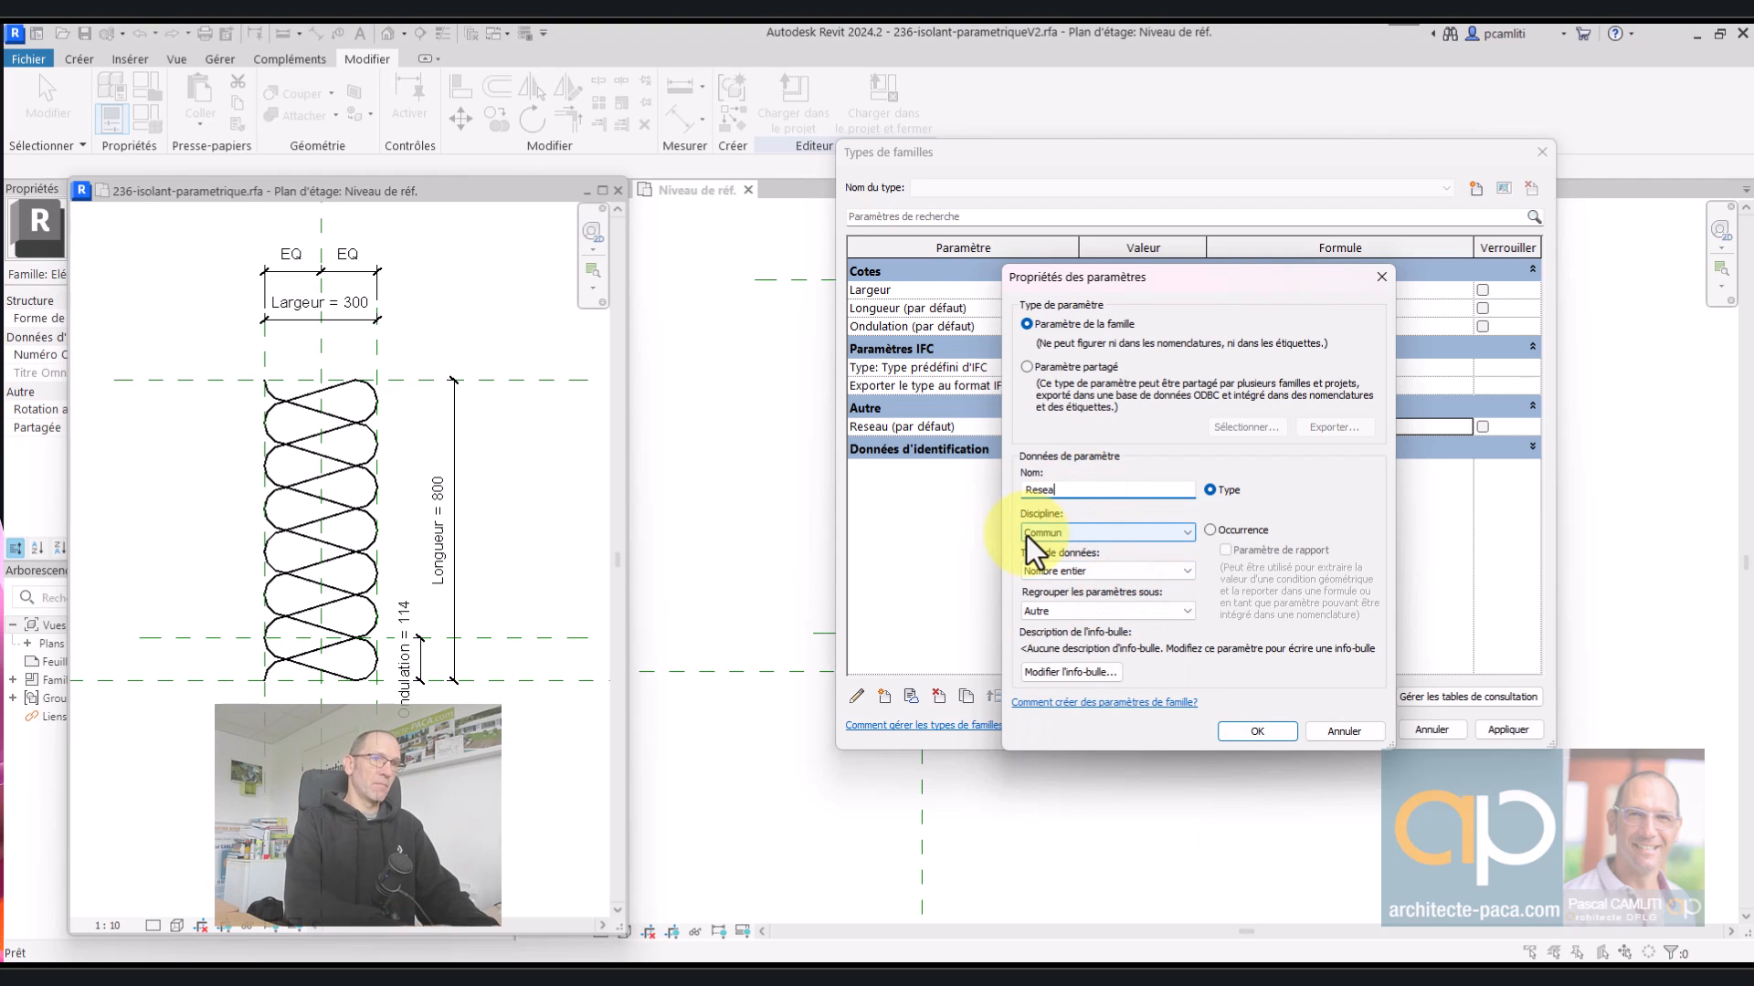
pyautogui.write('_Calc')
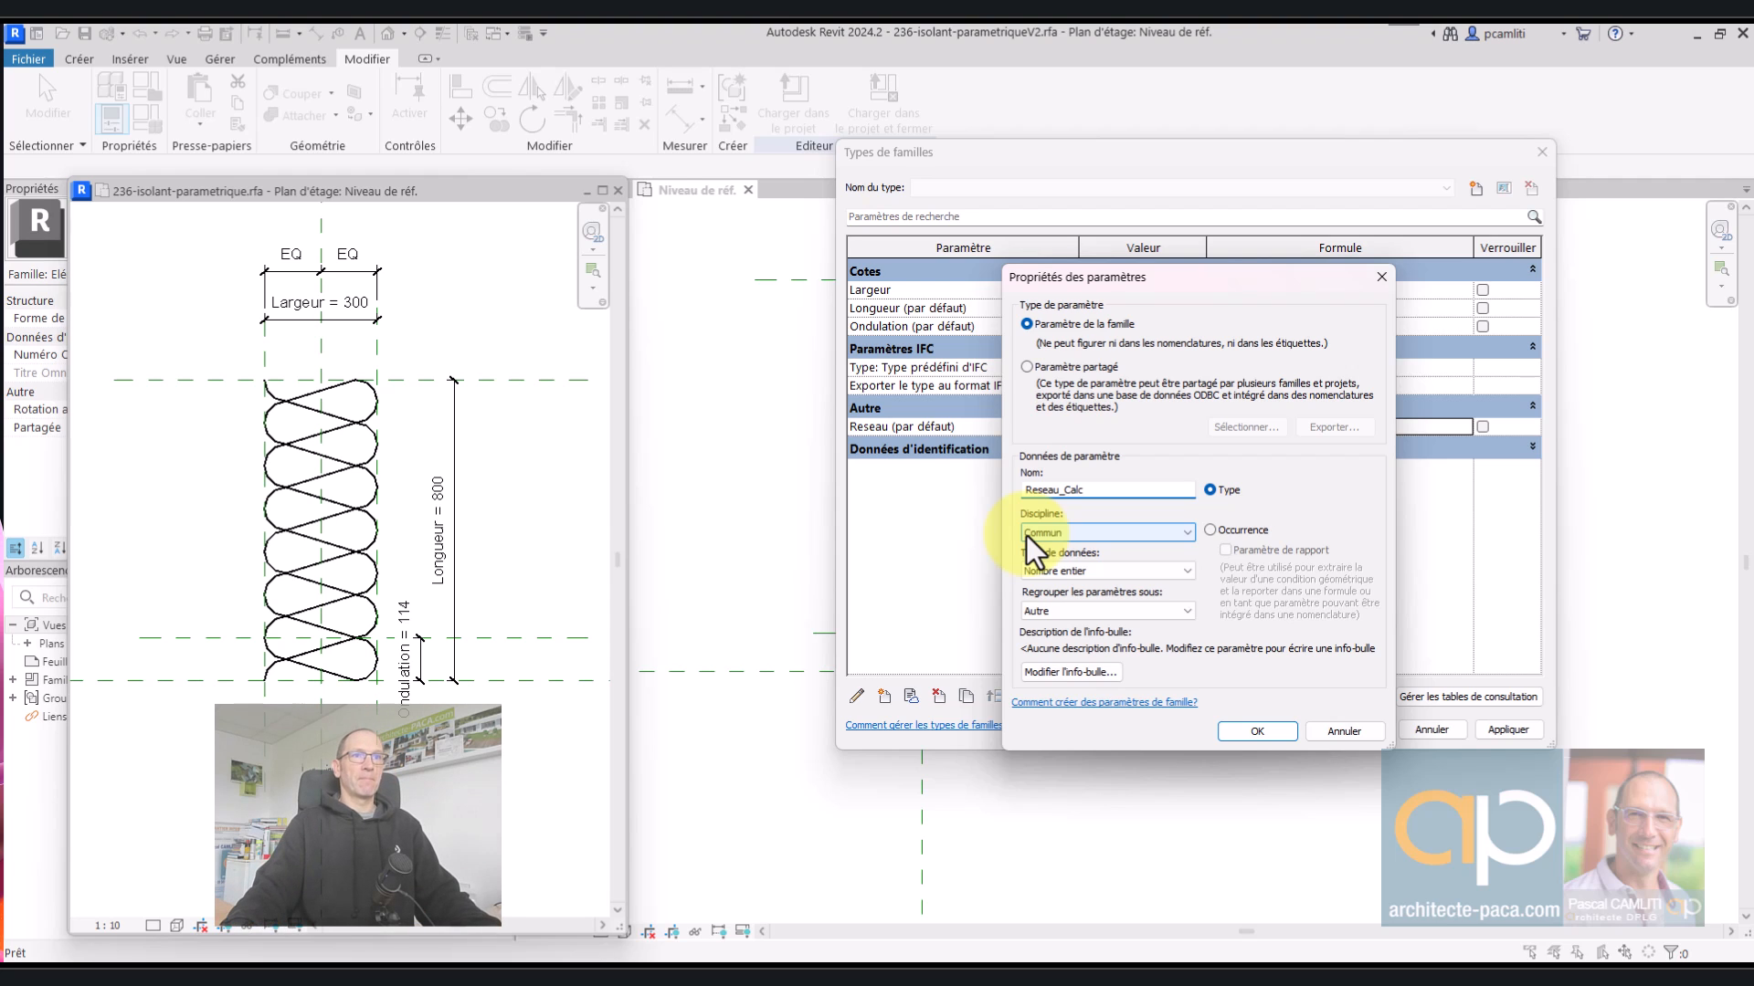
pyautogui.click(1255, 732)
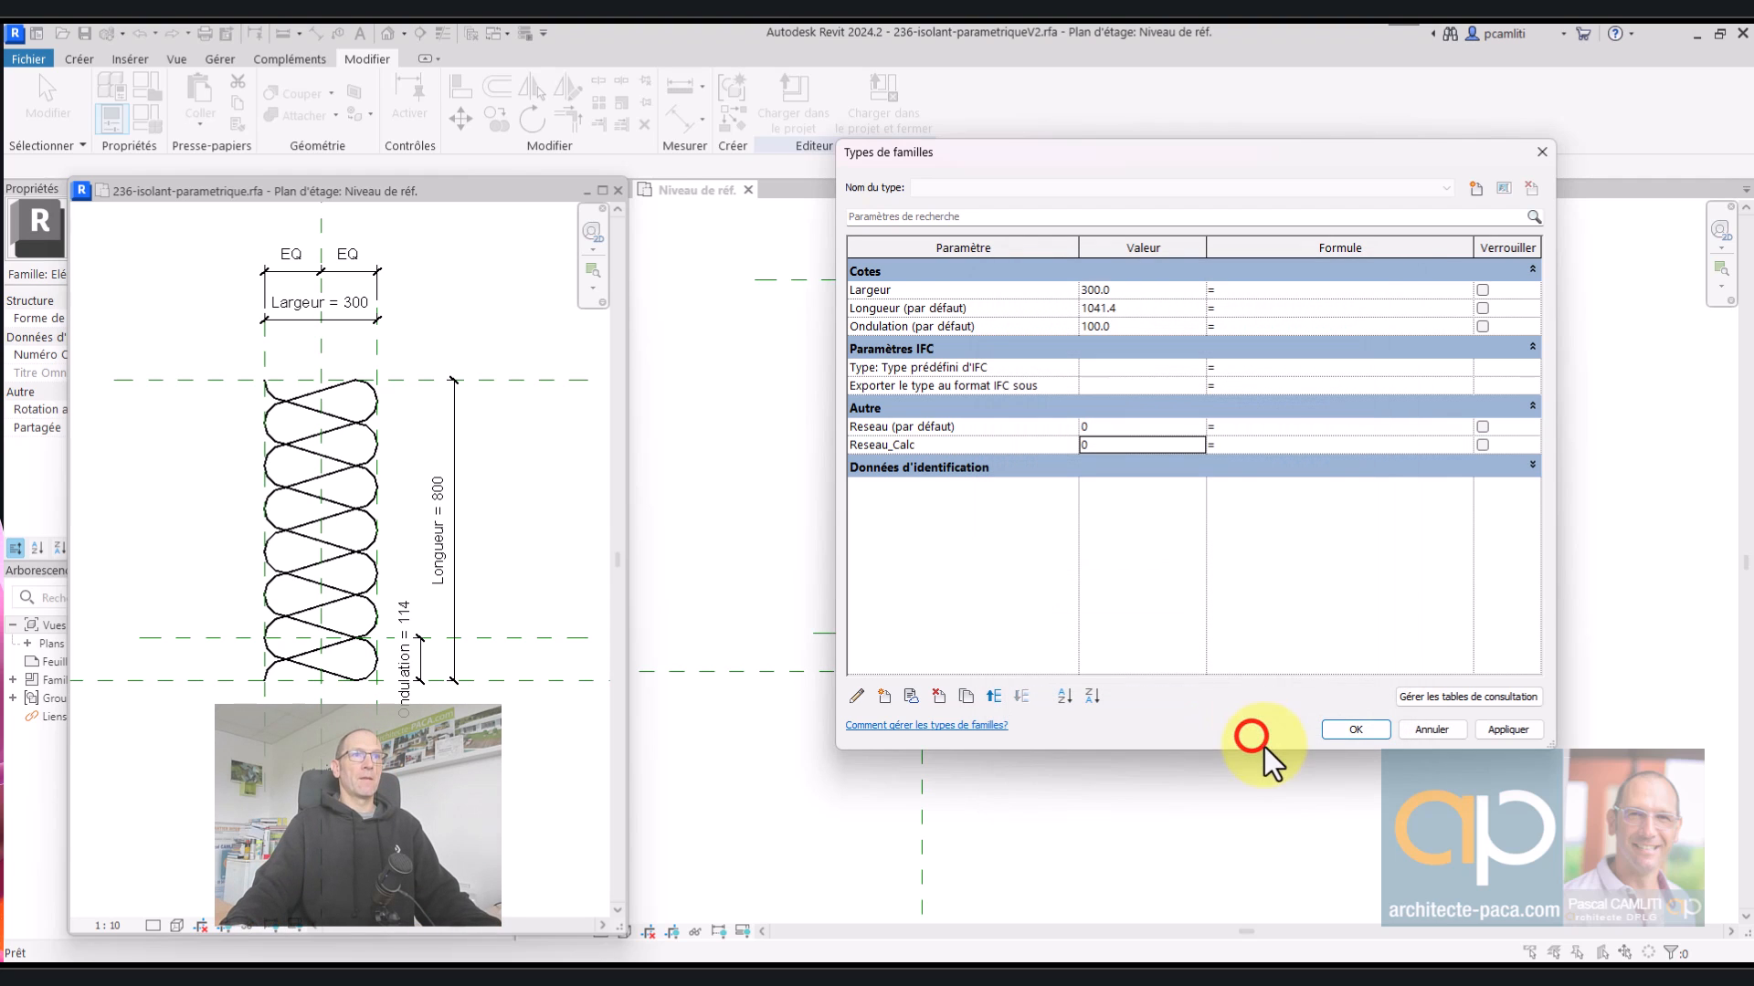
# - Set the Reseau formula to if(Reseau_Calc < 2, 2, Reseau_Calc) and accept the family types
pyautogui.click(1263, 424)
pyautogui.hotkey('ctrl', 'v')
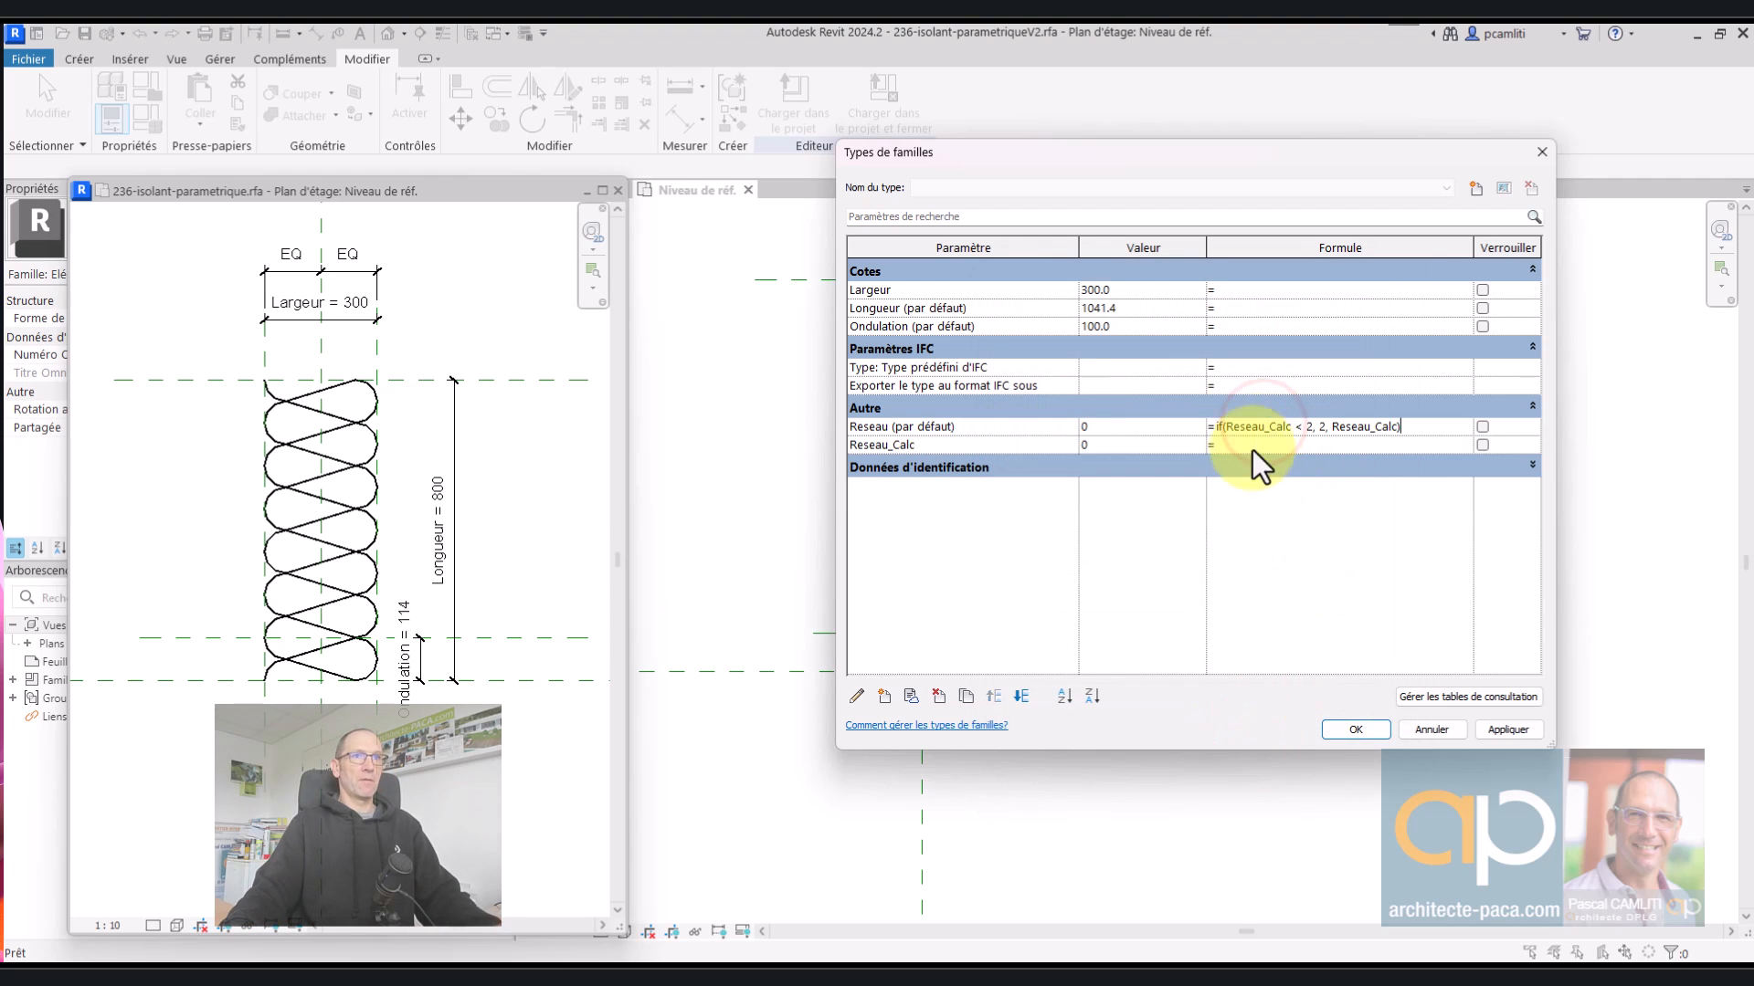
pyautogui.click(1247, 451)
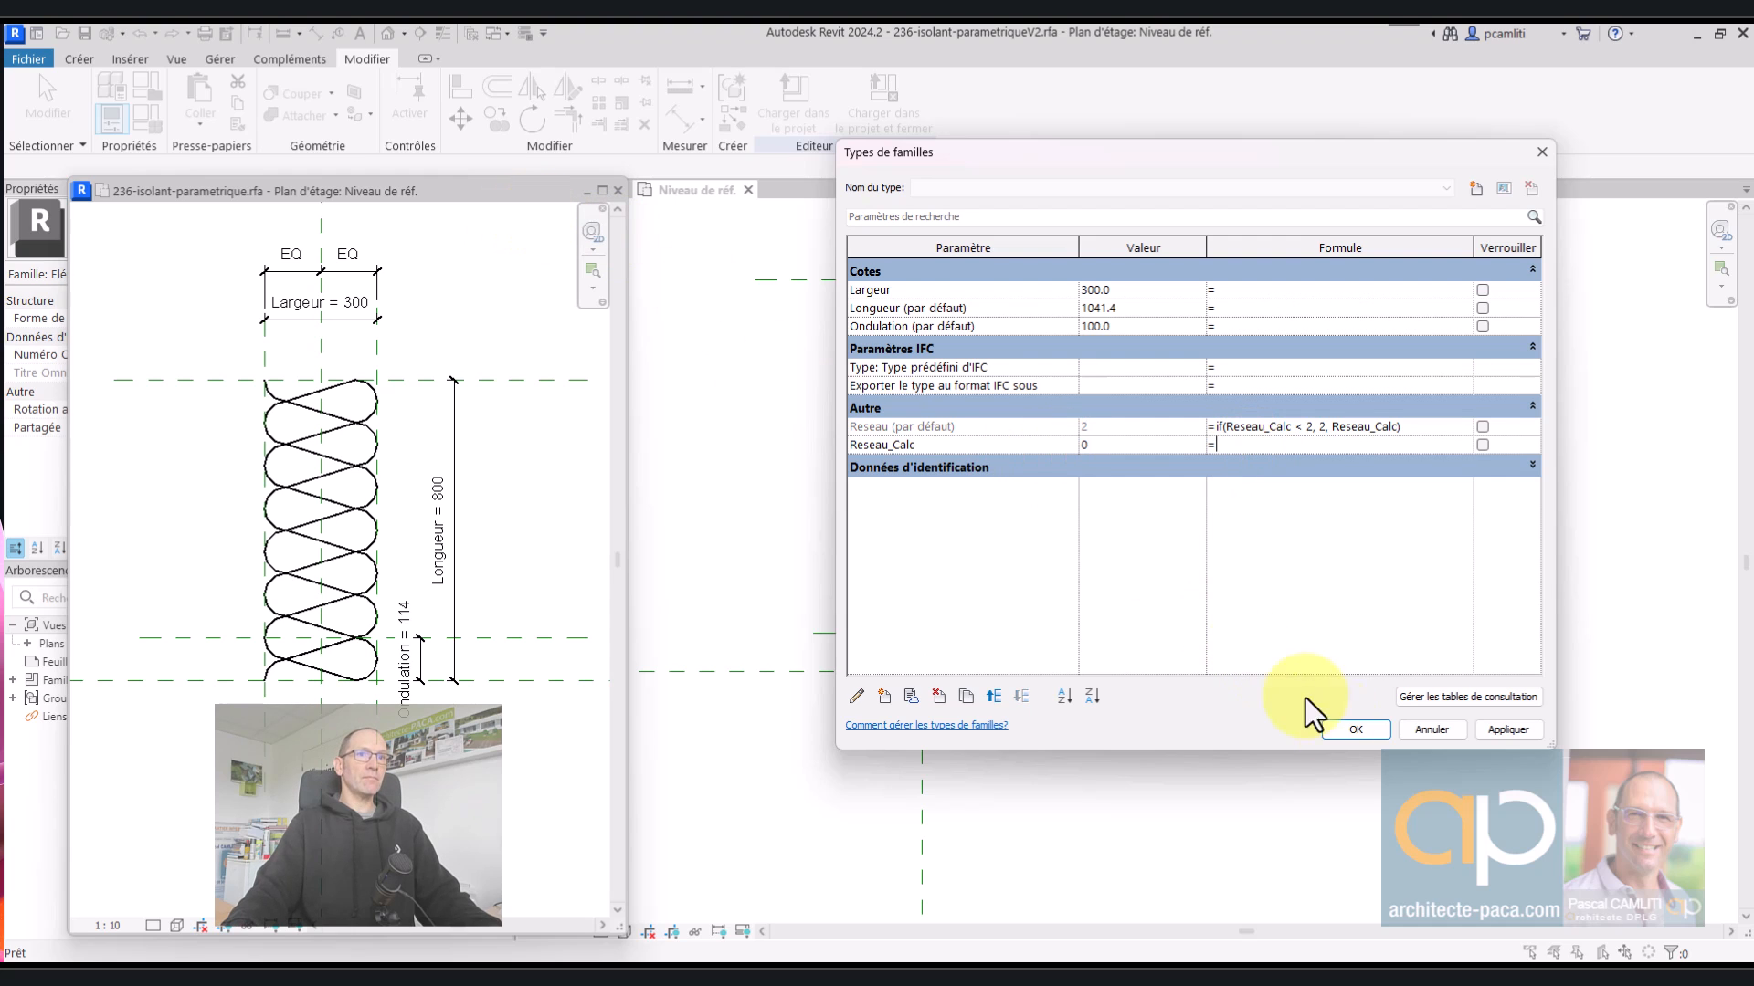
pyautogui.click(1355, 729)
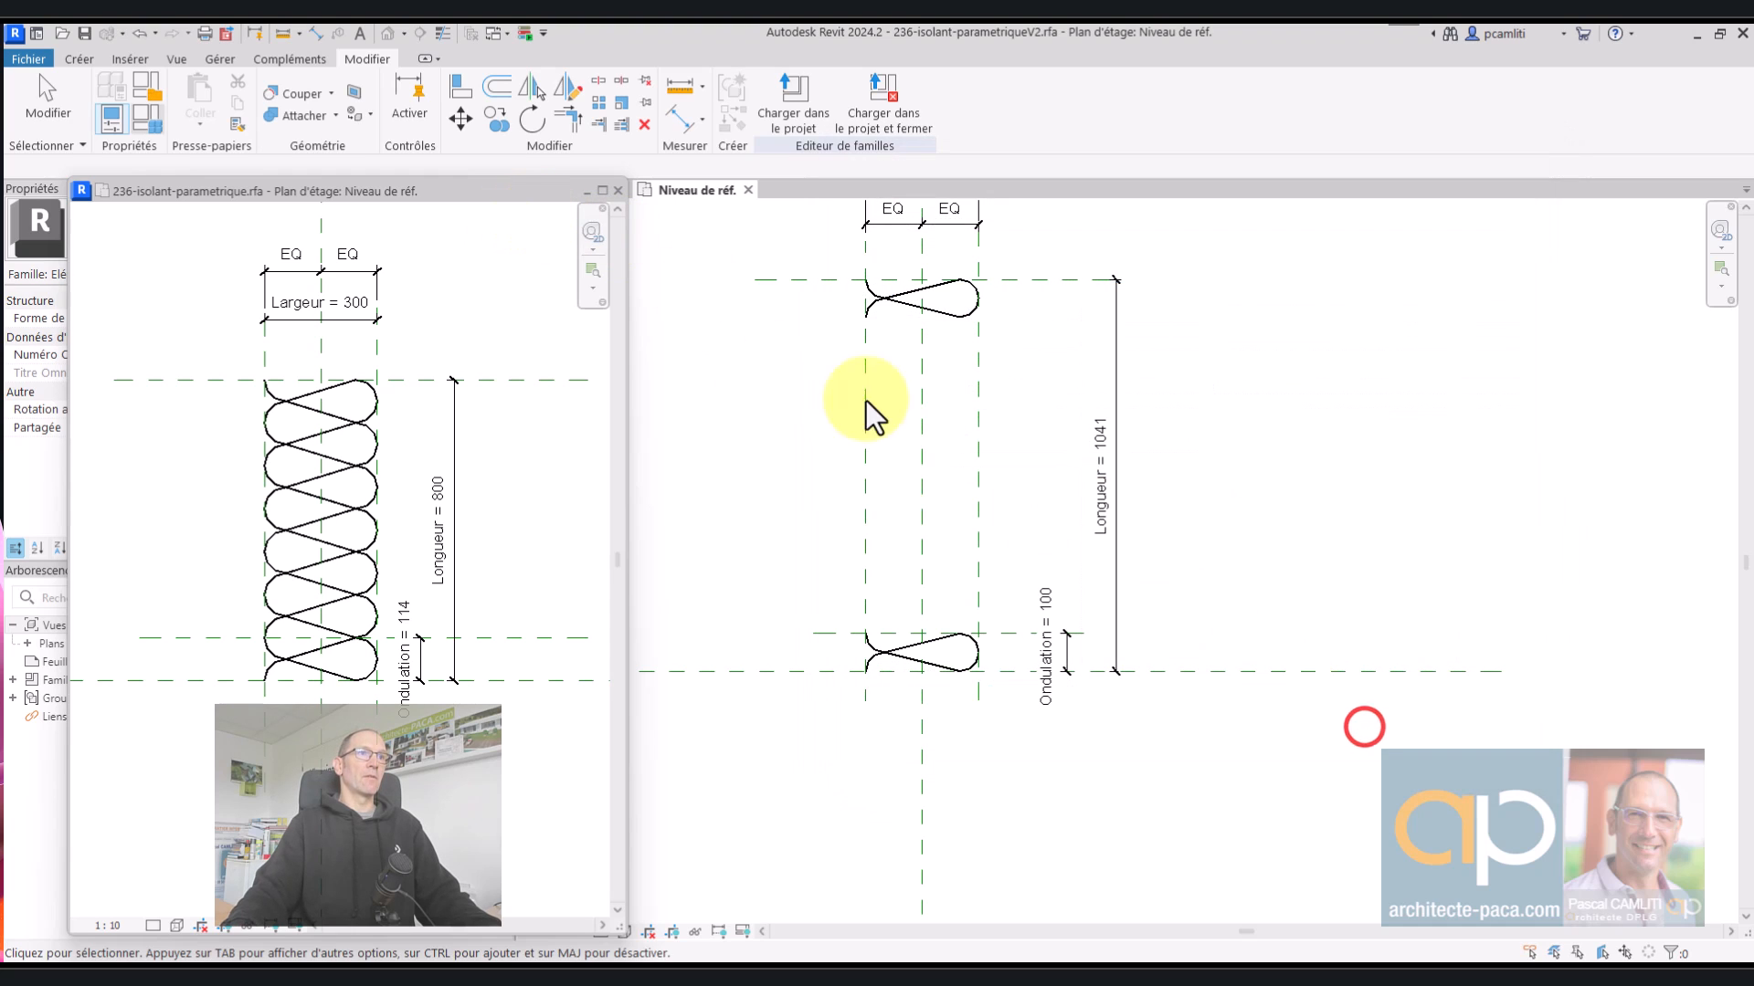
pyautogui.click(246, 196)
pyautogui.click(144, 119)
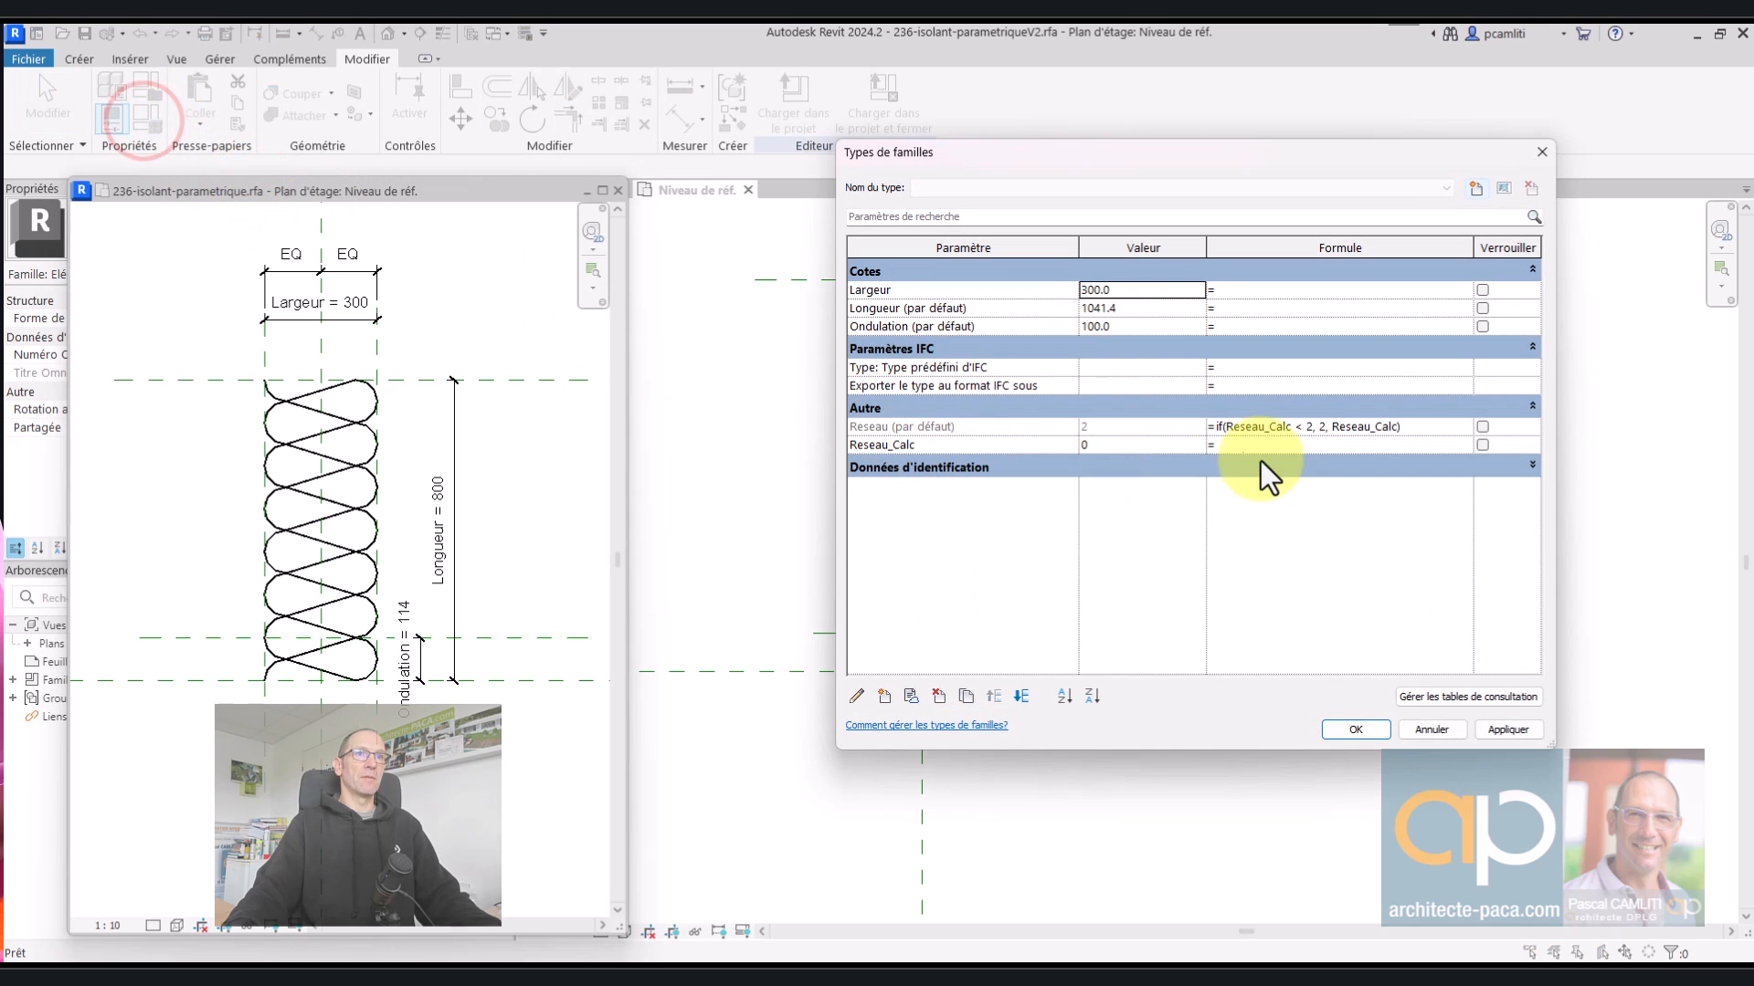
pyautogui.click(1431, 728)
# - Examine the Nb_Minimum_ondulation parameter and its name in the family types of 236-isolant-parametrique.rfa, closing them without changes
pyautogui.click(397, 194)
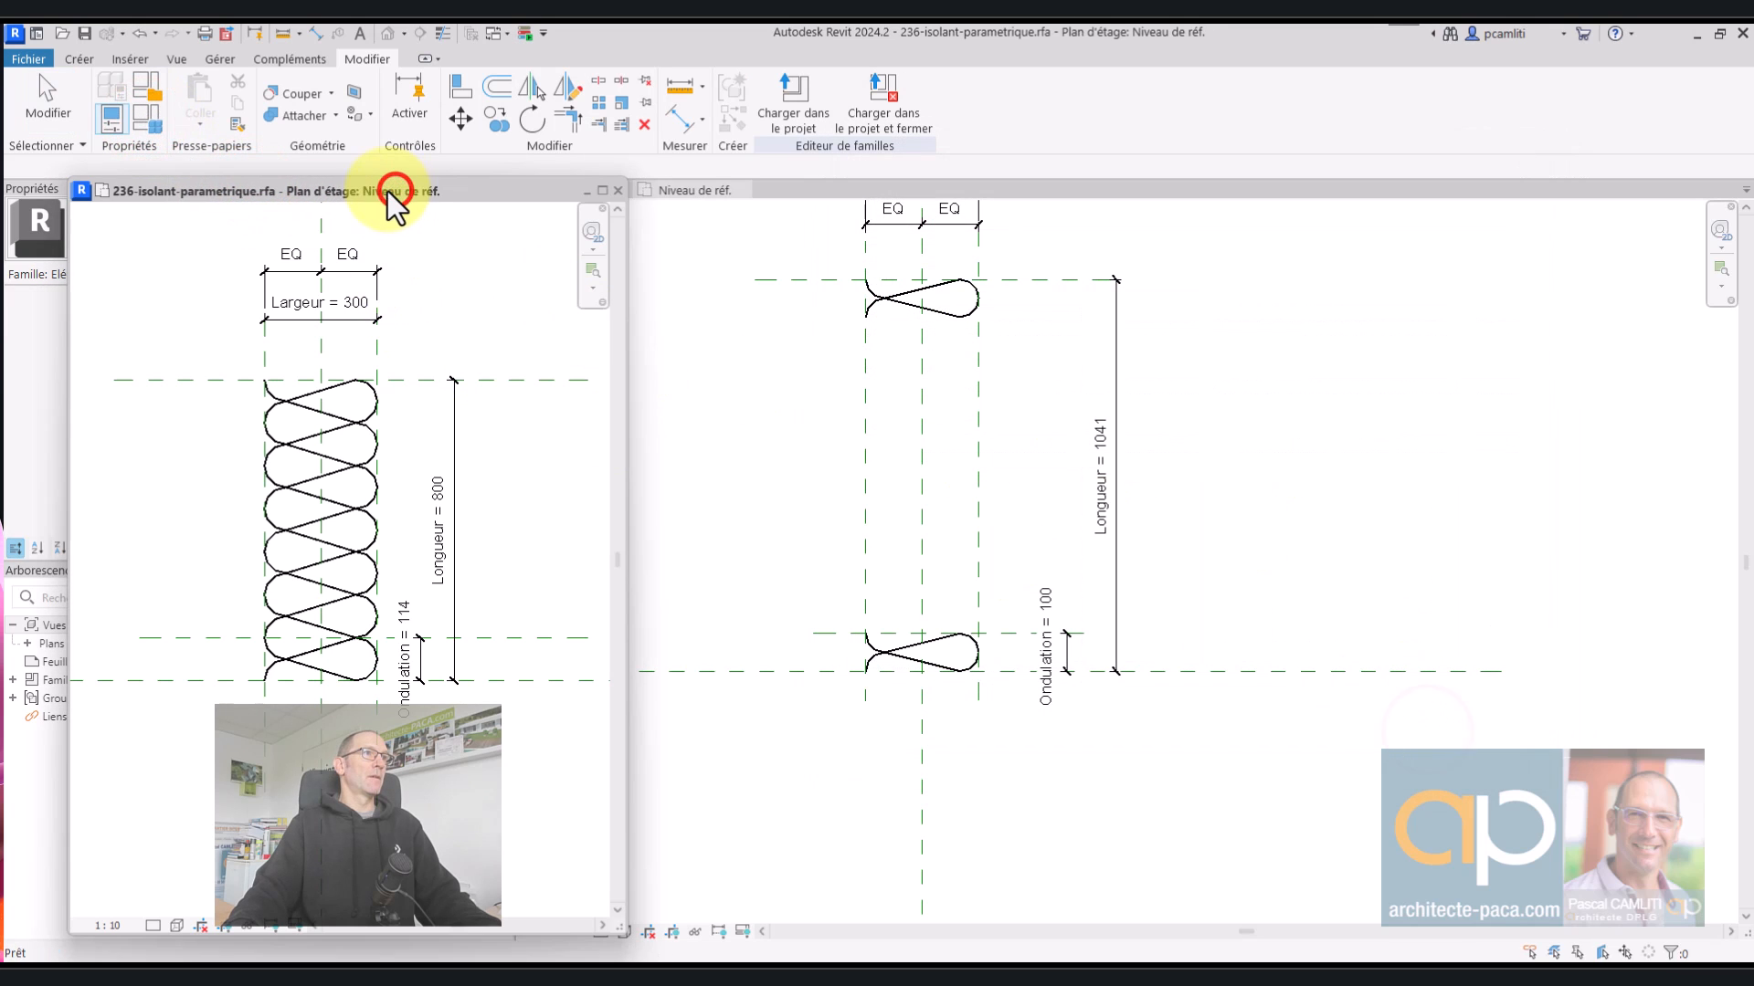
pyautogui.click(146, 117)
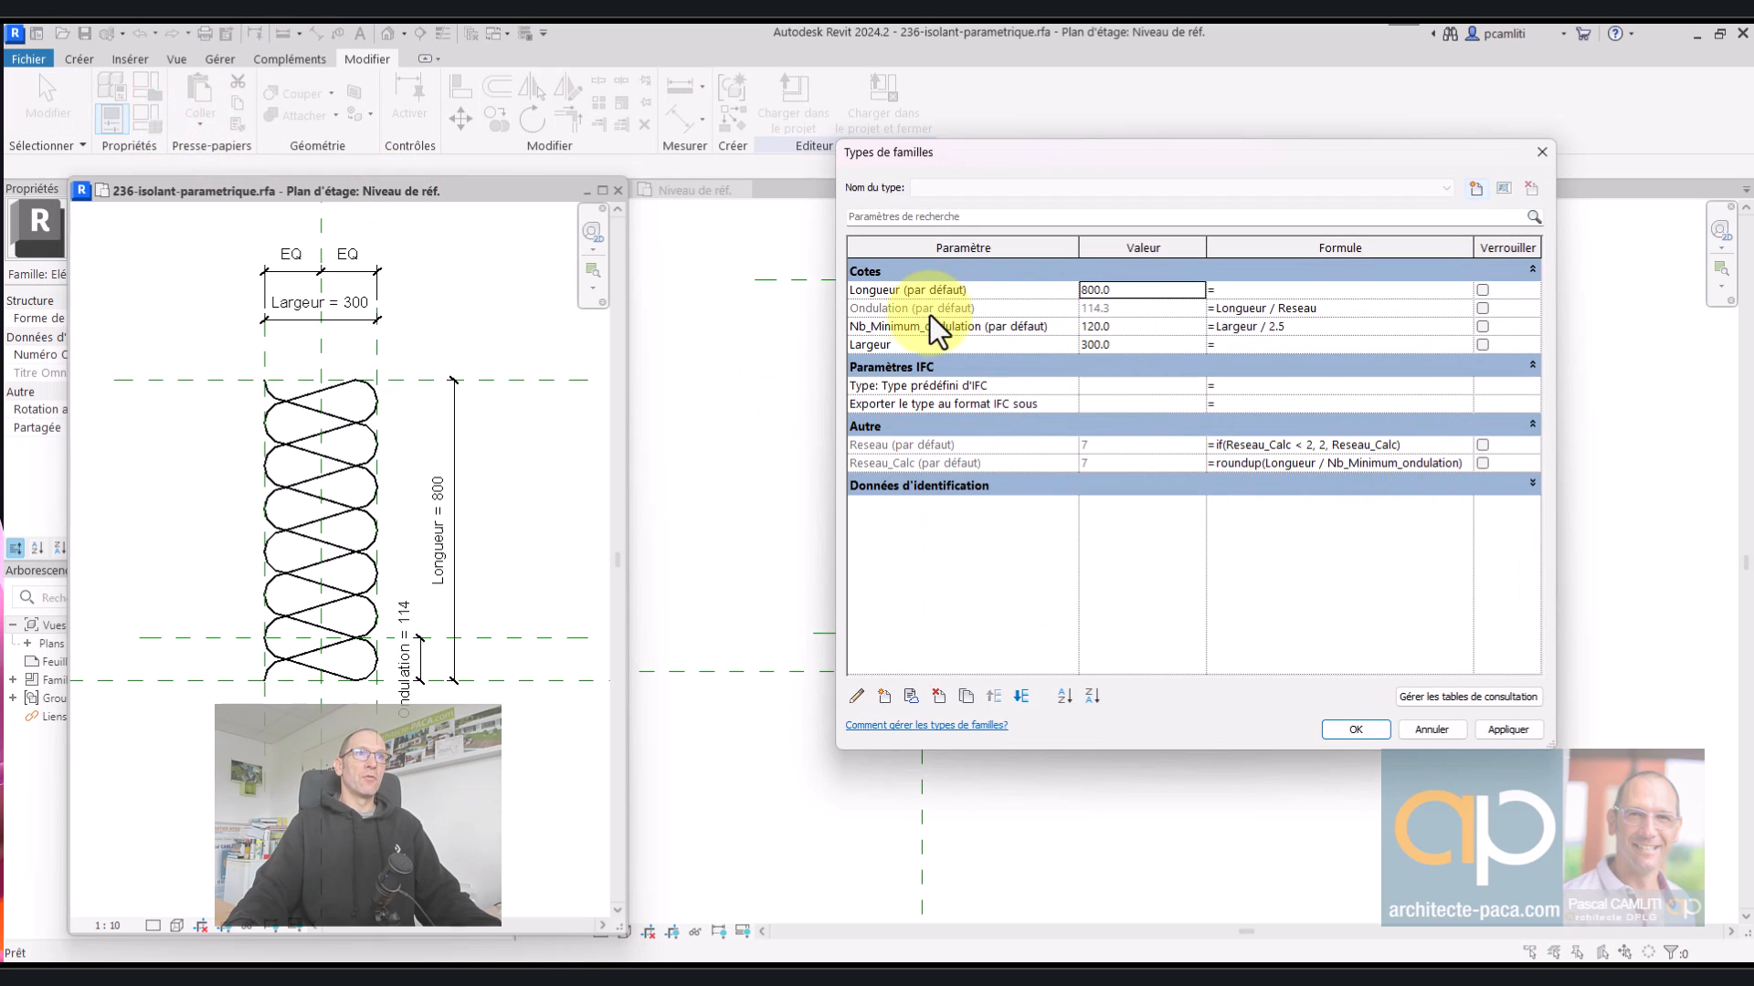
pyautogui.click(1052, 327)
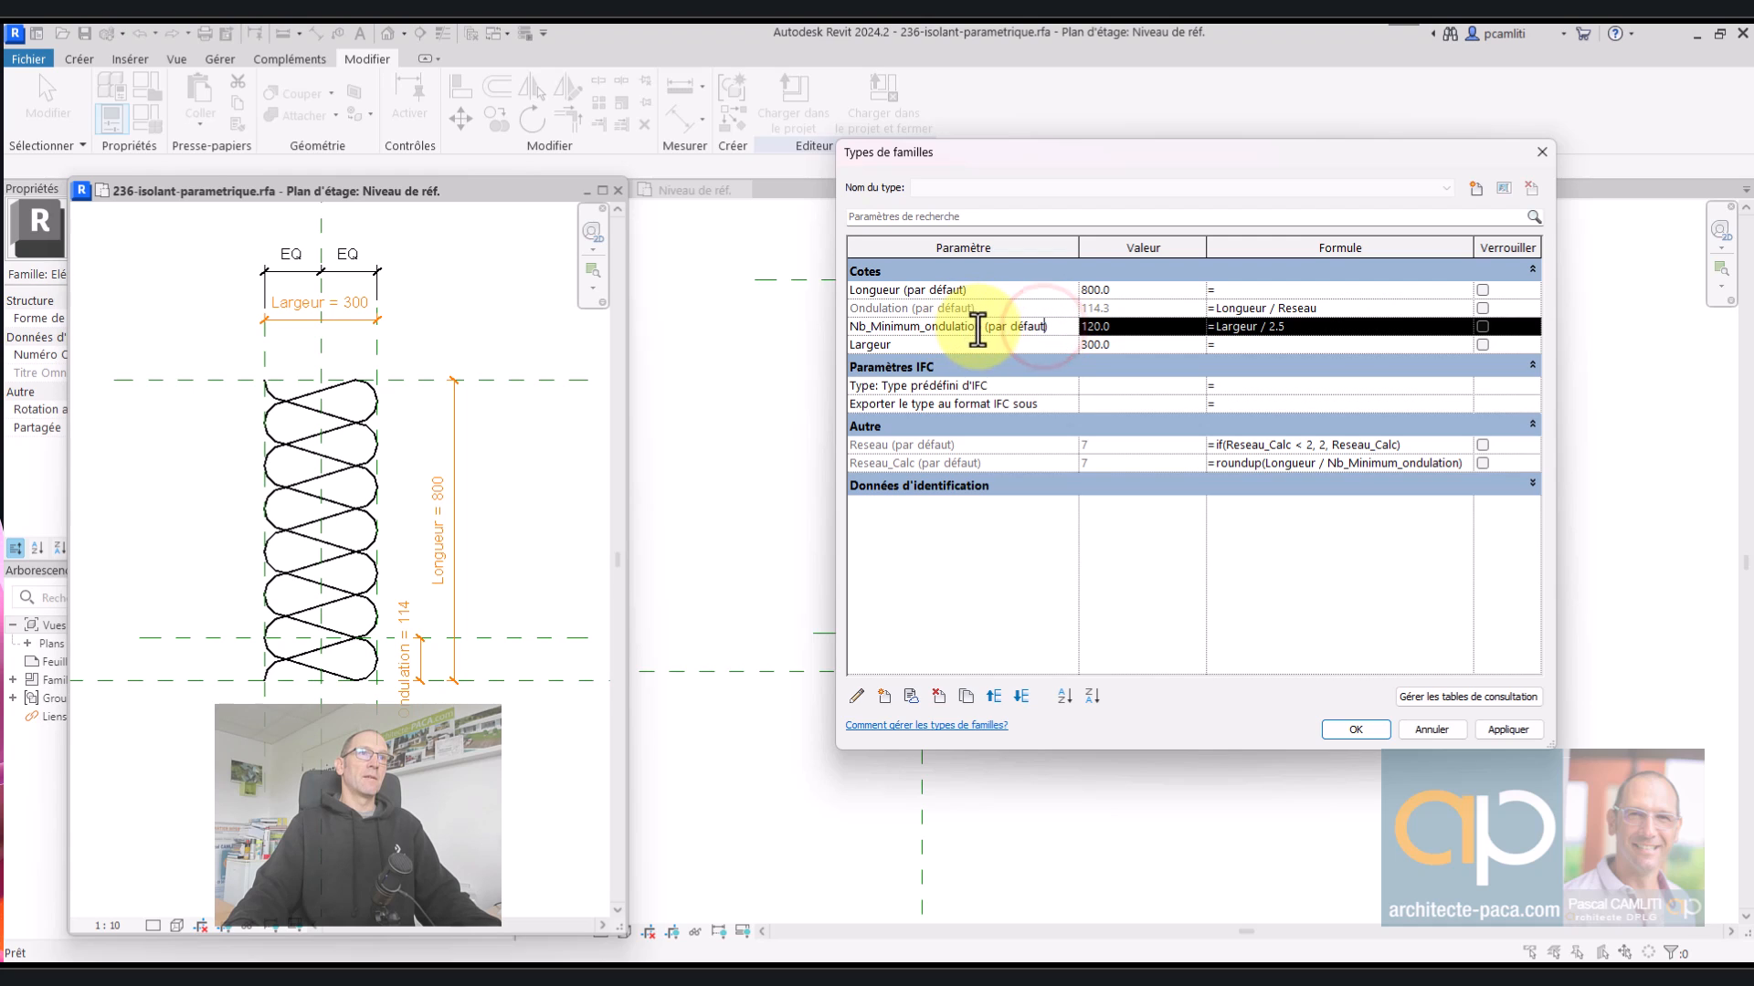
pyautogui.moveTo(979, 327); pyautogui.dragTo(810, 328)
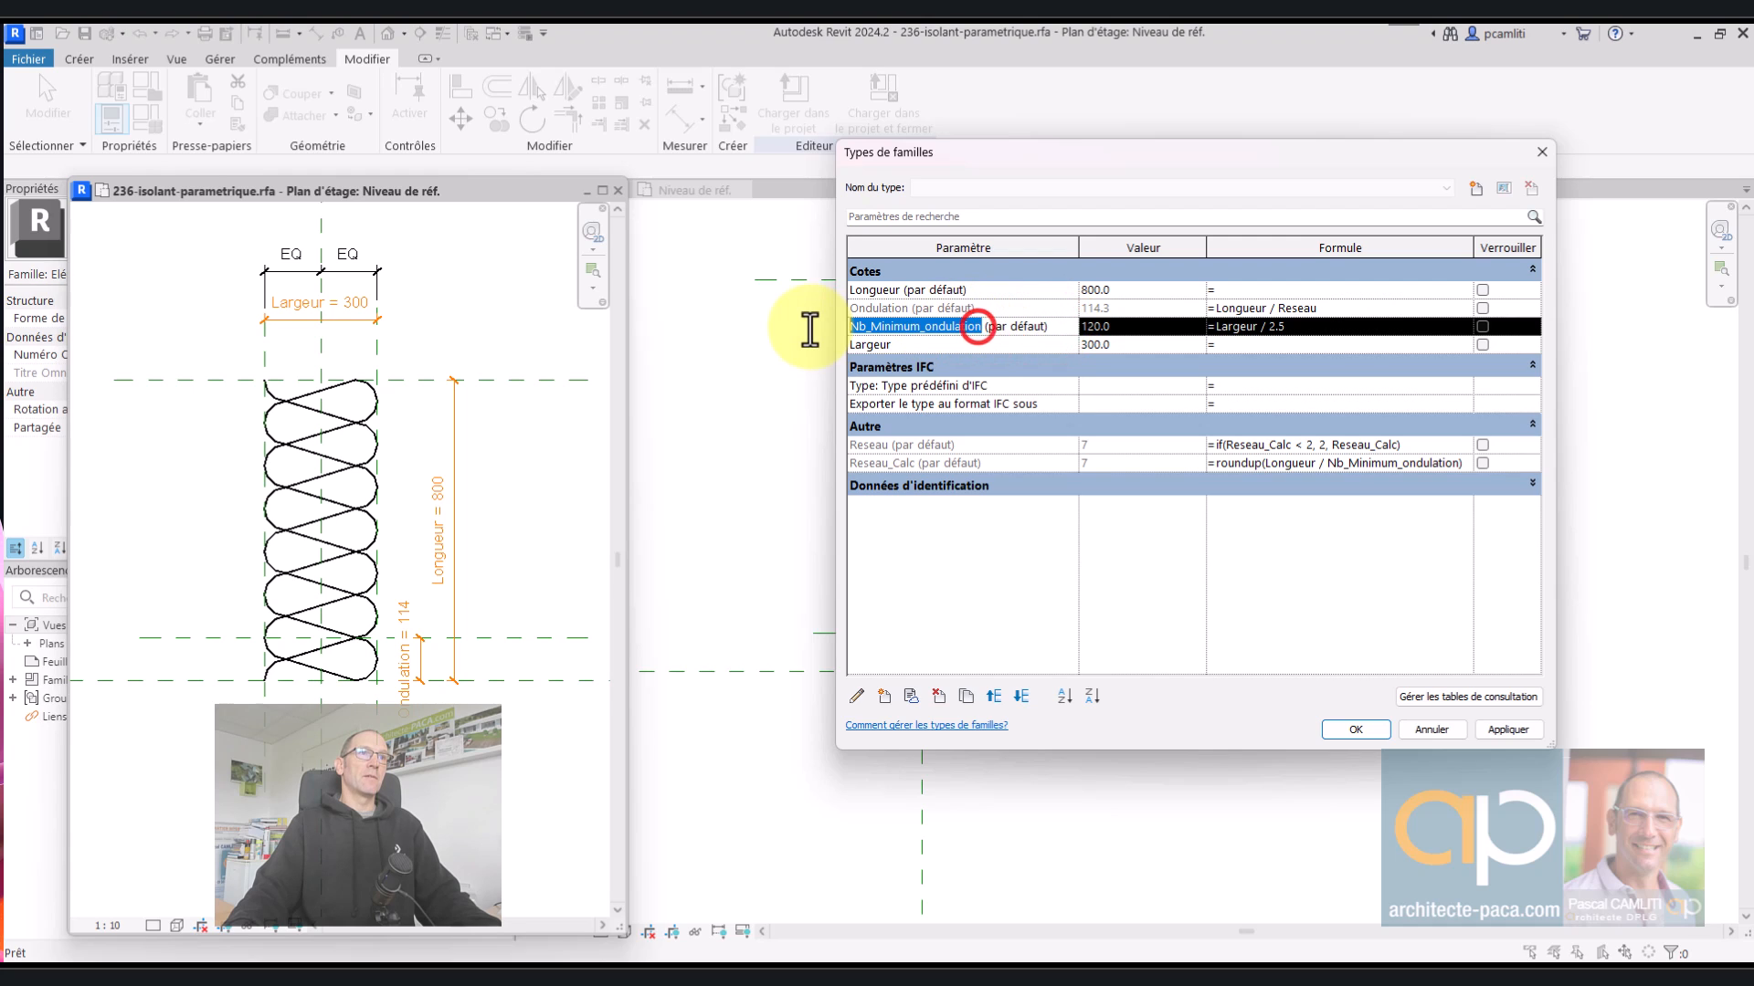
pyautogui.click(1428, 729)
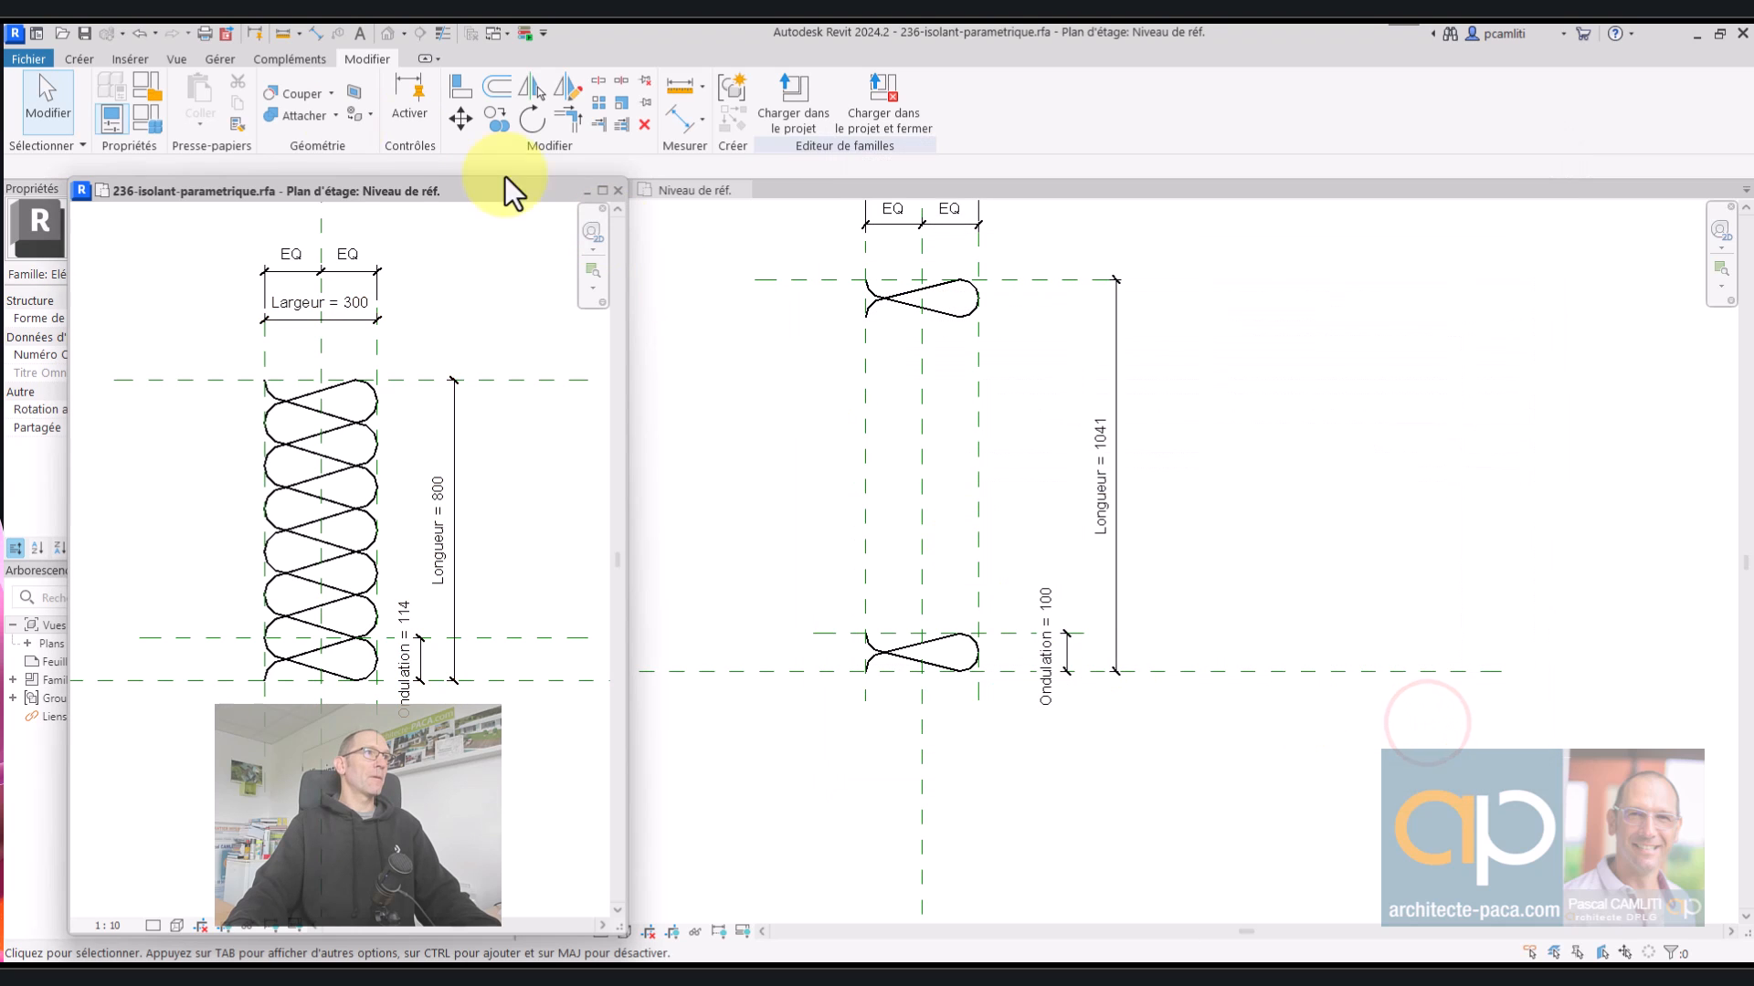
# - Create a type length parameter named Nb_Minimum_ondulation in 236-isolant-parametriqueV2.rfa, grouped under Cotes, and accept the family types
pyautogui.click(789, 261)
pyautogui.click(145, 117)
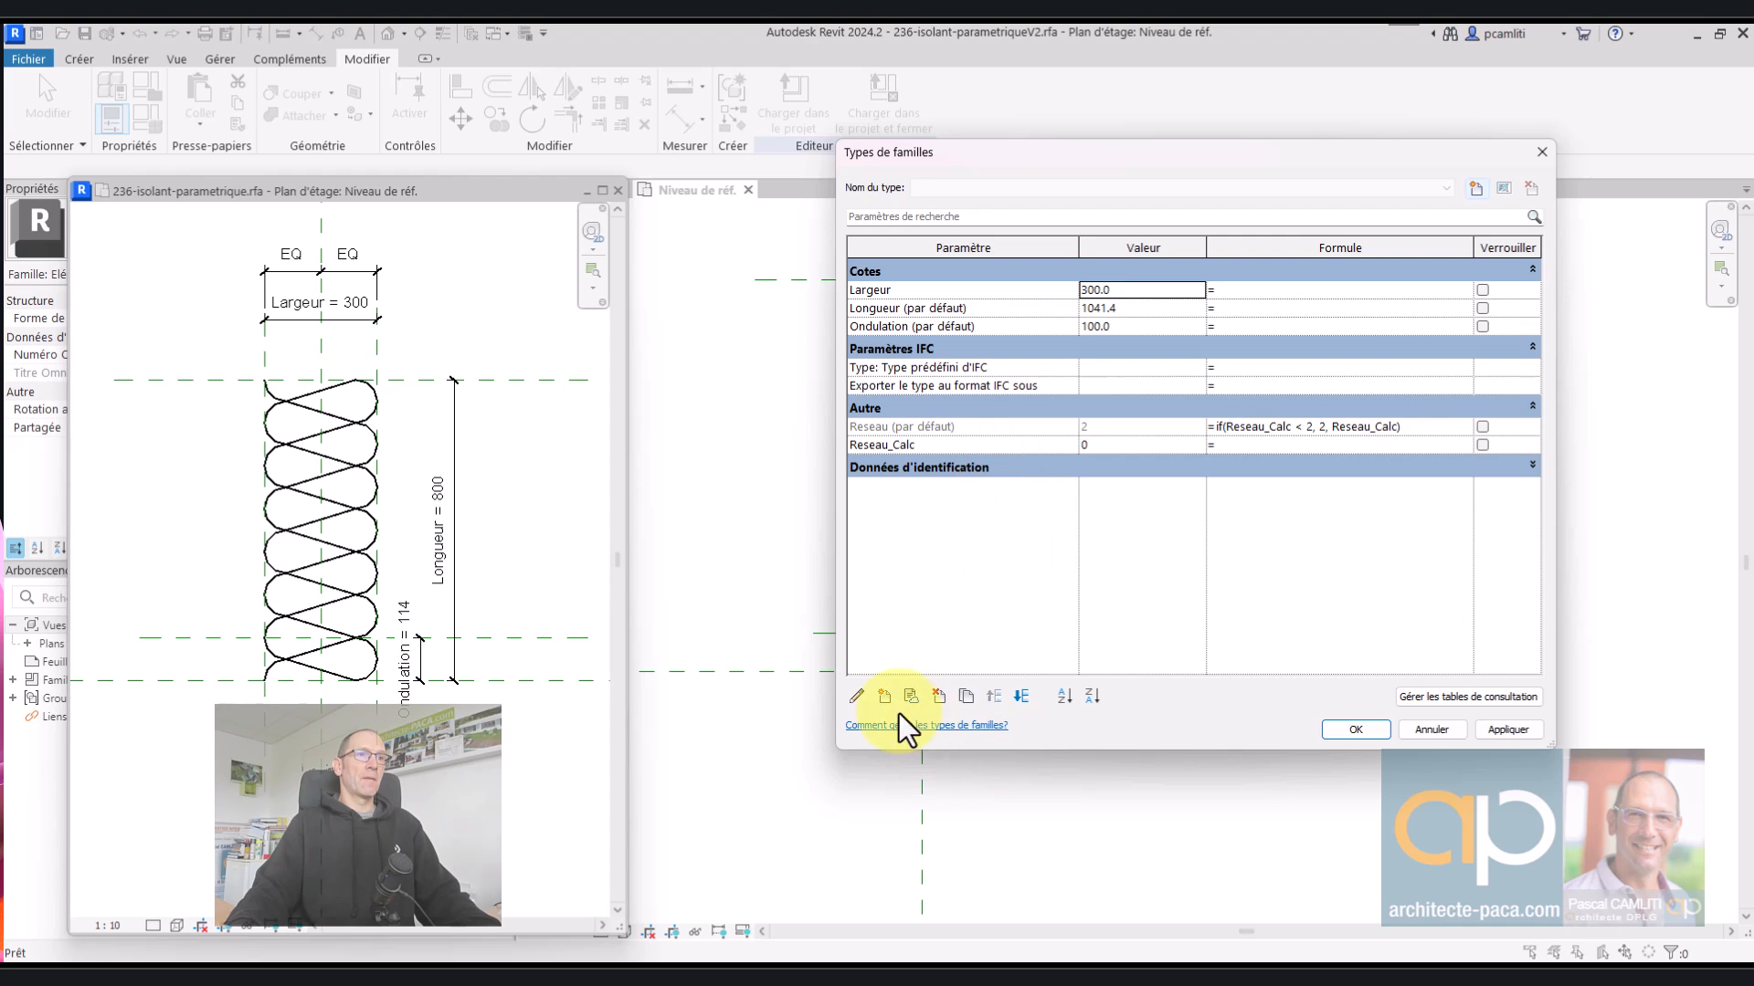
pyautogui.click(886, 697)
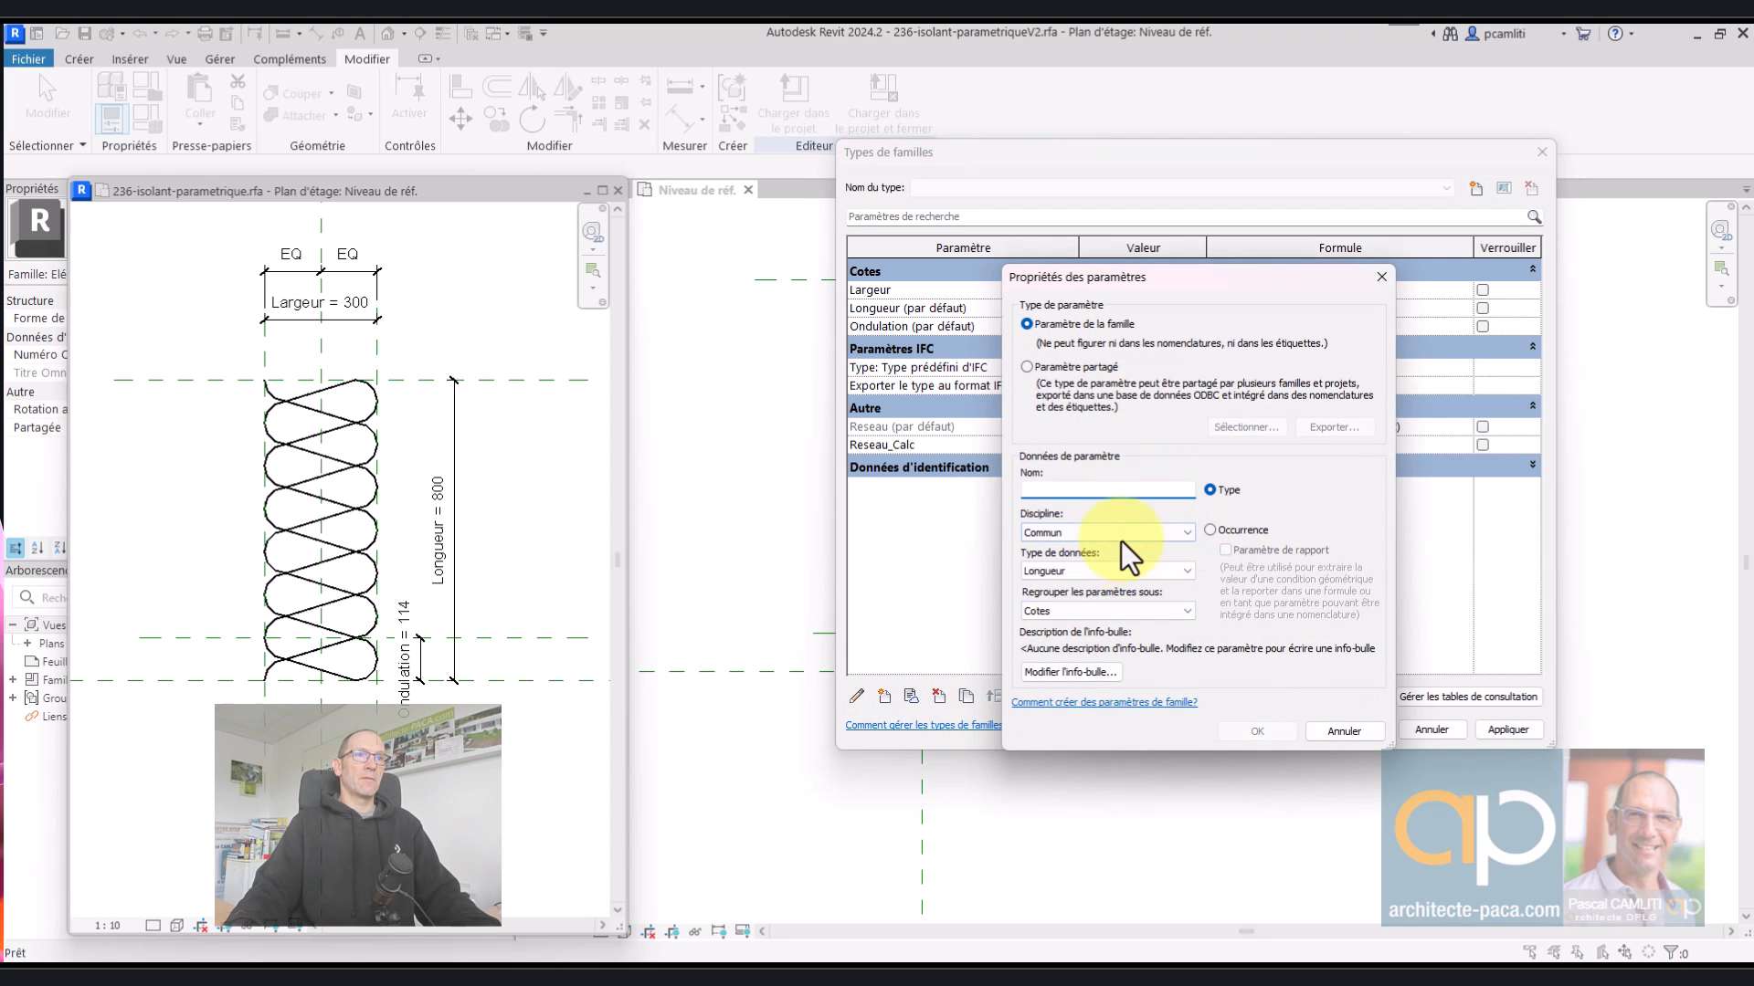
pyautogui.write('Nb_Minimum_ondulation')
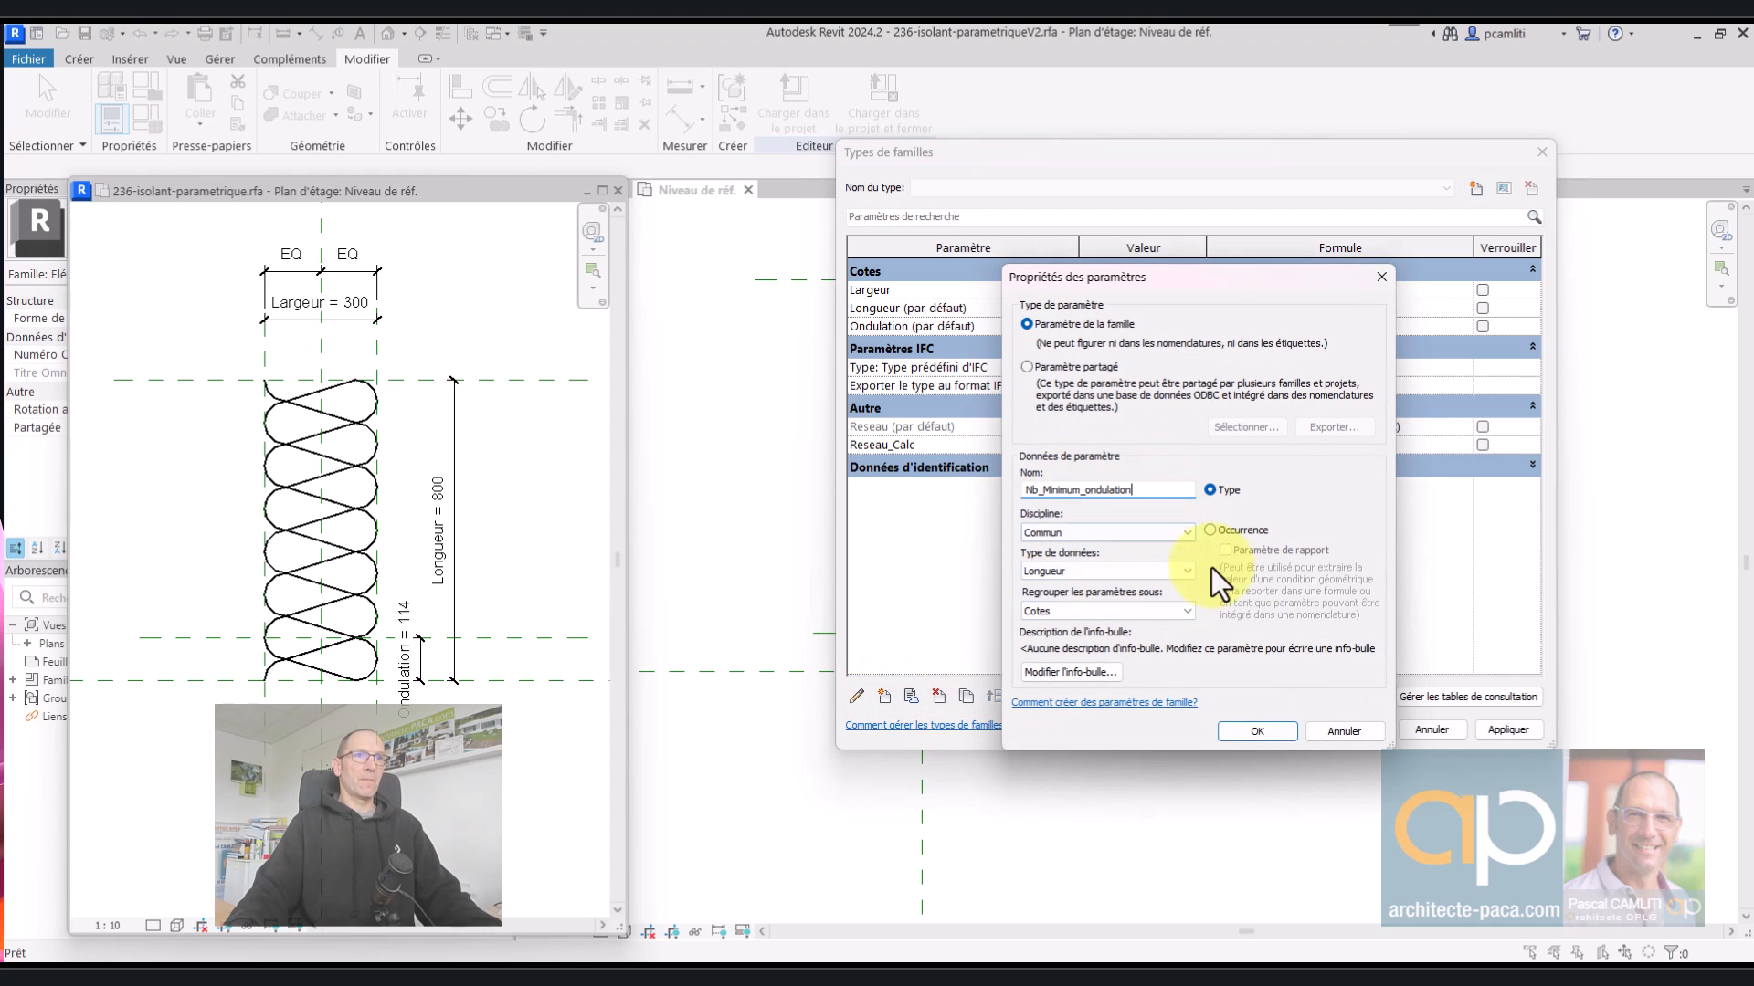
pyautogui.click(1250, 730)
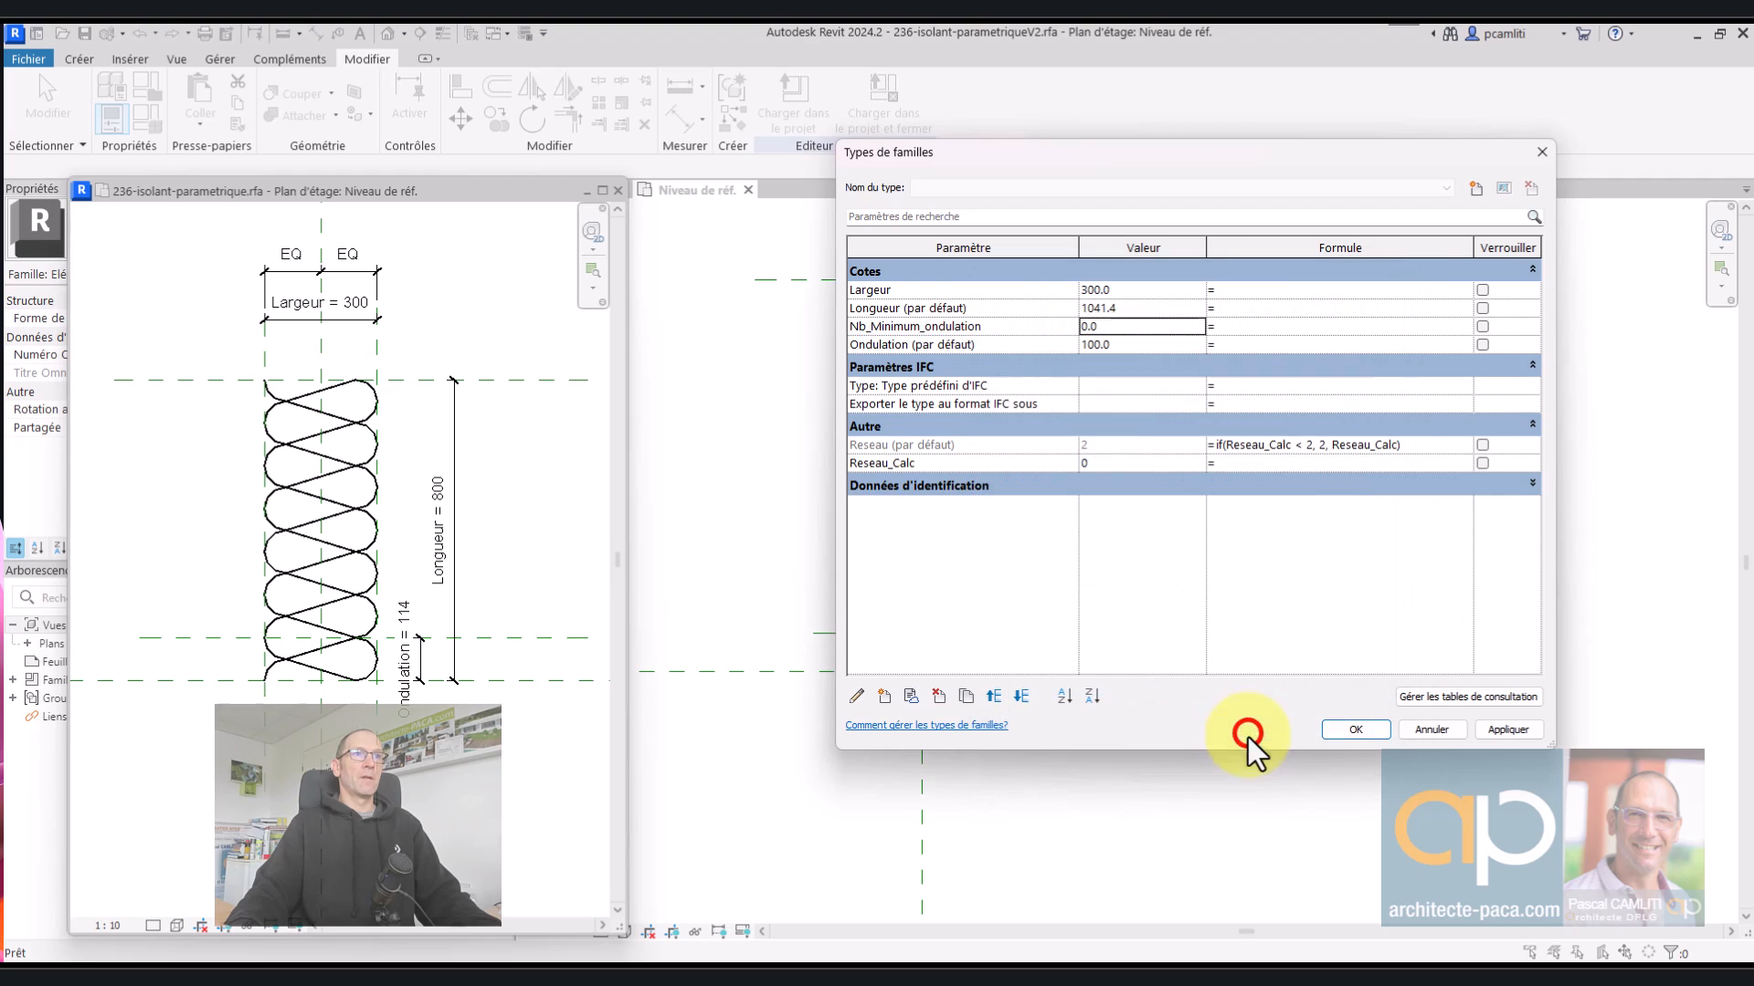
pyautogui.click(1263, 329)
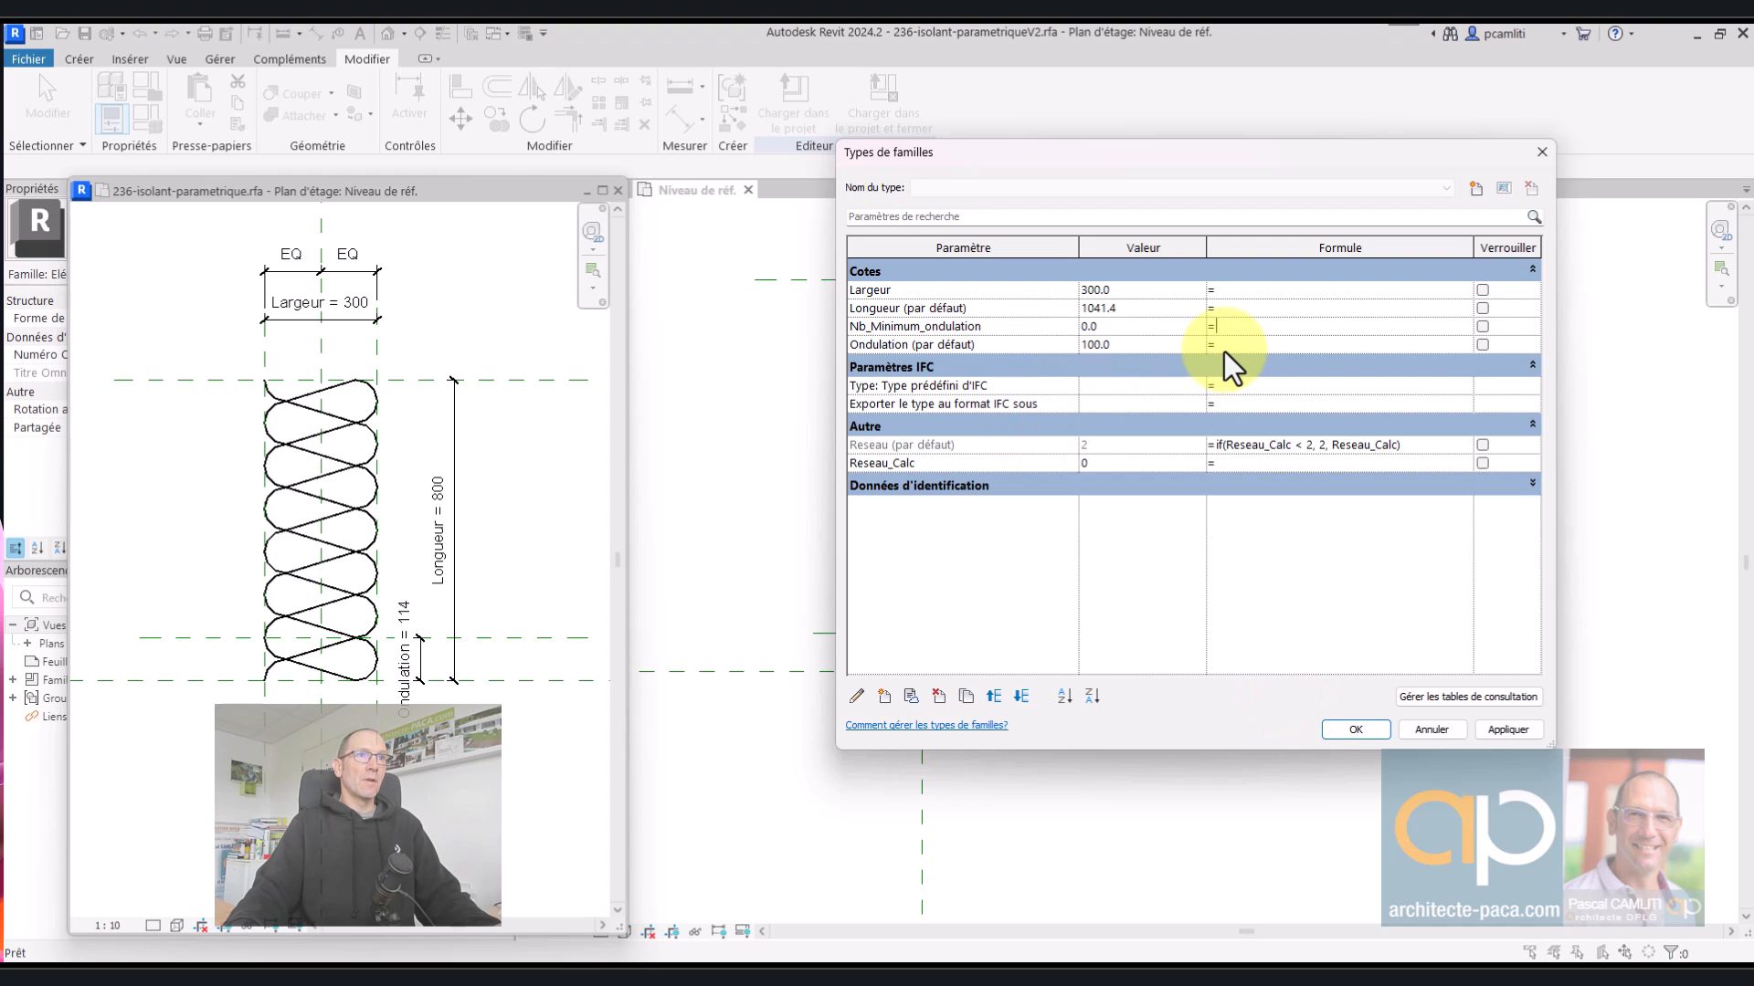
pyautogui.click(1357, 731)
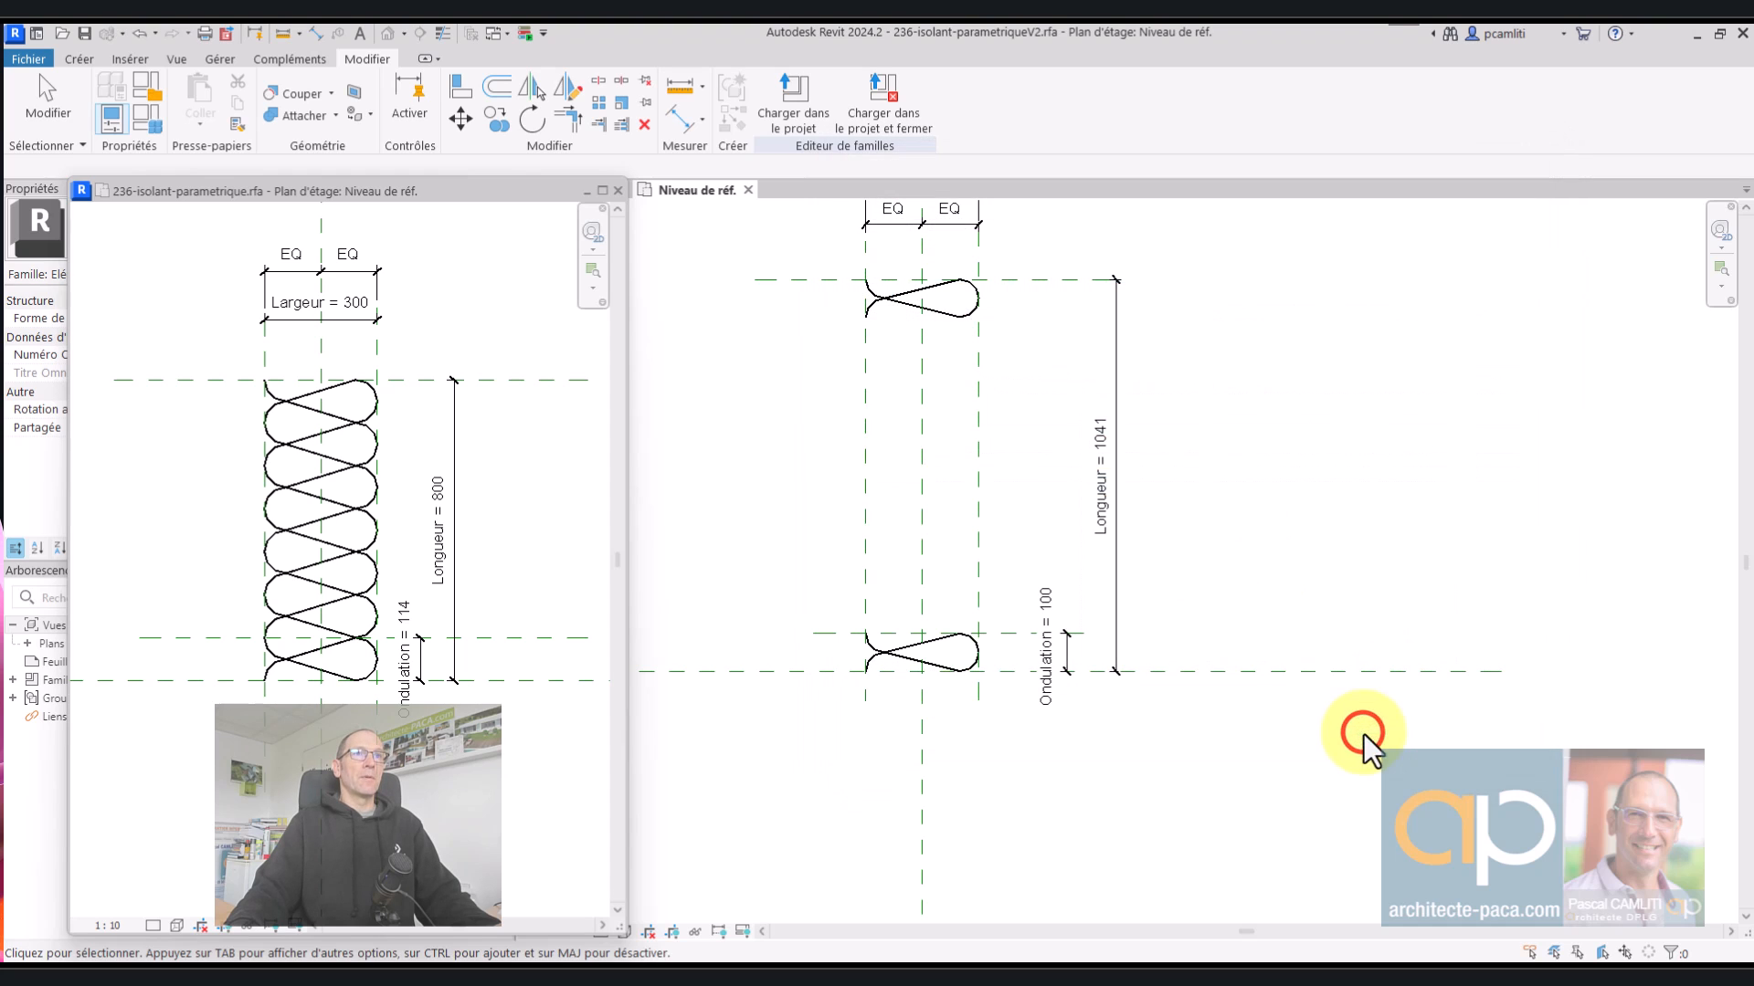
# - Copy the Nb_Minimum_ondulation formula from the family types of 236-isolant-parametrique.rfa, closing them without changes
pyautogui.click(323, 193)
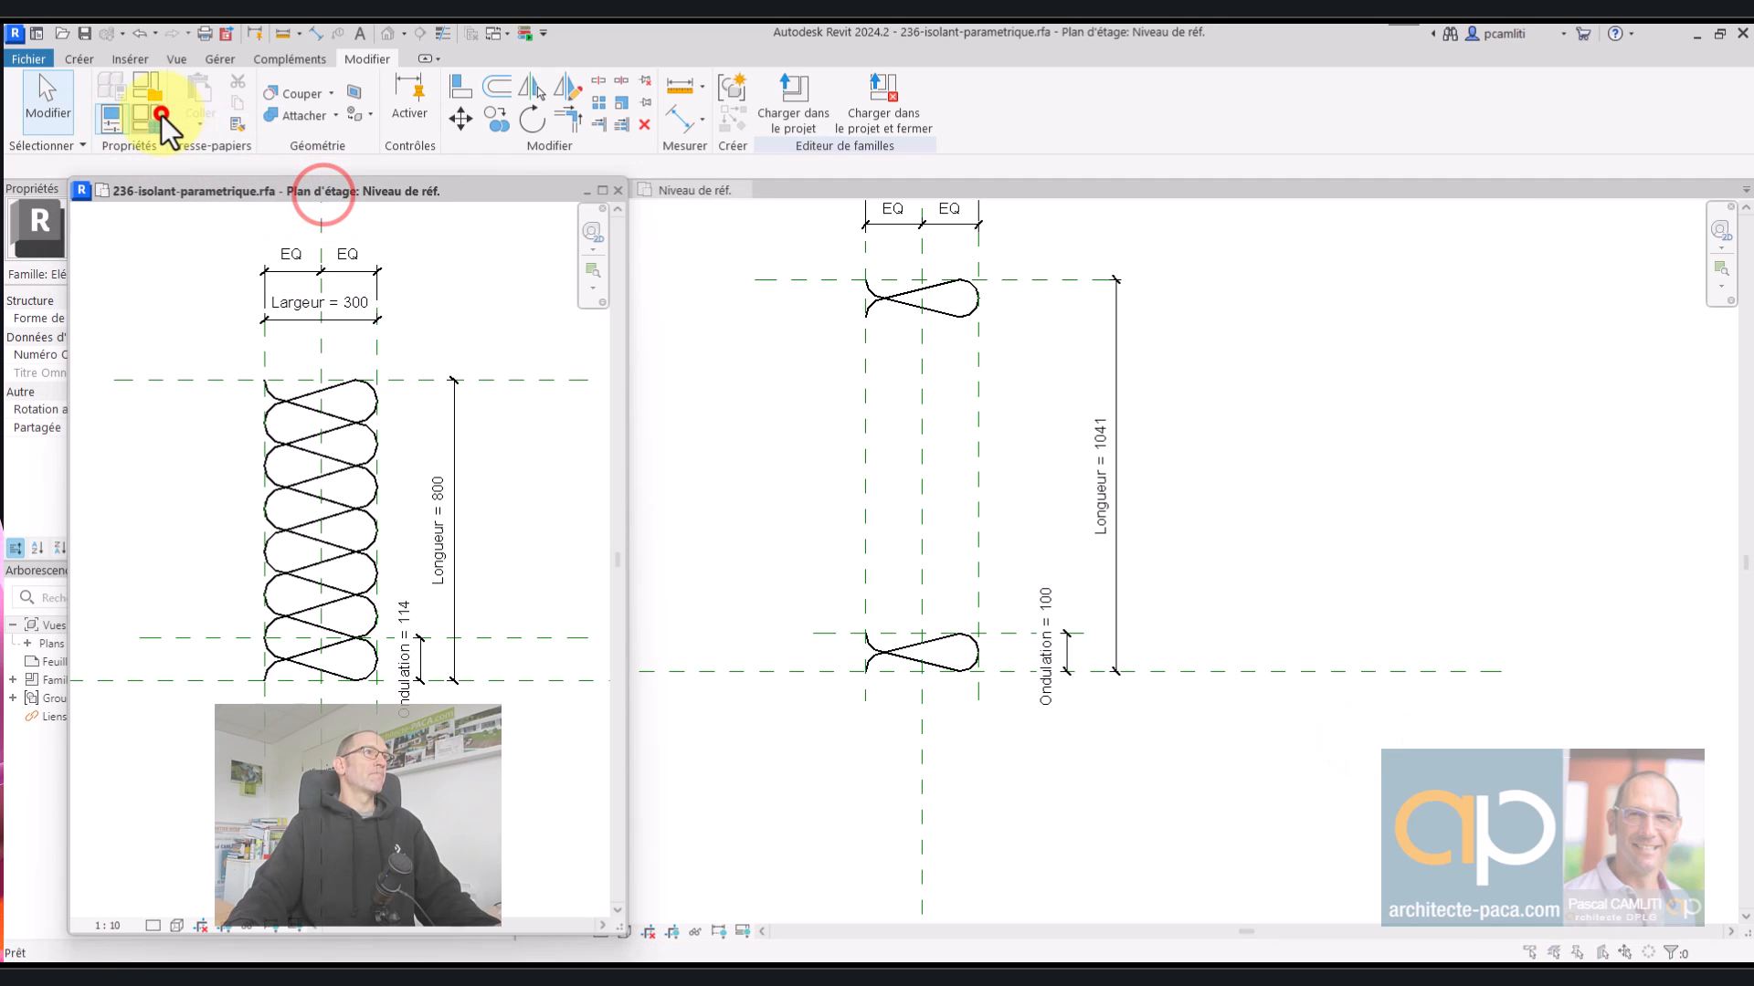
pyautogui.click(153, 117)
pyautogui.click(1310, 327)
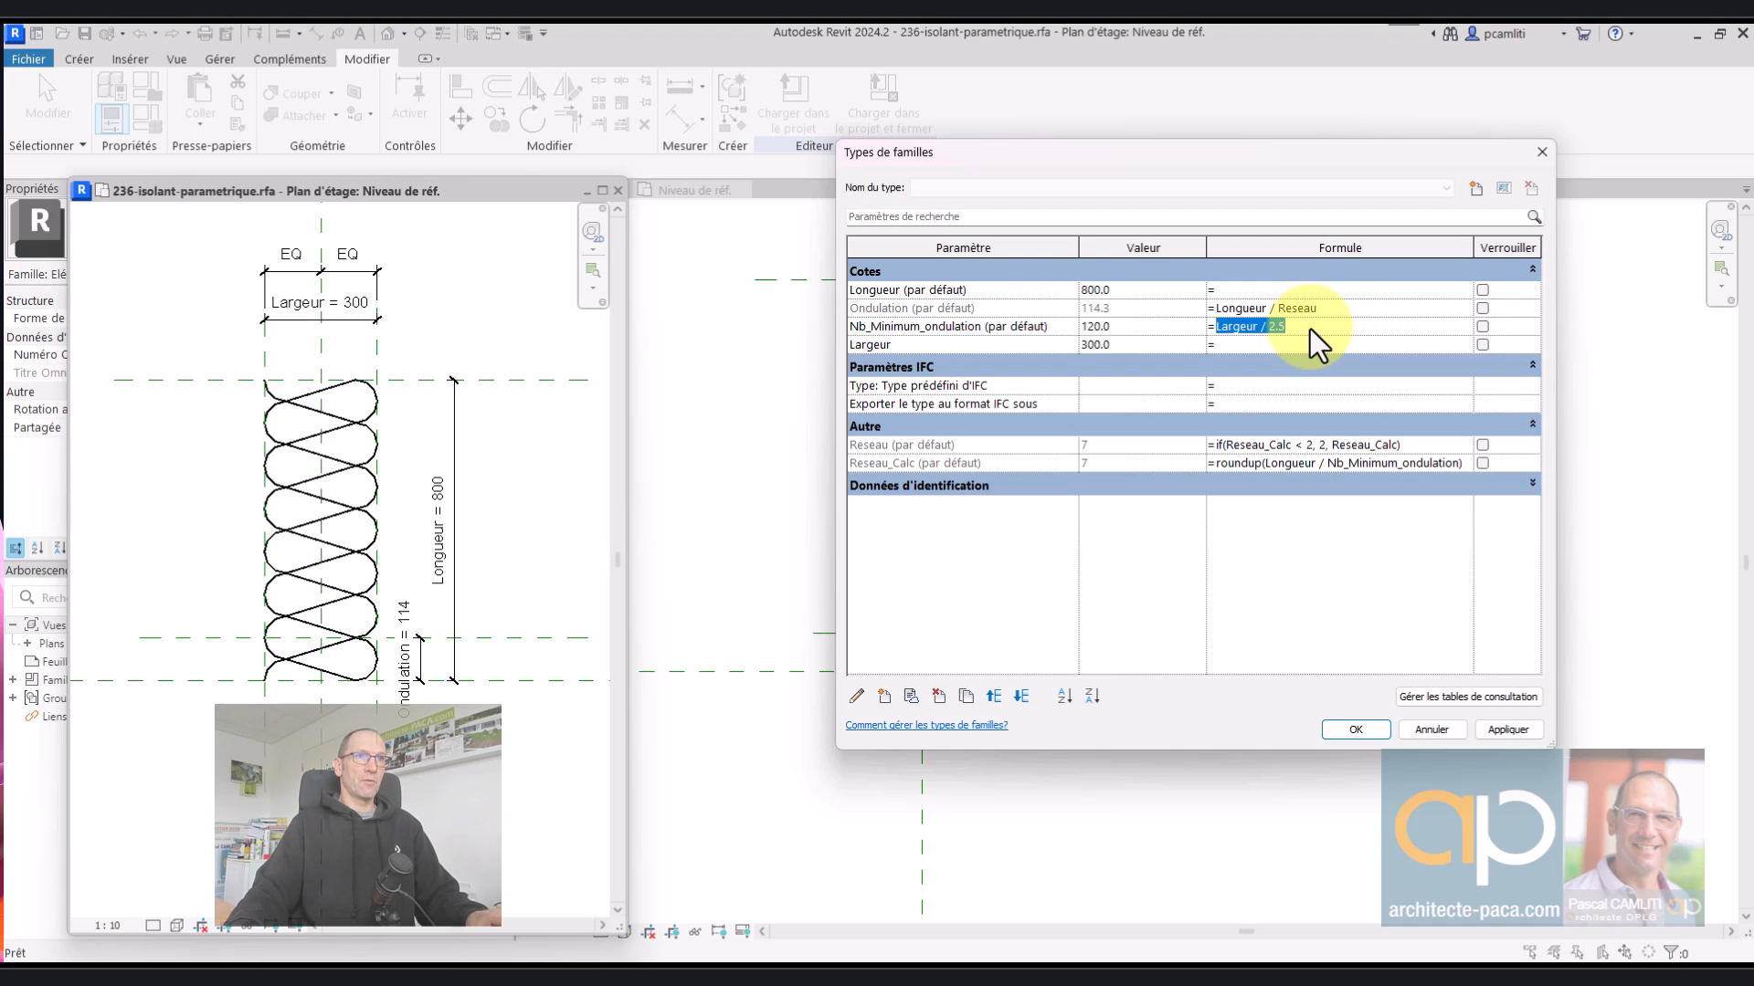
pyautogui.click(1355, 729)
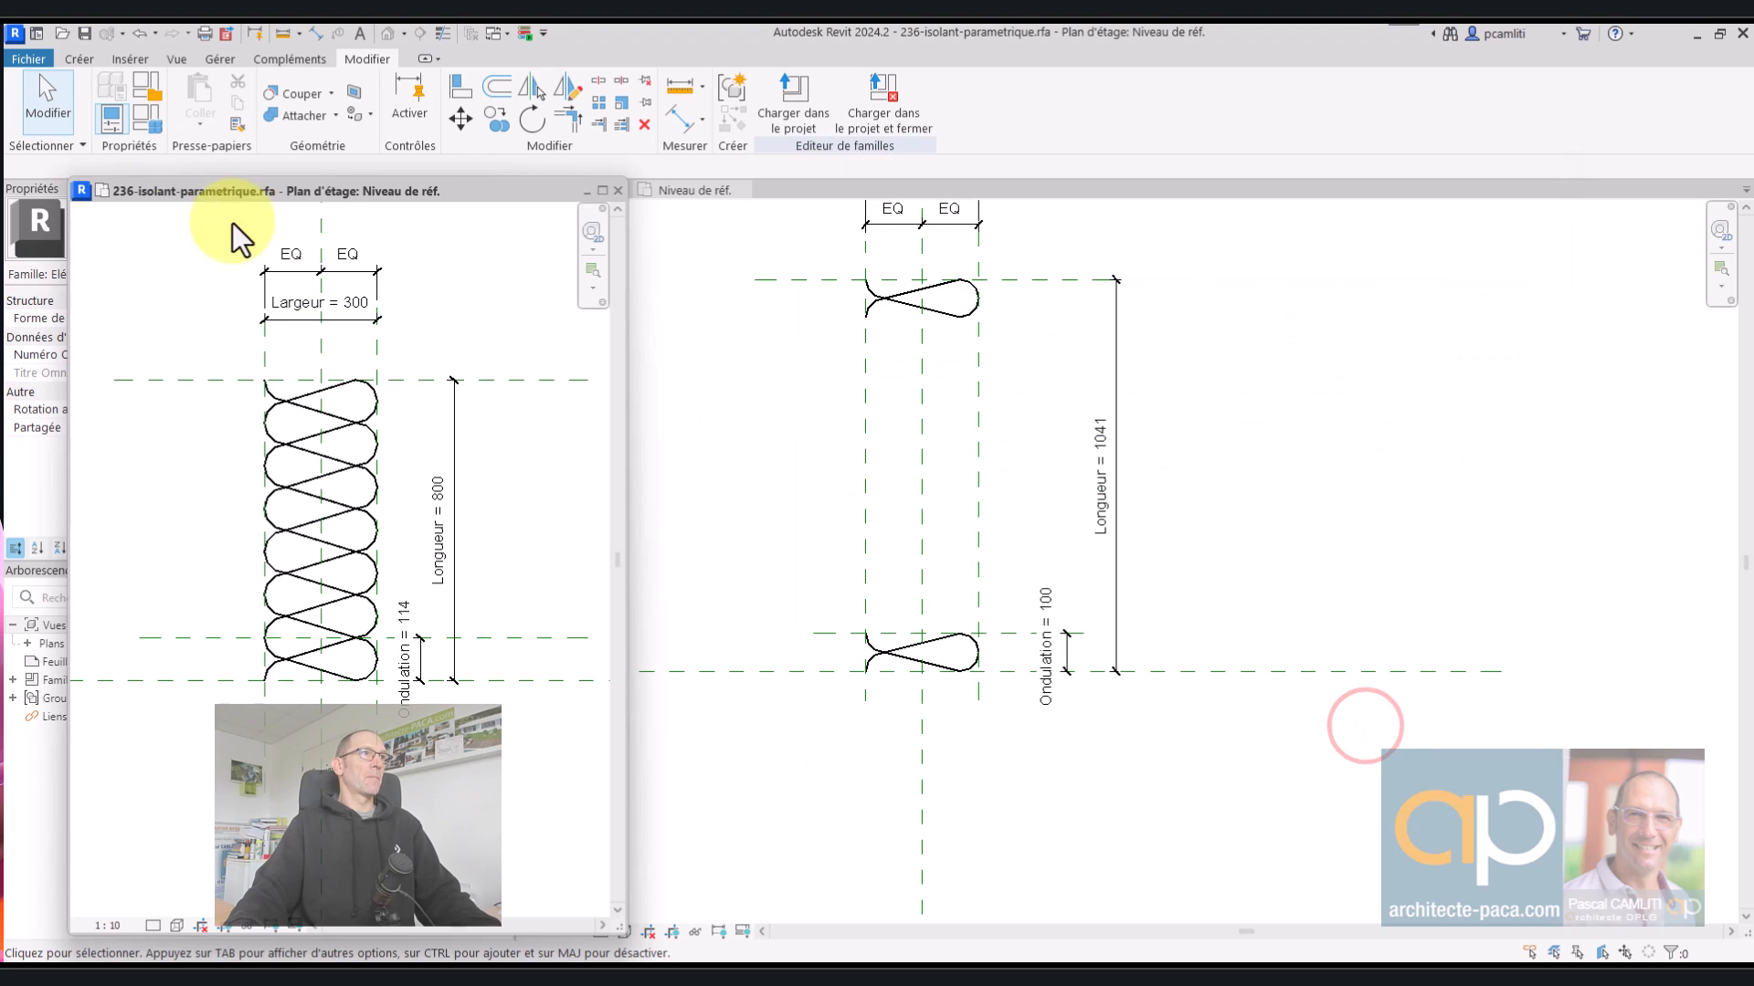
# - Set the Nb_Minimum_ondulation formula to Largeur / 2.5 in 236-isolant-parametriqueV2.rfa, then apply and accept the family types
pyautogui.click(663, 298)
pyautogui.click(146, 116)
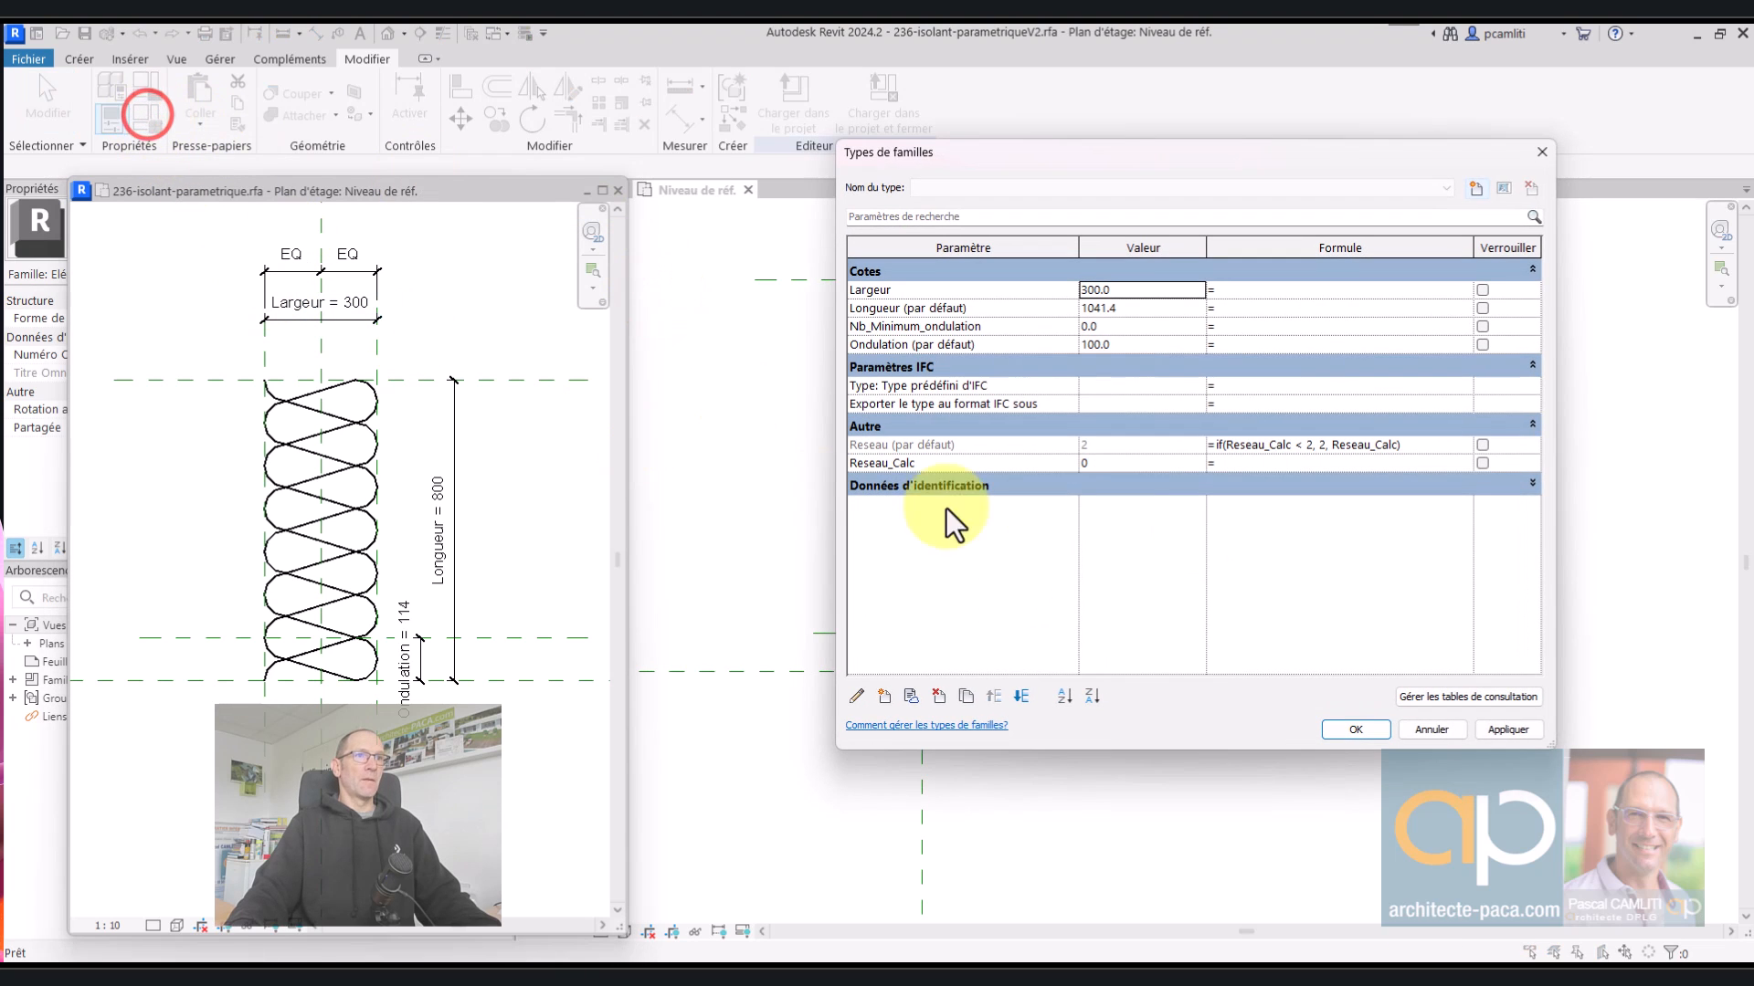
pyautogui.click(1218, 325)
pyautogui.write('Largeur / 2.5')
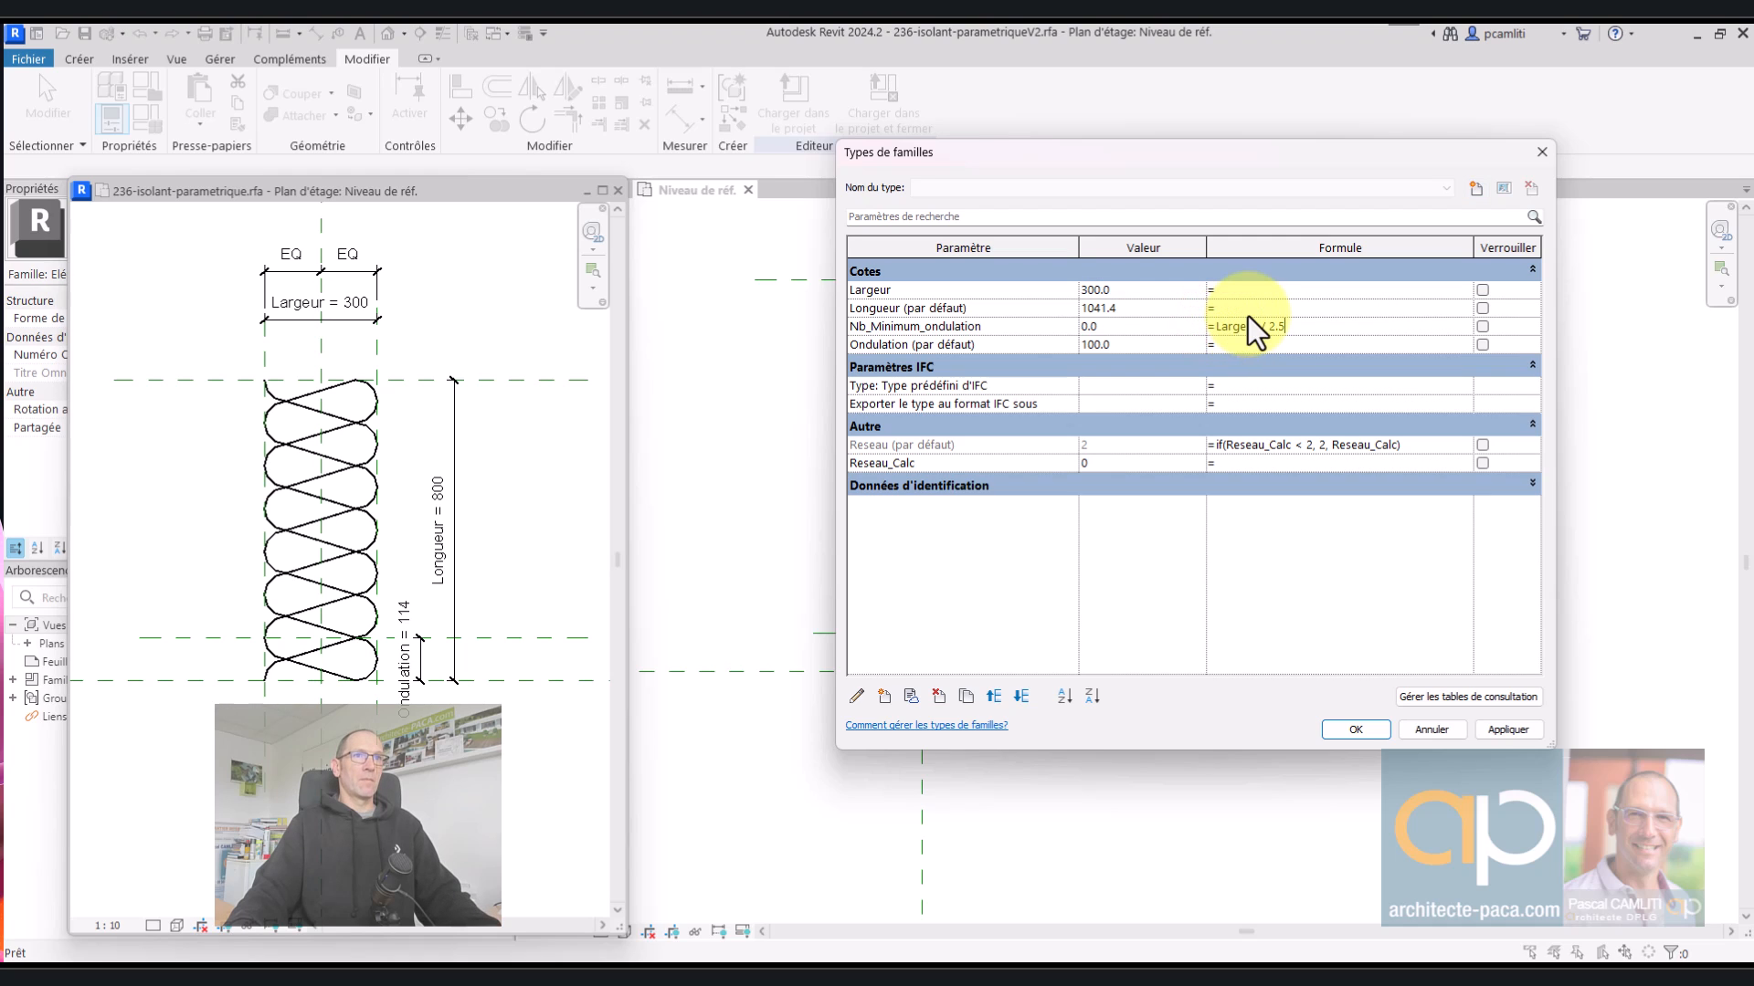
pyautogui.click(1246, 309)
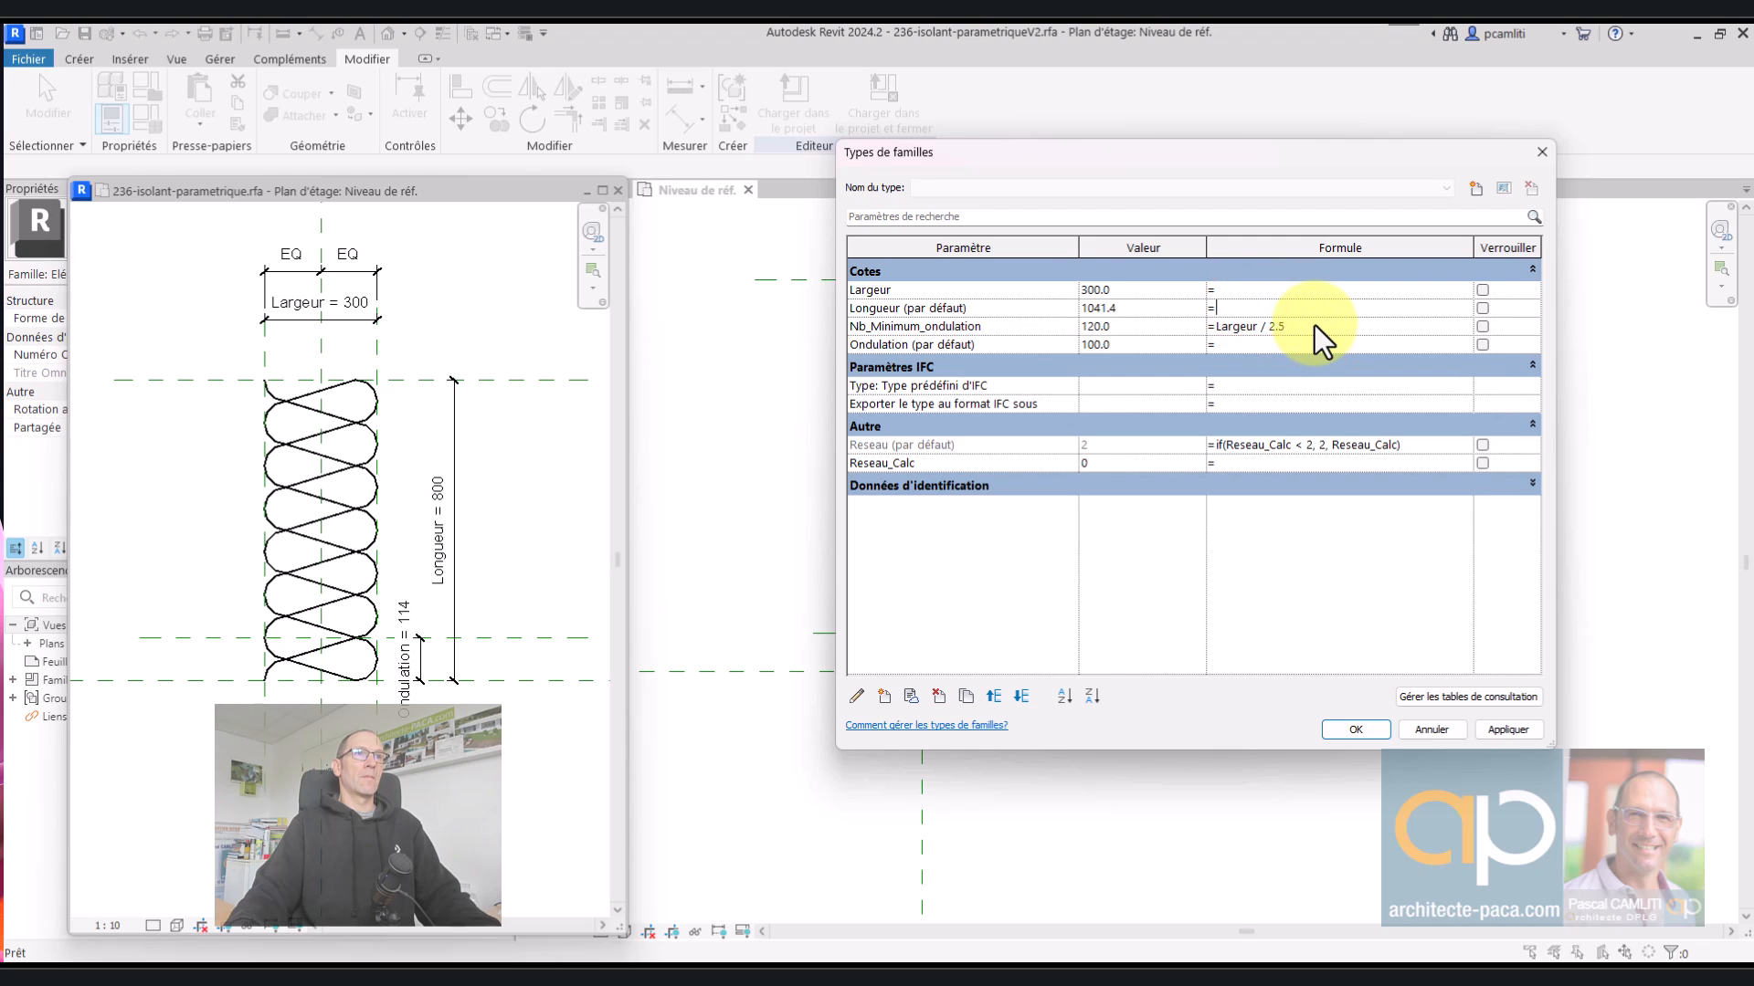
pyautogui.click(1512, 728)
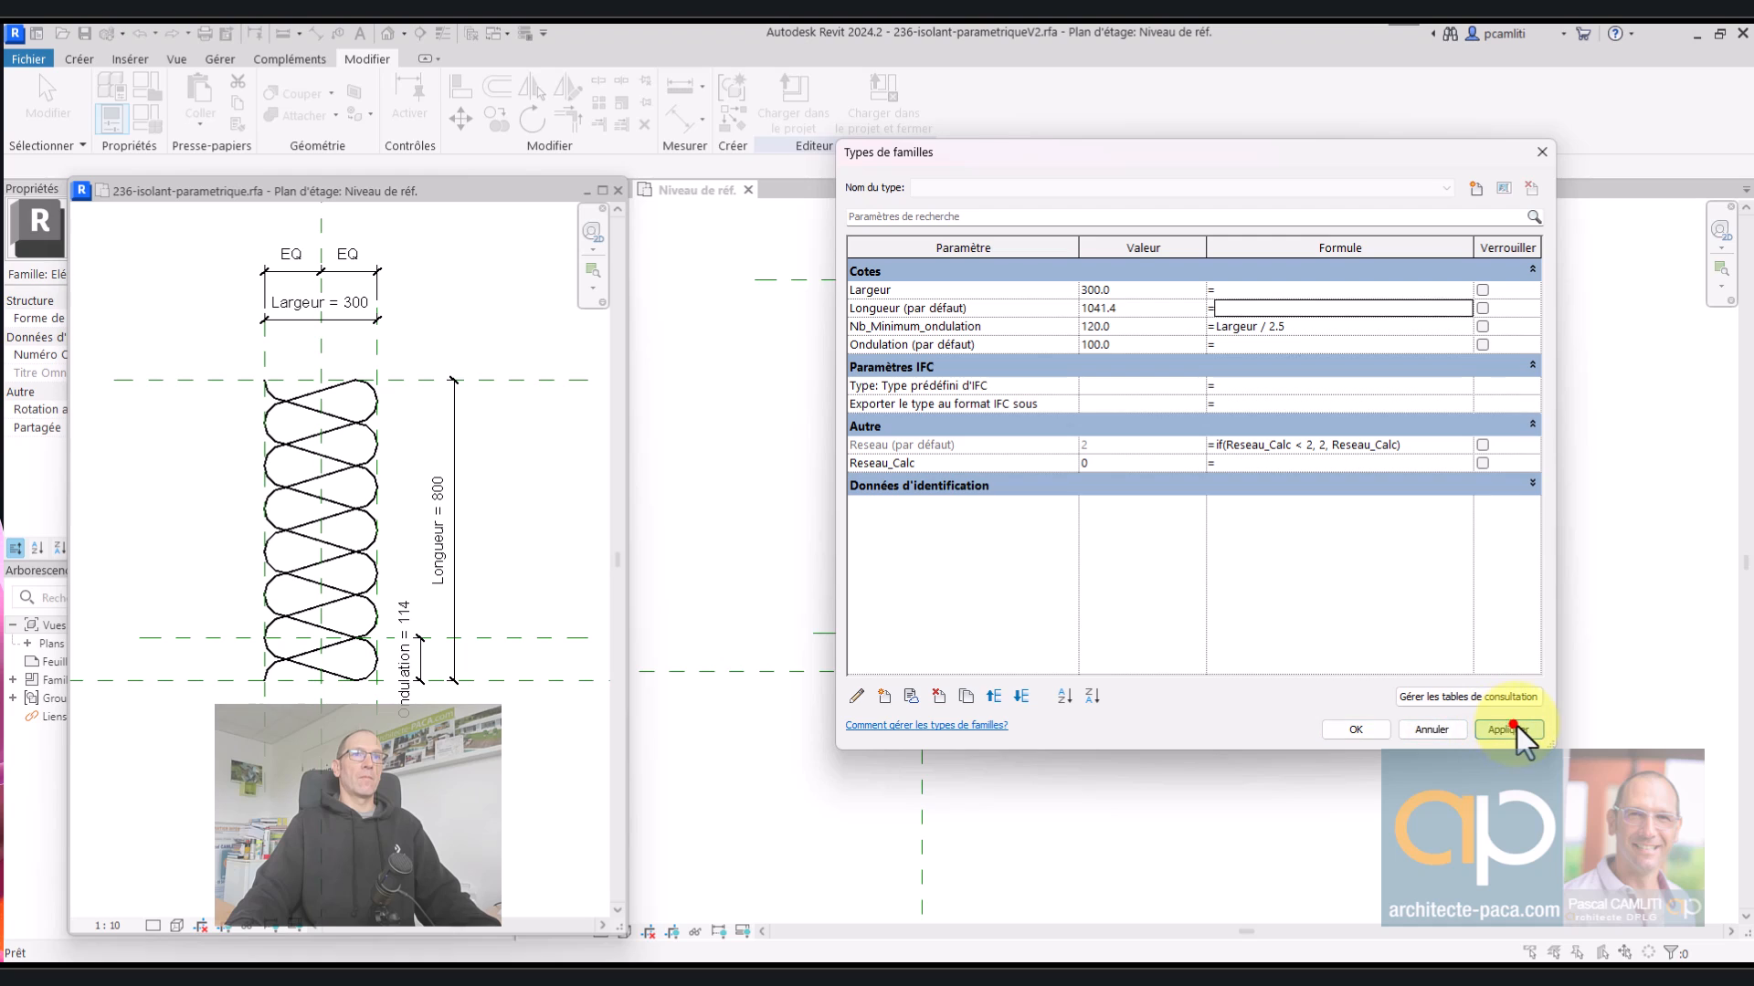
pyautogui.click(1347, 728)
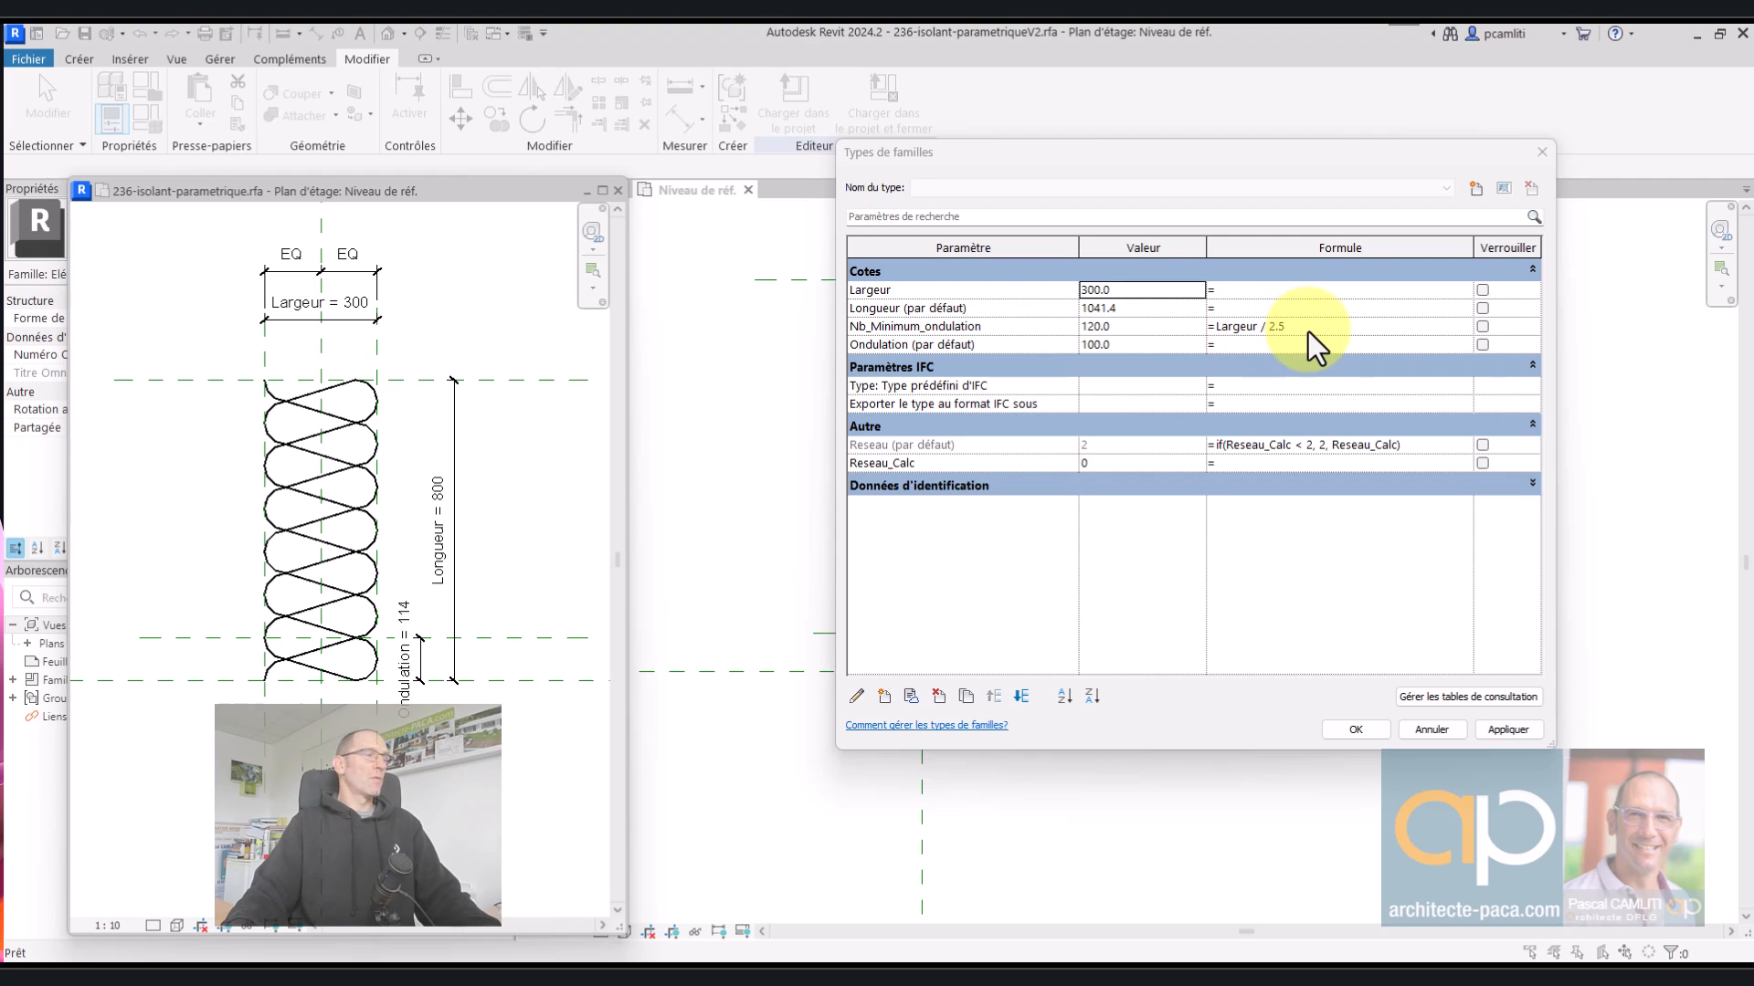
# - Try the formula Longueur/Reseau on the Longueur parameter, then delete it
pyautogui.click(1256, 308)
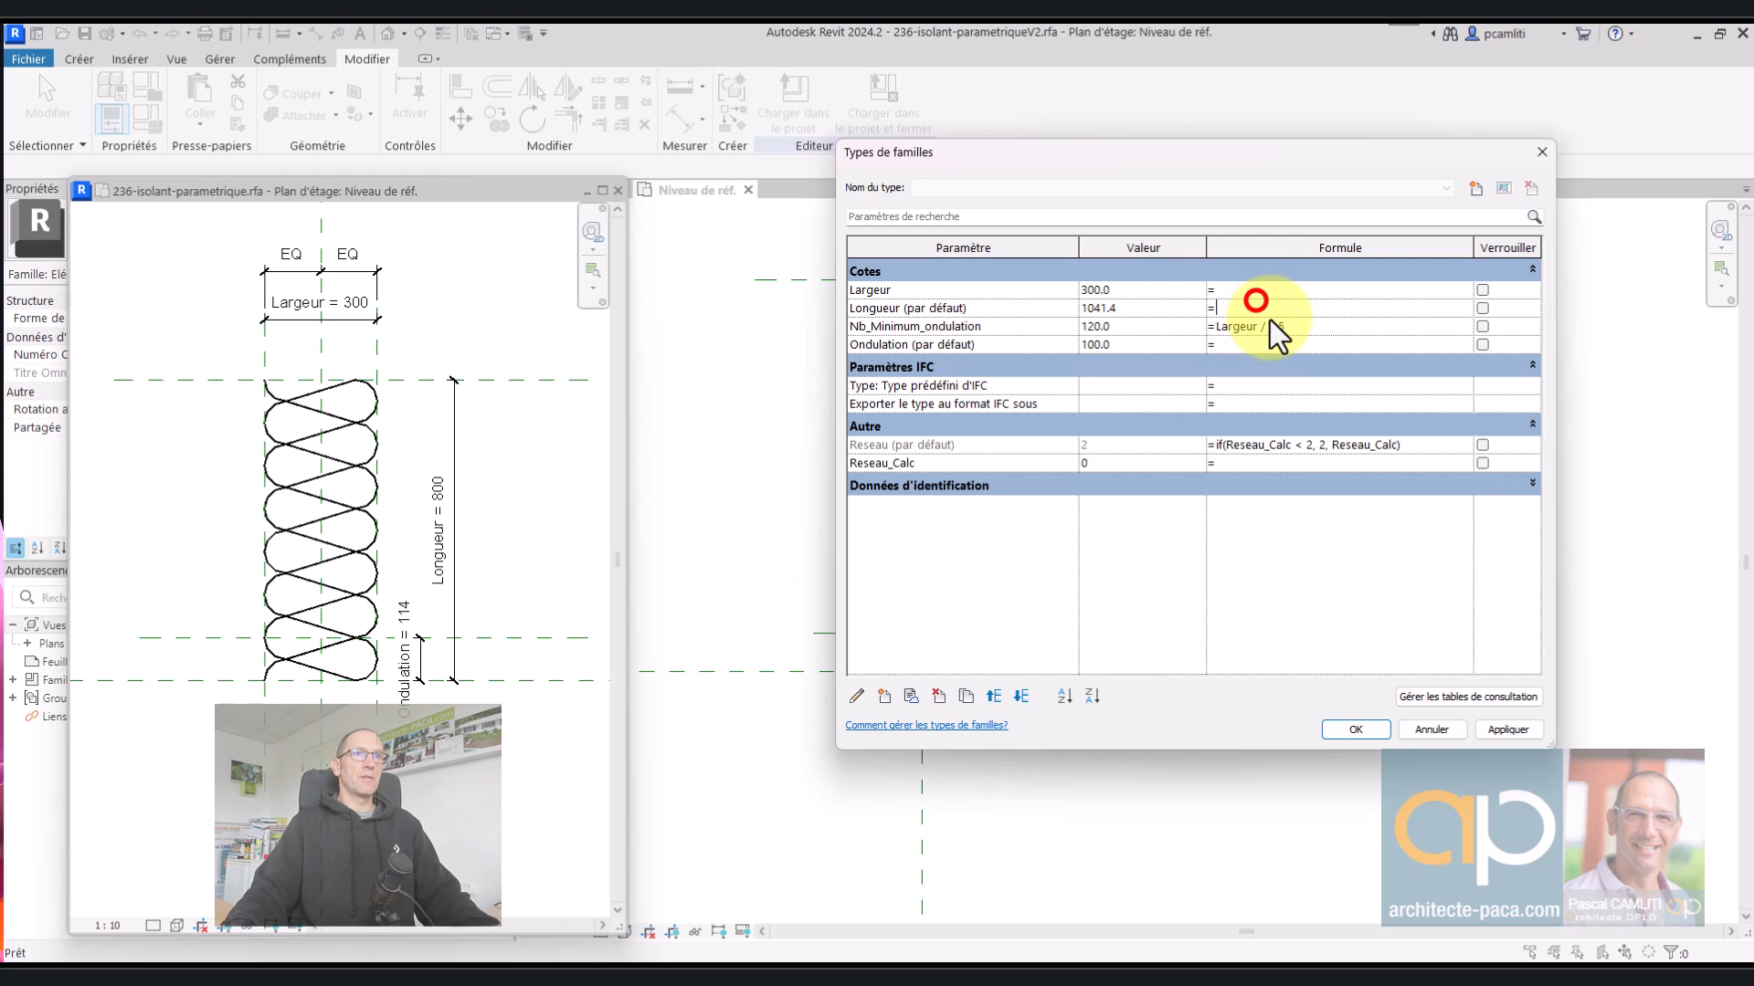
pyautogui.write('Longueur/')
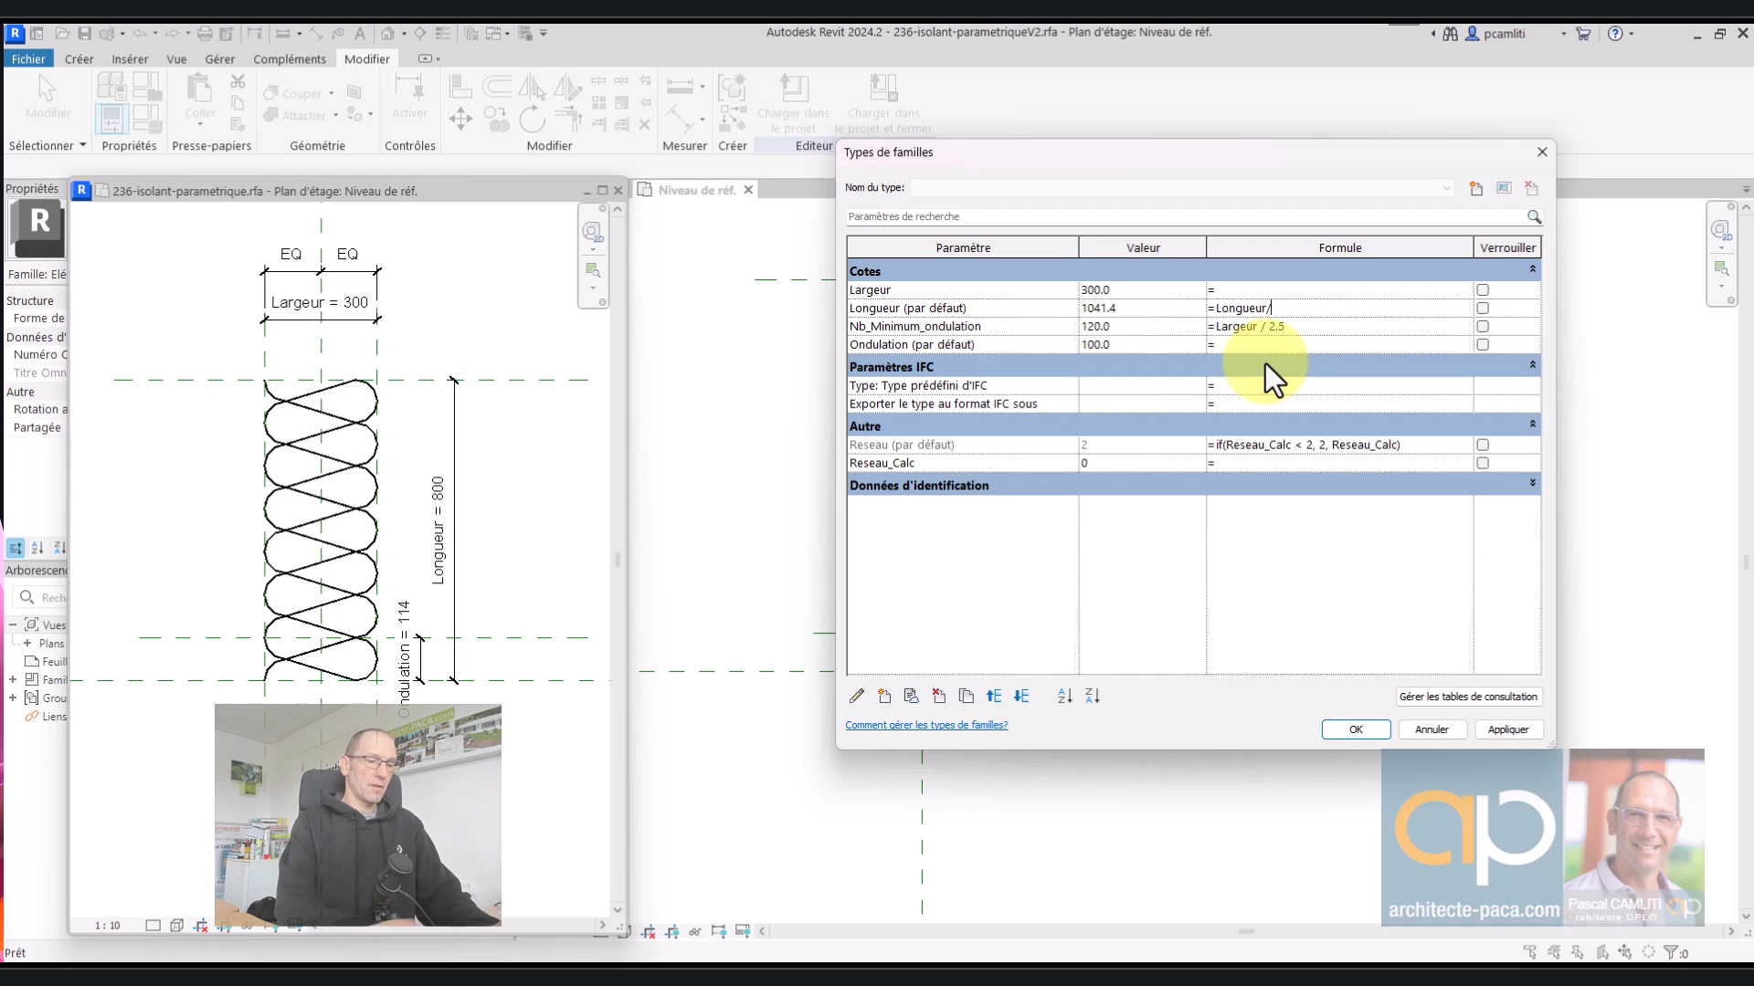
pyautogui.write('Reseau')
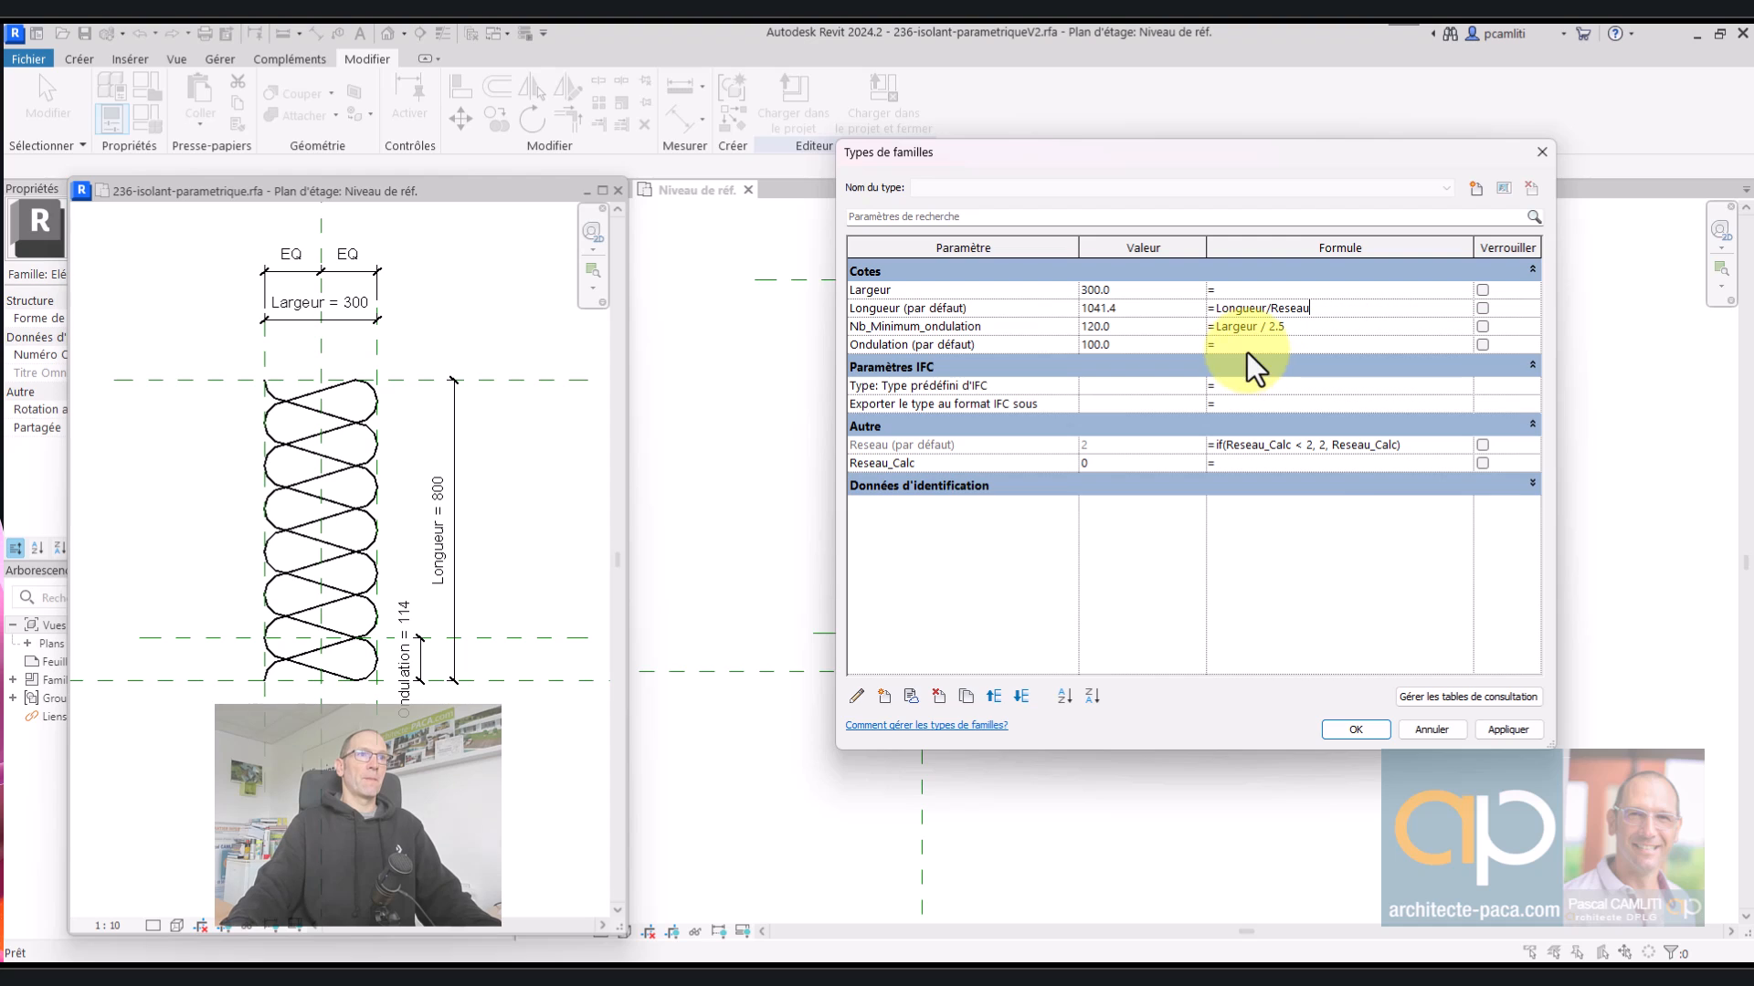
pyautogui.click(1325, 462)
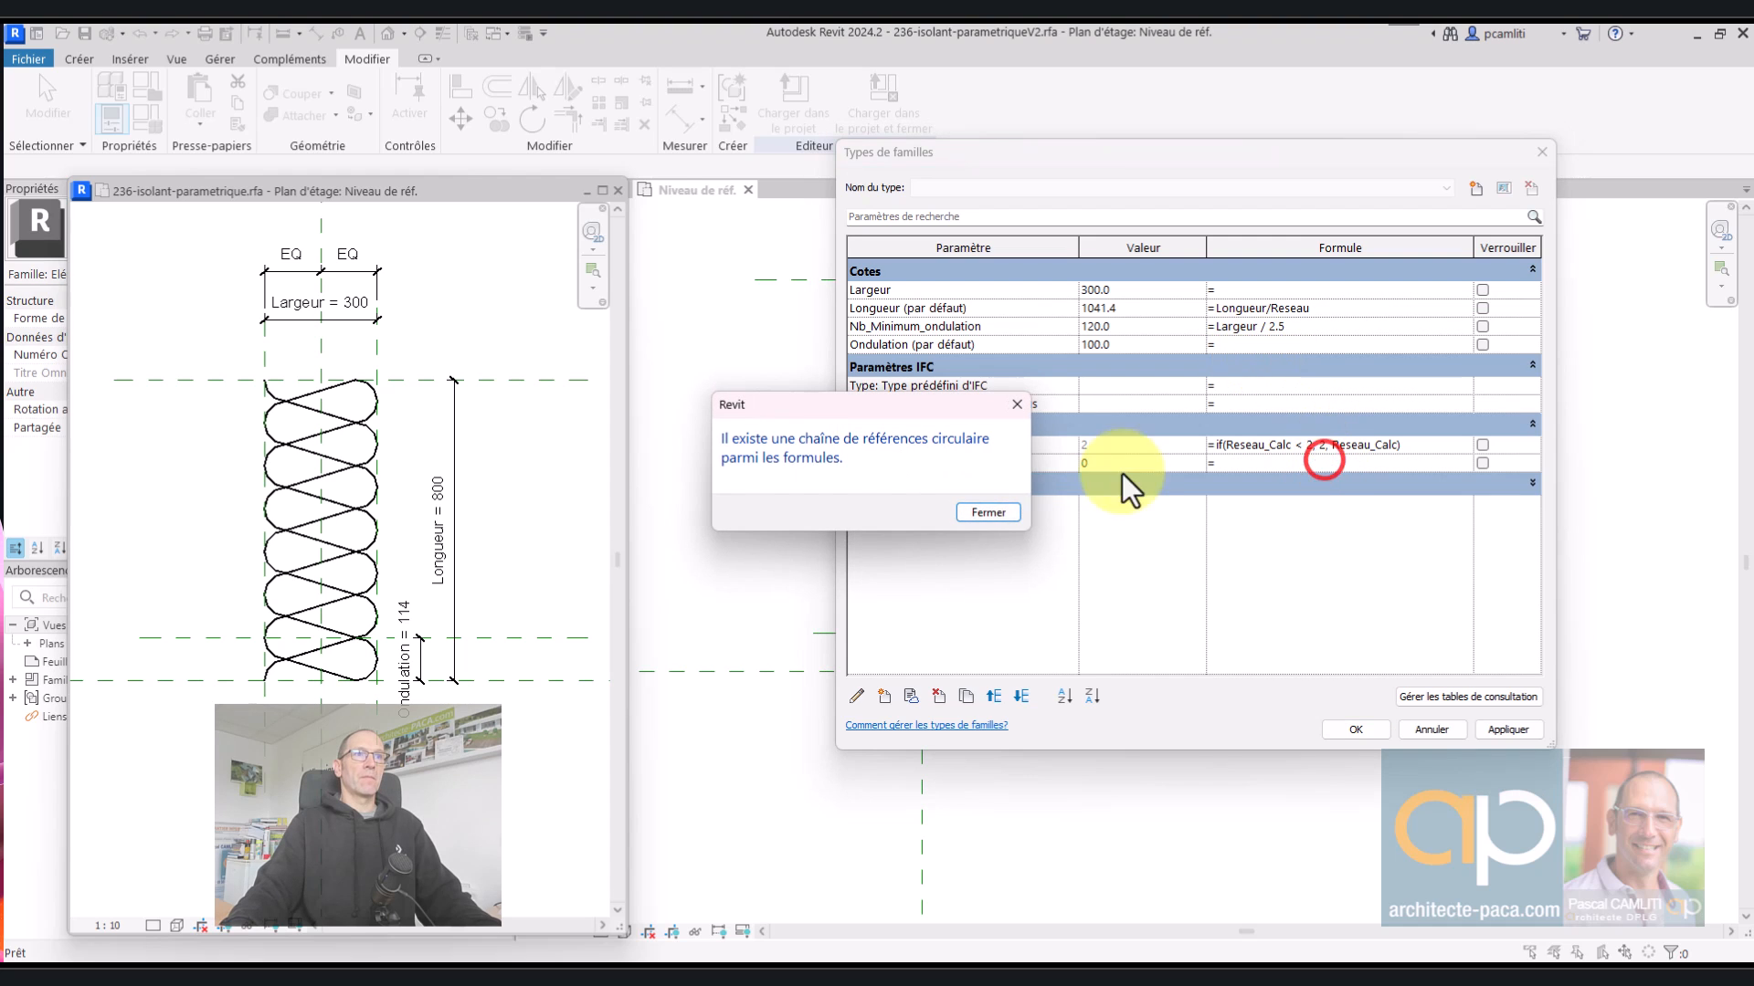
pyautogui.click(988, 512)
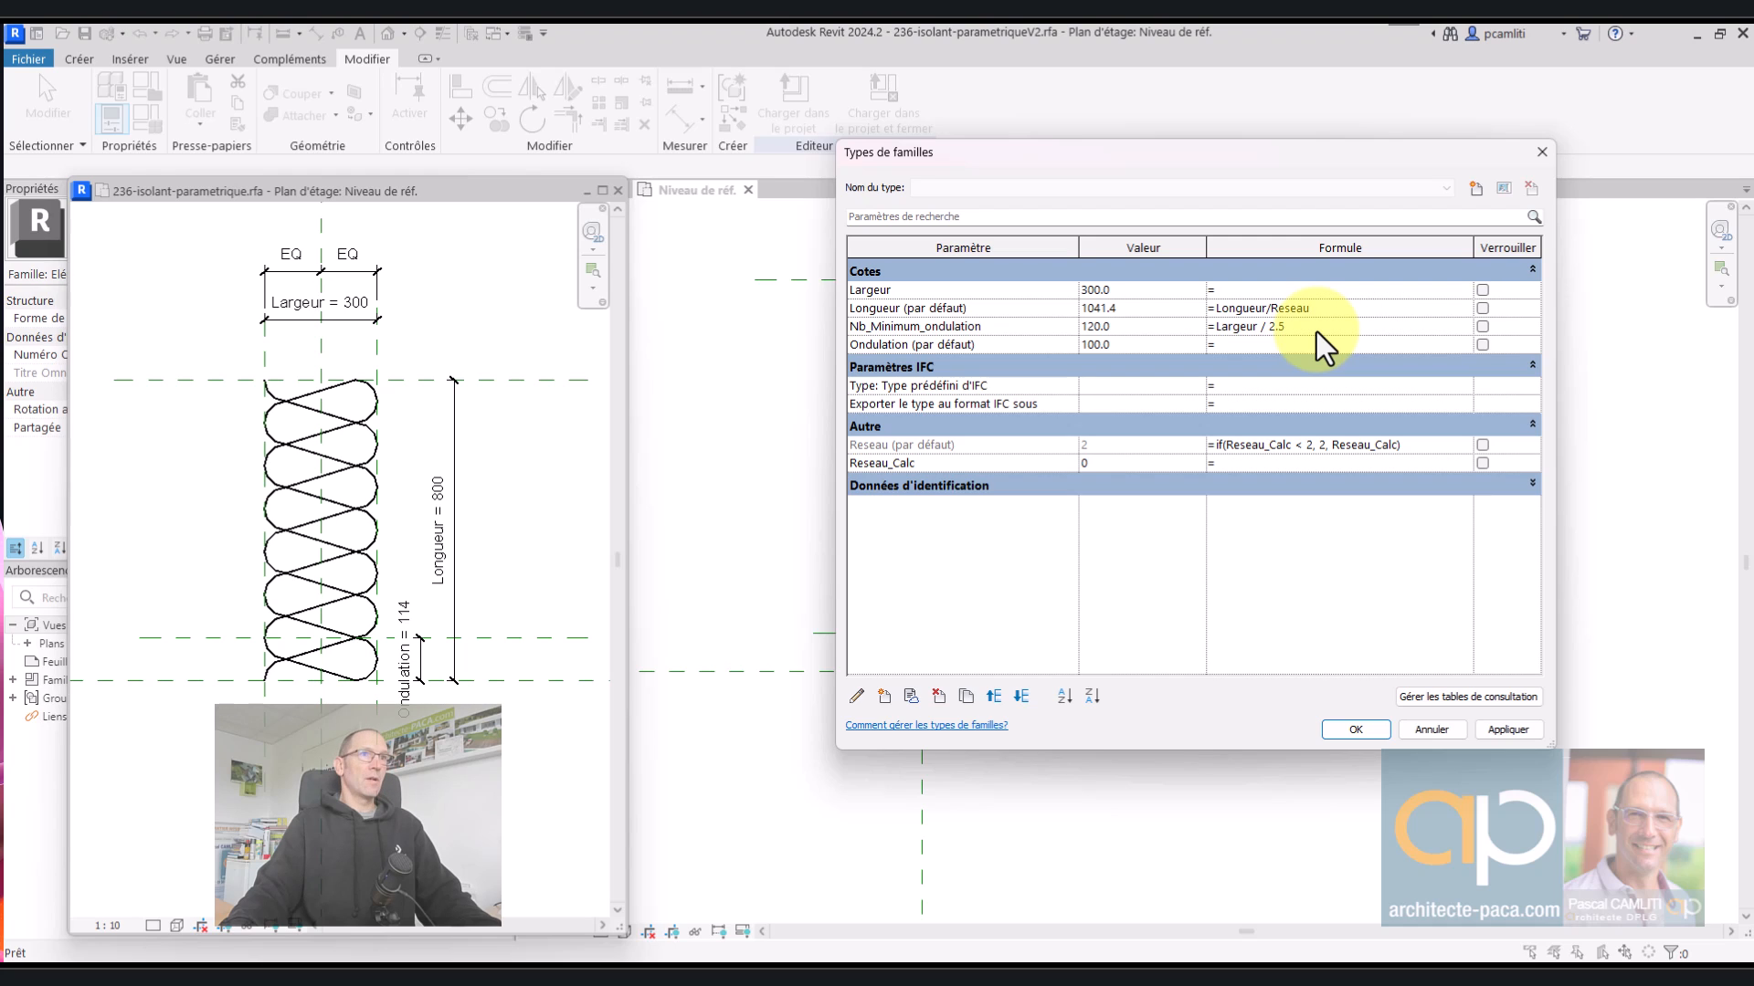
pyautogui.doubleClick(1331, 308)
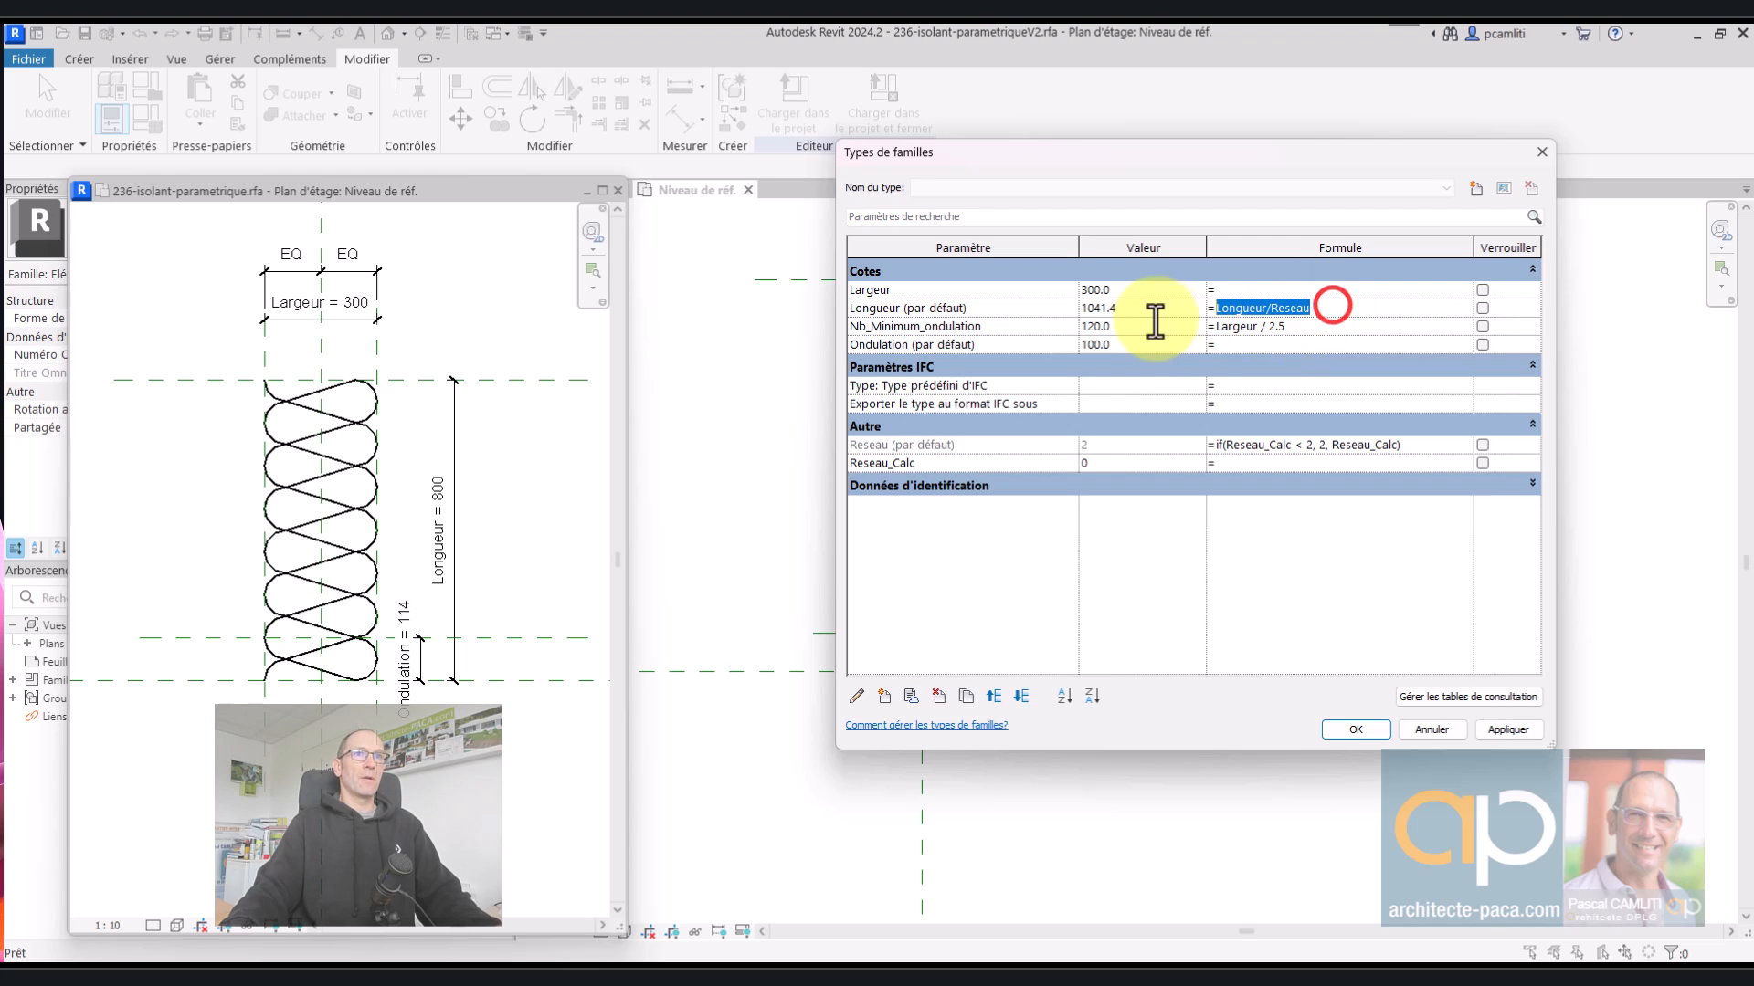
pyautogui.press('Delete')
# - Reorder the Cotes parameters as Longueur, Ondulation, Nb_Minimum_ondulation, Largeur
pyautogui.click(970, 306)
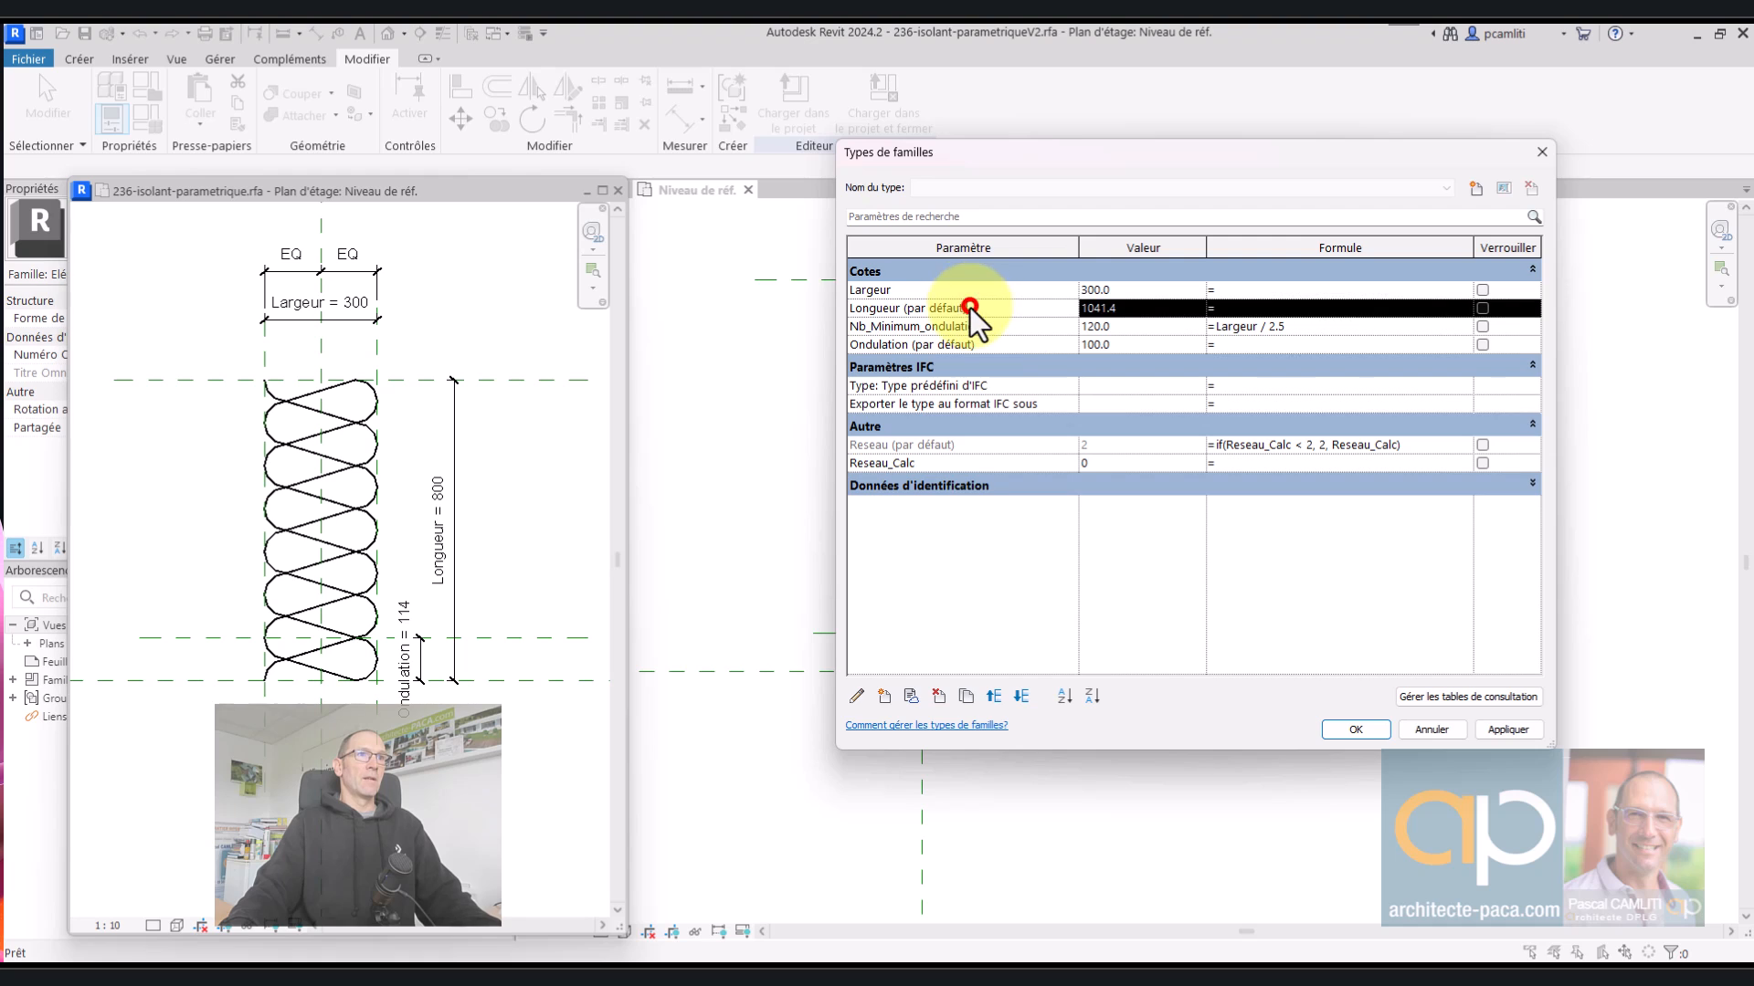
pyautogui.click(995, 696)
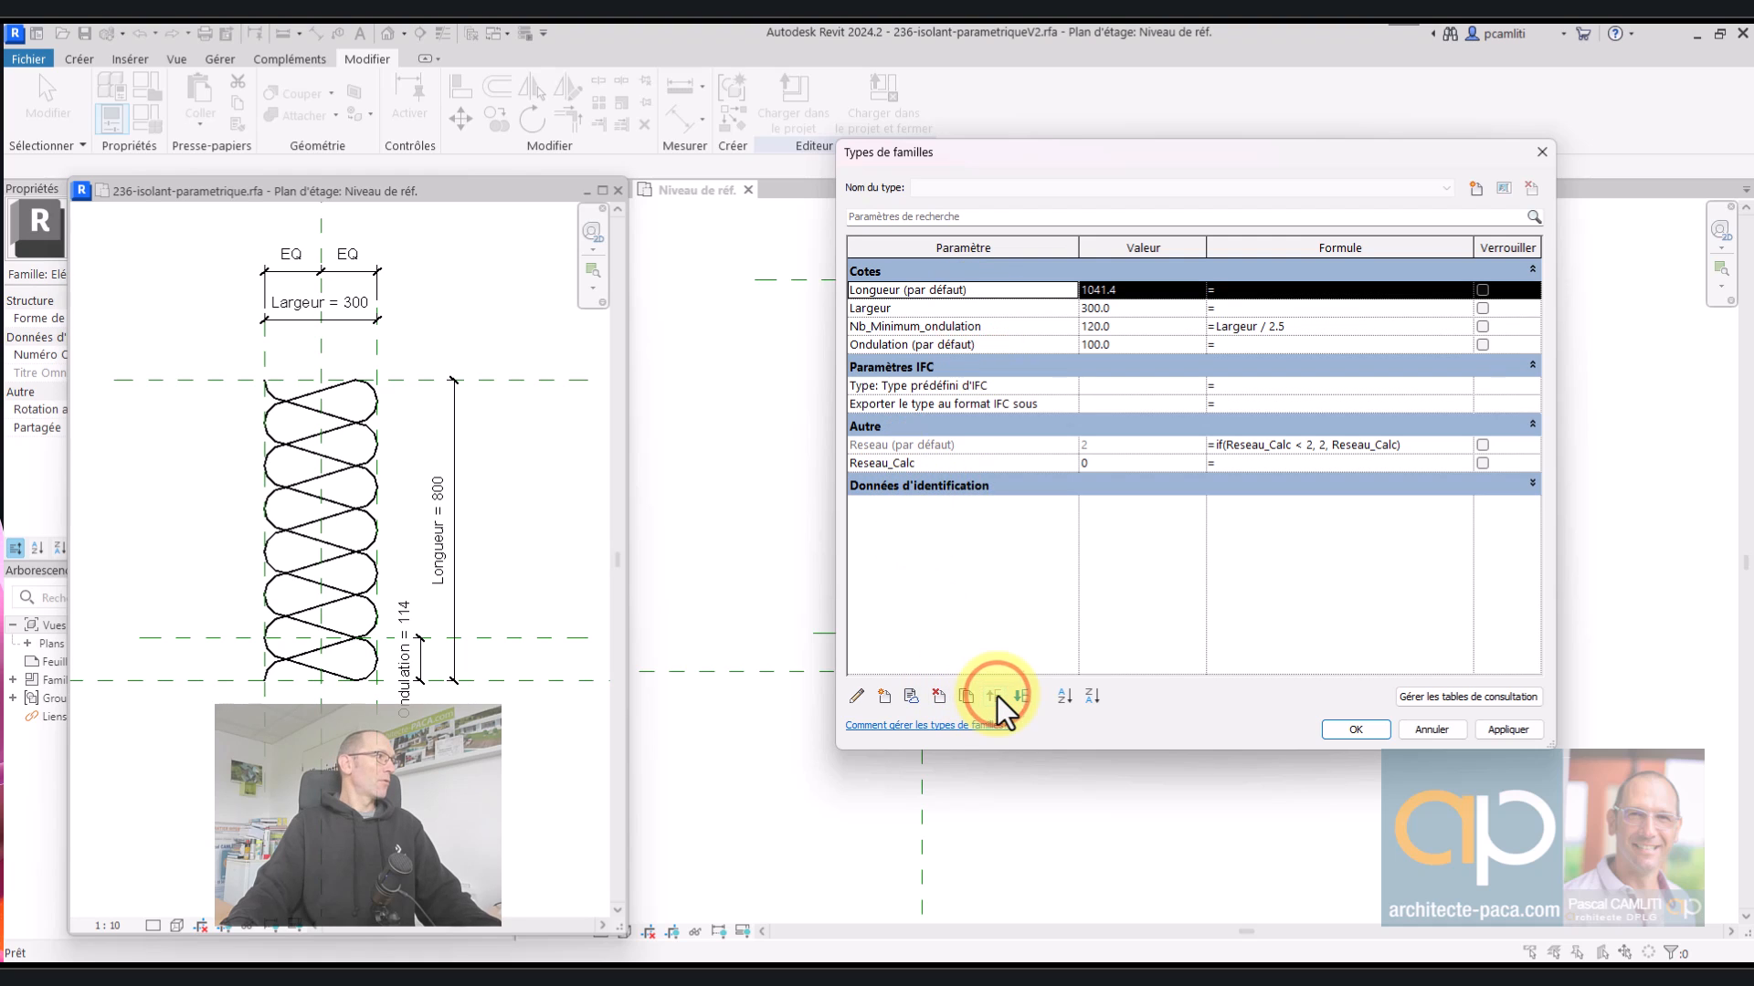
pyautogui.click(987, 347)
pyautogui.click(992, 697)
pyautogui.click(994, 697)
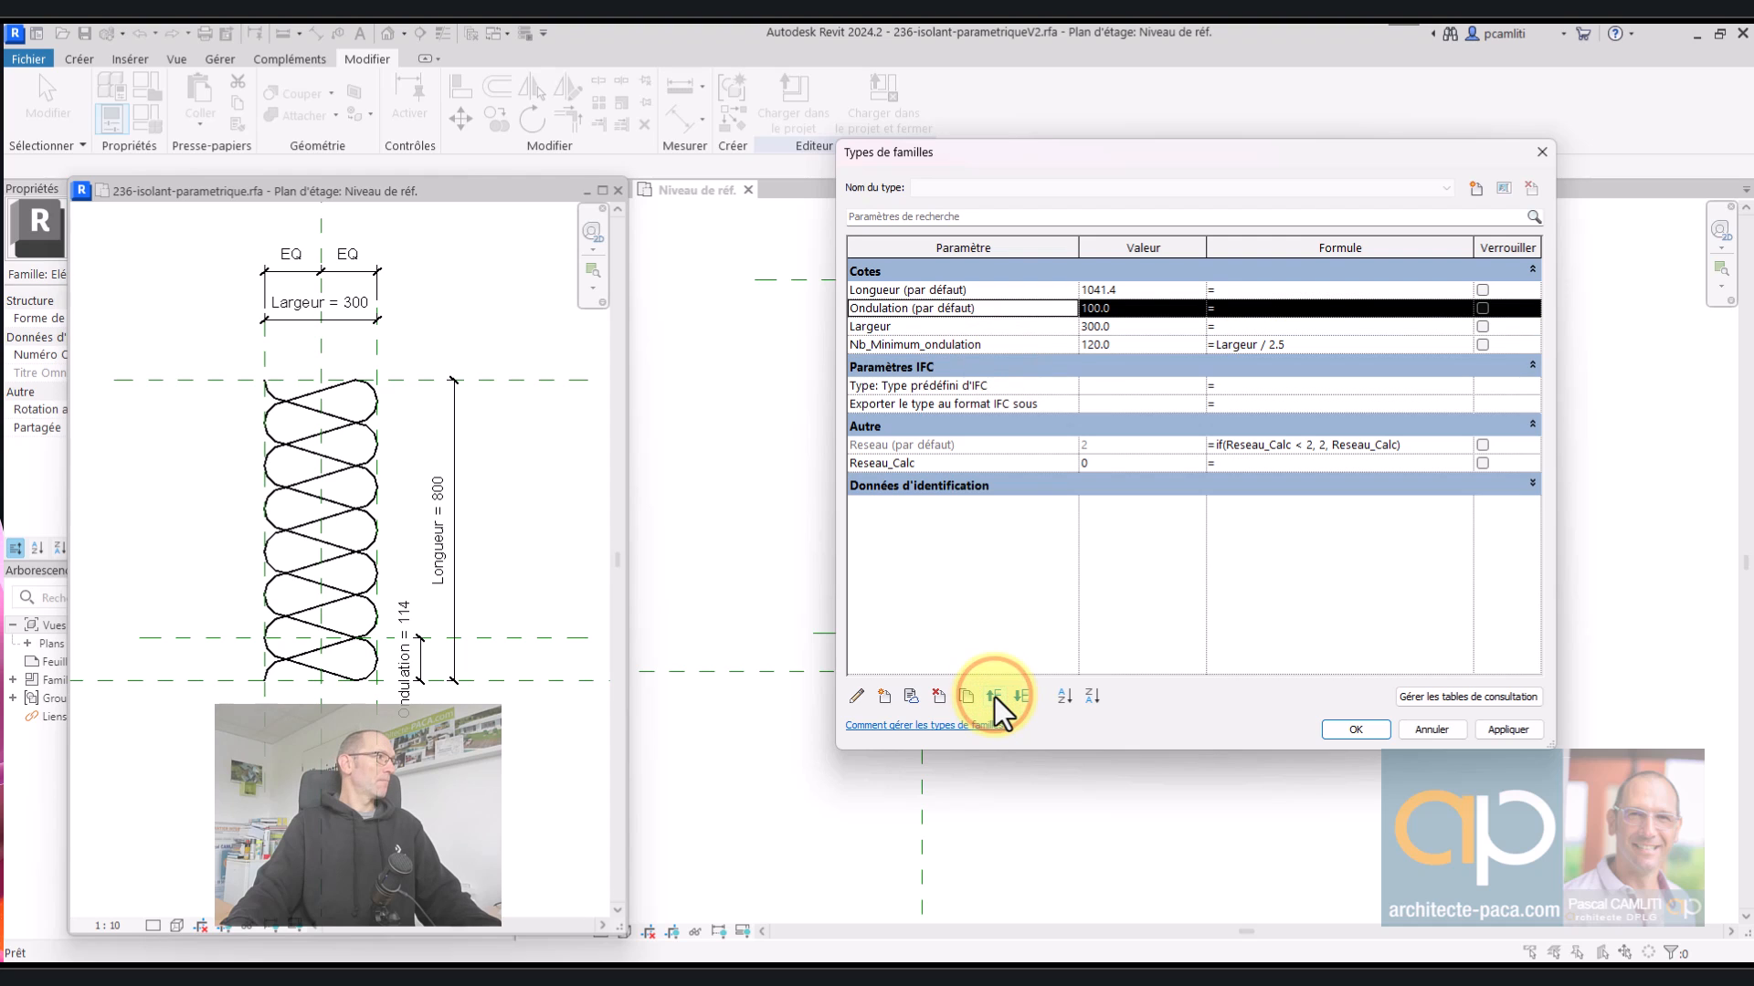
pyautogui.click(996, 345)
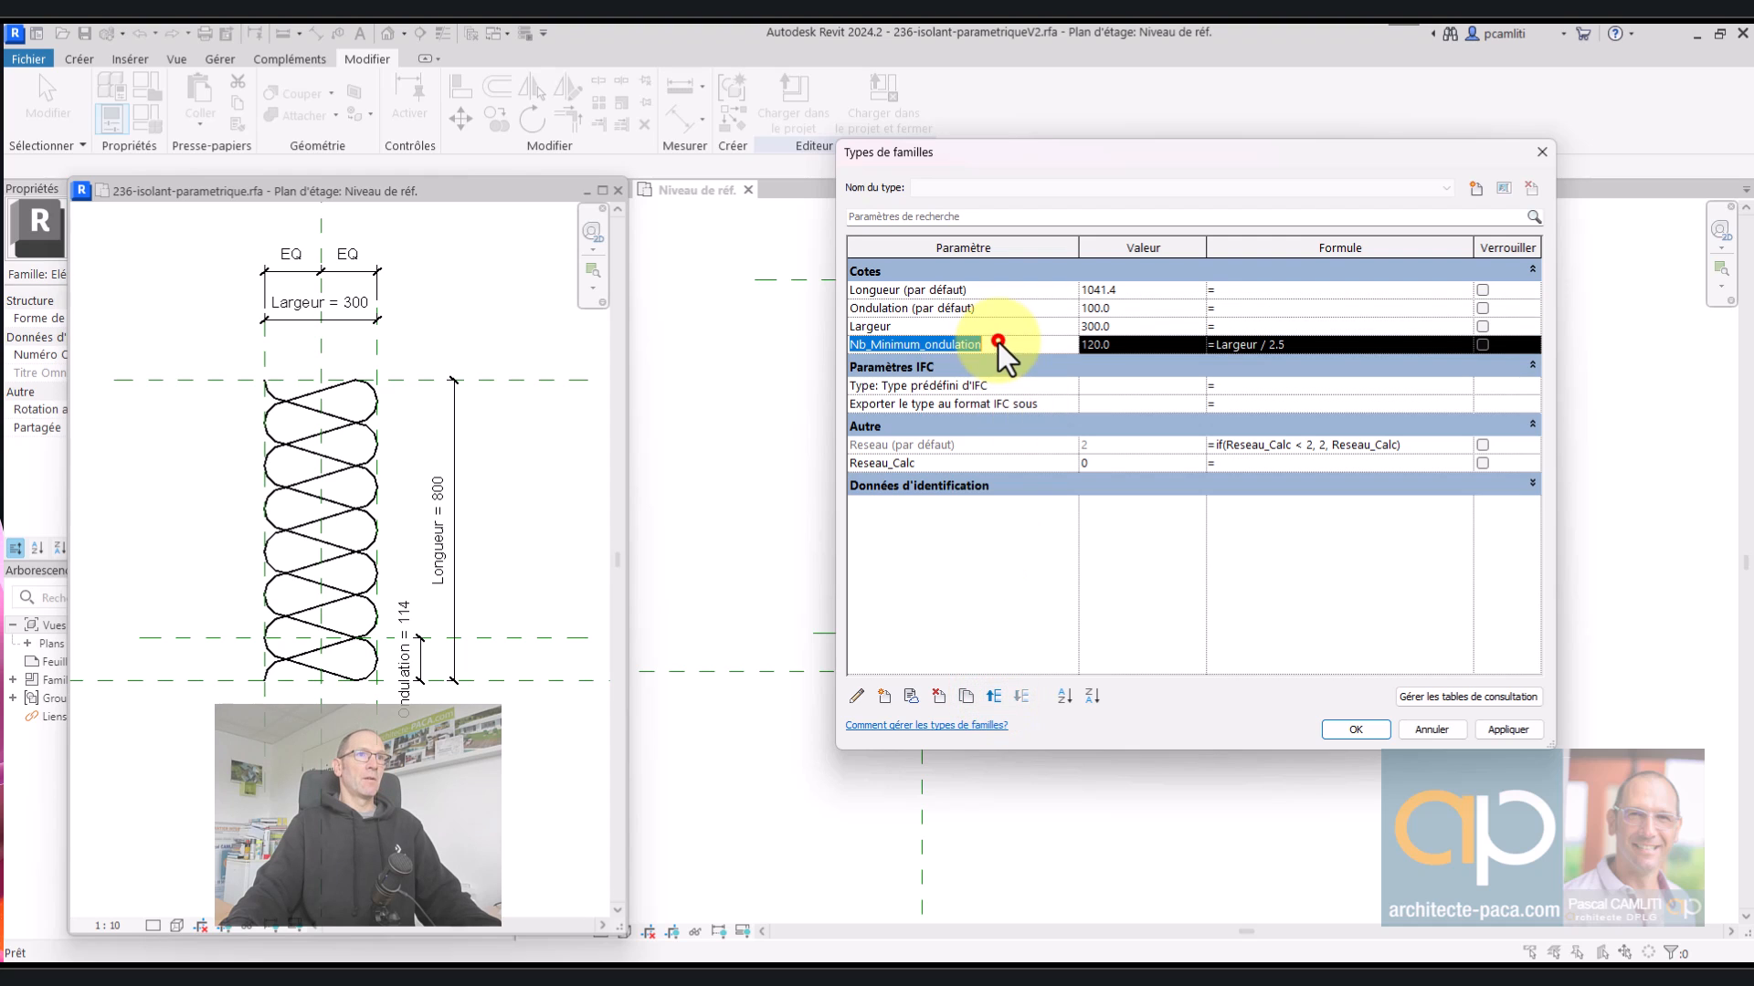
pyautogui.click(994, 696)
# - Set the Ondulation formula to Longueur/Reseau
pyautogui.click(1252, 291)
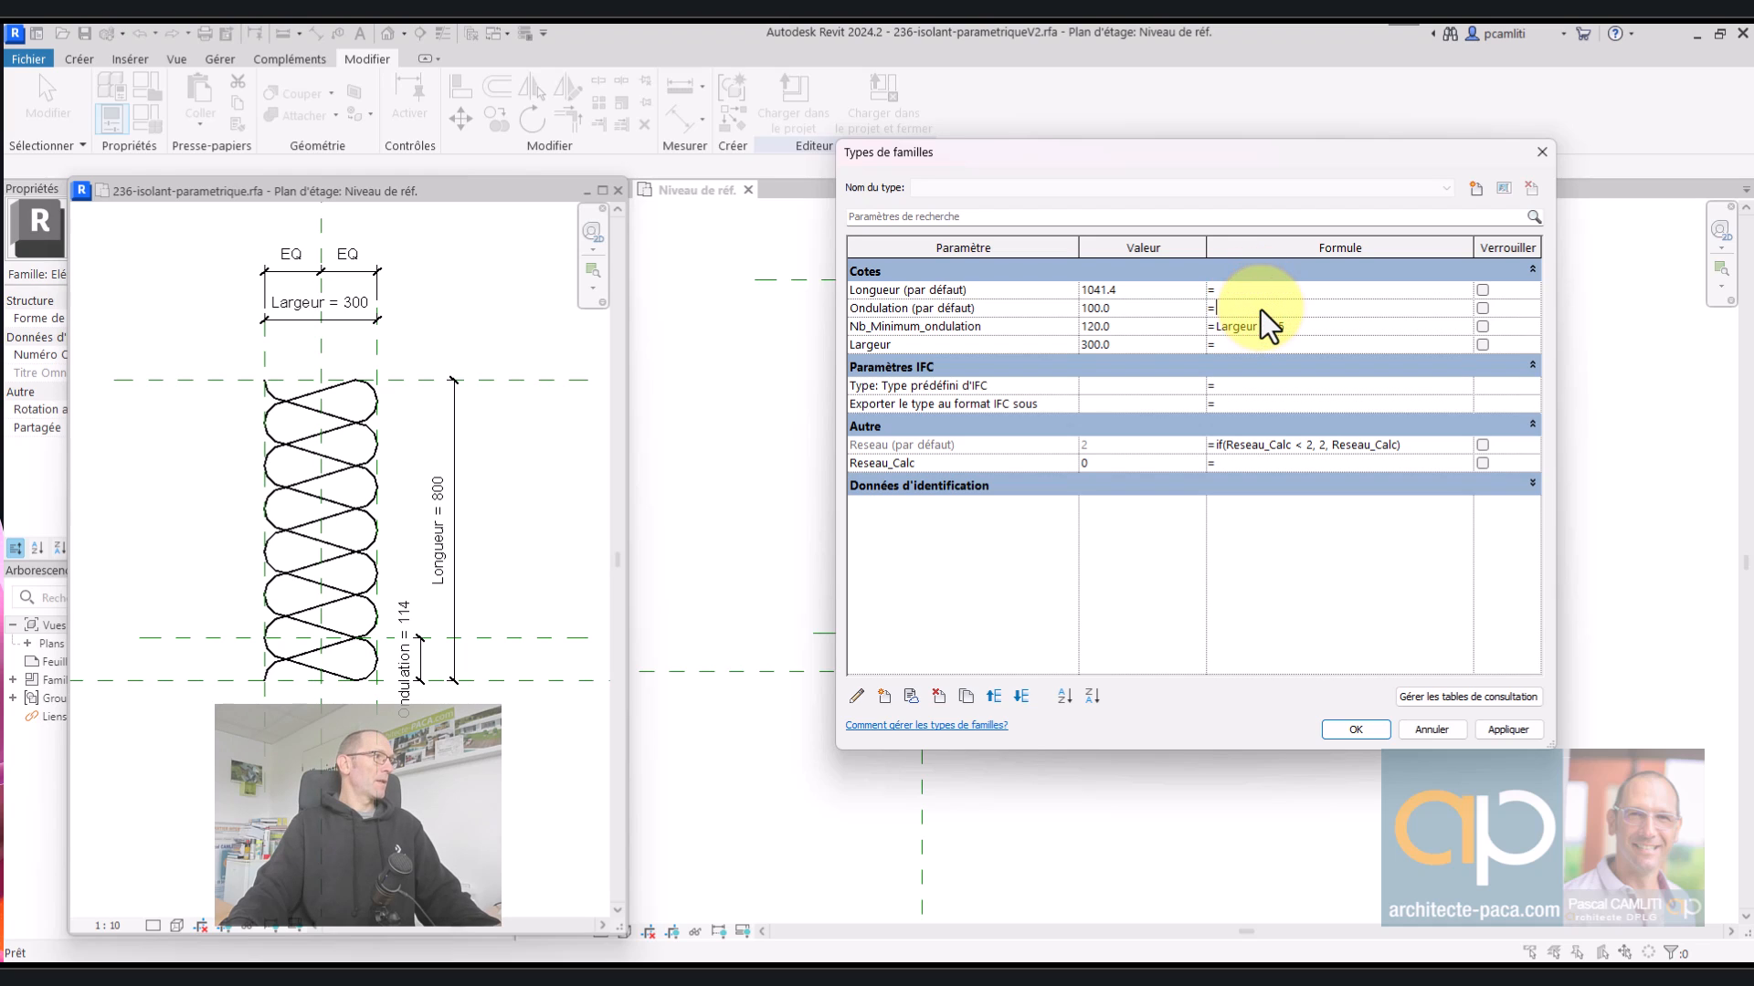
pyautogui.write('Longueur')
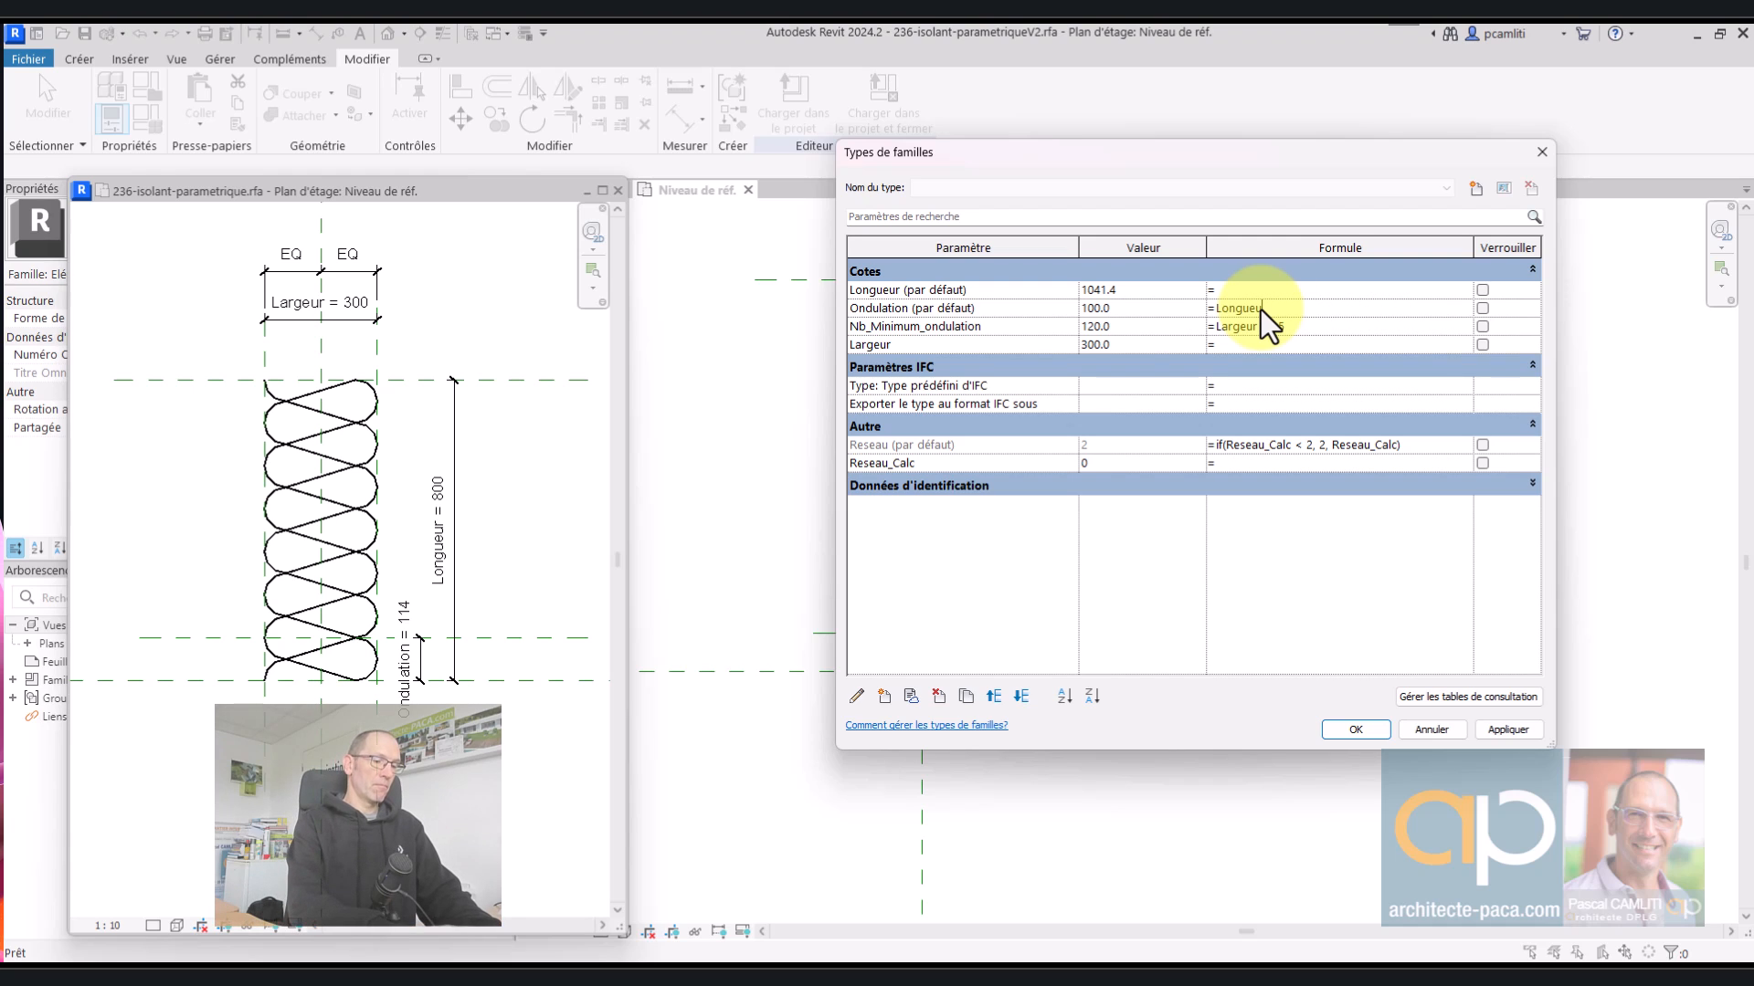
pyautogui.write('/R')
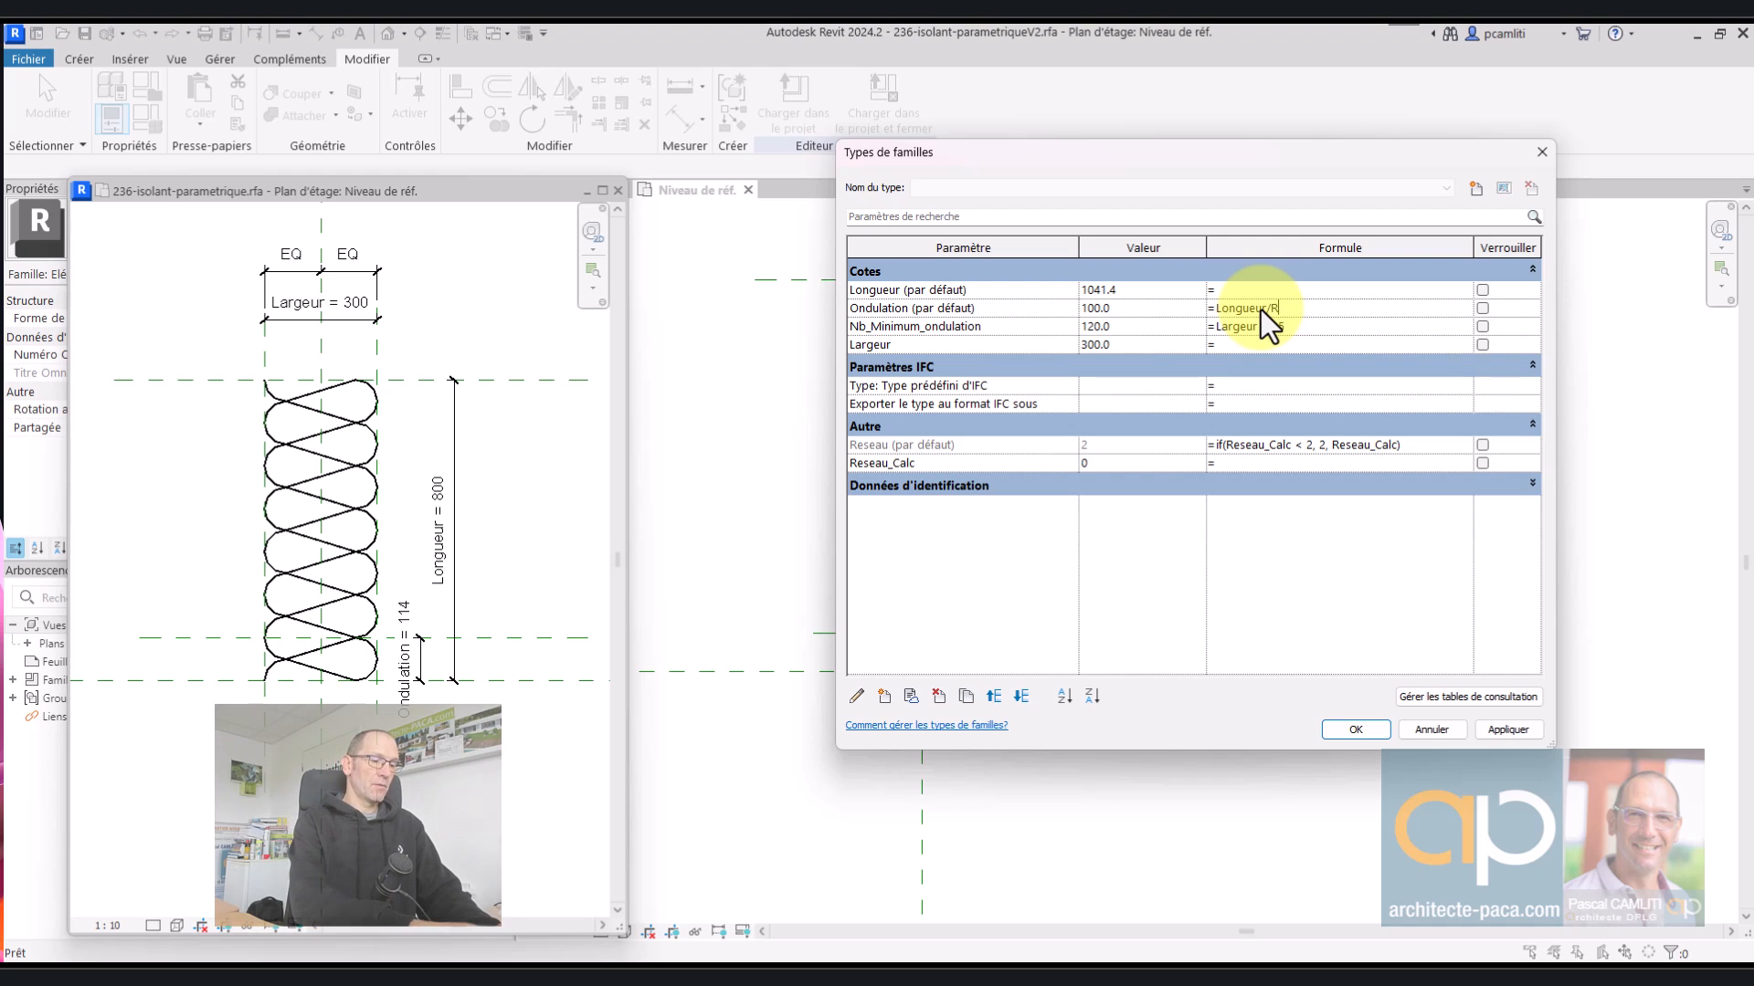
pyautogui.write('eseau')
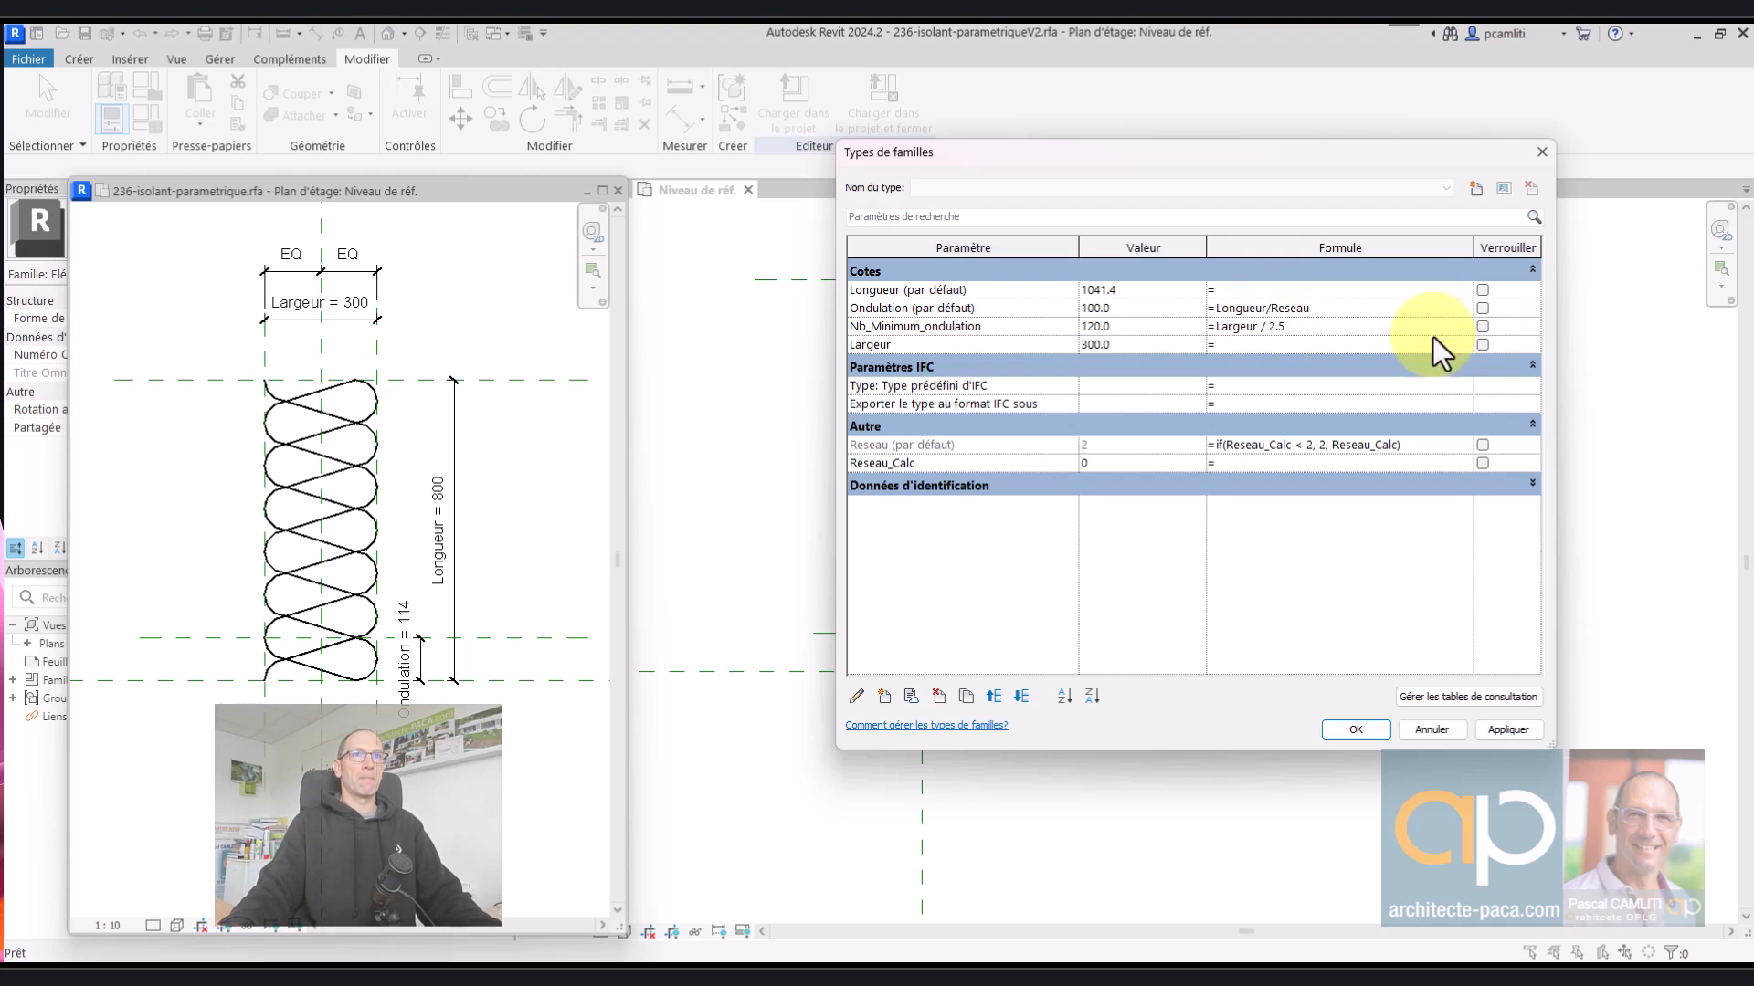
pyautogui.click(1439, 344)
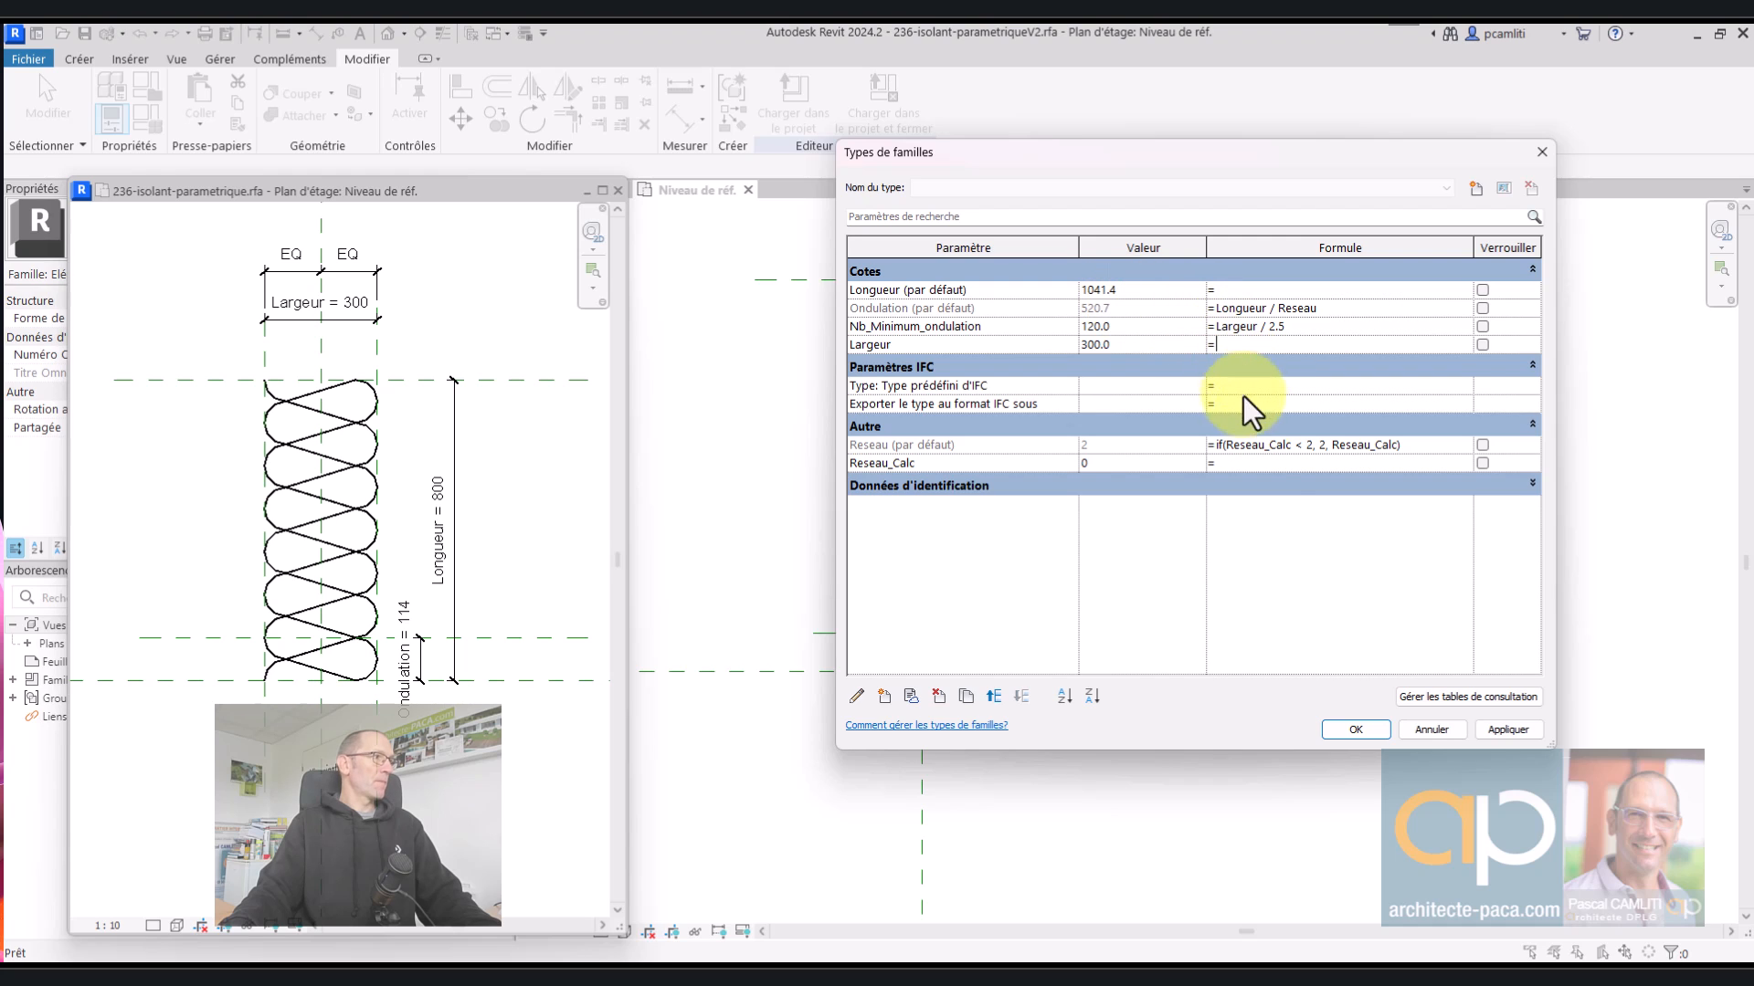
# - Try the formula roundup(Longueur / Nb_Minimum_ondulation) on the Reseau_Calc parameter and accept the family types
pyautogui.click(1265, 463)
pyautogui.write('Ro')
pyautogui.write('u')
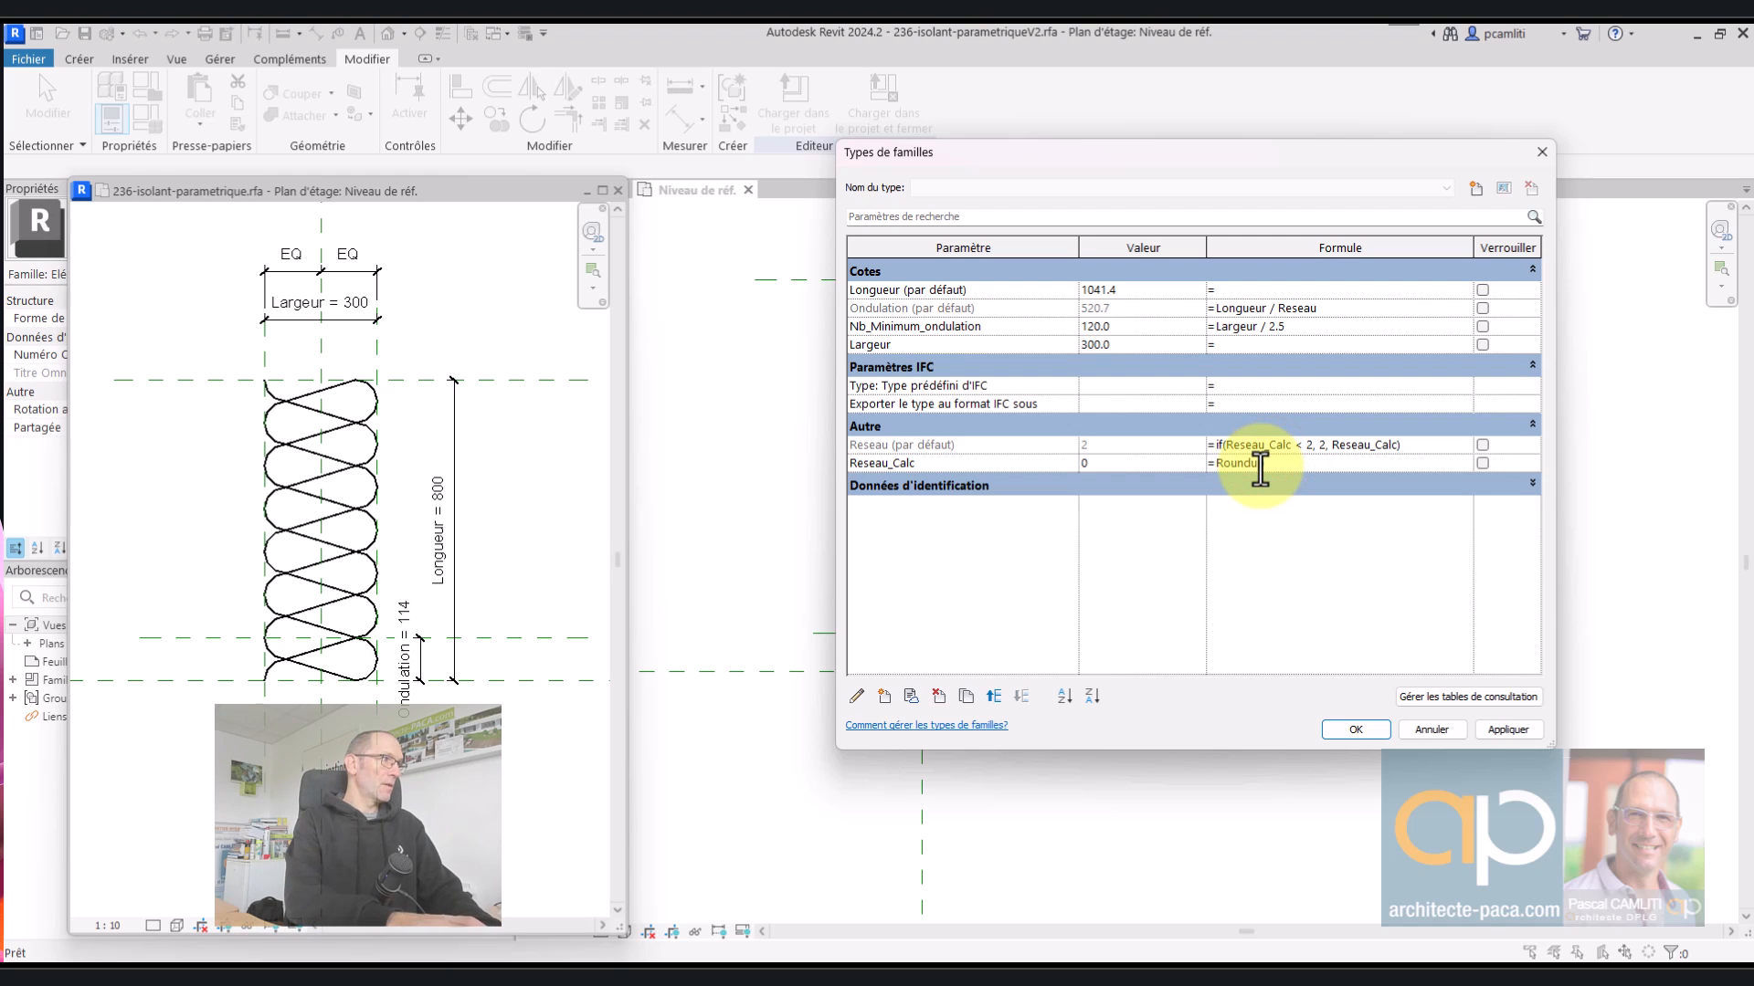
pyautogui.write('nd(p(')
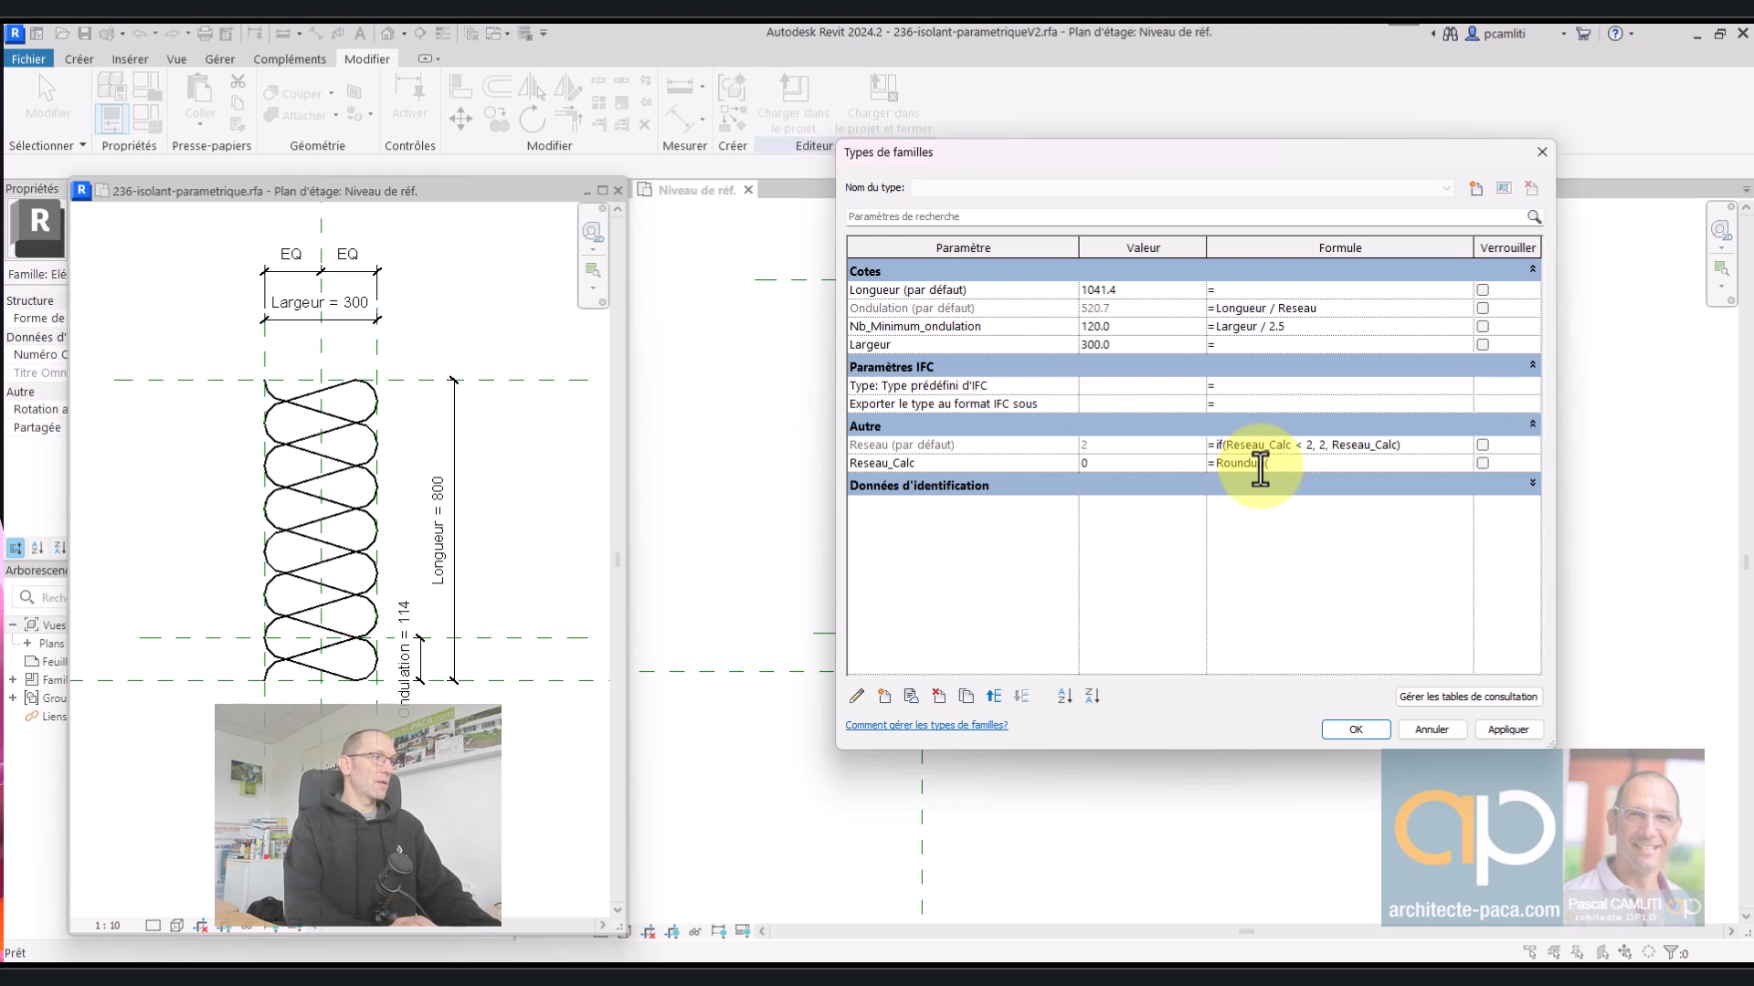
pyautogui.write('Lobn')
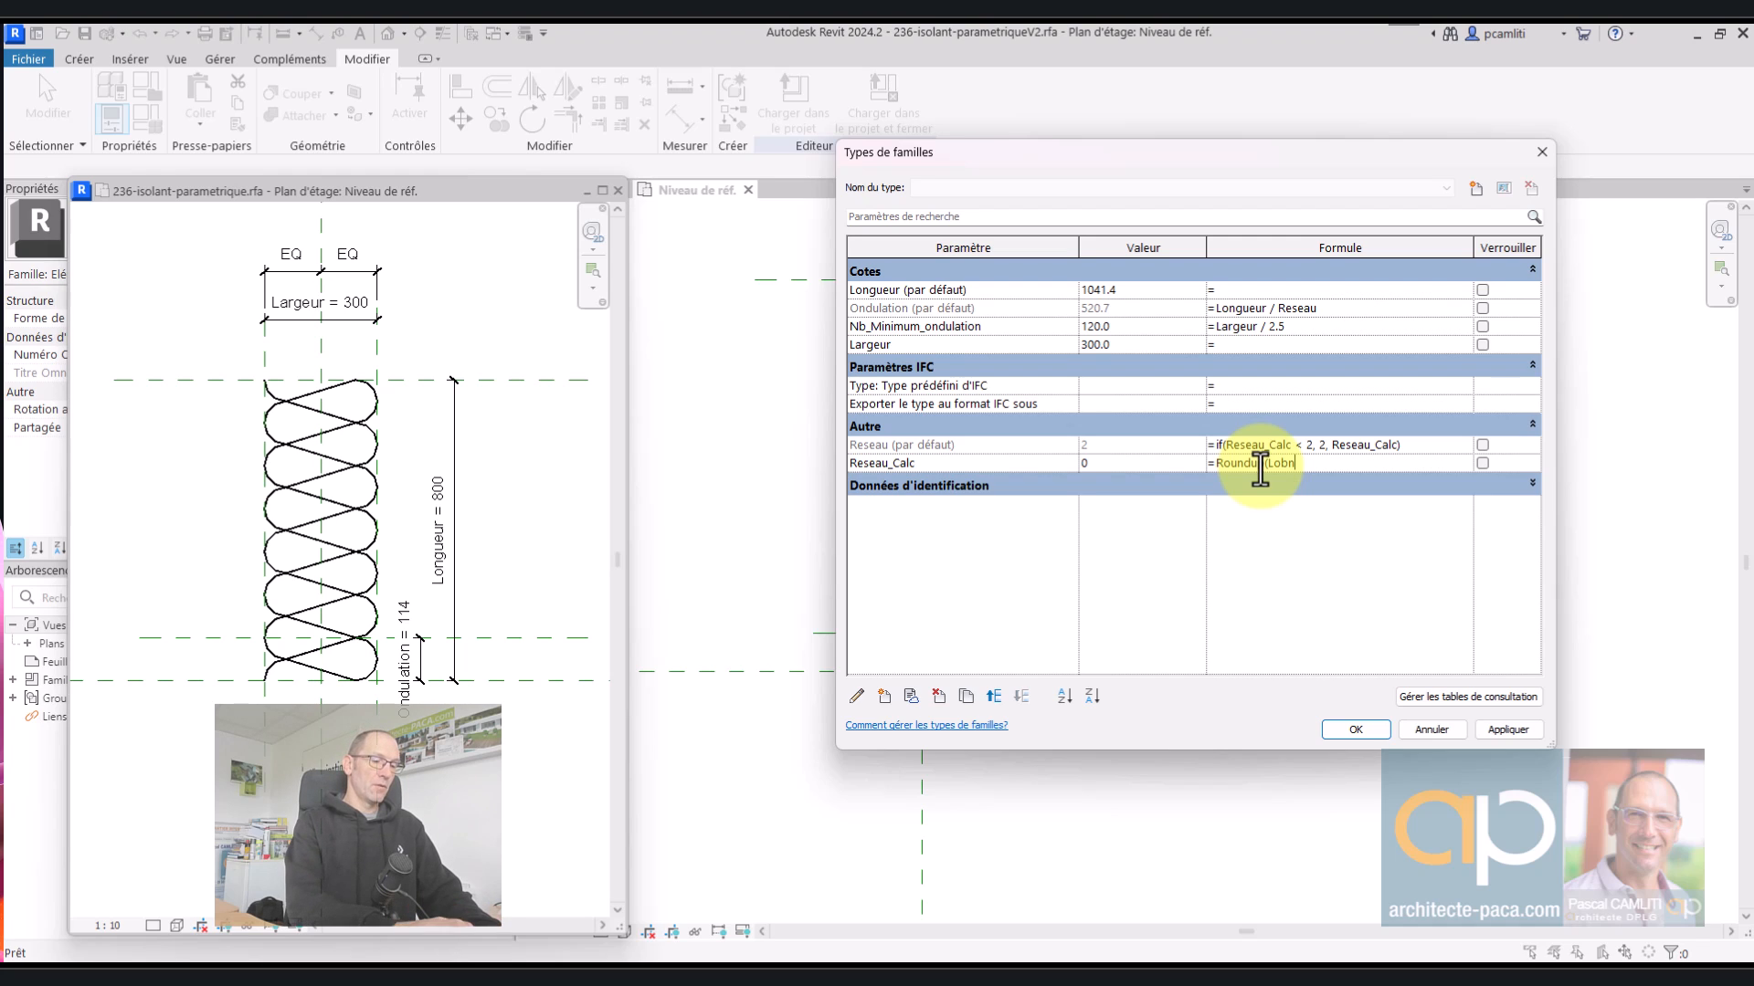
pyautogui.press('BackSpace')
pyautogui.press('BackSpace')
pyautogui.write('ngueur')
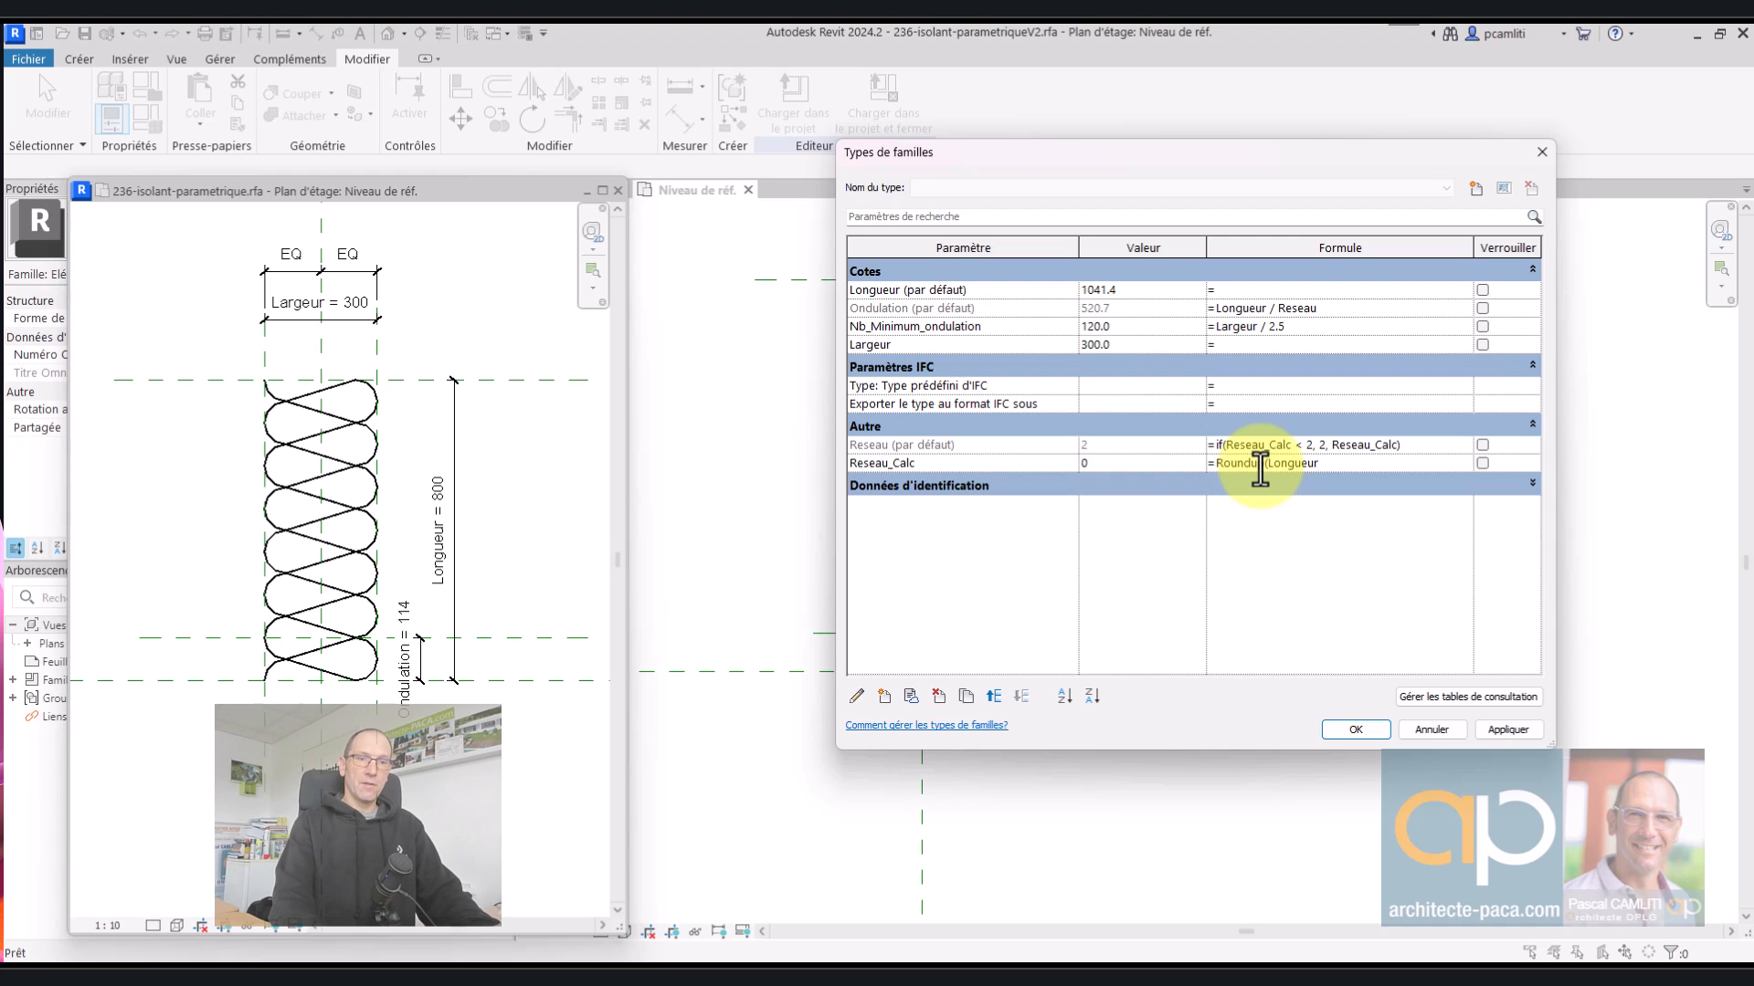
pyautogui.write('/')
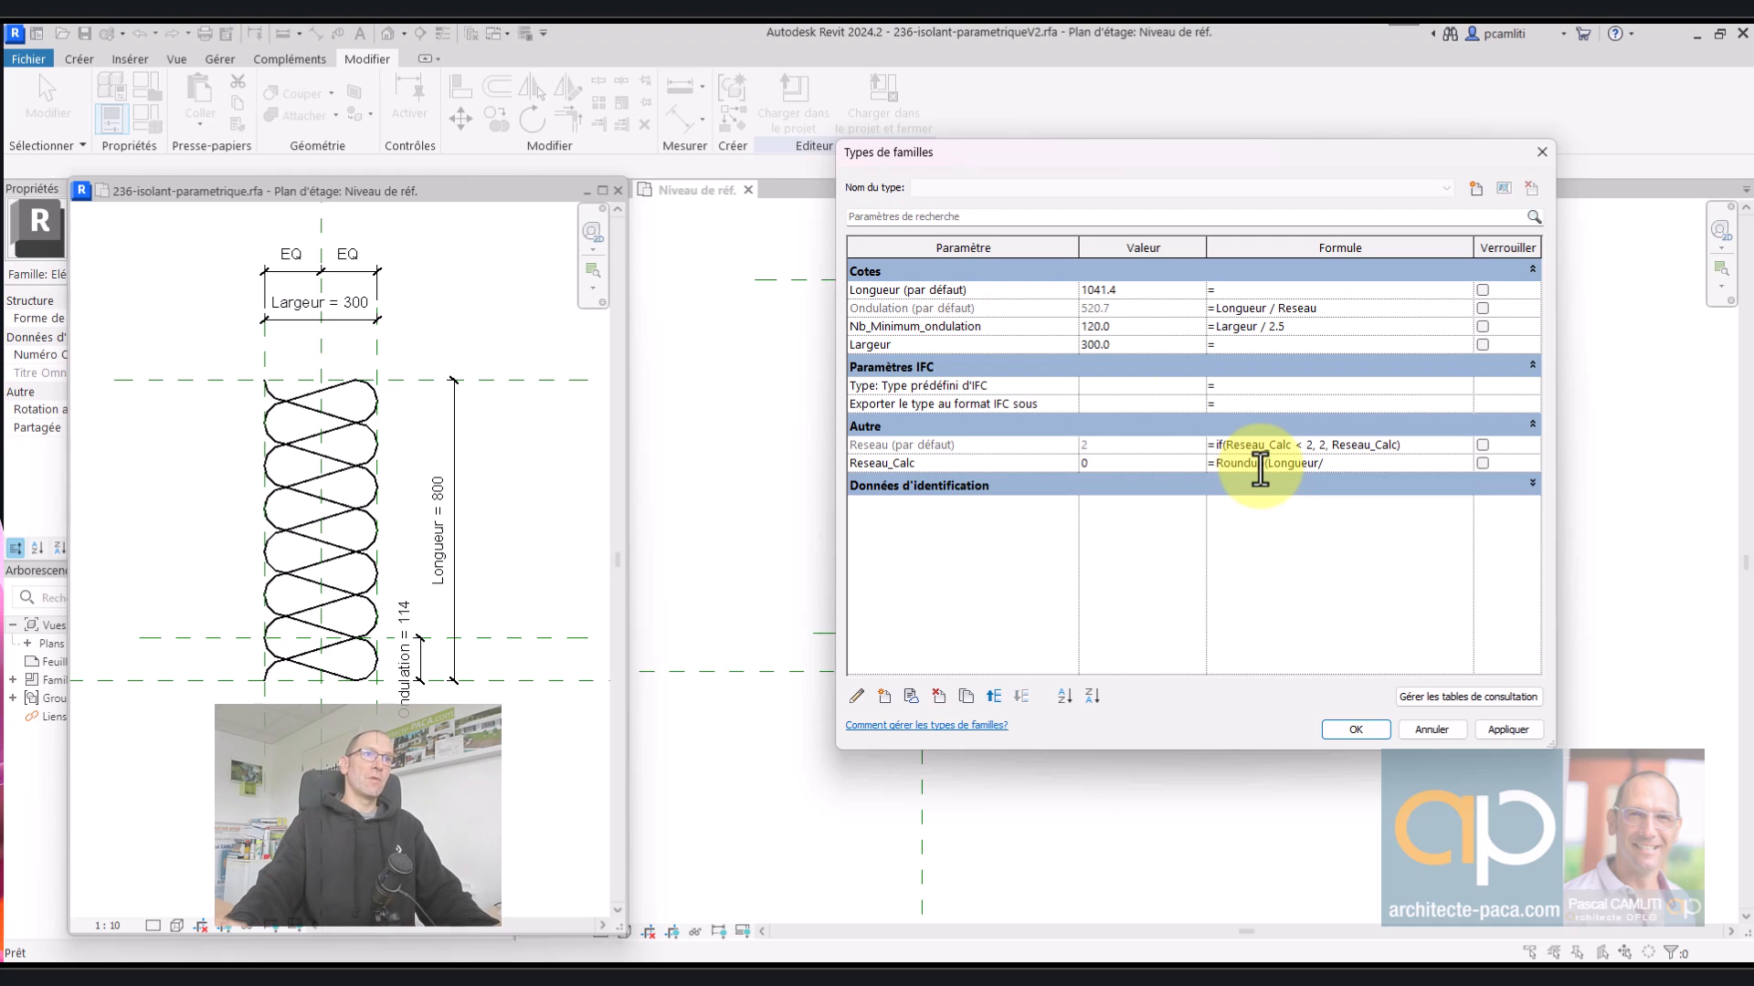
pyautogui.click(985, 329)
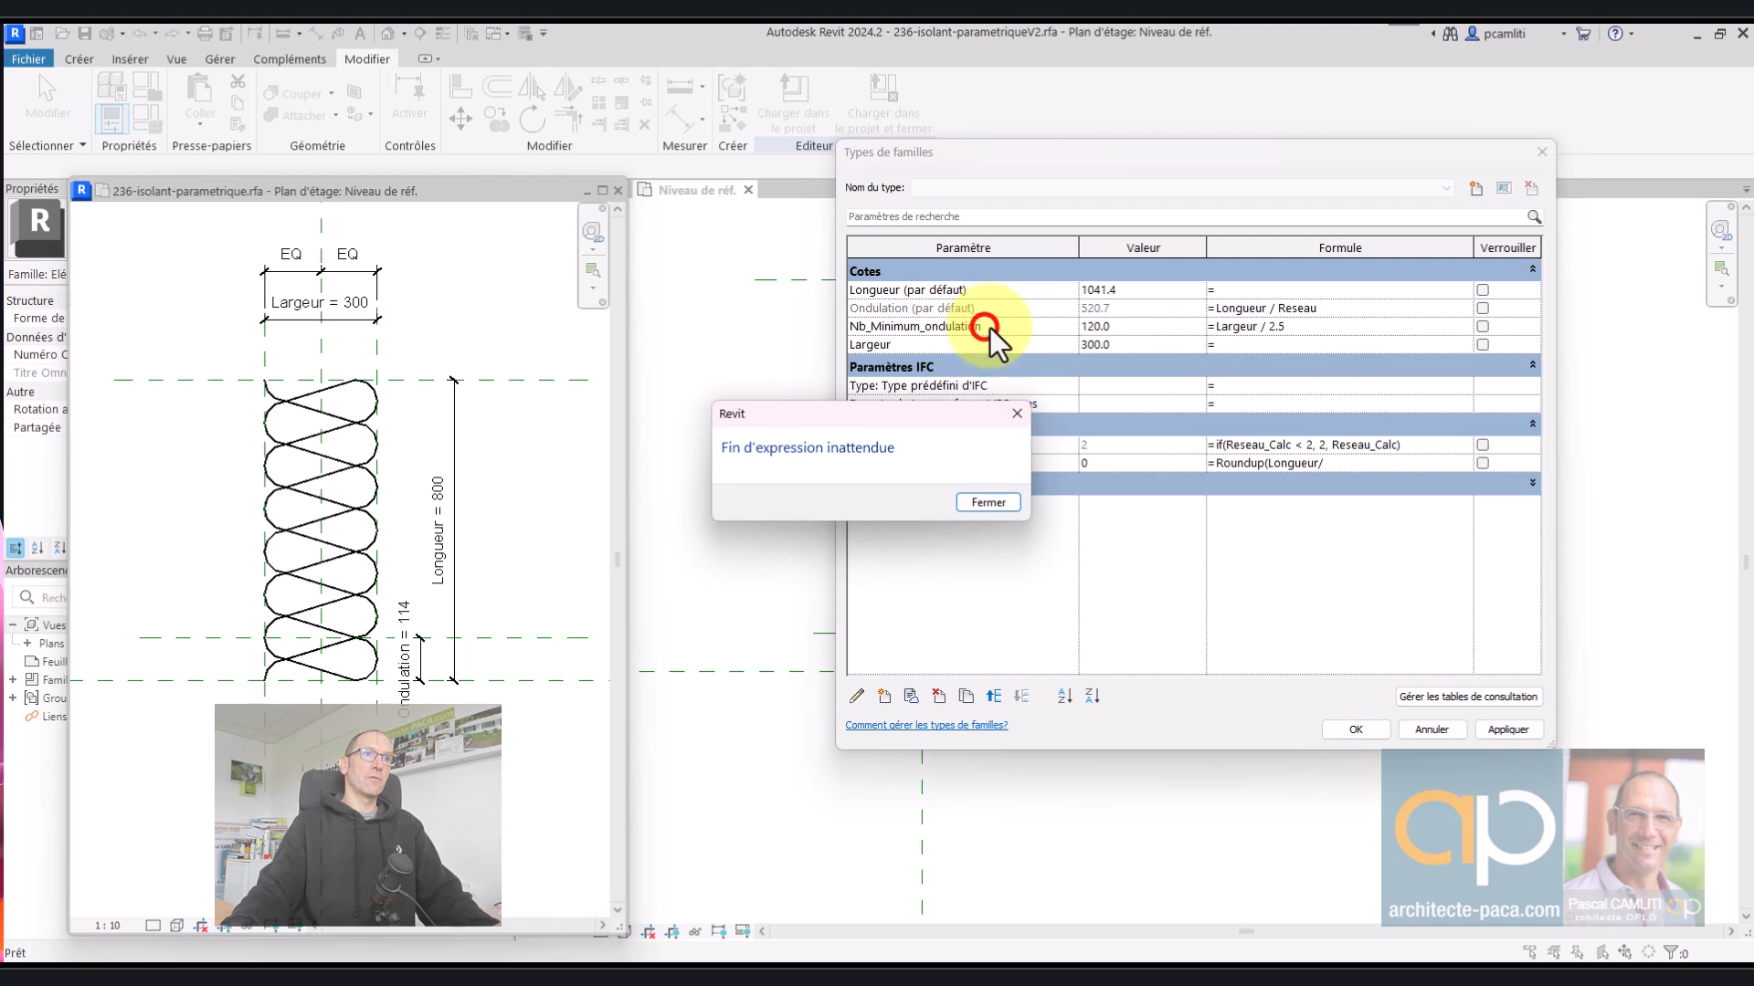
pyautogui.click(1005, 501)
pyautogui.write('N')
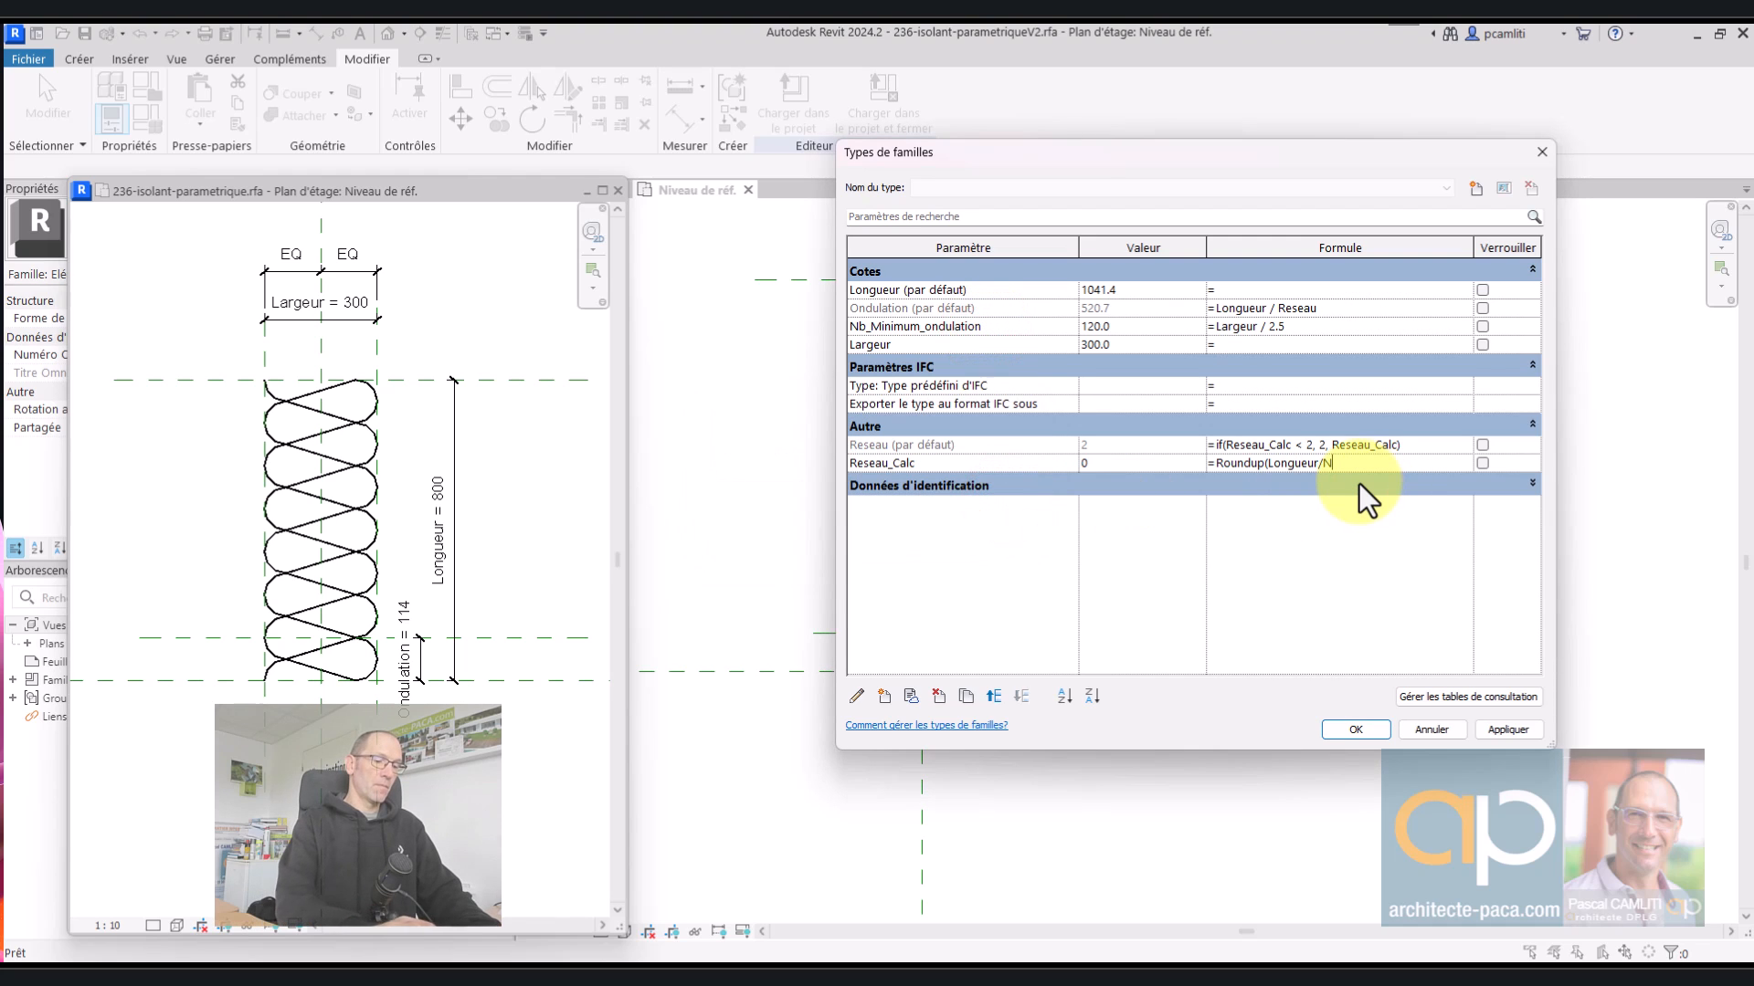
pyautogui.write('b')
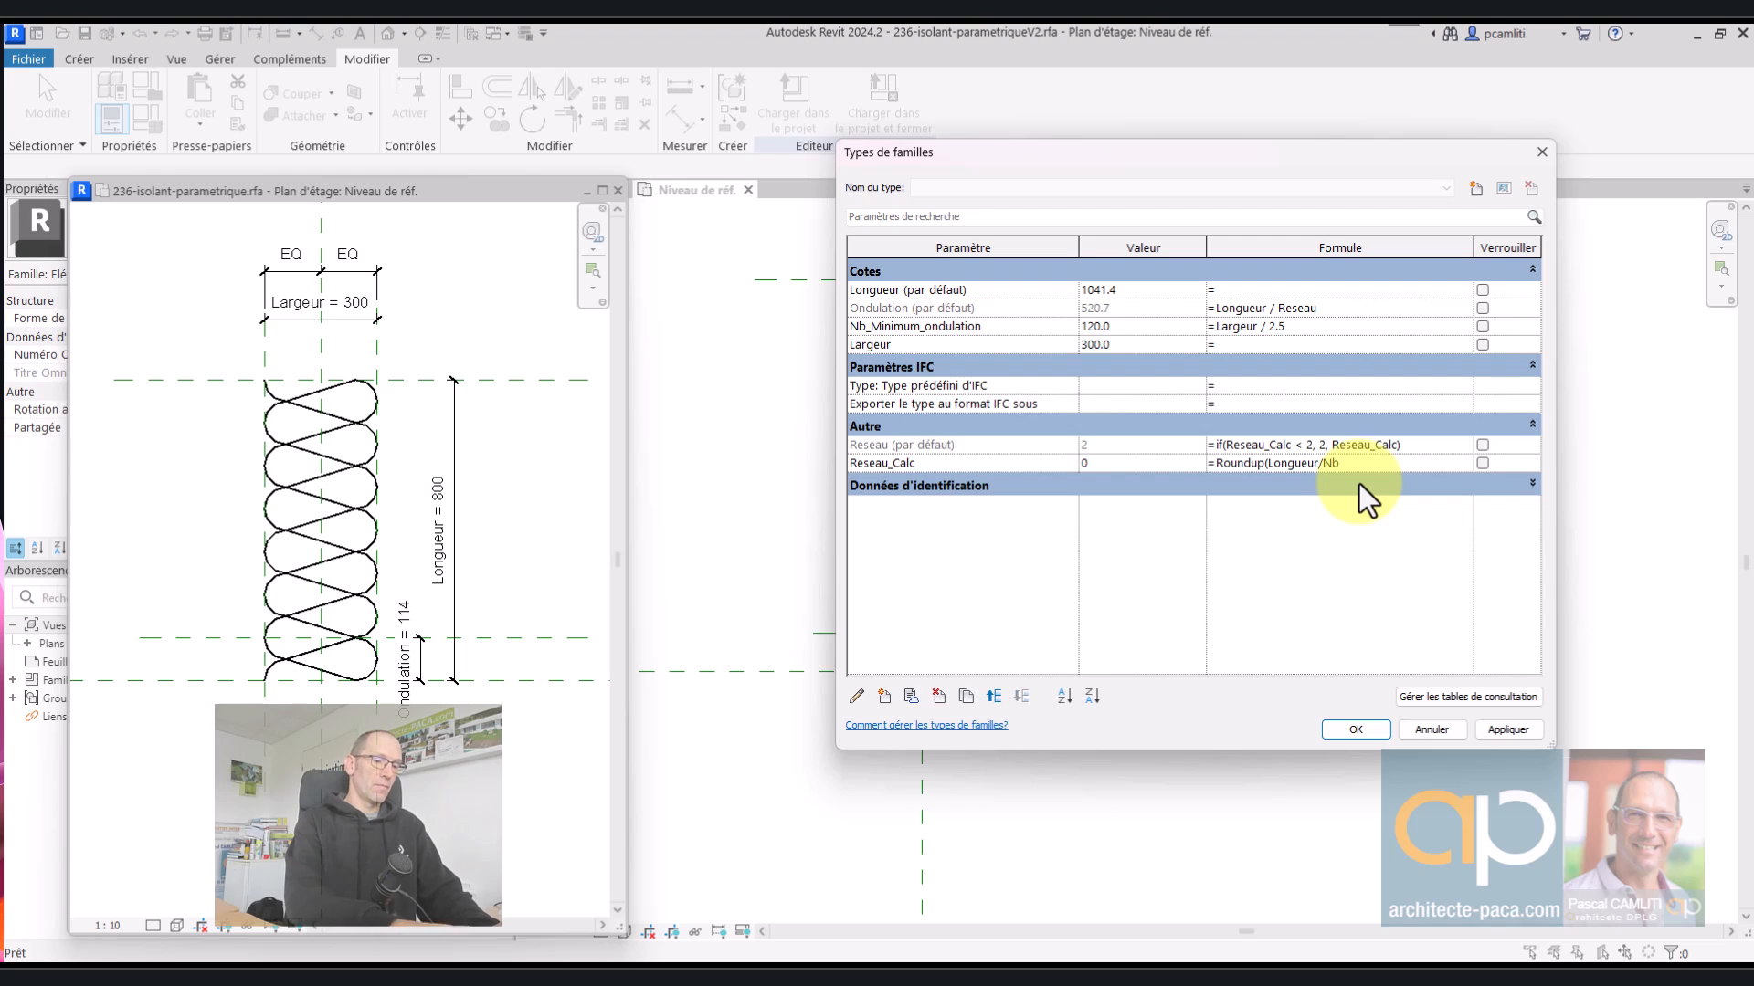
pyautogui.write('_Minim')
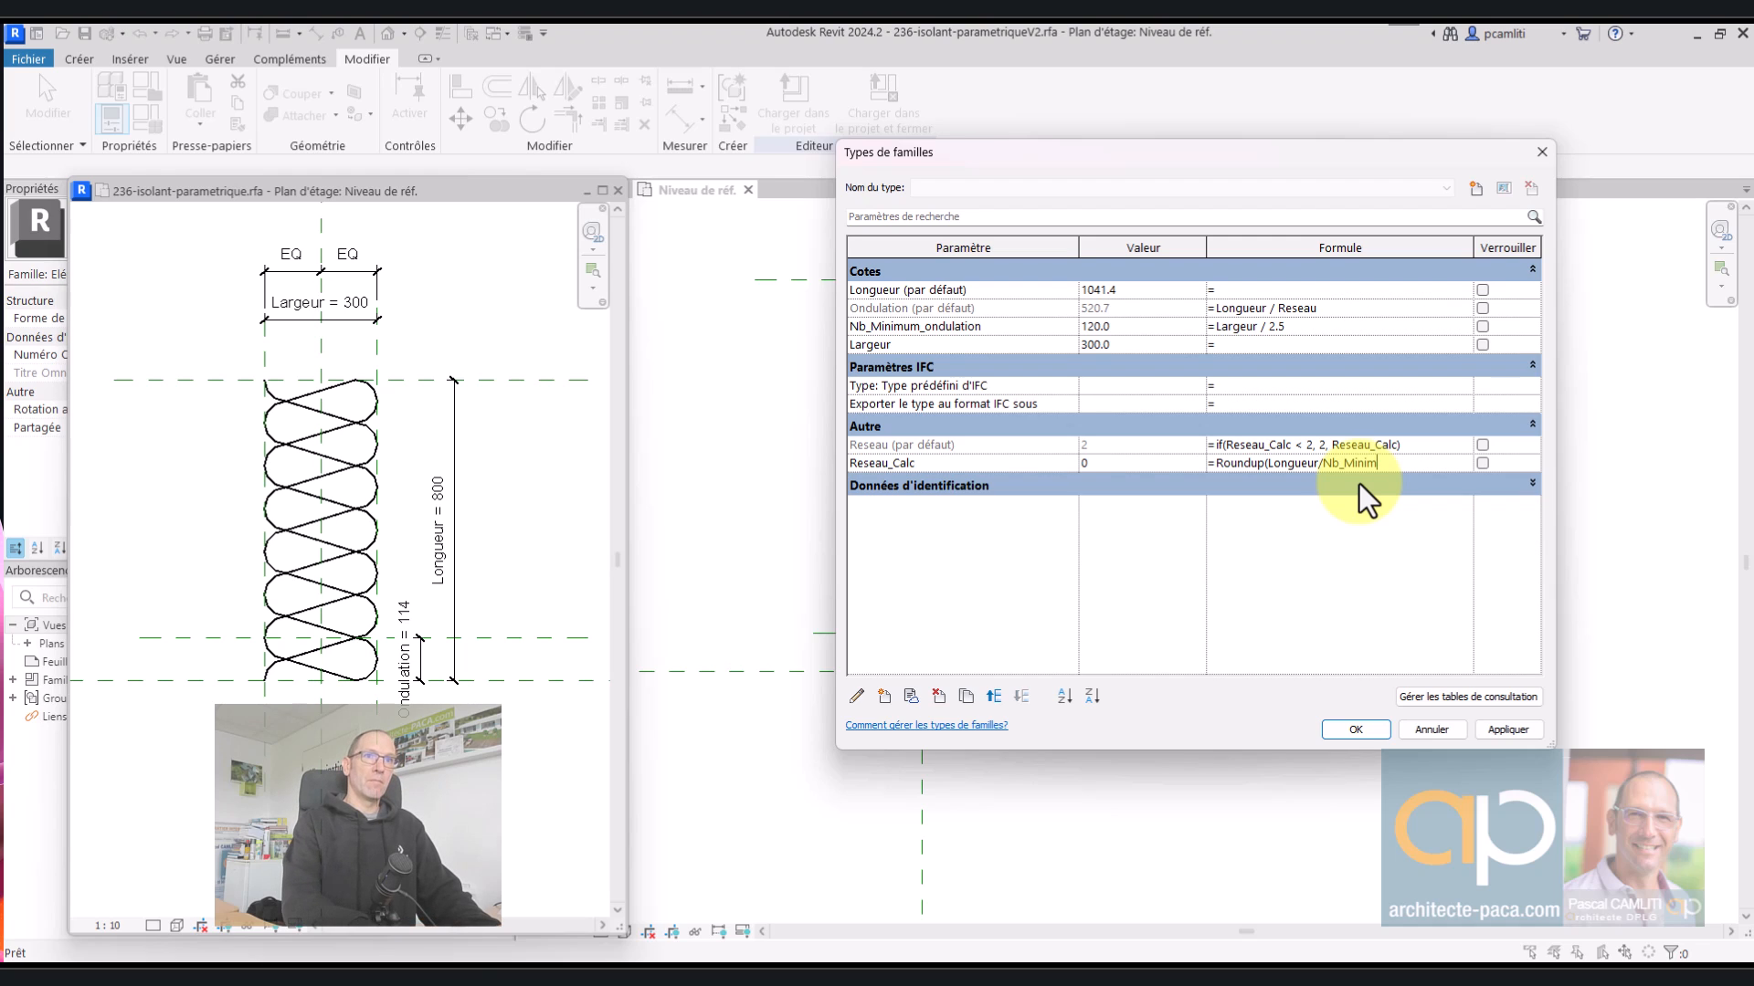
pyautogui.write('um')
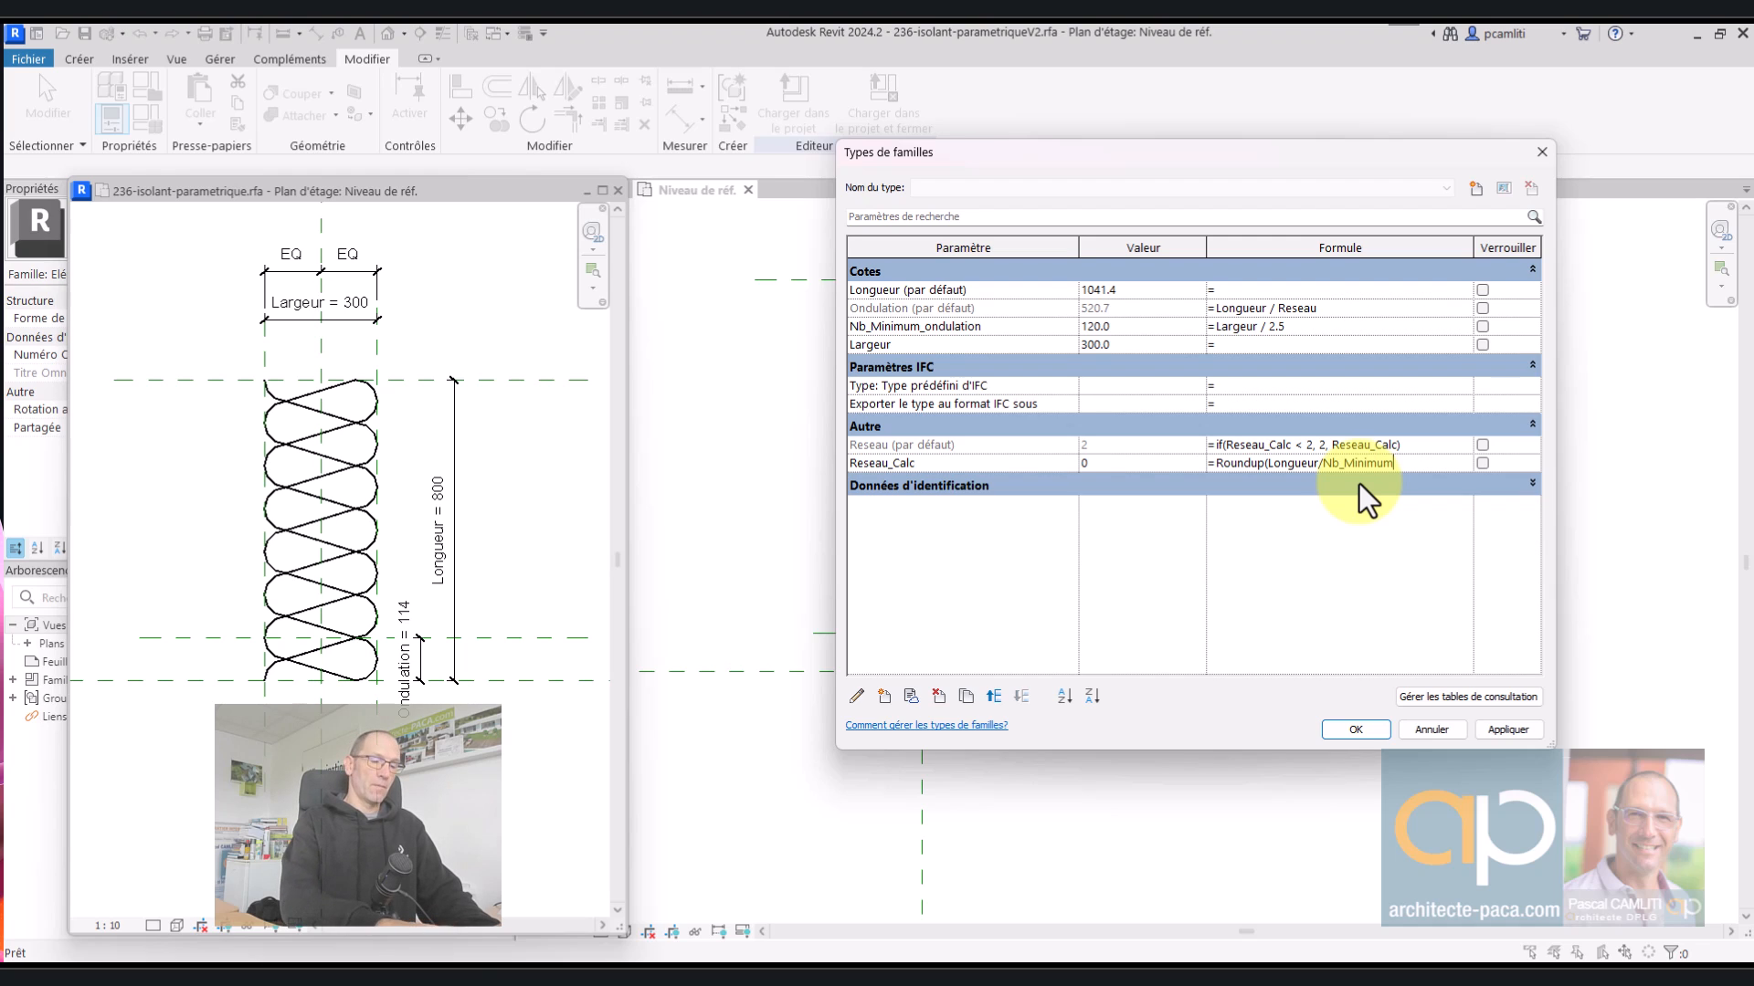
pyautogui.write('_ondul')
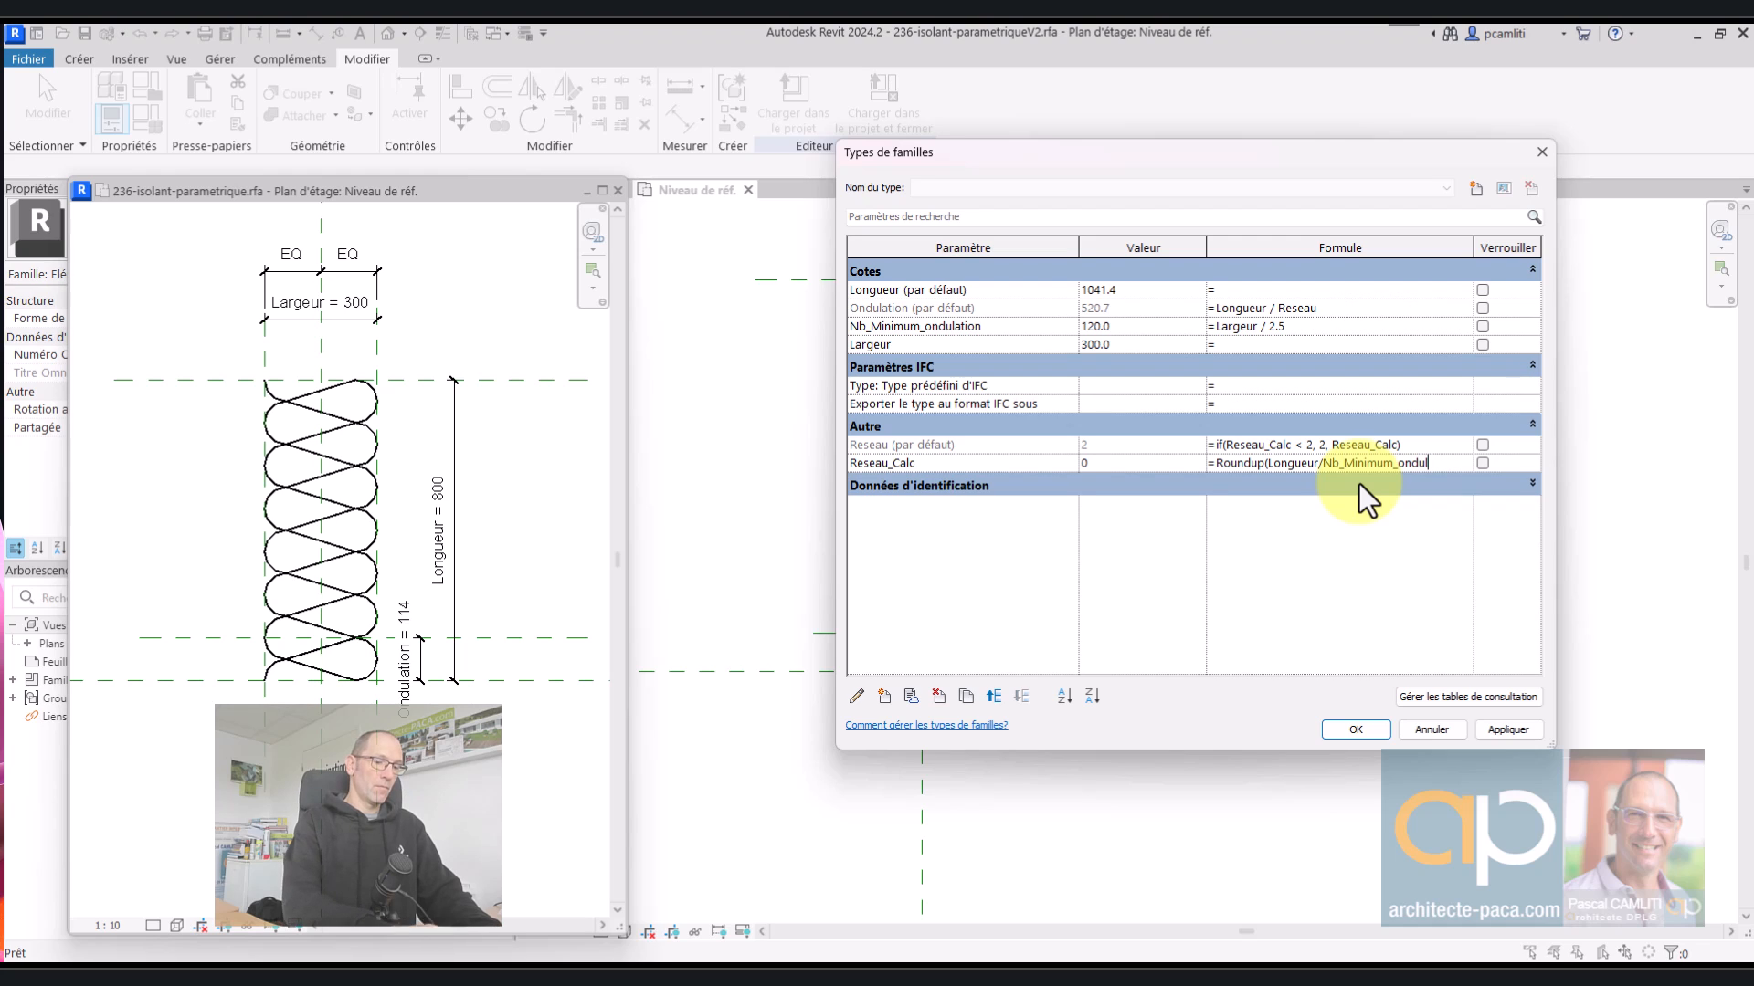
pyautogui.write('ation')
pyautogui.write(')')
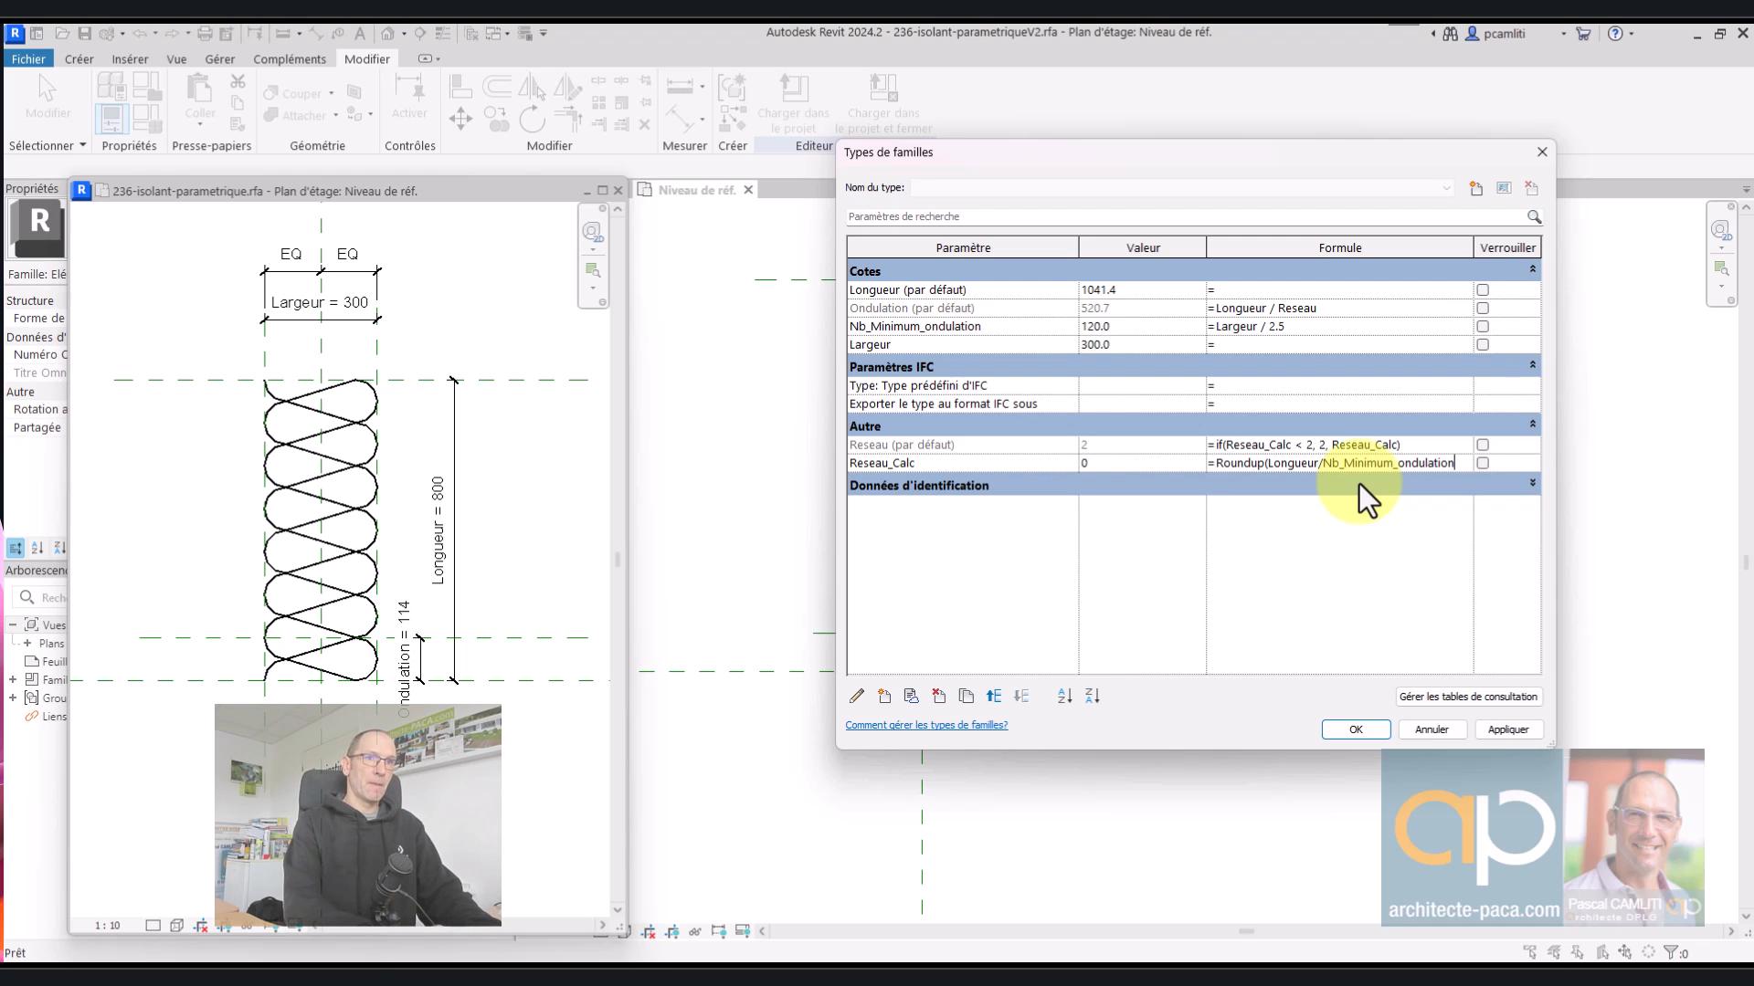
pyautogui.click(1434, 590)
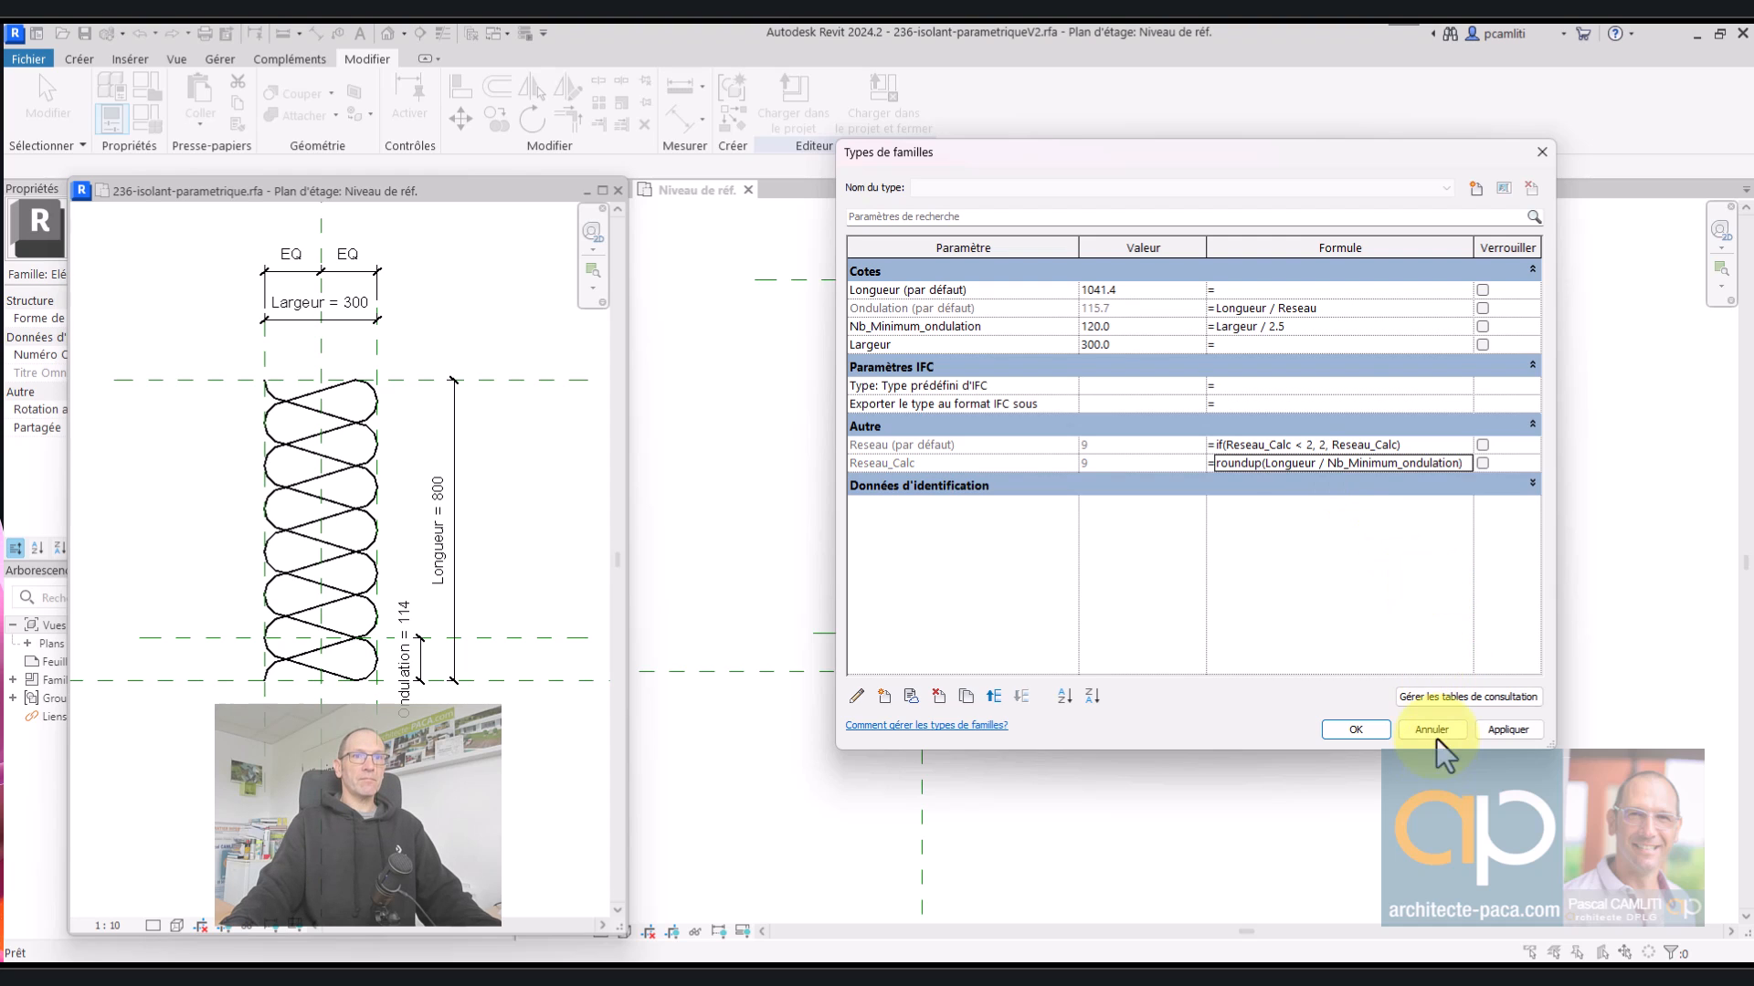
pyautogui.click(1356, 730)
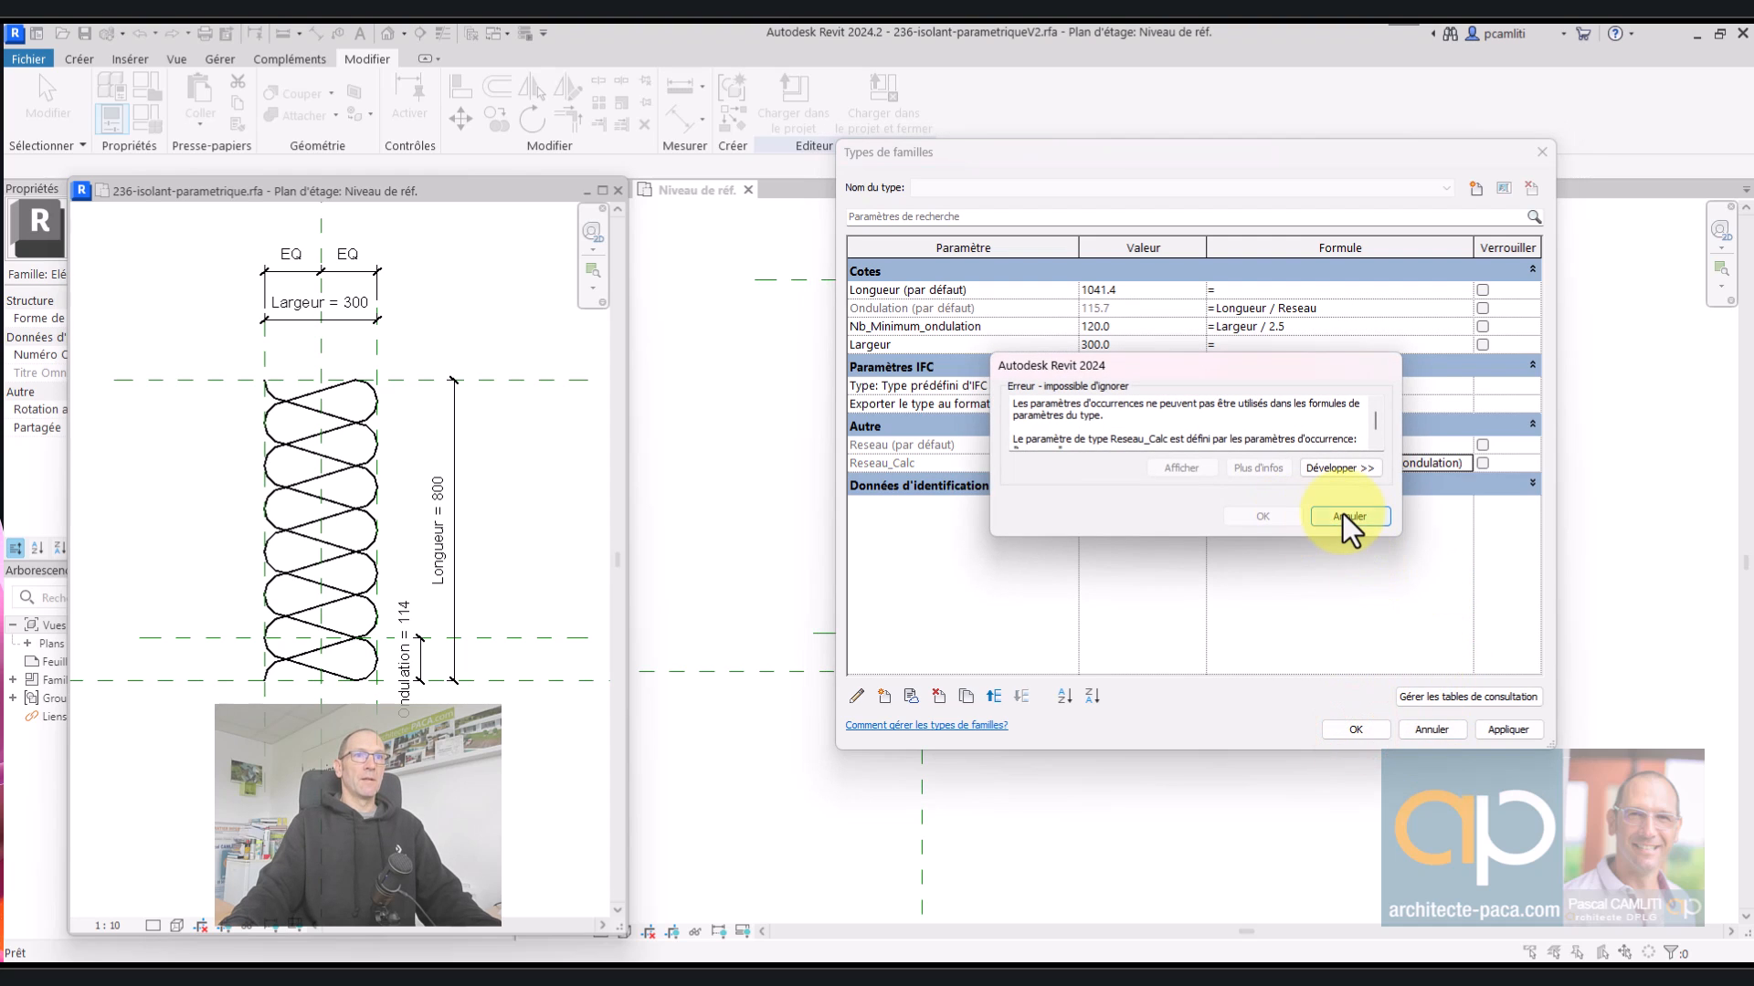
pyautogui.click(1346, 517)
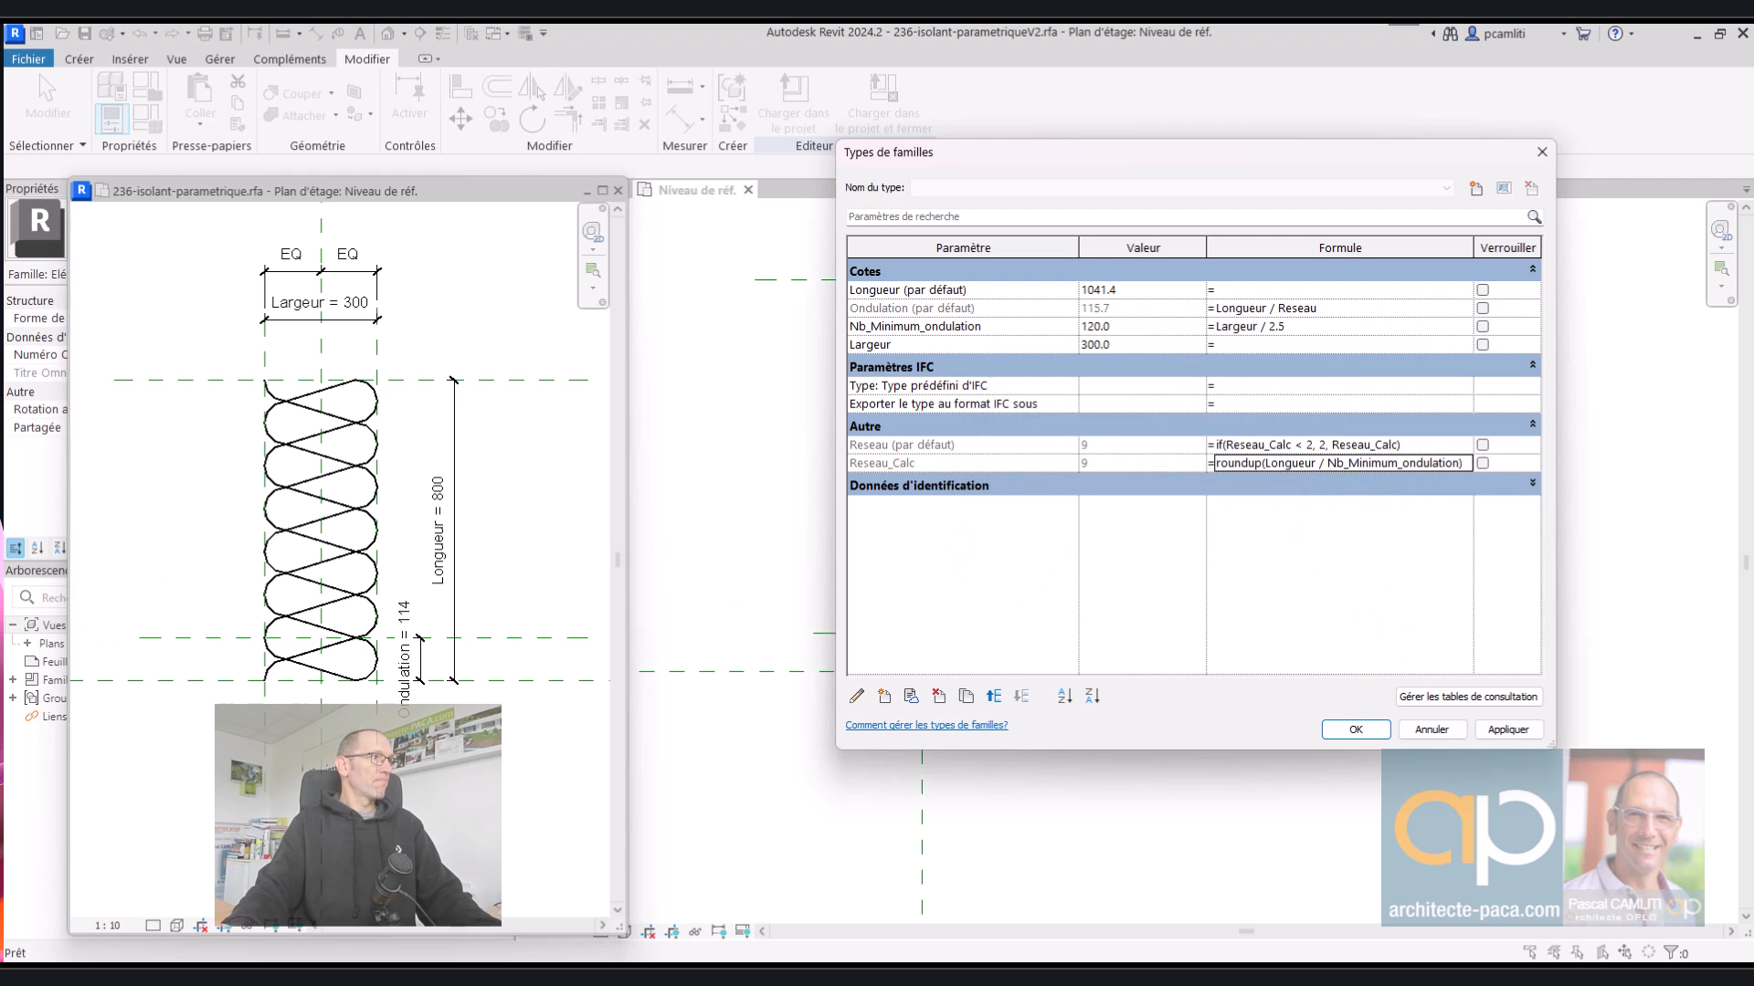
# - Try to delete the Nb_Minimum_ondulation parameter while the Reseau_Calc formula still refers to it
pyautogui.click(960, 326)
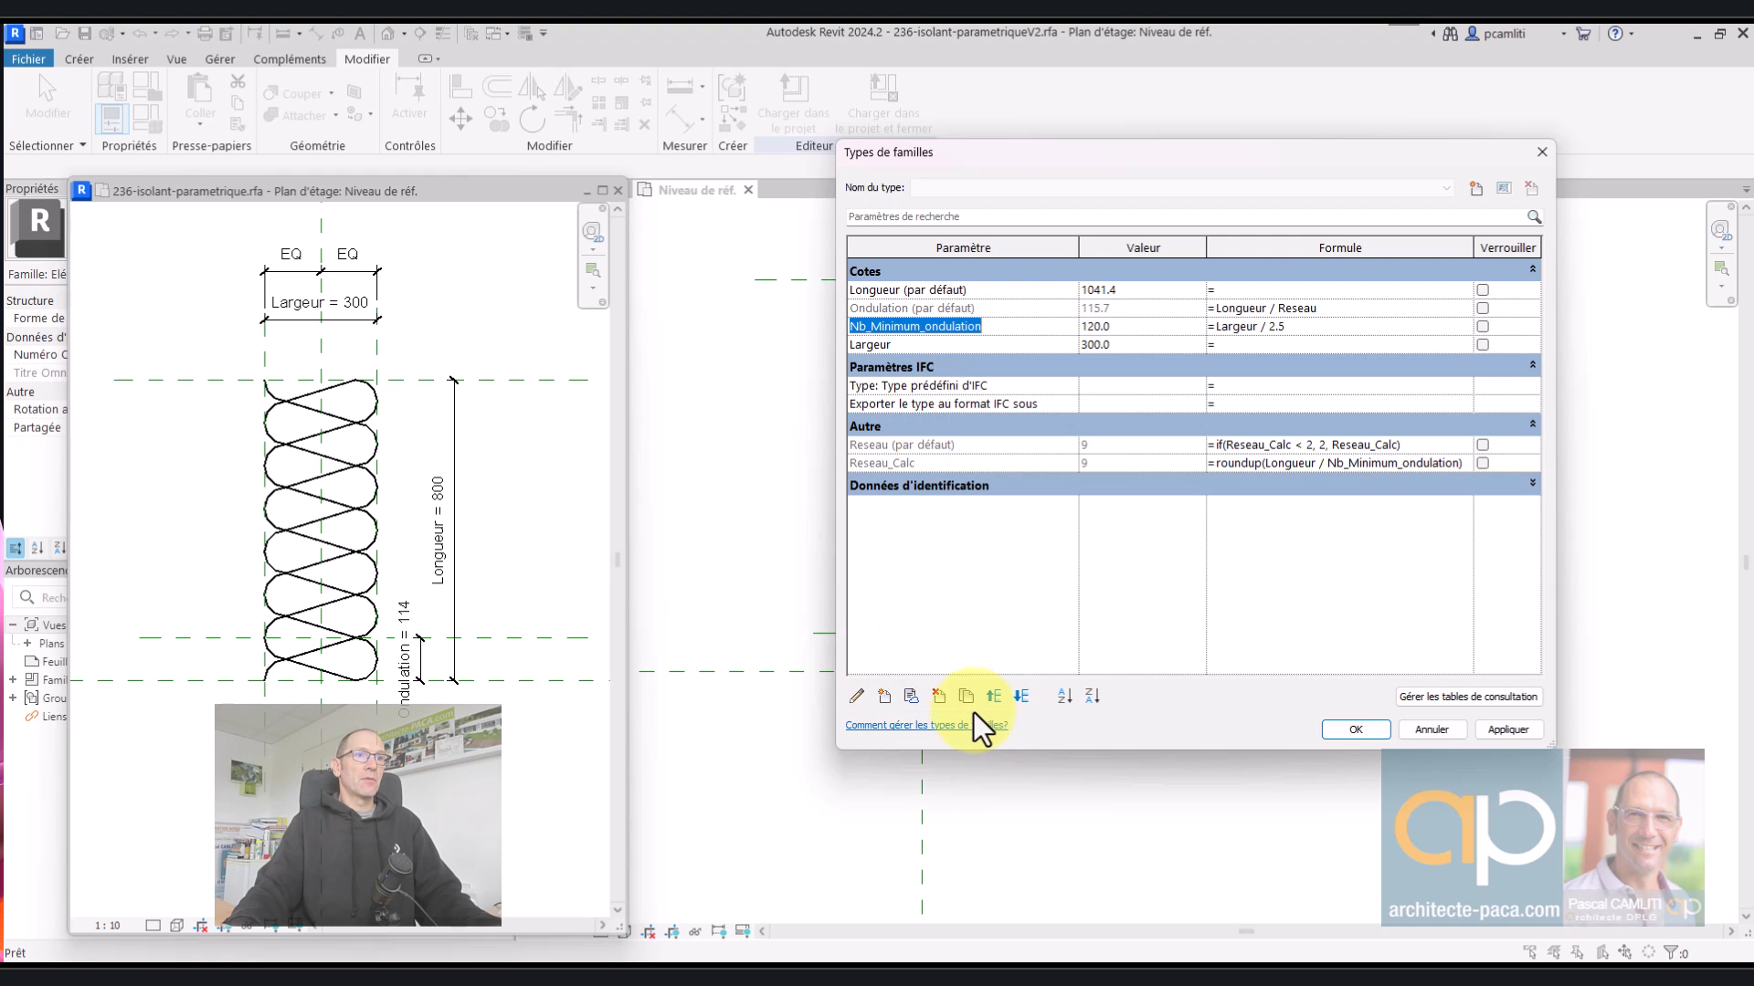
pyautogui.click(941, 701)
pyautogui.click(918, 507)
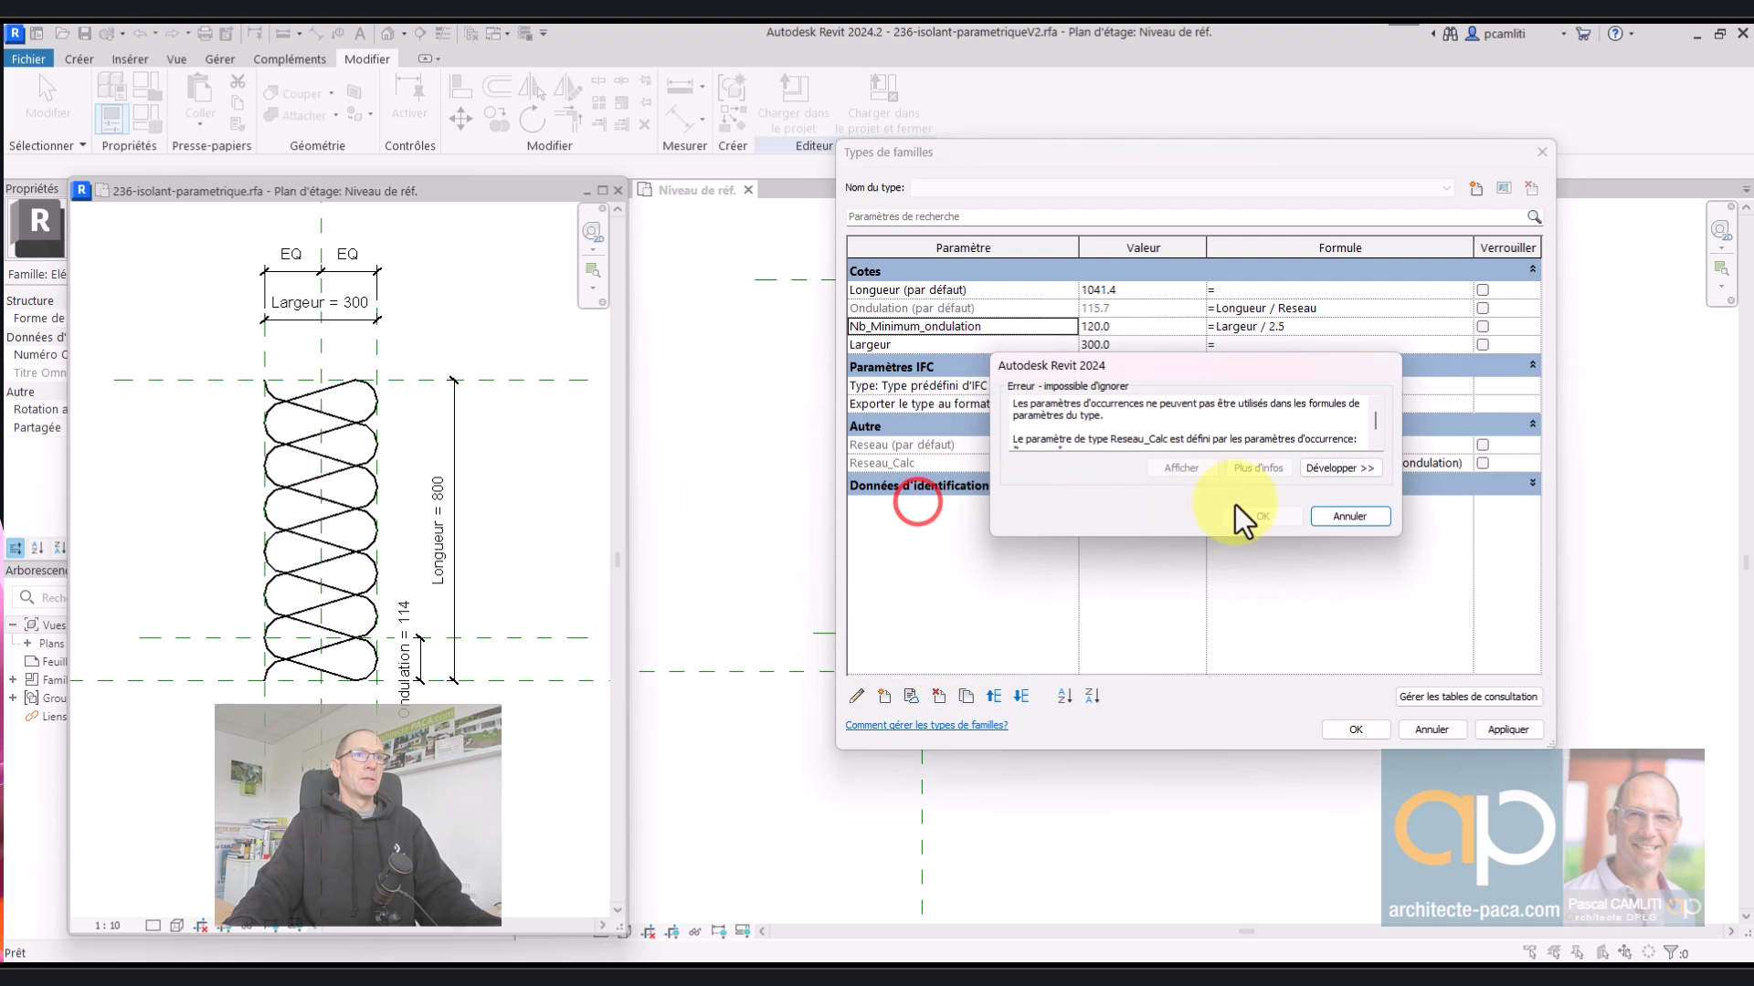
pyautogui.click(1336, 517)
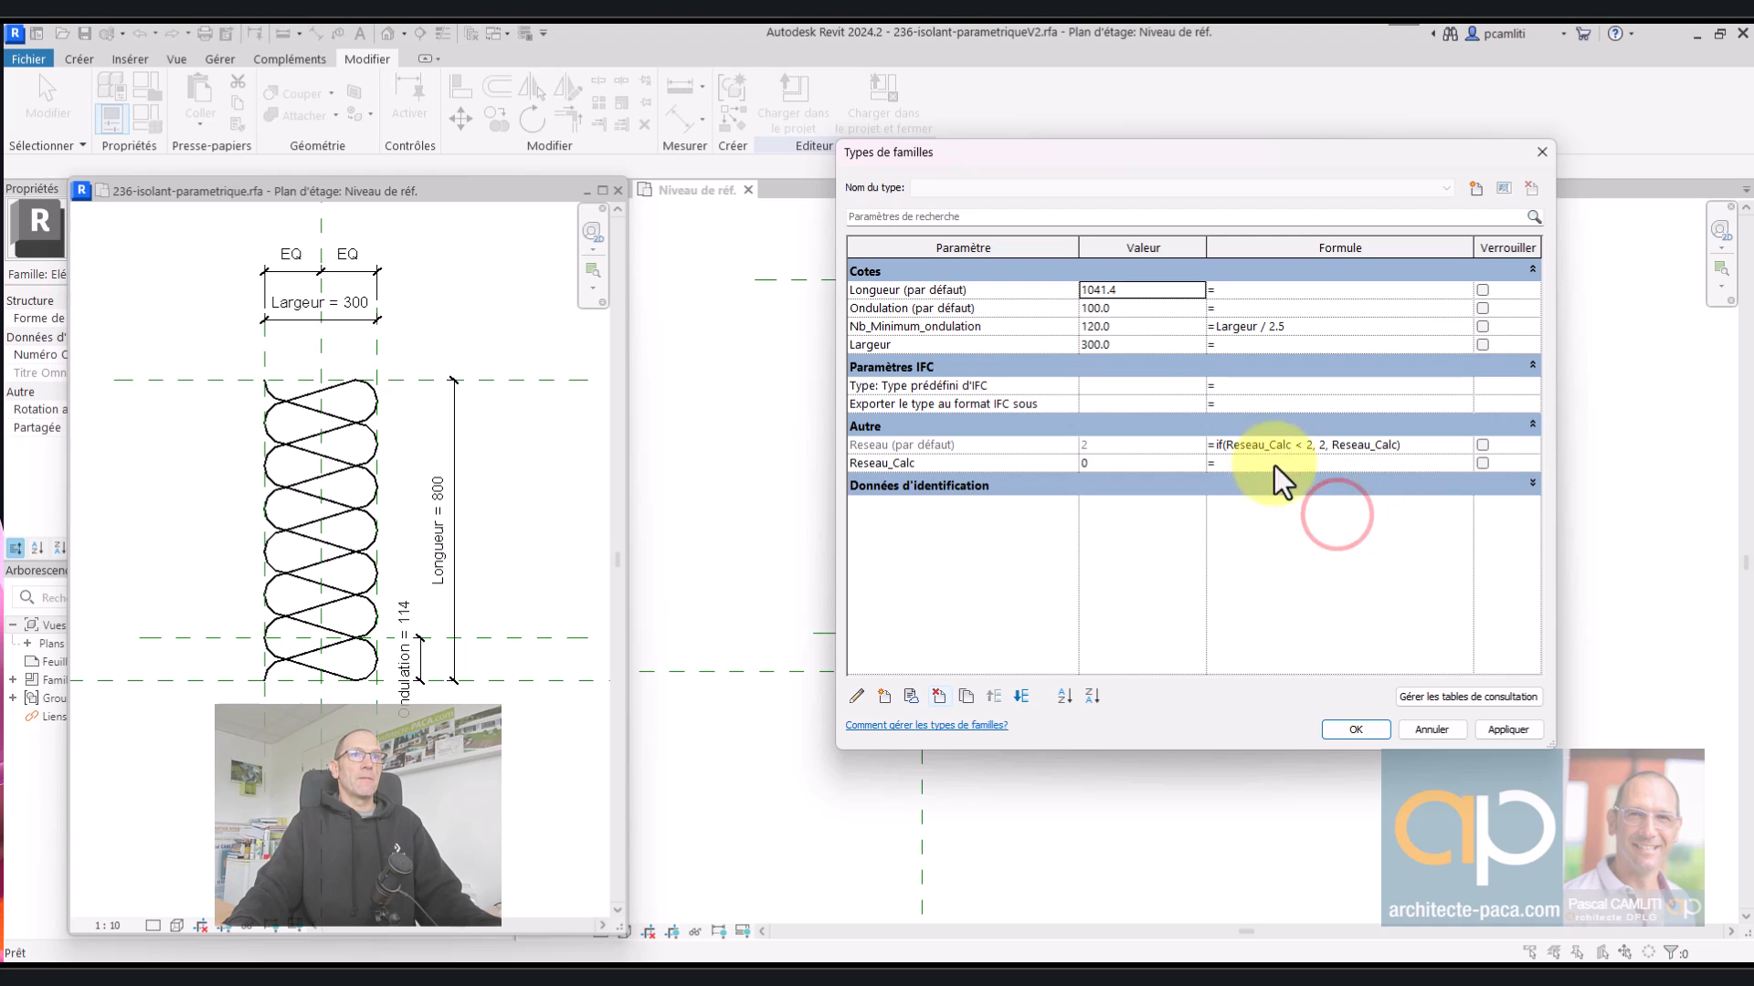
# - Delete the type-based Nb_Minimum_ondulation parameter from the family
pyautogui.click(1032, 327)
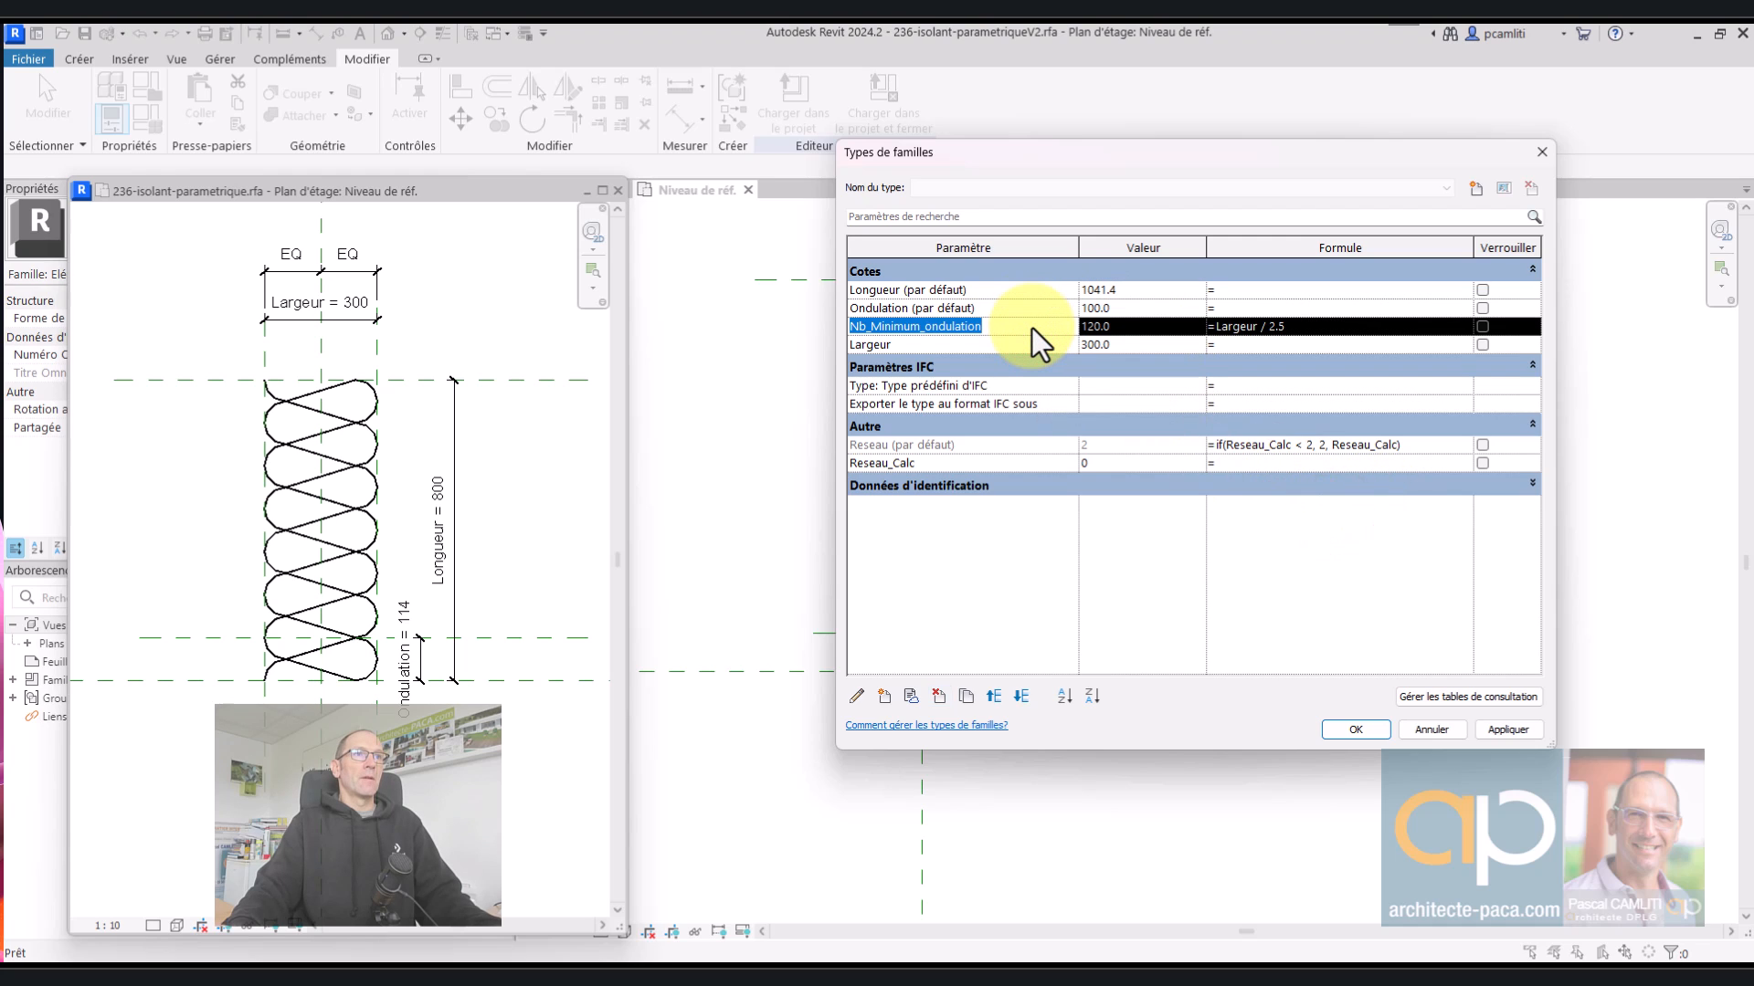
pyautogui.click(940, 698)
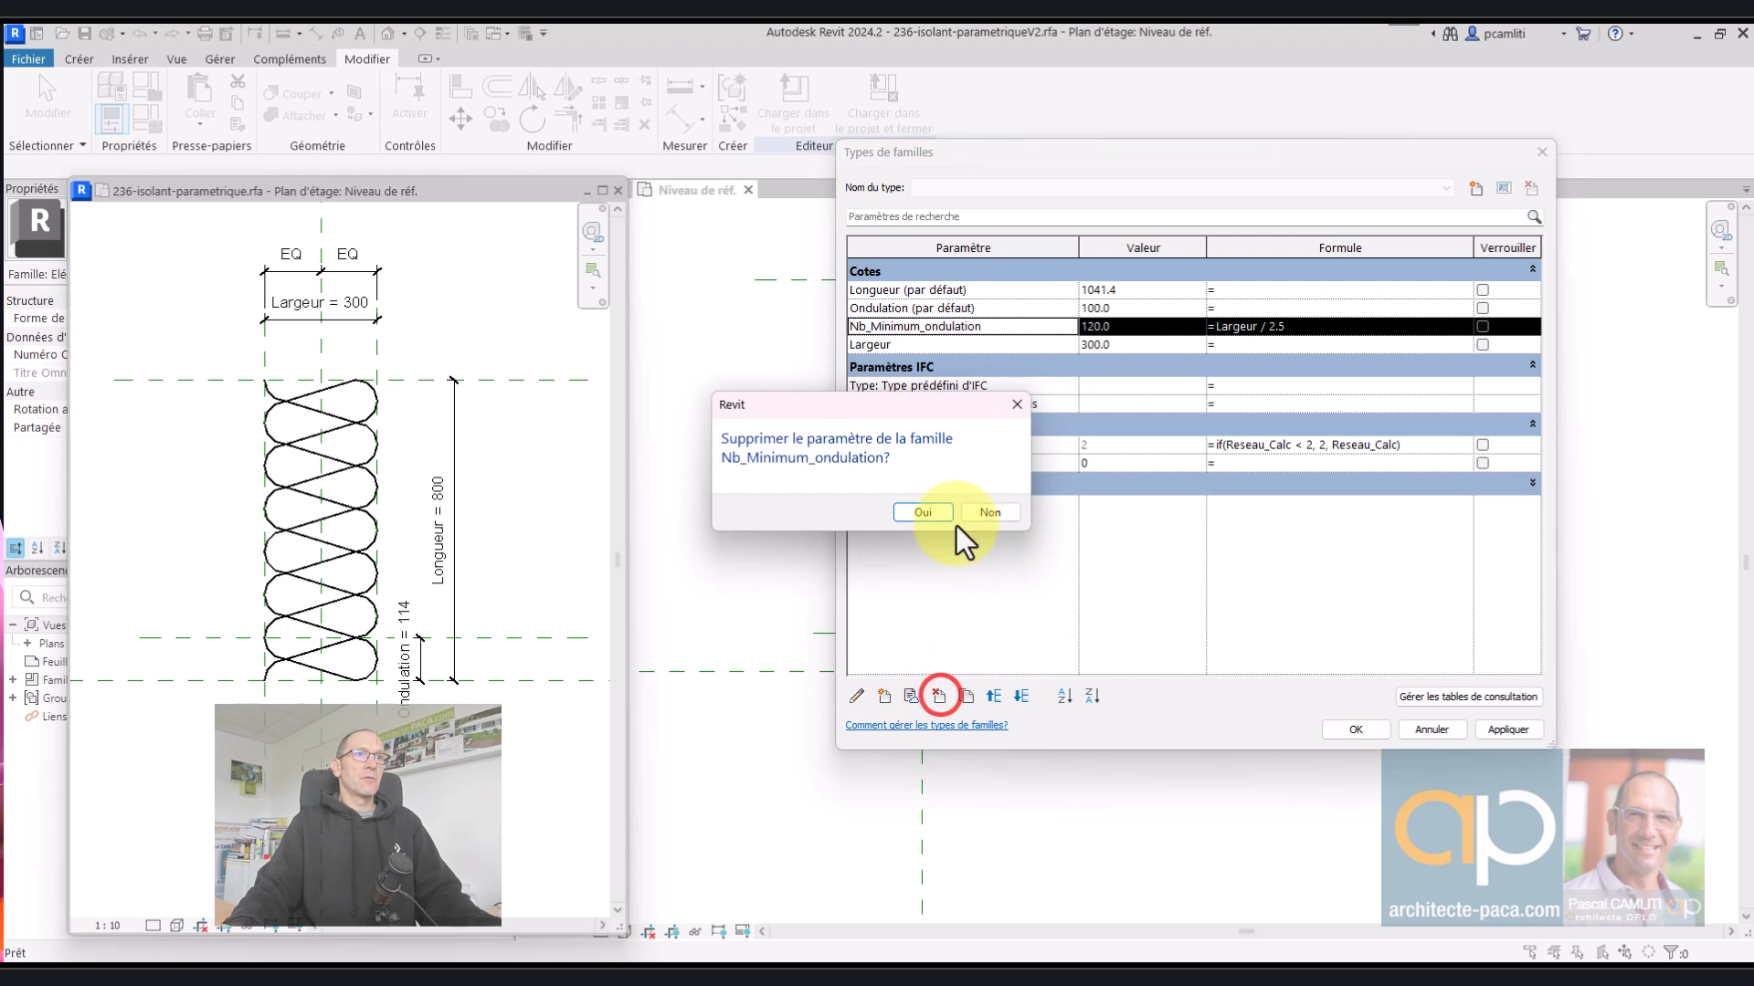
pyautogui.click(939, 513)
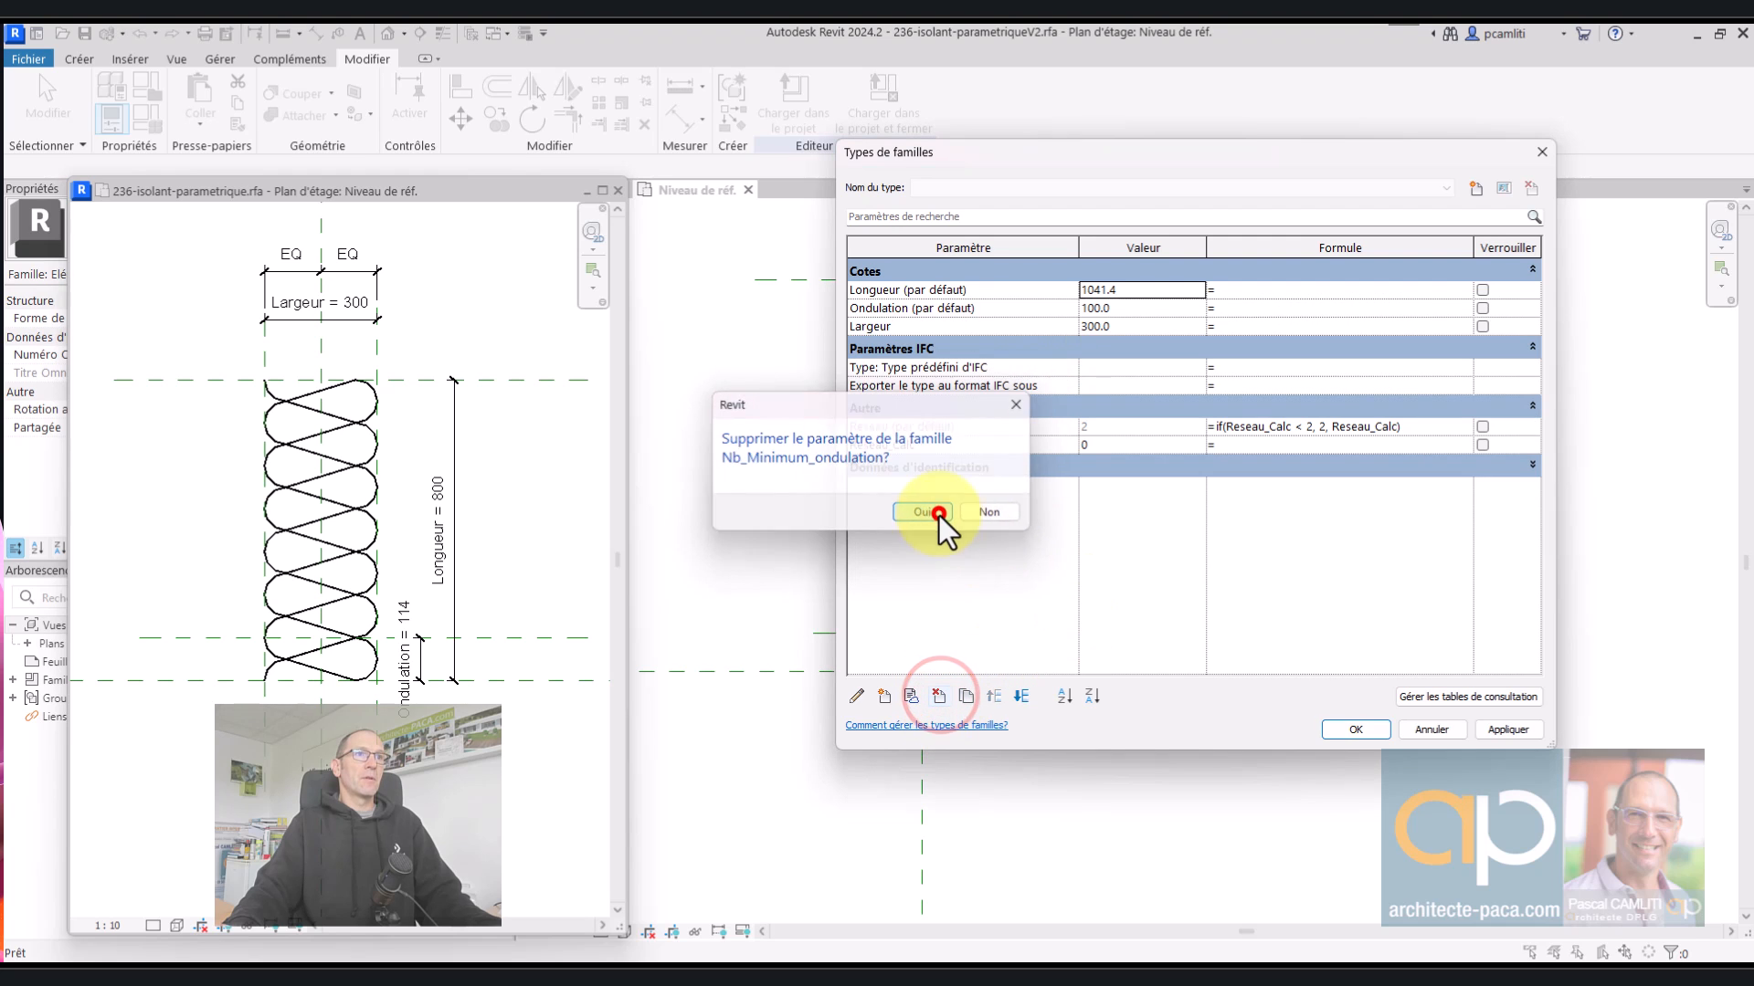
# - Create an instance (Occurrence) family parameter named Nb_Minimum_ondulation, with data type Longueur, grouped under Cotes
pyautogui.click(881, 697)
pyautogui.click(1238, 528)
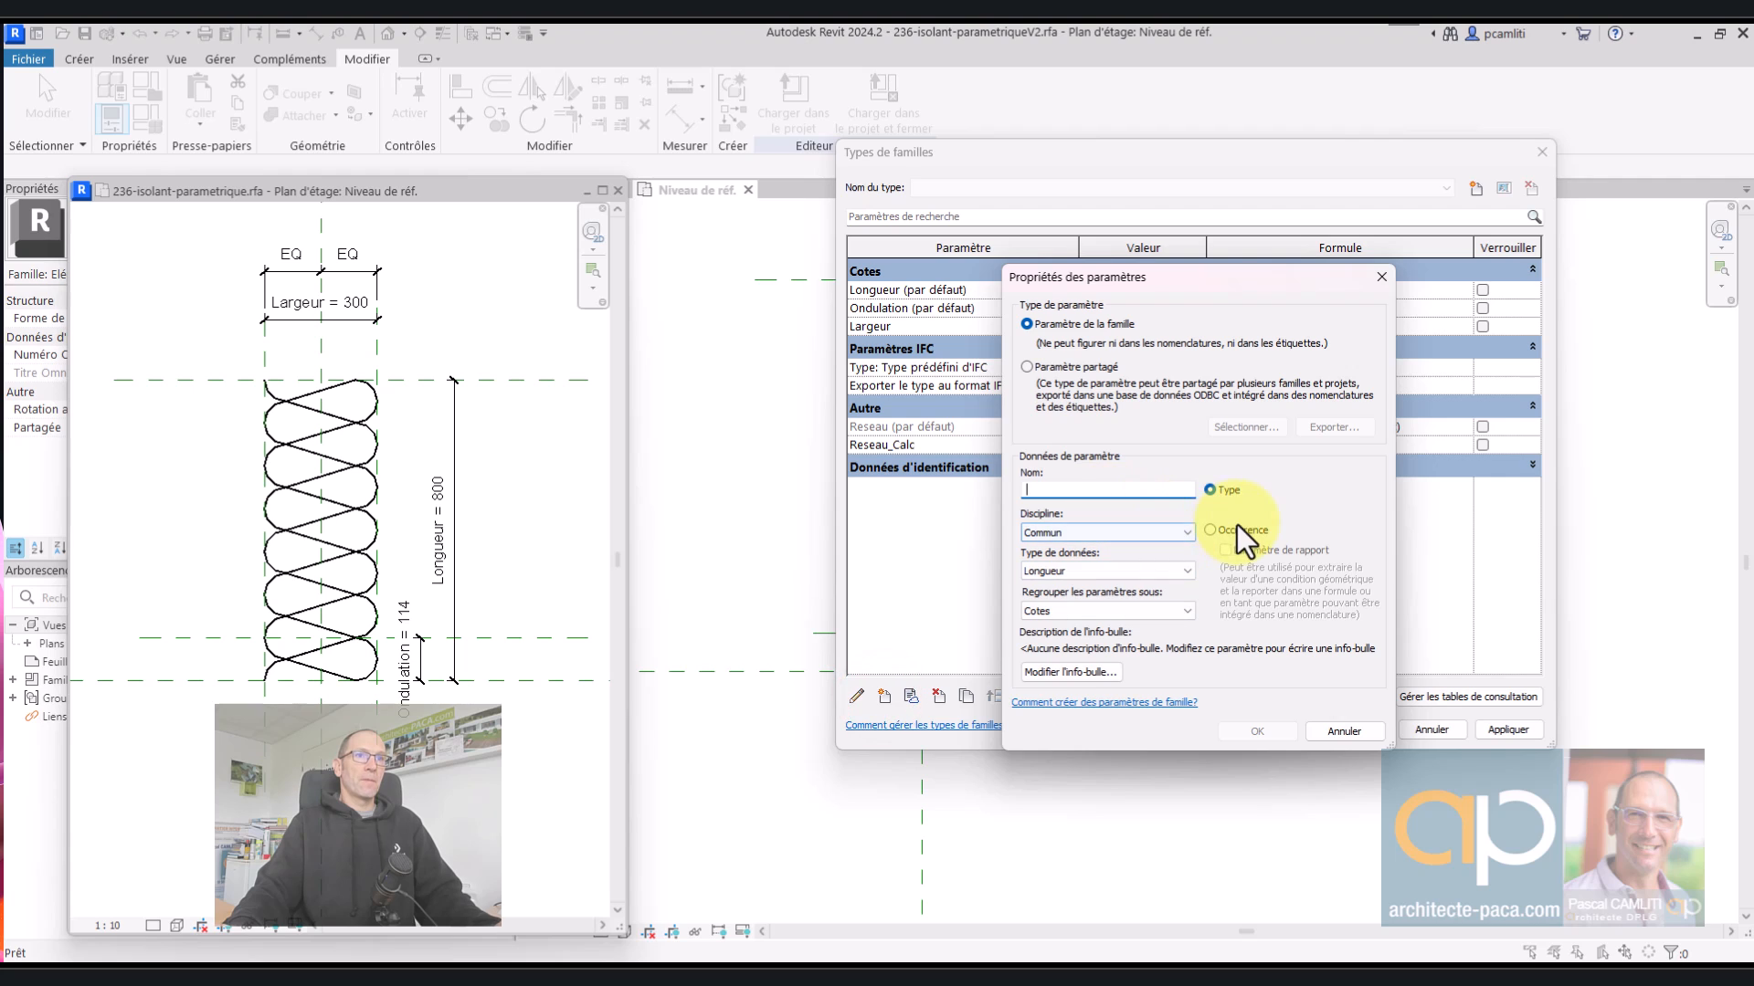
pyautogui.click(1096, 490)
pyautogui.write('Nb_Minimum')
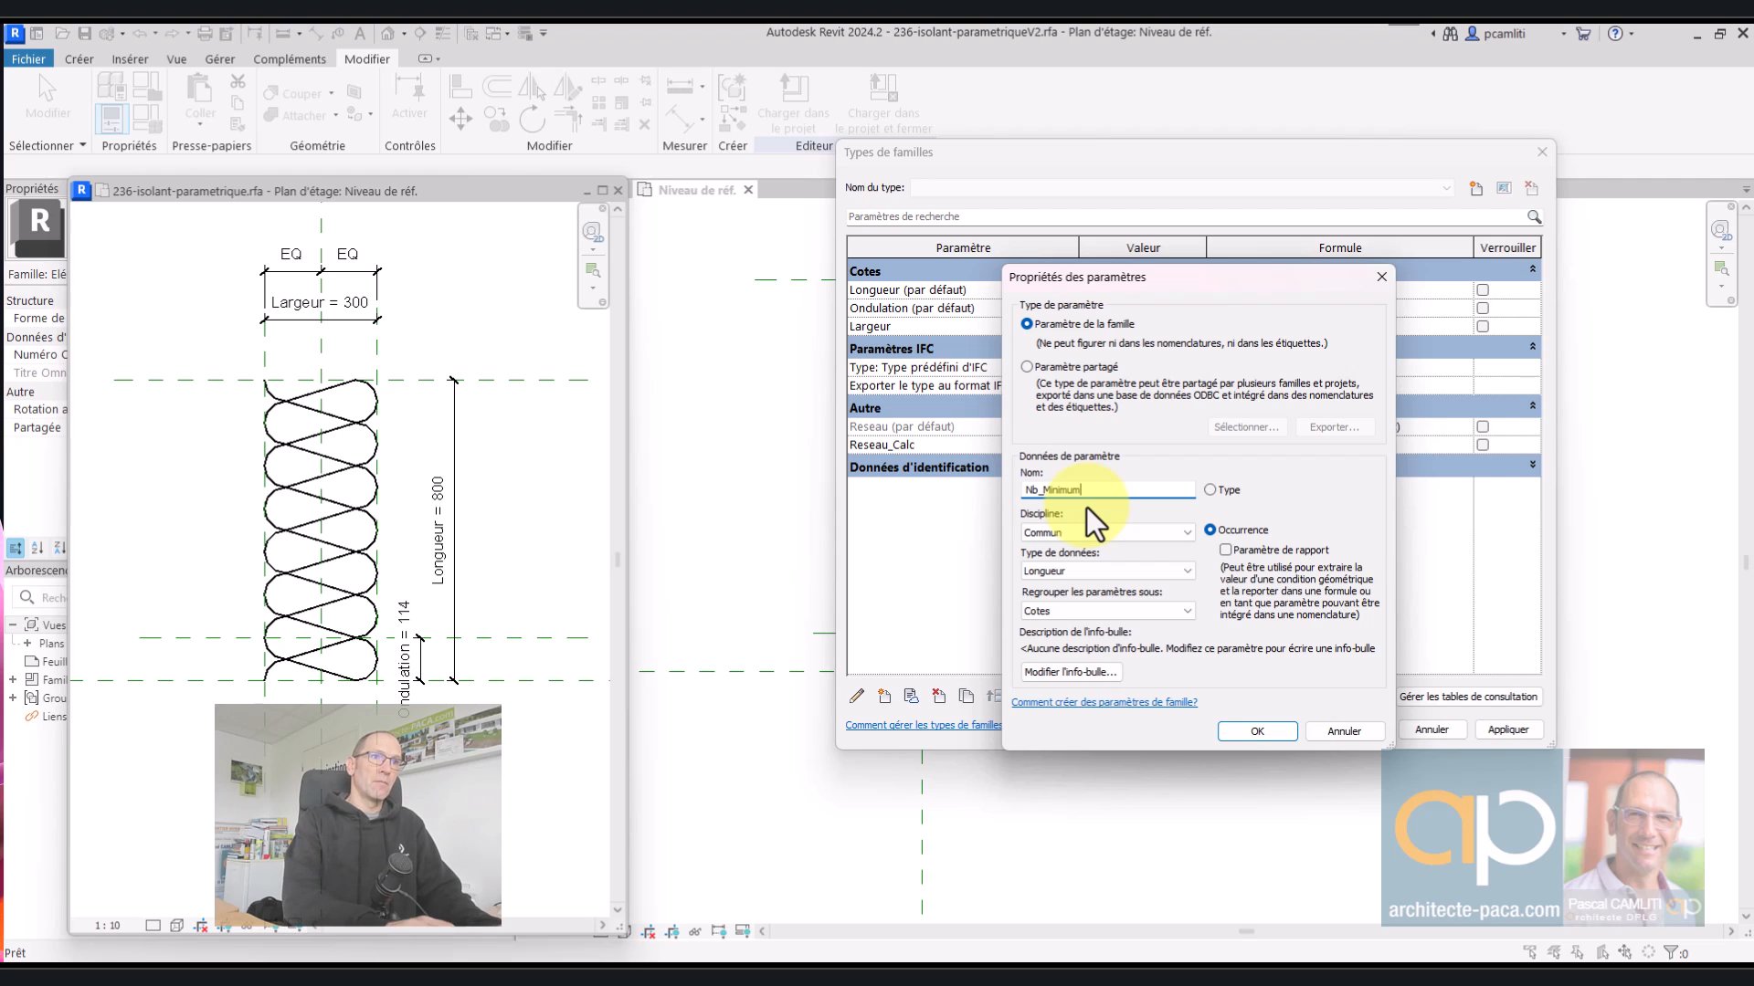
pyautogui.write('_O')
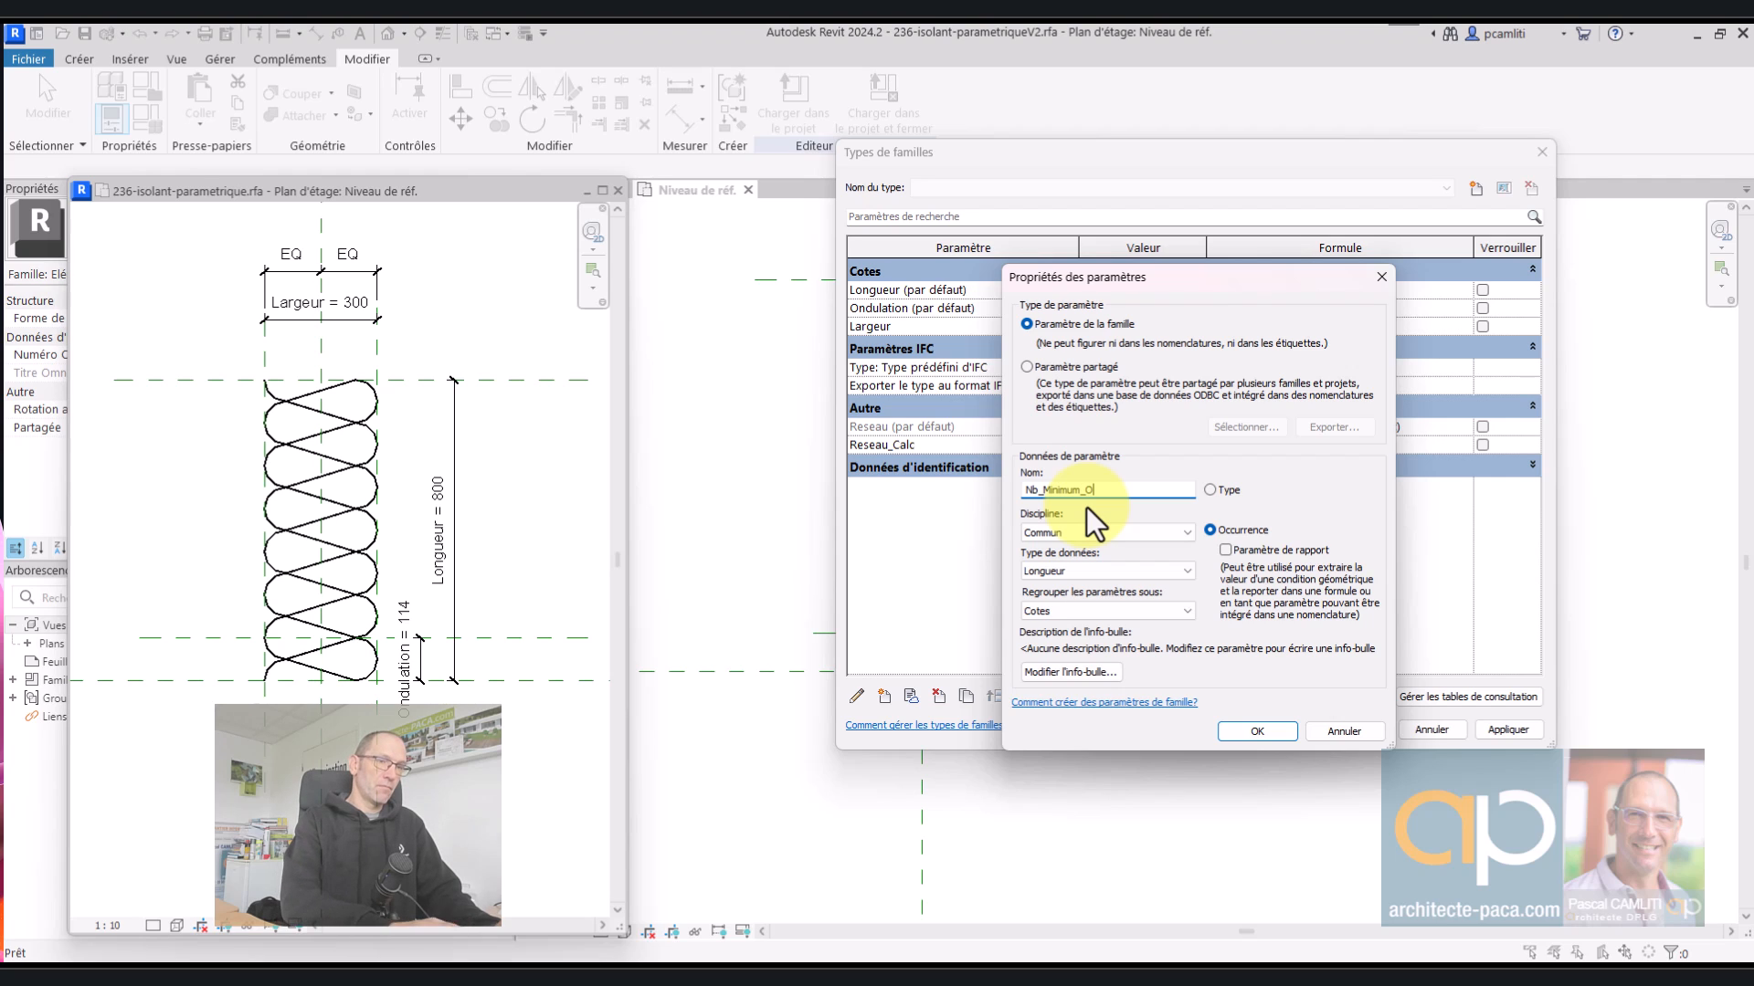
pyautogui.write('nddulation')
pyautogui.click(1229, 731)
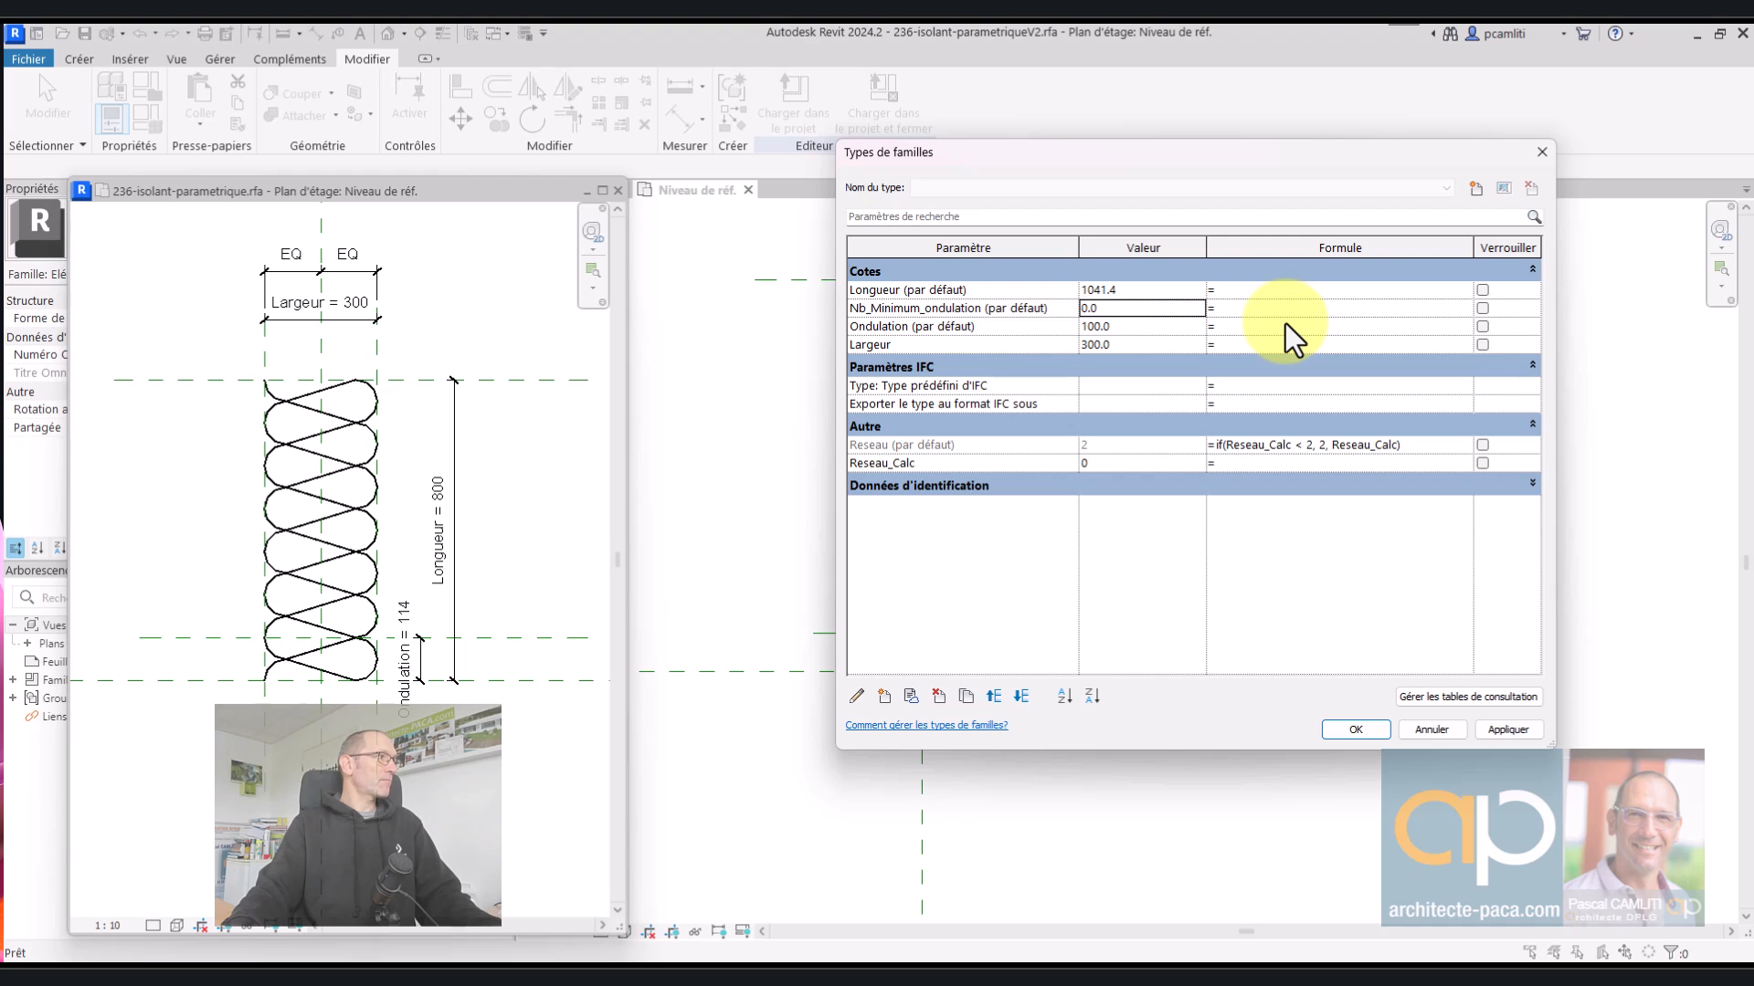
# - Move the Ondulation parameter above Nb_Minimum_ondulation and set its formula to Longueur/Reseau
pyautogui.click(1032, 325)
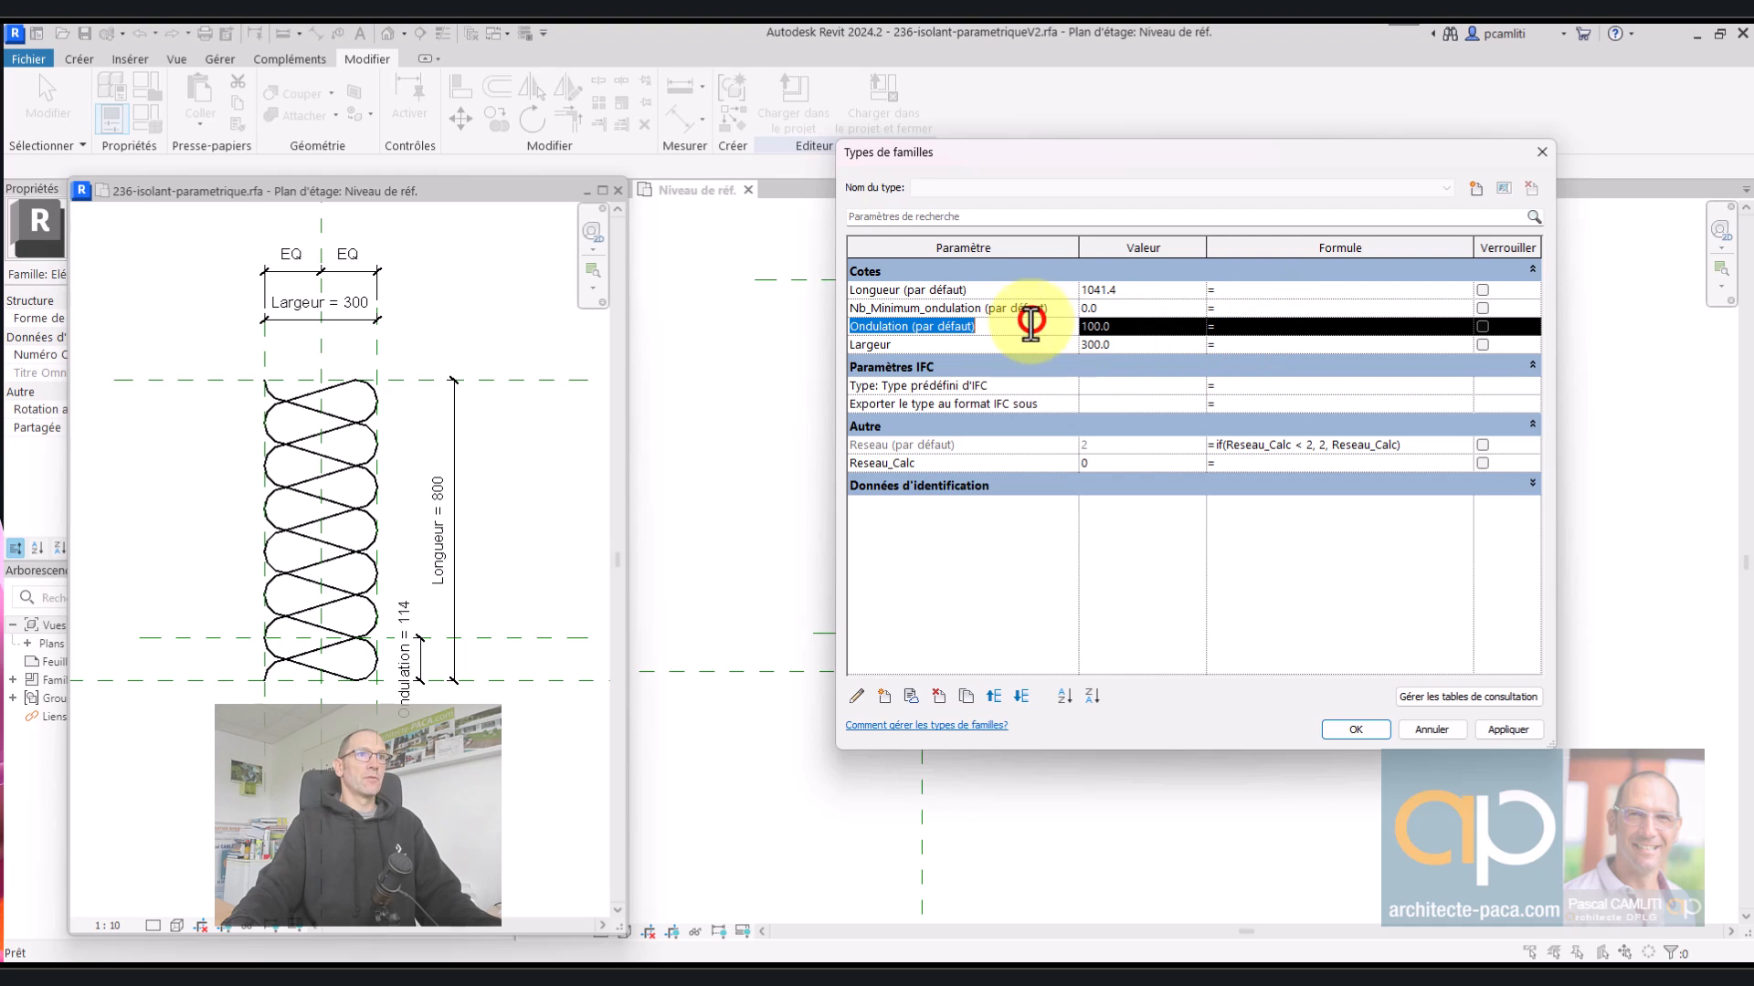
pyautogui.click(993, 696)
pyautogui.click(1240, 308)
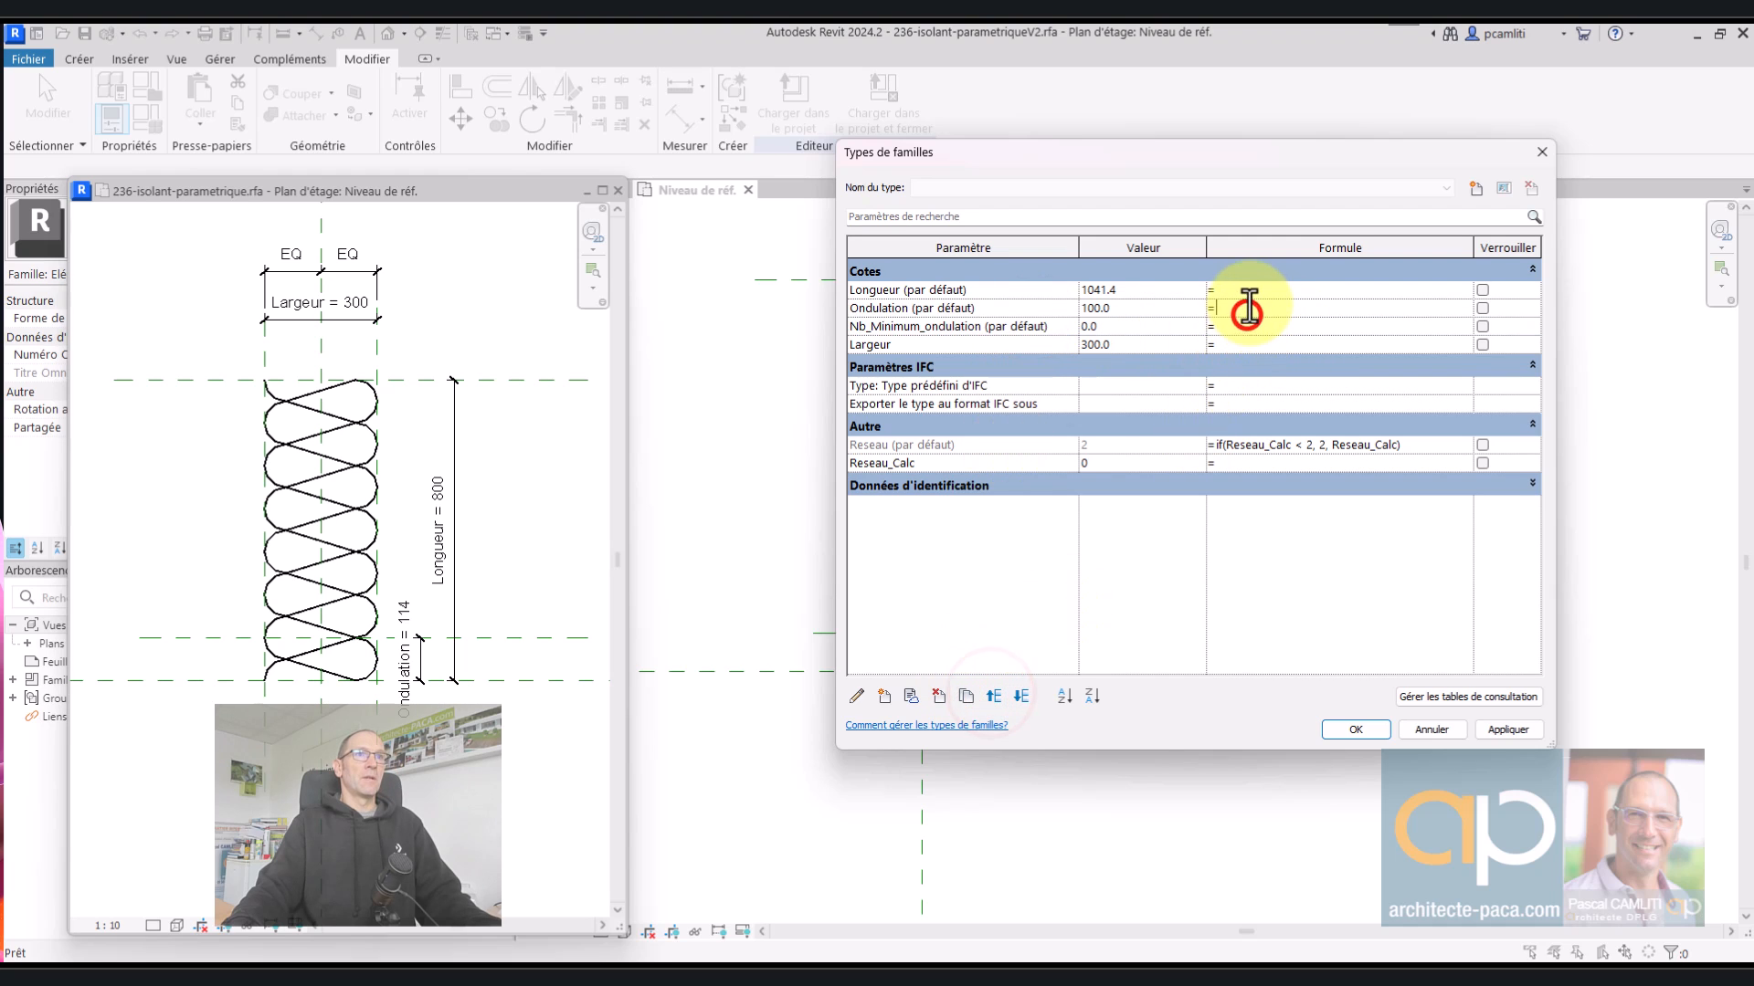
pyautogui.write('LOn')
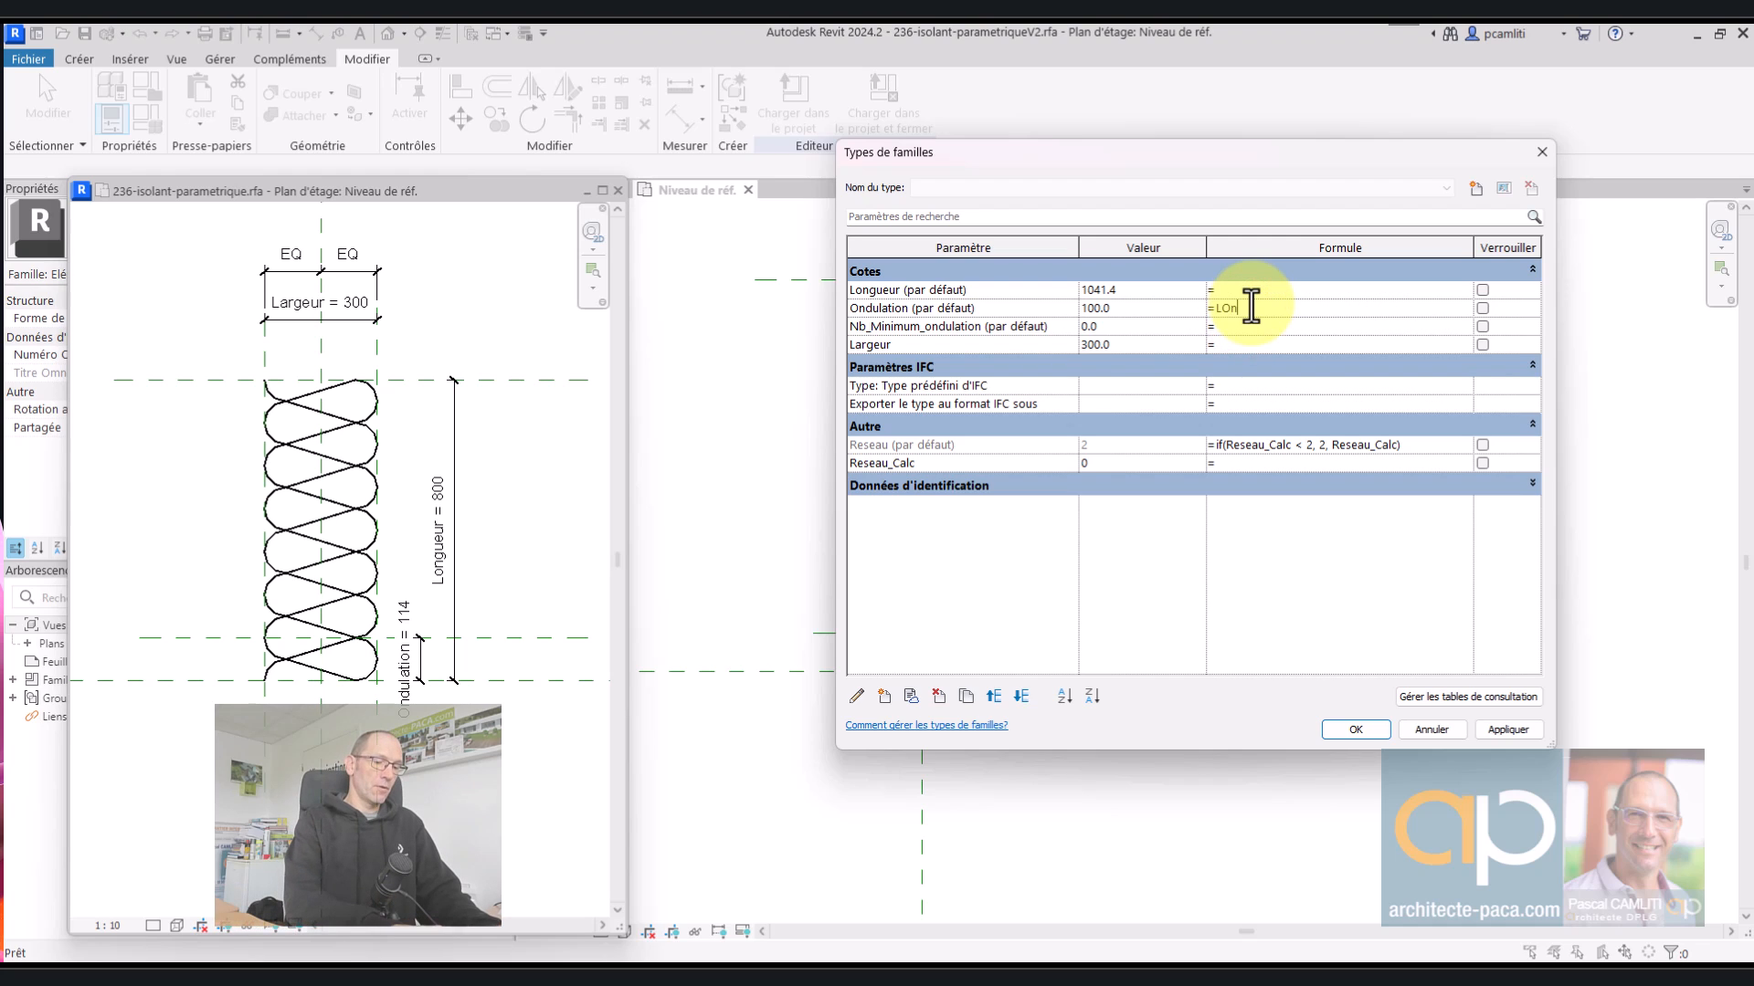
pyautogui.write('gu')
pyautogui.press('BackSpace')
pyautogui.press('BackSpace')
pyautogui.press('BackSpace')
pyautogui.write('ongueu')
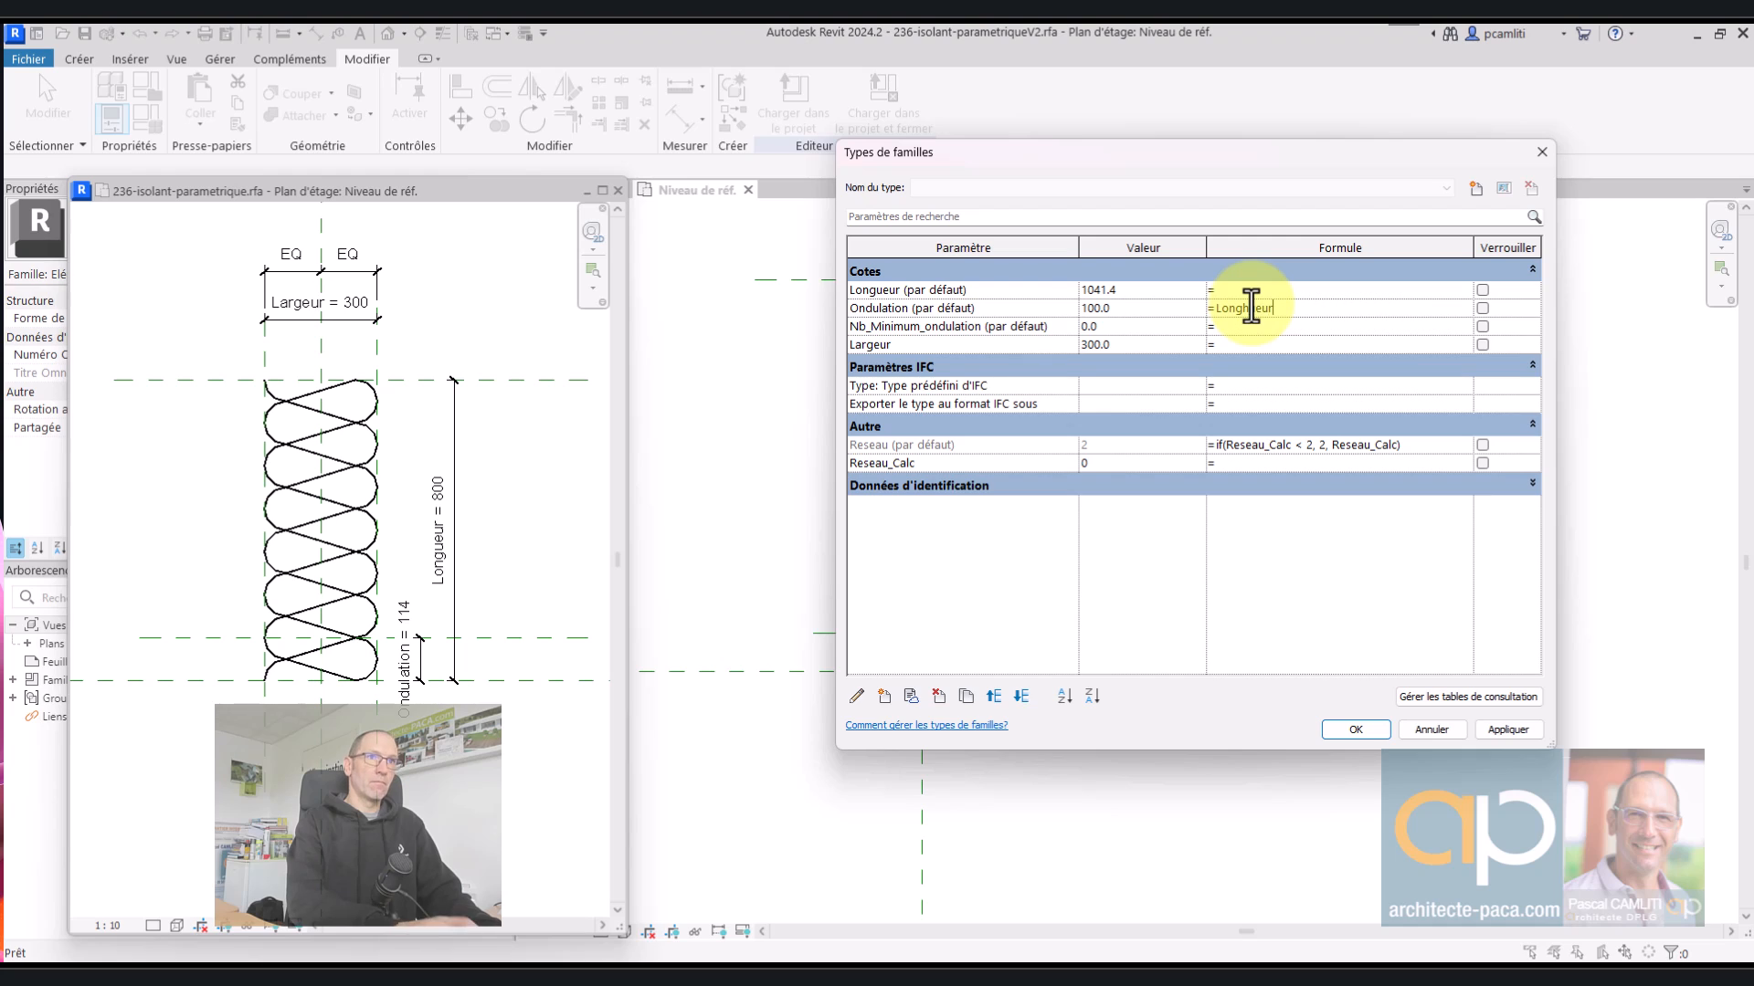
pyautogui.write('r/REse')
pyautogui.press('BackSpace')
pyautogui.press('BackSpace')
pyautogui.press('BackSpace')
pyautogui.write('eseau')
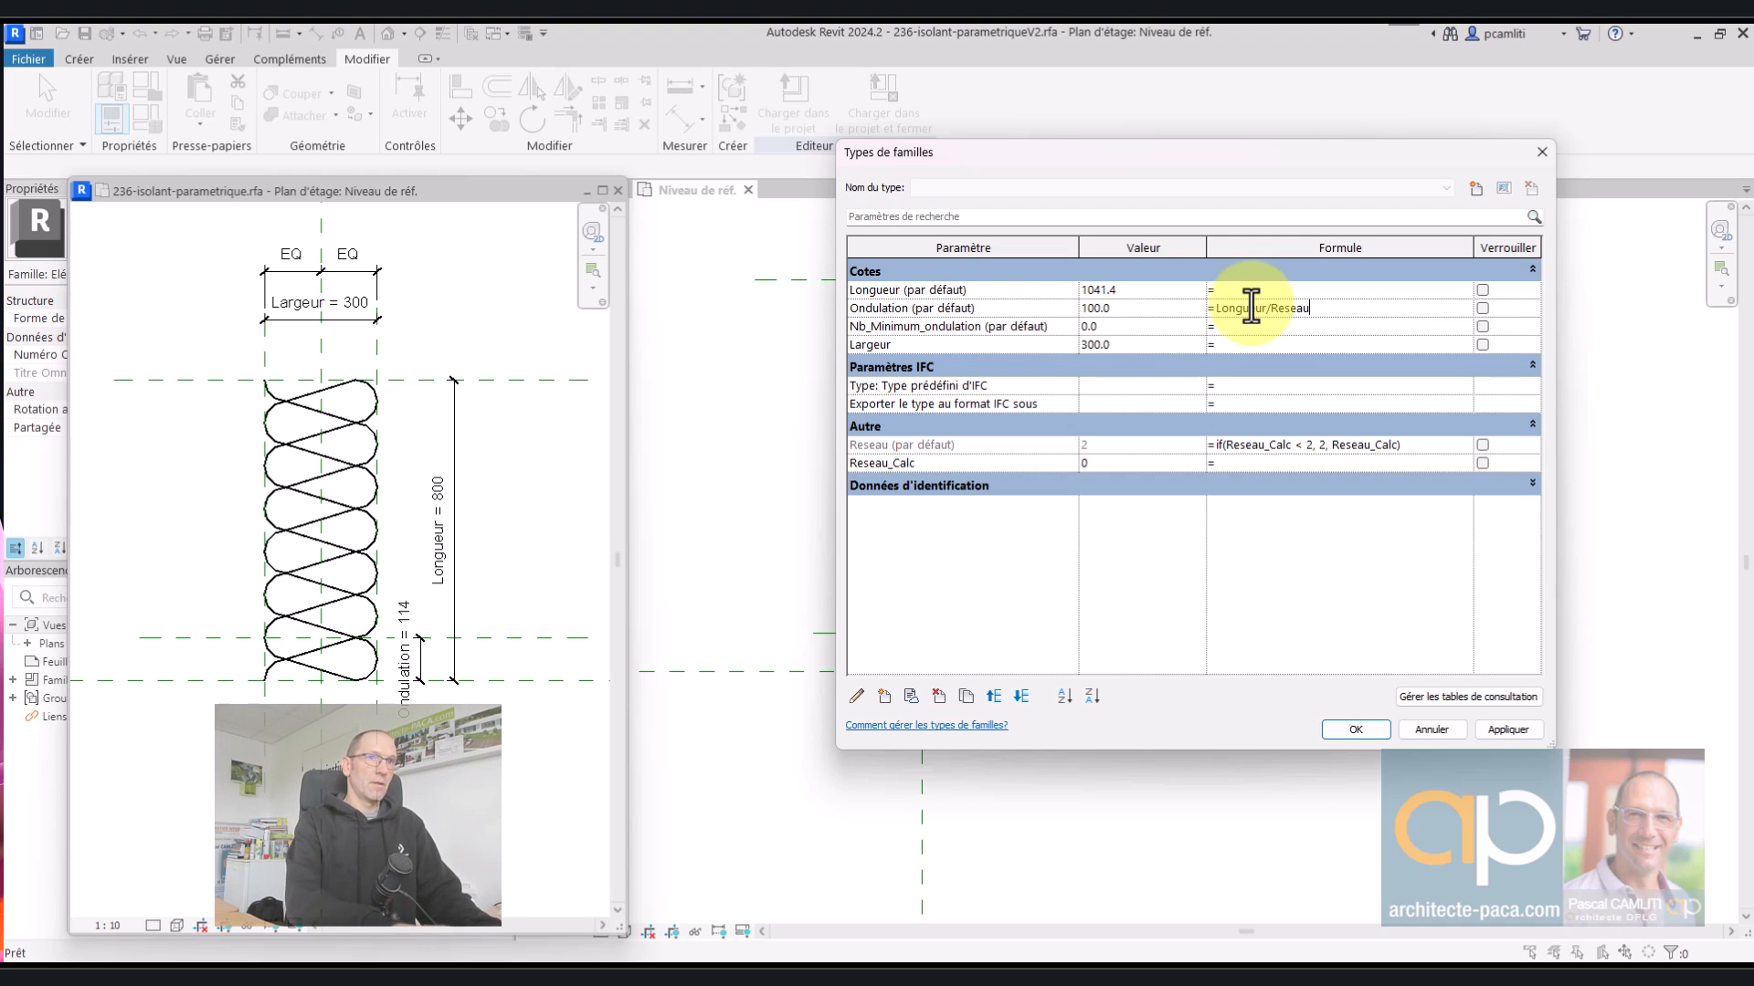
# - Set the formula of the new Nb_Minimum_ondulation instance parameter to Largeur / 2
pyautogui.click(1247, 327)
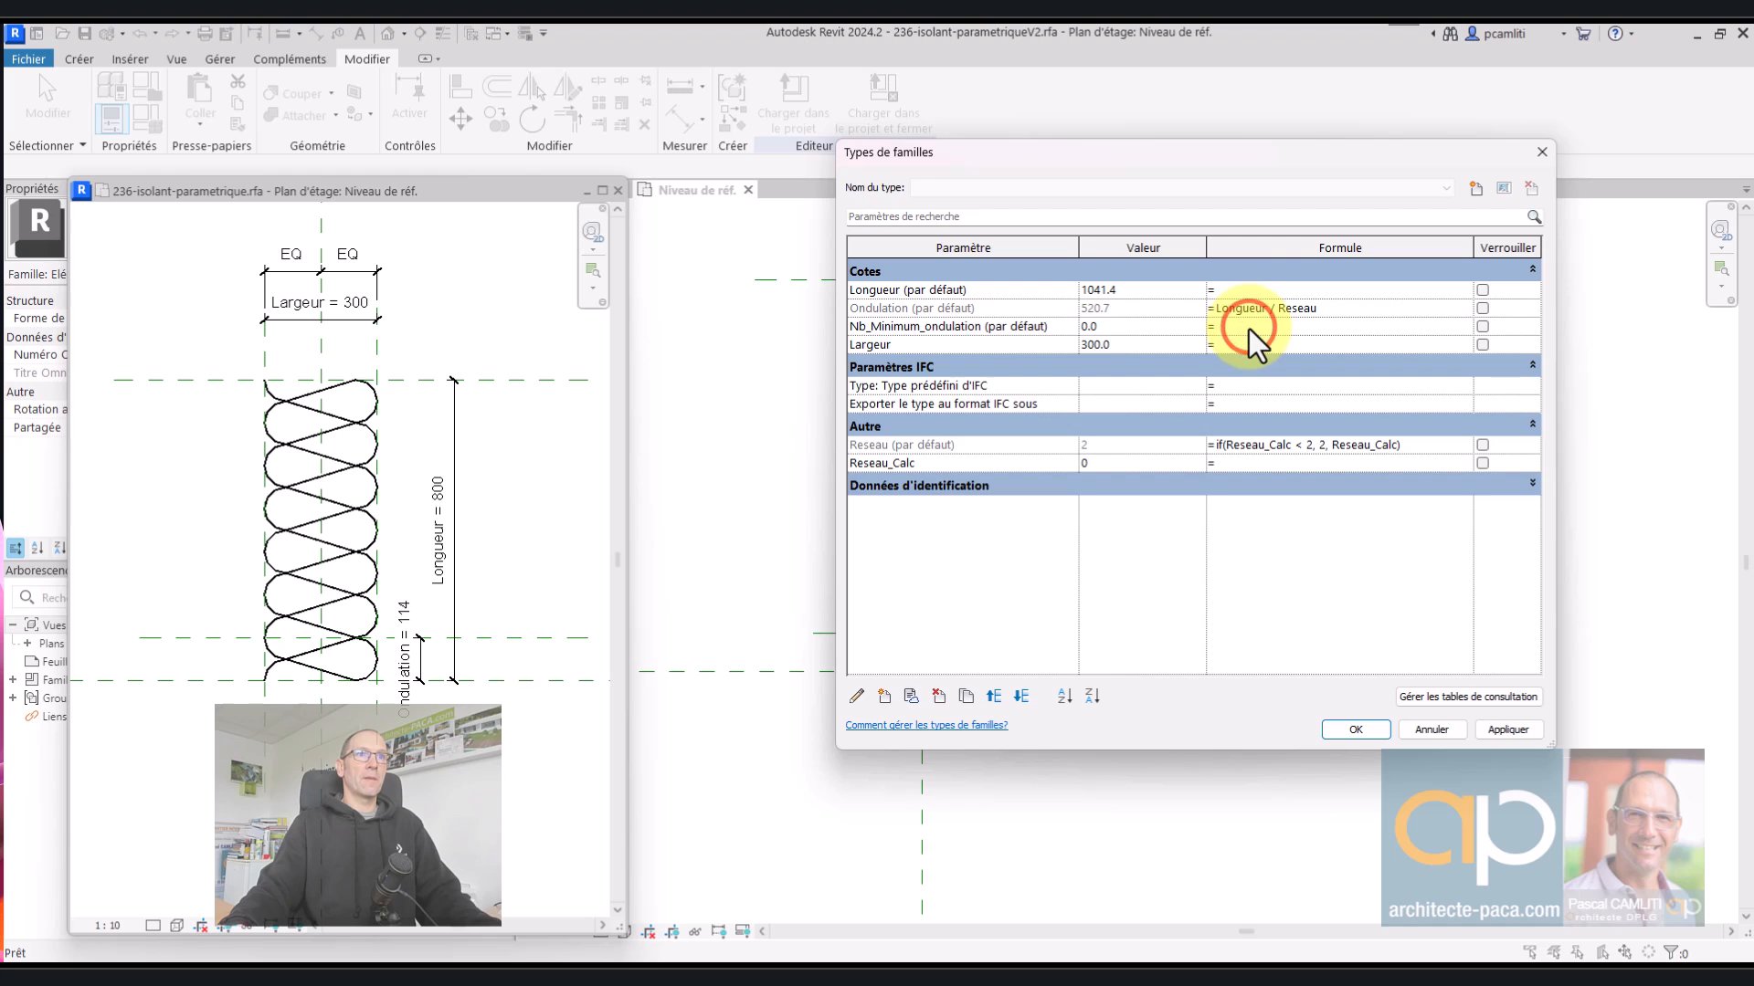
pyautogui.write('Large')
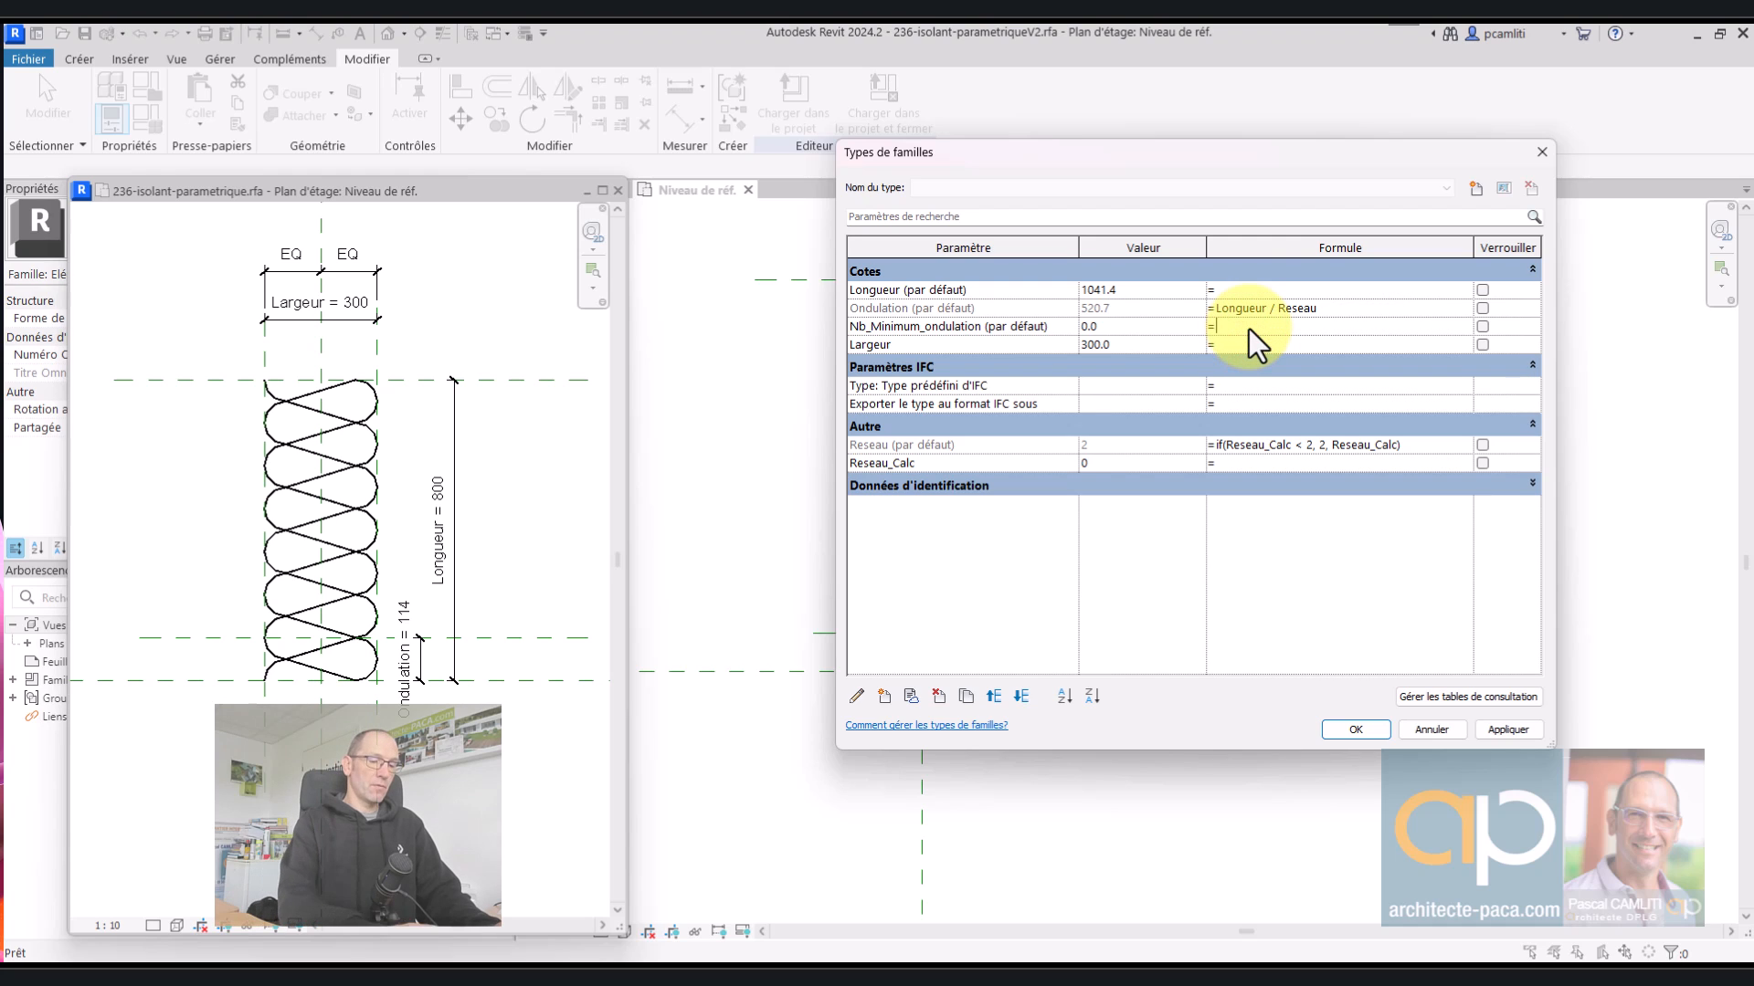
pyautogui.write('ur ')
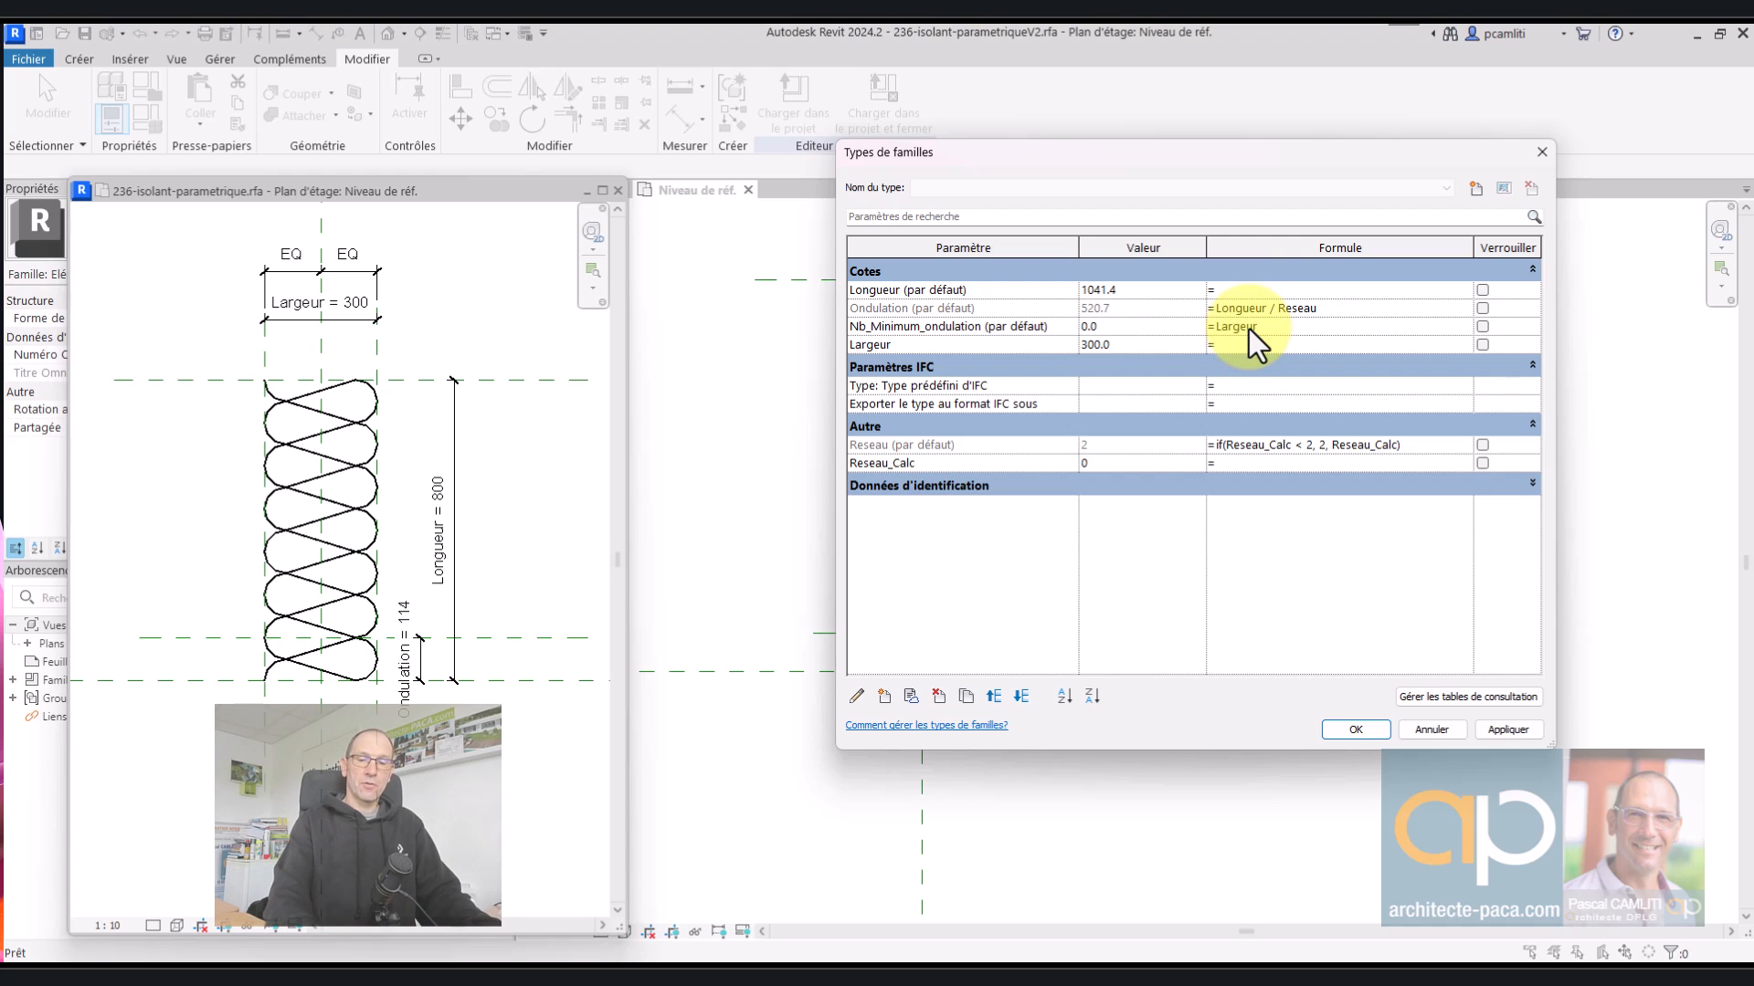
pyautogui.write('/ 2')
pyautogui.press('Tab')
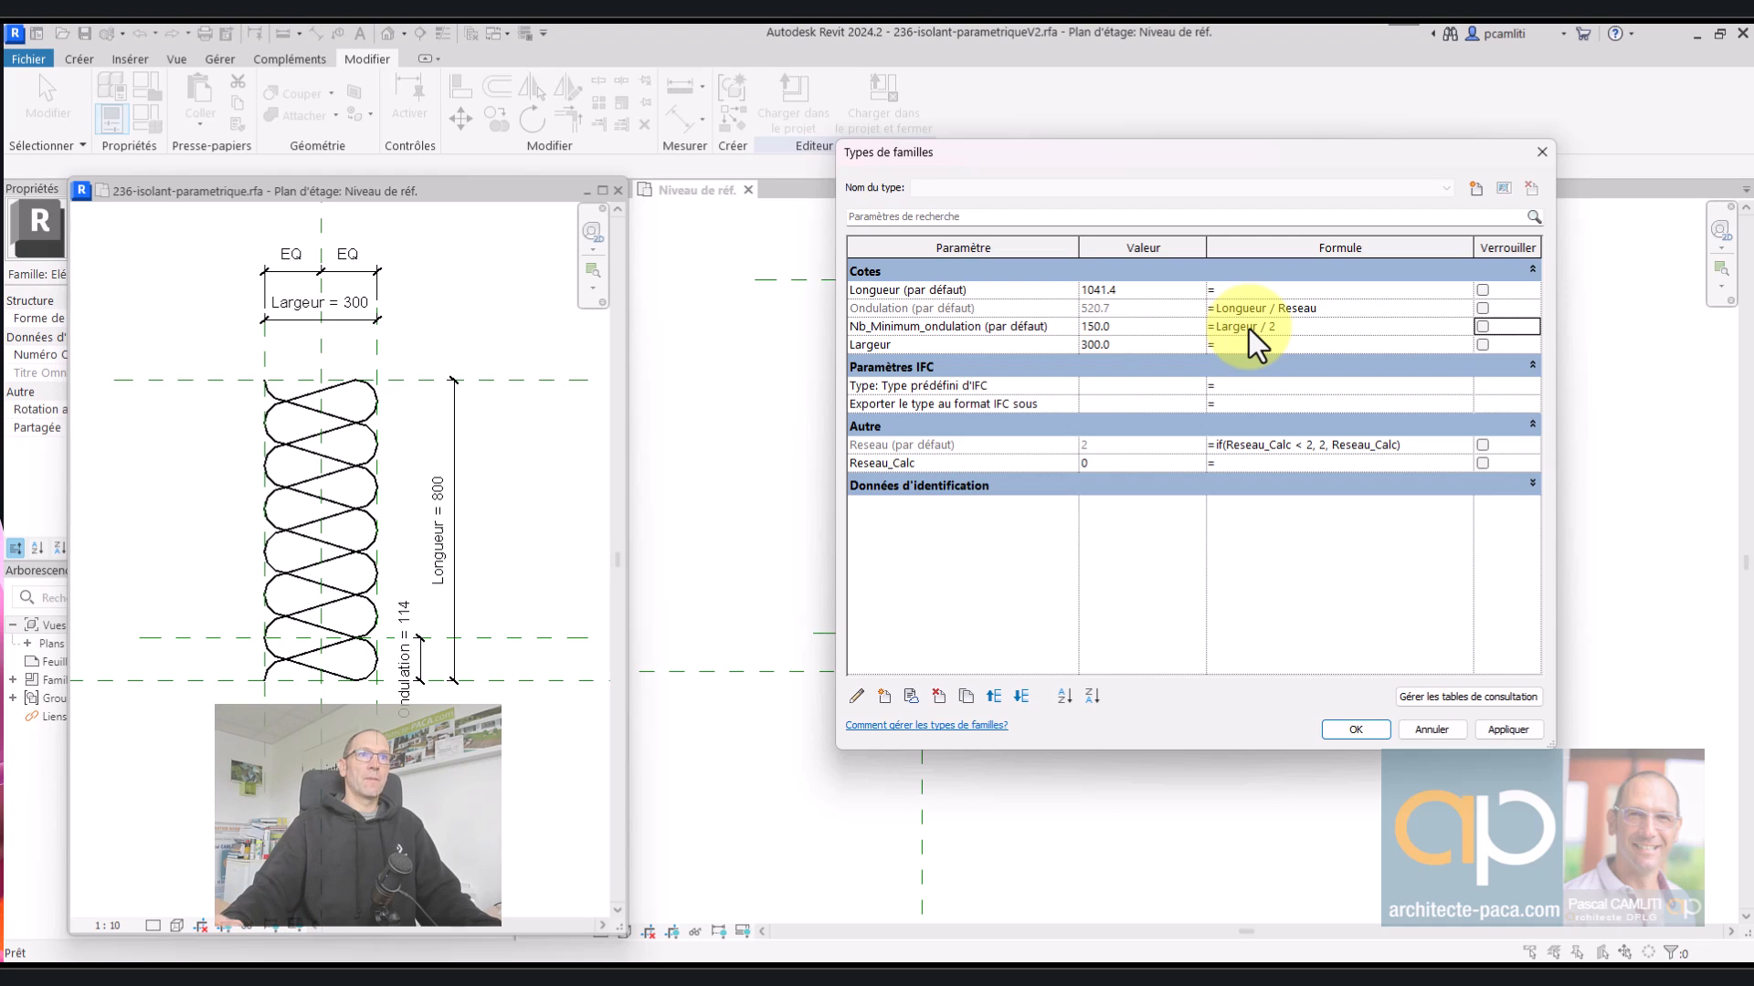
# - Set the formula of the Reseau_Calc parameter to roundup(Longueur/Nb_Minimum_ondulation) and apply it
pyautogui.click(1259, 467)
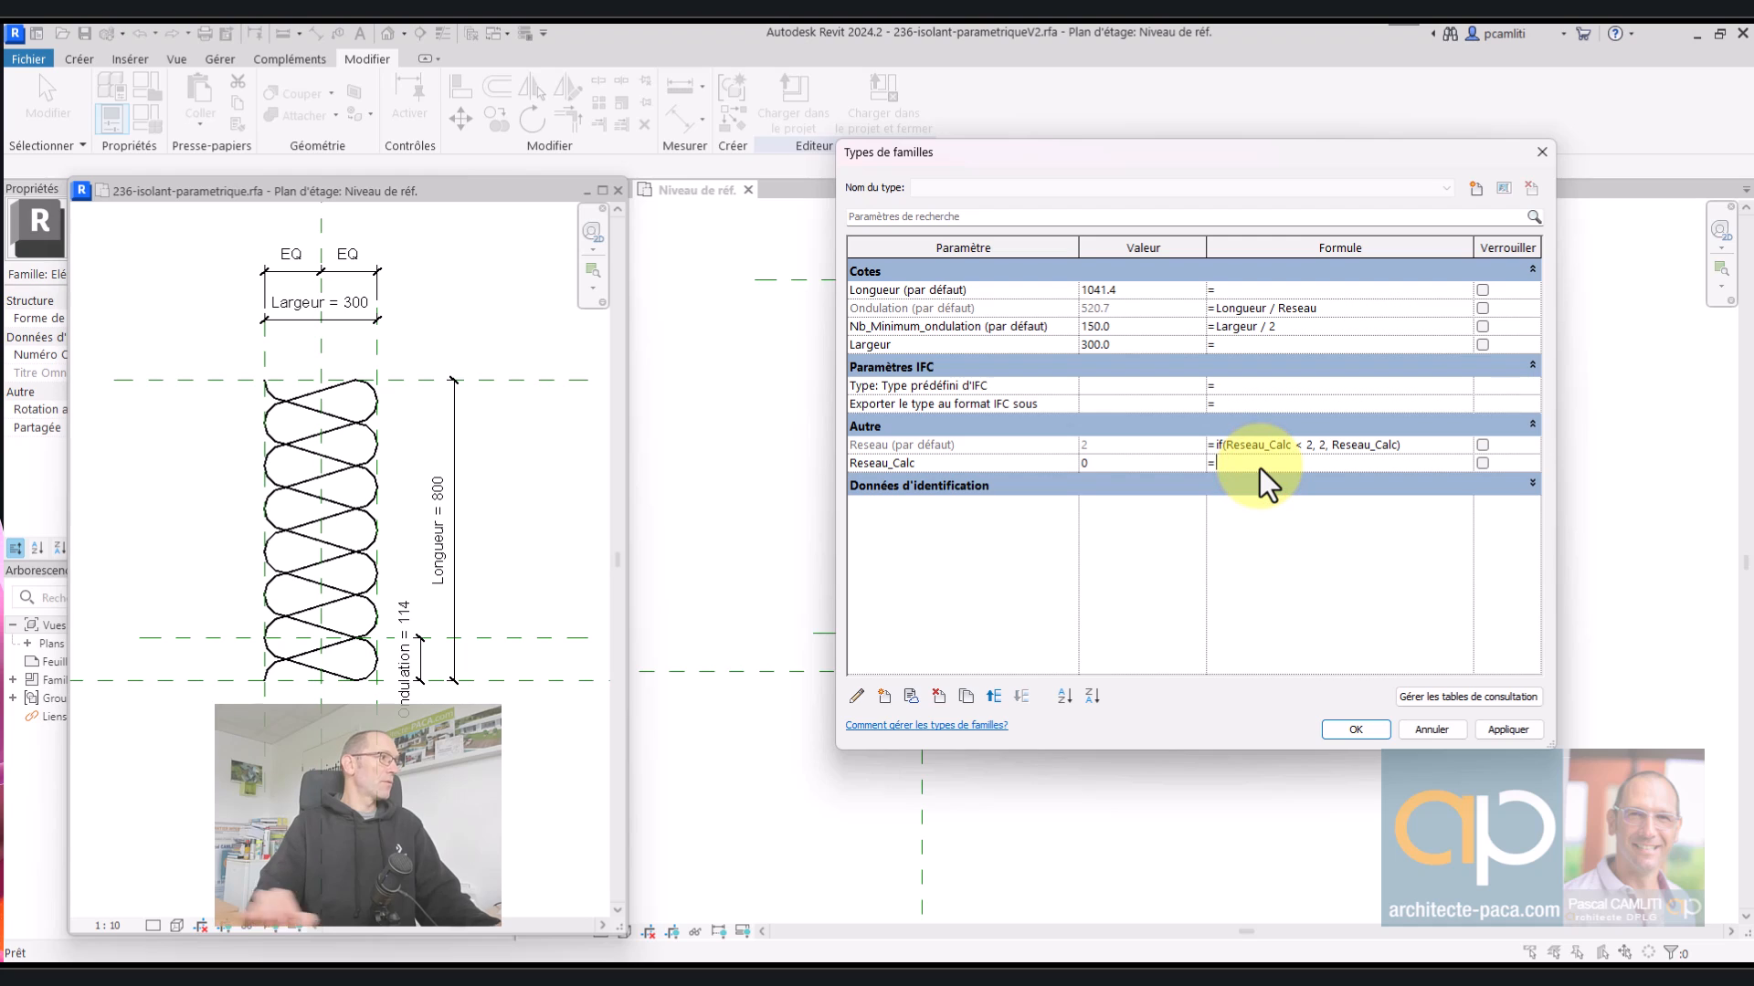
pyautogui.write('round')
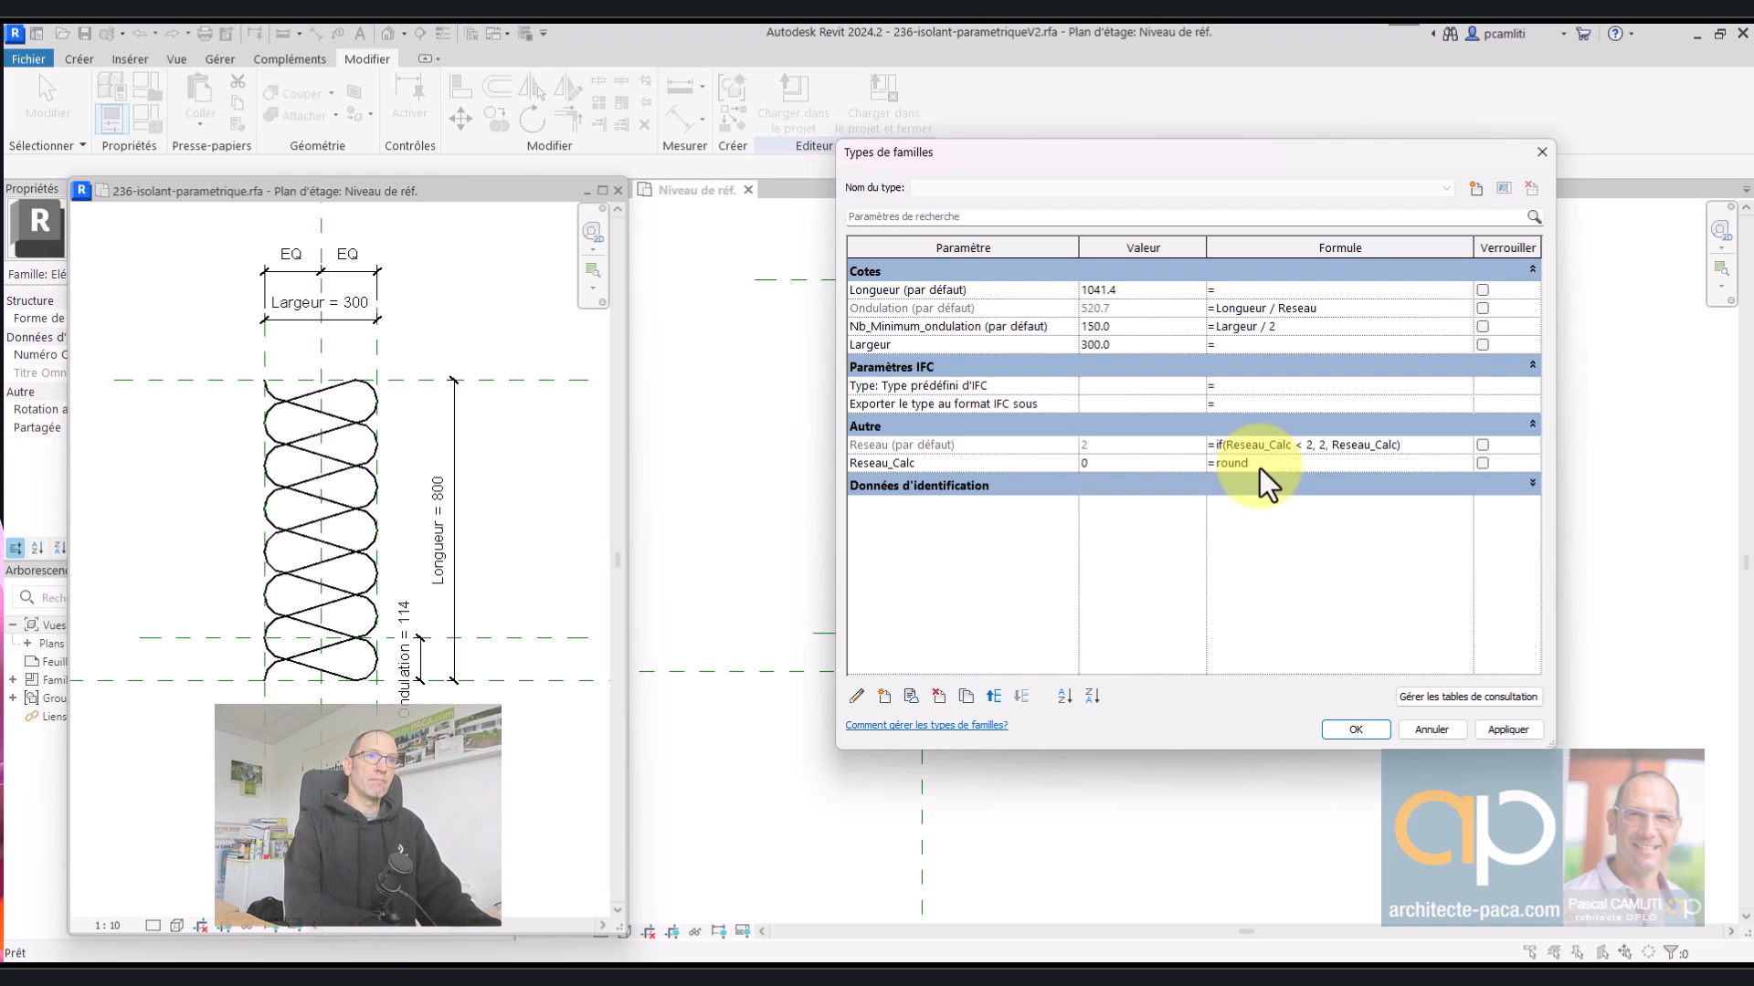
pyautogui.write('up(')
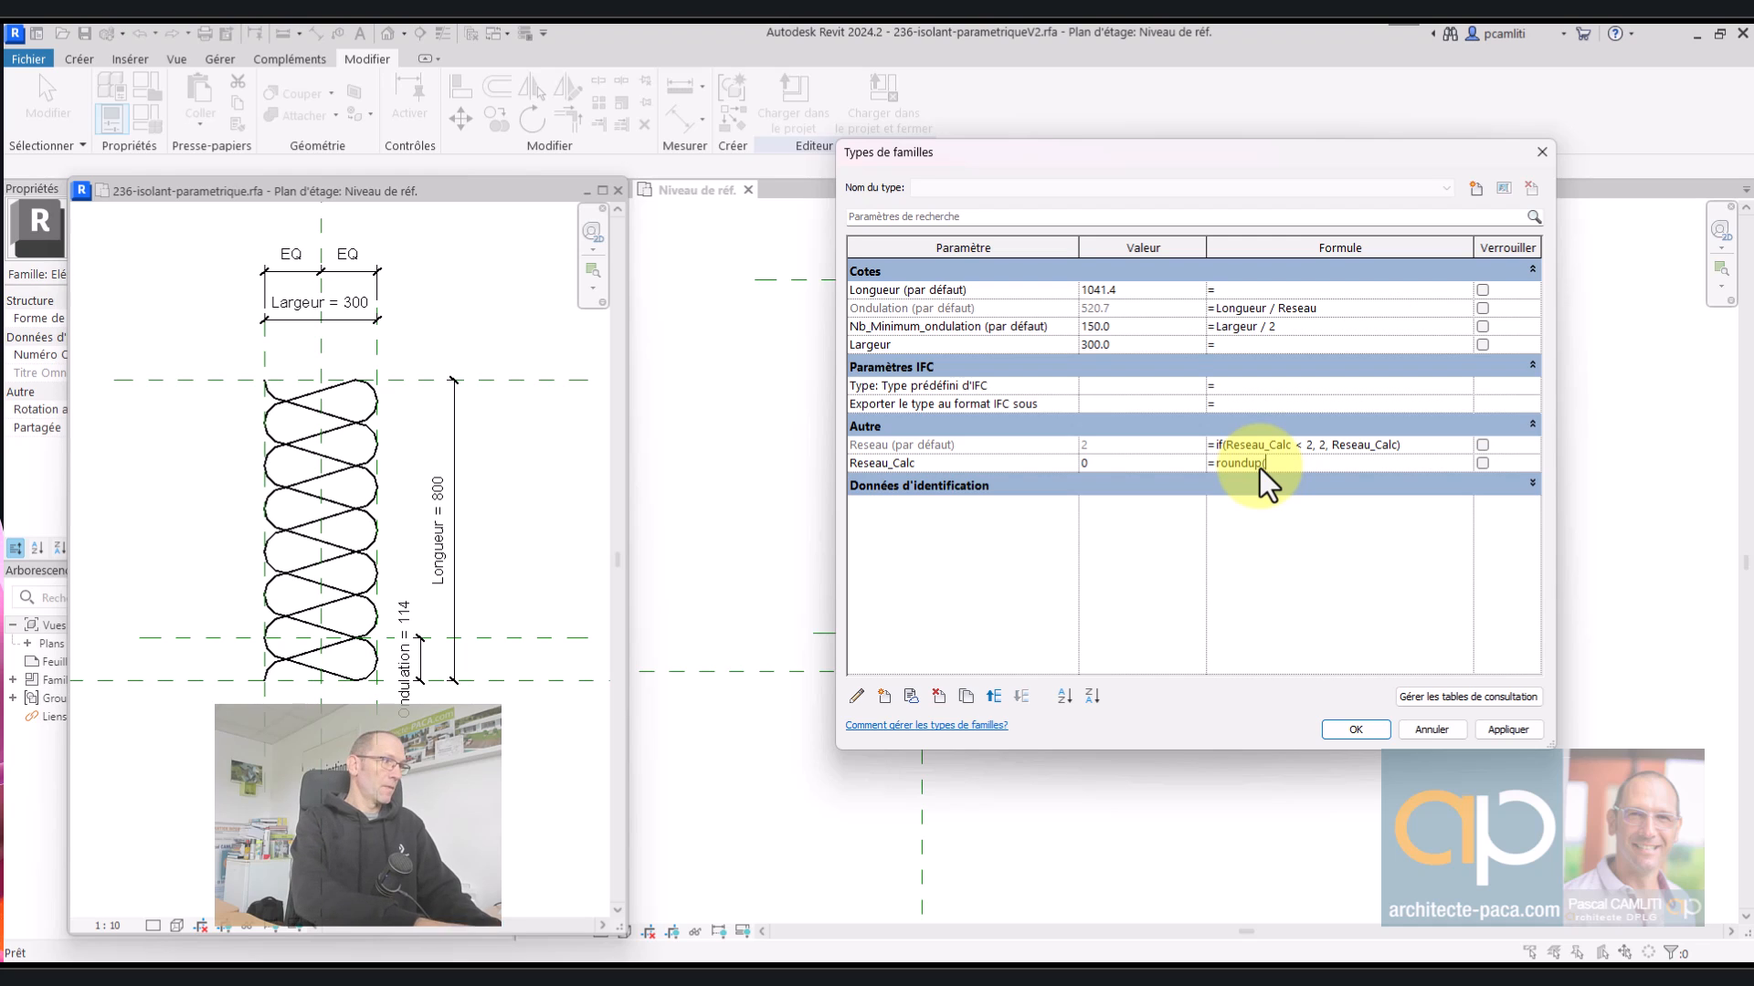
pyautogui.write('Longueur ')
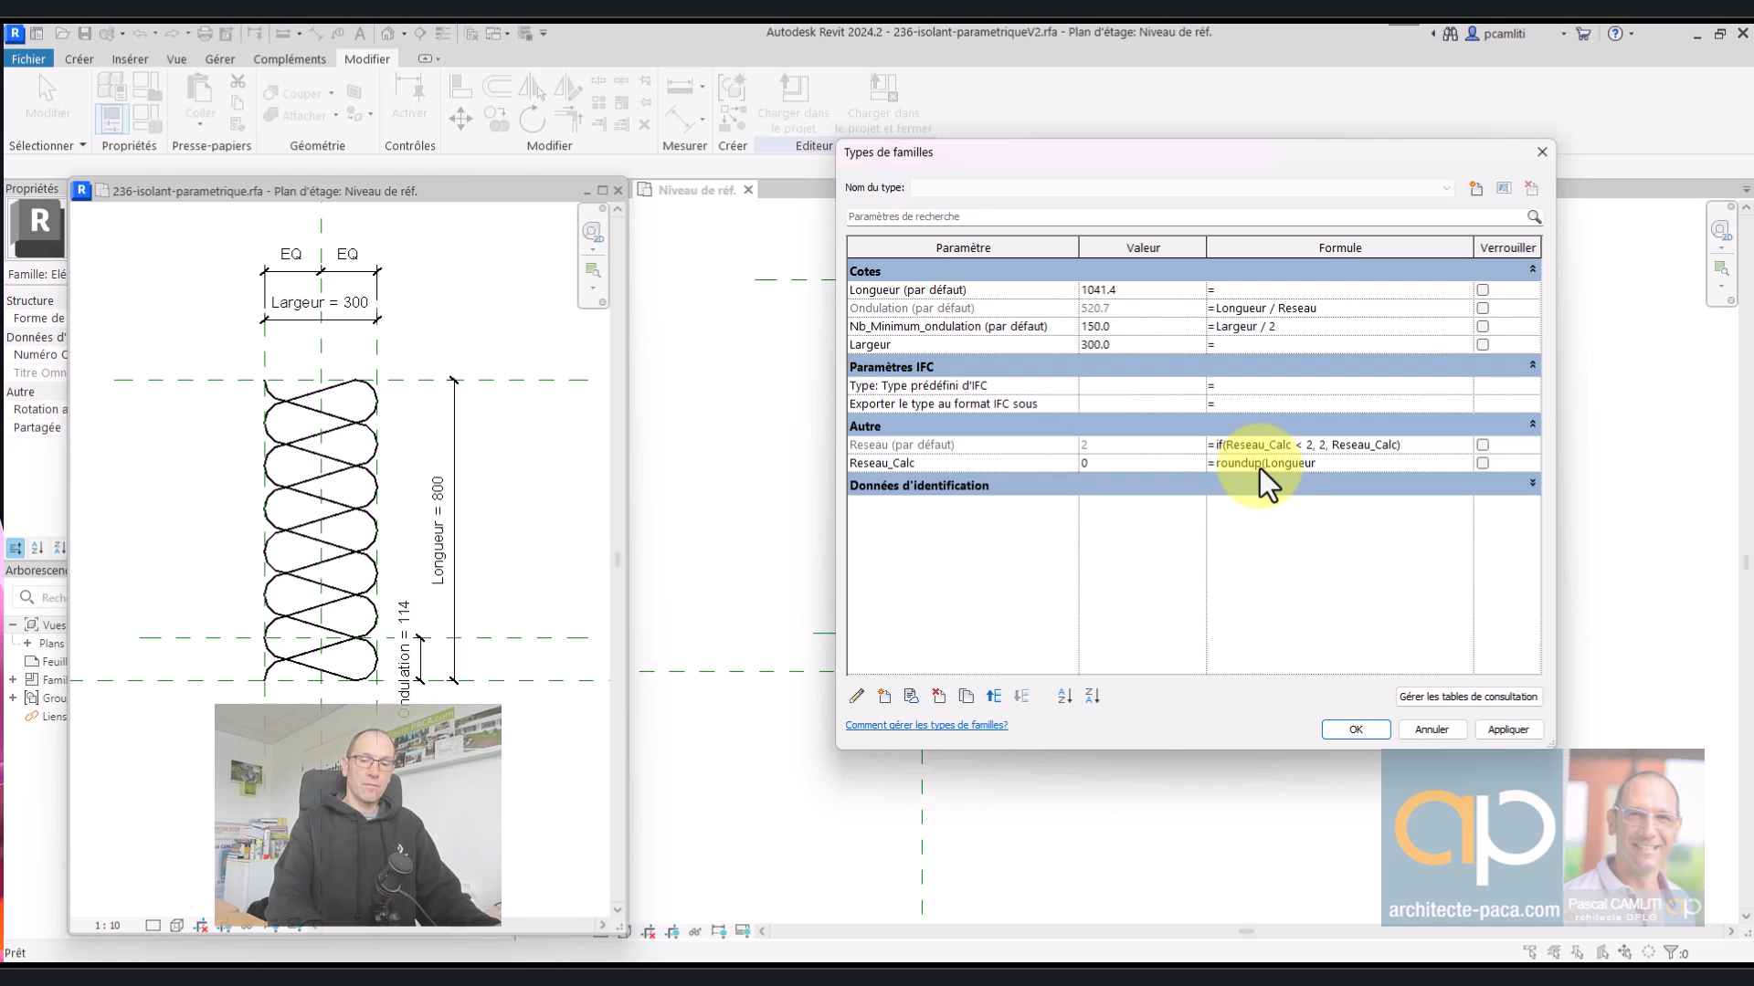
pyautogui.write('/ Nb')
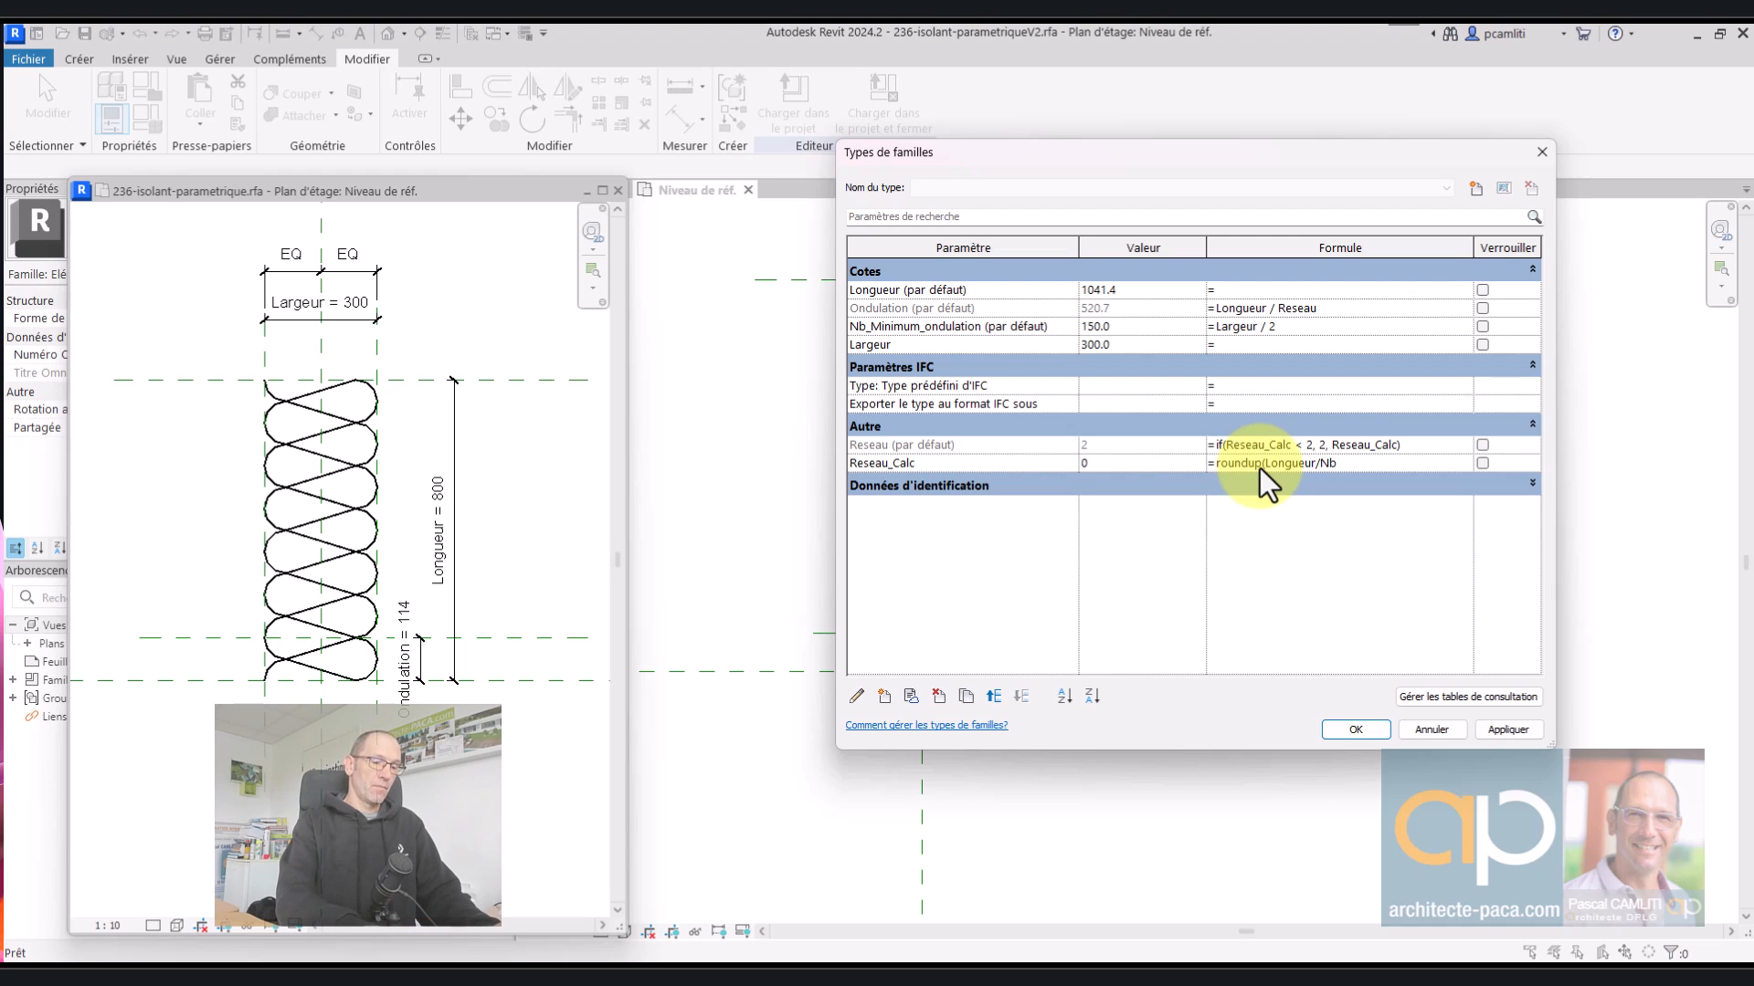
pyautogui.write('_Minimum_')
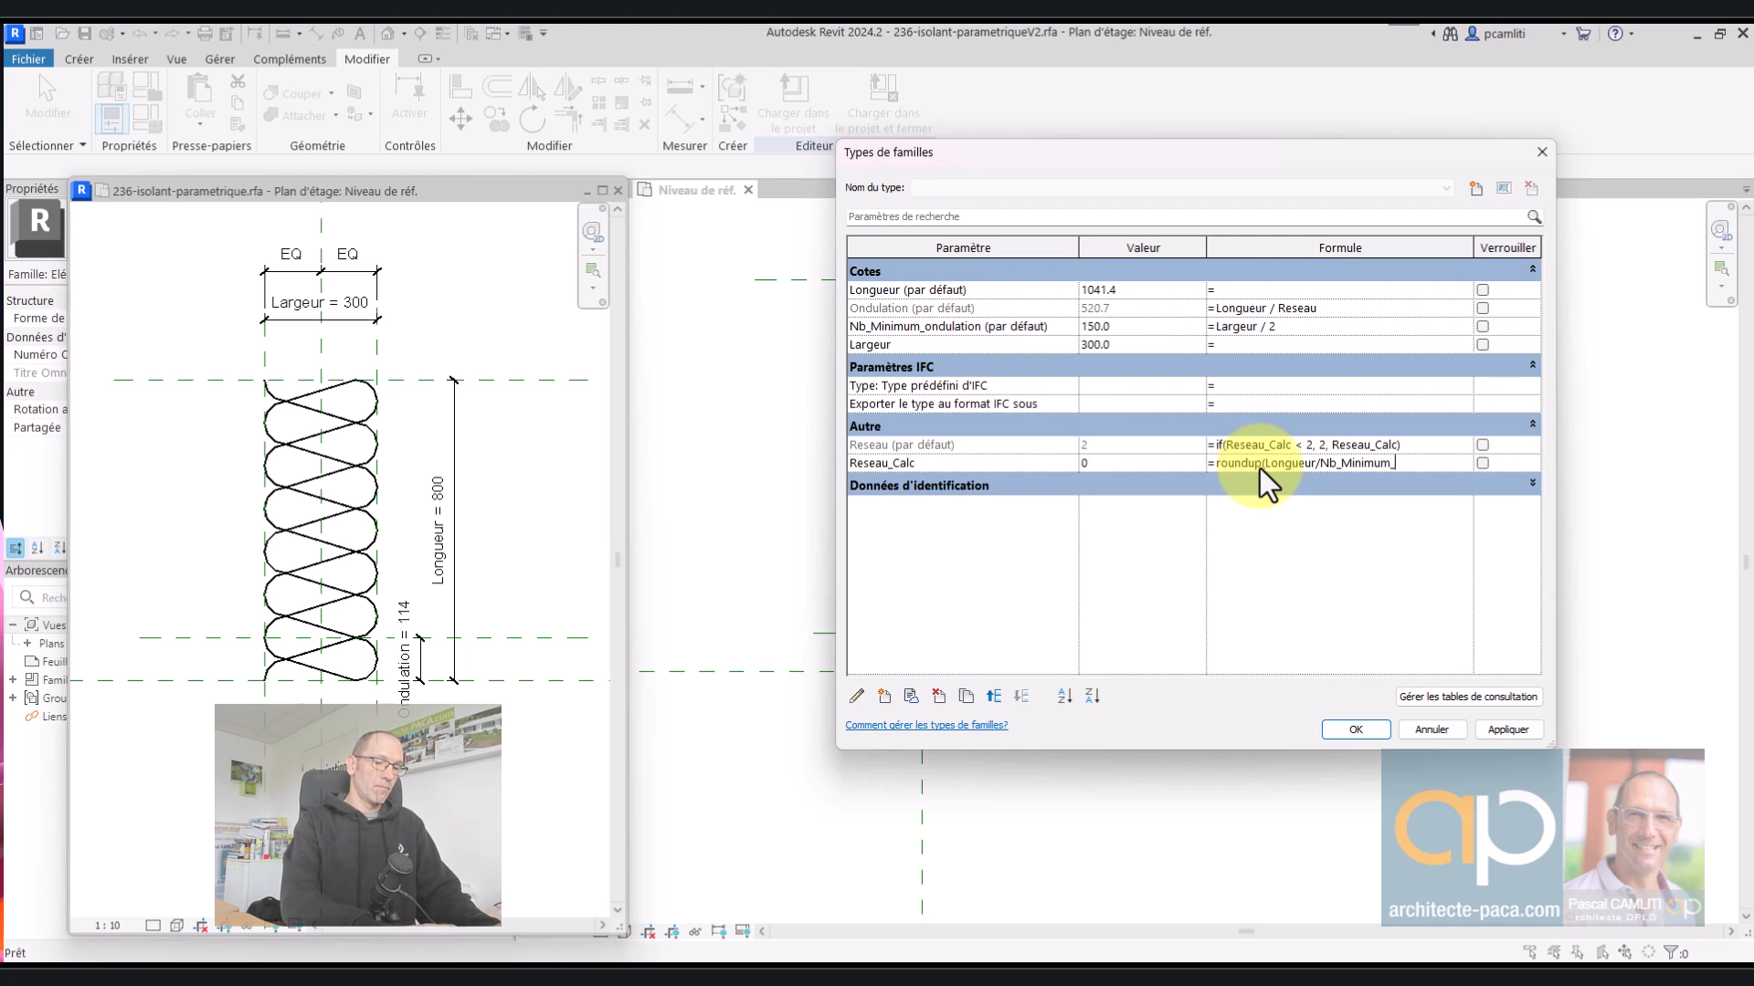
pyautogui.write('ondulation')
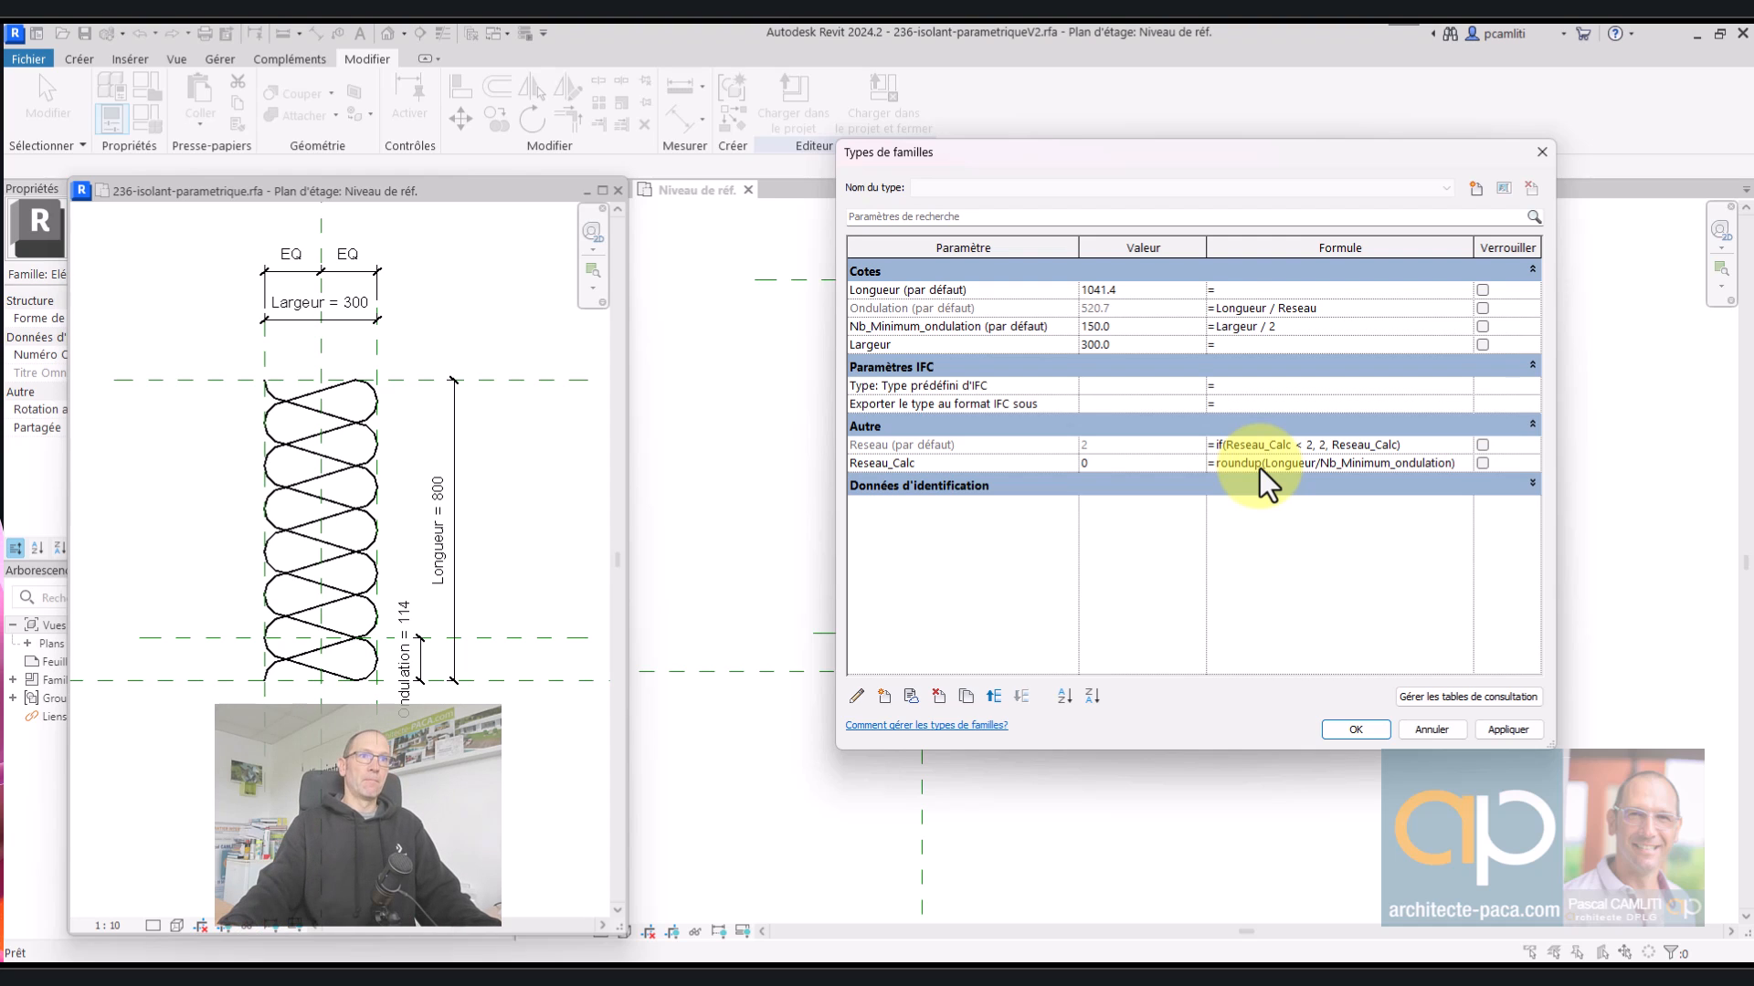
pyautogui.write(')')
pyautogui.click(1263, 577)
pyautogui.click(1505, 729)
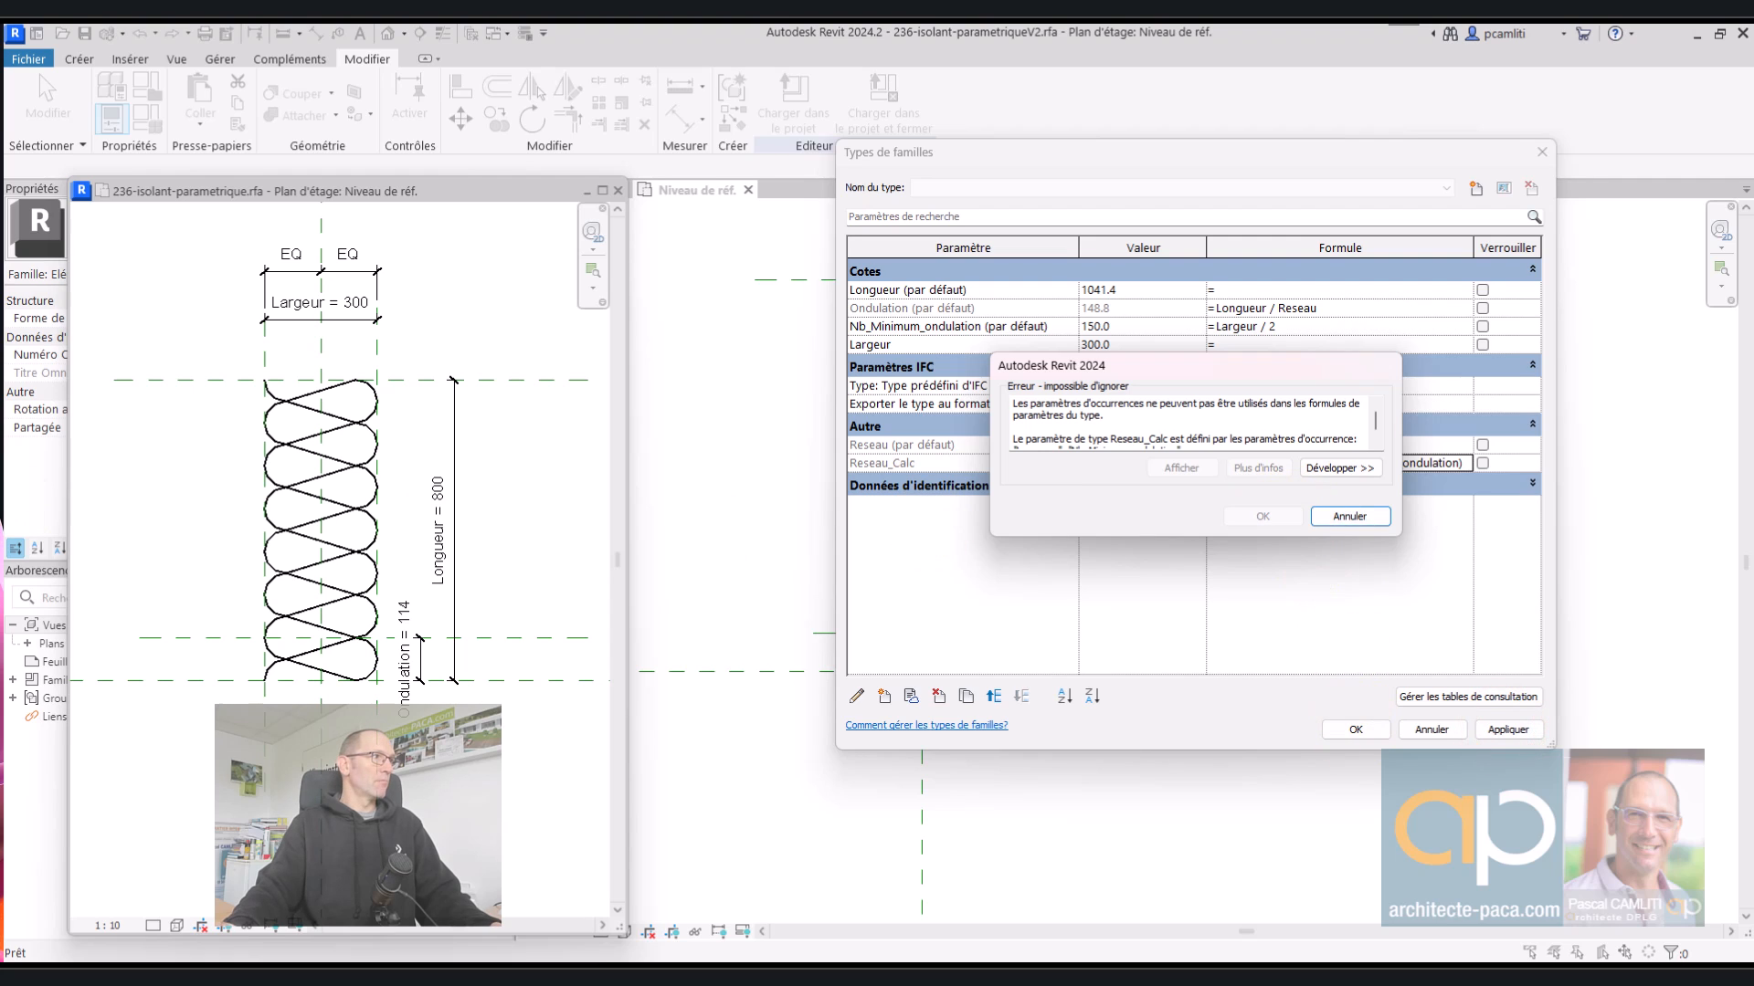
pyautogui.press('Return')
# - Change Reseau_Calc to an instance (Occurrence) parameter and apply the family parameters, removing the unsatisfied constraints
pyautogui.click(996, 461)
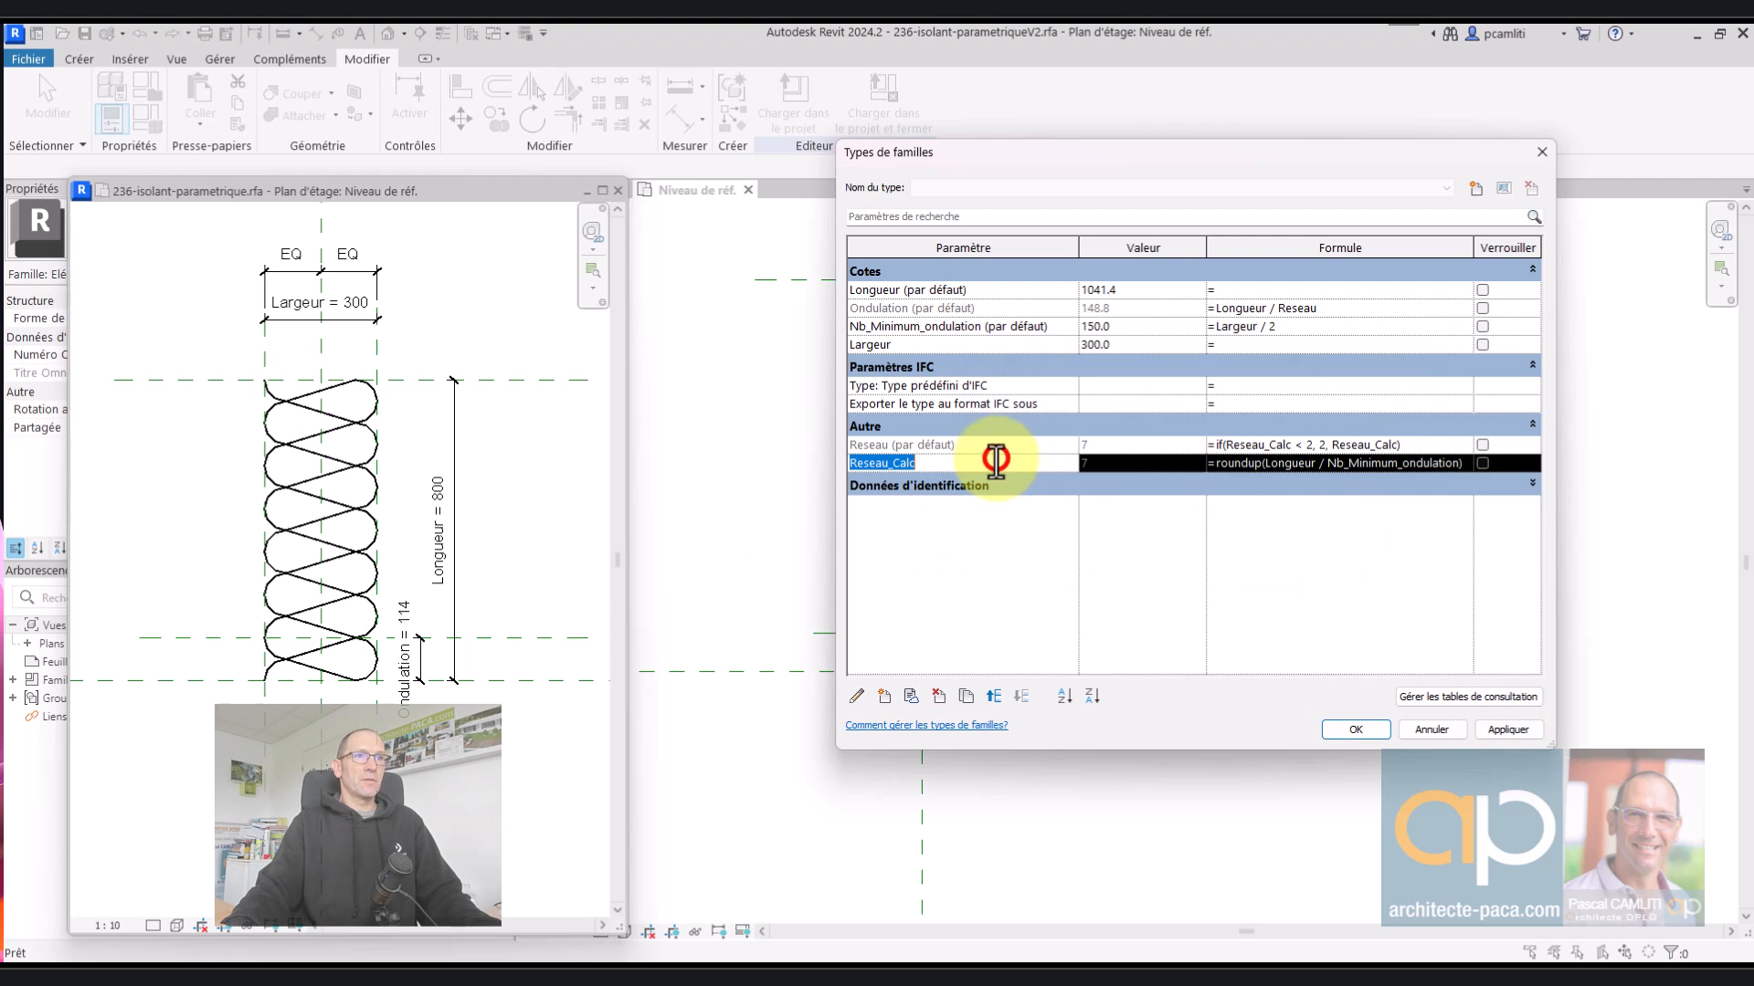
pyautogui.click(858, 696)
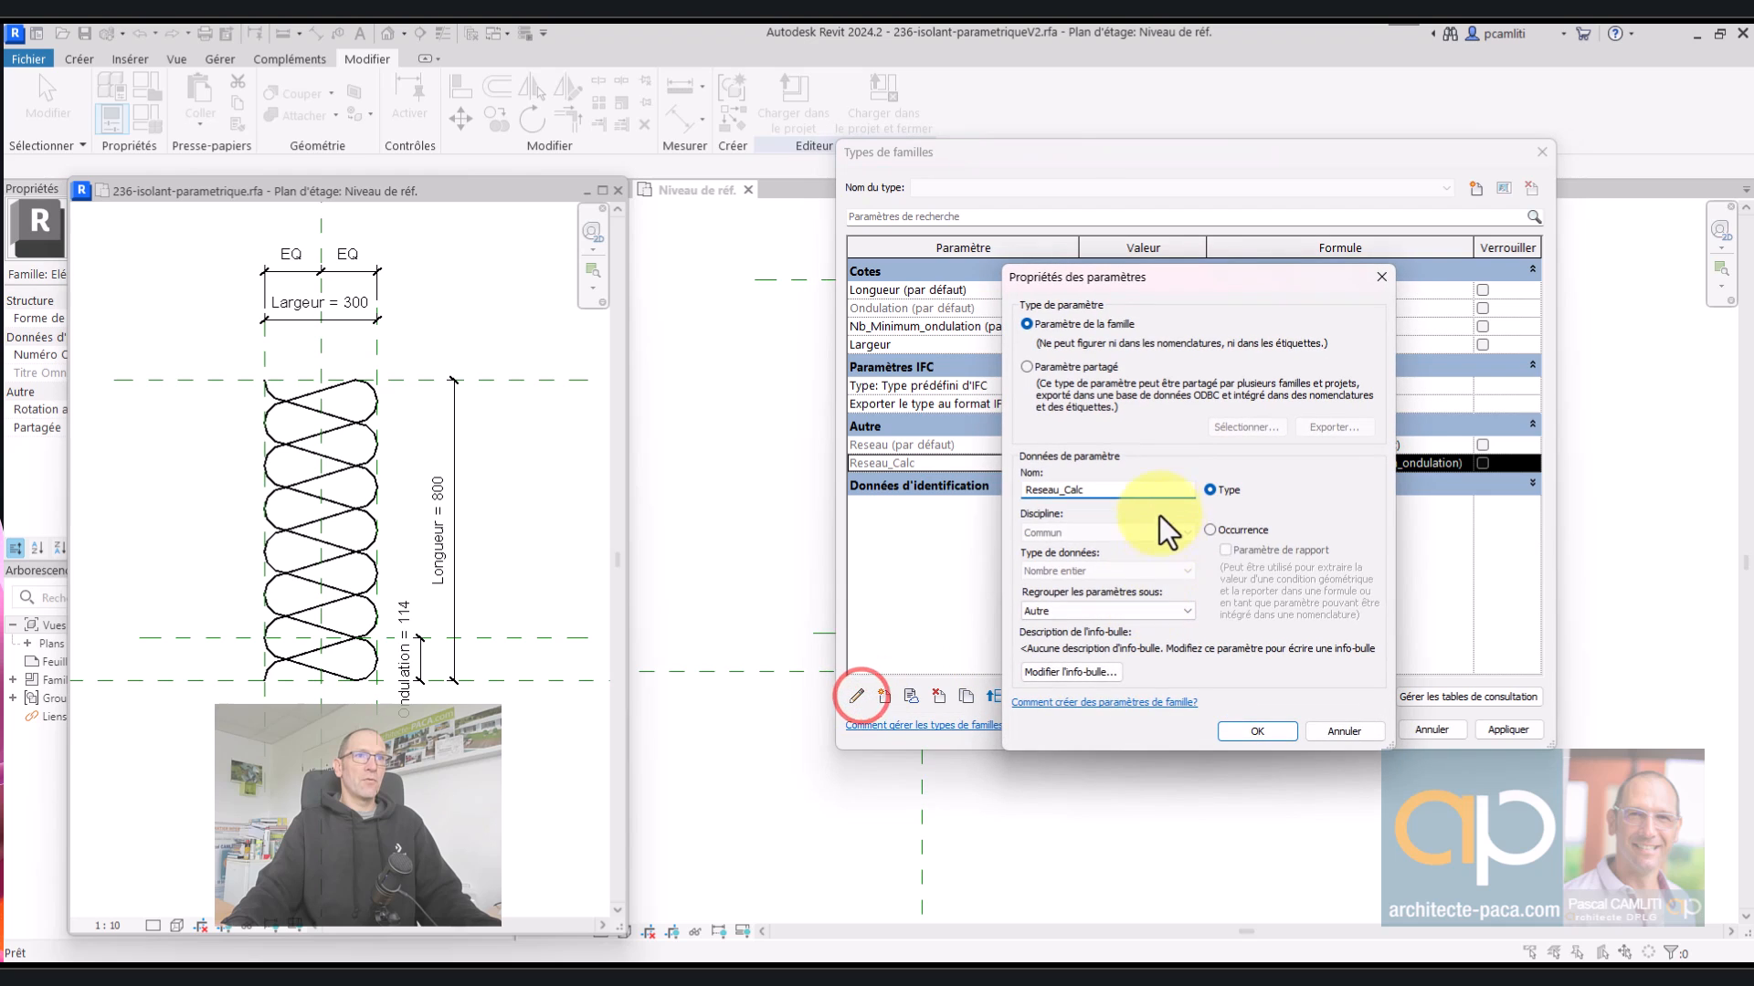
pyautogui.click(1231, 532)
pyautogui.click(1257, 731)
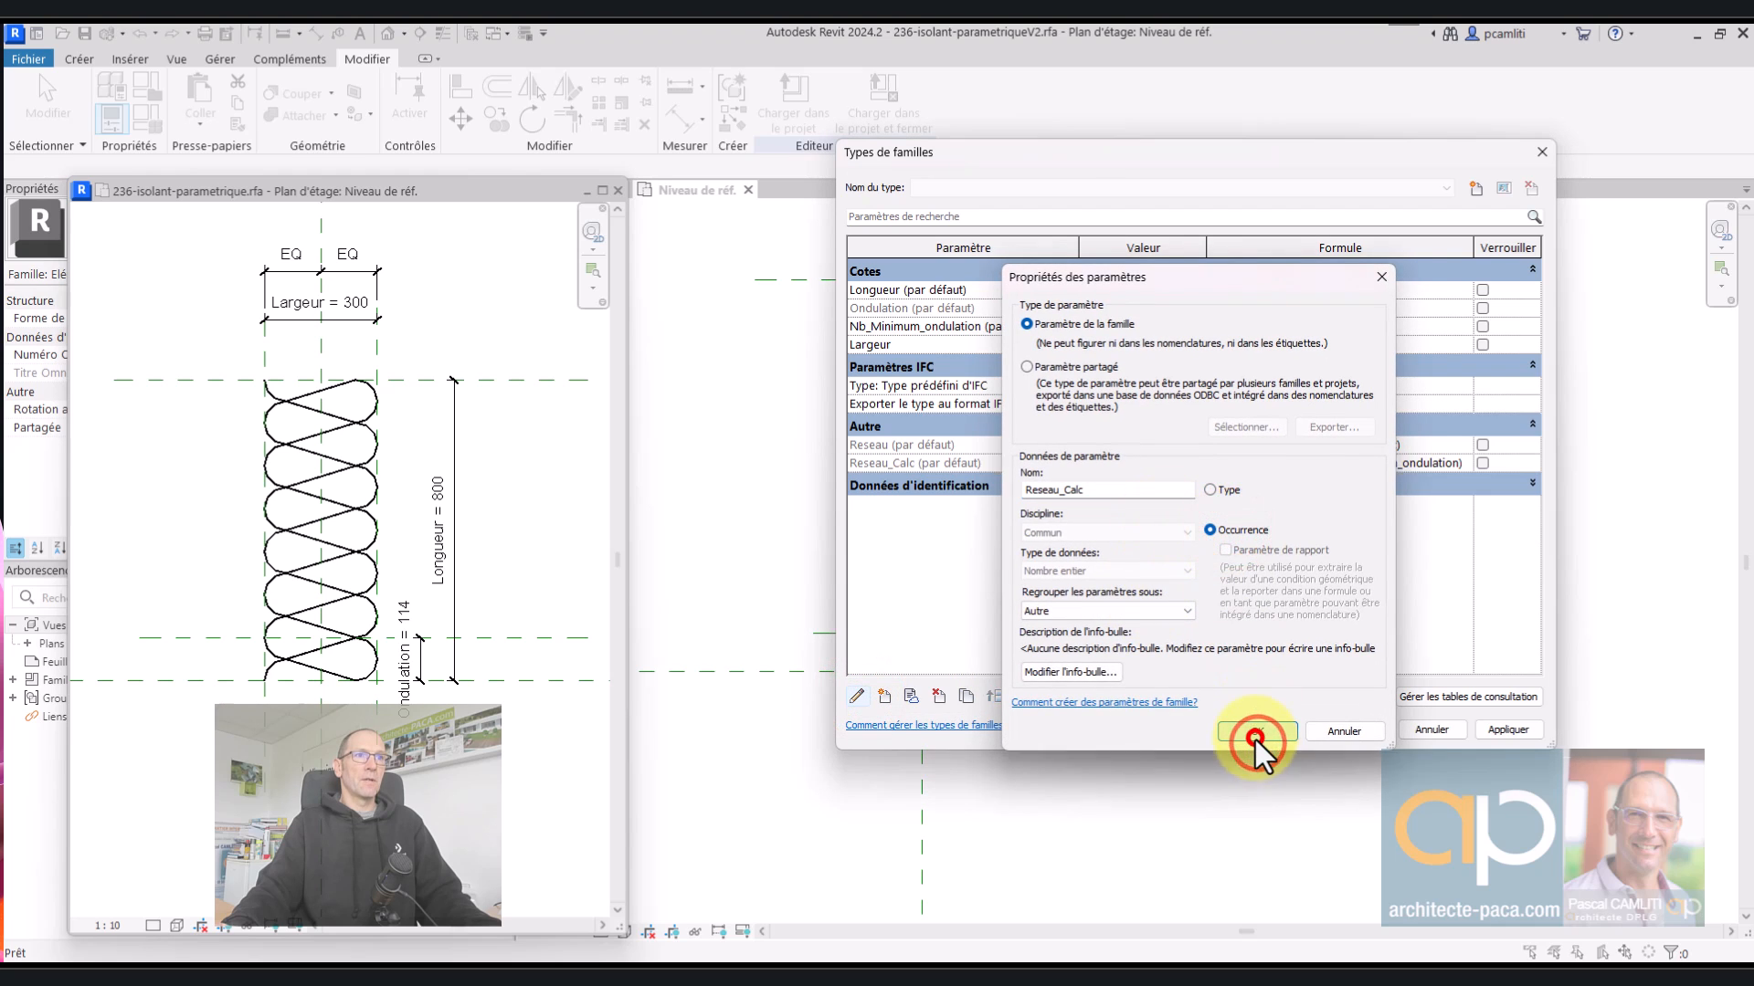
pyautogui.click(1498, 731)
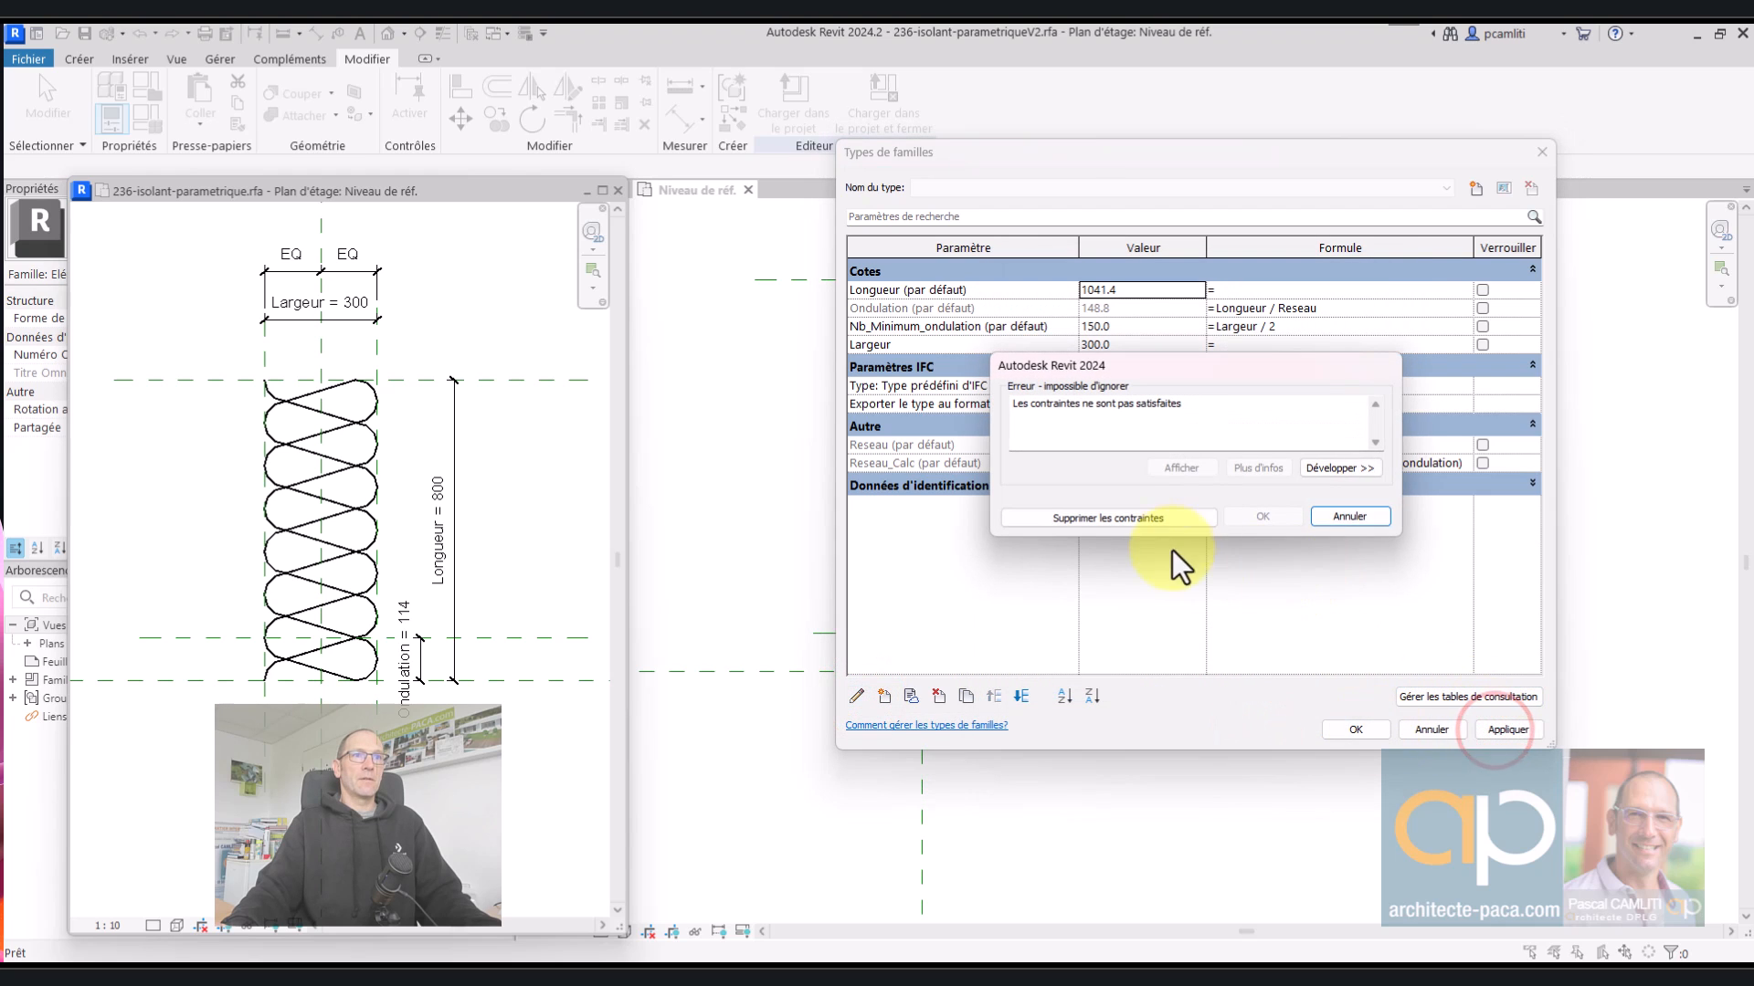
pyautogui.click(1159, 519)
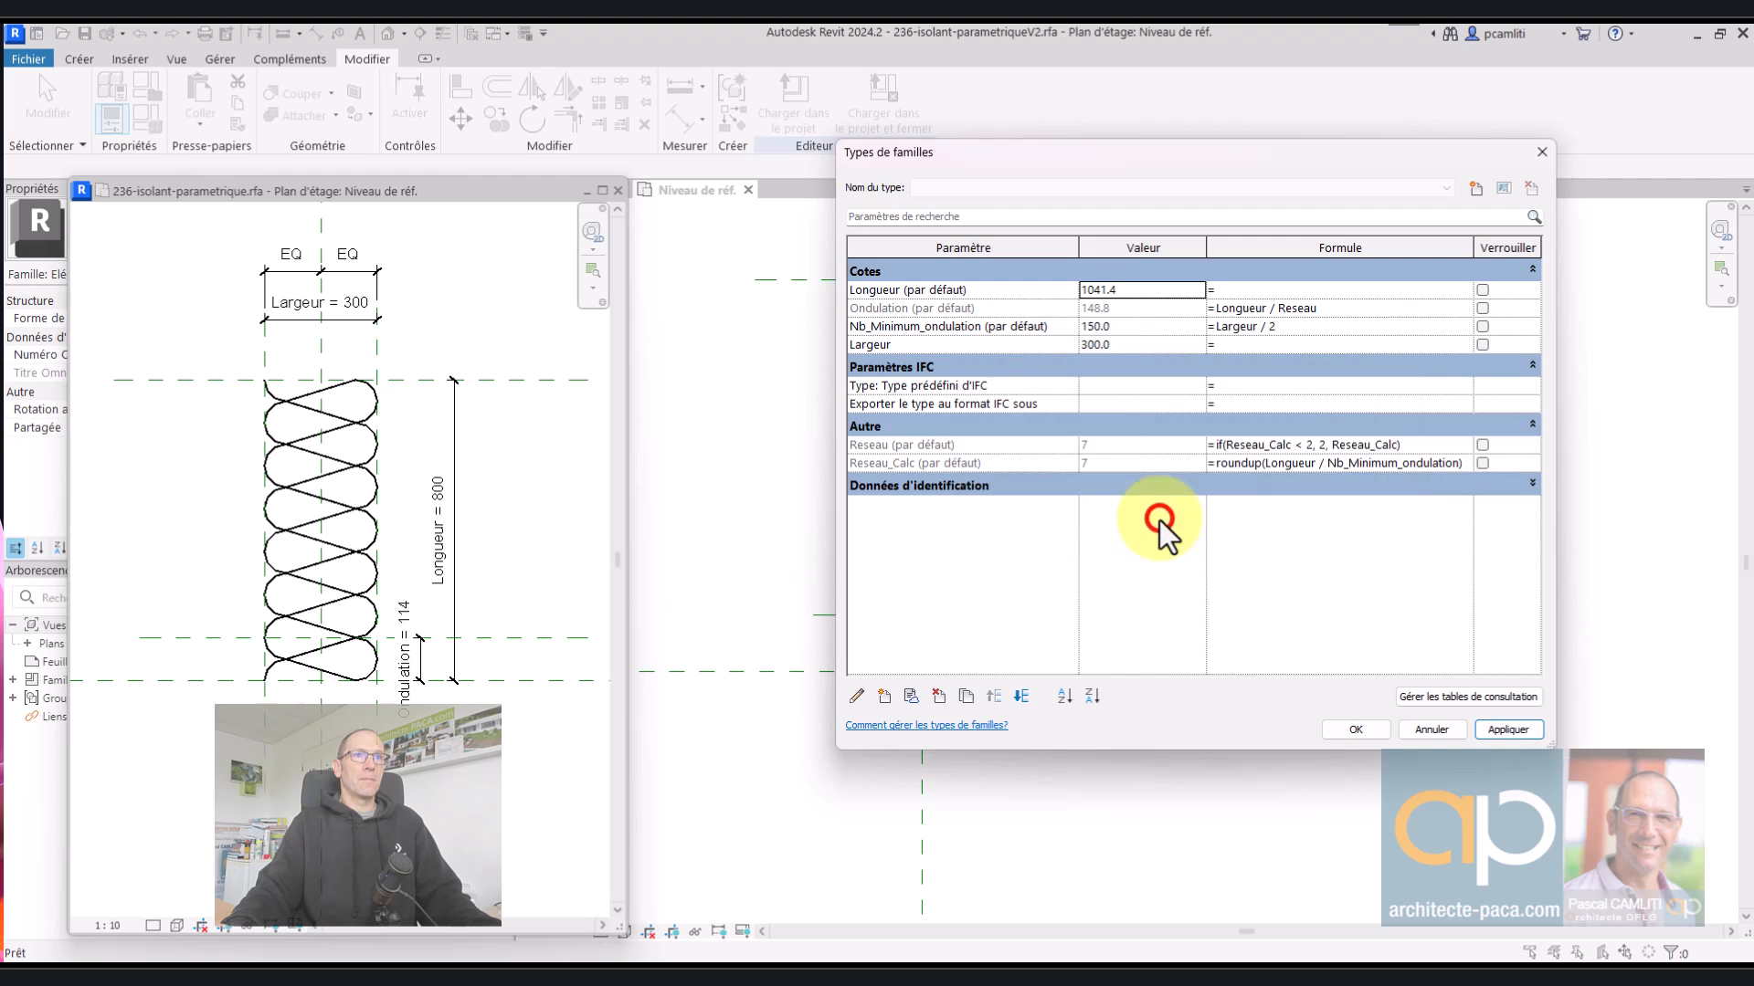
pyautogui.click(1348, 733)
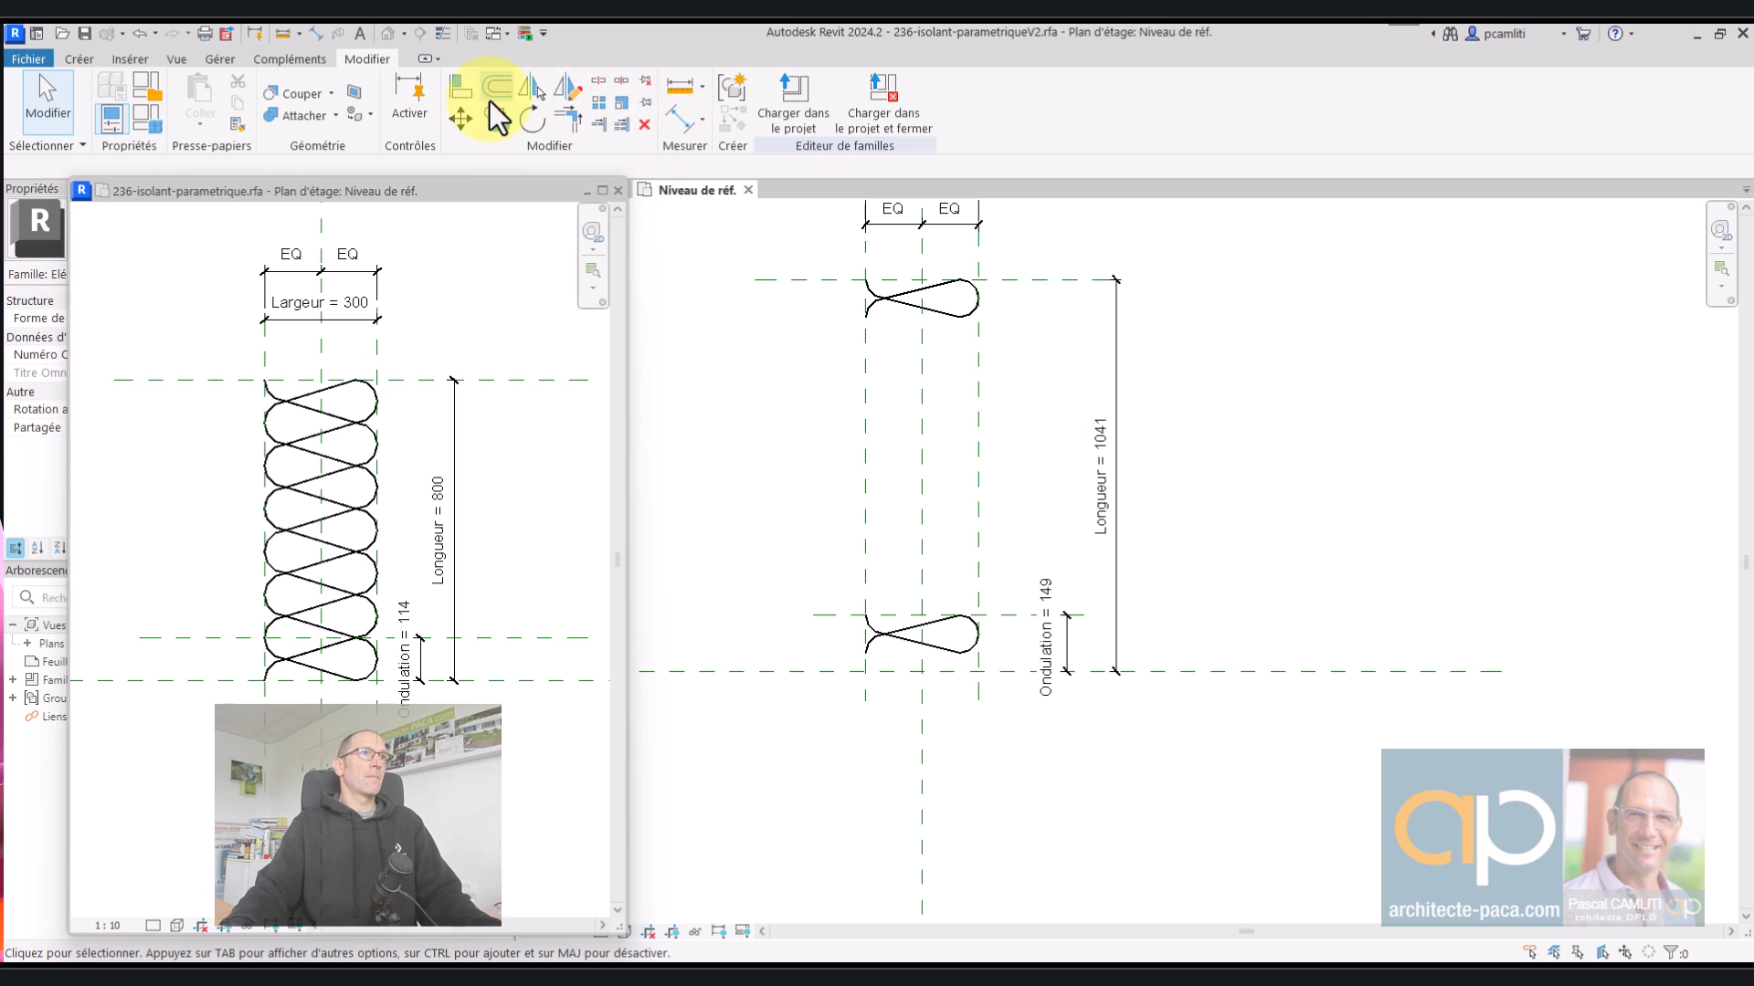
# - Align the lower wave to the bottom reference plane, removing the conflicting constraints, and realign its top to the Ondulation reference plane
pyautogui.click(461, 87)
pyautogui.click(900, 672)
pyautogui.click(895, 652)
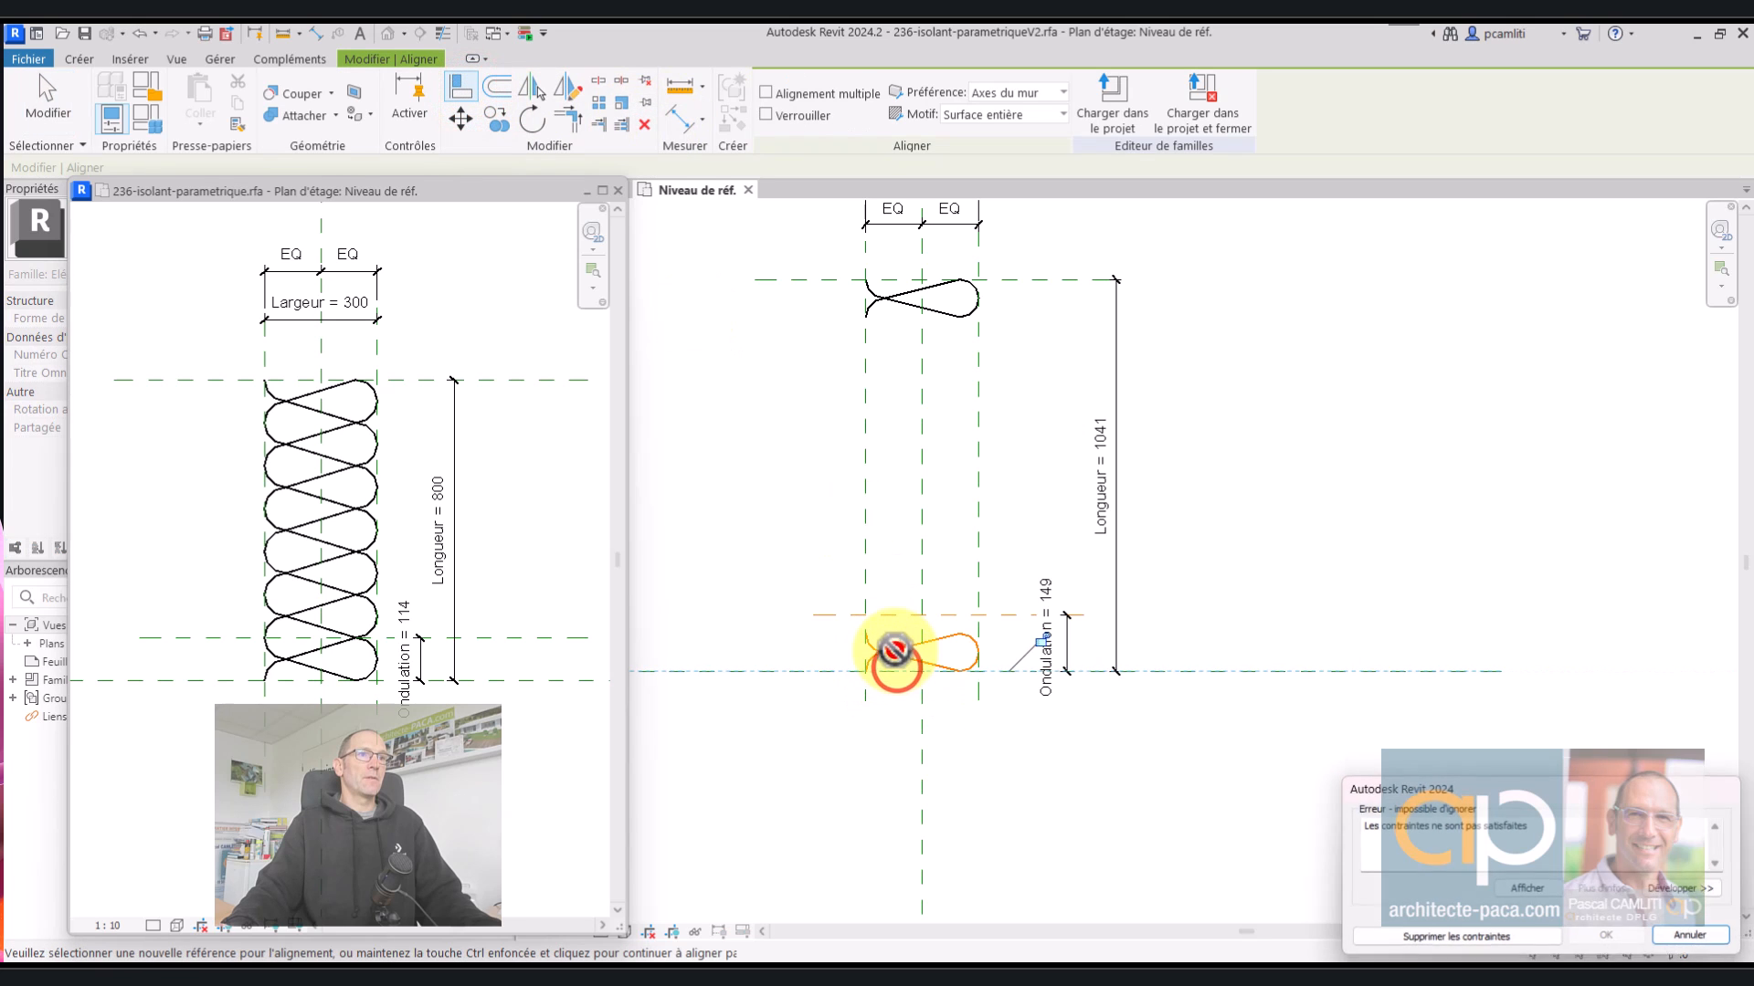
pyautogui.click(1528, 938)
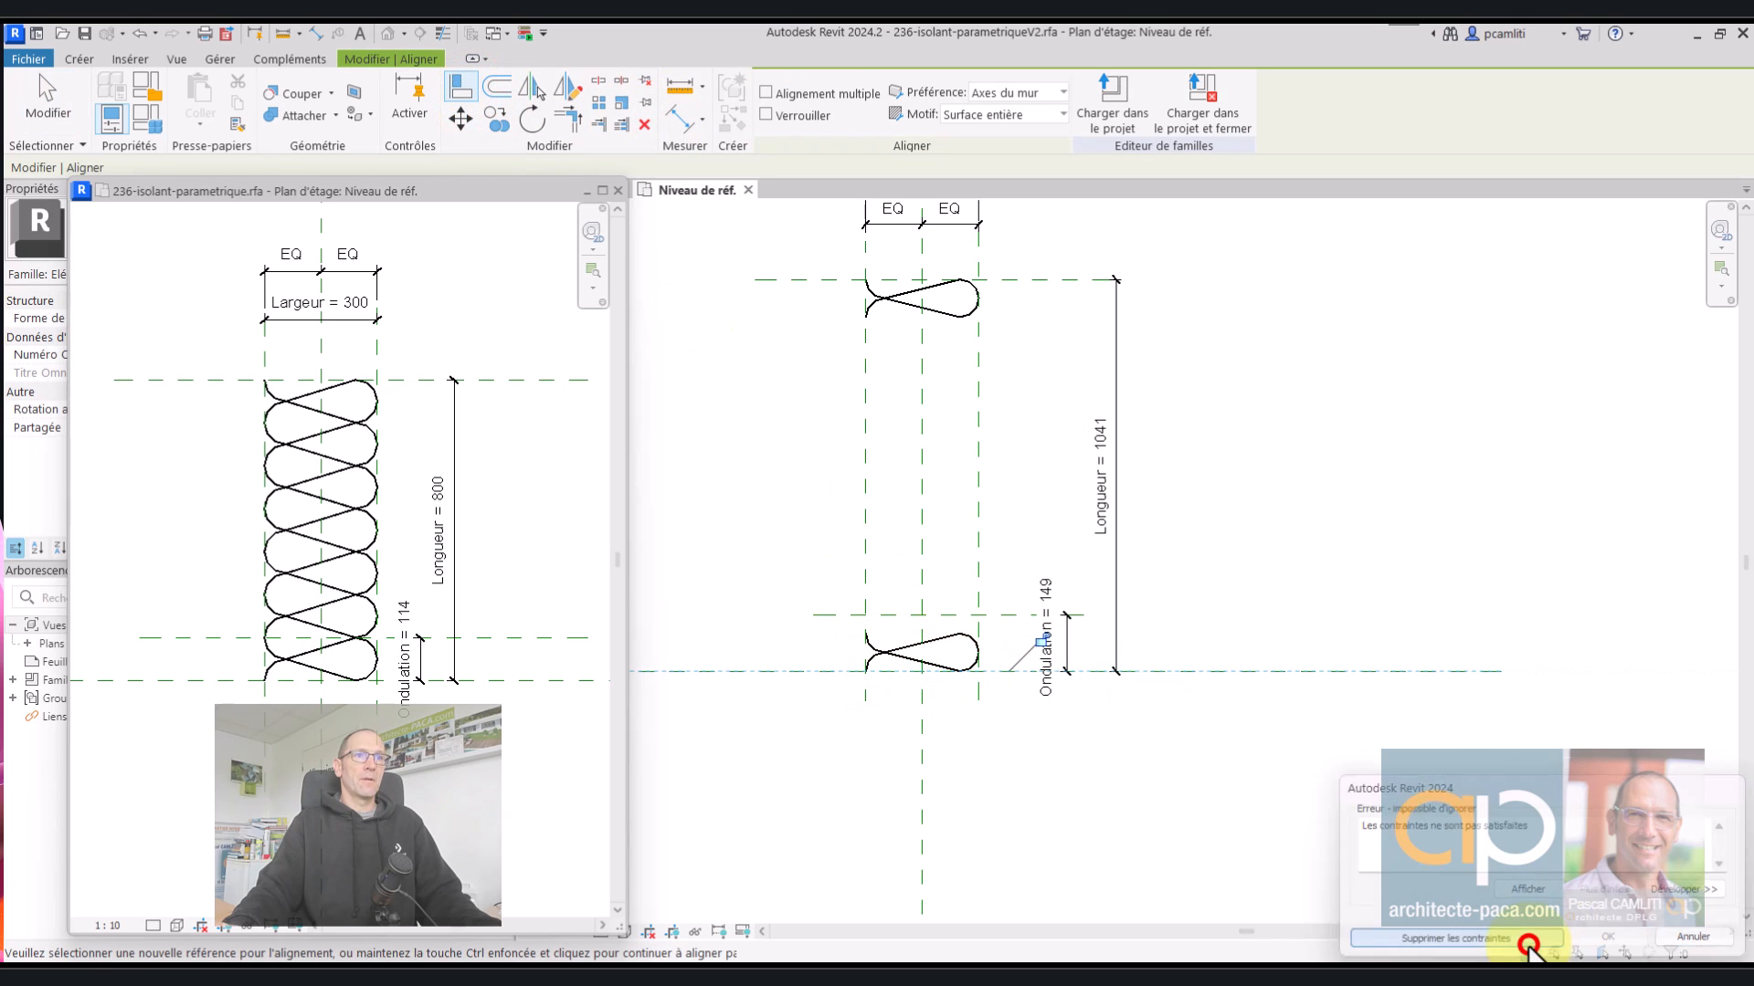
pyautogui.click(948, 621)
pyautogui.click(942, 628)
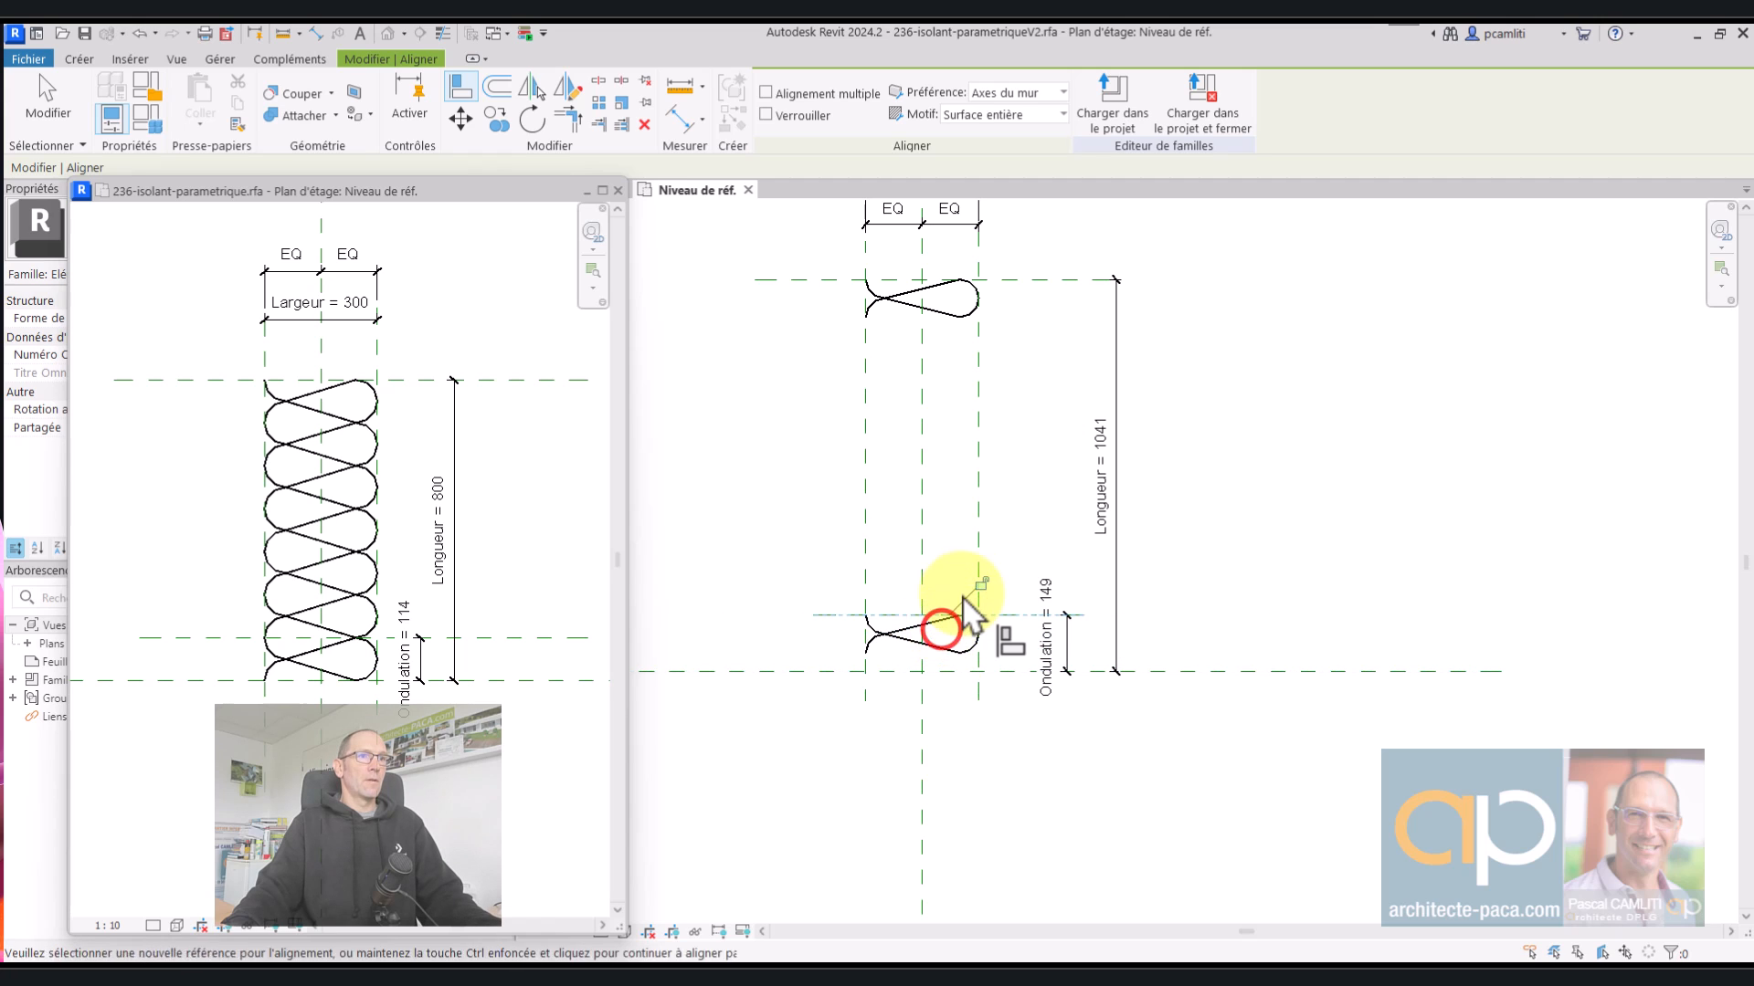
pyautogui.click(940, 631)
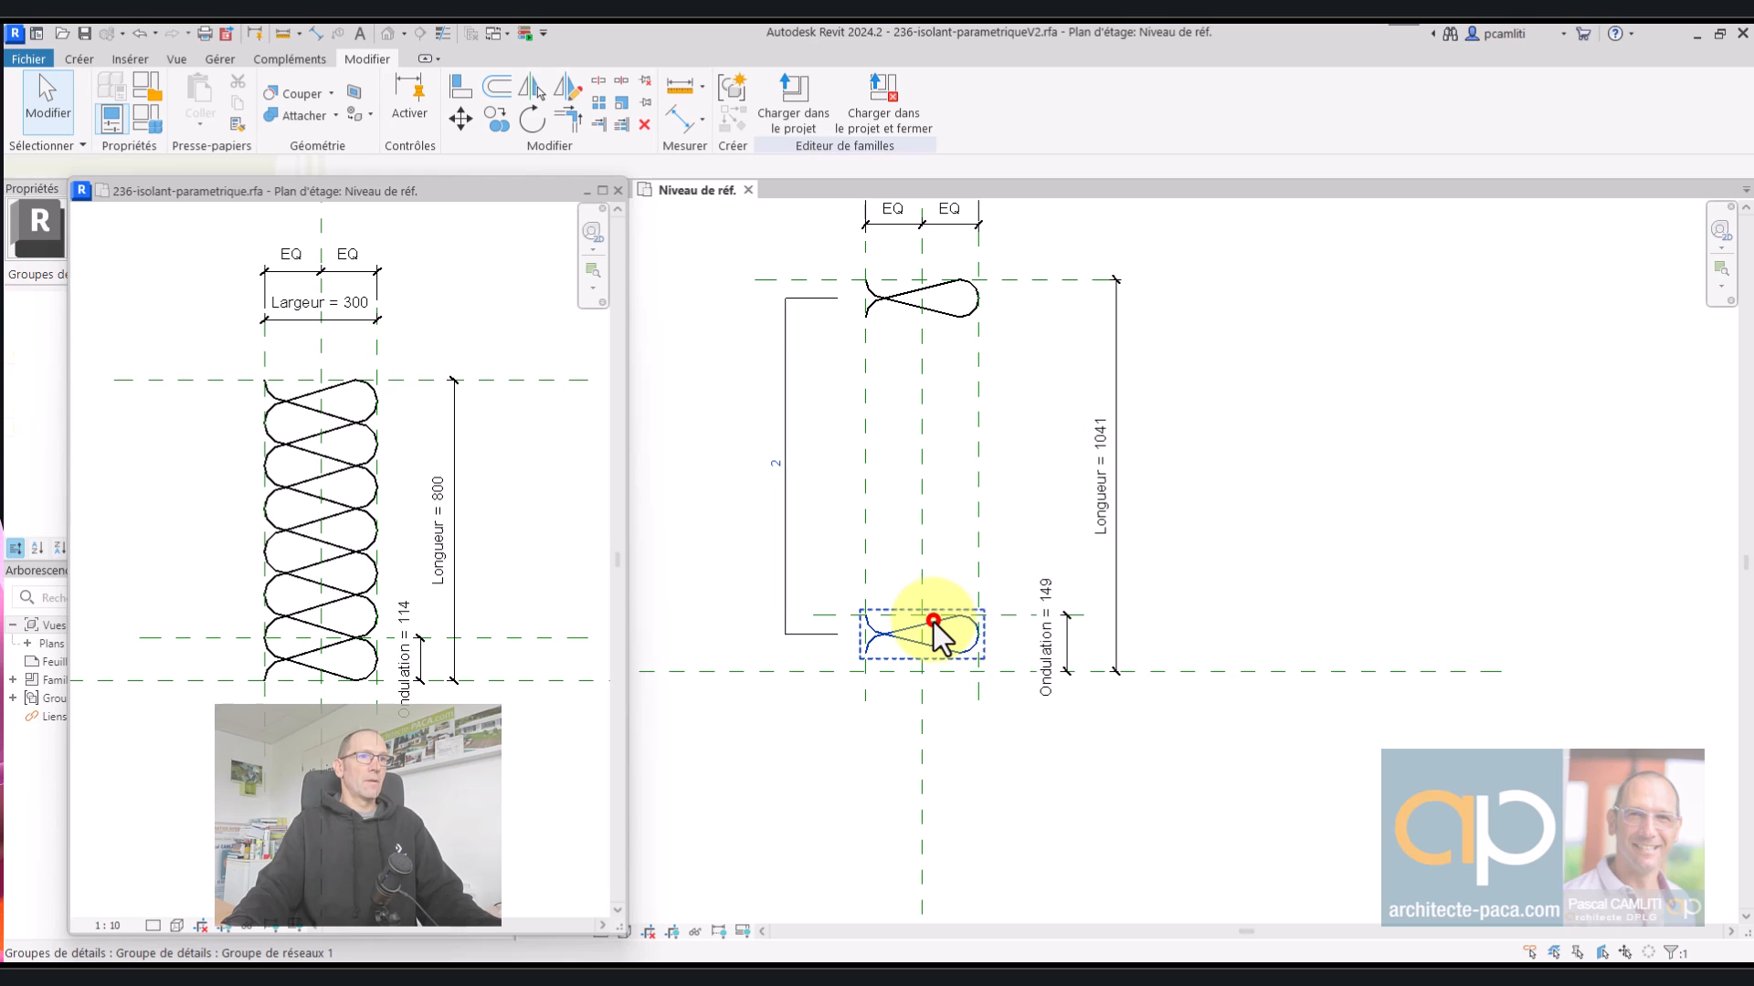
pyautogui.press('Escape')
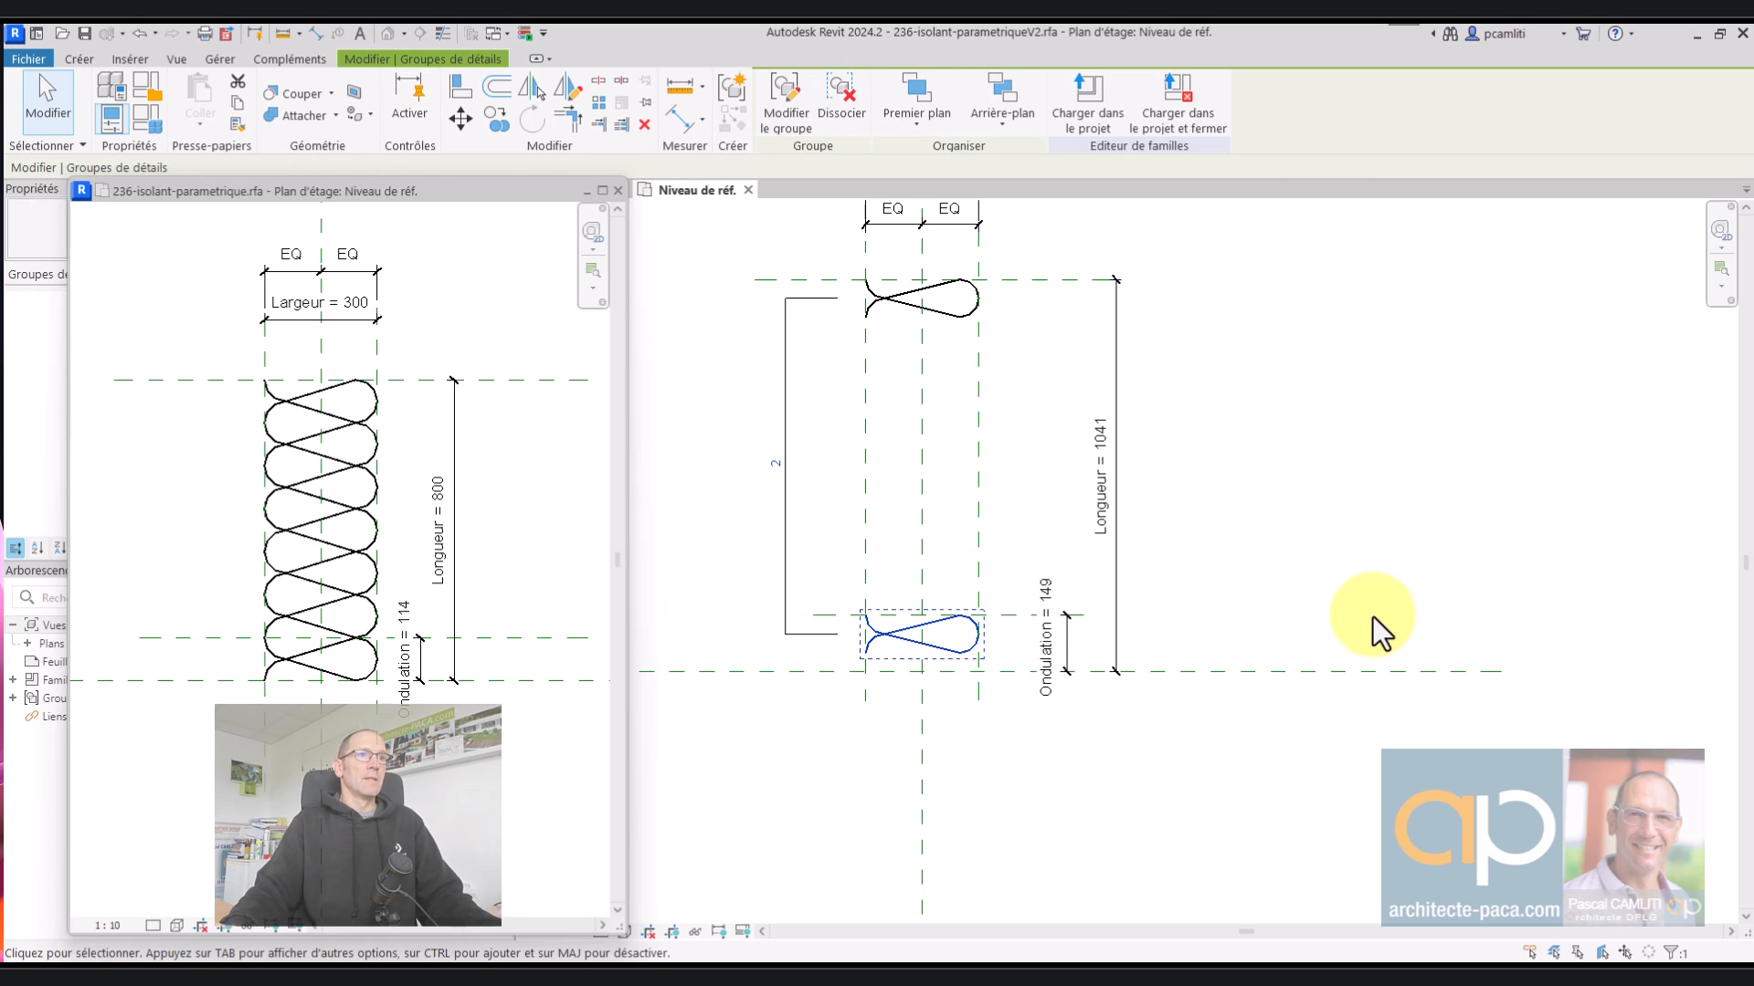
# - Close the reference family 236-isolant-parametrique.rfa and save its changes
pyautogui.click(619, 190)
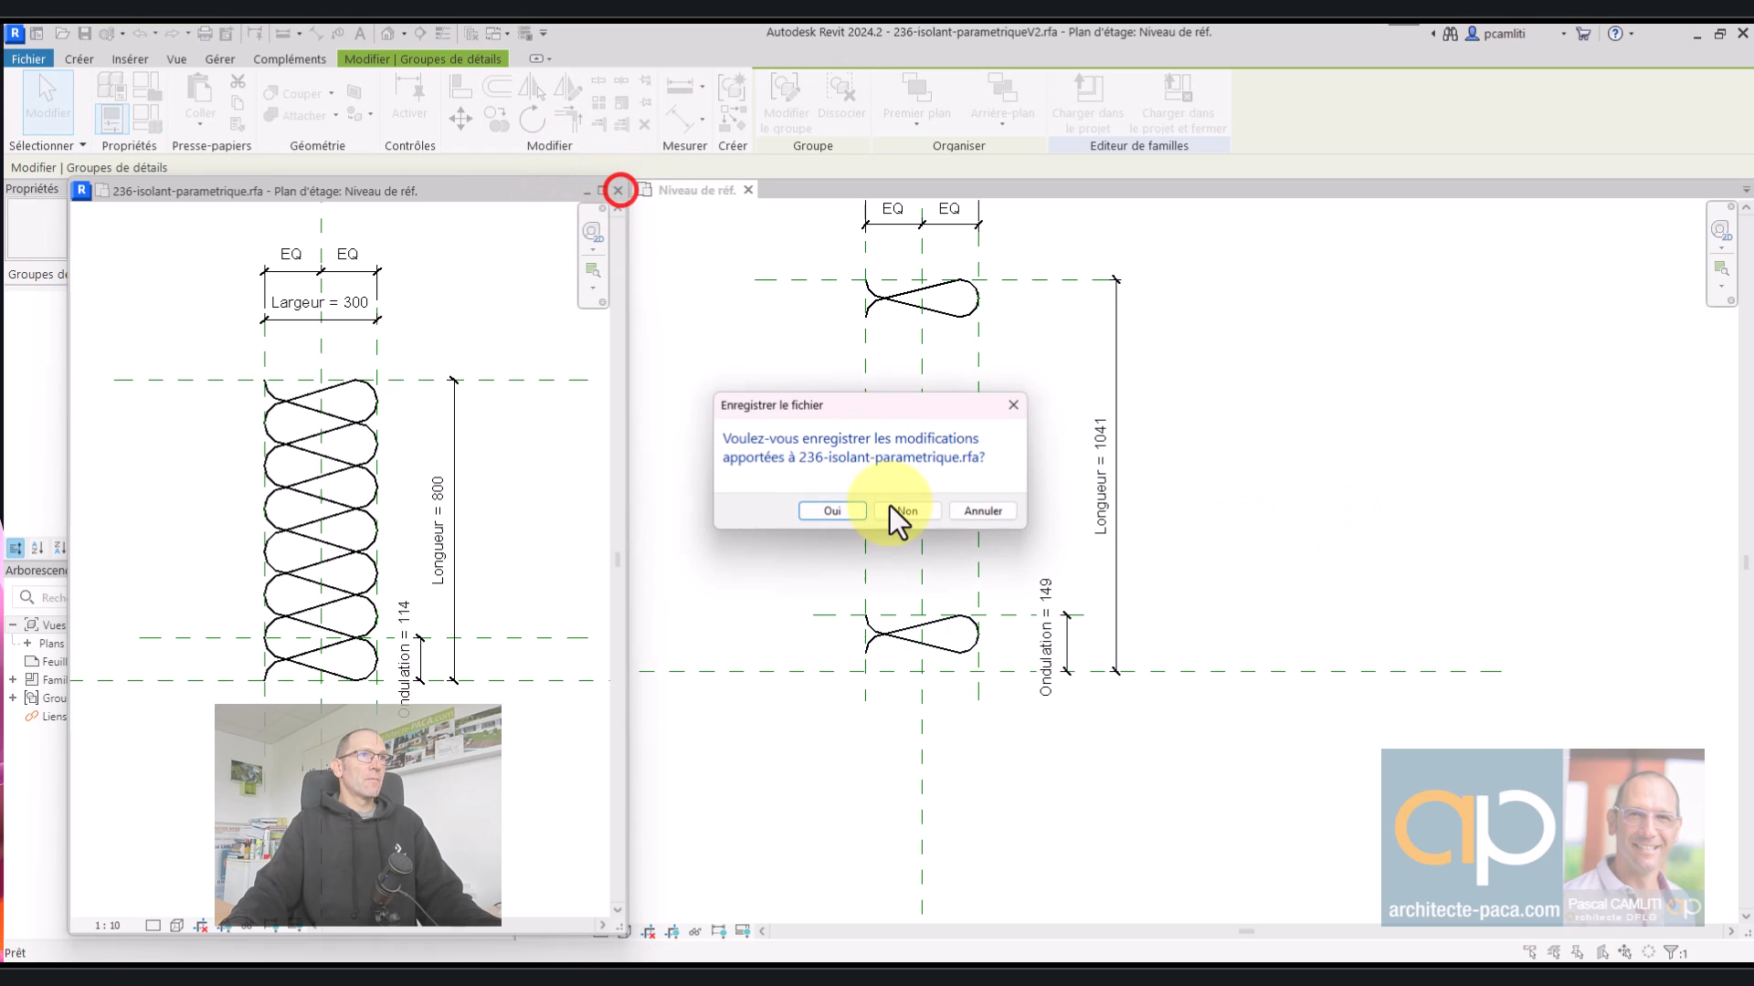
pyautogui.click(836, 508)
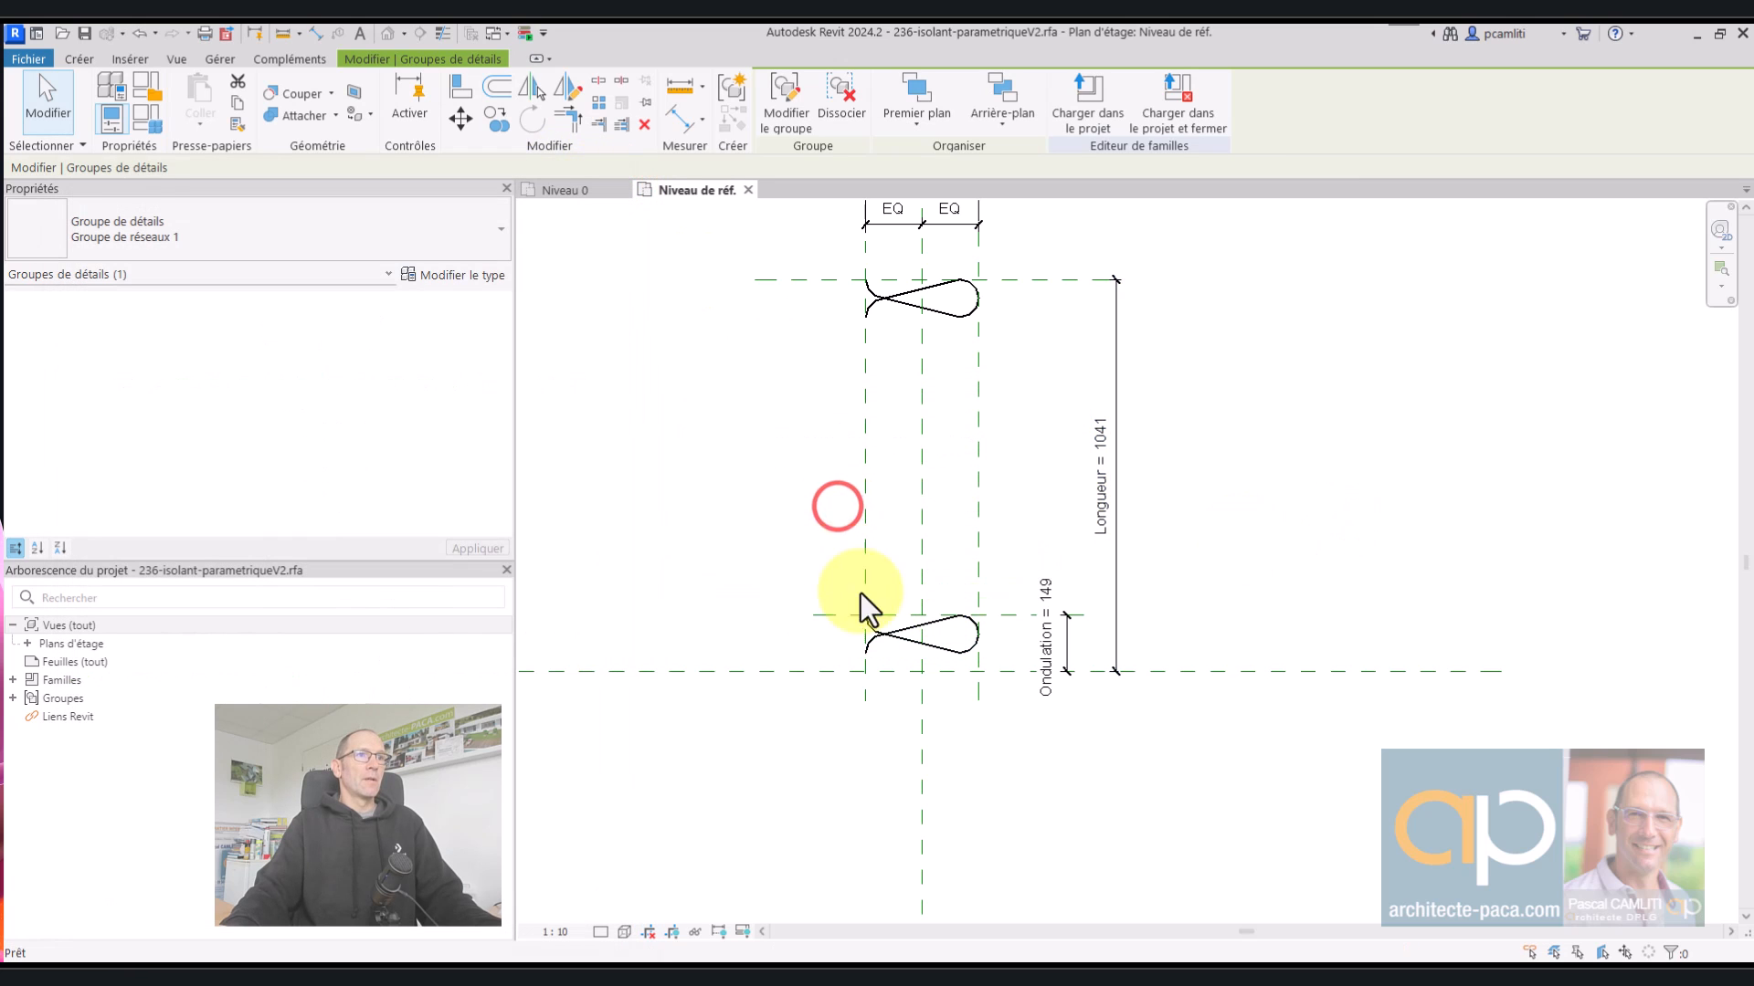
# - Edit the lower wave's array group, associate the component's Hauteur with the Ondulation parameter, and finish the group
pyautogui.click(954, 638)
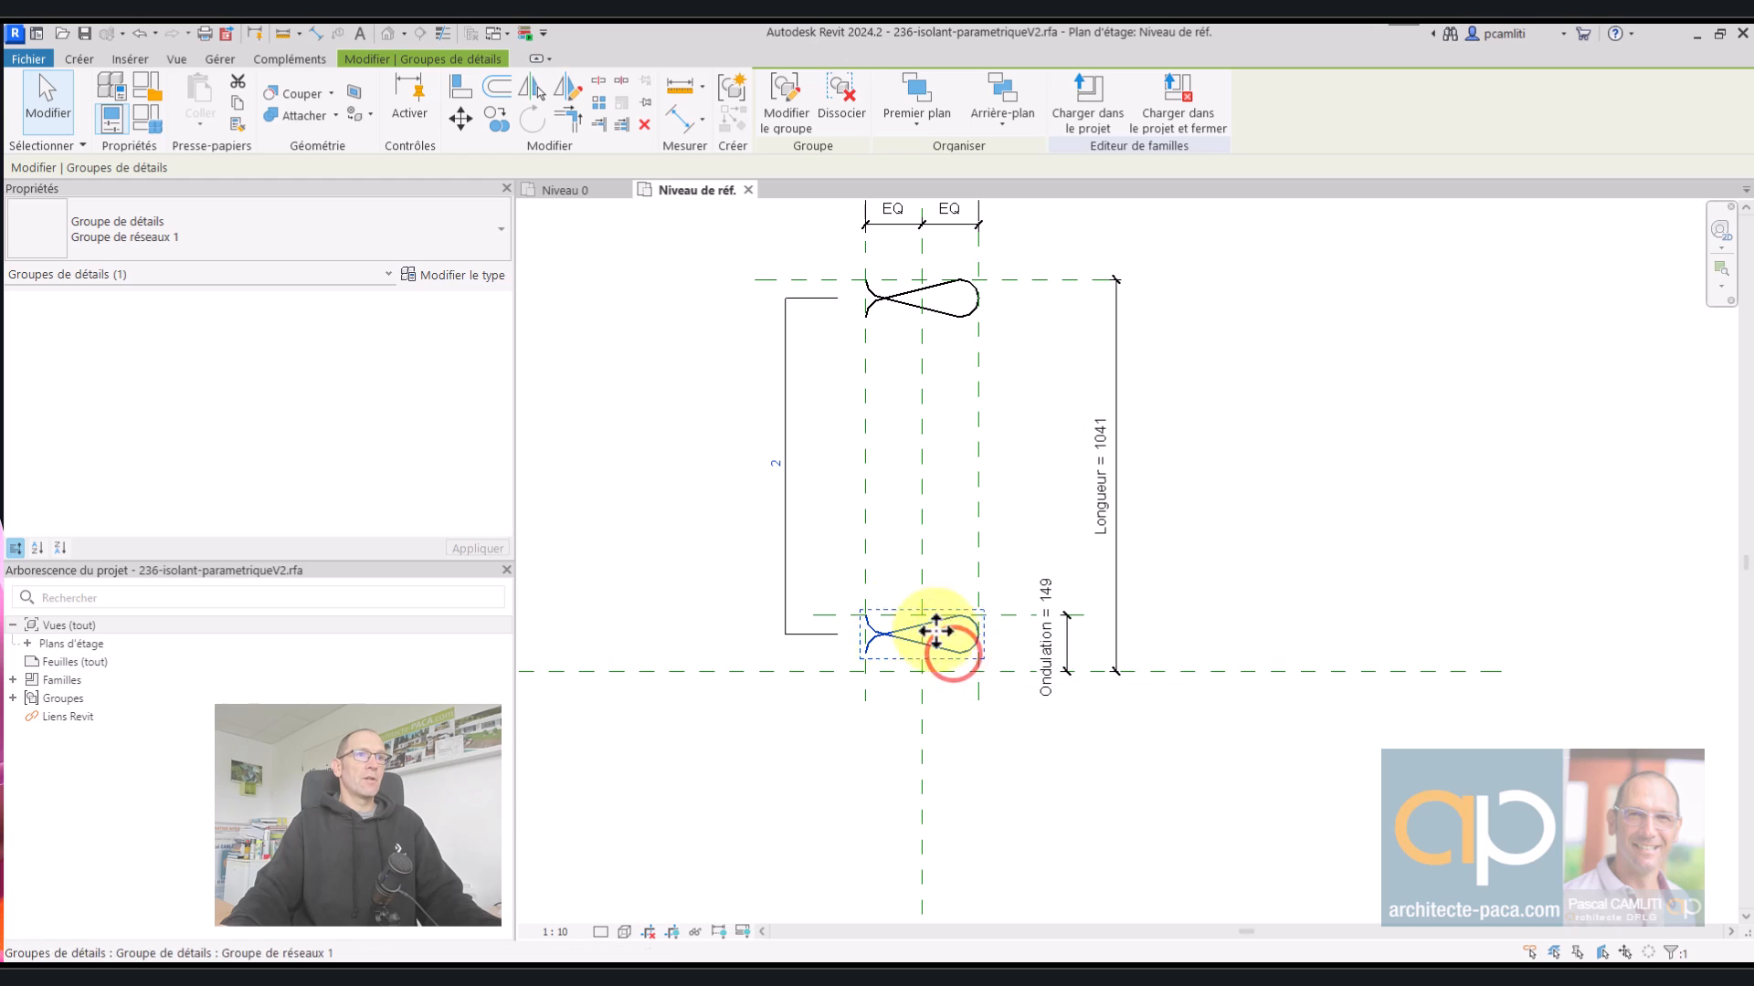
pyautogui.click(846, 513)
pyautogui.click(888, 636)
pyautogui.doubleClick(888, 635)
pyautogui.click(888, 636)
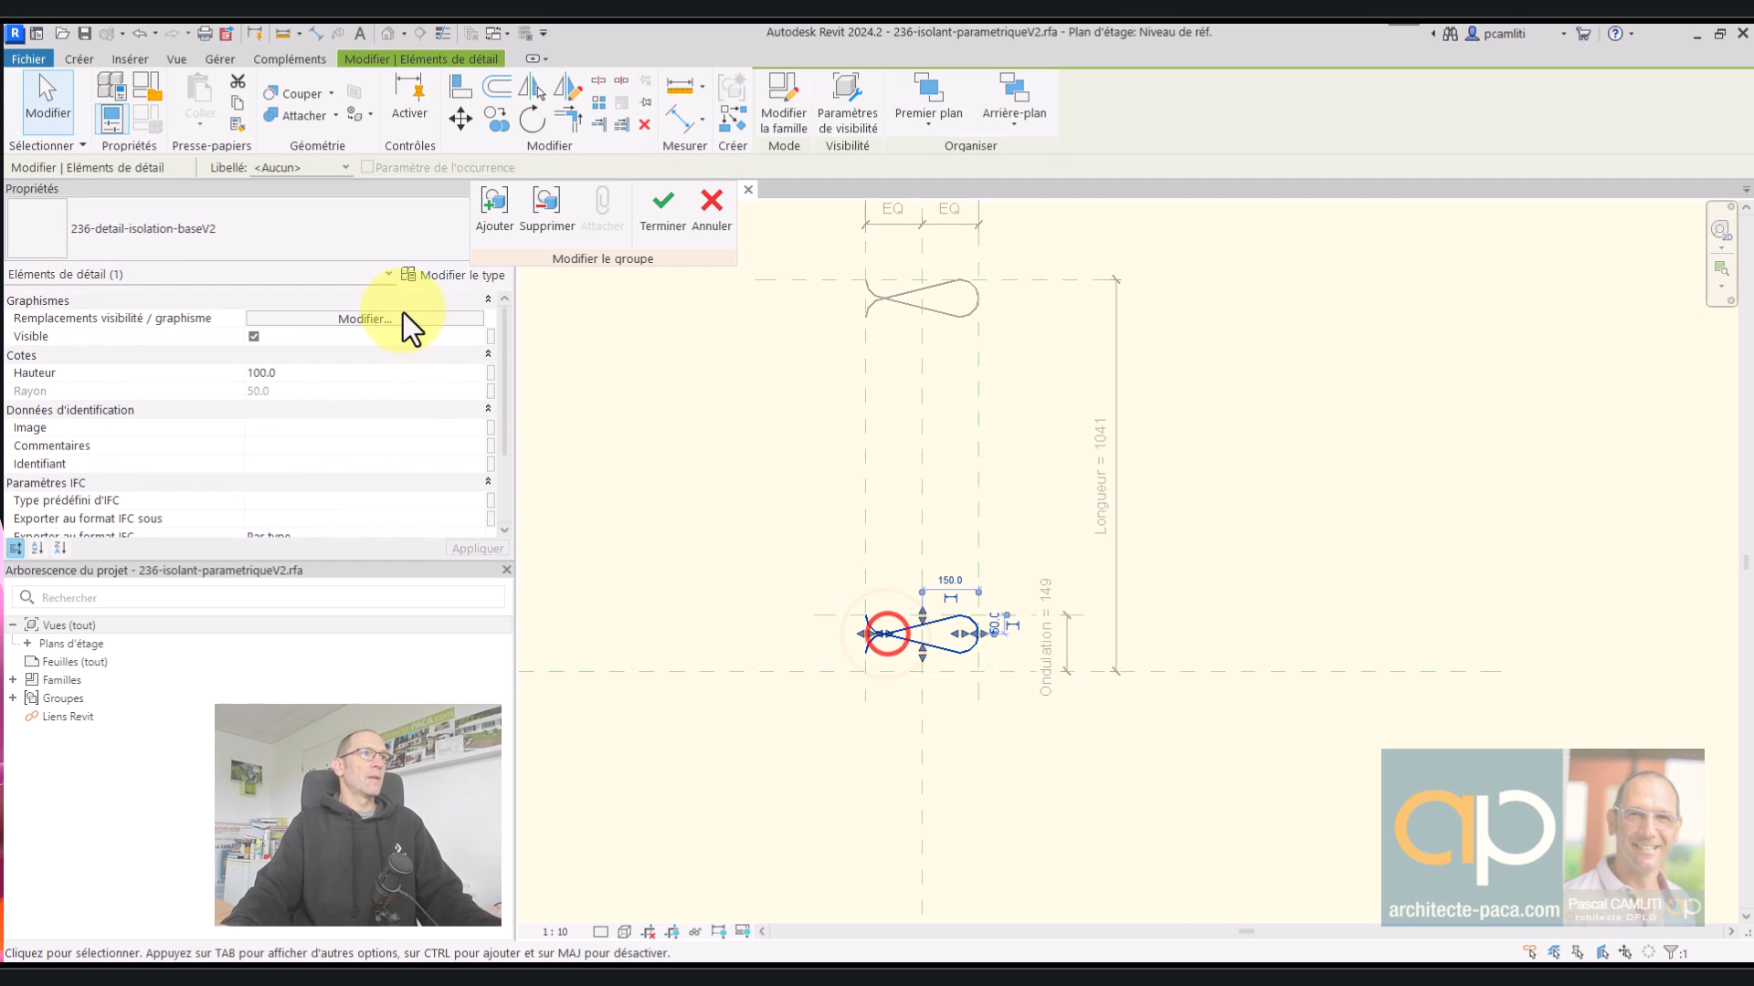
pyautogui.click(491, 381)
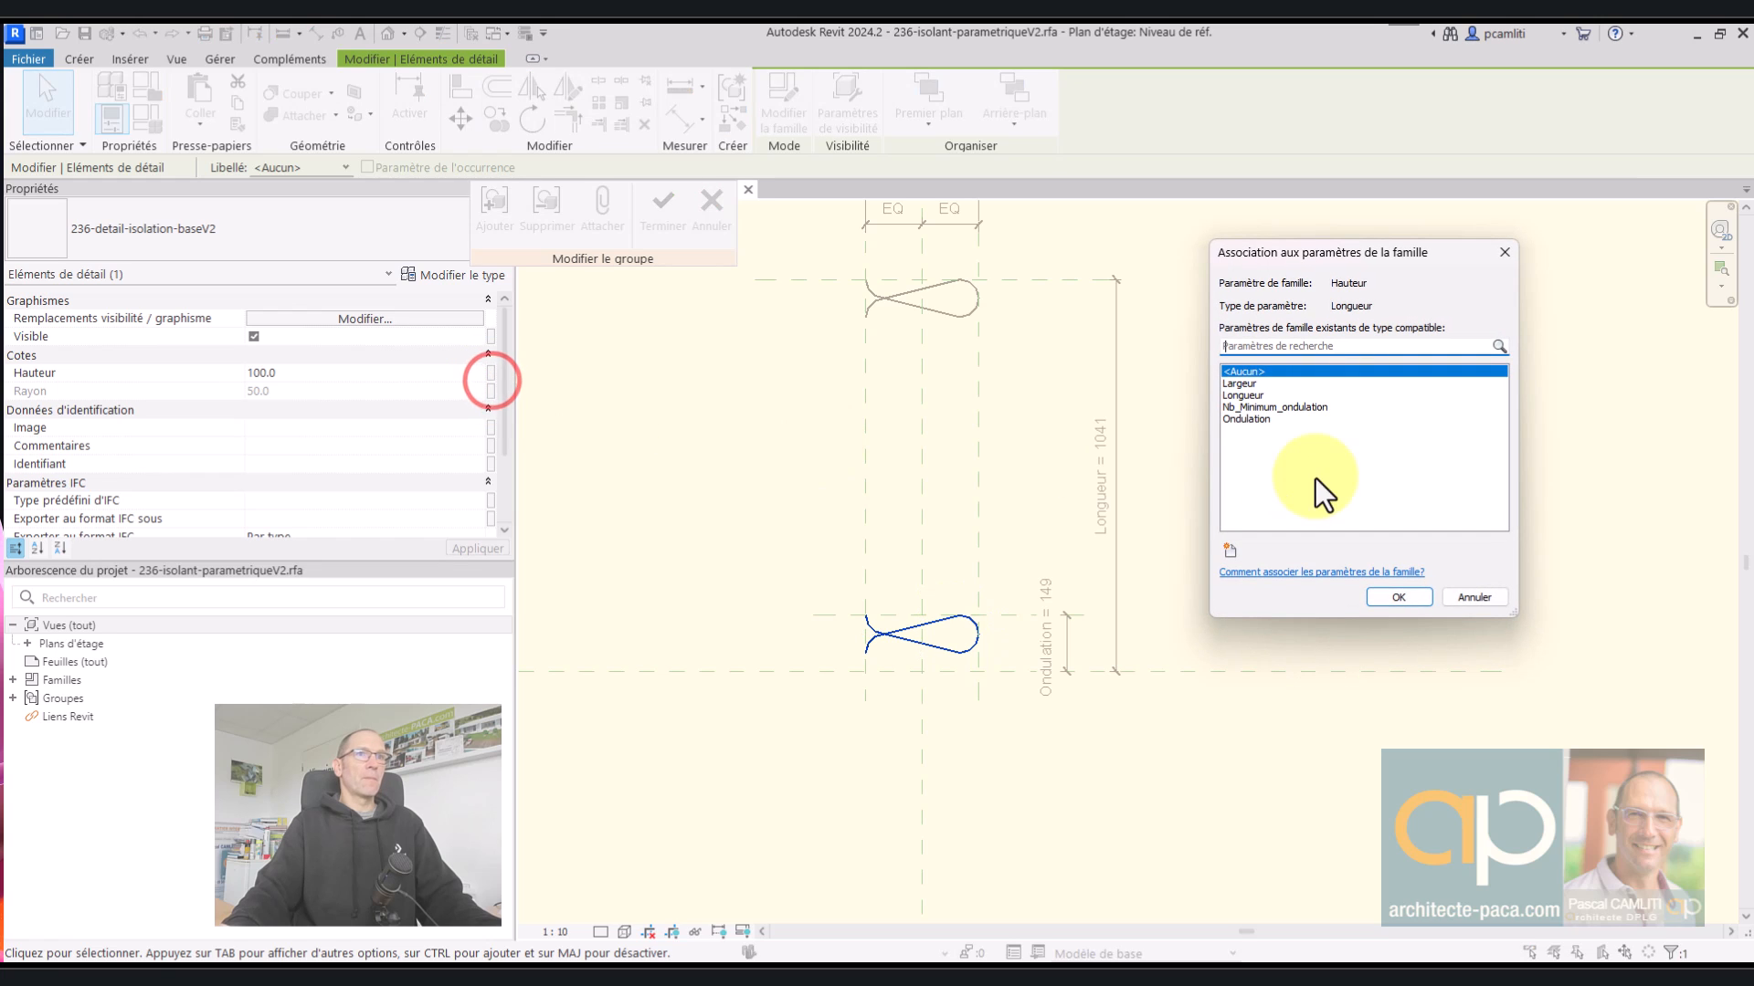
pyautogui.click(1264, 419)
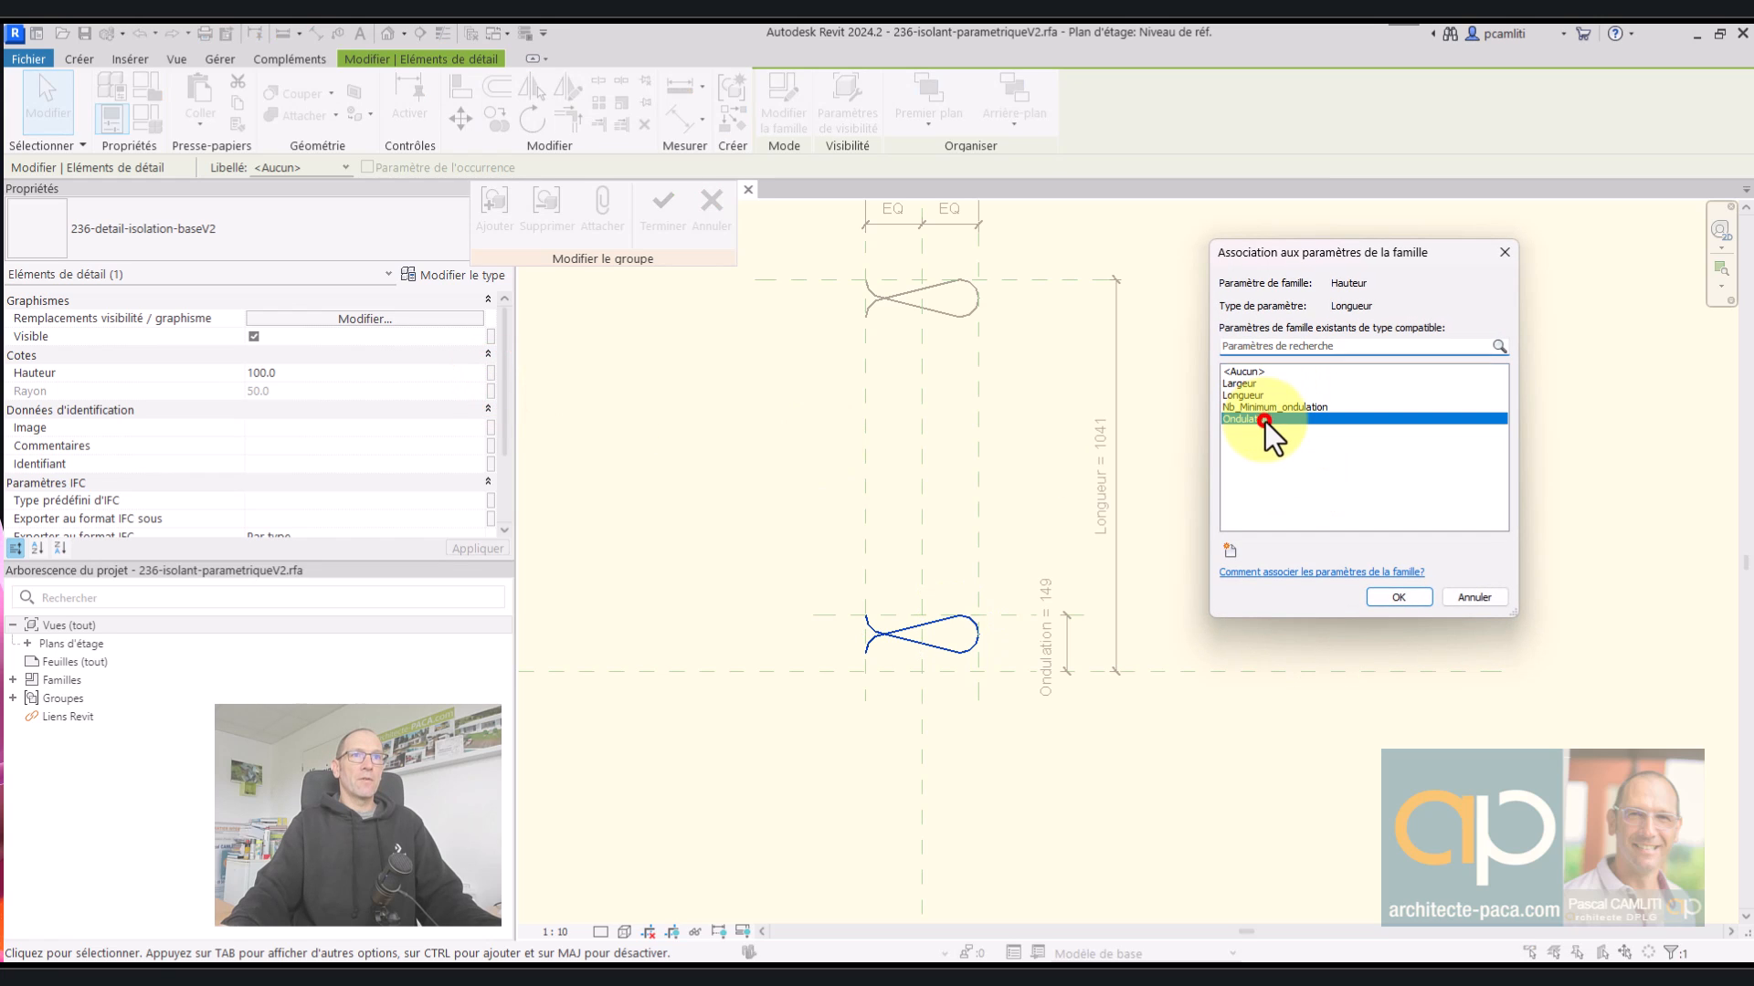
pyautogui.click(1398, 596)
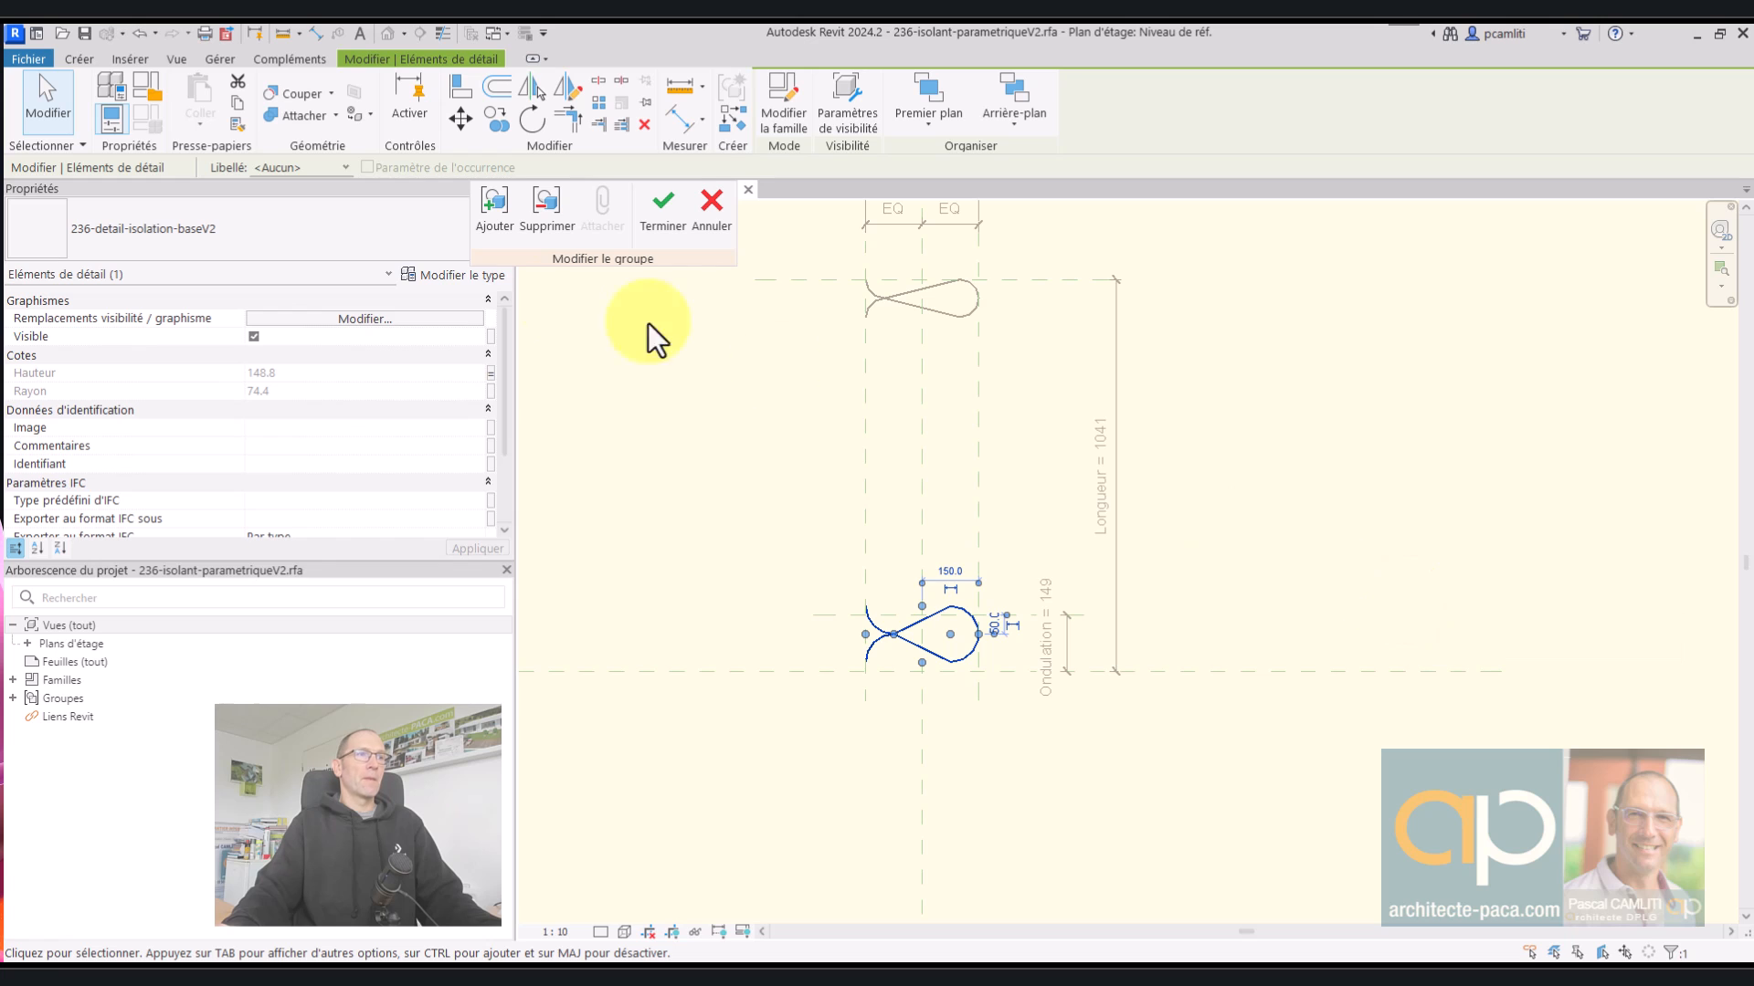
pyautogui.click(668, 219)
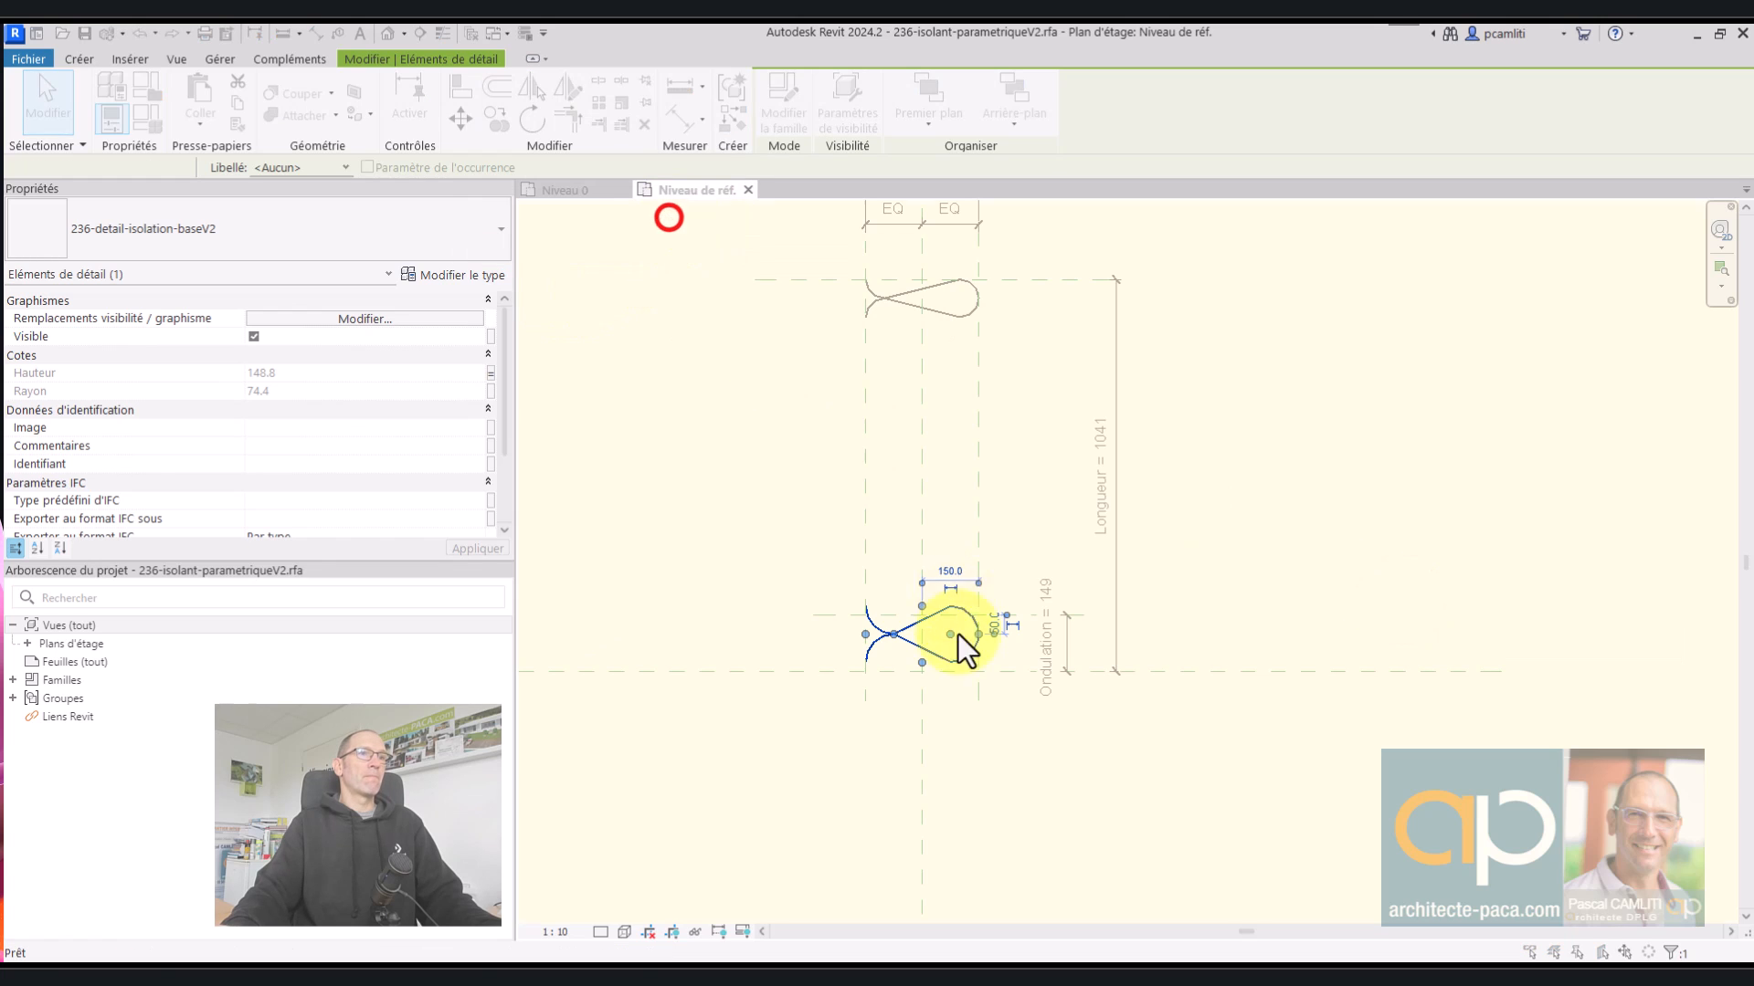
pyautogui.click(824, 563)
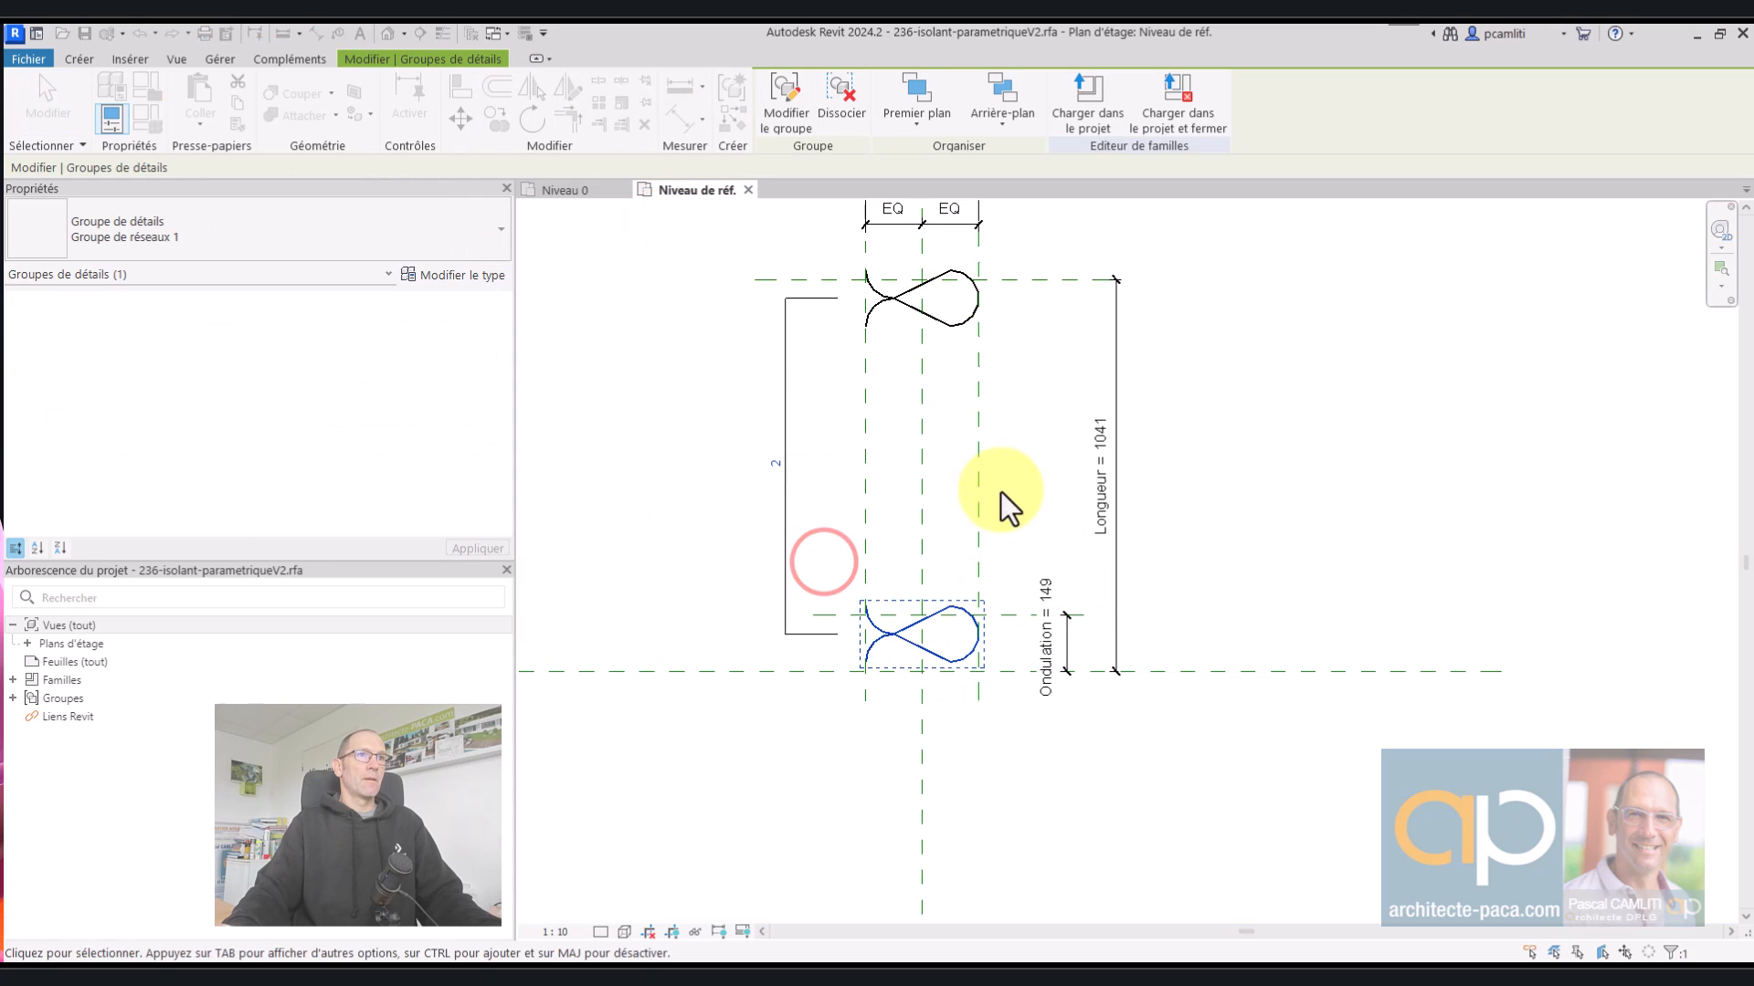
# - Align and lock the lower wave to the bottom reference plane and the upper wave to the top reference plane
pyautogui.click(462, 95)
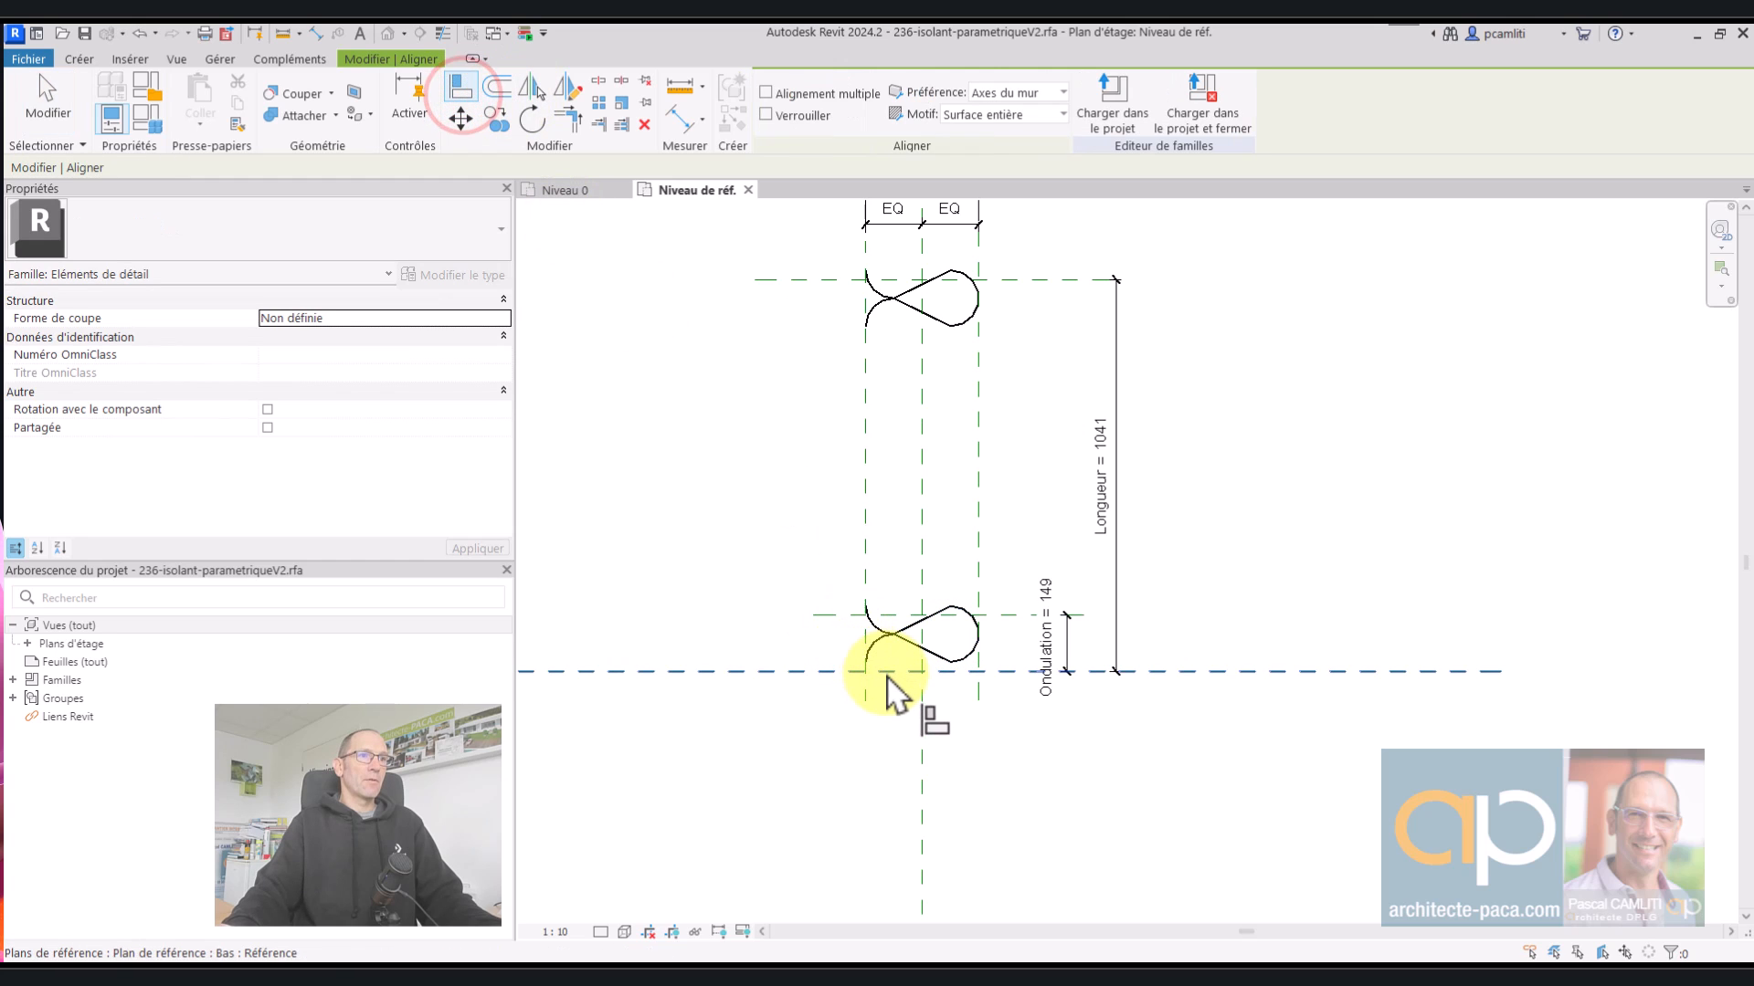
pyautogui.click(842, 674)
pyautogui.click(891, 657)
pyautogui.click(1041, 641)
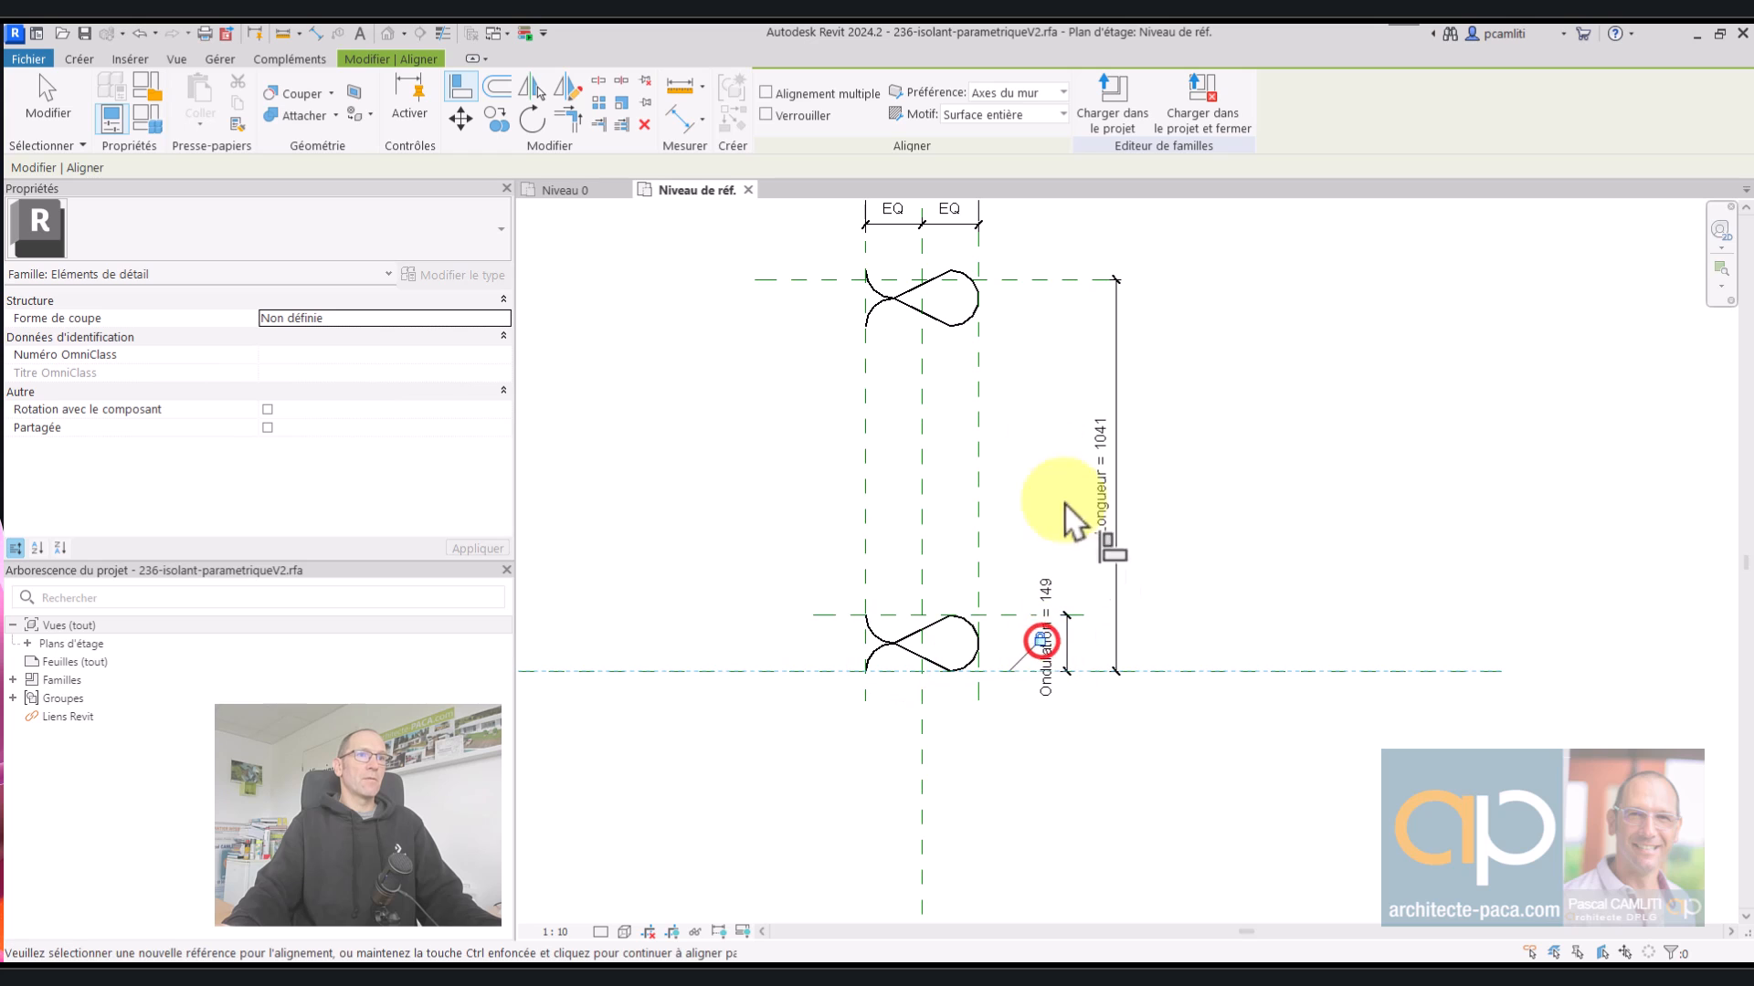
pyautogui.click(1003, 281)
pyautogui.click(959, 271)
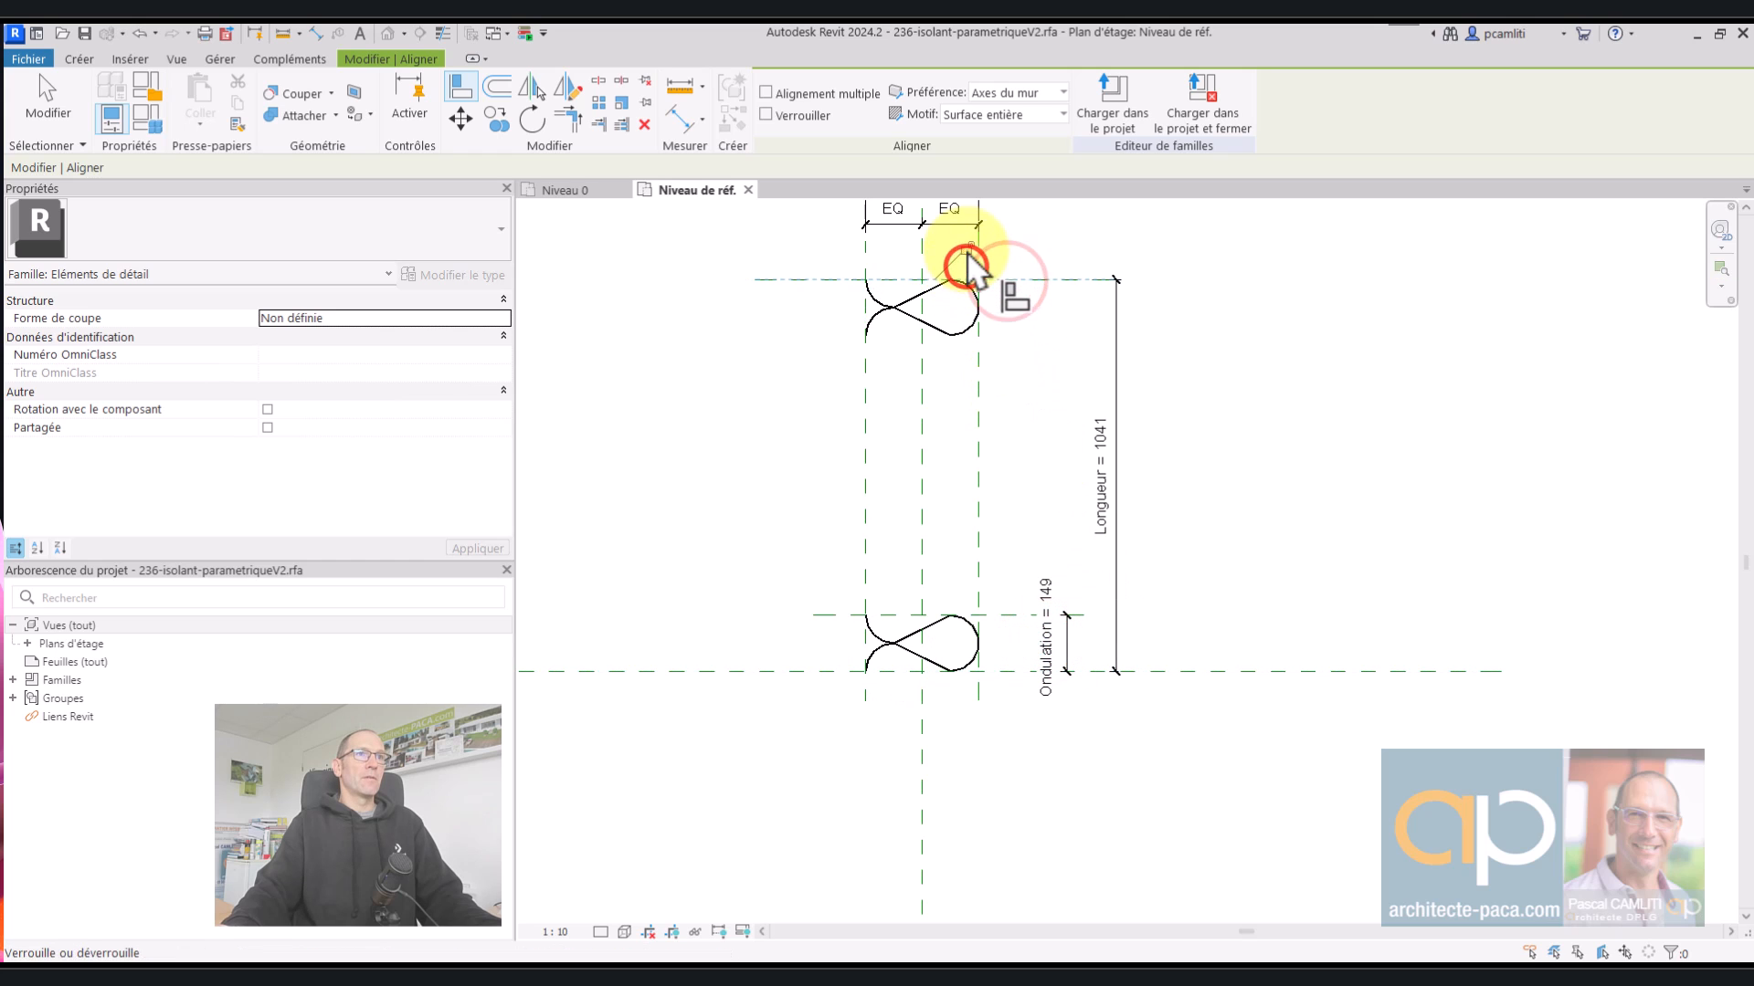
pyautogui.press('Escape')
# - Label the array of waves with the Reseau_Calc parameter so its count follows the formula
pyautogui.click(944, 331)
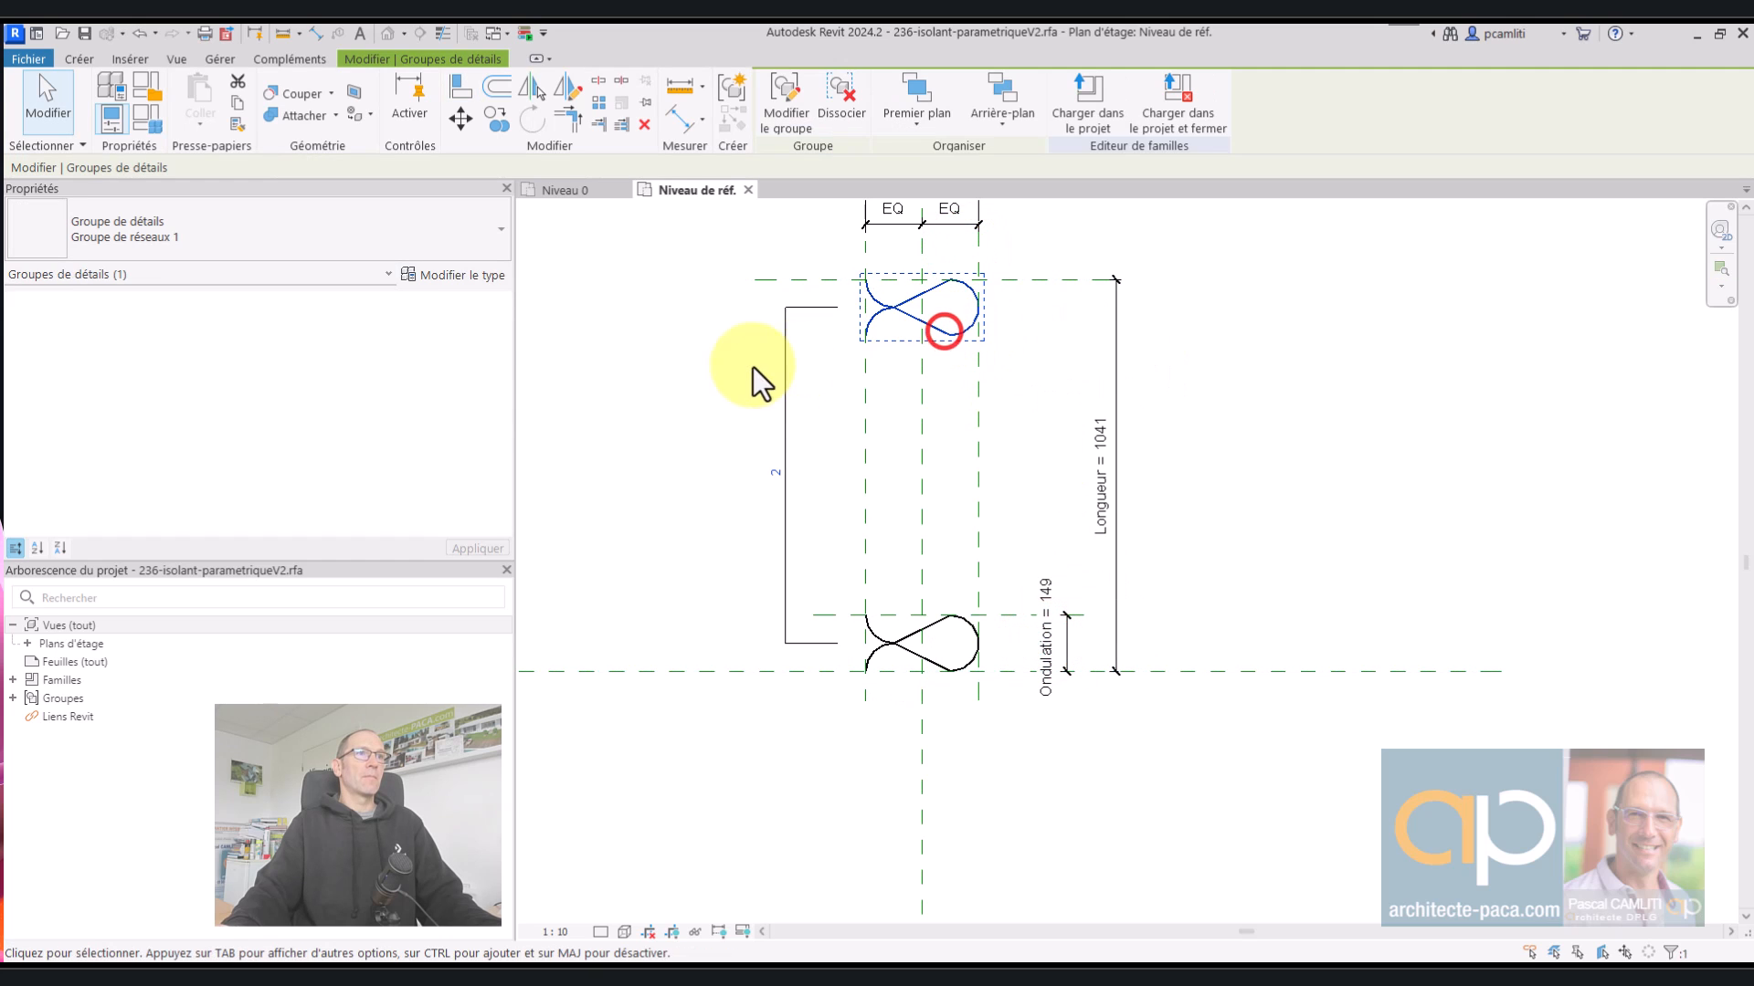
pyautogui.click(785, 369)
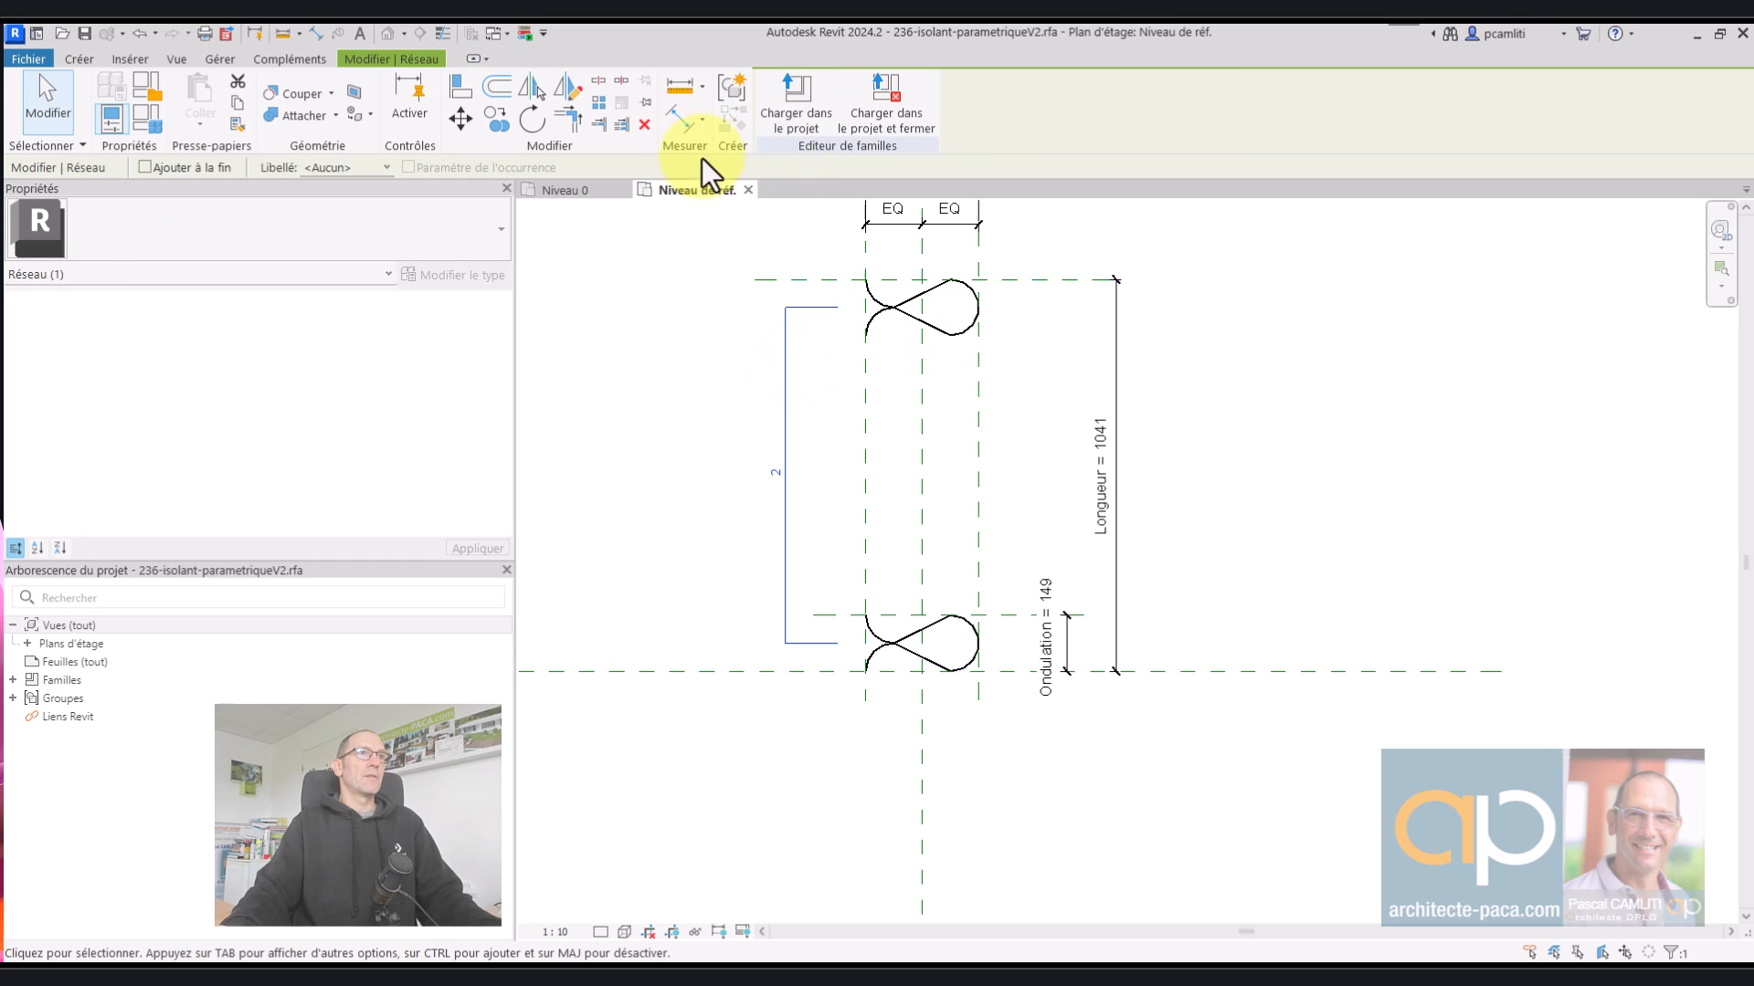
pyautogui.click(380, 172)
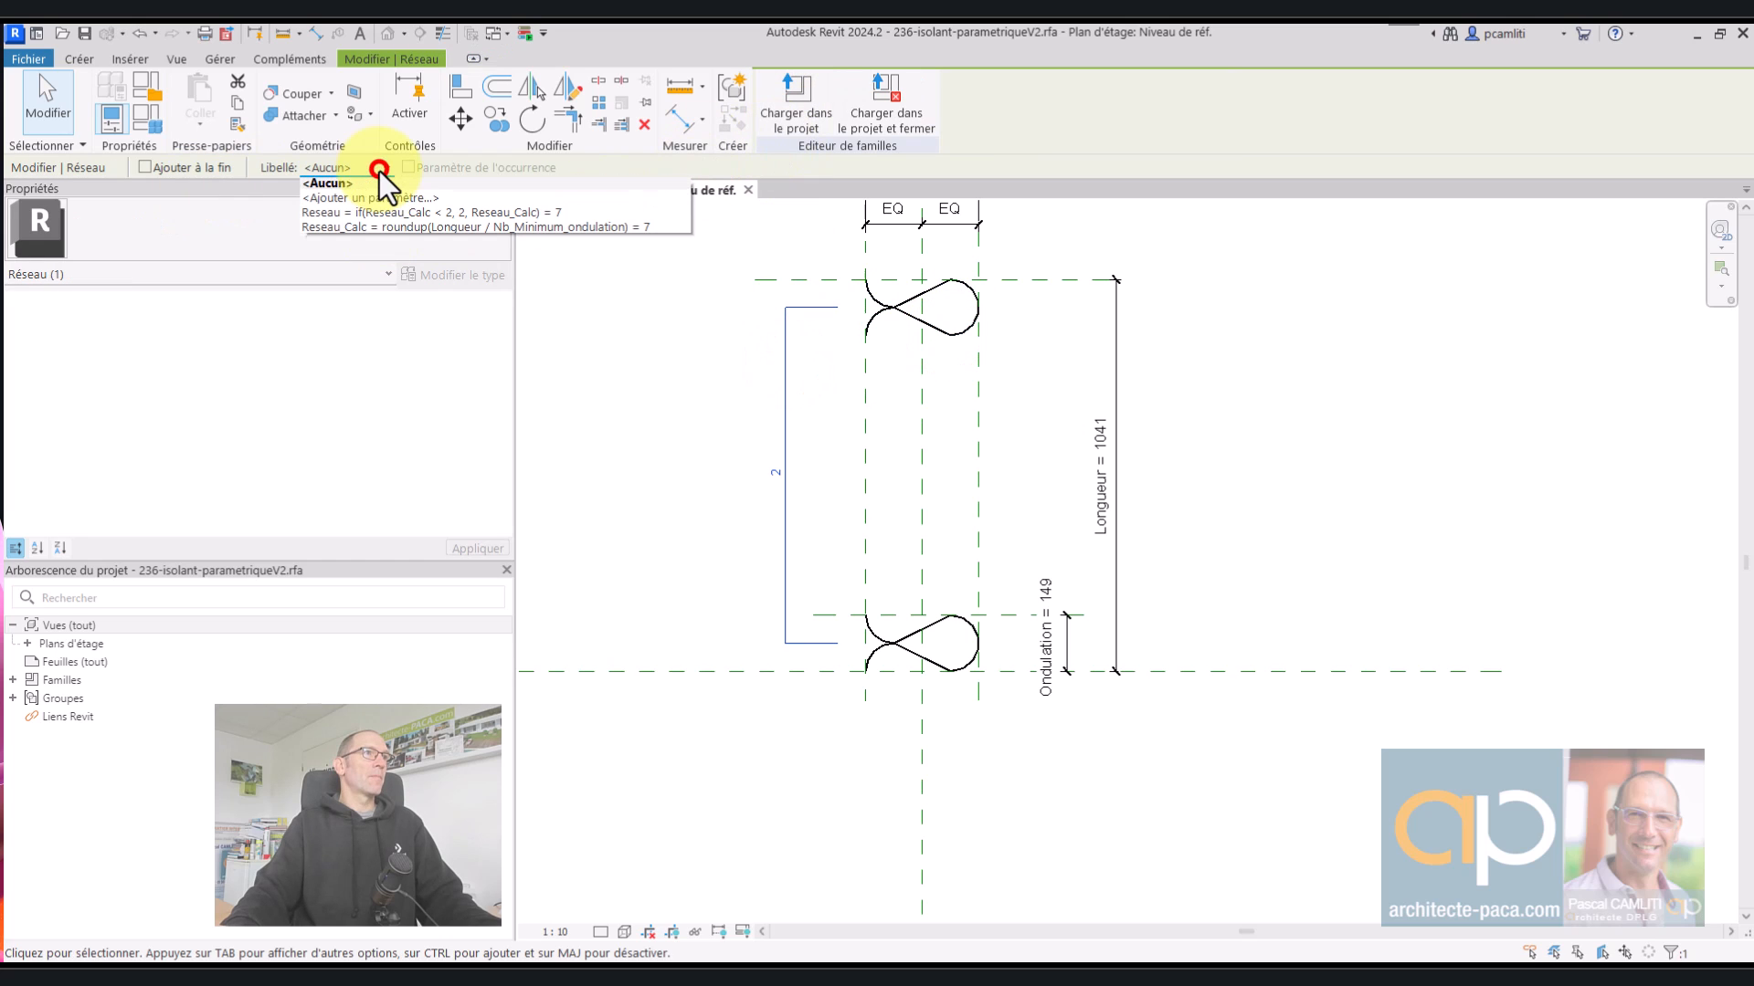
pyautogui.click(397, 230)
pyautogui.click(731, 457)
pyautogui.scroll(-2, 990, 552)
pyautogui.moveTo(1017, 570); pyautogui.dragTo(1122, 609, button='middle')
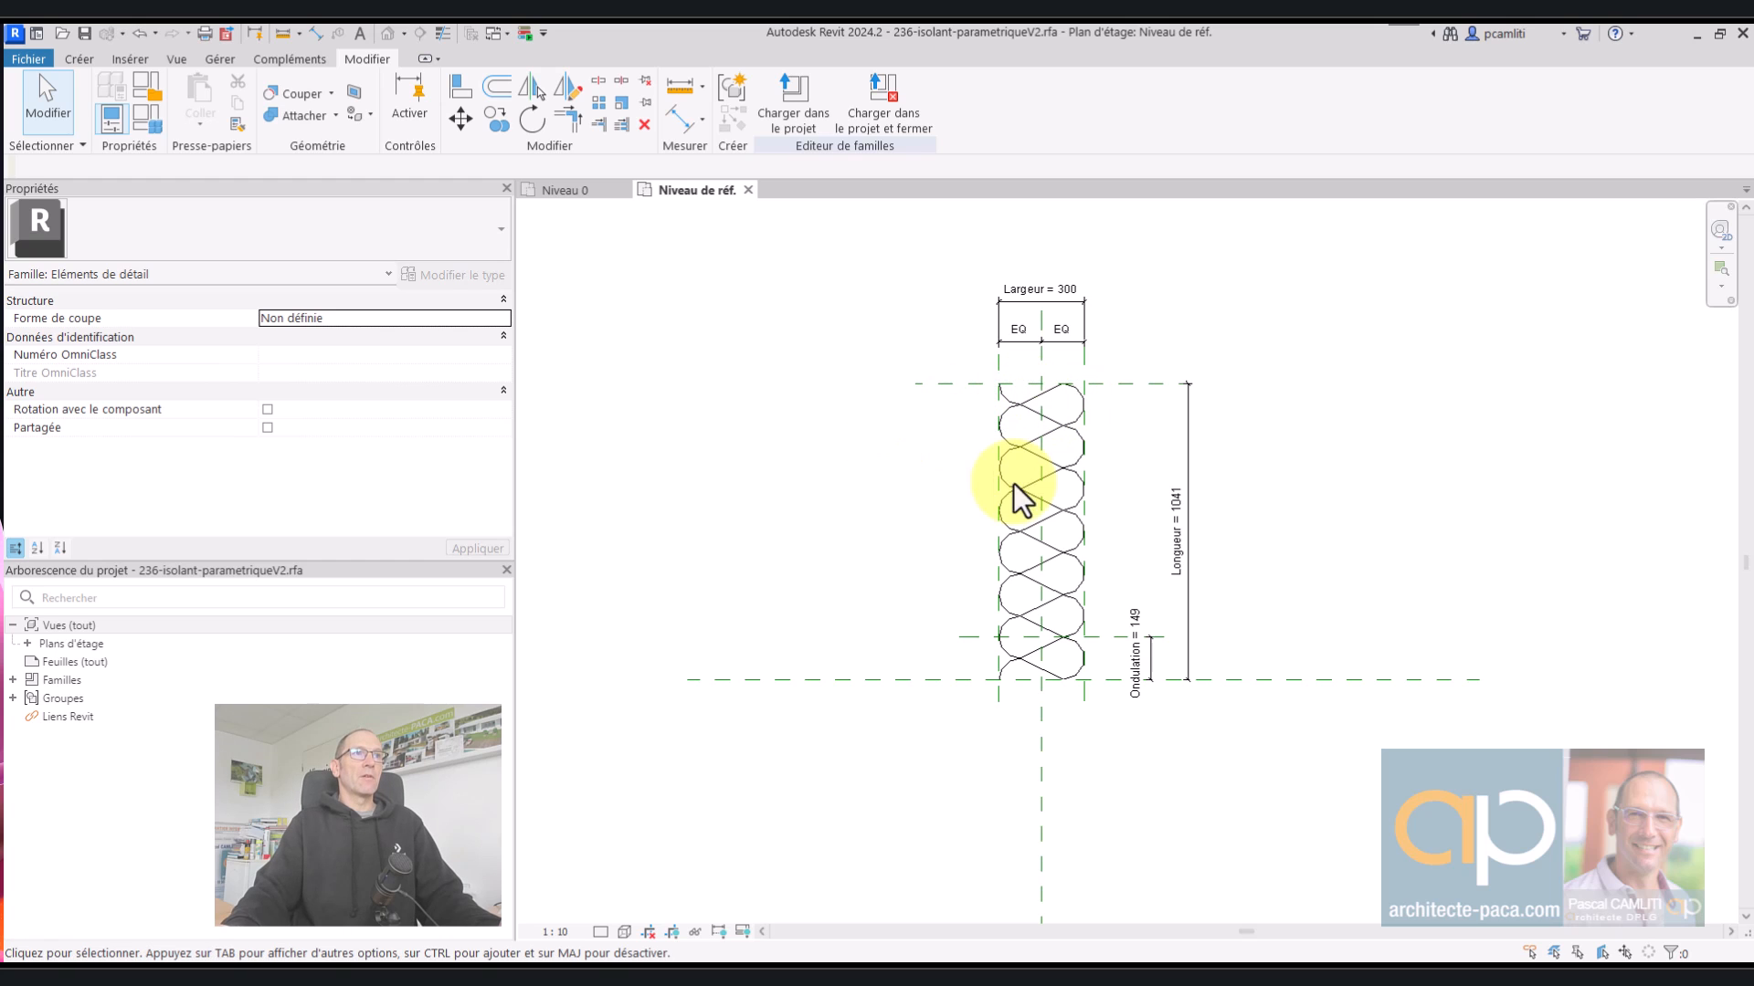
# - In the Niveau 0 plan of the project, stretch the longer insulation component upward to about 3.205 m, near the wall's upper end
pyautogui.click(588, 196)
pyautogui.click(1102, 516)
pyautogui.moveTo(1095, 433); pyautogui.dragTo(1096, 318)
pyautogui.click(1211, 362)
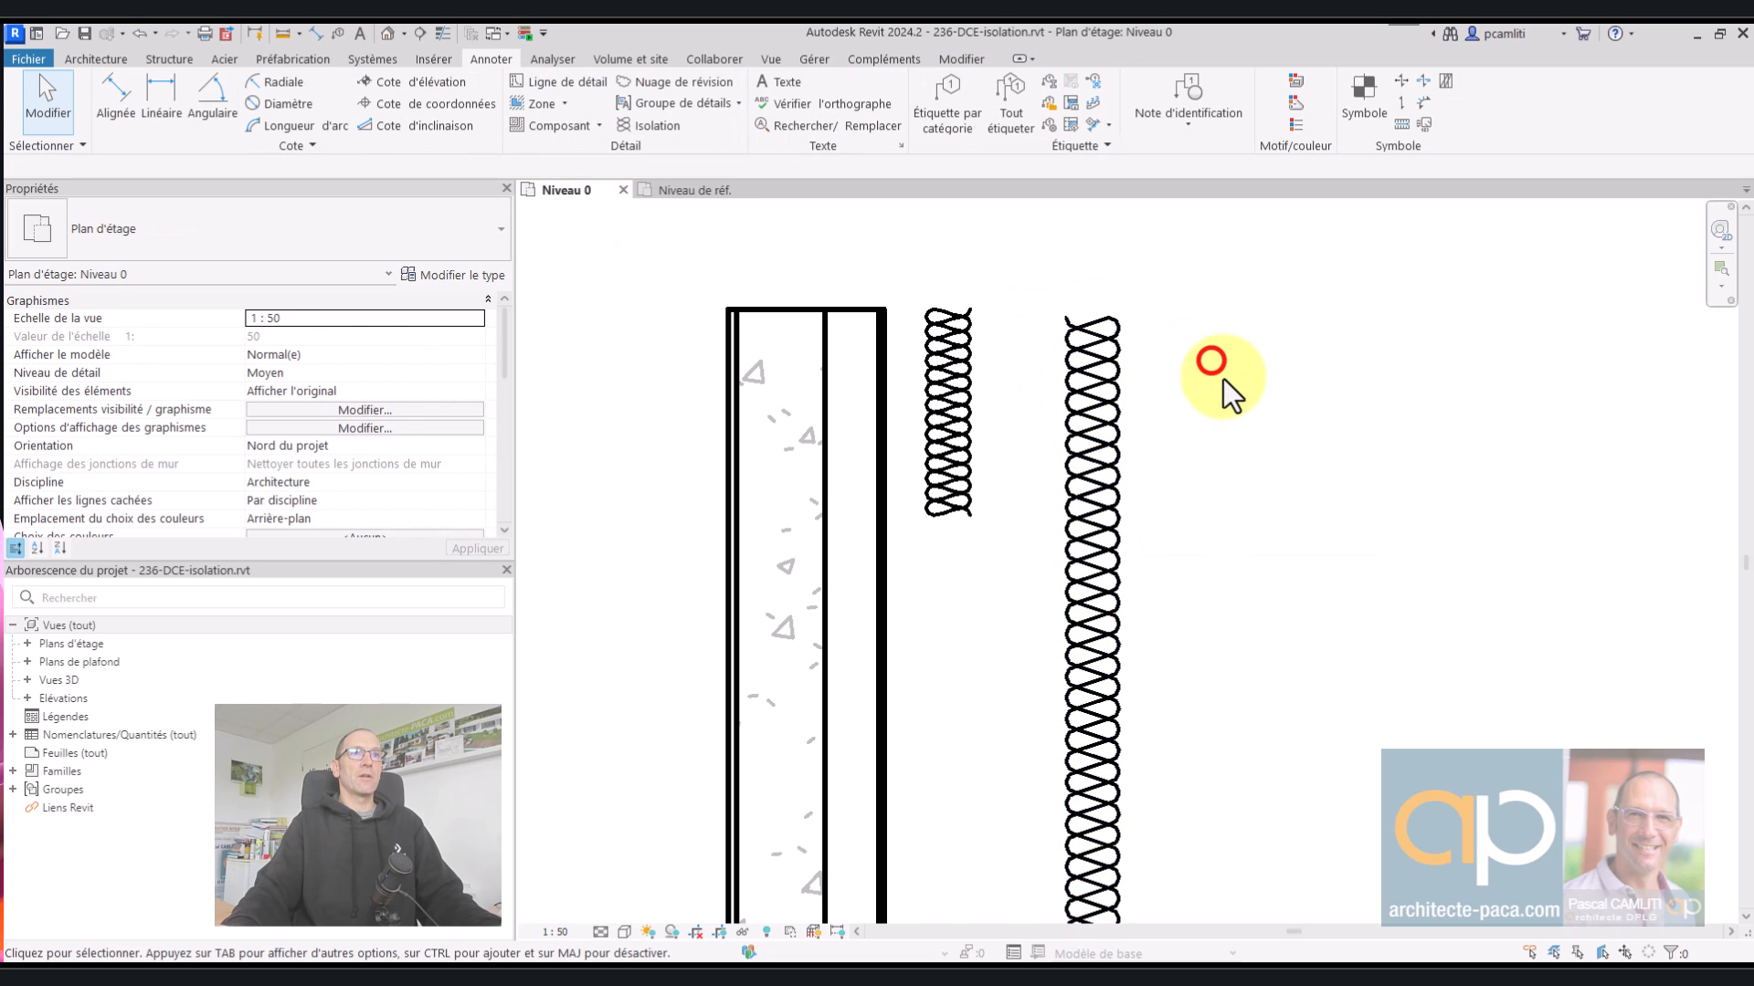
# - Check the Largeur value in the longer insulation component's type properties without changing it
pyautogui.scroll(-1, 1224, 376)
pyautogui.moveTo(1236, 390); pyautogui.dragTo(1107, 283, button='middle')
pyautogui.click(1013, 350)
pyautogui.click(462, 272)
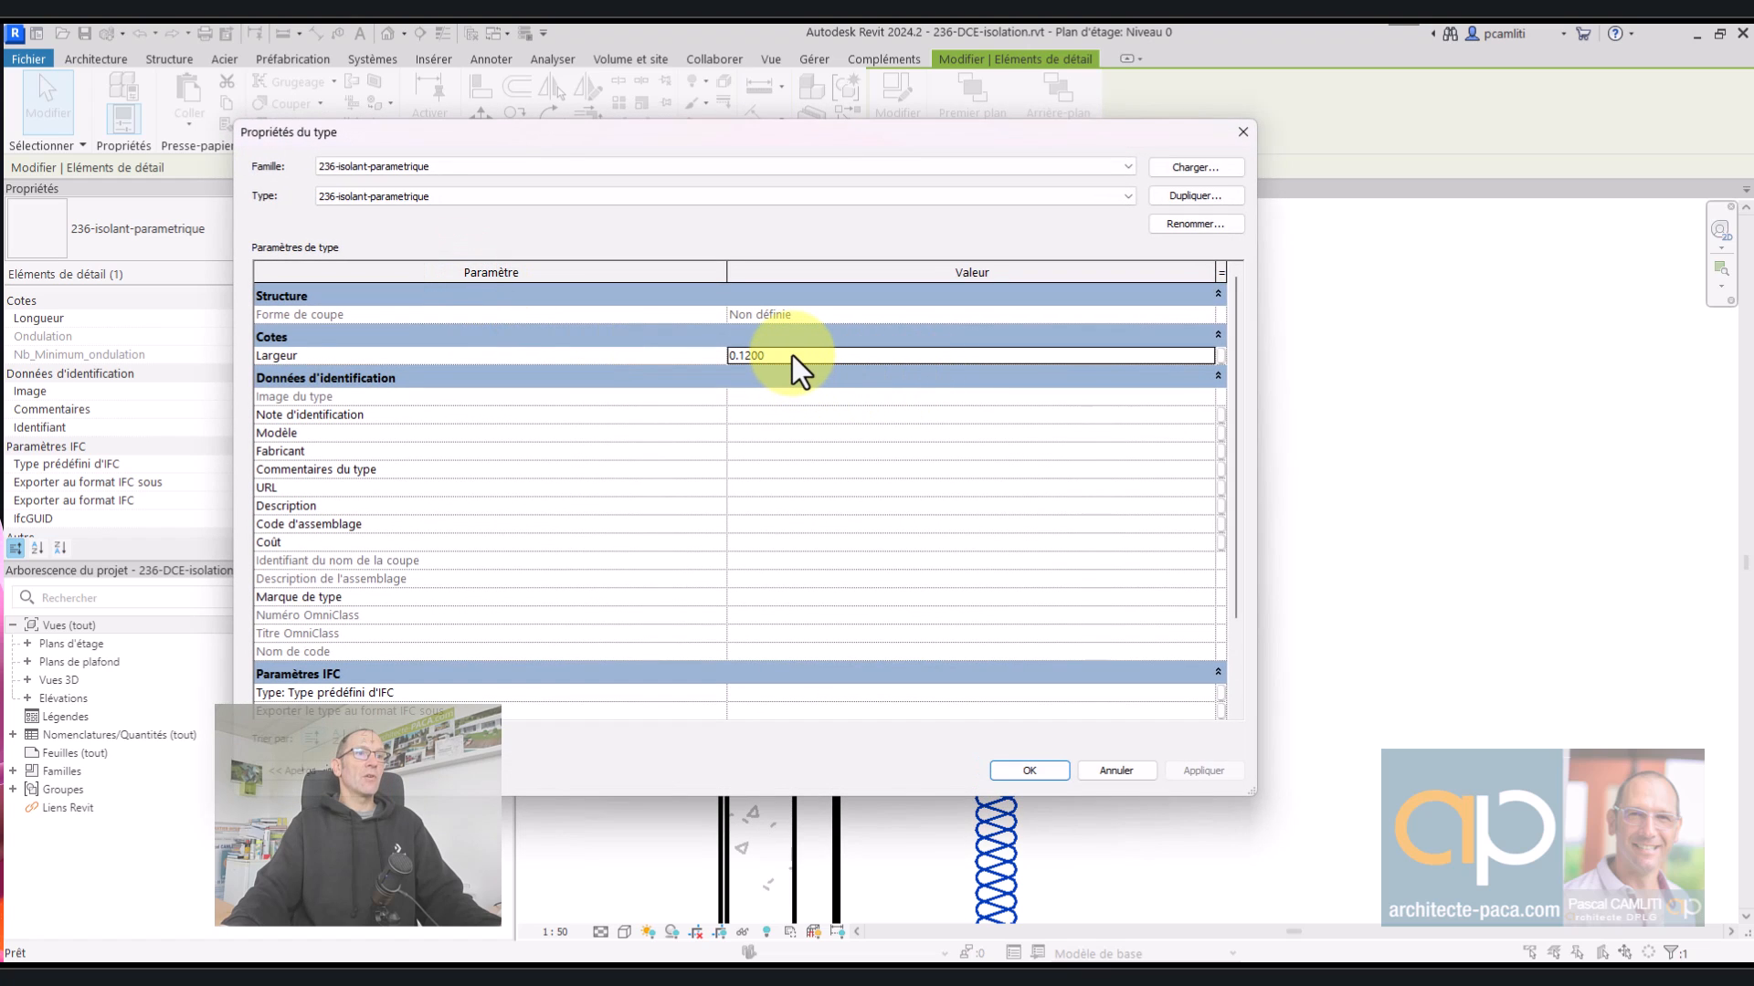
pyautogui.click(1242, 132)
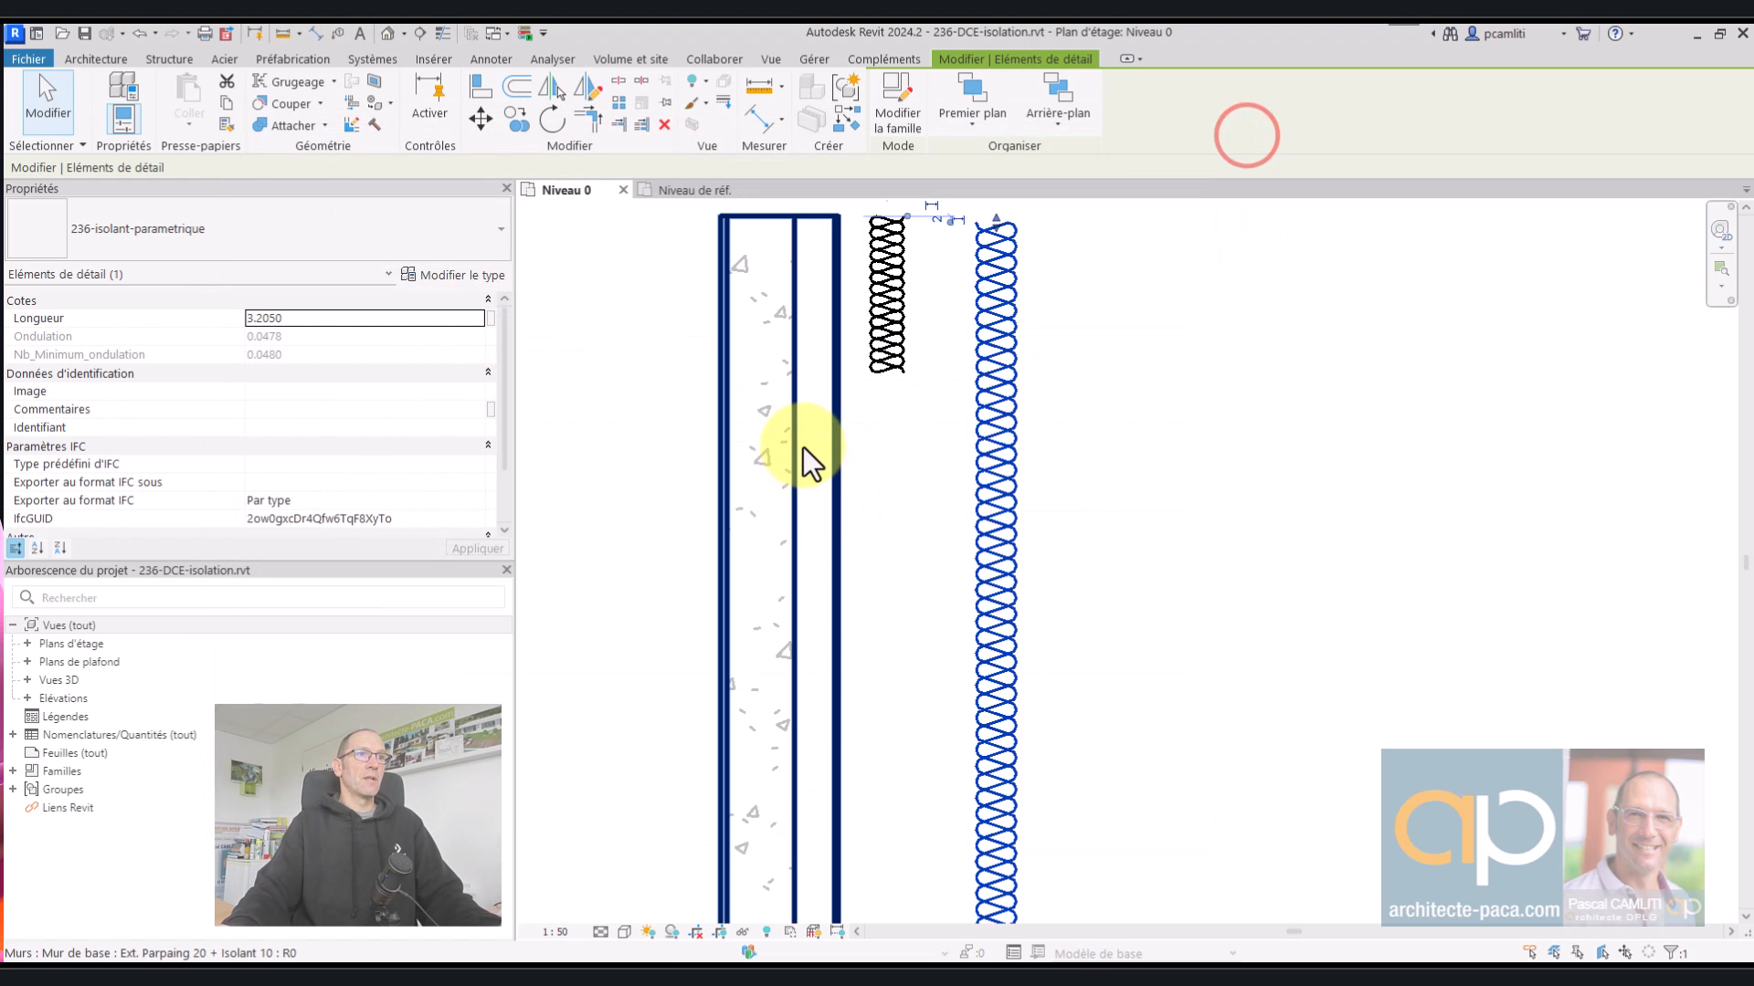
# - Set the Isolant/Vide layer thickness of the wall type Ext. Parpaing 20 + Isolant 10 to 0.14 m
pyautogui.click(829, 400)
pyautogui.click(466, 274)
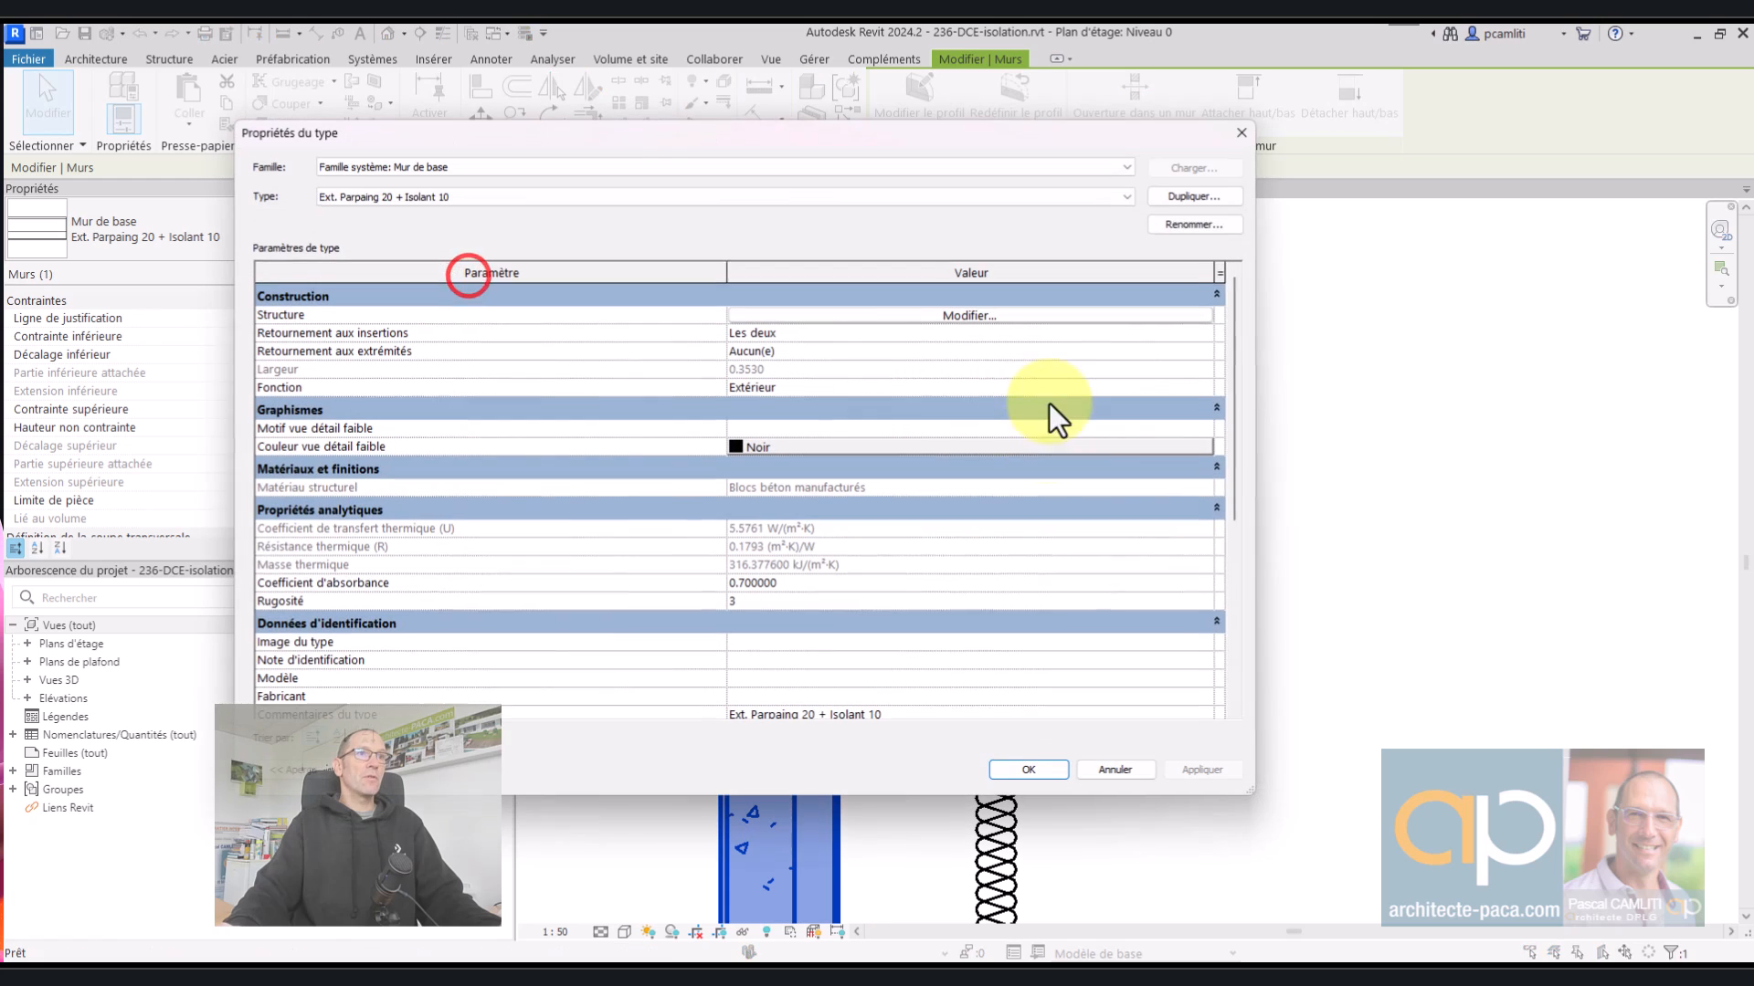
pyautogui.click(864, 316)
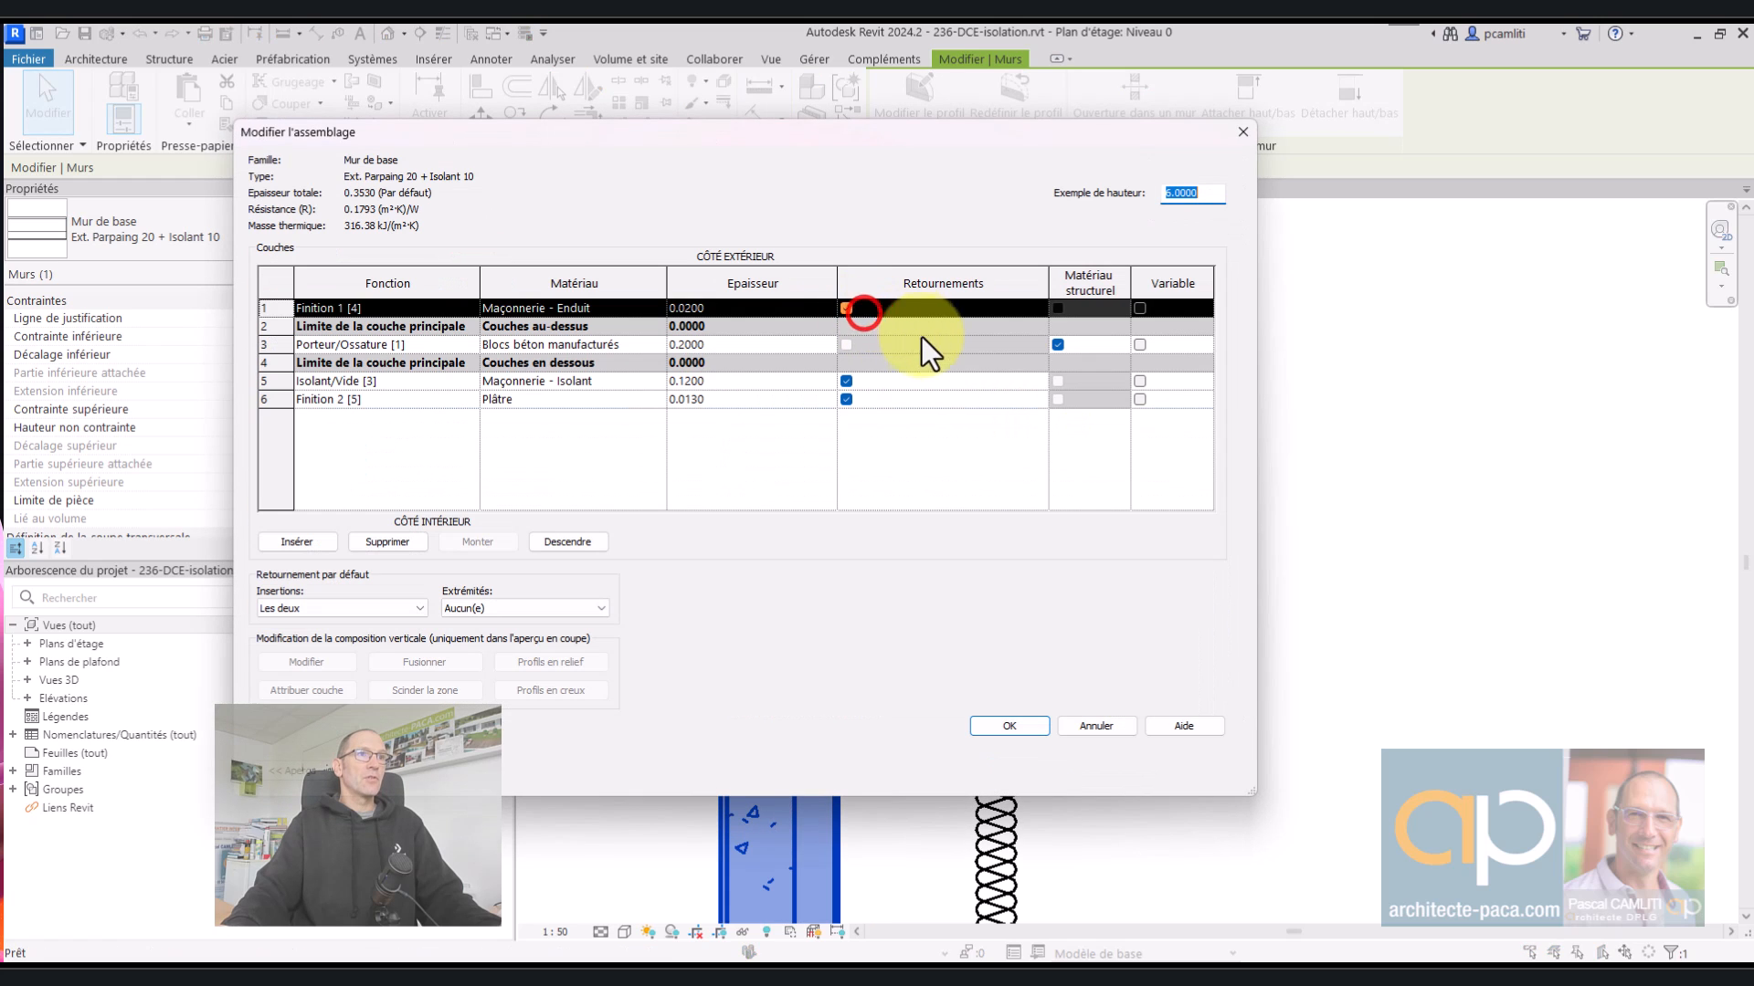
pyautogui.click(705, 382)
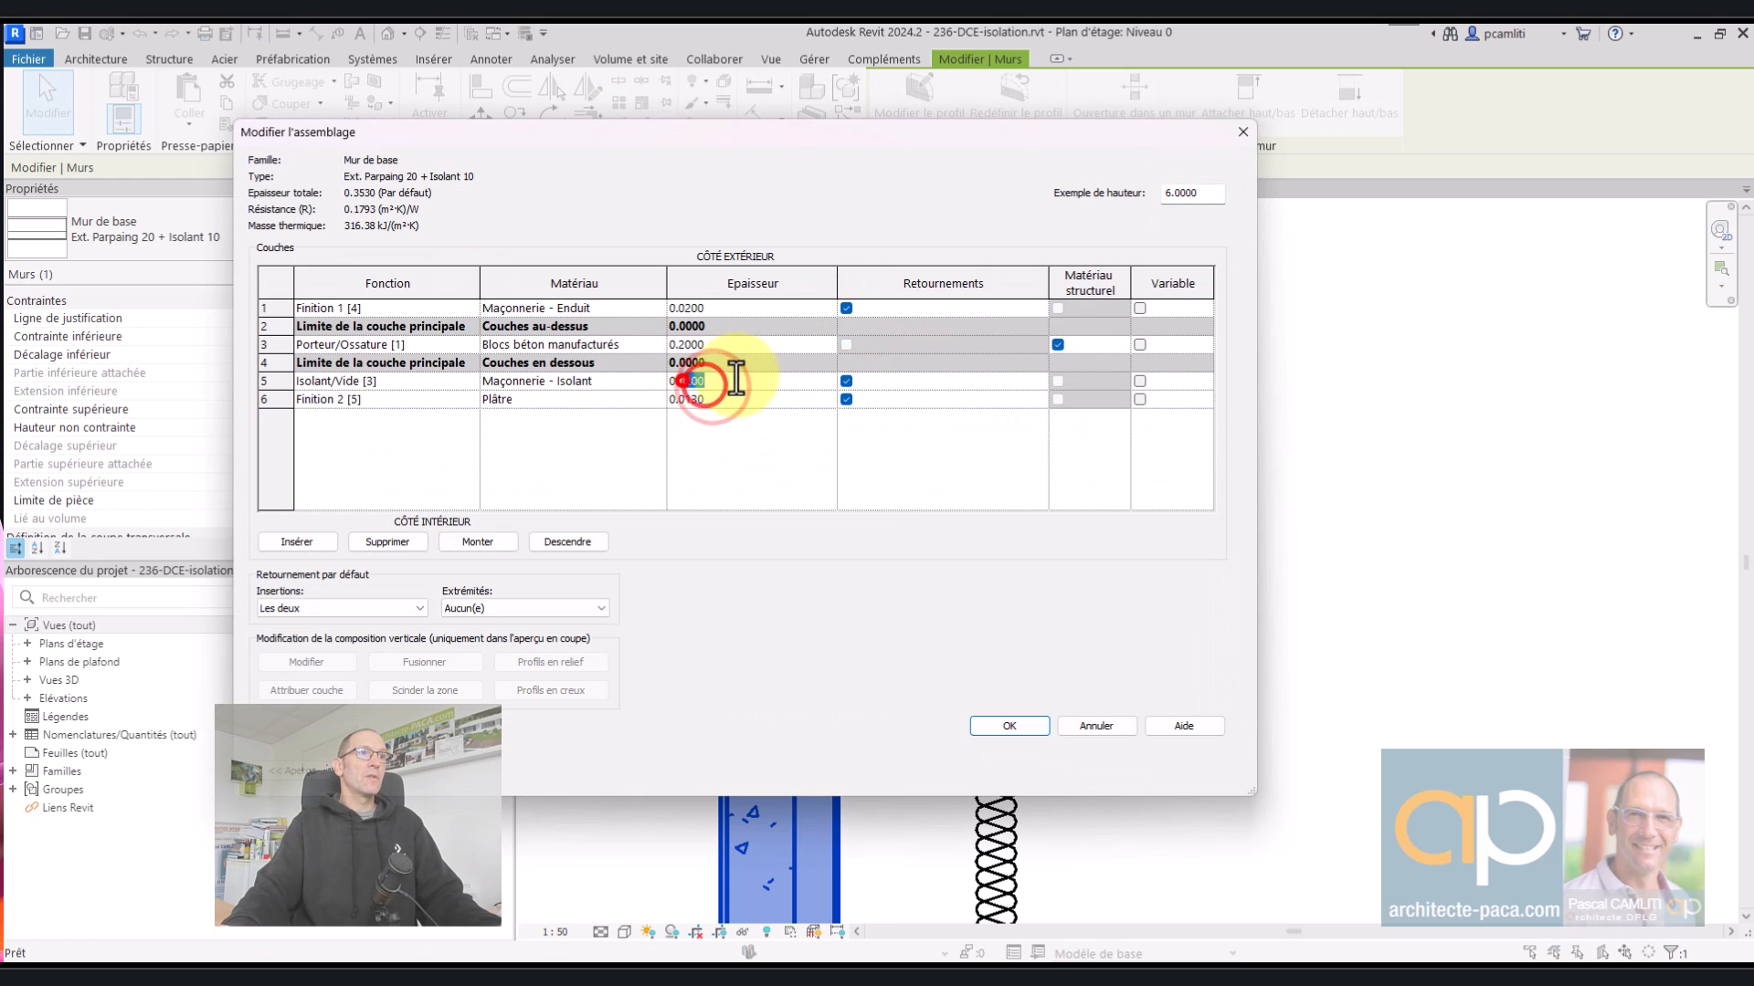
pyautogui.write('4')
pyautogui.press('Tab')
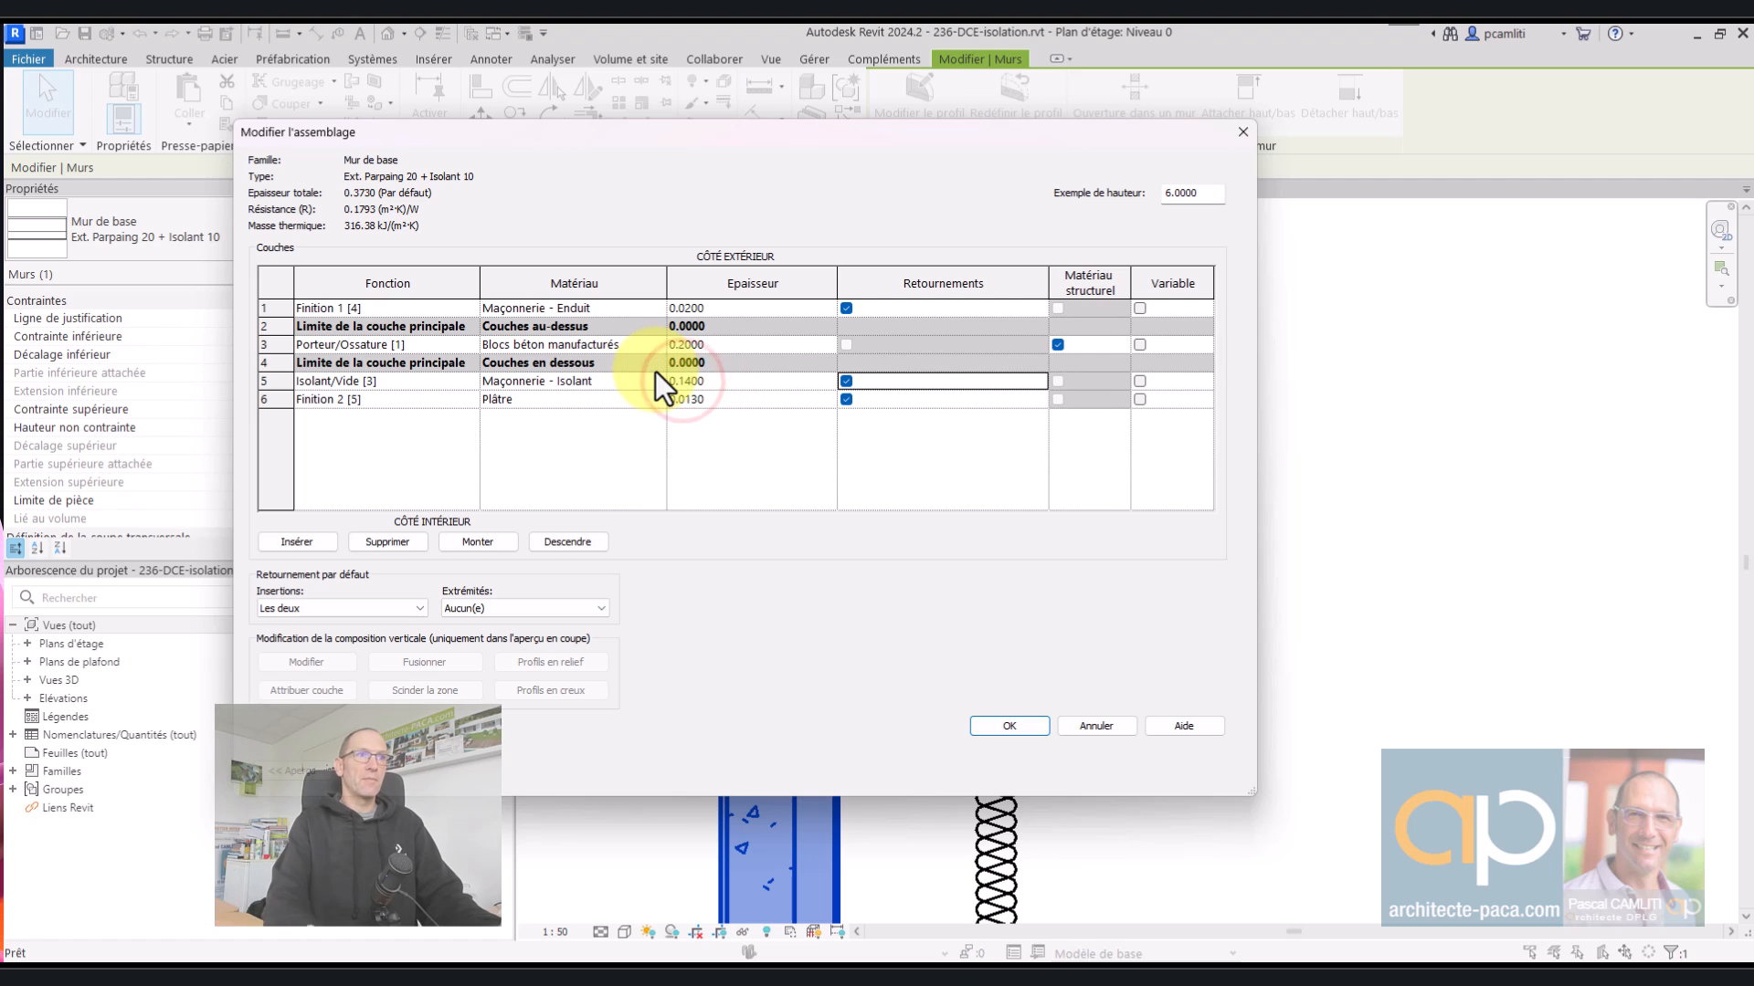
pyautogui.click(1006, 727)
pyautogui.click(1027, 772)
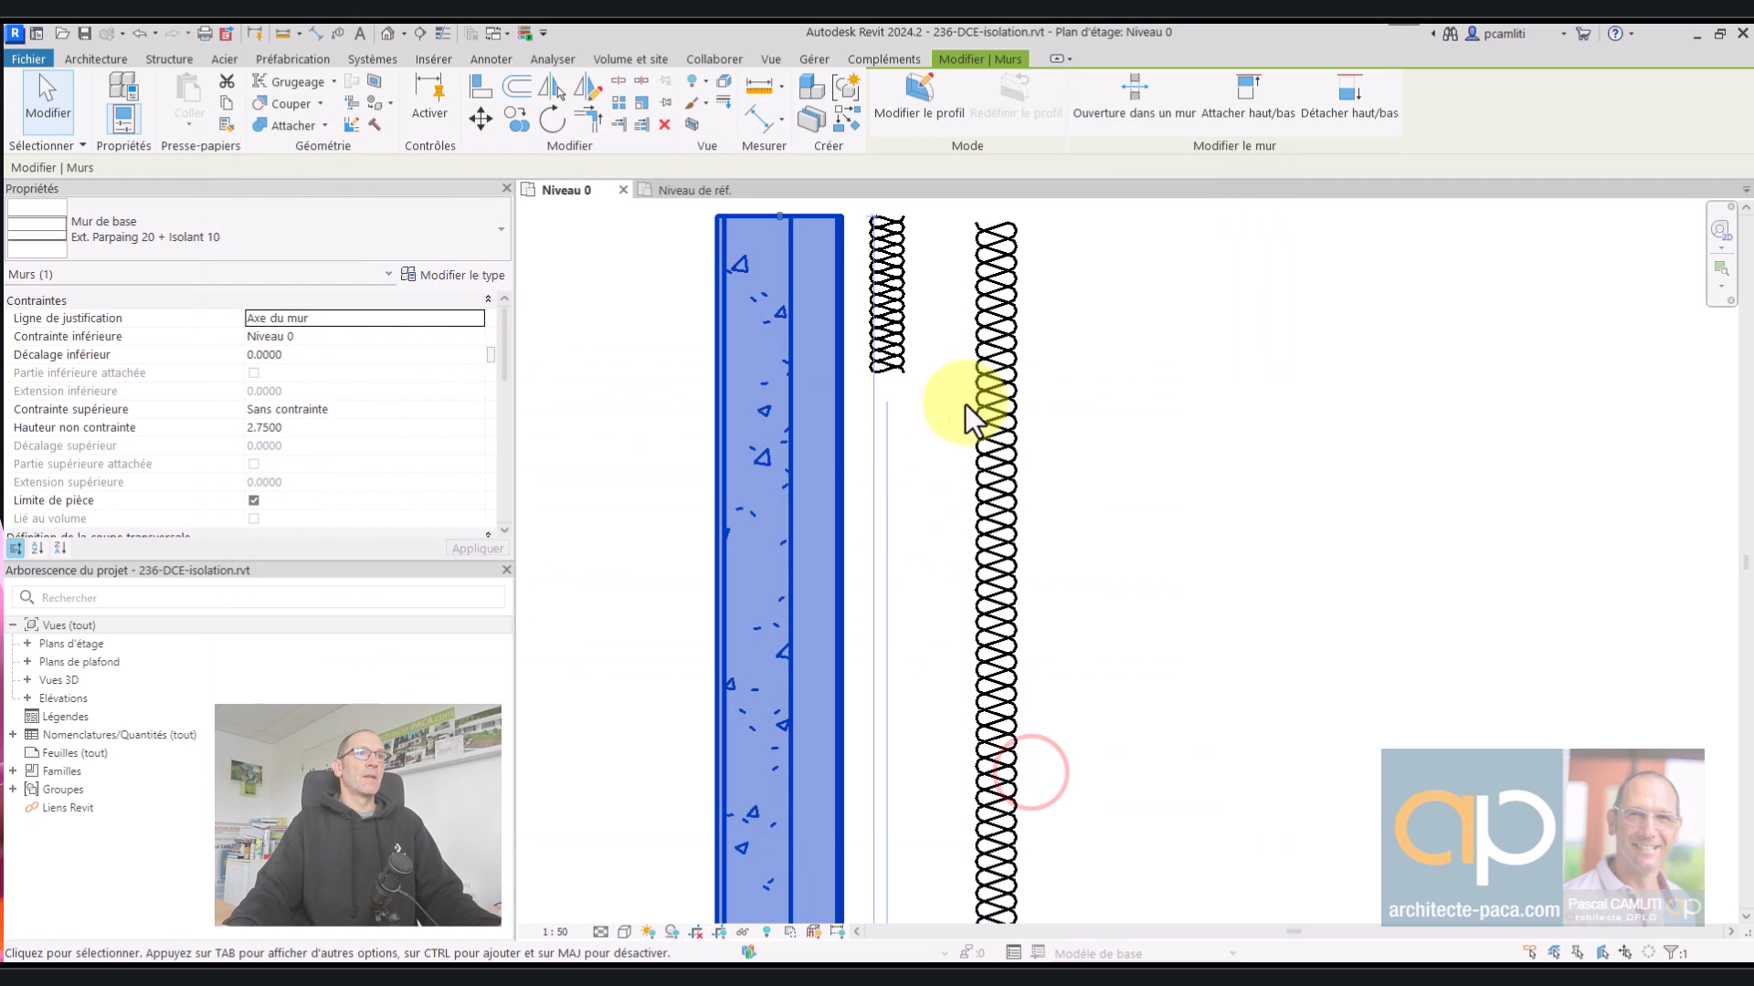
# - Set the Largeur type parameter of the longer 236-isolant-parametrique component to 0.14 m
pyautogui.scroll(2, 1169, 392)
pyautogui.click(1117, 342)
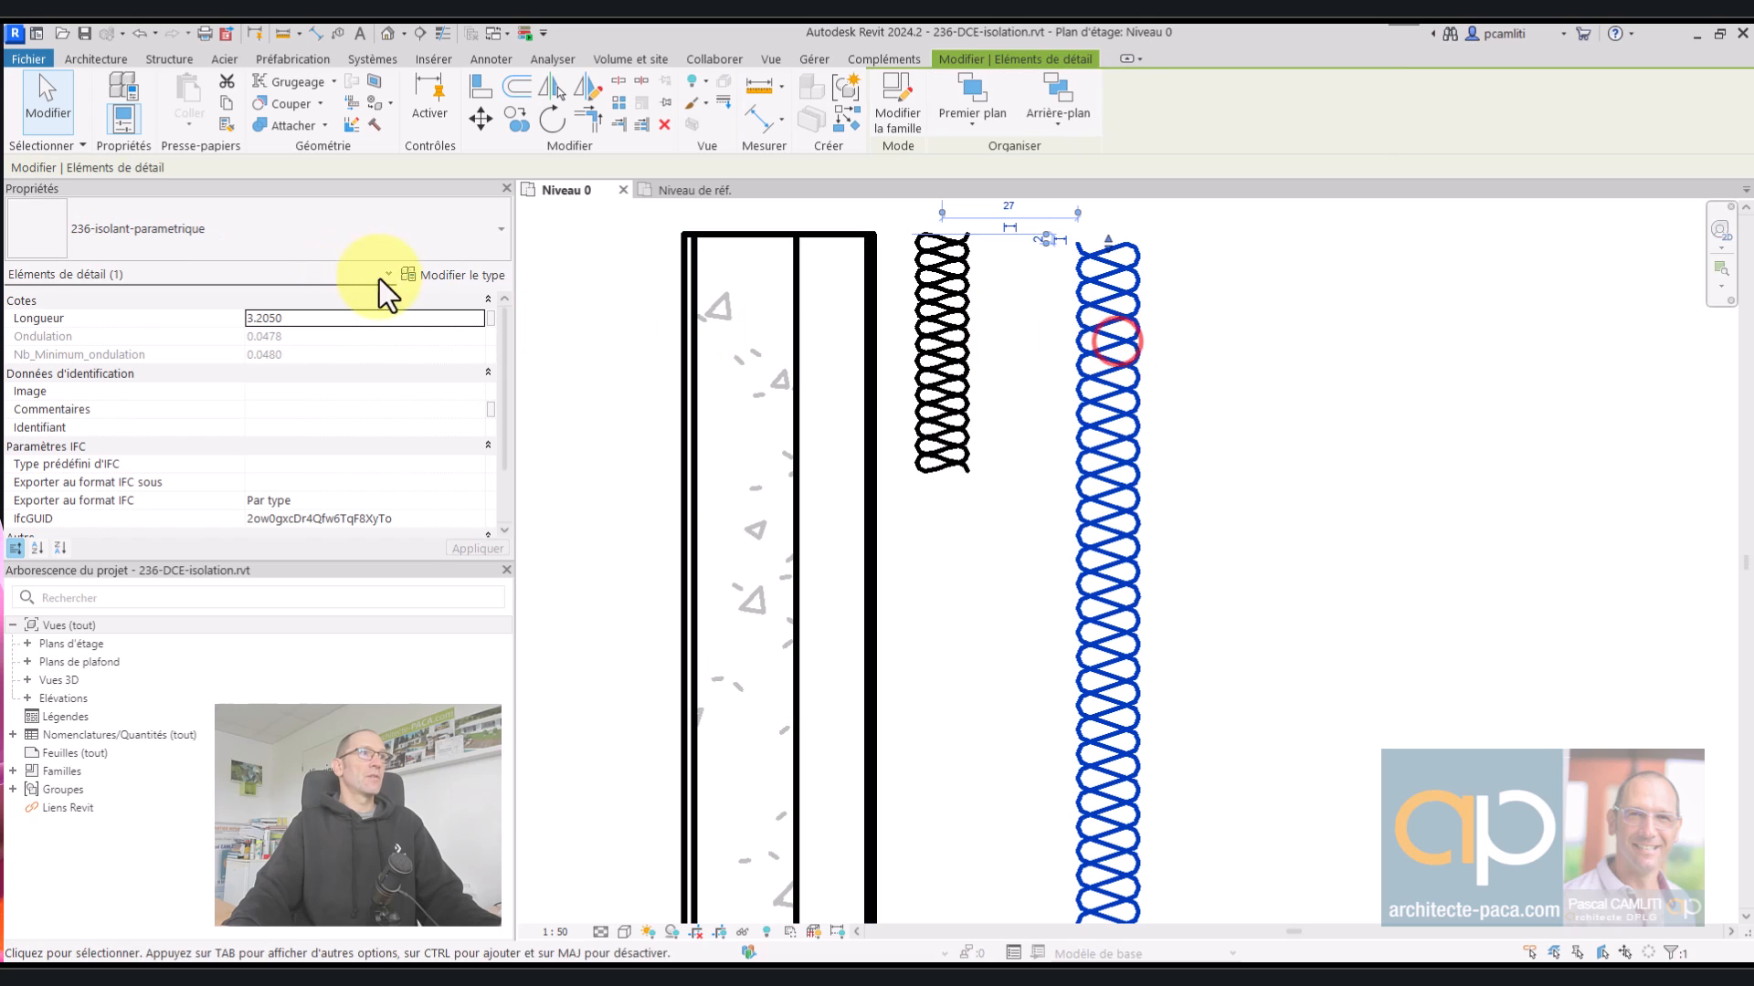
pyautogui.click(444, 275)
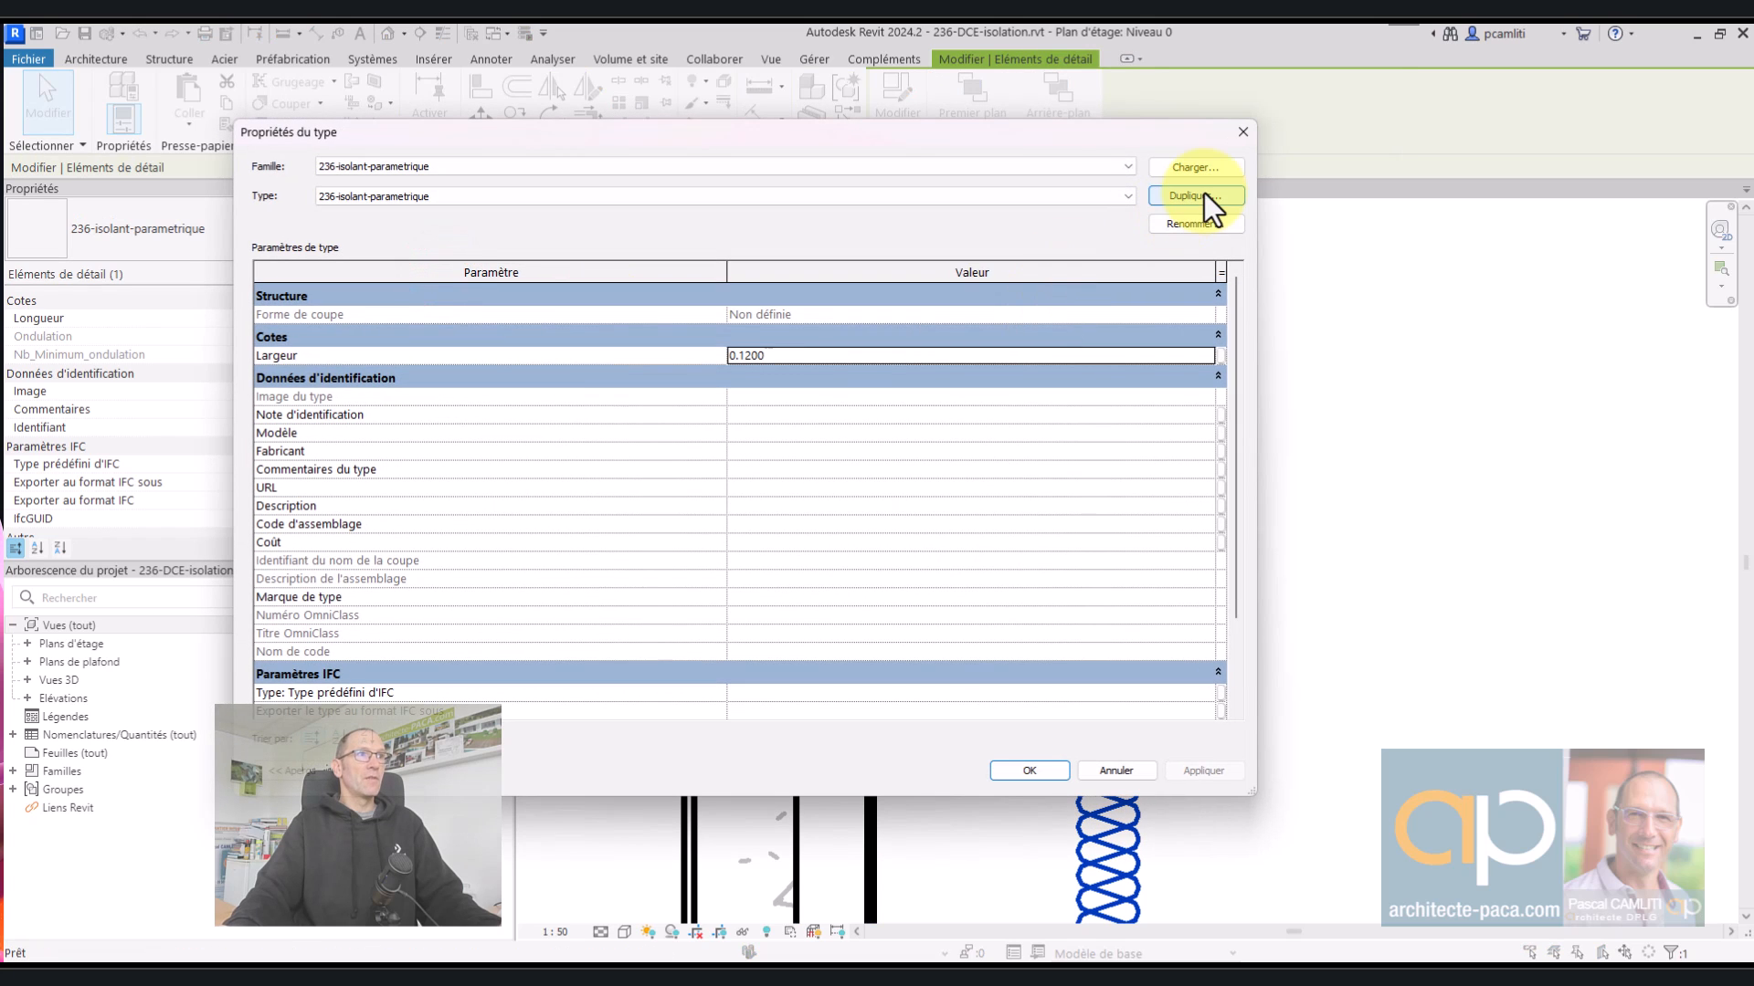
pyautogui.click(816, 352)
pyautogui.doubleClick(749, 357)
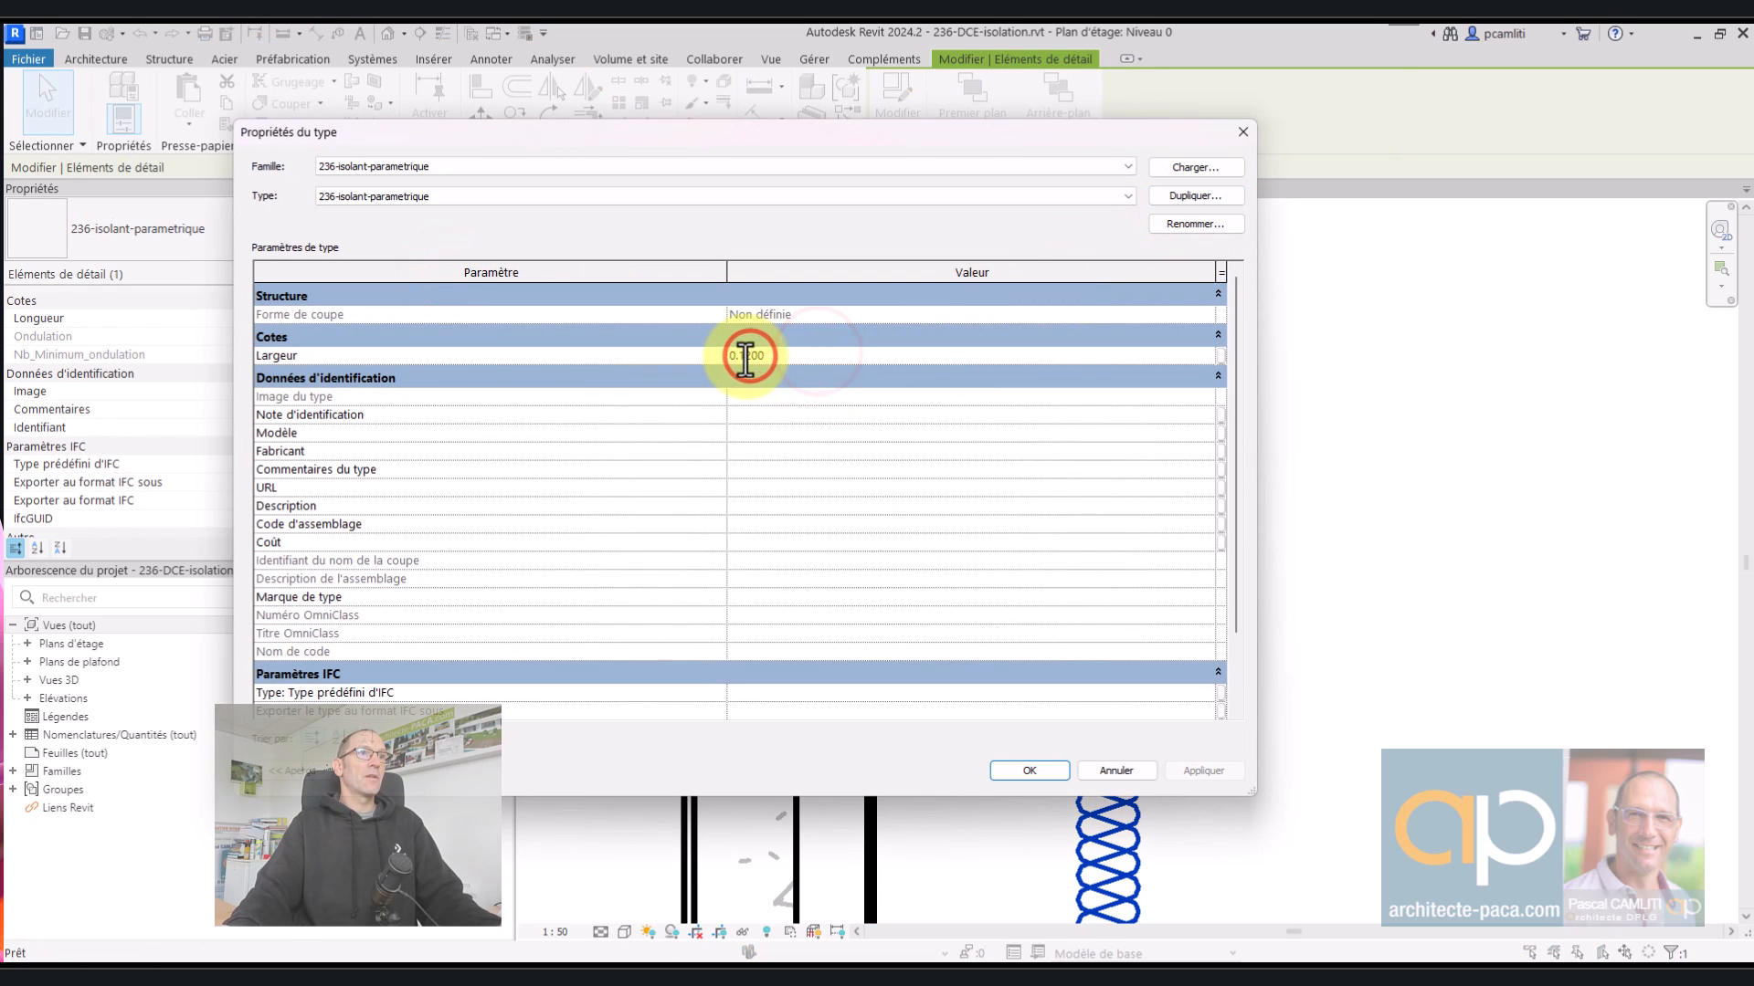
pyautogui.write('0.14')
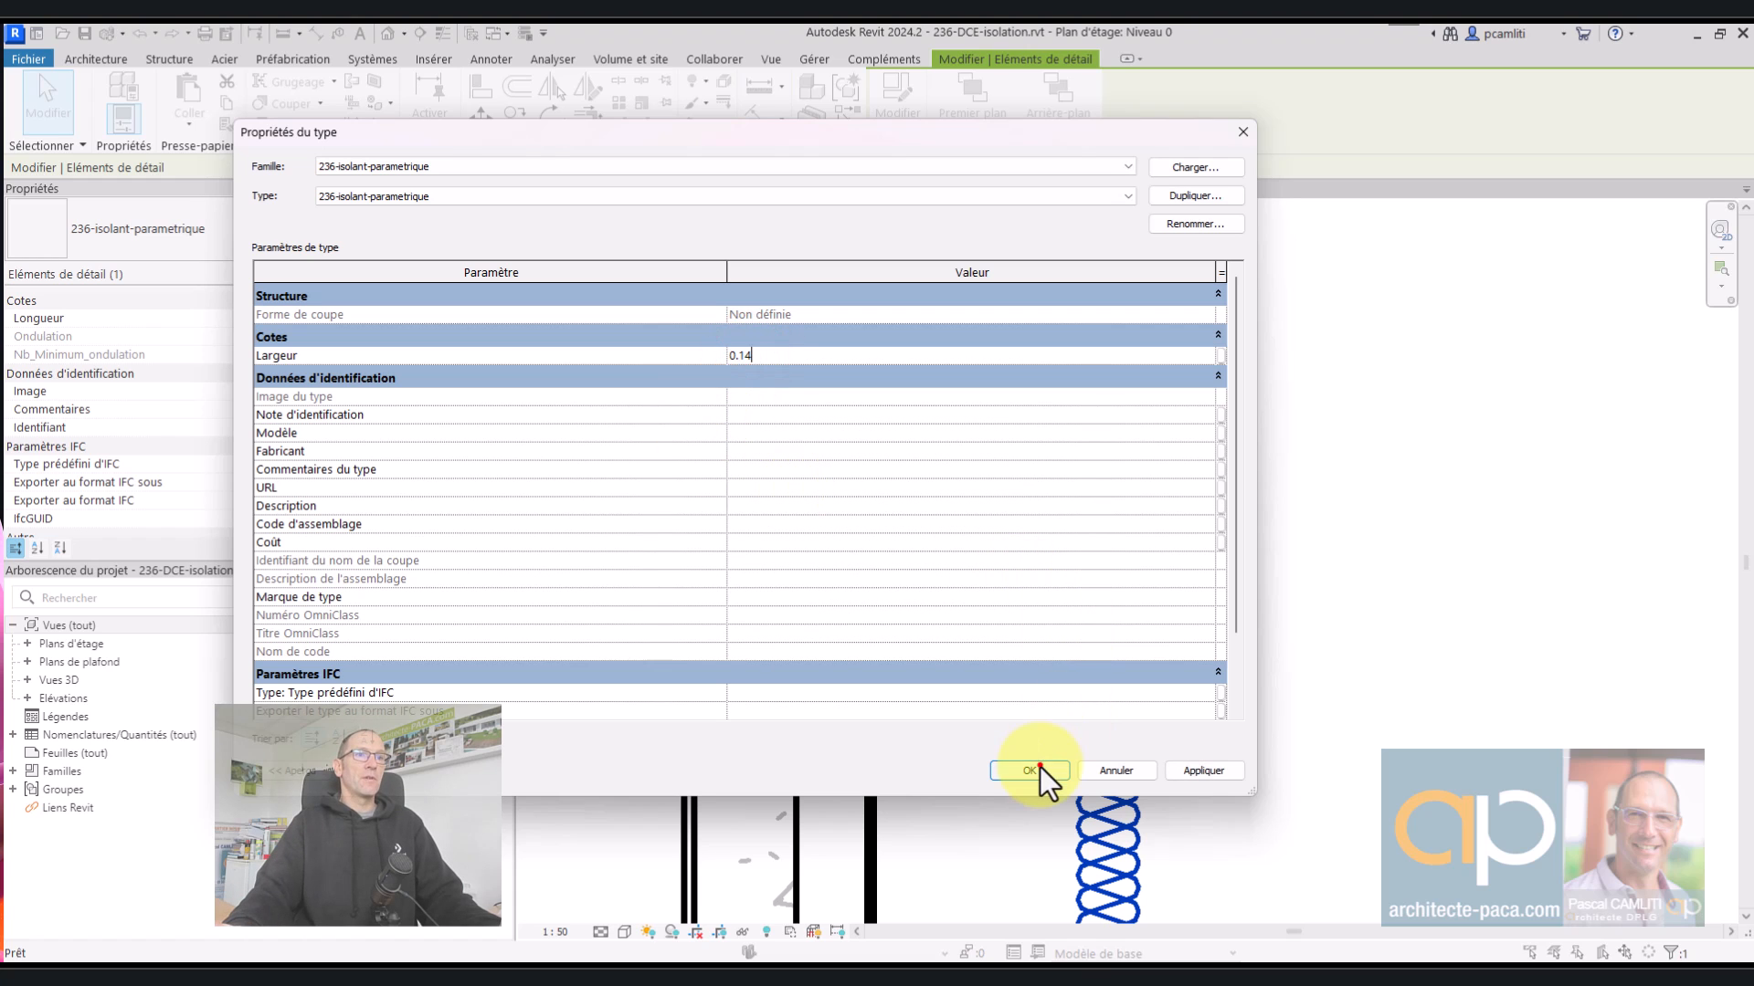
pyautogui.click(1039, 767)
# - Move the longer insulation component sideways into the wall's insulation layer
pyautogui.moveTo(1259, 486); pyautogui.dragTo(1348, 567, button='middle')
pyautogui.click(484, 87)
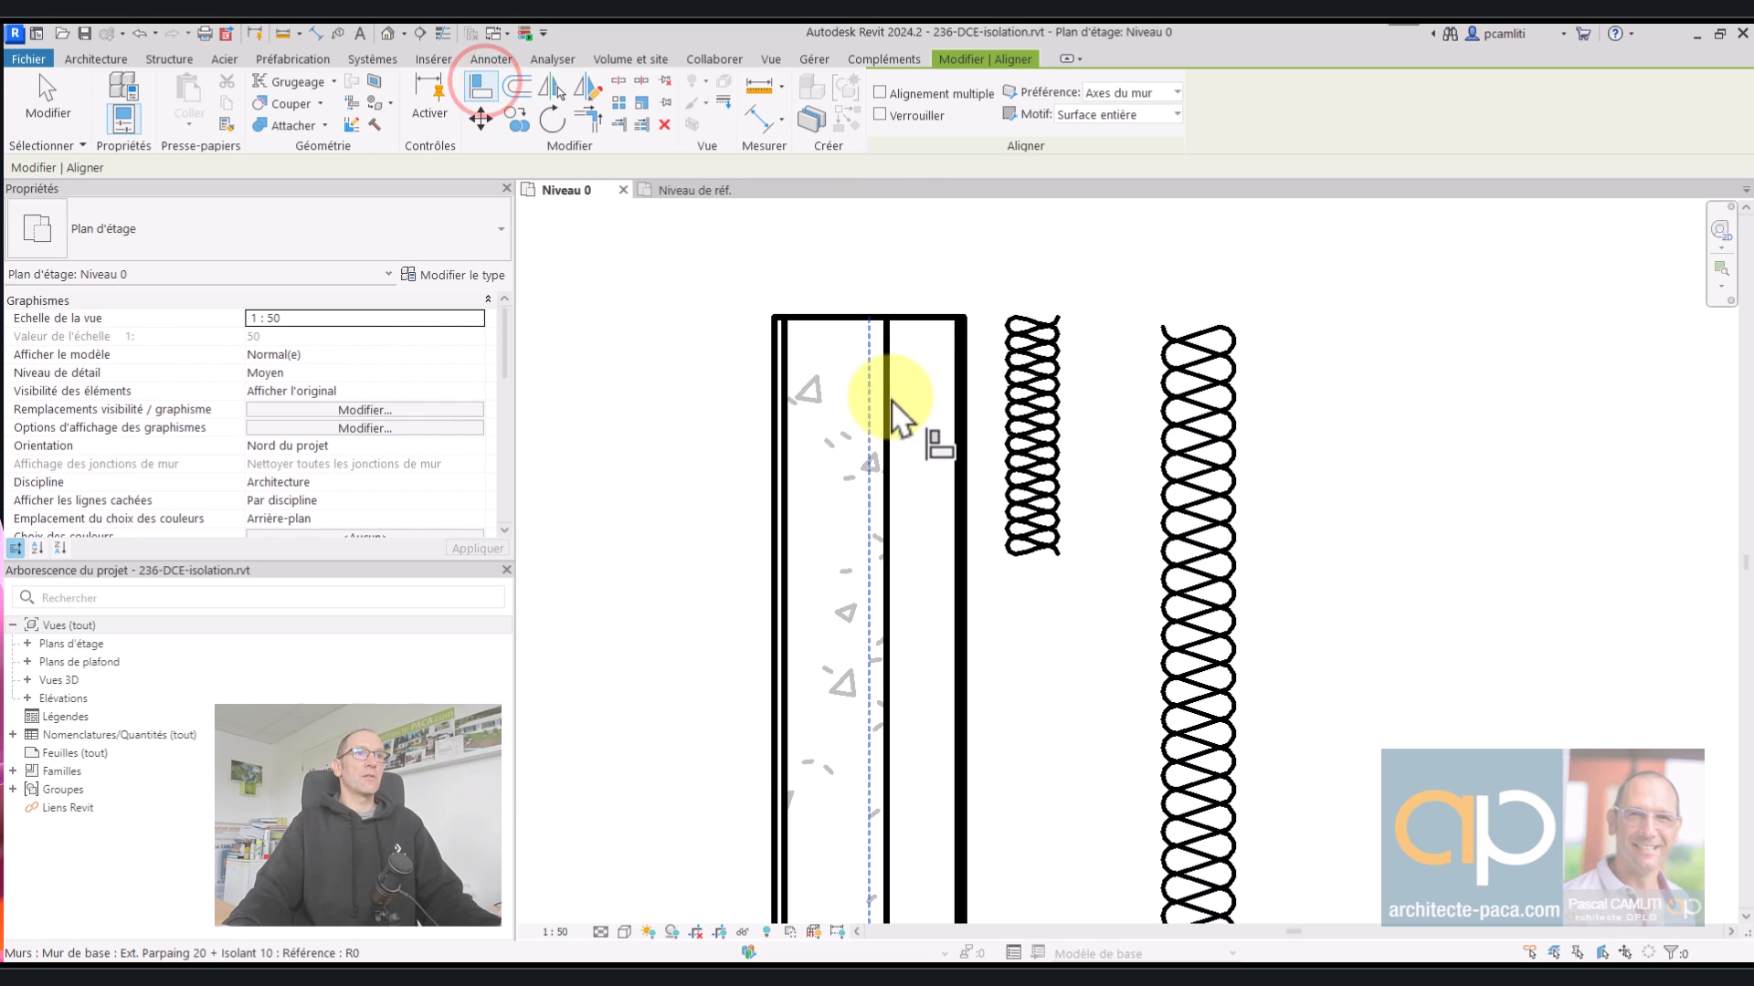
pyautogui.press('Escape')
pyautogui.click(1219, 373)
pyautogui.moveTo(1219, 374); pyautogui.dragTo(947, 374)
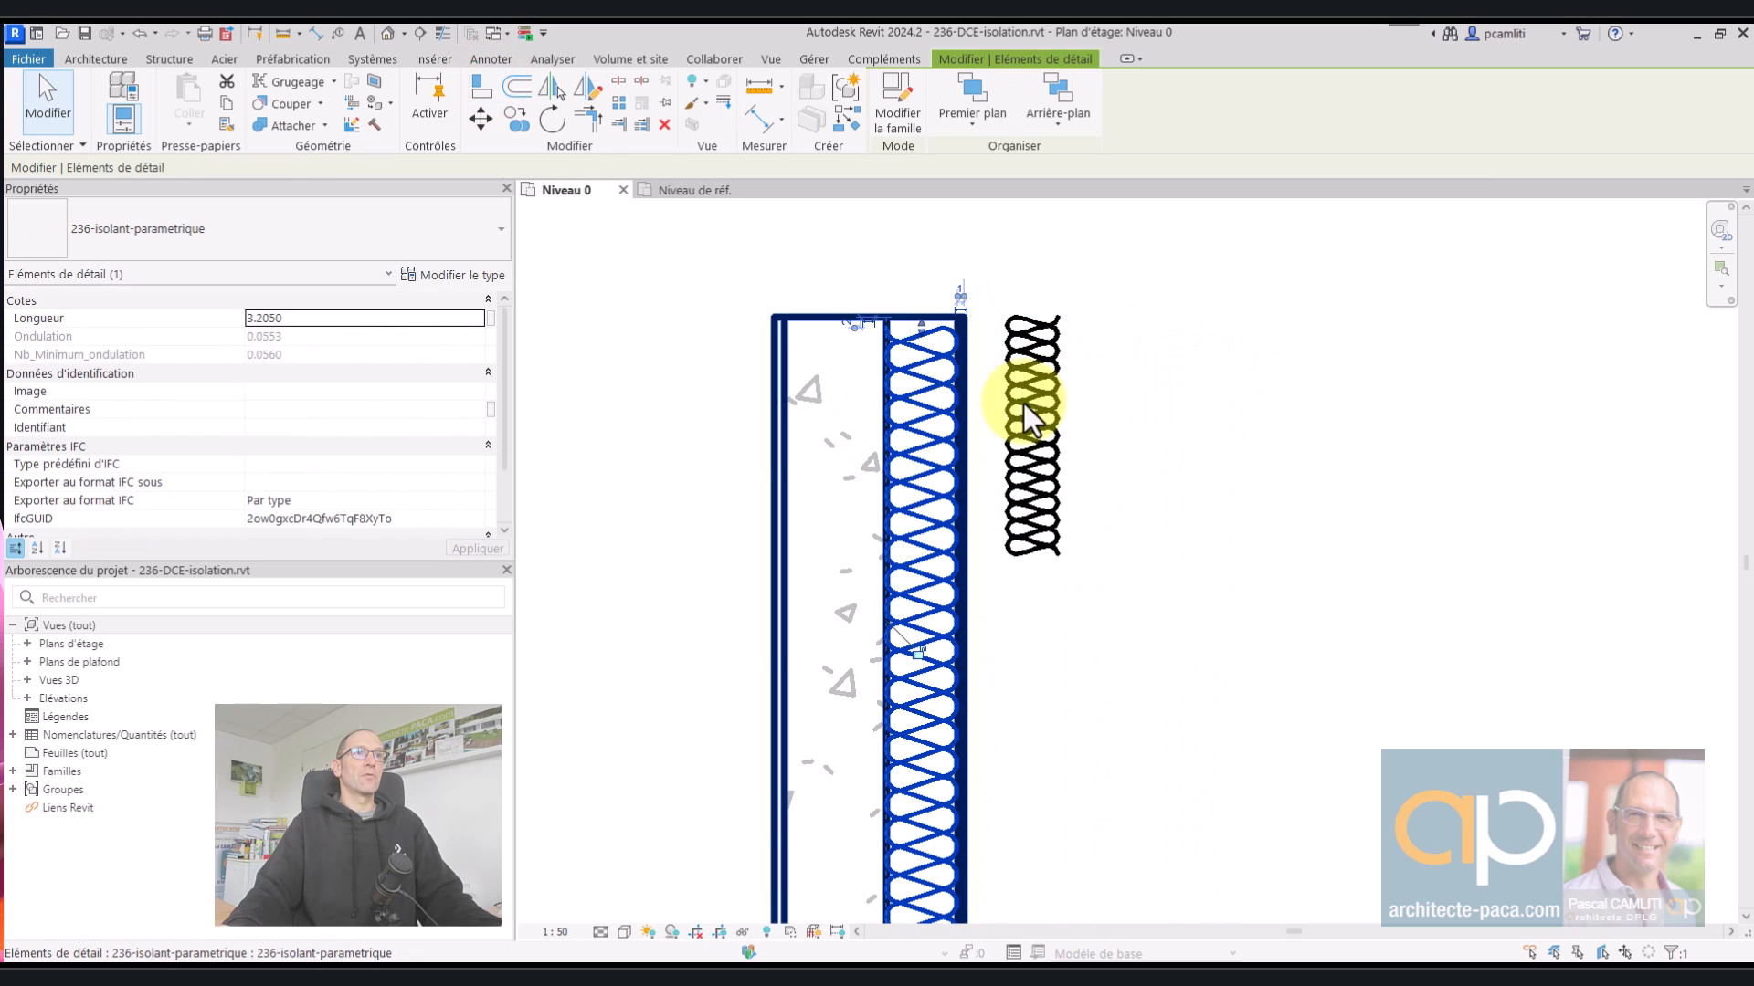
# - Stretch the insulation component toward the wall's upper end, to a Longueur of about 3.222 m
pyautogui.scroll(-4, 1214, 465)
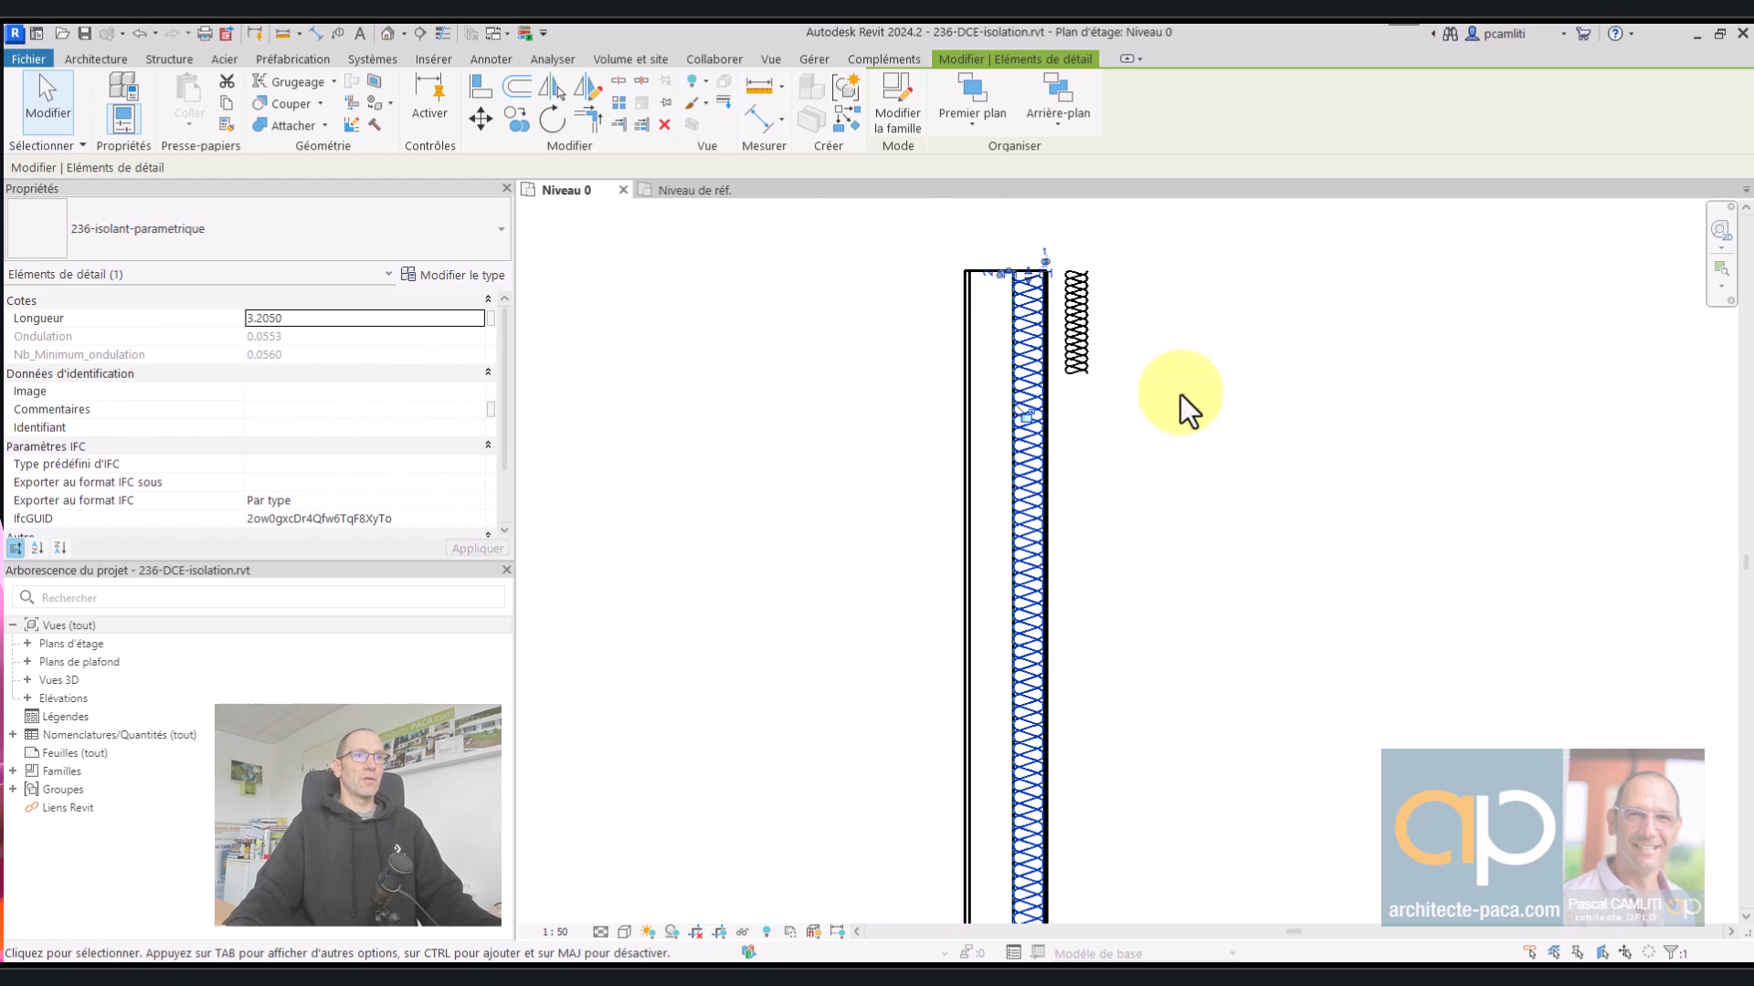
pyautogui.scroll(4, 1096, 421)
pyautogui.scroll(3, 994, 336)
pyautogui.moveTo(937, 276); pyautogui.dragTo(940, 257)
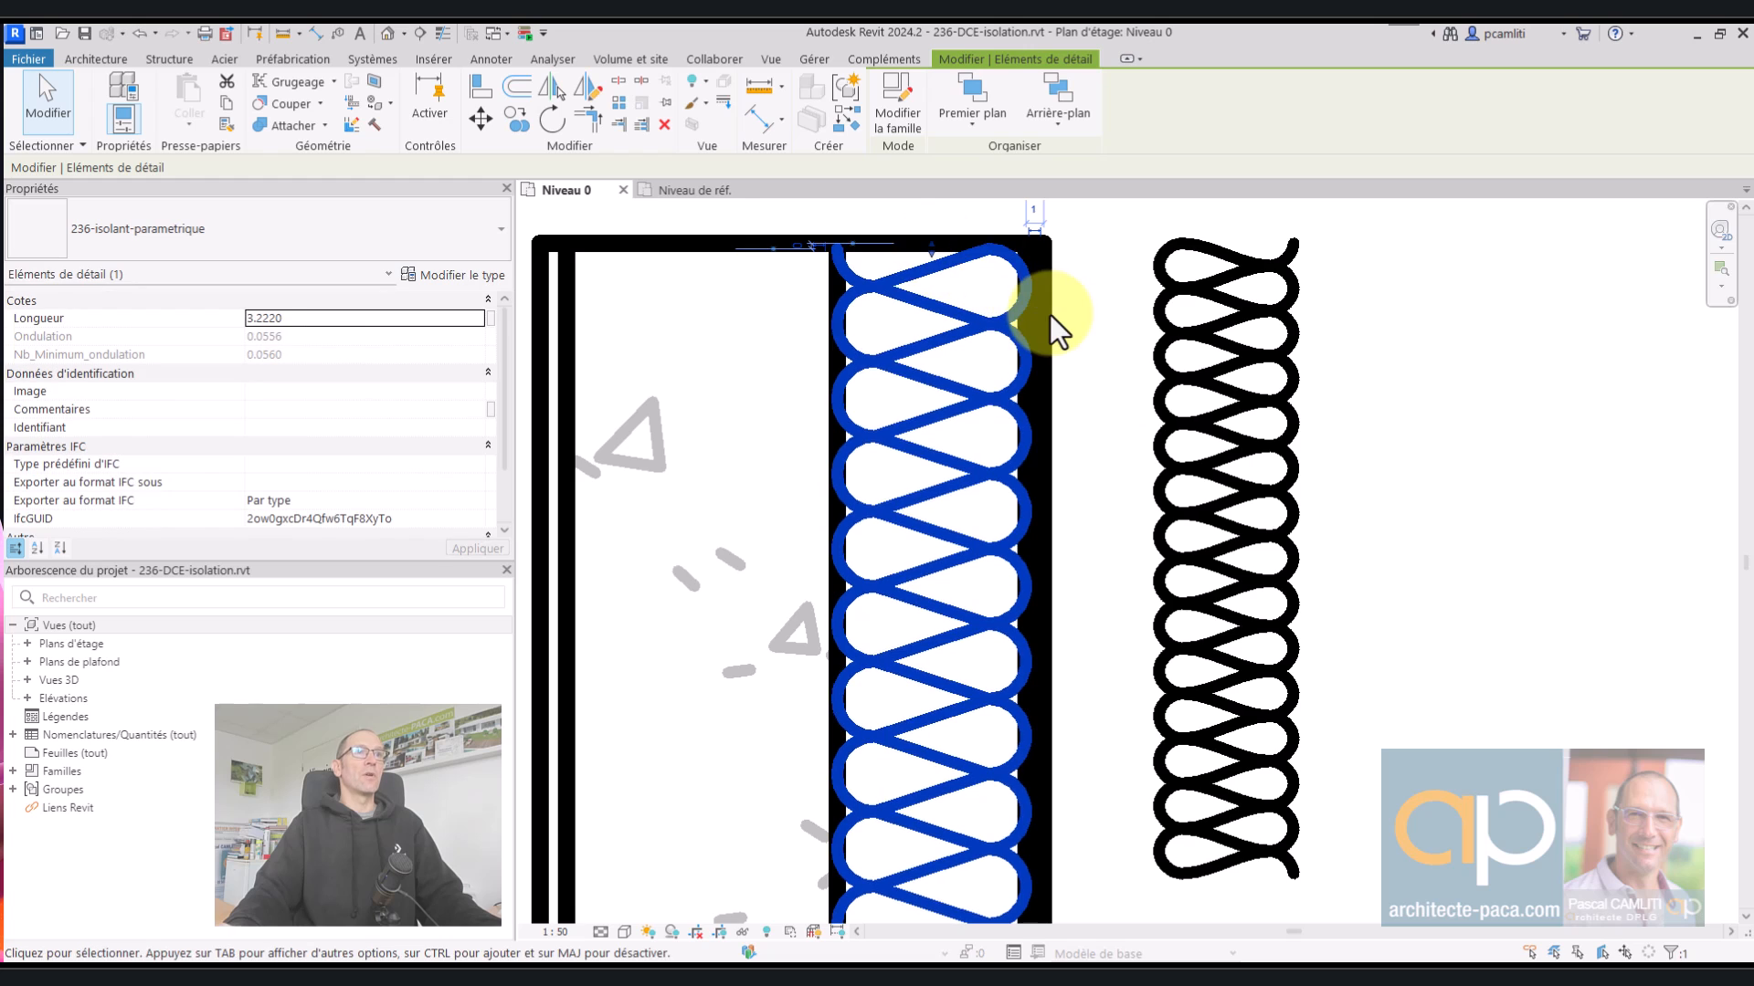
pyautogui.scroll(-4, 1051, 310)
pyautogui.press('Escape')
pyautogui.scroll(1, 1005, 329)
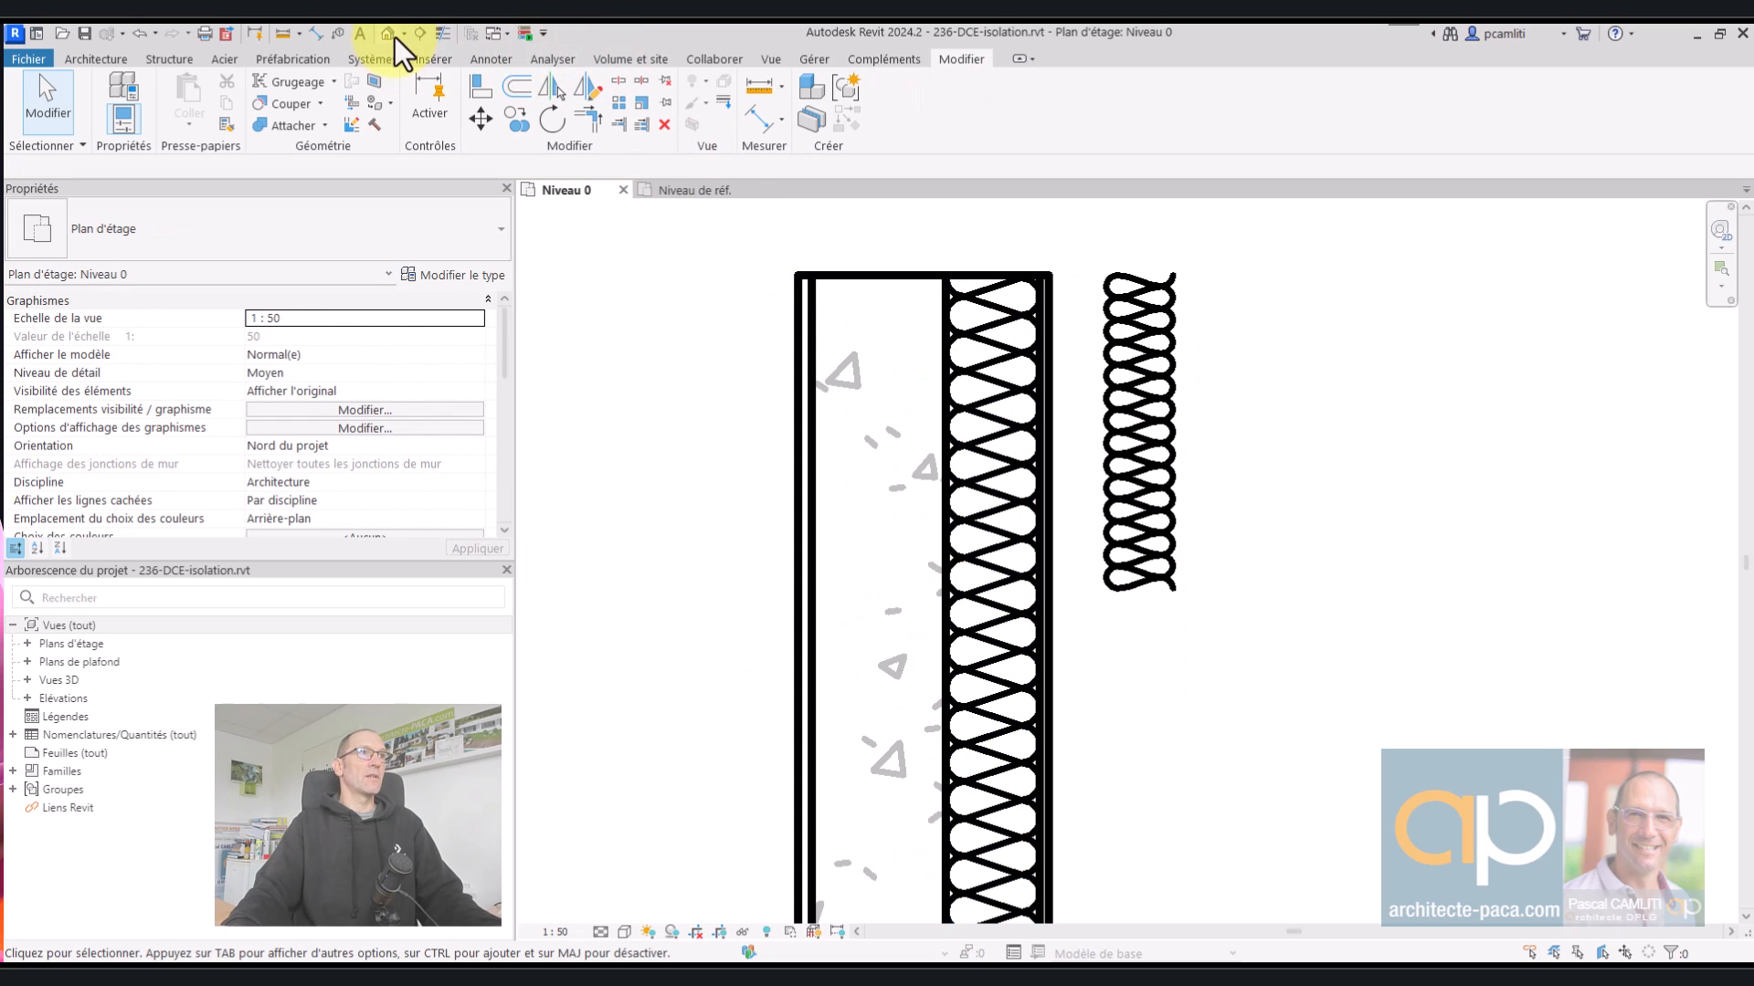
# - Display the plan with thin lines and align the insulation component's upper end to the wall's end face
pyautogui.click(447, 33)
pyautogui.scroll(4, 994, 271)
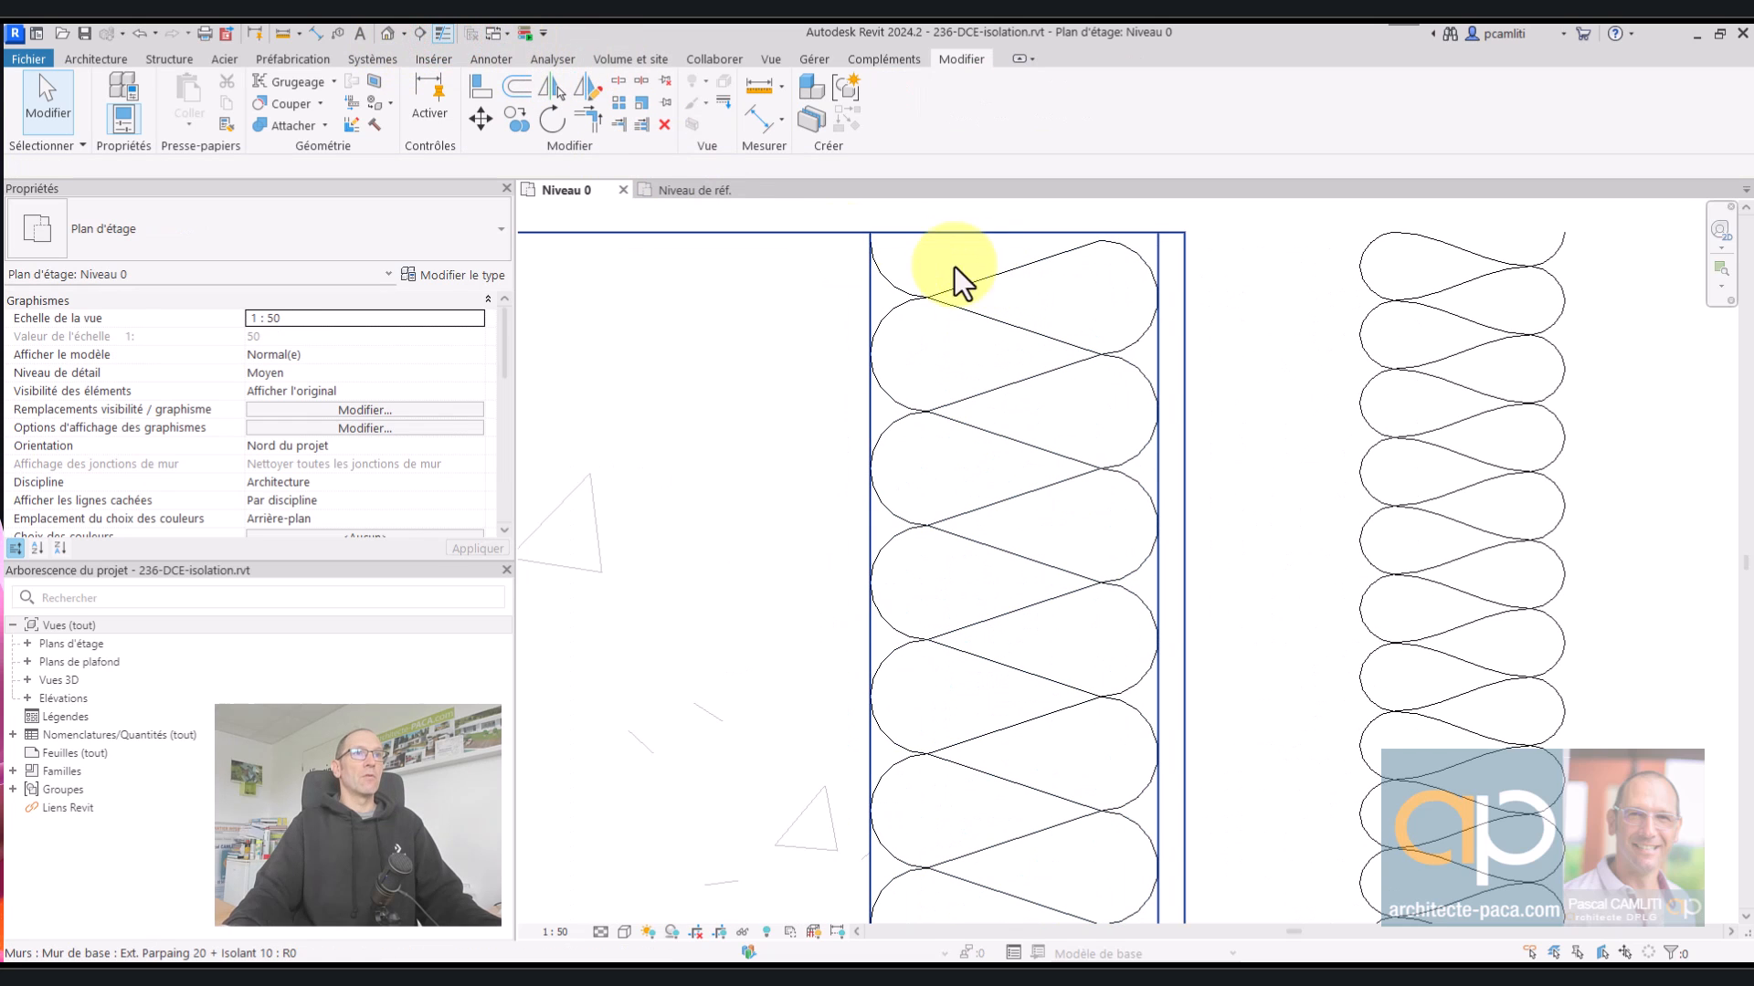
pyautogui.click(488, 84)
pyautogui.click(898, 241)
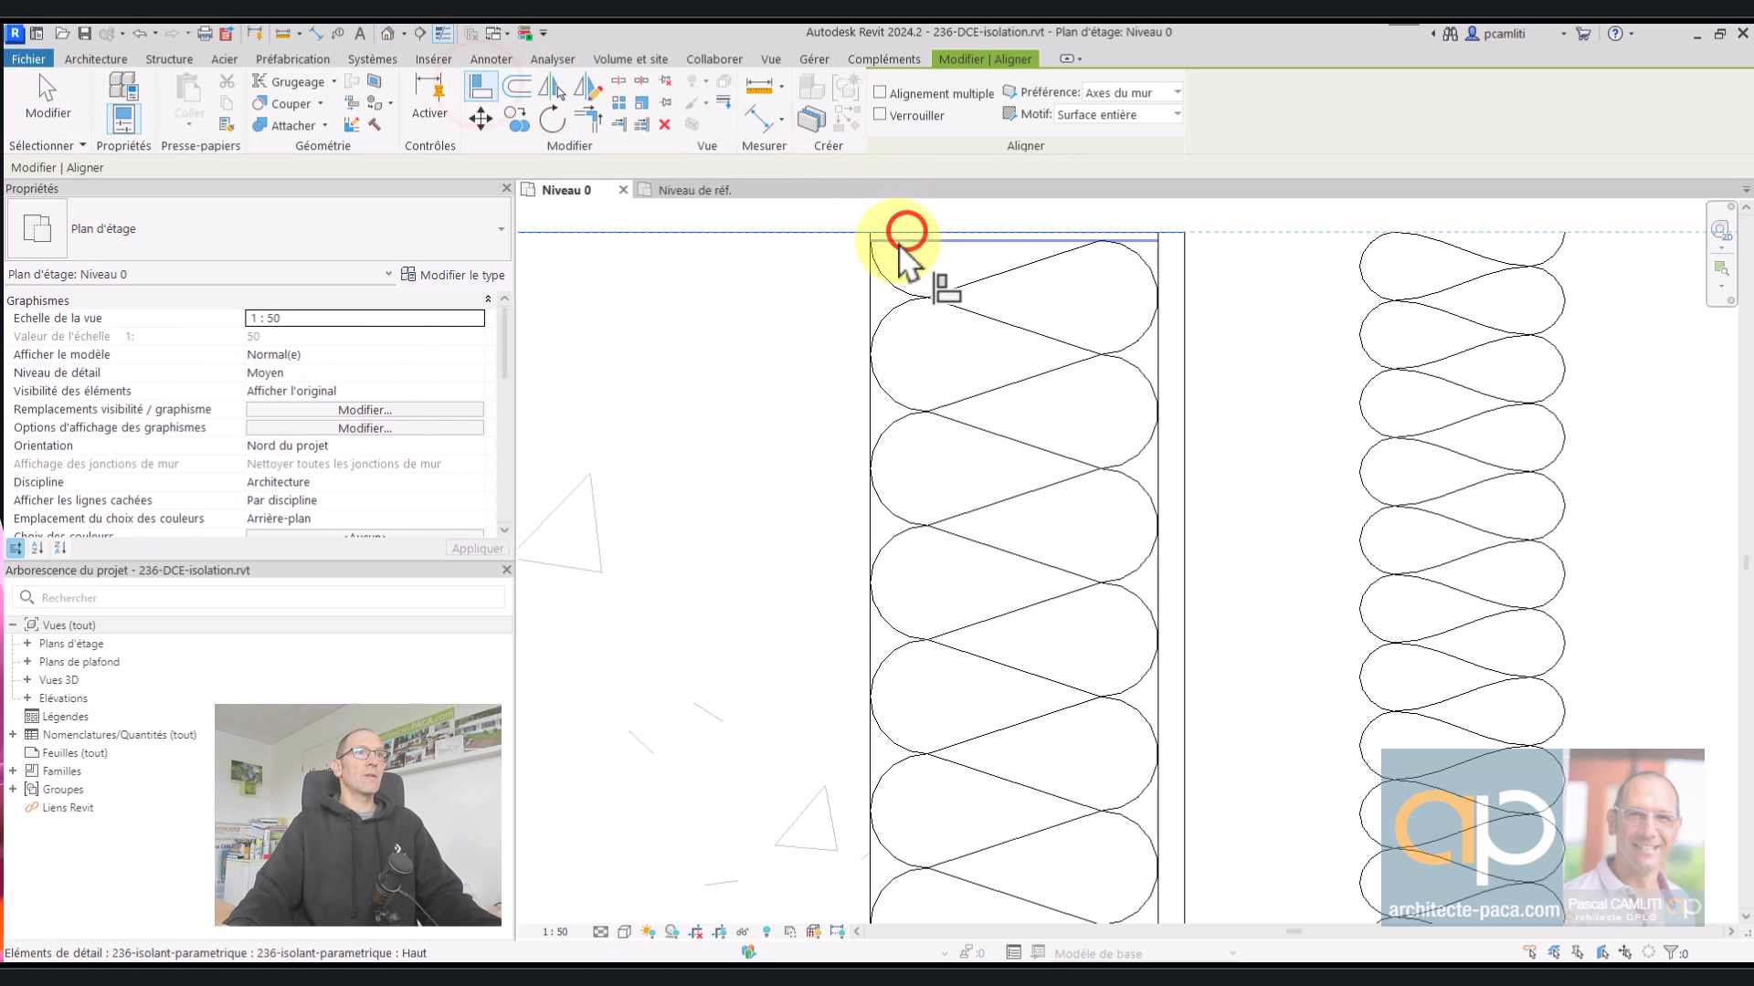
pyautogui.press('Escape')
pyautogui.press('Escape')
pyautogui.scroll(-5, 1233, 356)
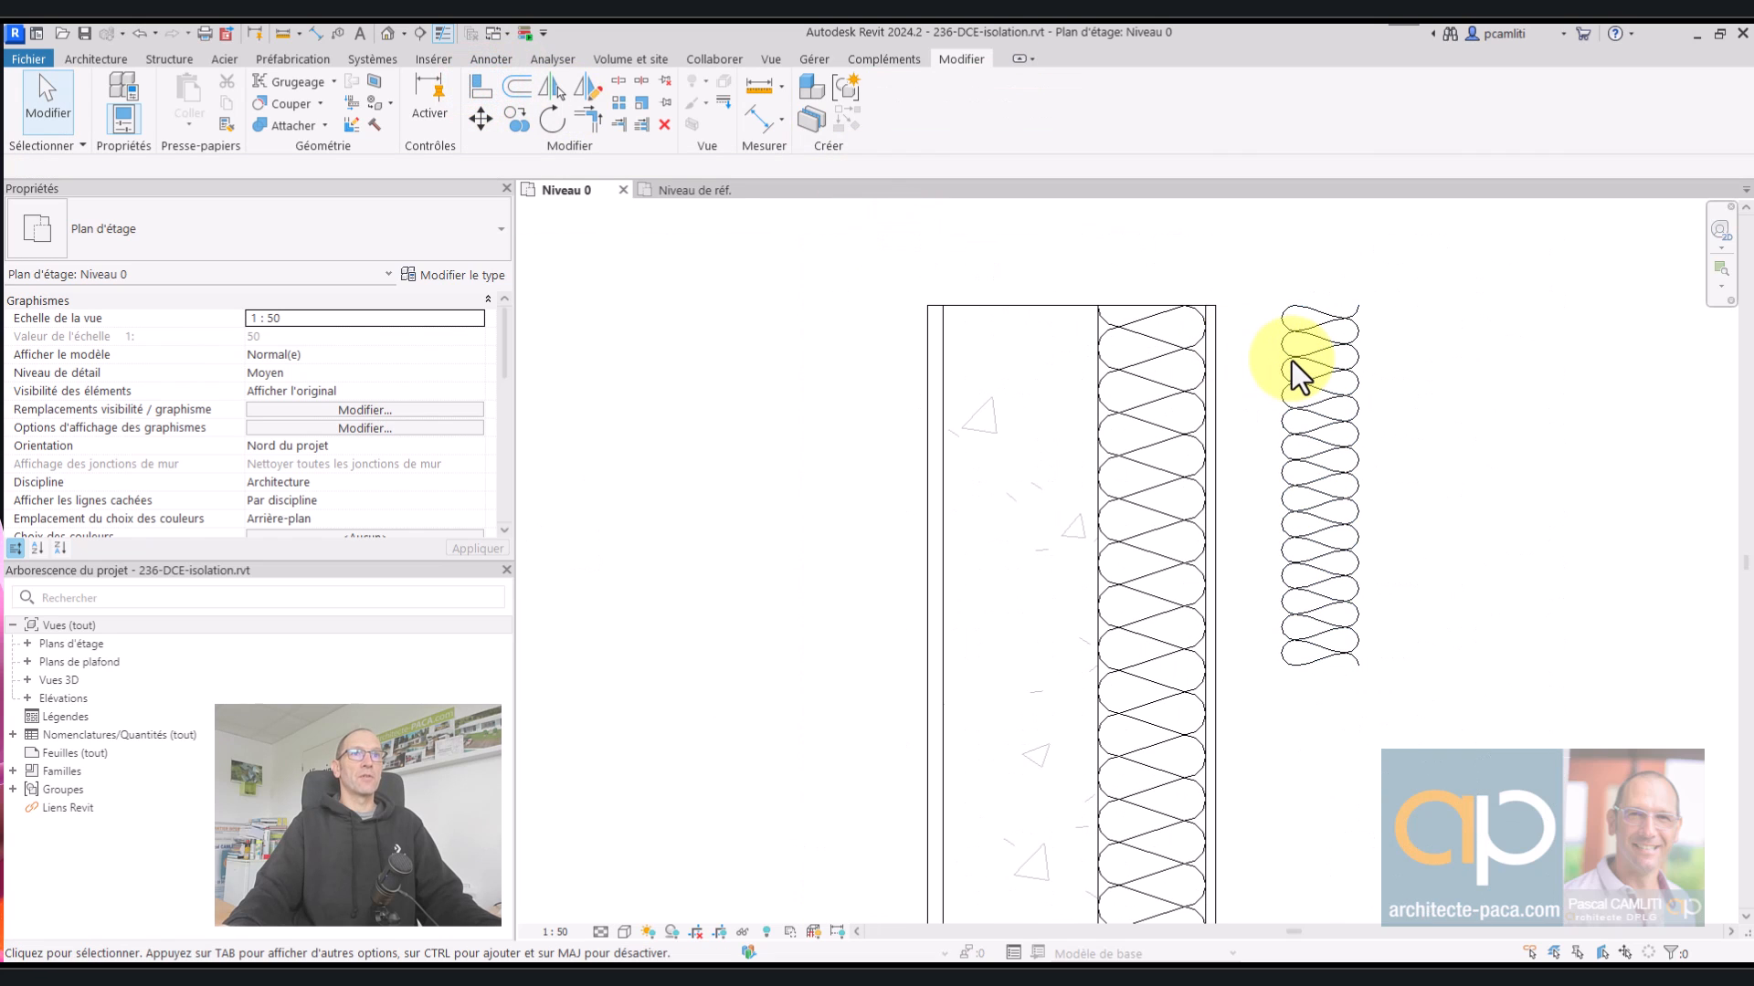
pyautogui.scroll(-2, 1288, 358)
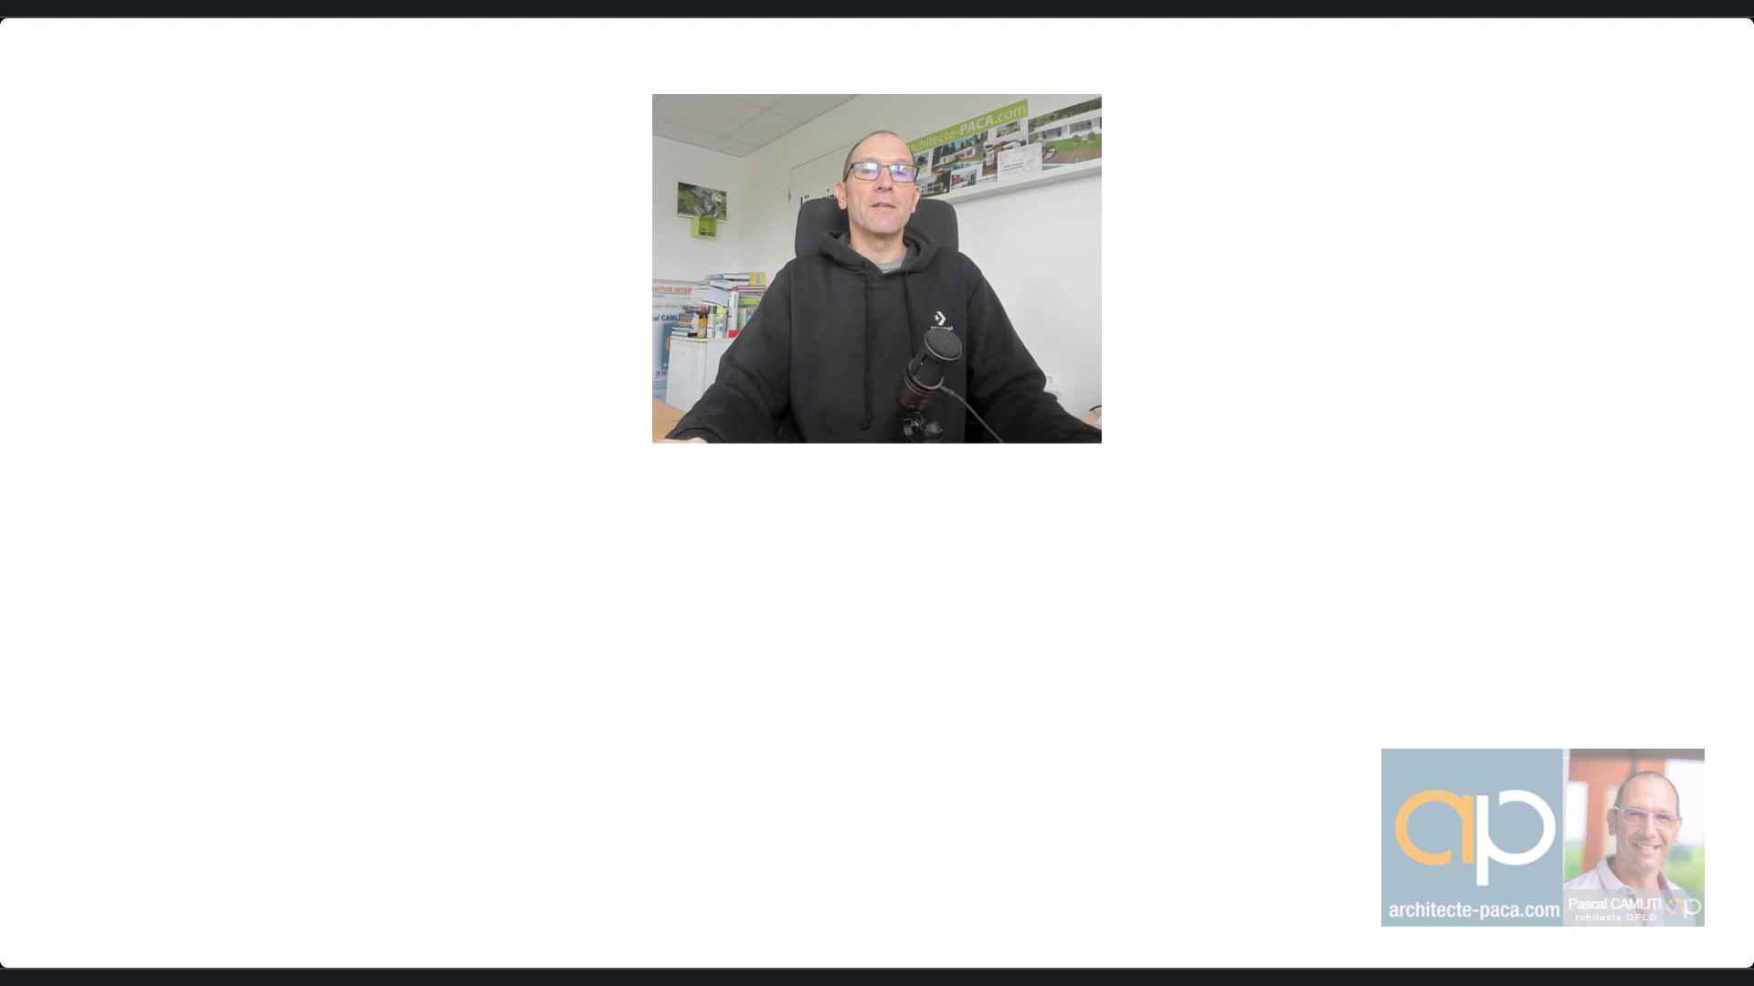